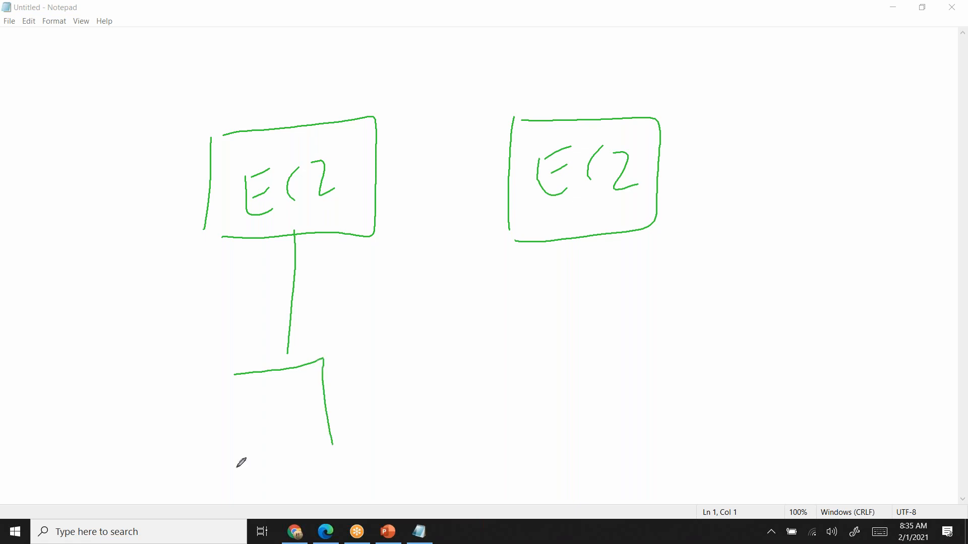
- Finish the box below the first EC2 box, label it RDS, and draw a line connecting the second EC2 box to it
{"action": "mouse_move", "coordinate": [230, 401]}
{"action": "left_mouse_down"}
{"action": "mouse_move", "coordinate": [269, 423]}
{"action": "mouse_move", "coordinate": [295, 410]}
{"action": "left_mouse_up"}
{"action": "left_click_drag", "start_coordinate": [313, 376], "coordinate": [296, 414]}
{"action": "left_click_drag", "start_coordinate": [530, 220], "coordinate": [489, 246]}
{"action": "left_click_drag", "start_coordinate": [348, 328], "coordinate": [331, 349]}
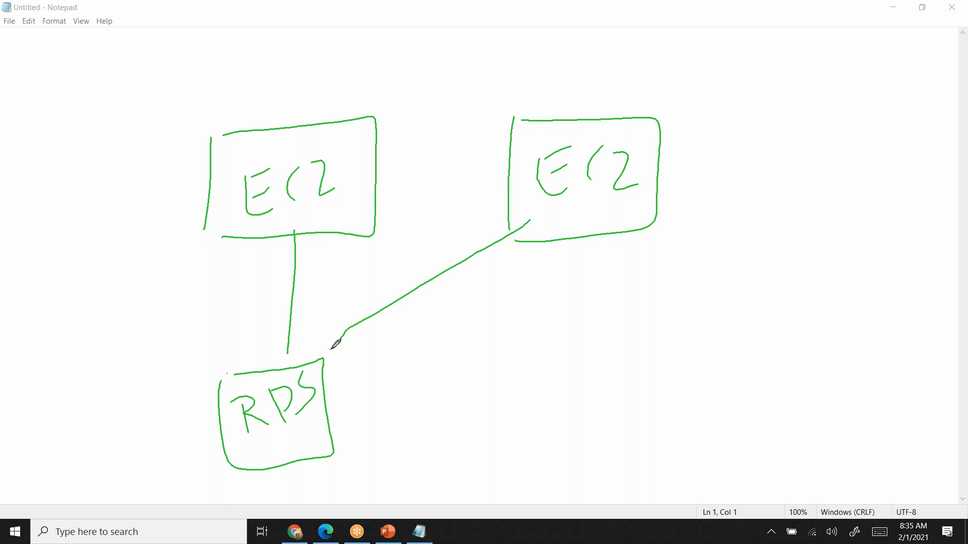
- Draw an arrow from the RDS box and label its end R.R
{"action": "left_click_drag", "start_coordinate": [338, 400], "coordinate": [451, 380]}
{"action": "left_click_drag", "start_coordinate": [432, 348], "coordinate": [462, 407]}
{"action": "left_click_drag", "start_coordinate": [509, 334], "coordinate": [523, 404]}
{"action": "left_click_drag", "start_coordinate": [504, 353], "coordinate": [552, 372]}
{"action": "left_click", "coordinate": [558, 356]}
{"action": "mouse_move", "coordinate": [583, 324]}
{"action": "left_mouse_down"}
{"action": "mouse_move", "coordinate": [598, 370]}
{"action": "mouse_move", "coordinate": [630, 369]}
{"action": "left_mouse_up"}
- Draw a second, downward-sloping arrow from the RDS box and label it Multi AZ
{"action": "mouse_move", "coordinate": [376, 403]}
{"action": "left_mouse_down"}
{"action": "mouse_move", "coordinate": [499, 459]}
{"action": "mouse_move", "coordinate": [514, 486]}
{"action": "left_mouse_up"}
{"action": "left_click_drag", "start_coordinate": [540, 431], "coordinate": [547, 467]}
{"action": "mouse_move", "coordinate": [538, 453]}
{"action": "left_mouse_down"}
{"action": "mouse_move", "coordinate": [582, 455]}
{"action": "mouse_move", "coordinate": [605, 435]}
{"action": "mouse_move", "coordinate": [627, 437]}
{"action": "left_mouse_up"}
{"action": "mouse_move", "coordinate": [649, 393]}
{"action": "left_mouse_down"}
{"action": "mouse_move", "coordinate": [655, 437]}
{"action": "mouse_move", "coordinate": [724, 411]}
{"action": "left_mouse_up"}
{"action": "left_click", "coordinate": [672, 403]}
{"action": "mouse_move", "coordinate": [702, 402]}
{"action": "left_mouse_down"}
{"action": "mouse_move", "coordinate": [744, 403]}
{"action": "mouse_move", "coordinate": [742, 389]}
{"action": "left_mouse_up"}
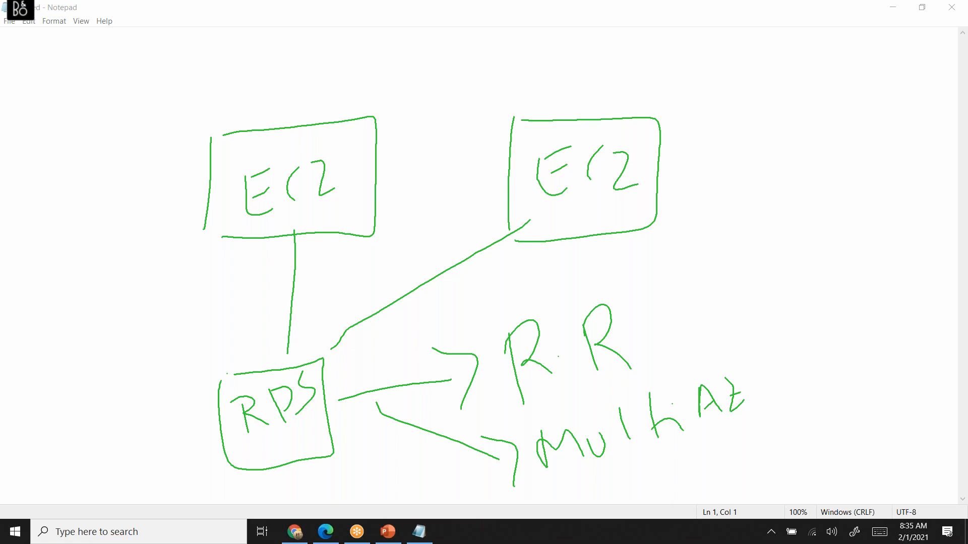
- Outline the R.R and Multi AZ labels and add a check-like mark beside the RDS box
{"action": "mouse_move", "coordinate": [496, 330]}
{"action": "left_mouse_down"}
{"action": "mouse_move", "coordinate": [633, 367]}
{"action": "mouse_move", "coordinate": [519, 316]}
{"action": "mouse_move", "coordinate": [491, 326]}
{"action": "left_mouse_up"}
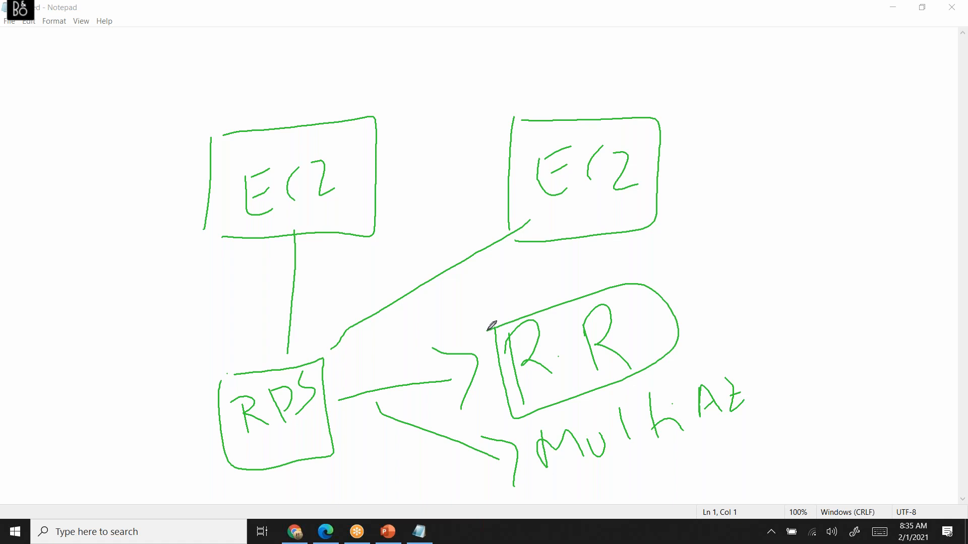
{"action": "mouse_move", "coordinate": [530, 429]}
{"action": "left_mouse_down"}
{"action": "mouse_move", "coordinate": [545, 492]}
{"action": "mouse_move", "coordinate": [741, 345]}
{"action": "mouse_move", "coordinate": [693, 458]}
{"action": "mouse_move", "coordinate": [564, 501]}
{"action": "left_mouse_up"}
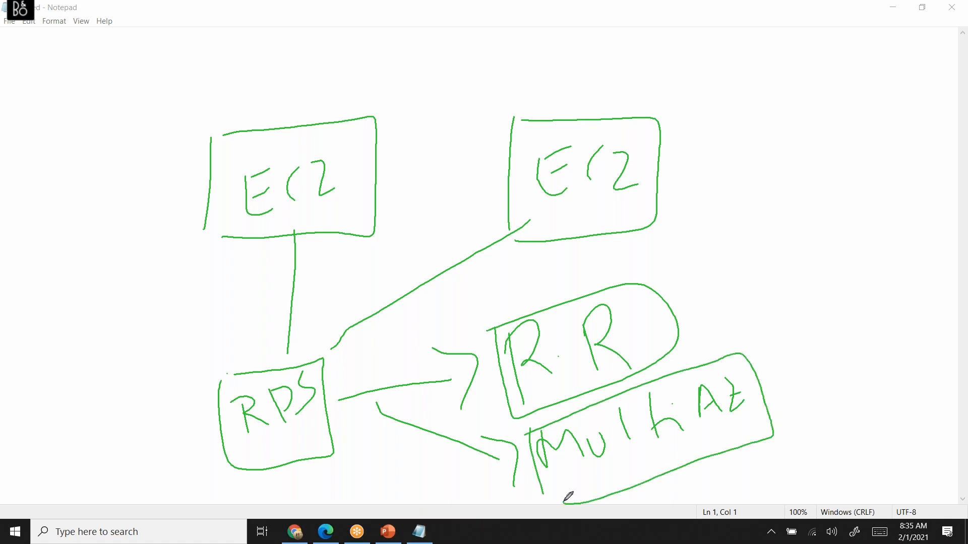
{"action": "mouse_move", "coordinate": [166, 420]}
{"action": "left_mouse_down"}
{"action": "mouse_move", "coordinate": [229, 414]}
{"action": "mouse_move", "coordinate": [222, 442]}
{"action": "left_mouse_up"}
- Draw a separate box beyond the second EC2 box and label it S3
{"action": "left_click_drag", "start_coordinate": [791, 174], "coordinate": [797, 313]}
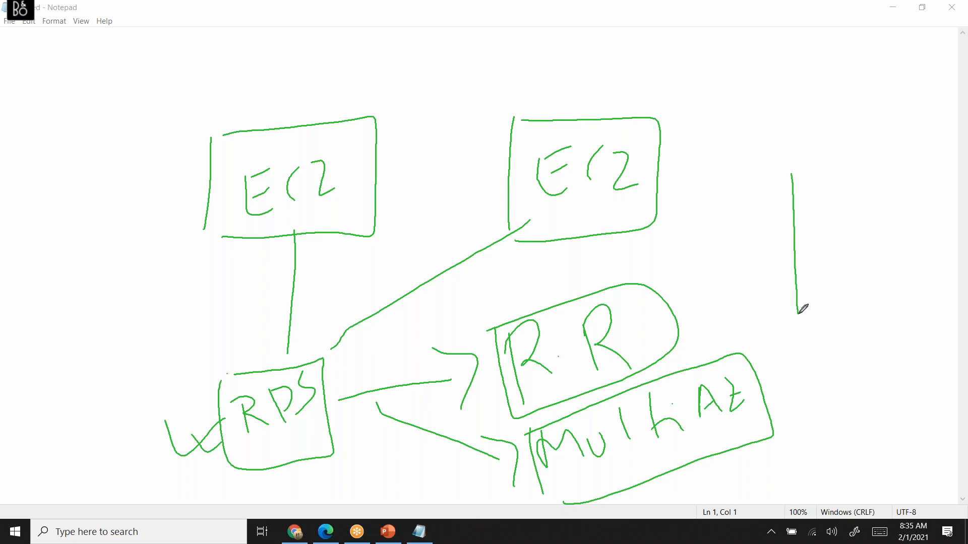
{"action": "left_click_drag", "start_coordinate": [783, 170], "coordinate": [929, 292]}
{"action": "left_click_drag", "start_coordinate": [816, 305], "coordinate": [930, 292]}
{"action": "mouse_move", "coordinate": [863, 180]}
{"action": "left_mouse_down"}
{"action": "mouse_move", "coordinate": [824, 244]}
{"action": "mouse_move", "coordinate": [856, 246]}
{"action": "left_mouse_up"}
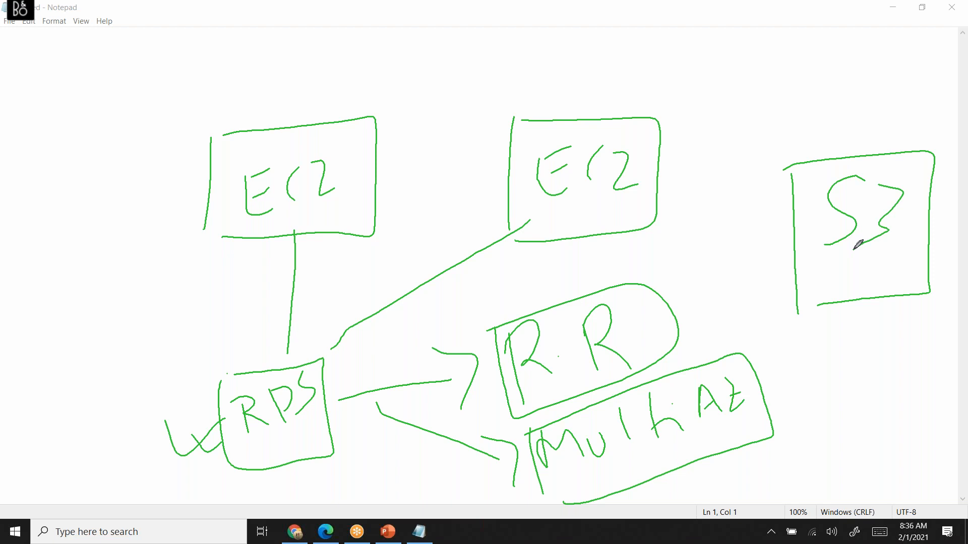
- Draw a circle labelled ELB above and between the two EC2 boxes, with an incoming arrow leading to it
{"action": "left_click_drag", "start_coordinate": [455, 35], "coordinate": [452, 37]}
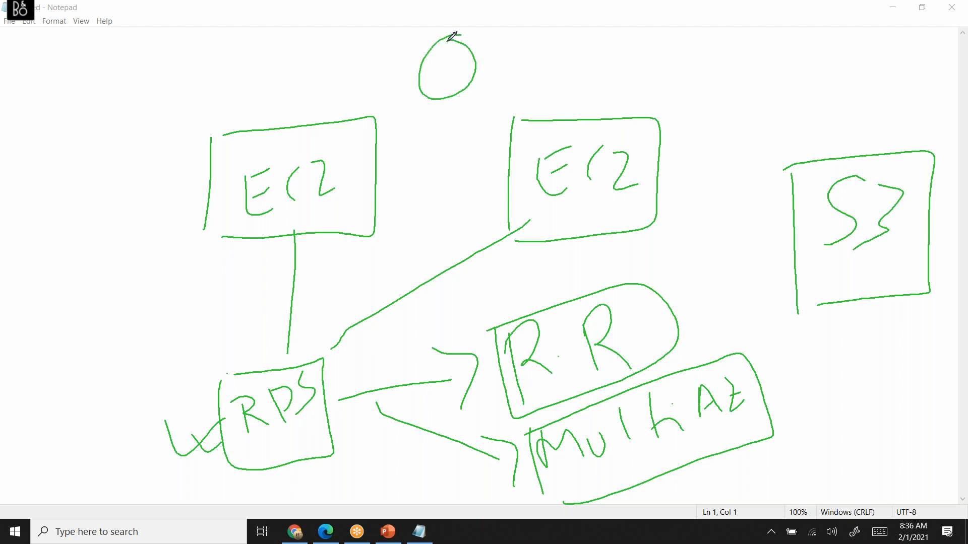
{"action": "mouse_move", "coordinate": [502, 55]}
{"action": "left_mouse_down"}
{"action": "mouse_move", "coordinate": [504, 70]}
{"action": "mouse_move", "coordinate": [515, 40]}
{"action": "mouse_move", "coordinate": [564, 50]}
{"action": "mouse_move", "coordinate": [573, 60]}
{"action": "mouse_move", "coordinate": [565, 77]}
{"action": "left_mouse_up"}
{"action": "left_click_drag", "start_coordinate": [270, 37], "coordinate": [415, 38]}
{"action": "left_click_drag", "start_coordinate": [351, 35], "coordinate": [377, 66]}
- Draw arrows from the ELB circle to both EC2 boxes and add short strokes inside the circle
{"action": "mouse_move", "coordinate": [448, 97]}
{"action": "left_mouse_down"}
{"action": "mouse_move", "coordinate": [367, 159]}
{"action": "mouse_move", "coordinate": [522, 170]}
{"action": "left_mouse_up"}
{"action": "left_click_drag", "start_coordinate": [484, 144], "coordinate": [465, 150]}
{"action": "left_click_drag", "start_coordinate": [506, 117], "coordinate": [487, 144]}
{"action": "left_click_drag", "start_coordinate": [400, 114], "coordinate": [425, 135]}
{"action": "left_click_drag", "start_coordinate": [434, 64], "coordinate": [463, 44]}
{"action": "left_click_drag", "start_coordinate": [446, 90], "coordinate": [473, 72]}
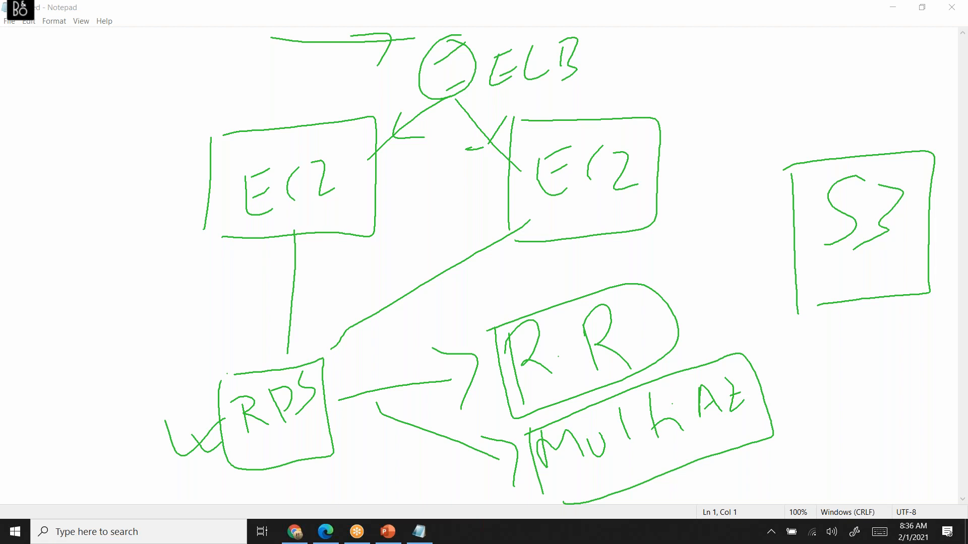
- Switch to the EC2 Instances page in Chrome and clear the drawn annotations from the screen
{"action": "key", "text": "alt+Tab"}
{"action": "key", "text": "alt+Tab"}
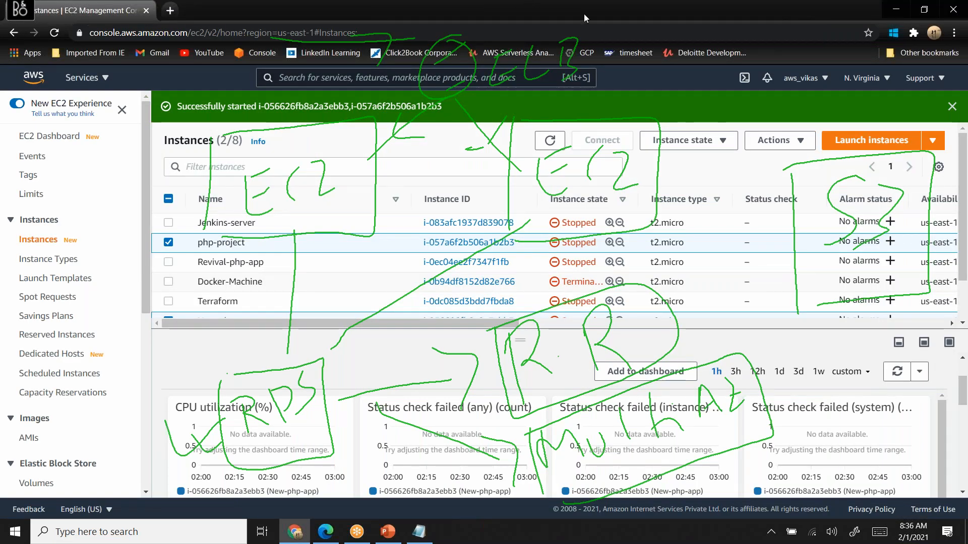
{"action": "left_click", "coordinate": [609, 10]}
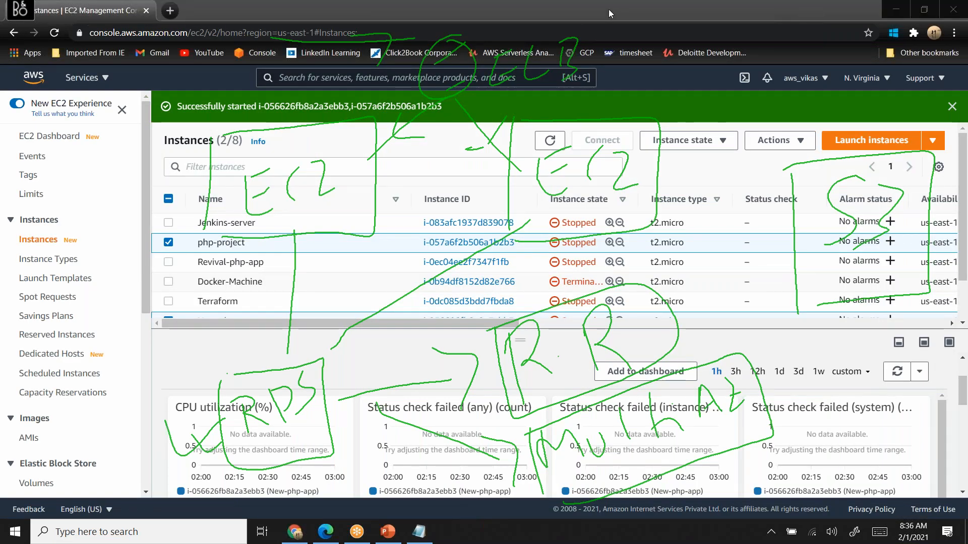
{"action": "left_click", "coordinate": [607, 96]}
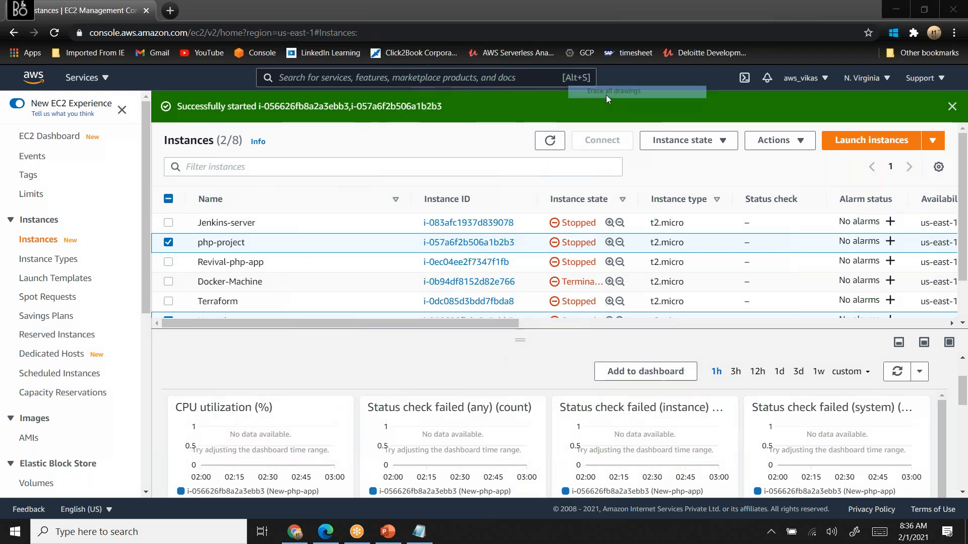
- Deselect php-project, reload the instances page, and sort the list by instance state
{"action": "left_click", "coordinate": [166, 249]}
{"action": "left_click", "coordinate": [168, 243]}
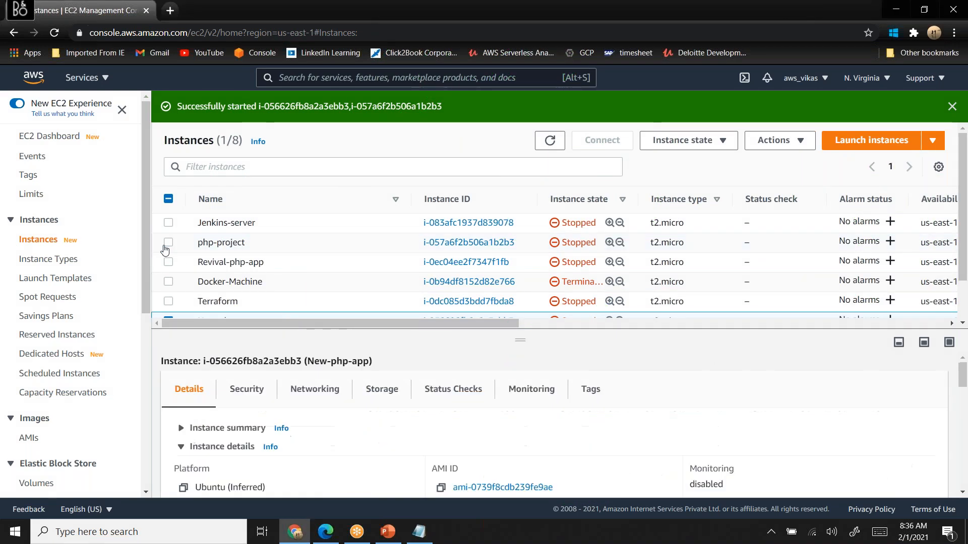
{"action": "scroll", "coordinate": [200, 263], "scroll_direction": "down", "scroll_amount": 2}
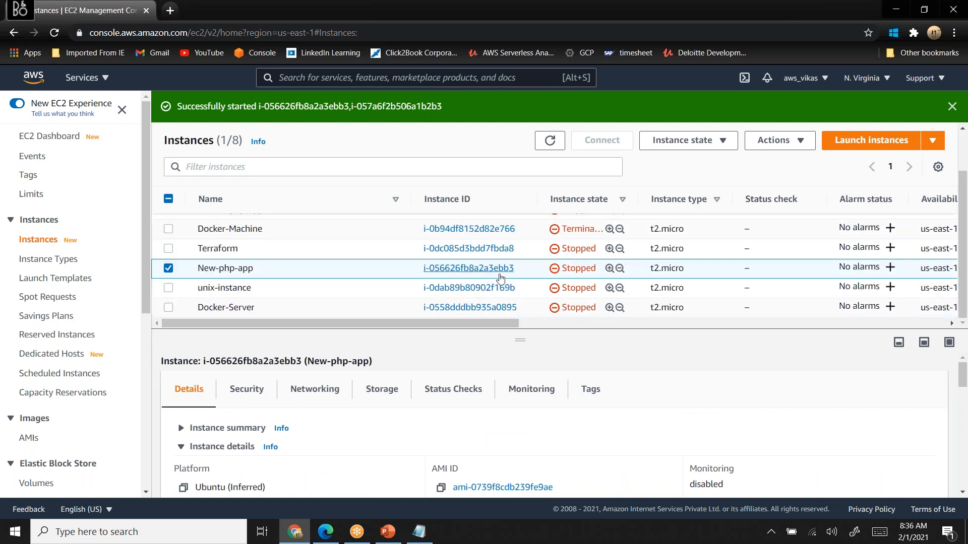
{"action": "left_click", "coordinate": [55, 33]}
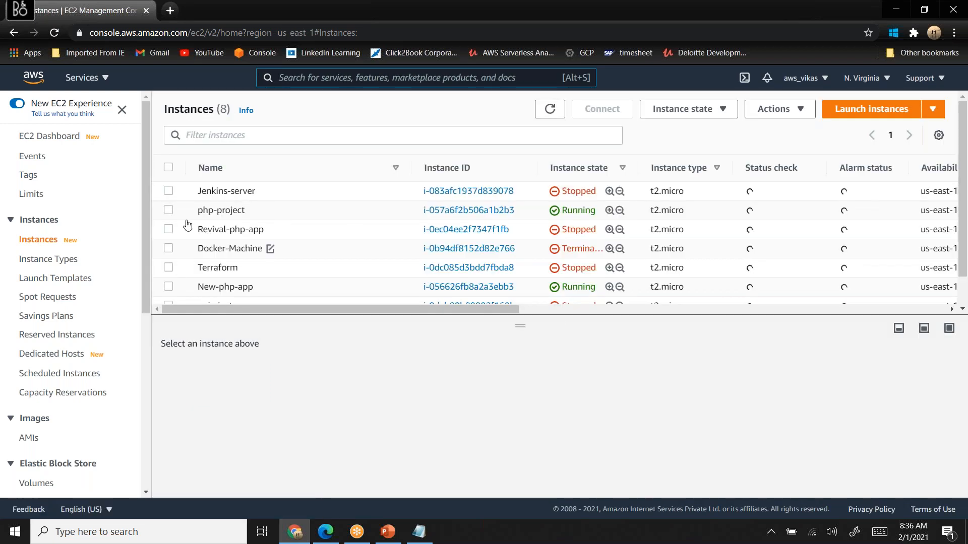
{"action": "left_click", "coordinate": [623, 171]}
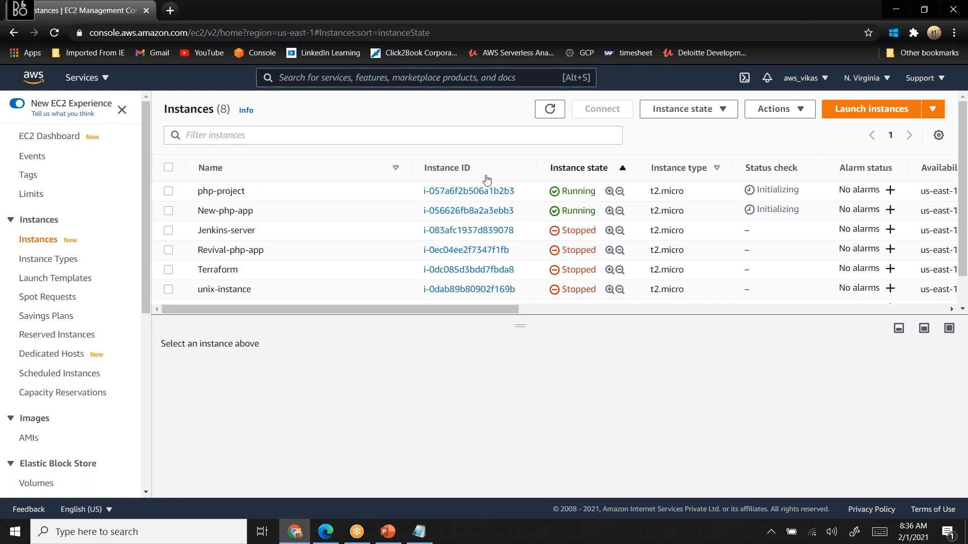
- Expand the instance summary of php-project and copy its public IPv4 address
{"action": "left_click", "coordinate": [168, 191]}
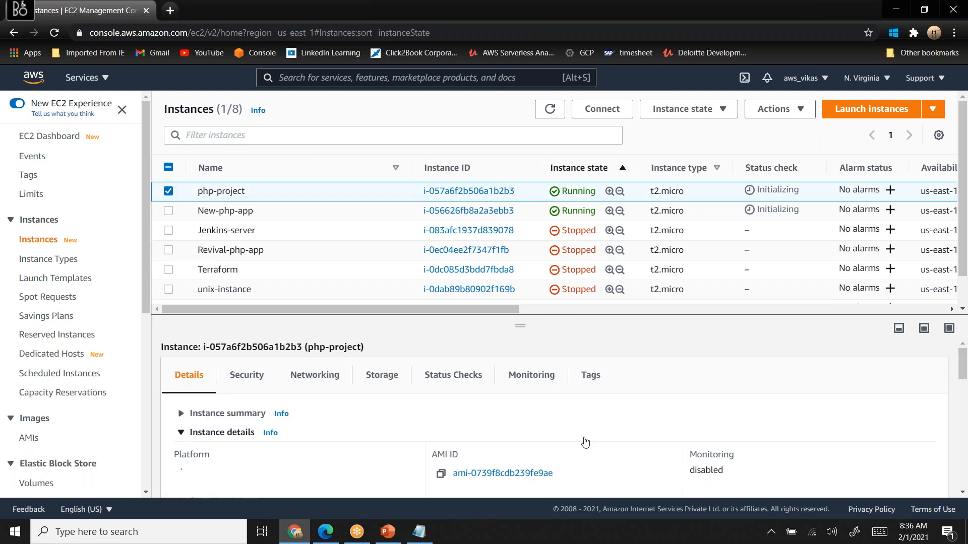
{"action": "left_click", "coordinate": [181, 414]}
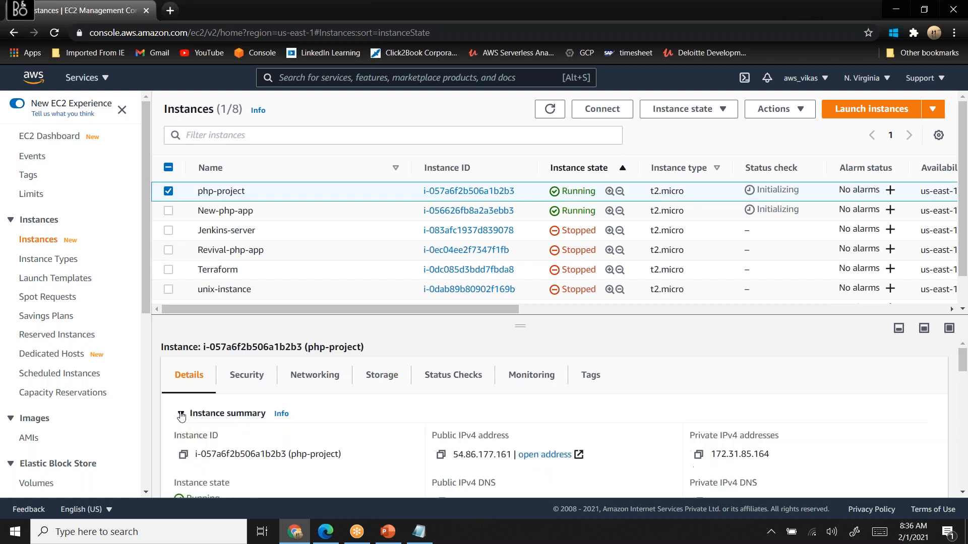
{"action": "left_click", "coordinate": [441, 456]}
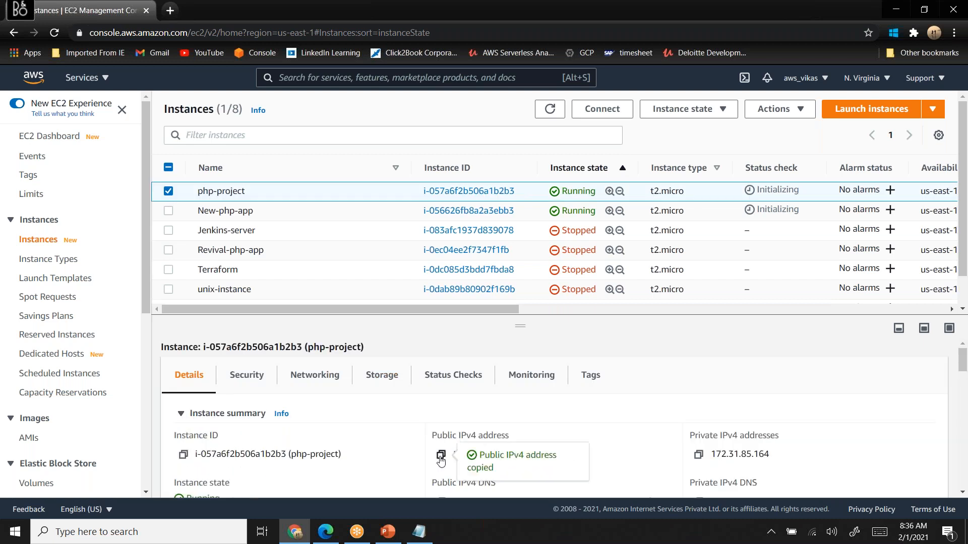
- Open 54.86.177.161/index.php in a new browser tab
{"action": "left_click", "coordinate": [167, 15]}
{"action": "key", "text": "ctrl+v"}
{"action": "type", "text": "/index.php"}
{"action": "key", "text": "Return"}
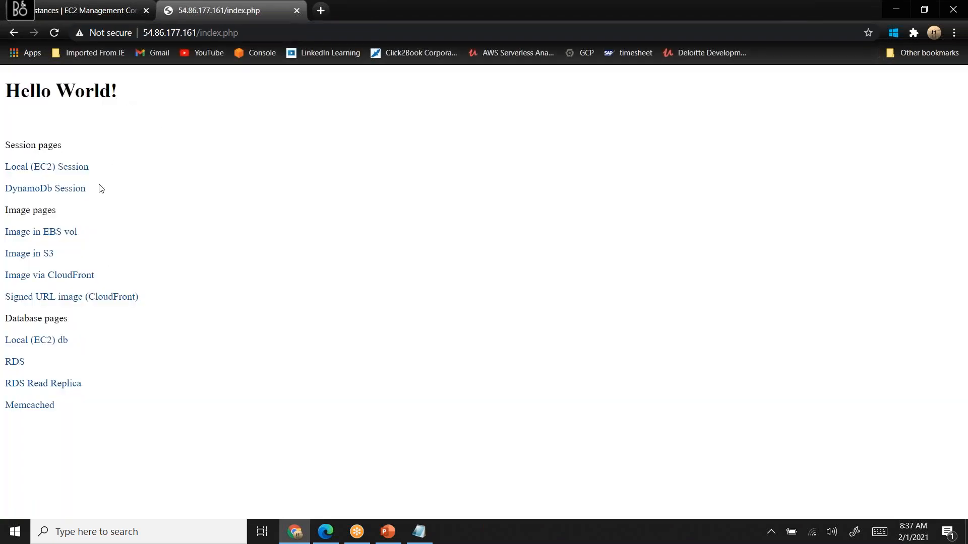
- Return to the instances list, select only New-php-app, and copy the public IPv4 address from its instance summary
{"action": "left_click", "coordinate": [90, 16]}
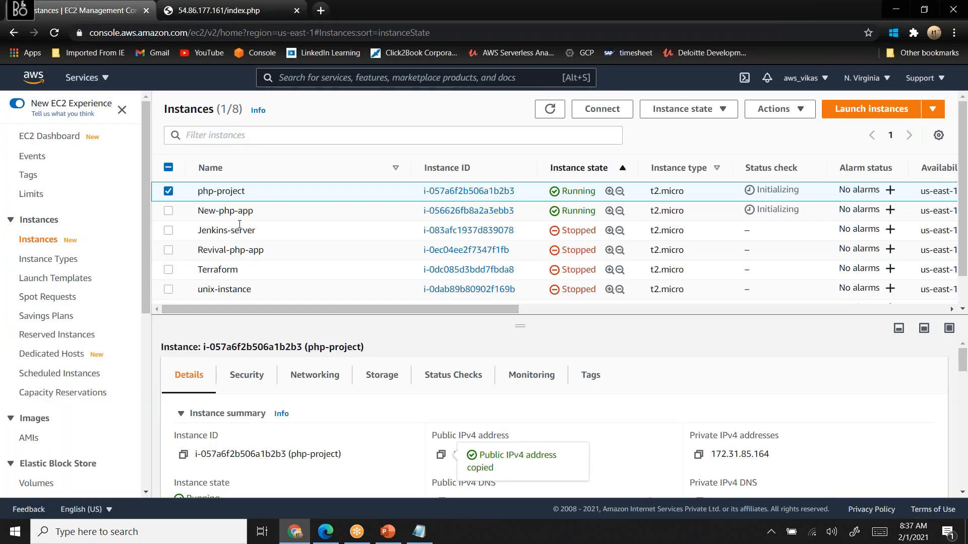
{"action": "left_click", "coordinate": [169, 211]}
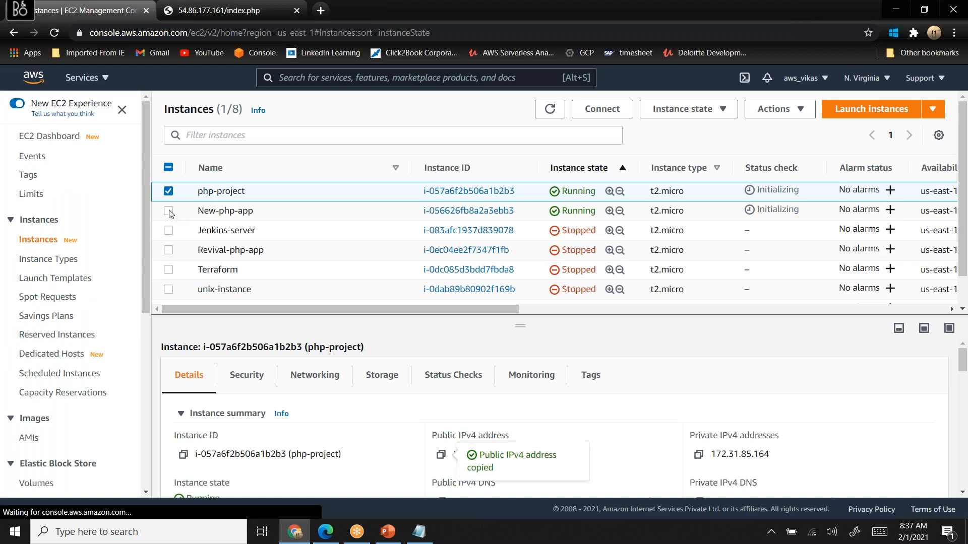
{"action": "left_click", "coordinate": [169, 191]}
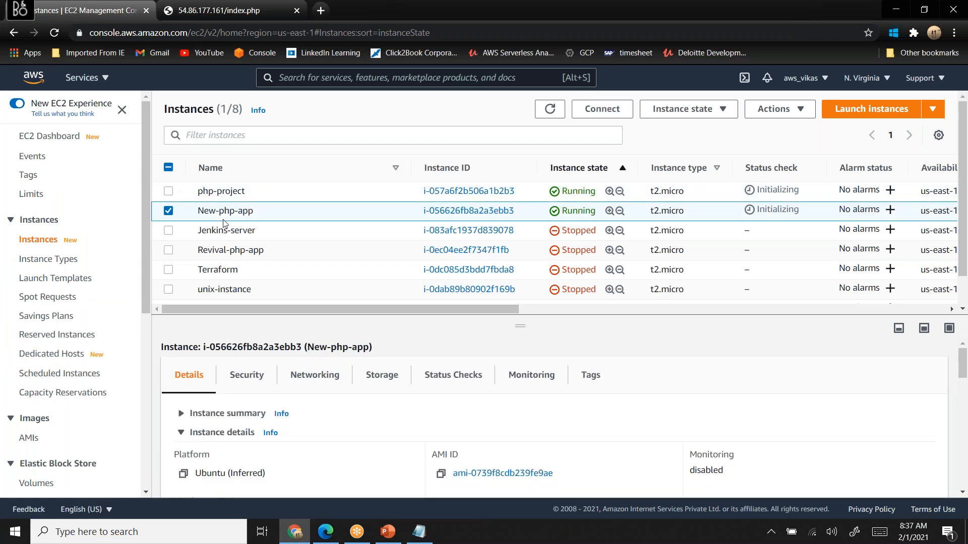
{"action": "left_click", "coordinate": [181, 414]}
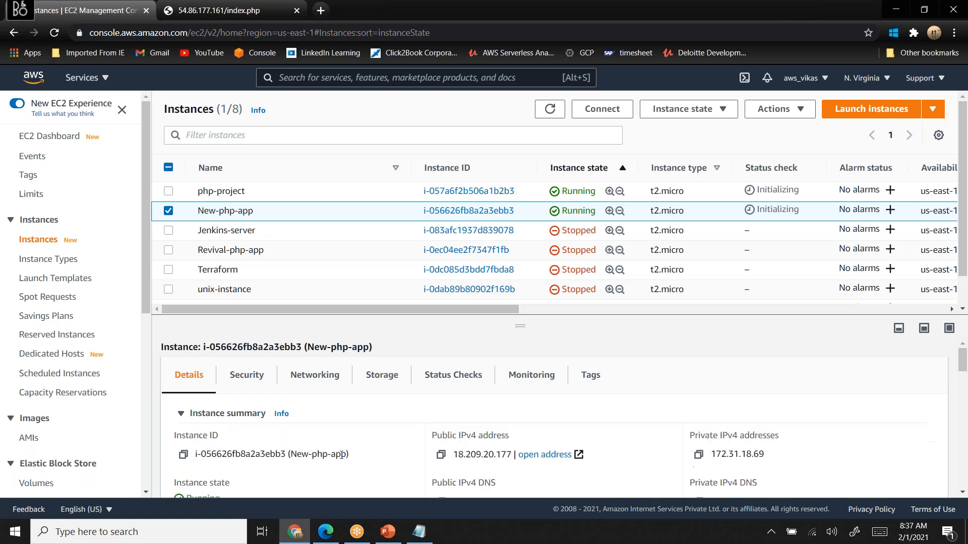
{"action": "left_click", "coordinate": [441, 456]}
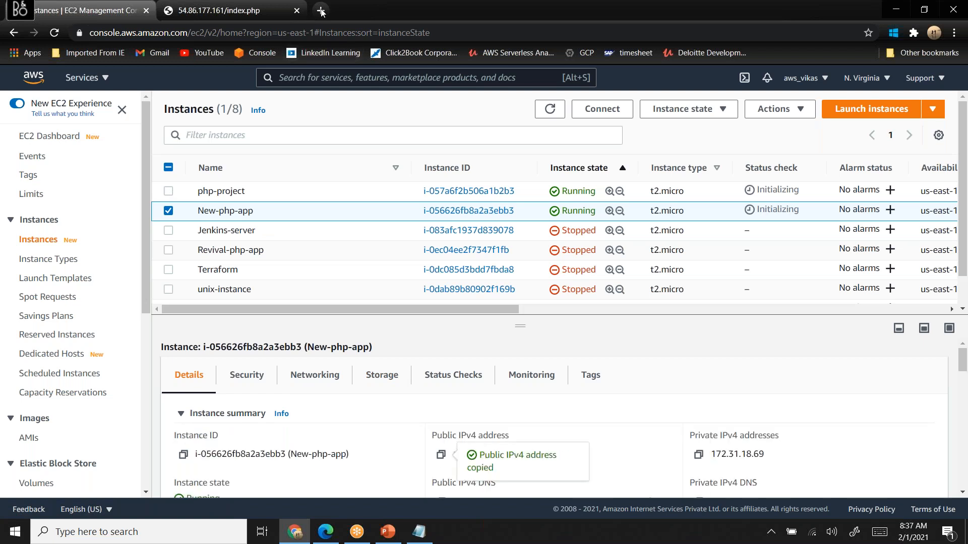
- Try to open 18.209.20.177/index.php in another new browser tab
{"action": "left_click", "coordinate": [485, 14]}
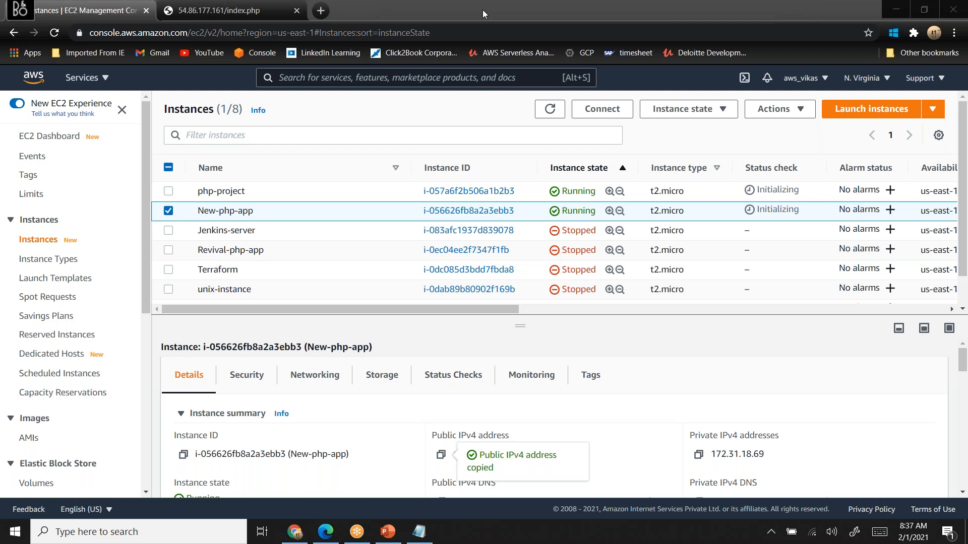
{"action": "left_click", "coordinate": [321, 10]}
{"action": "key", "text": "ctrl+v"}
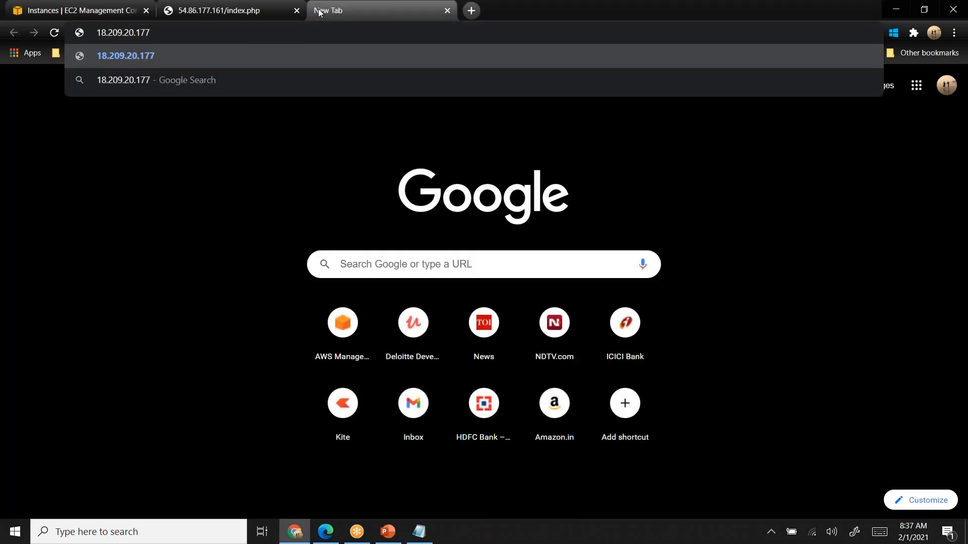
{"action": "type", "text": "/index."}
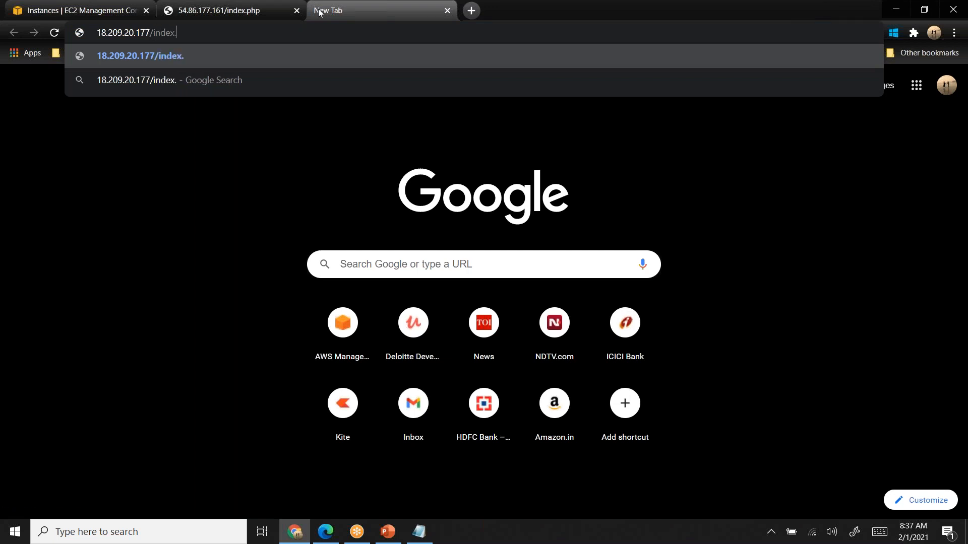
{"action": "type", "text": "php"}
{"action": "key", "text": "Return"}
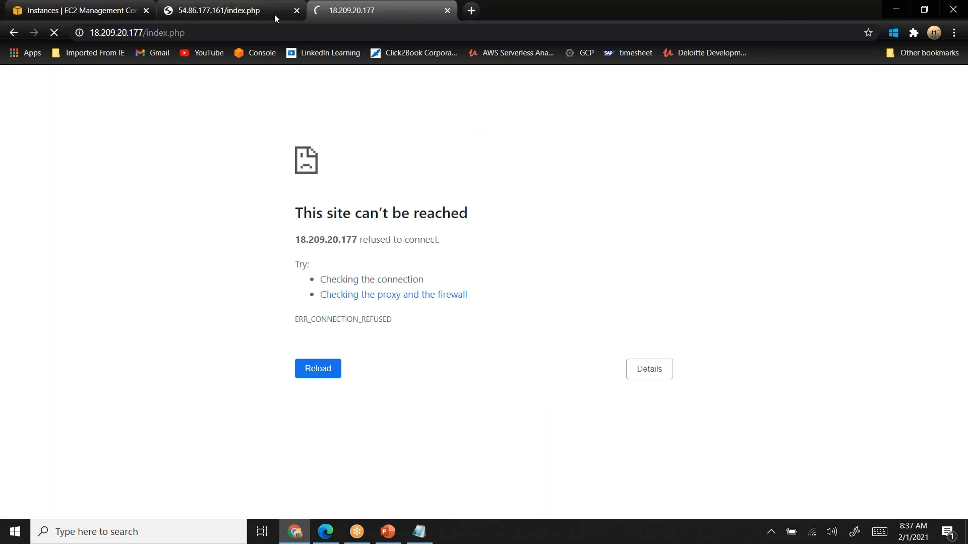
- Go back to the instances list, select only Revival-php-app, and start that instance
{"action": "left_click", "coordinate": [104, 10]}
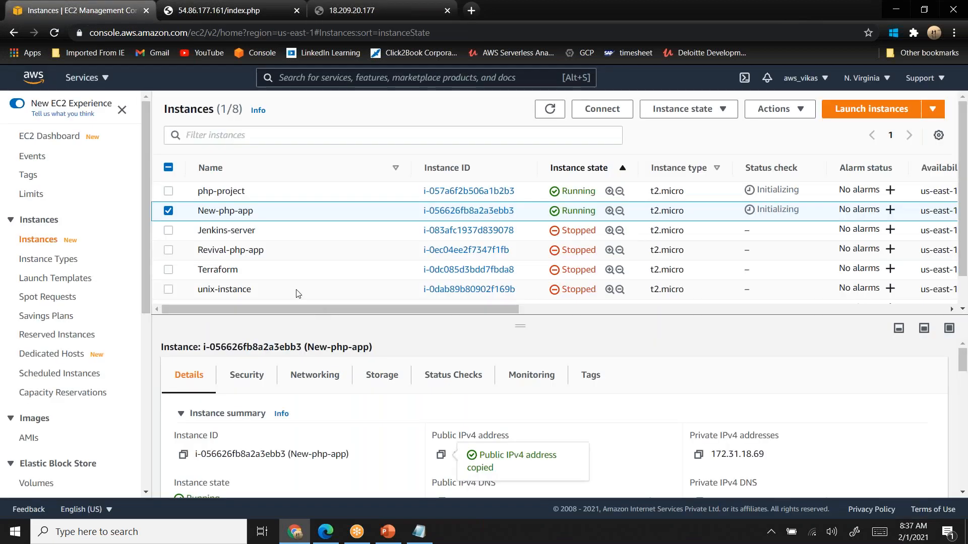
{"action": "left_click", "coordinate": [168, 251]}
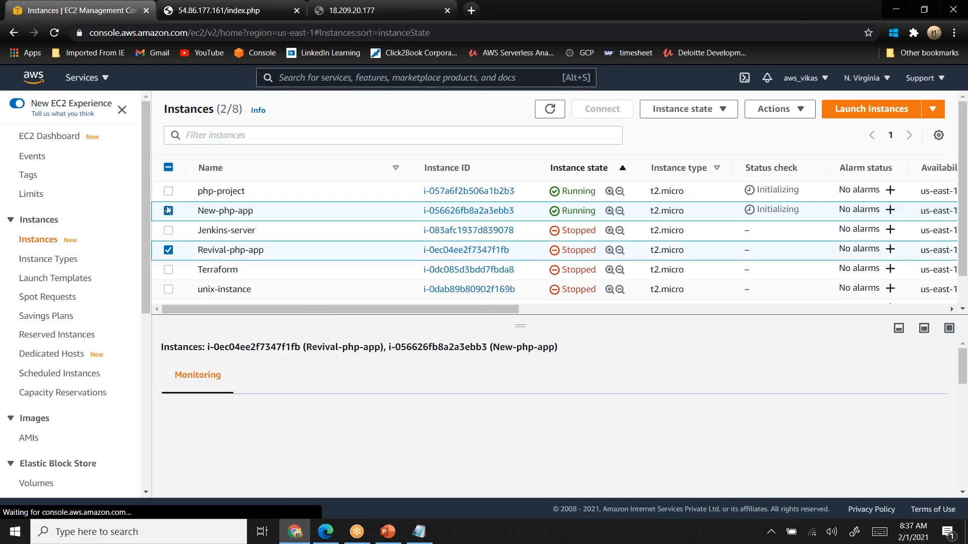
{"action": "left_click", "coordinate": [168, 210]}
{"action": "left_click", "coordinate": [718, 110]}
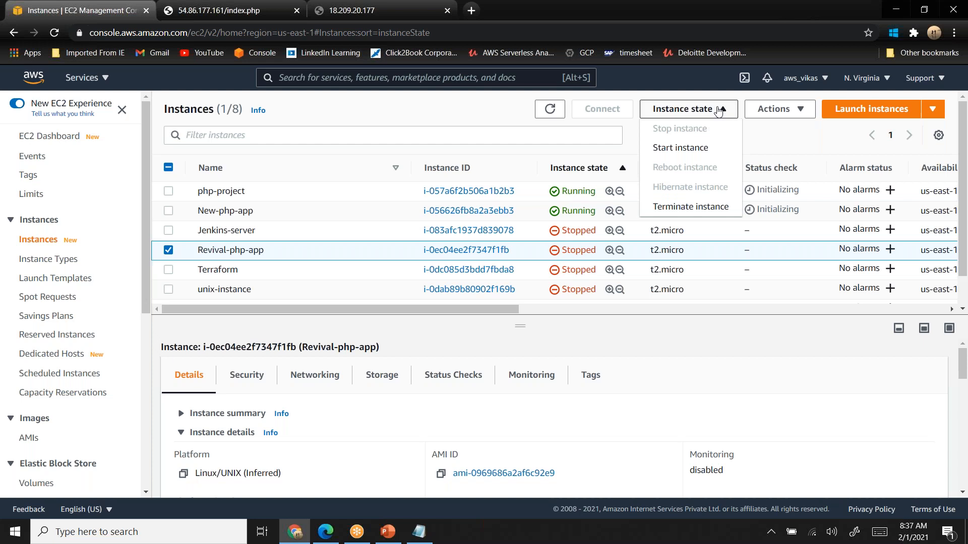
{"action": "left_click", "coordinate": [681, 147]}
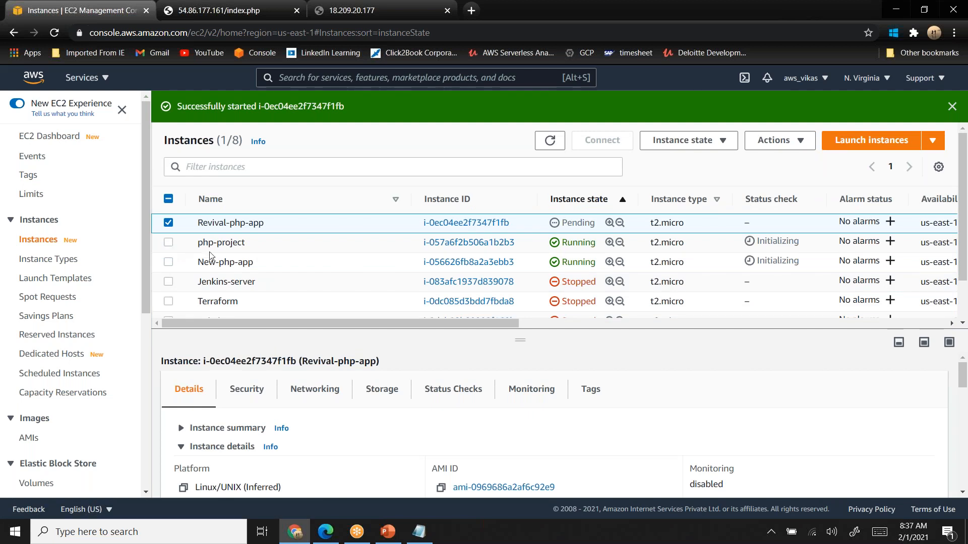
- Reselect New-php-app, expand its instance summary, and copy its public IPv4 address again
{"action": "left_click", "coordinate": [168, 261]}
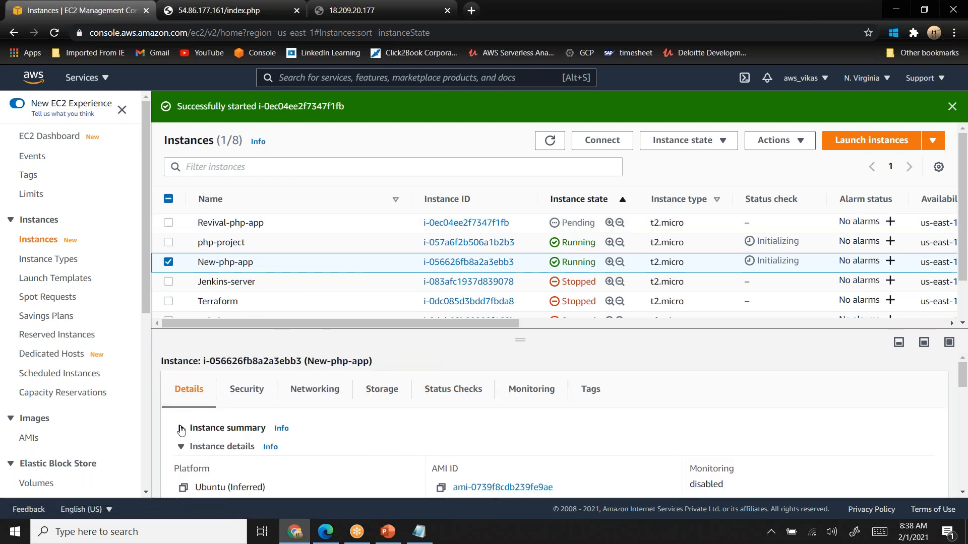
{"action": "left_click", "coordinate": [182, 429]}
{"action": "scroll", "coordinate": [342, 469], "scroll_direction": "down", "scroll_amount": 3}
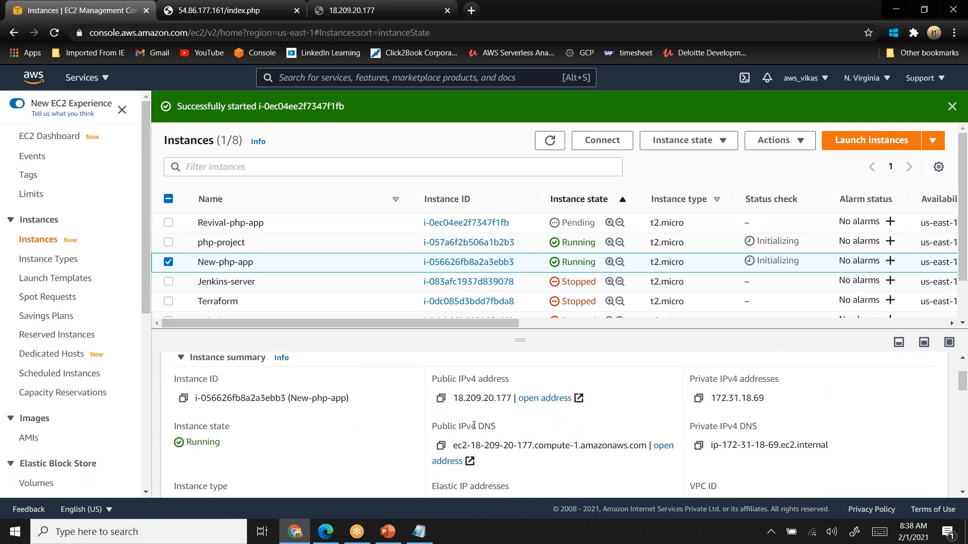
{"action": "left_click", "coordinate": [441, 398]}
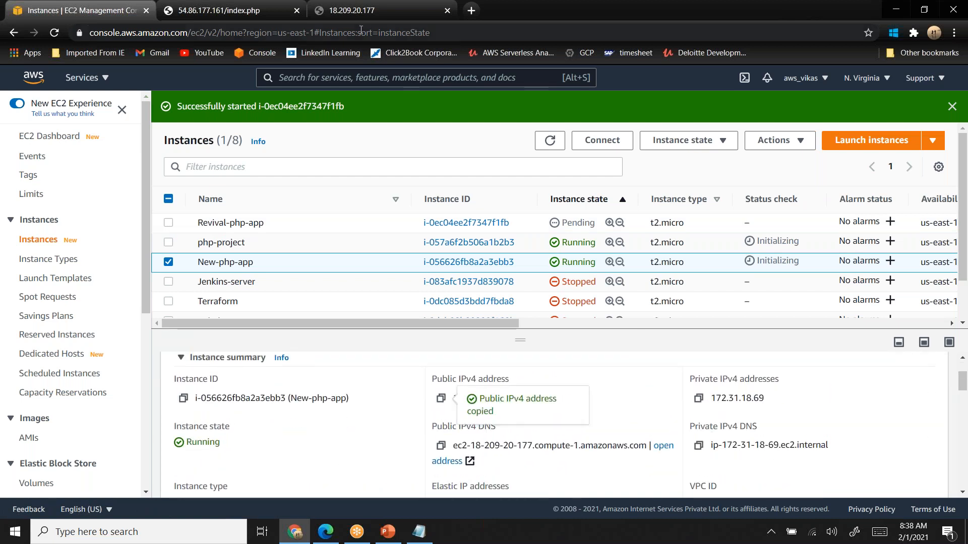
- Try to open 18.209.20.177/index.html in the tab already showing that address, and close the tab
{"action": "left_click", "coordinate": [355, 11]}
{"action": "left_click", "coordinate": [301, 34]}
{"action": "left_click", "coordinate": [300, 34]}
{"action": "key", "text": "BackSpace"}
{"action": "key", "text": "BackSpace"}
{"action": "key", "text": "BackSpace"}
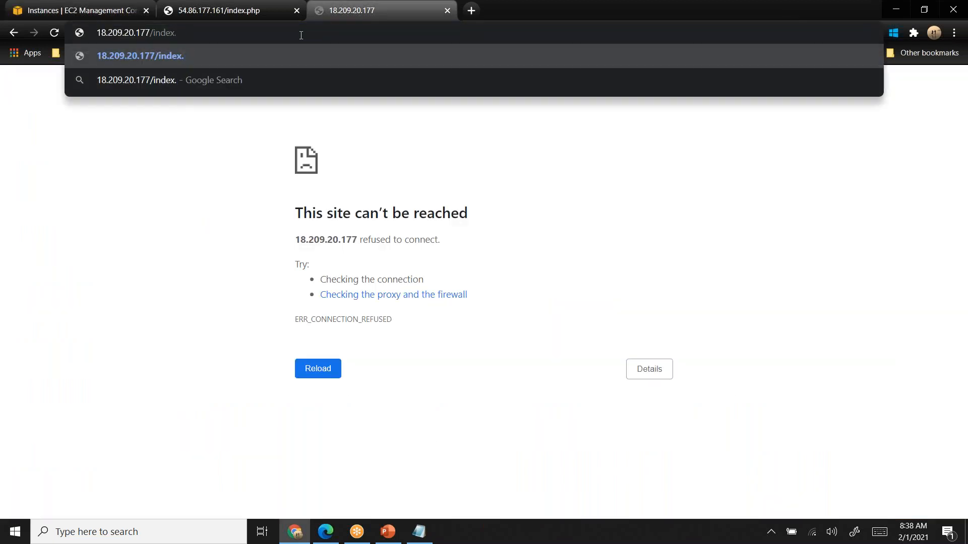
{"action": "type", "text": "html"}
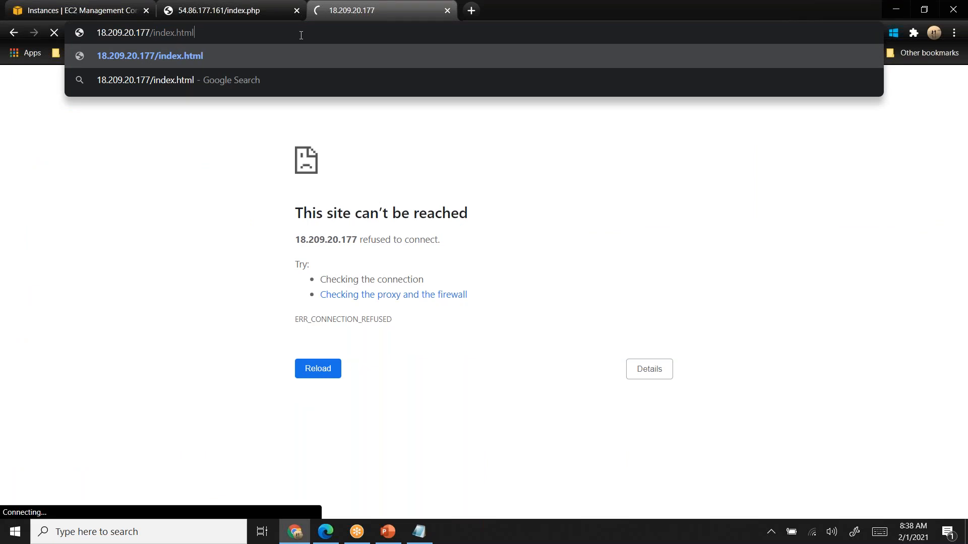
{"action": "key", "text": "Return"}
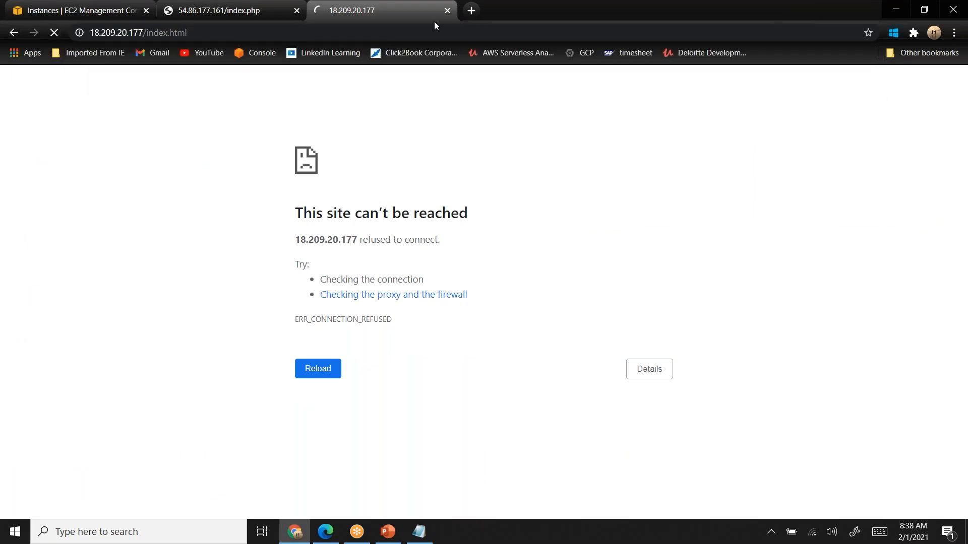
{"action": "left_click", "coordinate": [450, 14]}
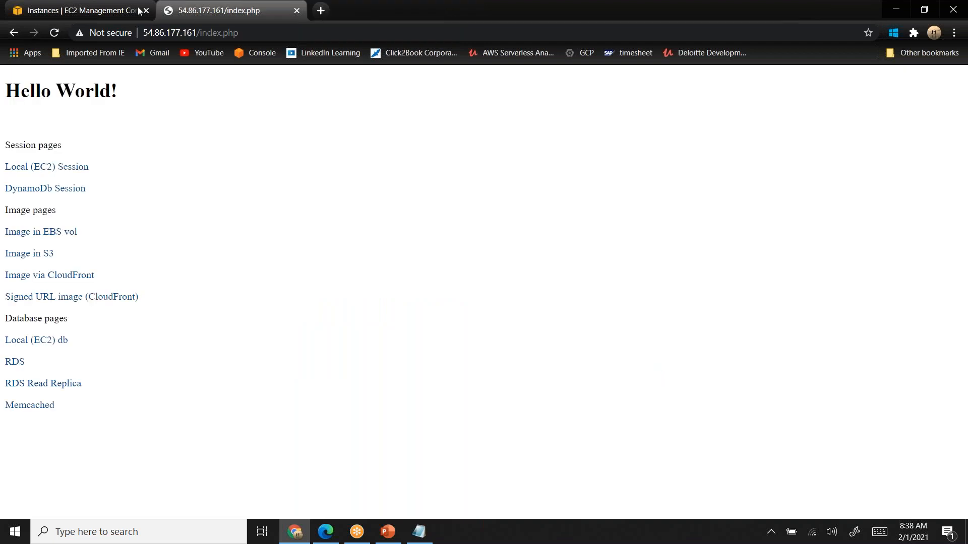
- Terminate the New-php-app instance and reload the EC2 instances page
{"action": "left_click", "coordinate": [79, 11]}
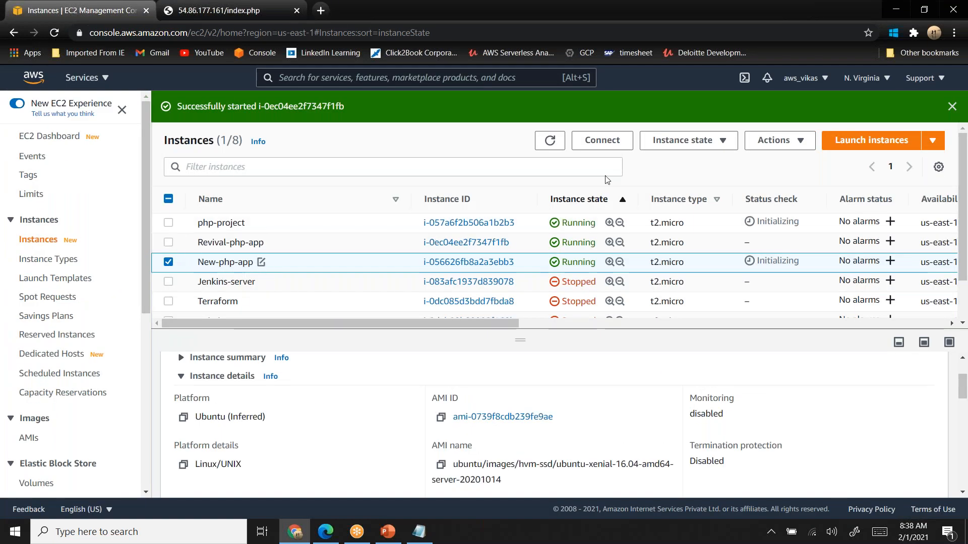
{"action": "left_click", "coordinate": [704, 141]}
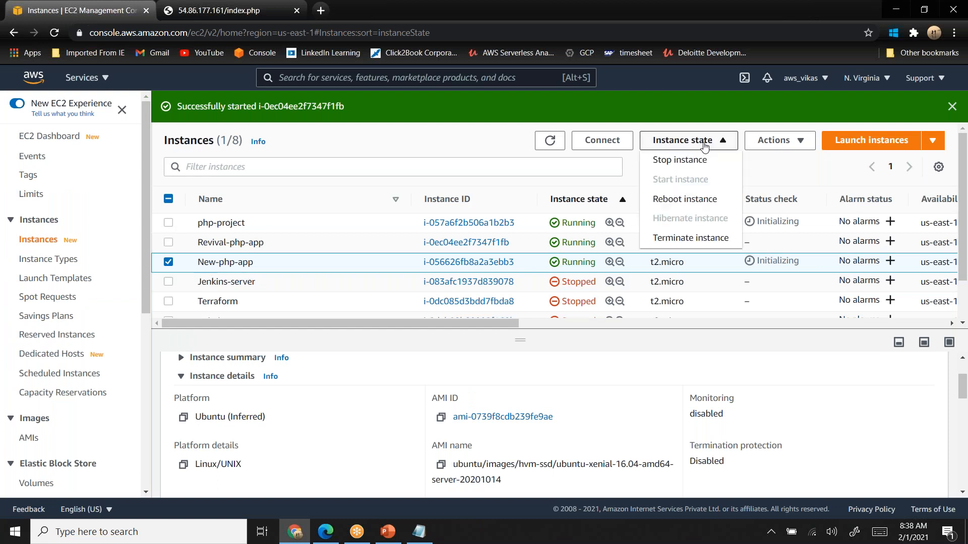
{"action": "left_click", "coordinate": [690, 241]}
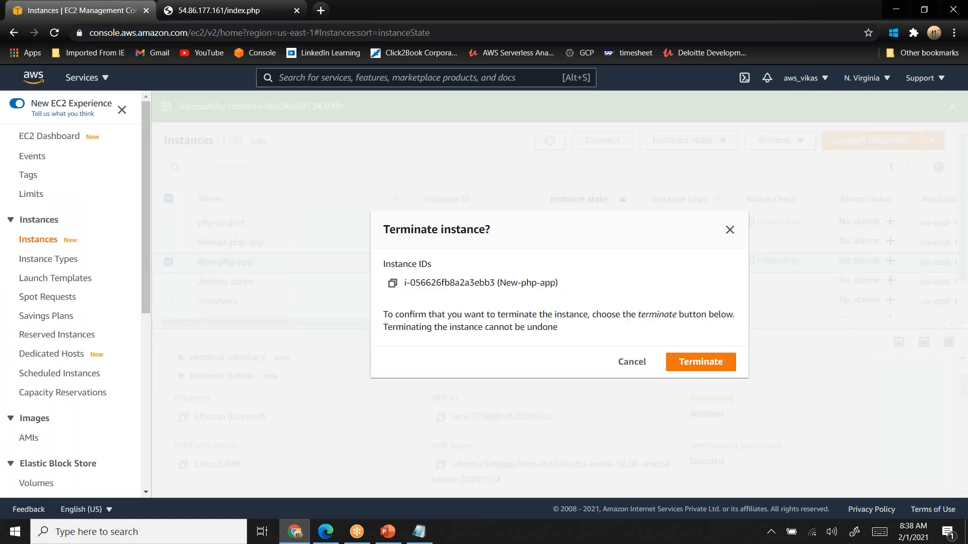
{"action": "left_click", "coordinate": [708, 363]}
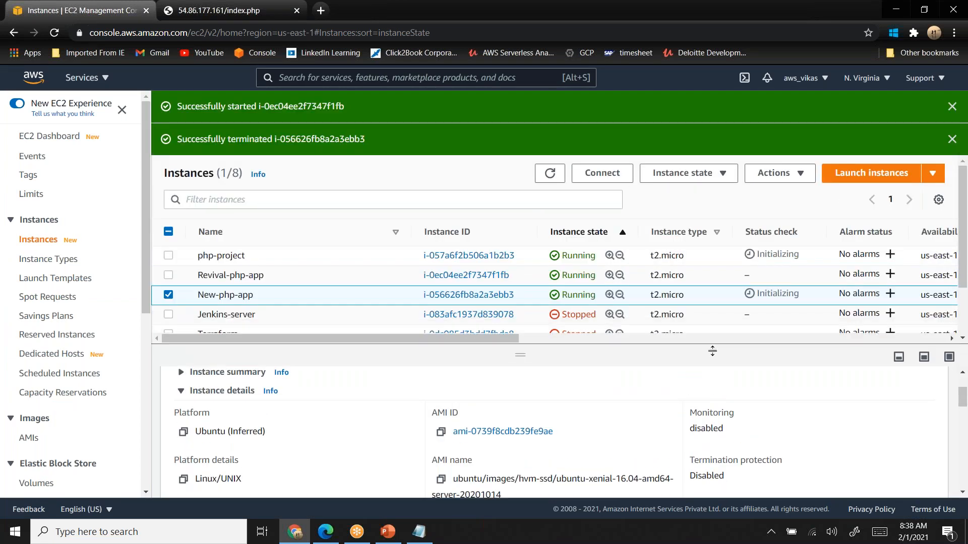
{"action": "left_click", "coordinate": [57, 37]}
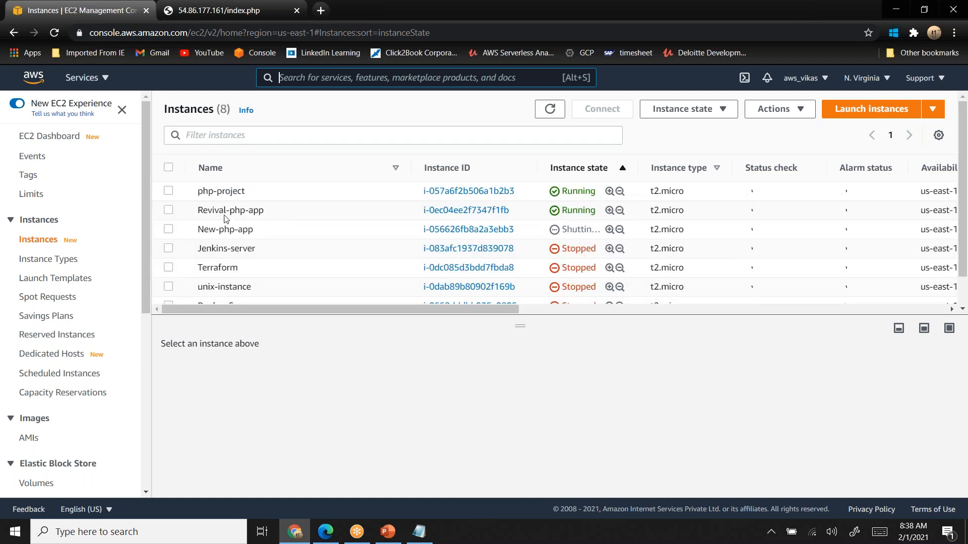
- Select Revival-php-app, expand its instance summary, and copy its public IPv4 address
{"action": "left_click", "coordinate": [168, 211]}
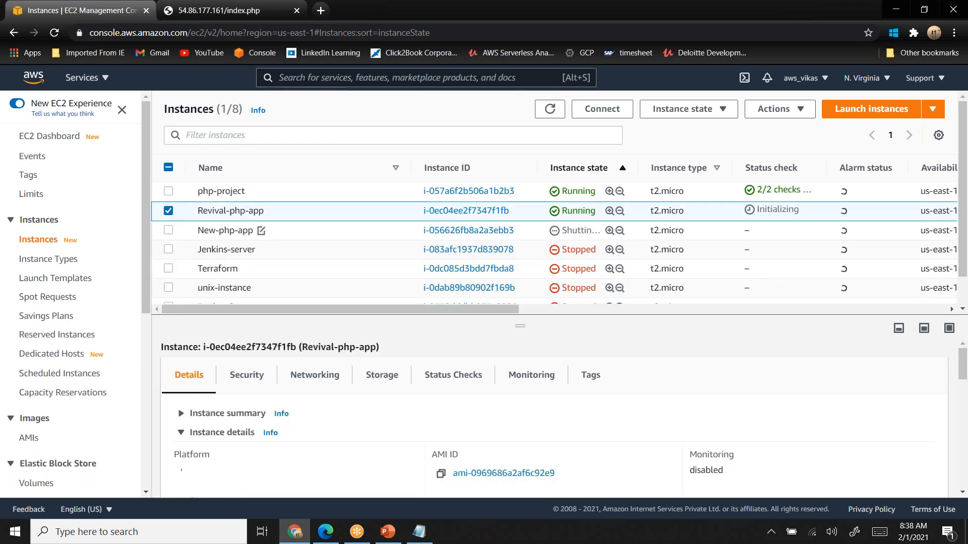
{"action": "left_click", "coordinate": [182, 414]}
{"action": "left_click", "coordinate": [182, 415]}
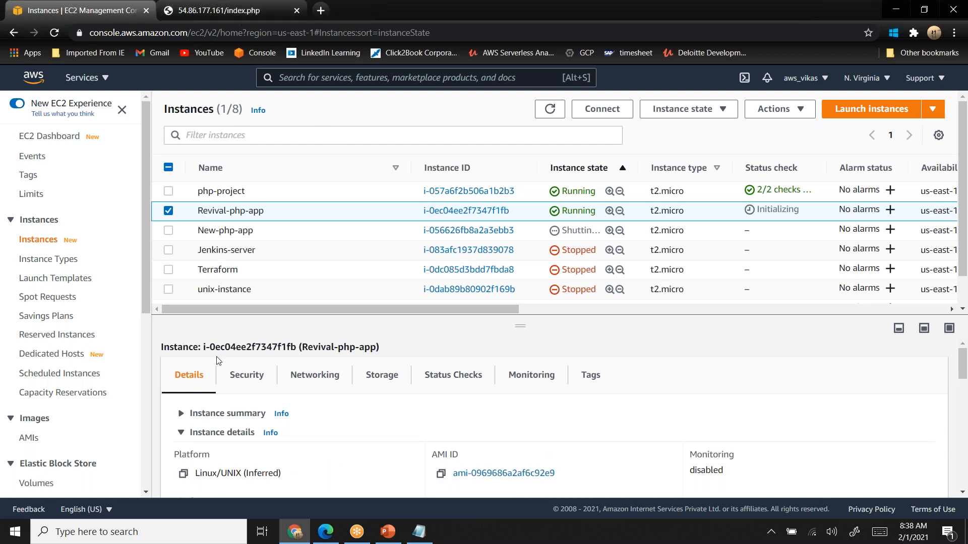
{"action": "left_click", "coordinate": [177, 414]}
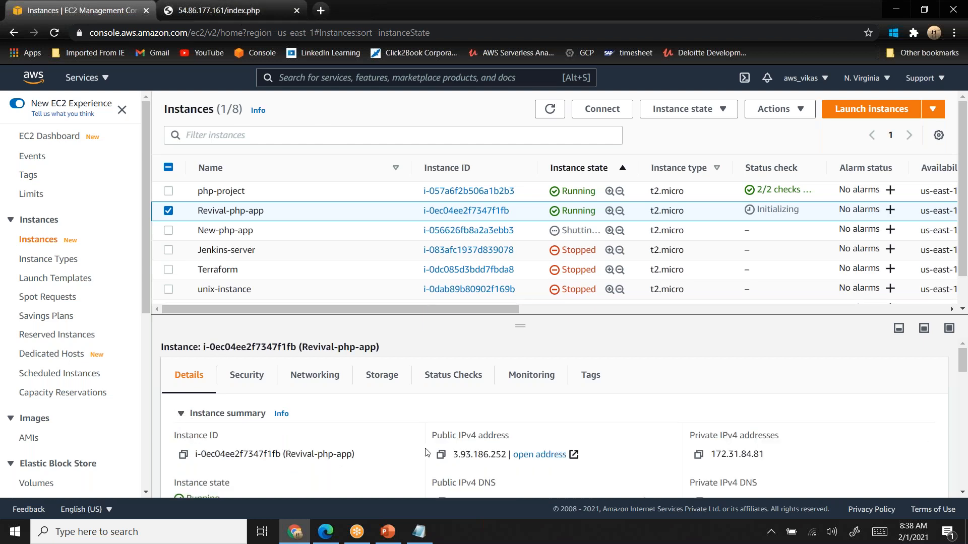
{"action": "left_click", "coordinate": [441, 455]}
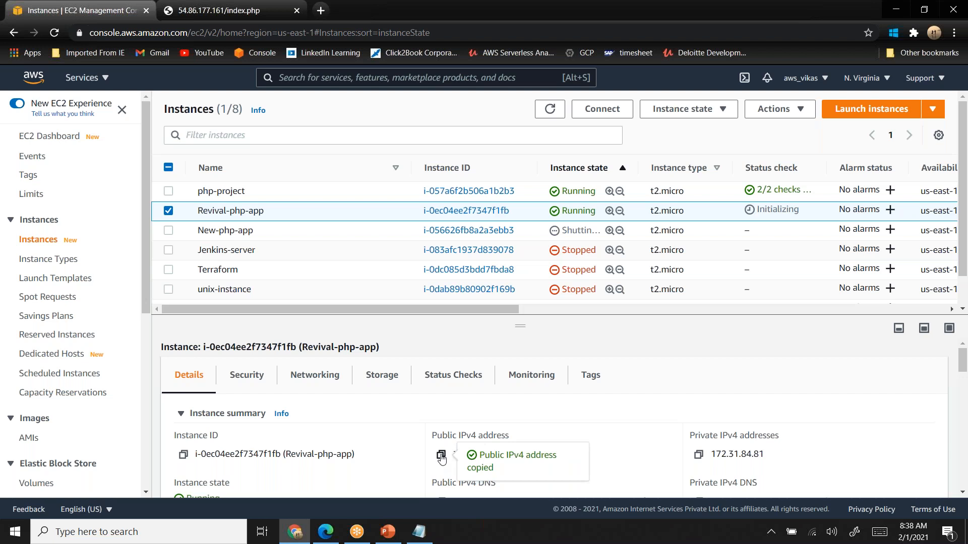
- Open /index.php at the copied address 3.93.186.252 in a new browser tab
{"action": "left_click", "coordinate": [322, 10]}
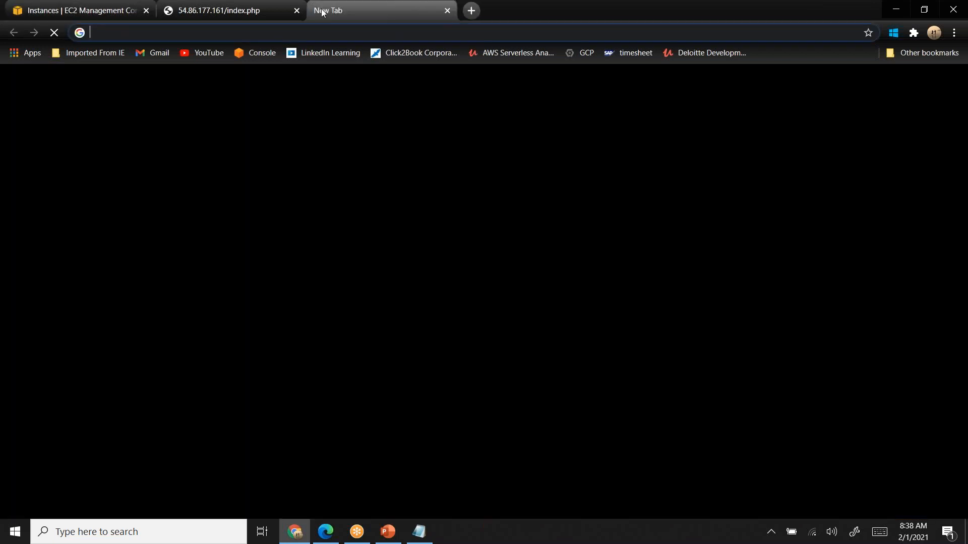
{"action": "key", "text": "ctrl+v"}
{"action": "type", "text": "/inde"}
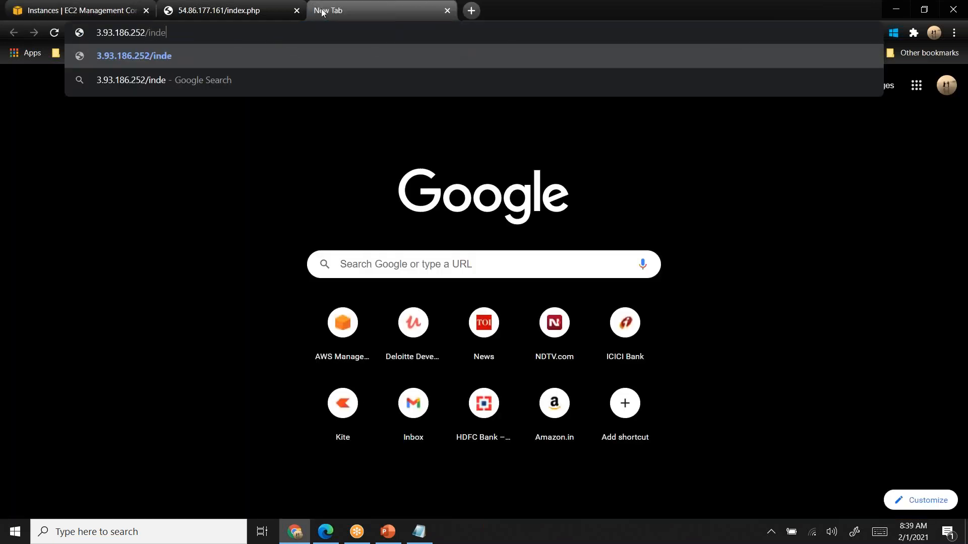
{"action": "type", "text": "x.php"}
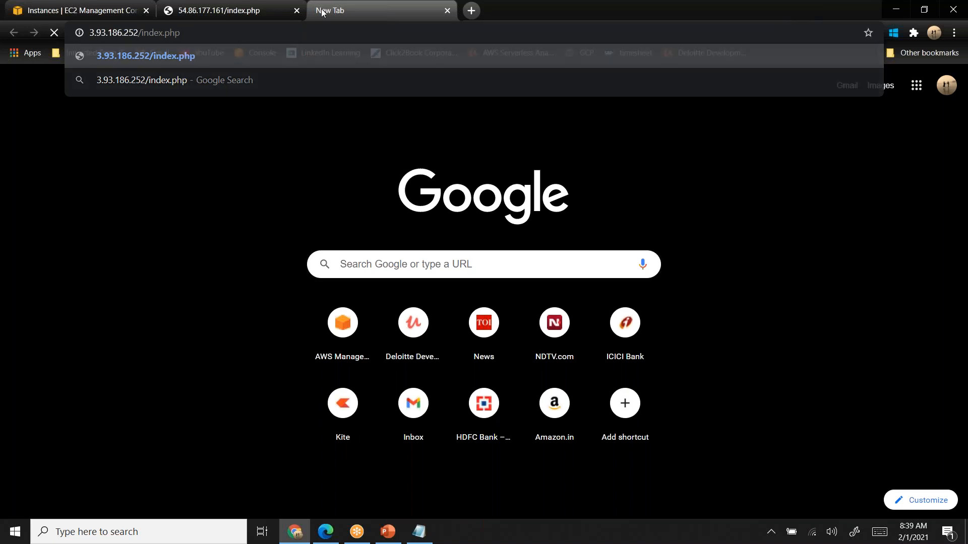
{"action": "key", "text": "Return"}
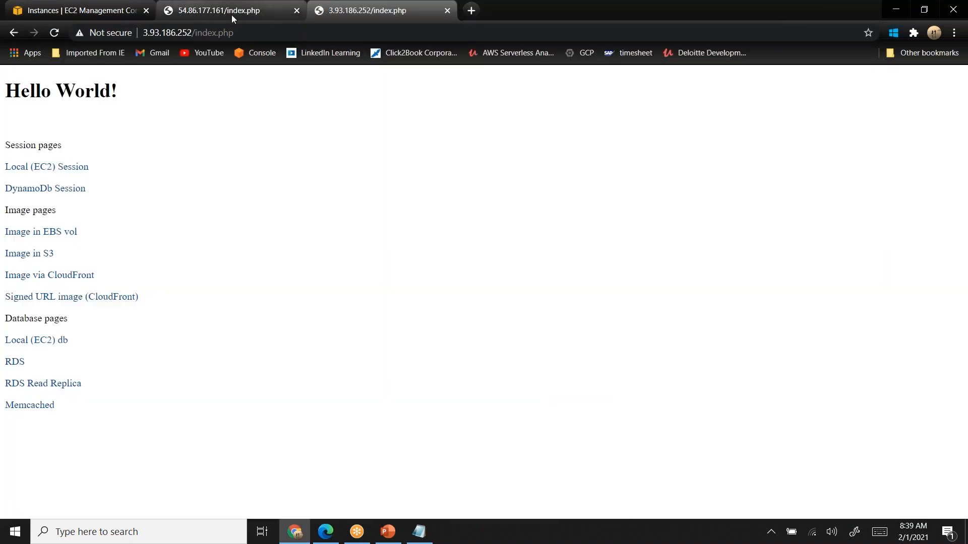
- Select php-project in the instances list and compare the index.php pages served from 54.86.177.161 and 3.93.186.252
{"action": "left_click", "coordinate": [69, 10]}
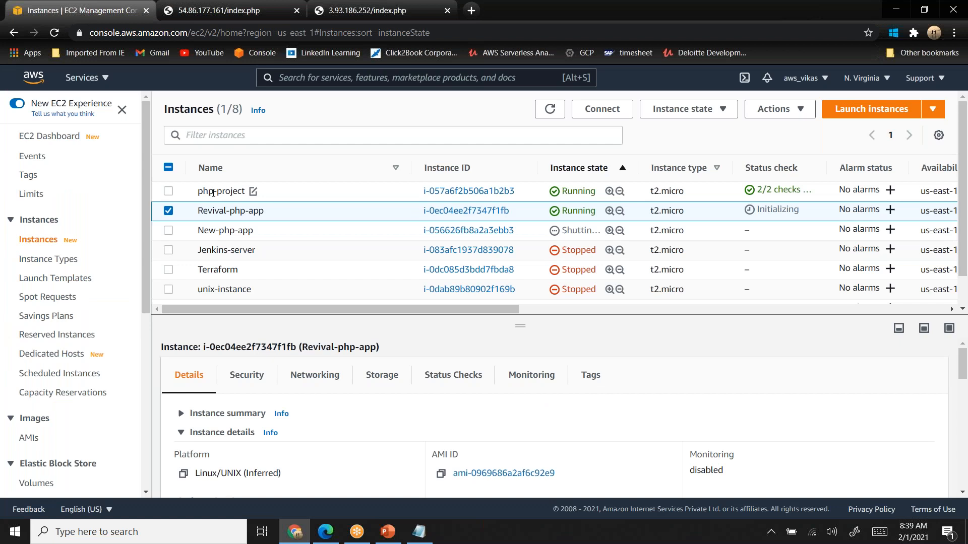
{"action": "left_click_drag", "start_coordinate": [212, 193], "coordinate": [216, 193]}
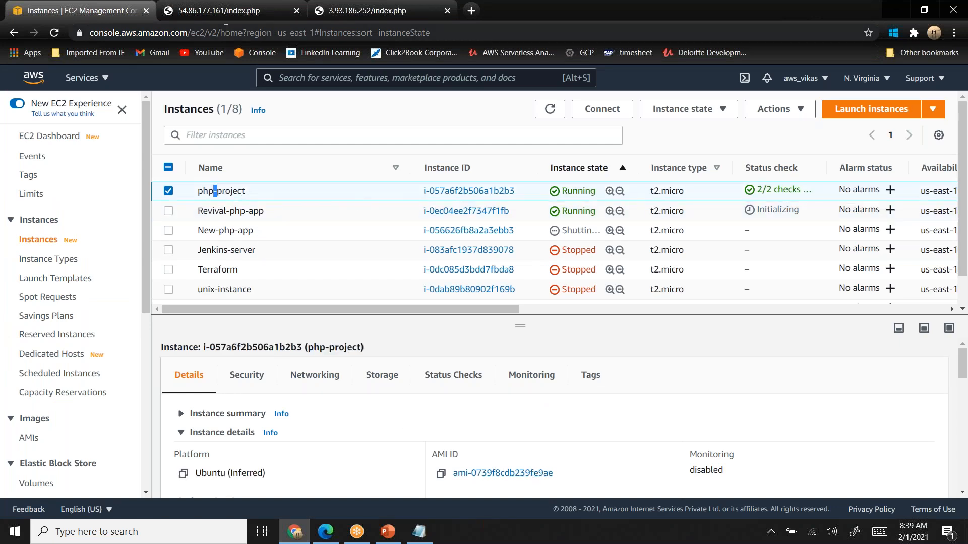
{"action": "left_click", "coordinate": [202, 15]}
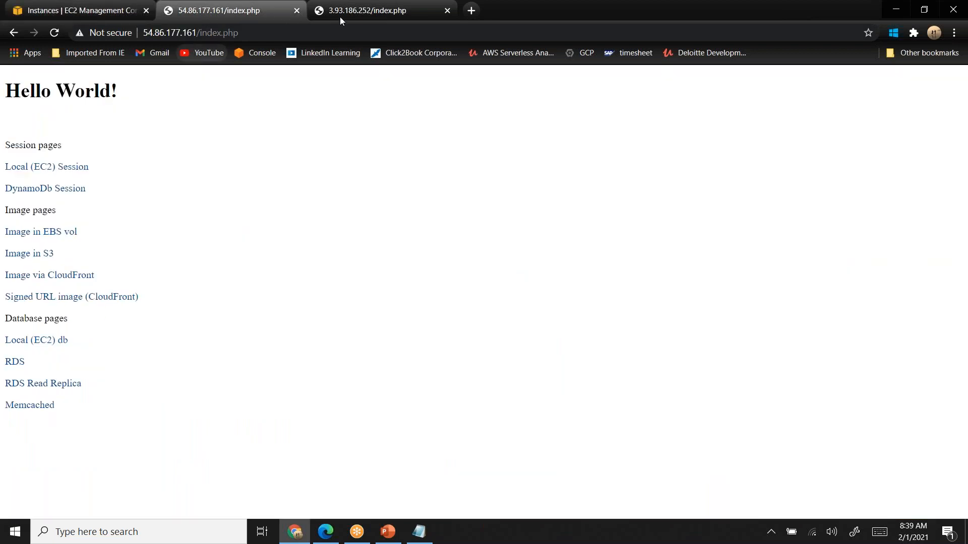
{"action": "left_click", "coordinate": [372, 12]}
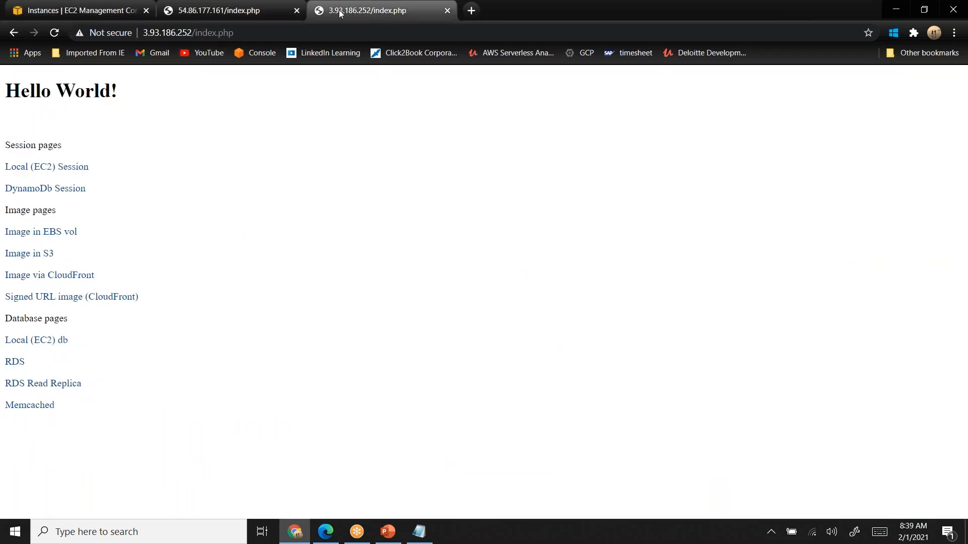
{"action": "left_click", "coordinate": [237, 13]}
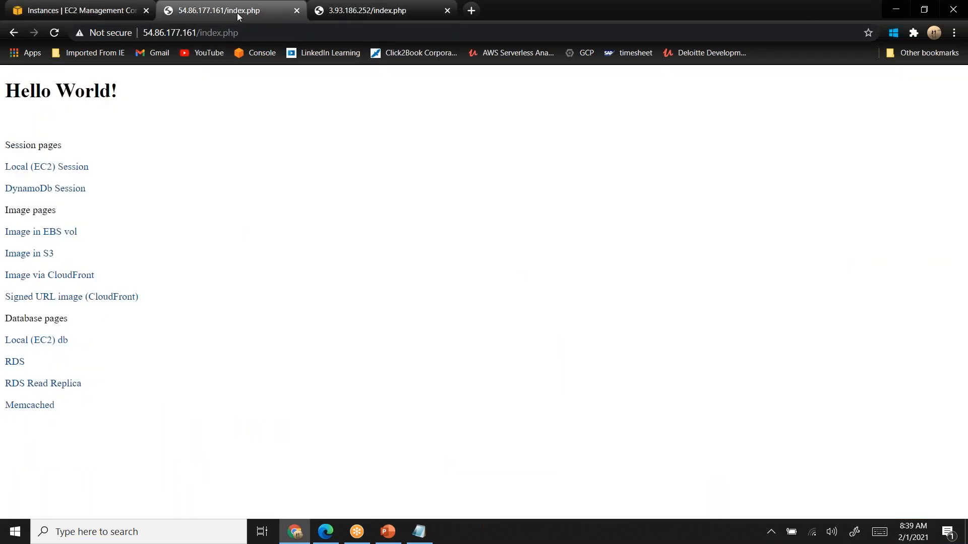
{"action": "left_click", "coordinate": [93, 13]}
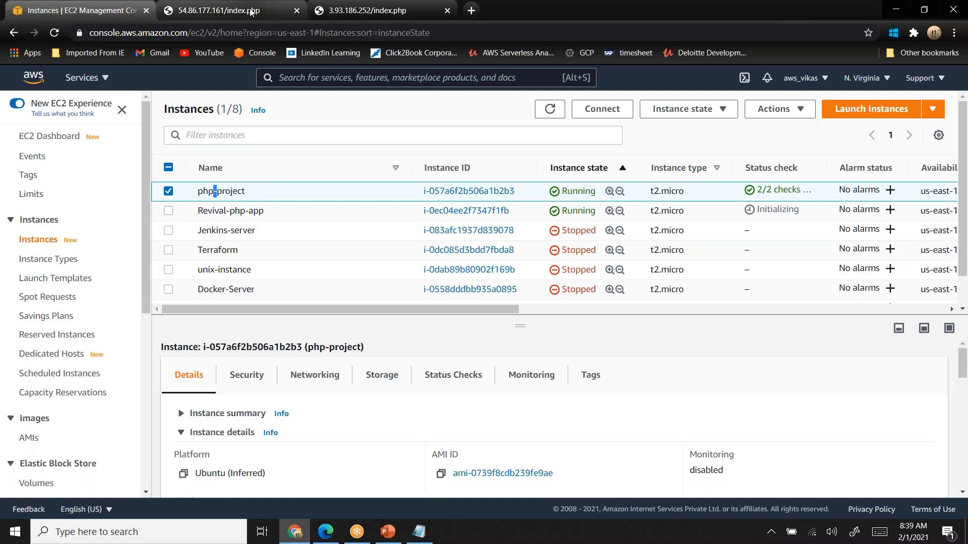
{"action": "left_click", "coordinate": [222, 10]}
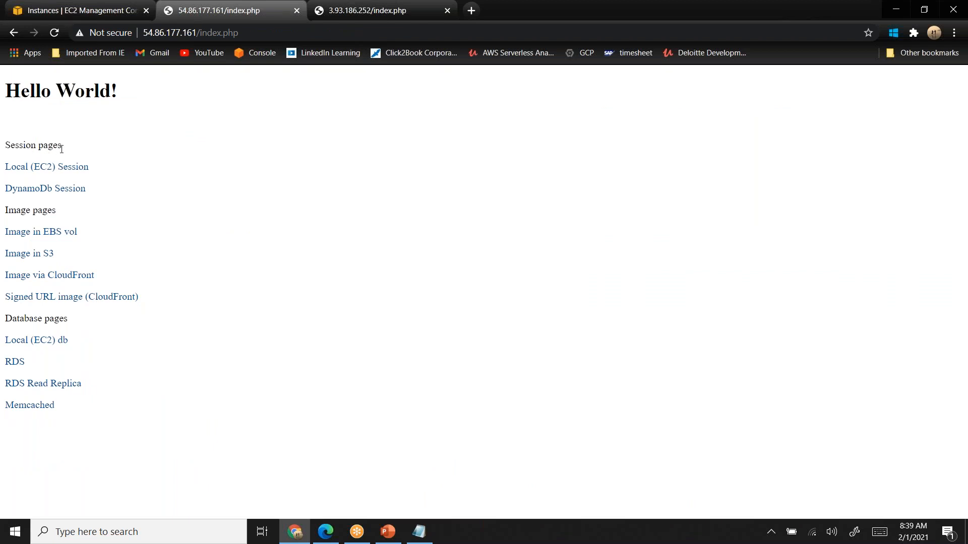
- Locate the Load Balancing section of the EC2 console and check the load balancer in the PowerPoint architecture diagram
{"action": "left_click", "coordinate": [103, 13]}
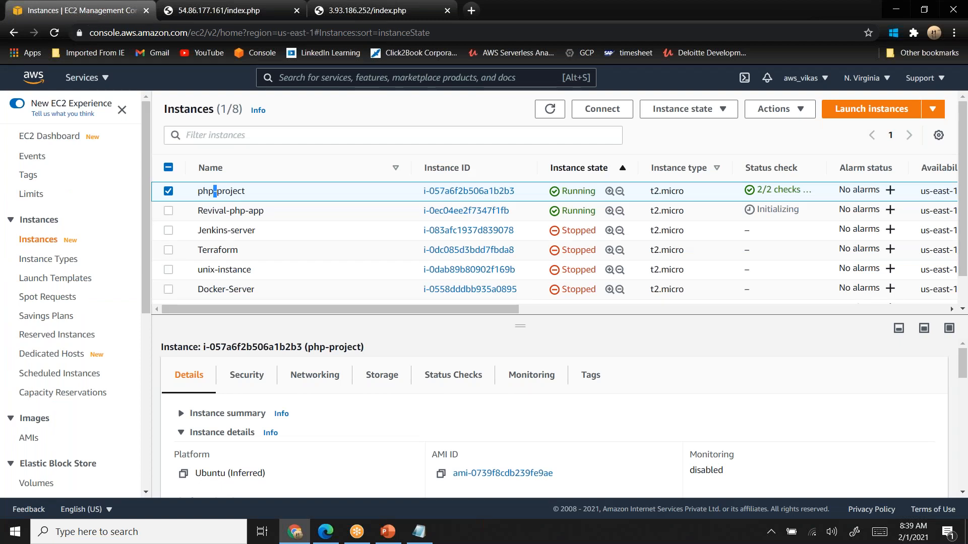
{"action": "left_click", "coordinate": [146, 492]}
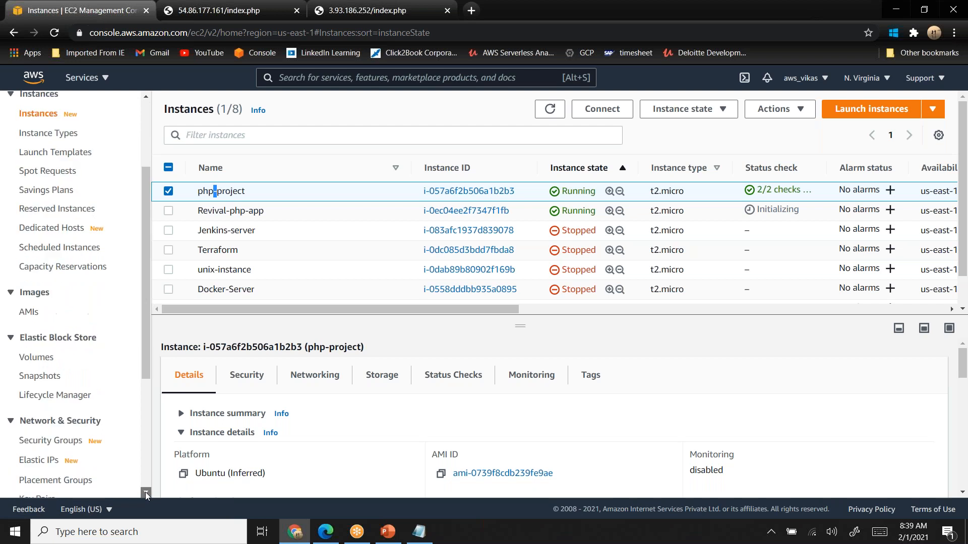
{"action": "scroll", "coordinate": [145, 492], "scroll_direction": "down", "scroll_amount": 3}
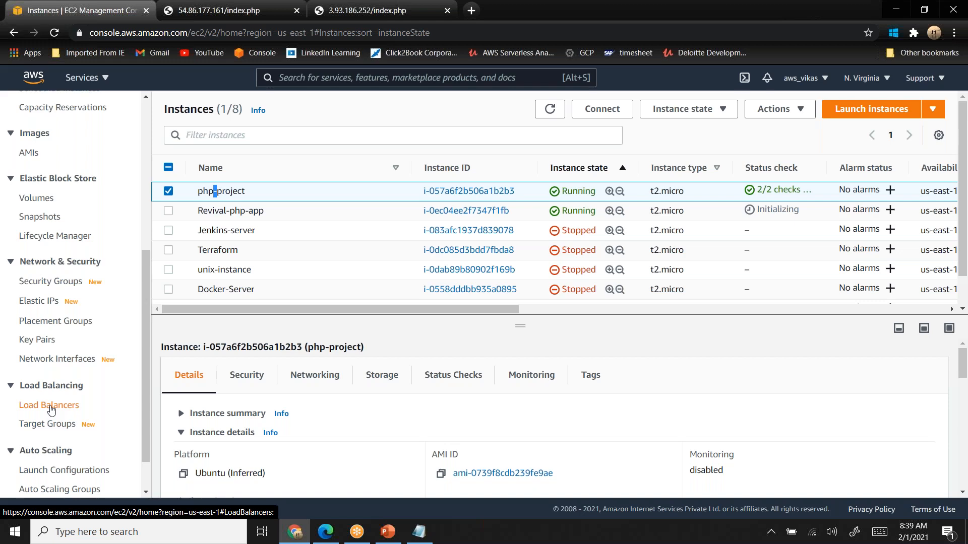
{"action": "key", "text": "alt+Tab"}
{"action": "key", "text": "alt+Tab"}
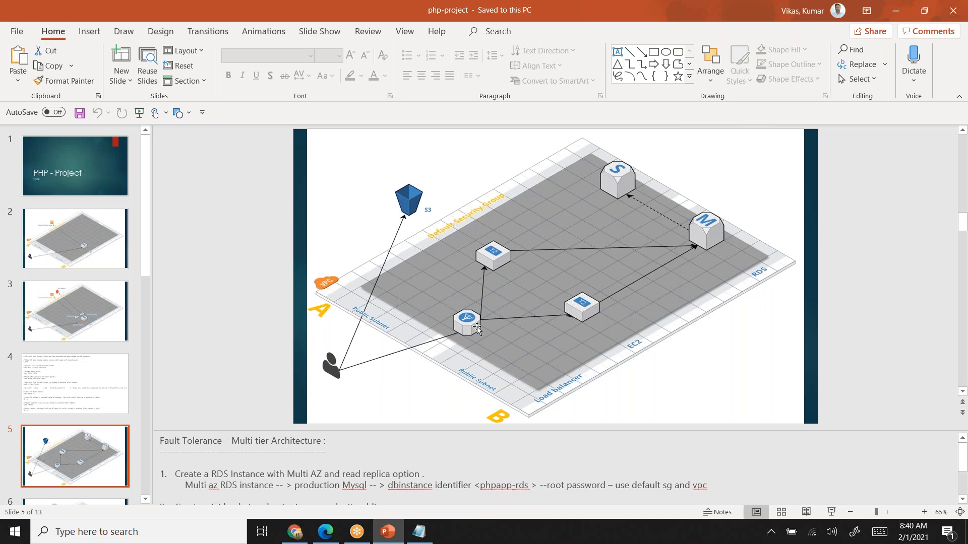
{"action": "key", "text": "alt+Tab"}
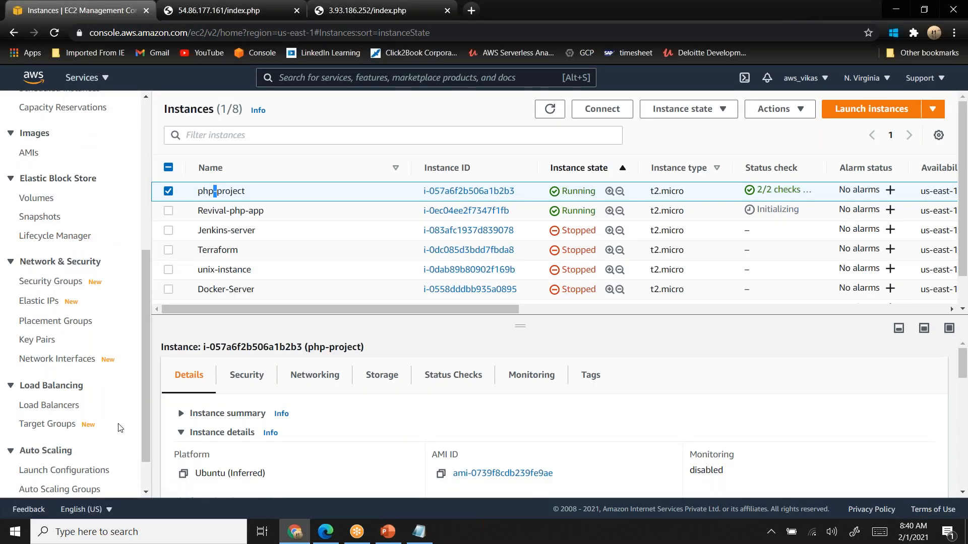
- Open the load balancers list and delete the existing php-load-balancer
{"action": "left_click", "coordinate": [48, 404]}
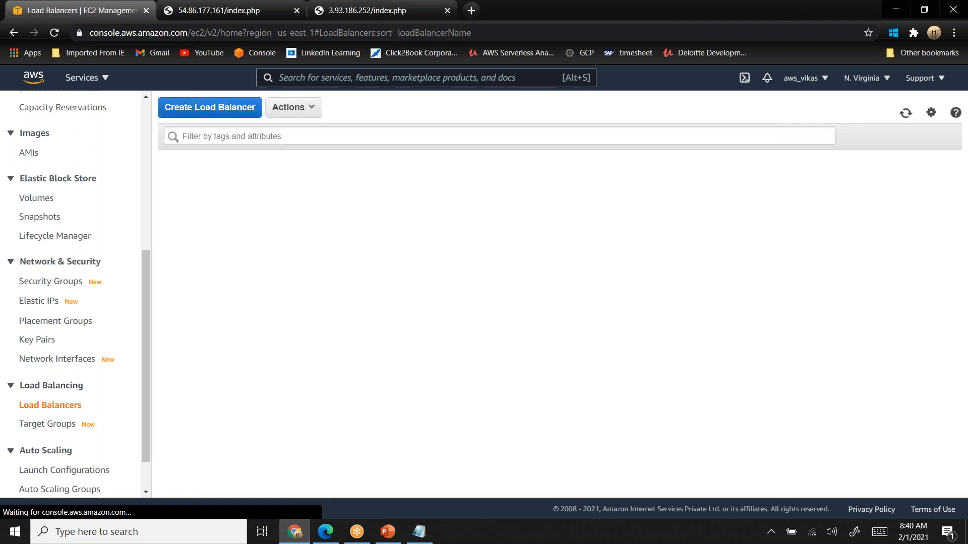
{"action": "left_click", "coordinate": [239, 116]}
{"action": "left_click", "coordinate": [12, 33]}
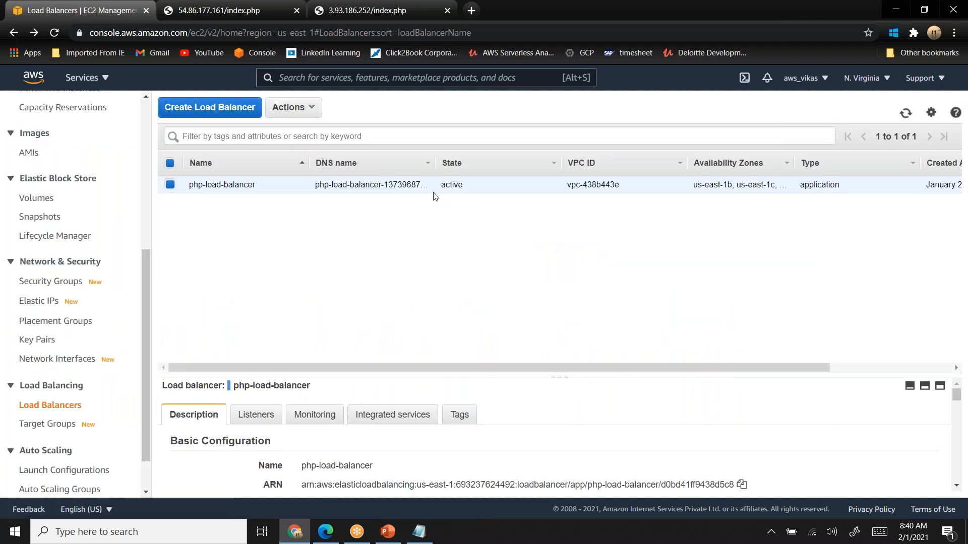
{"action": "left_click", "coordinate": [306, 107]}
{"action": "left_click", "coordinate": [305, 234]}
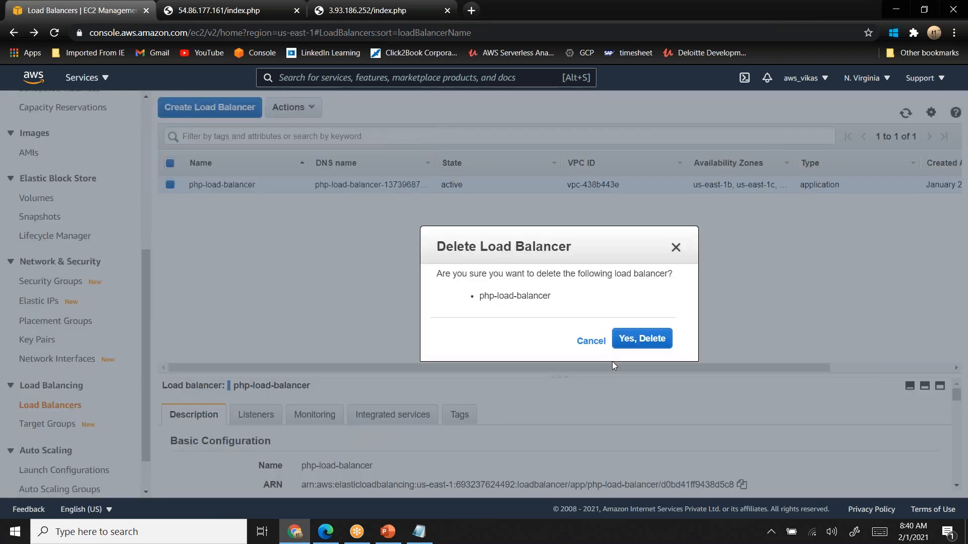
{"action": "left_click", "coordinate": [643, 339]}
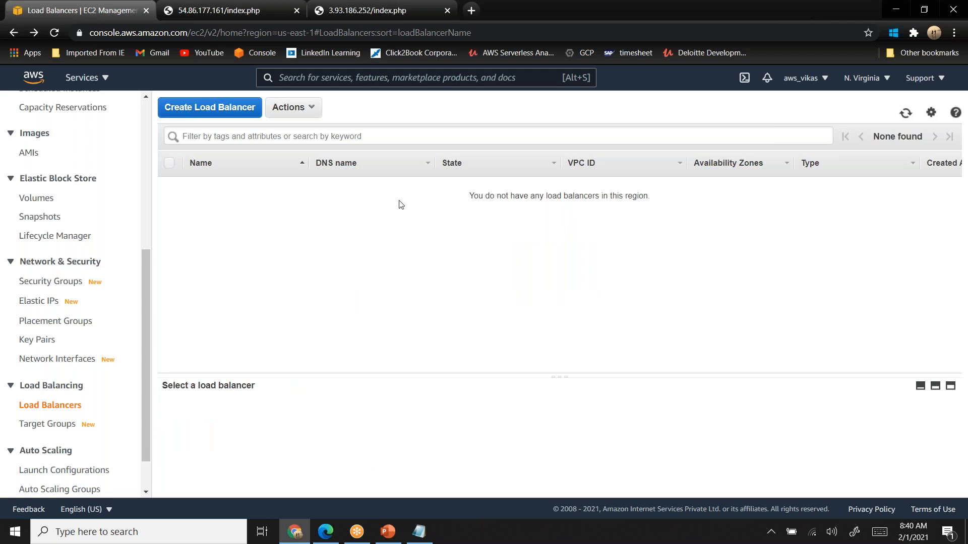
{"action": "left_click", "coordinate": [197, 112]}
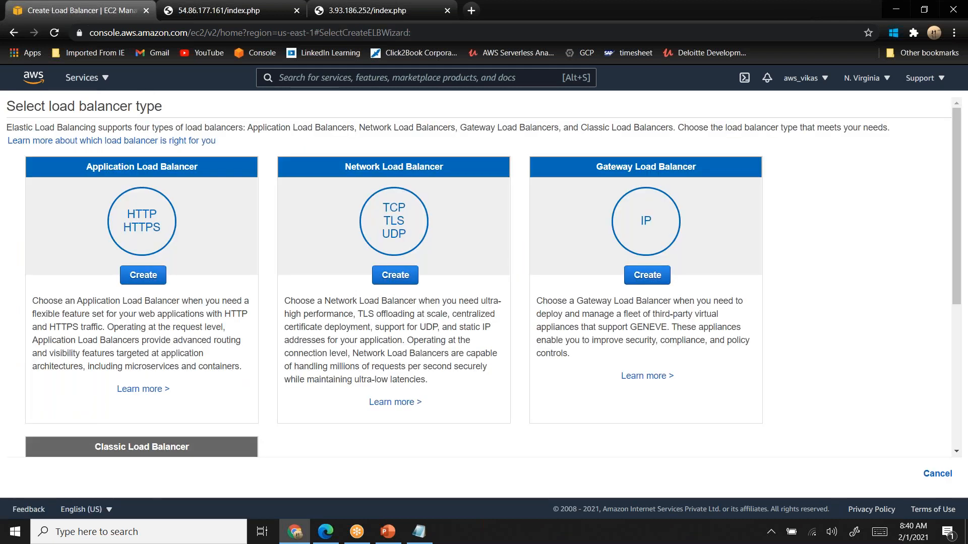
{"action": "scroll", "coordinate": [197, 111], "scroll_direction": "down", "scroll_amount": 5}
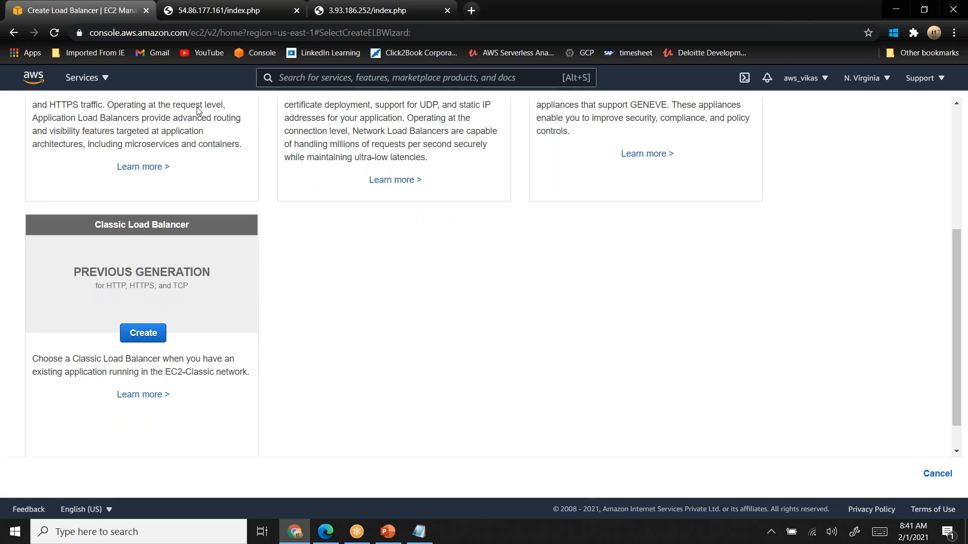
{"action": "scroll", "coordinate": [197, 111], "scroll_direction": "up", "scroll_amount": 4}
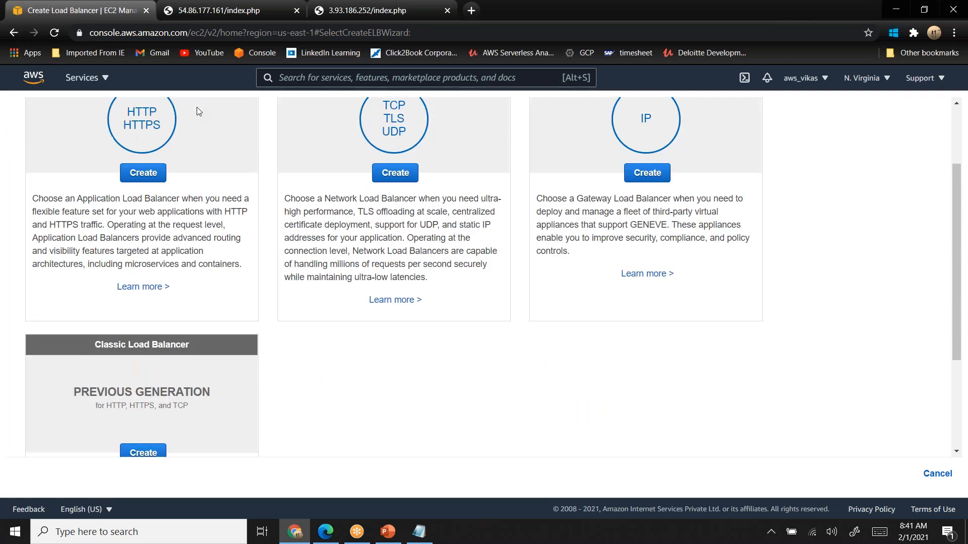
{"action": "scroll", "coordinate": [197, 110], "scroll_direction": "up", "scroll_amount": 1}
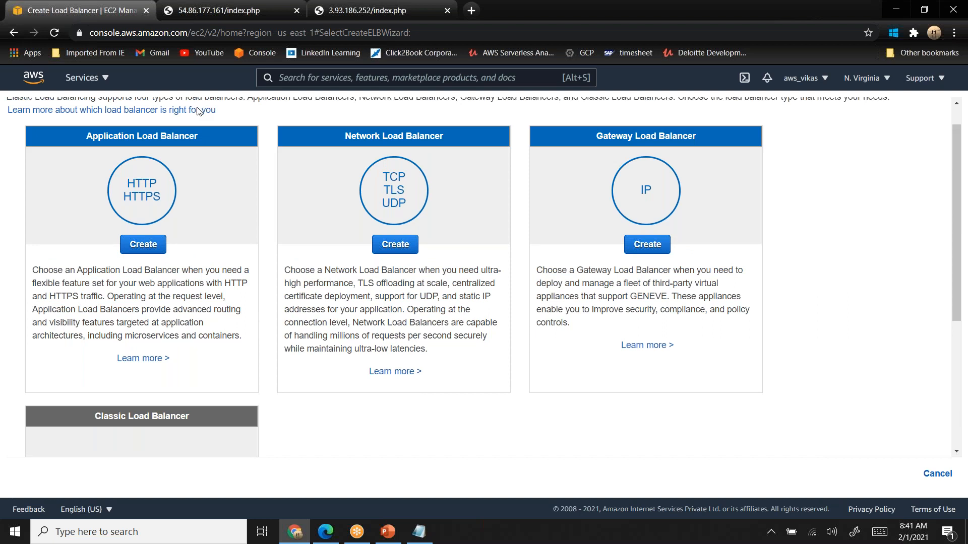
{"action": "scroll", "coordinate": [197, 111], "scroll_direction": "up", "scroll_amount": 2}
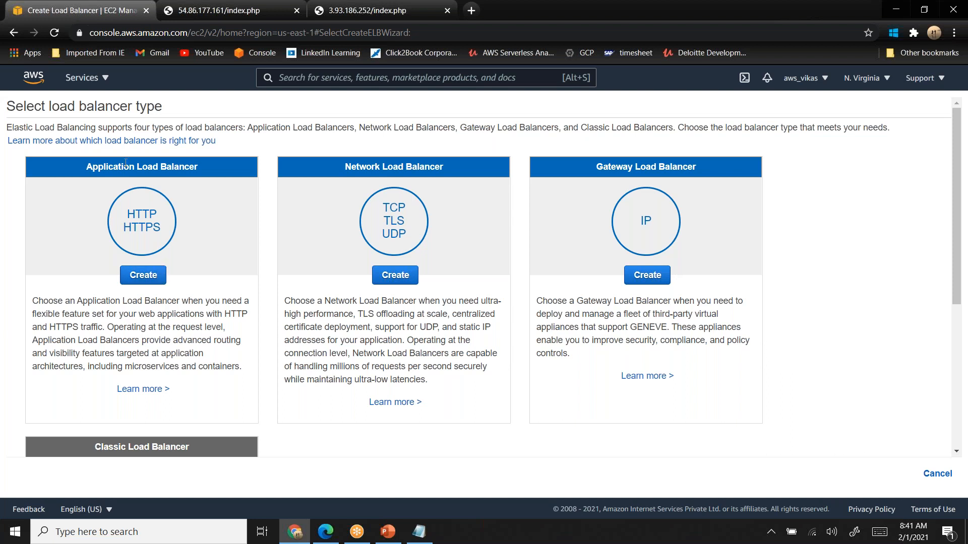
{"action": "left_click", "coordinate": [142, 275]}
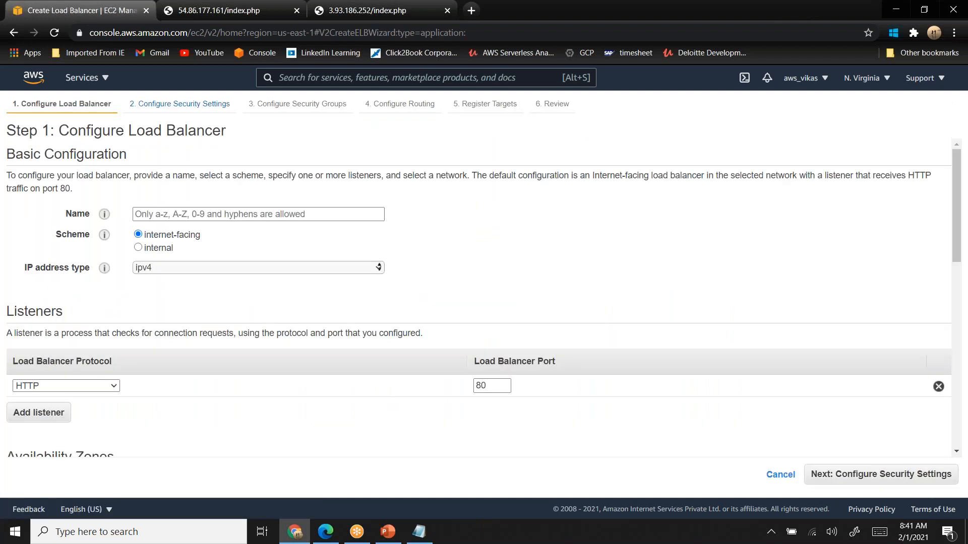
{"action": "left_click", "coordinate": [316, 215]}
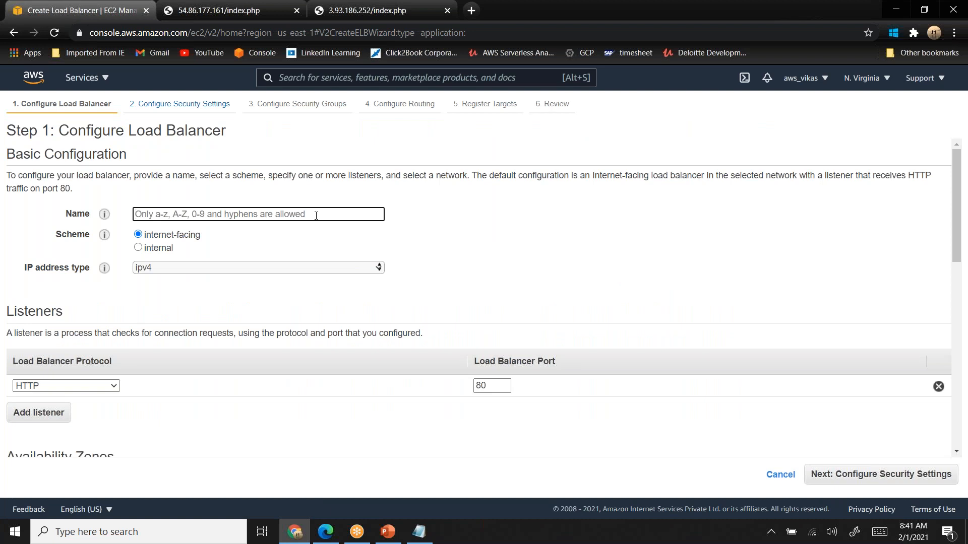
{"action": "type", "text": "php"}
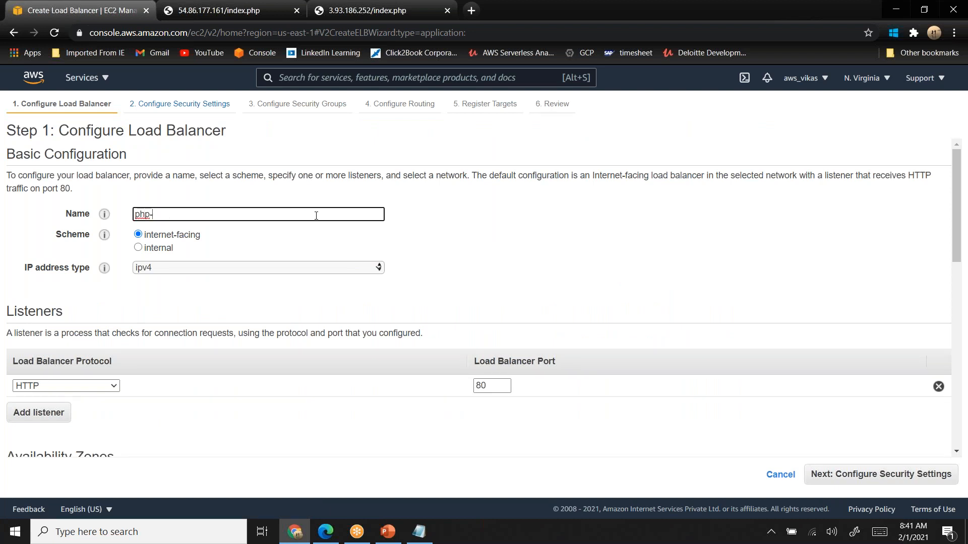
{"action": "type", "text": "-load-balancer"}
{"action": "scroll", "coordinate": [176, 273], "scroll_direction": "down", "scroll_amount": 2}
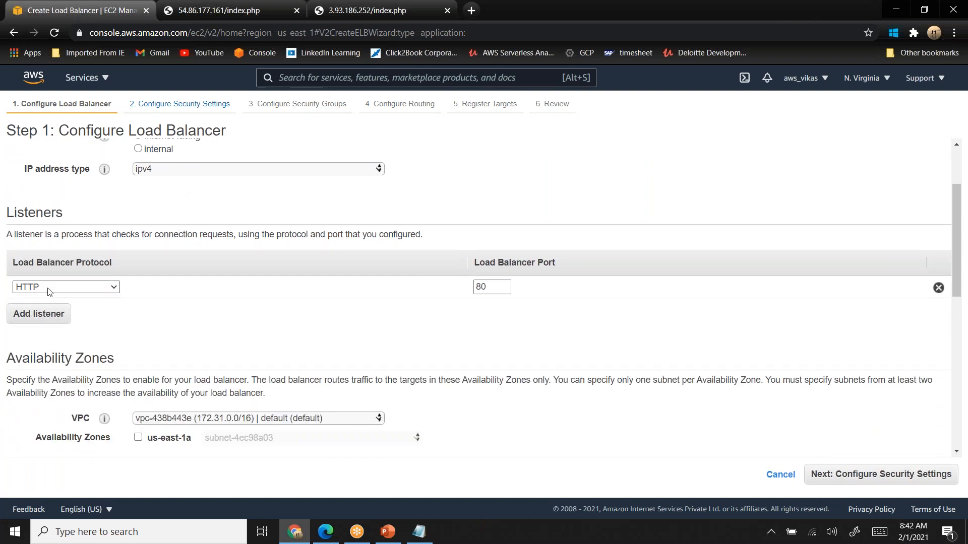
{"action": "scroll", "coordinate": [48, 292], "scroll_direction": "down", "scroll_amount": 2}
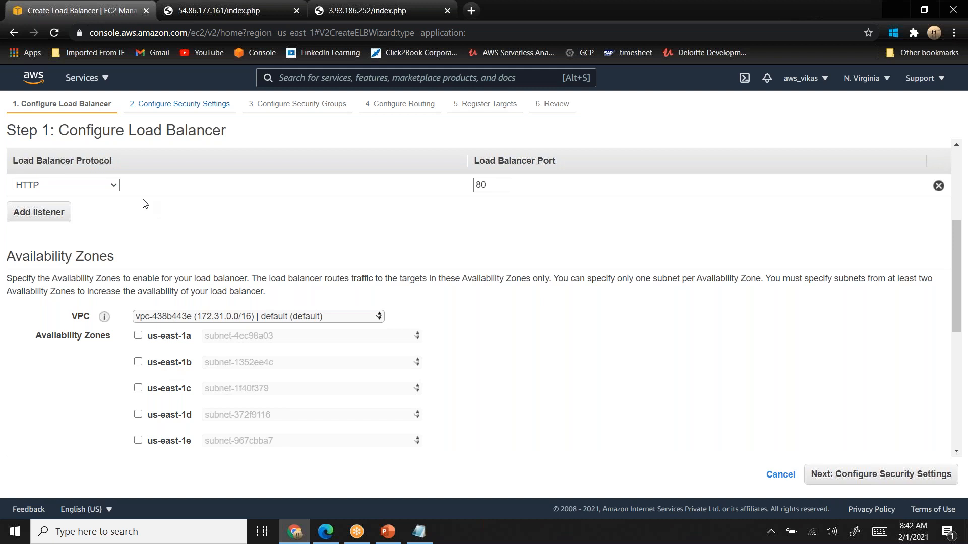
{"action": "left_click", "coordinate": [13, 33]}
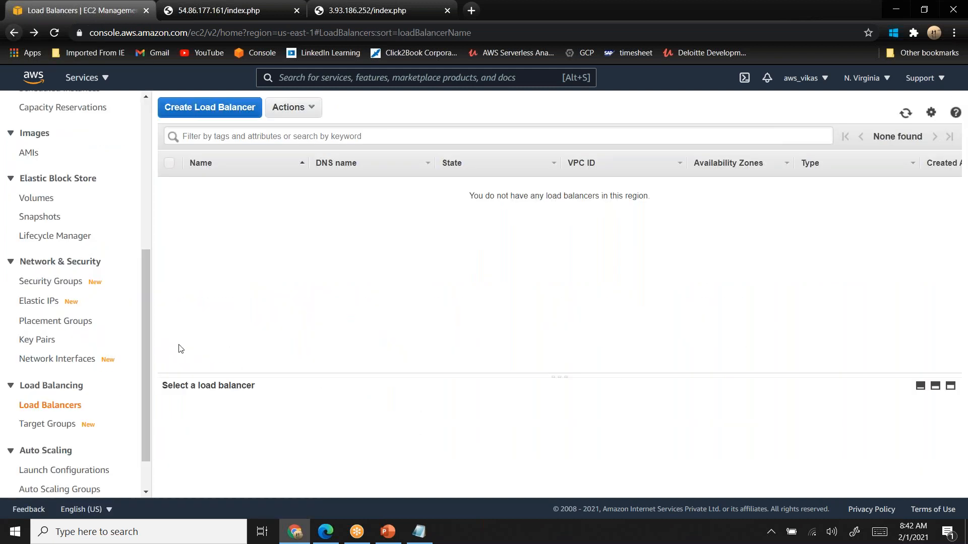
- List the running EC2 instances and check the availability zones of php-project and Revival-php-app
{"action": "left_click_drag", "start_coordinate": [149, 273], "coordinate": [144, 121]}
{"action": "left_click", "coordinate": [50, 136]}
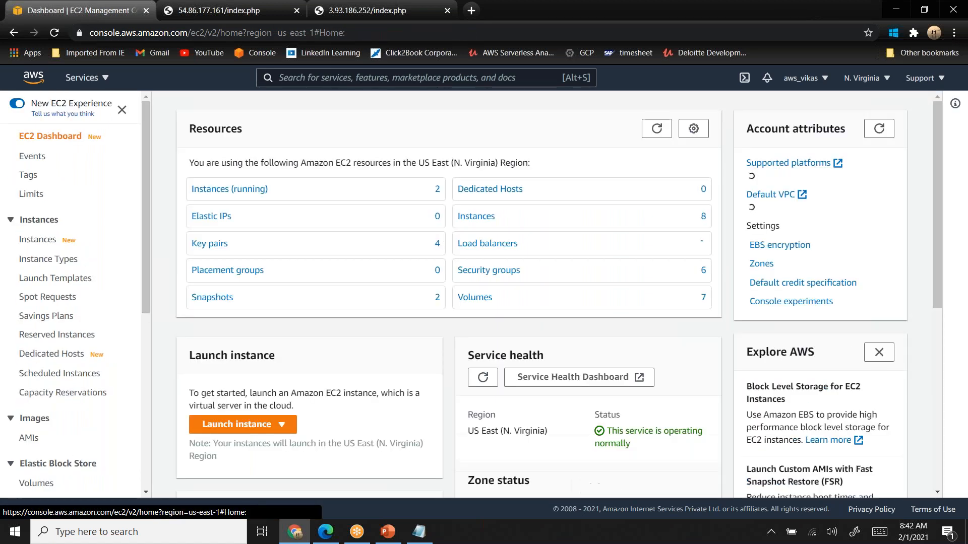
{"action": "left_click", "coordinate": [231, 189]}
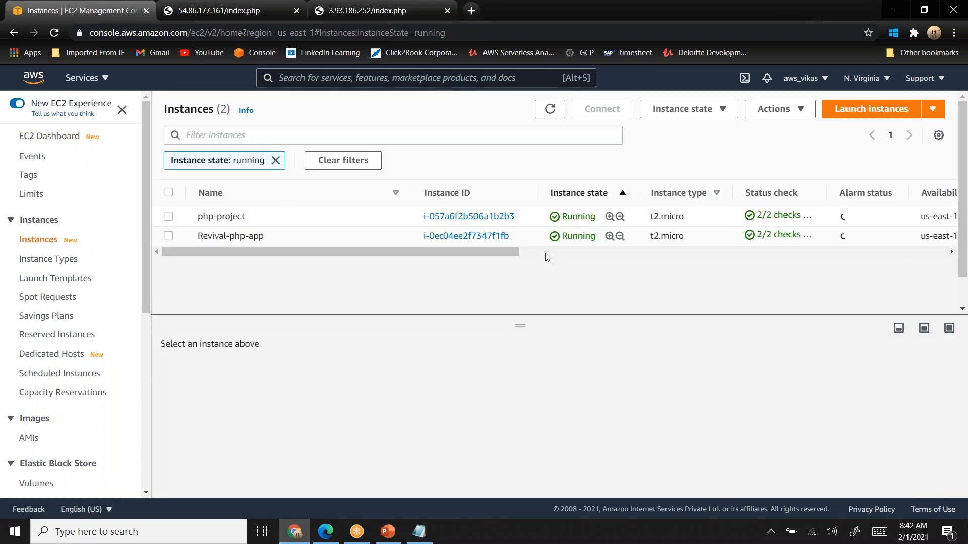
{"action": "left_click_drag", "start_coordinate": [499, 252], "coordinate": [592, 266]}
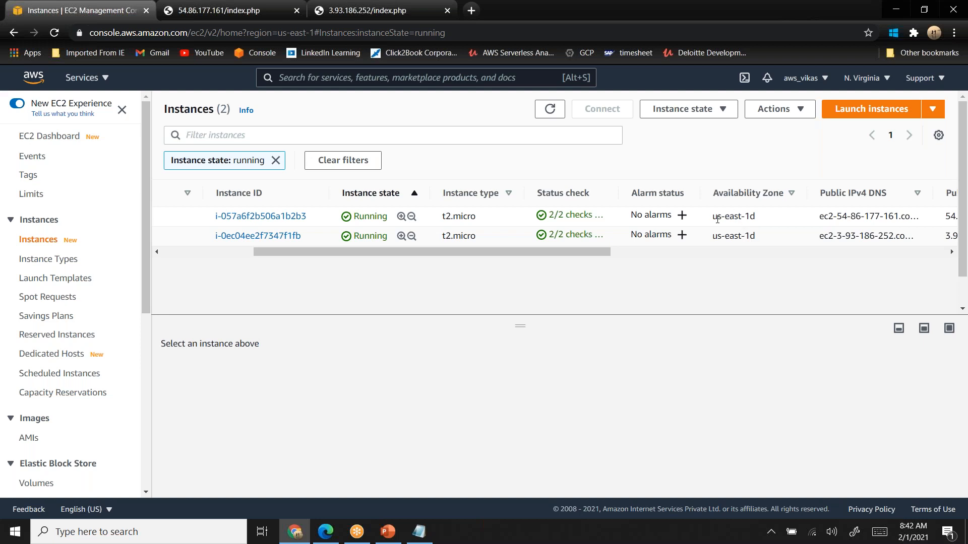
{"action": "left_click_drag", "start_coordinate": [717, 218], "coordinate": [755, 235]}
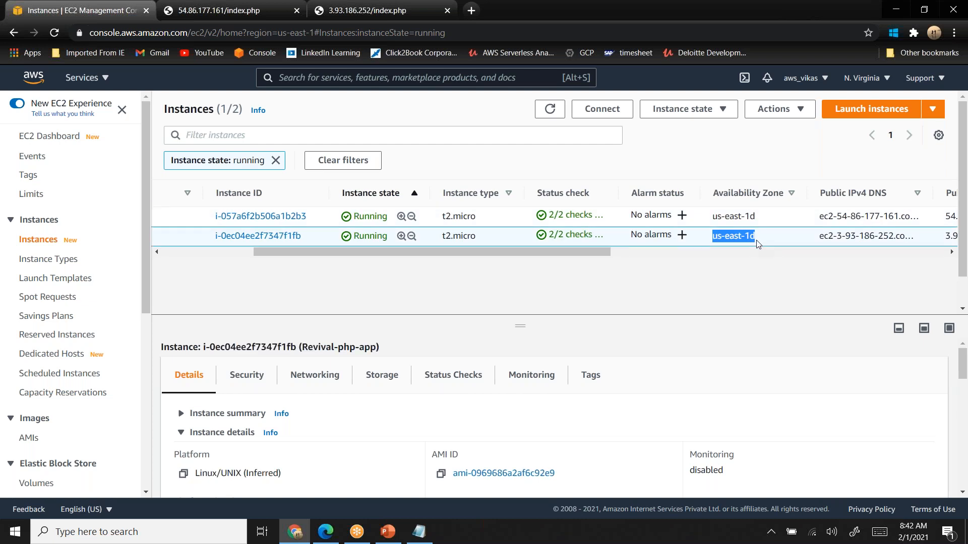
{"action": "left_click_drag", "start_coordinate": [580, 254], "coordinate": [374, 256]}
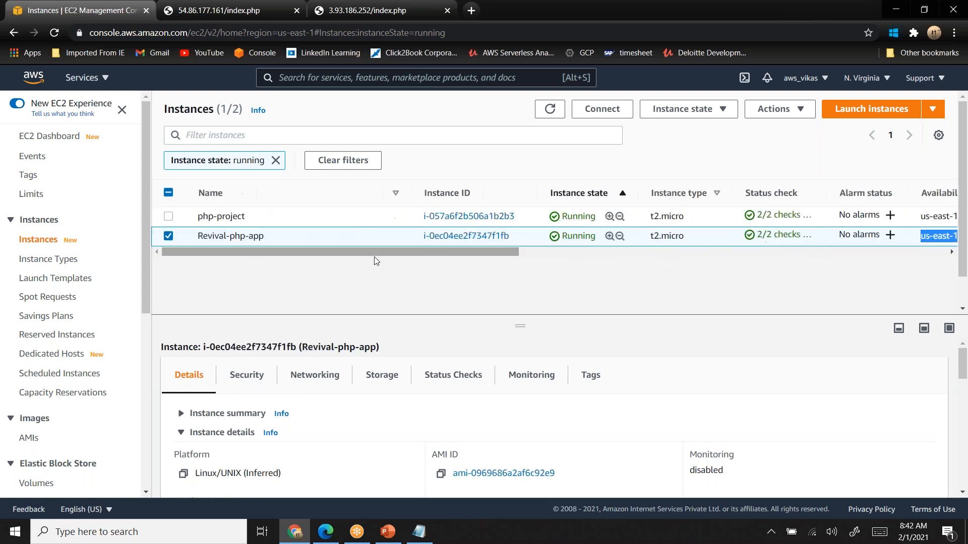
- Start a new Application Load Balancer and name it php-load-balancer
{"action": "left_click_drag", "start_coordinate": [144, 283], "coordinate": [141, 469]}
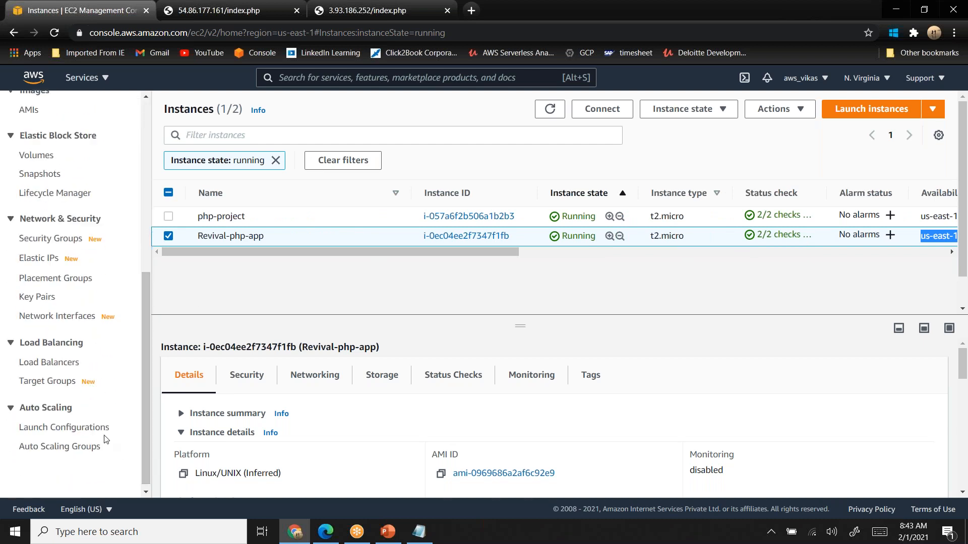
{"action": "left_click", "coordinate": [65, 364]}
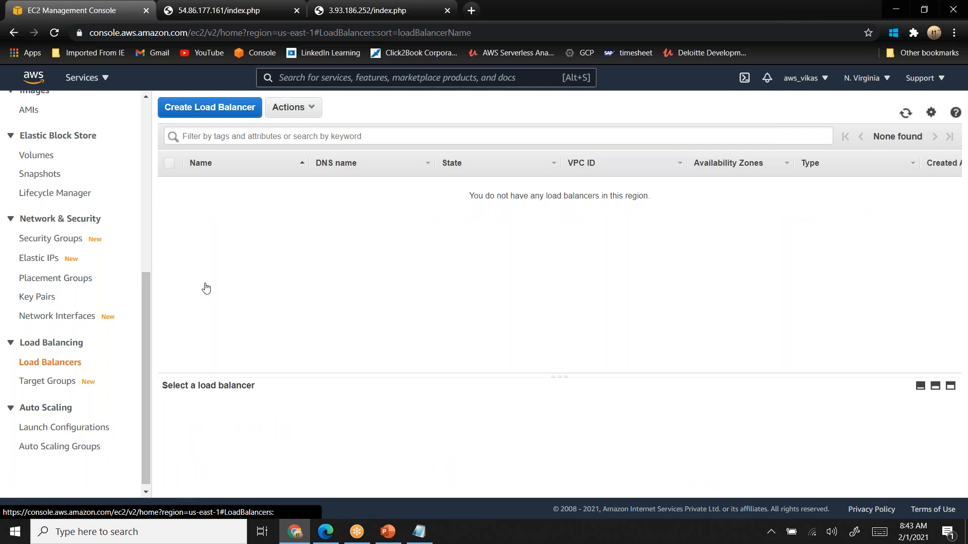
{"action": "left_click", "coordinate": [209, 107]}
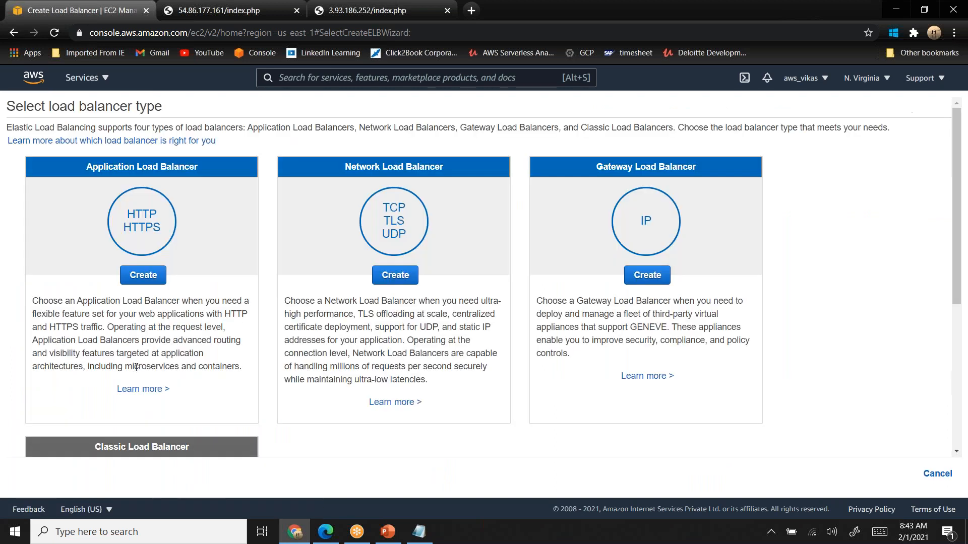
{"action": "left_click", "coordinate": [144, 276]}
{"action": "left_click", "coordinate": [202, 214]}
{"action": "type", "text": "php-load-balancer"}
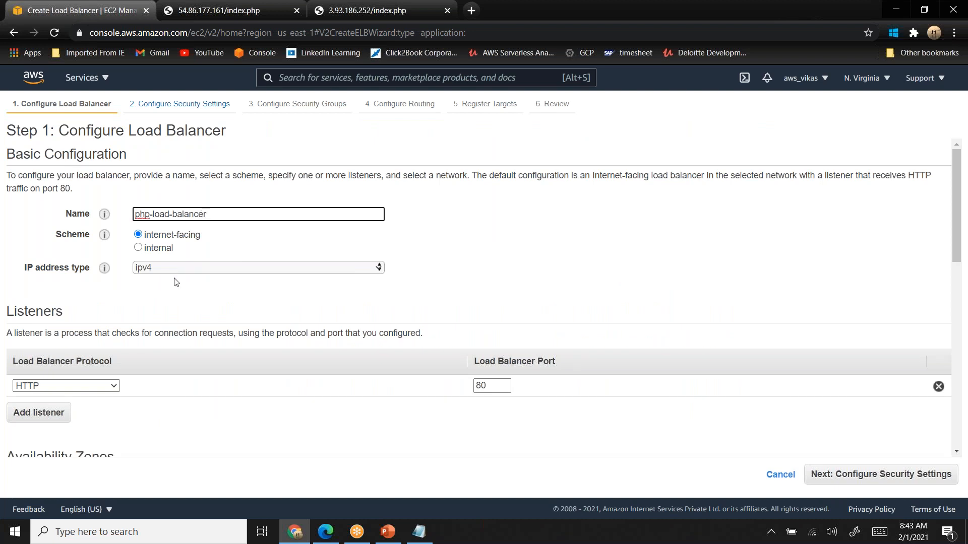
- Enable all six availability zones, us-east-1a through us-east-1f, for the load balancer and continue to the security settings
{"action": "scroll", "coordinate": [176, 282], "scroll_direction": "down", "scroll_amount": 5}
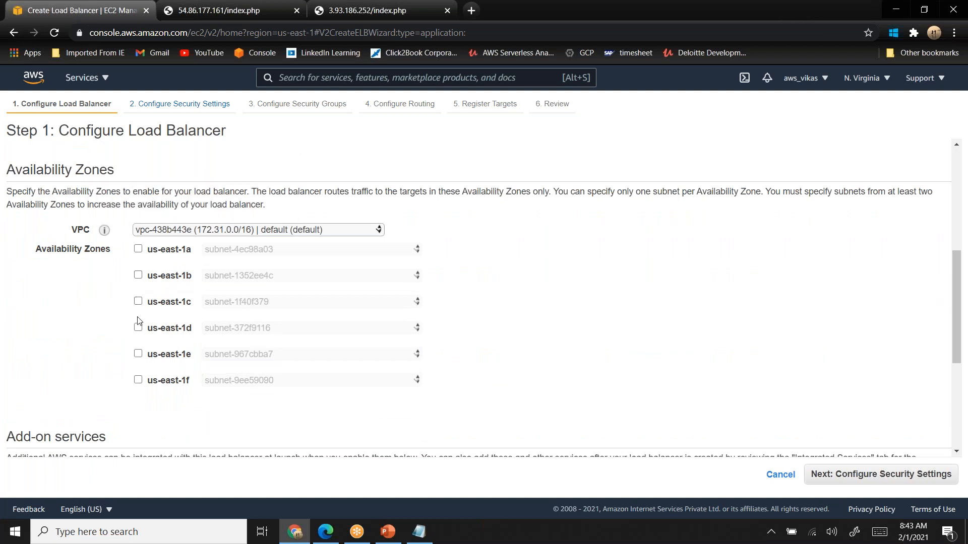
{"action": "left_click", "coordinate": [139, 329]}
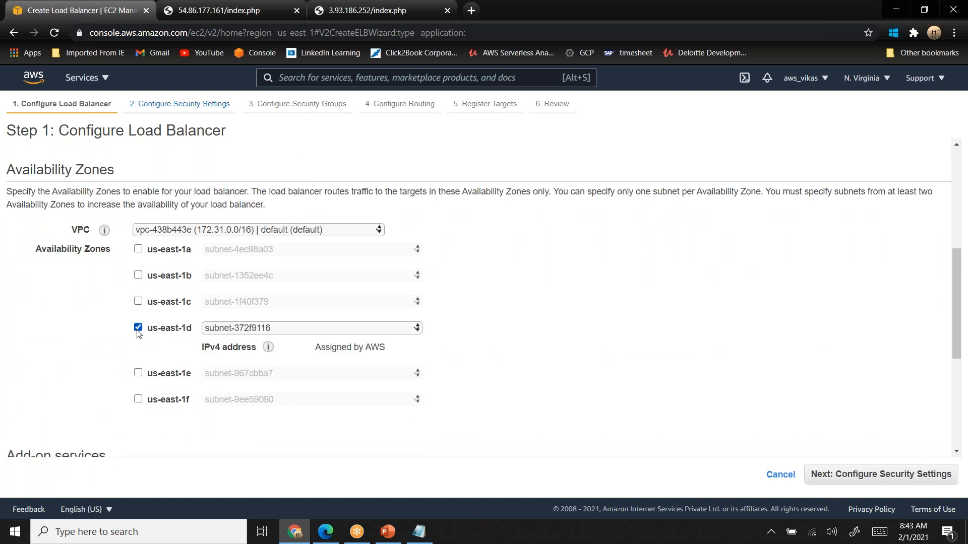
{"action": "left_click", "coordinate": [138, 303]}
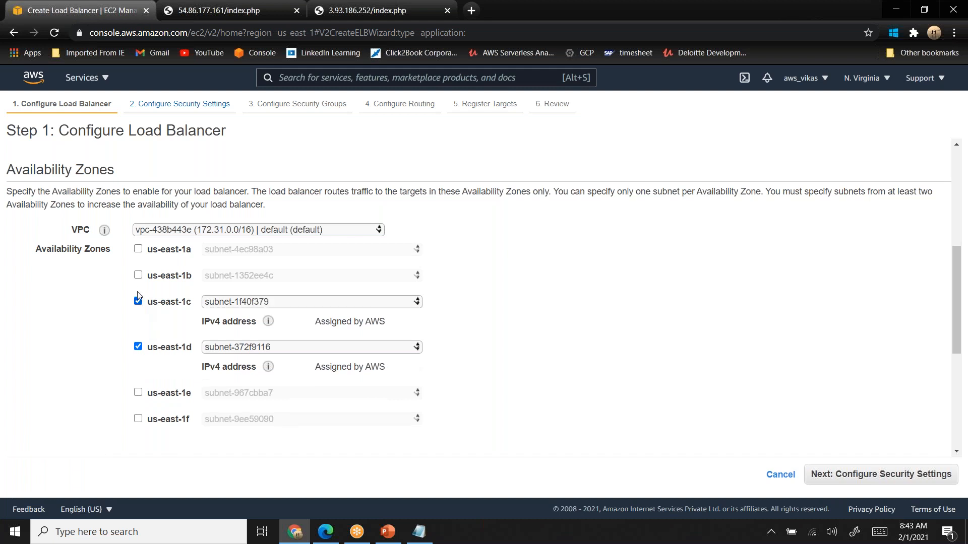
{"action": "left_click", "coordinate": [138, 250]}
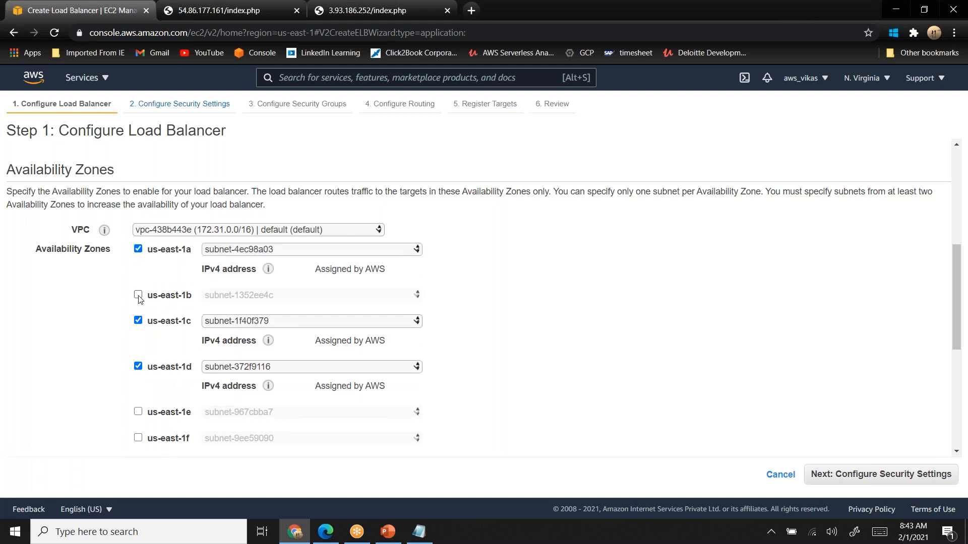
{"action": "left_click", "coordinate": [139, 295]}
{"action": "scroll", "coordinate": [139, 299], "scroll_direction": "down", "scroll_amount": 2}
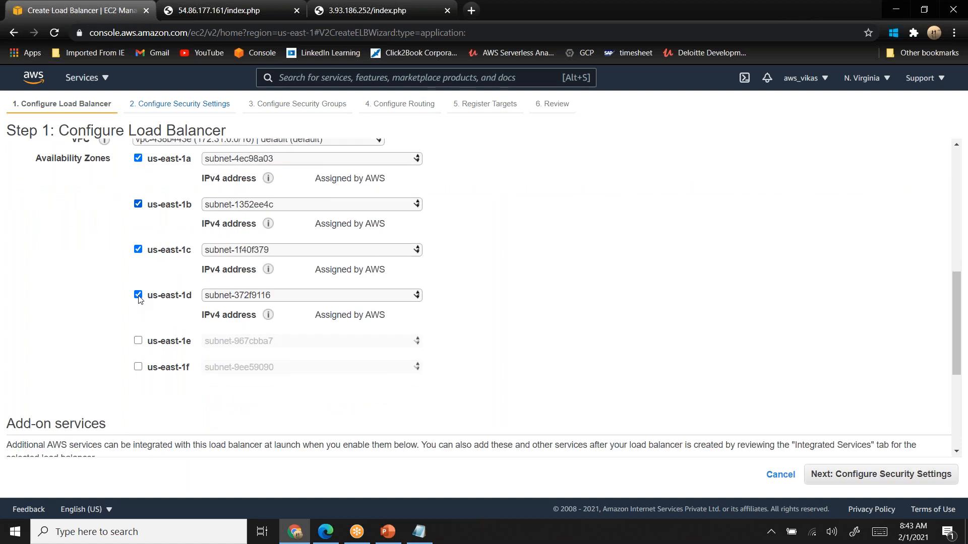
{"action": "left_click", "coordinate": [138, 341]}
{"action": "left_click", "coordinate": [138, 387]}
{"action": "scroll", "coordinate": [138, 386], "scroll_direction": "down", "scroll_amount": 5}
{"action": "scroll", "coordinate": [138, 386], "scroll_direction": "down", "scroll_amount": 1}
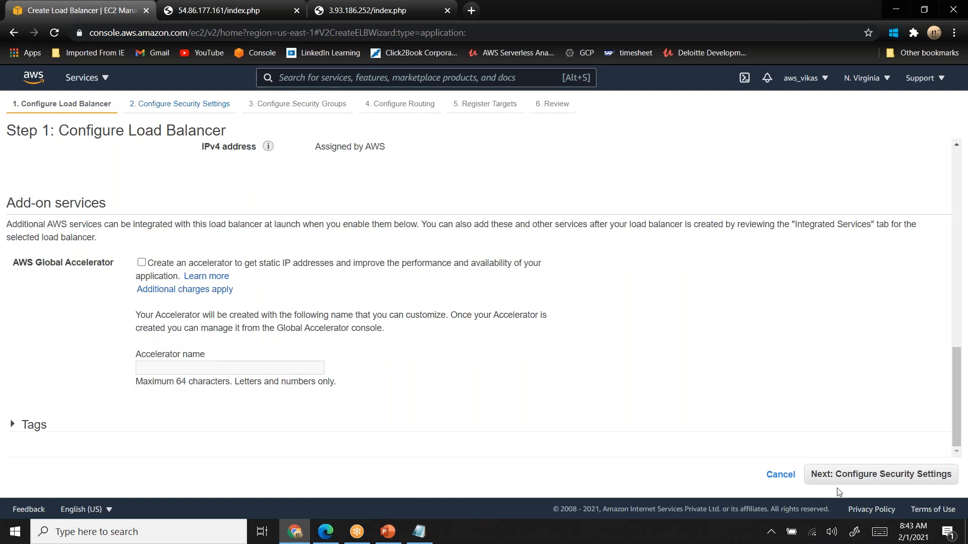
{"action": "left_click", "coordinate": [883, 483]}
- Assign only the existing devops-sg security group instead of the default one, and continue to the routing configuration
{"action": "left_click", "coordinate": [883, 483]}
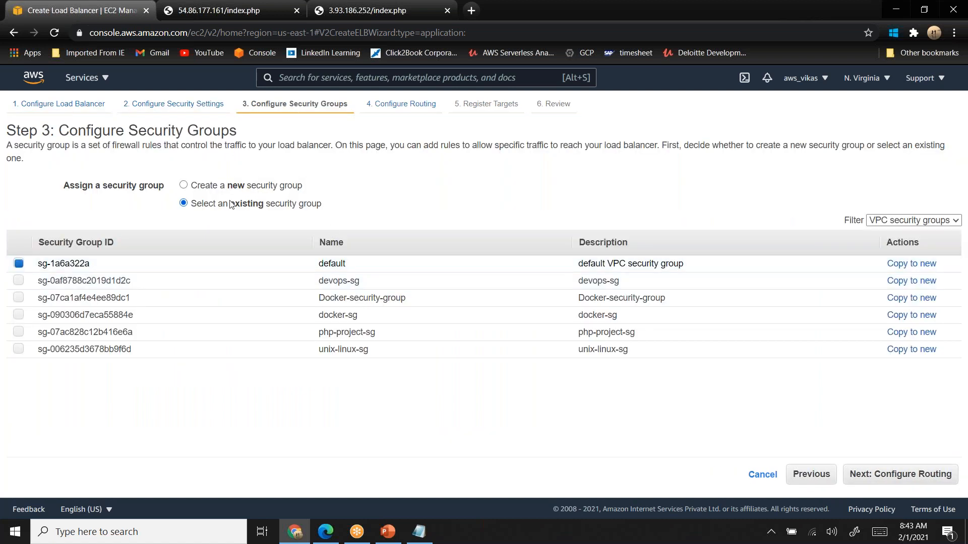
{"action": "left_click", "coordinate": [18, 281]}
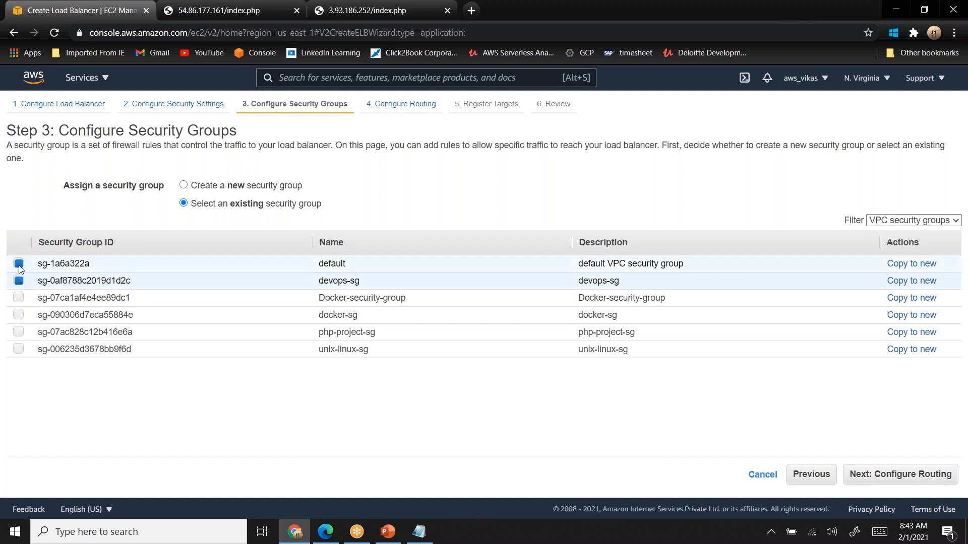
{"action": "double_click", "coordinate": [327, 280]}
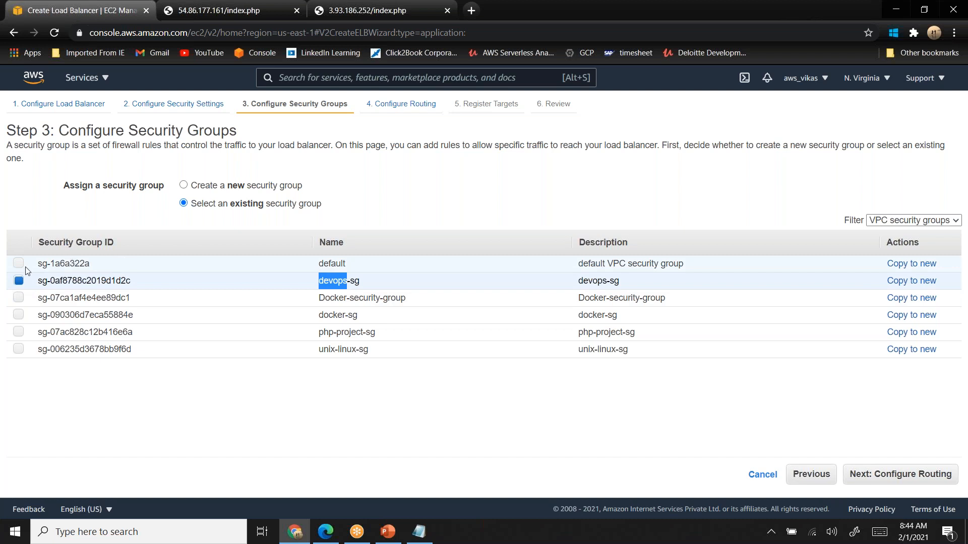
{"action": "left_click", "coordinate": [890, 476]}
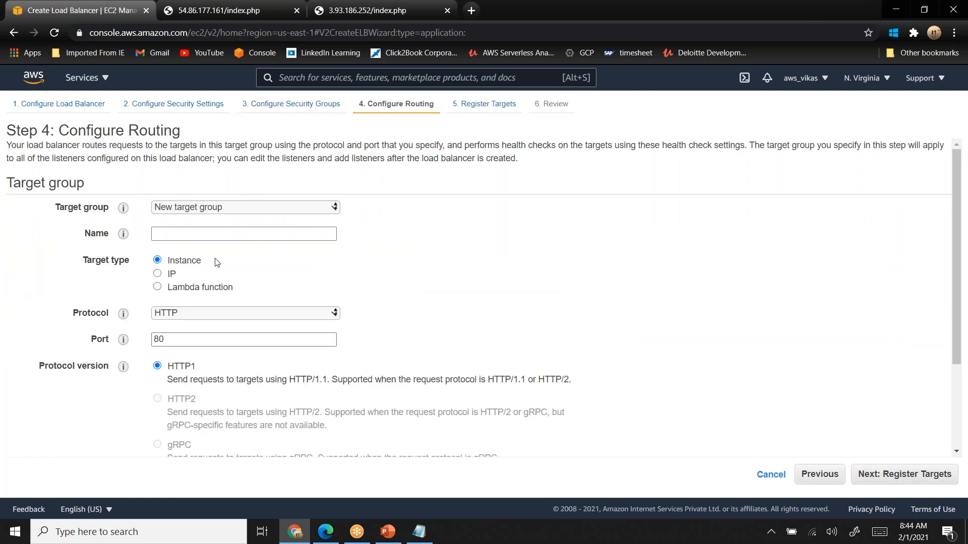
- Choose a new target group for the routing and name it php-target-group
{"action": "left_click", "coordinate": [220, 209]}
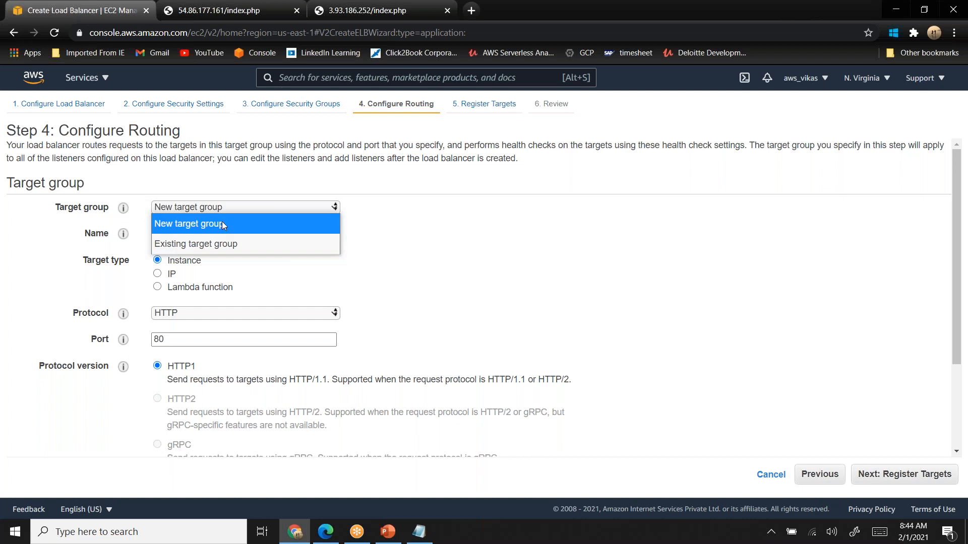
{"action": "left_click", "coordinate": [223, 225]}
{"action": "left_click", "coordinate": [209, 233]}
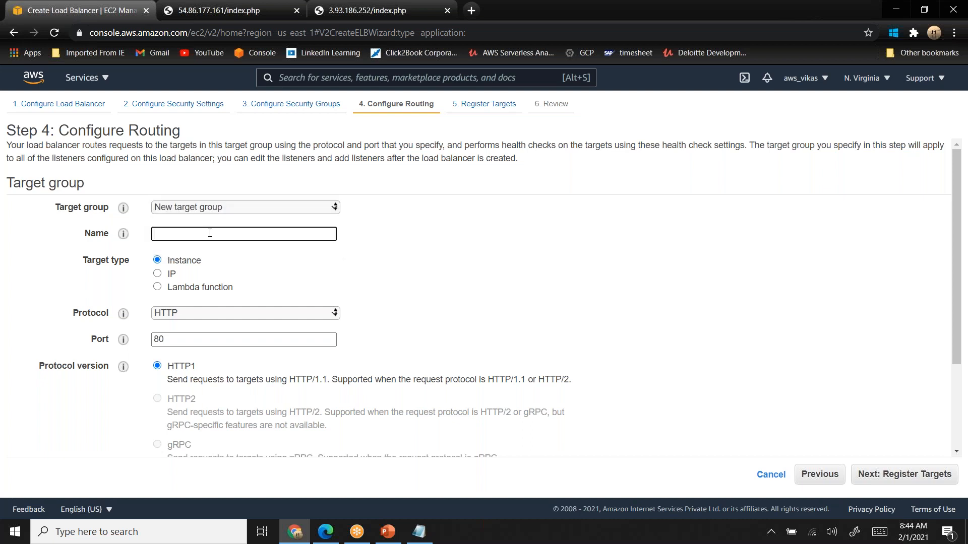
{"action": "type", "text": "php-target-group"}
- Set the target group's health check path to /index.php and compare it with the page served from 3.93.186.252
{"action": "left_click", "coordinate": [956, 451]}
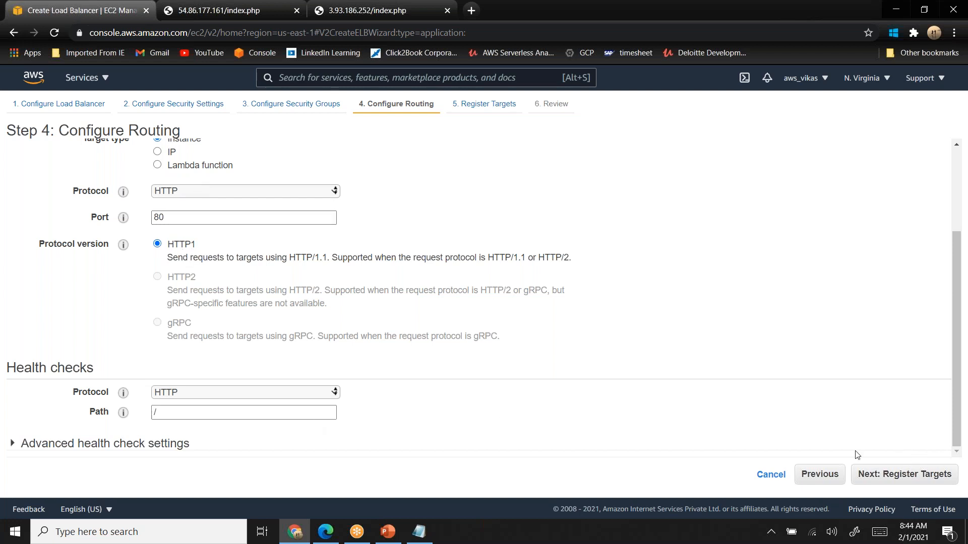
{"action": "left_click", "coordinate": [250, 416]}
{"action": "type", "text": "index"}
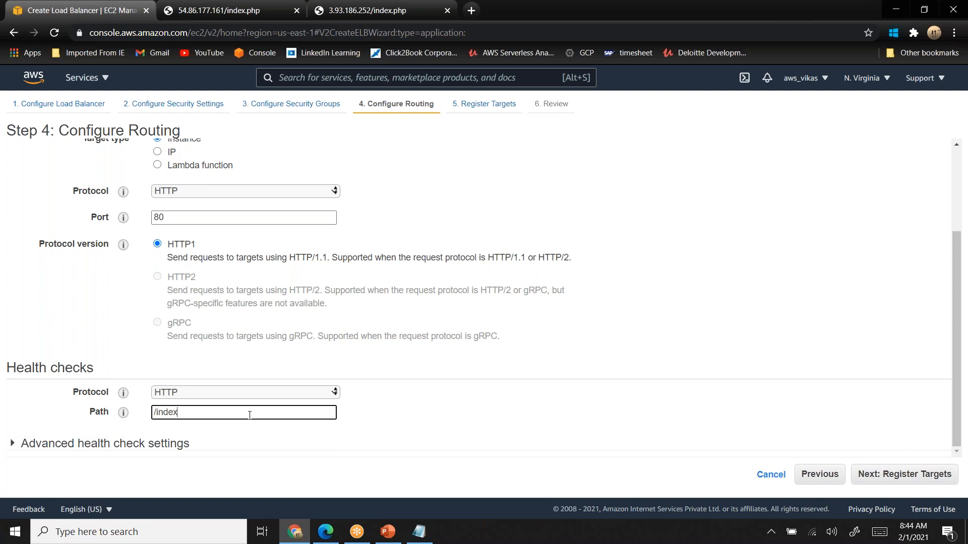
{"action": "type", "text": ".php"}
{"action": "left_click", "coordinate": [392, 3]}
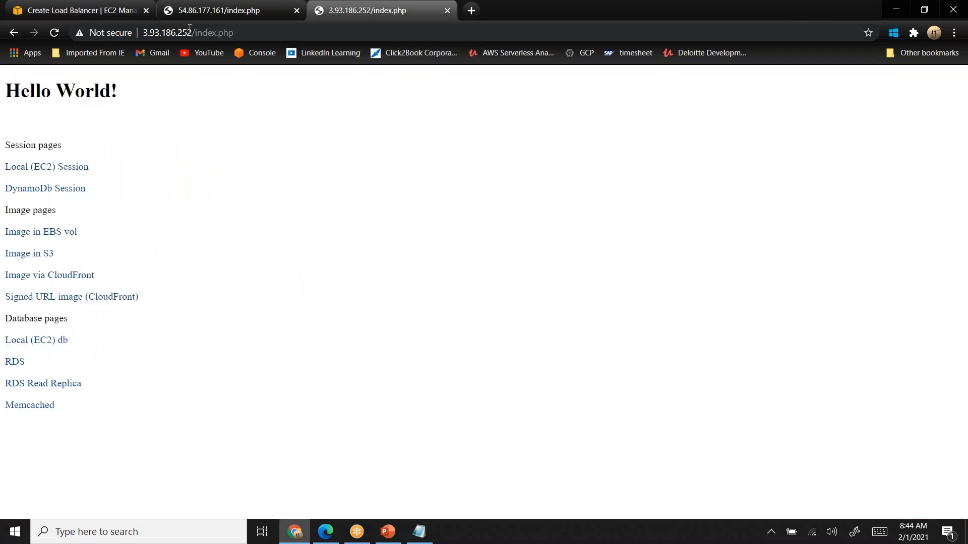
- Return to the load balancer wizard, expand the advanced health check settings and set the interval to 10 seconds
{"action": "left_click", "coordinate": [81, 10]}
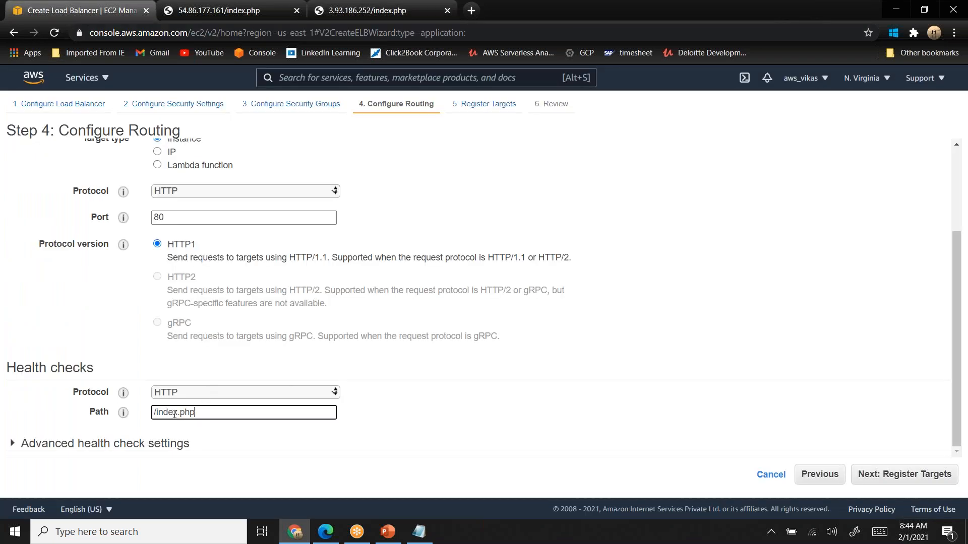
{"action": "left_click", "coordinate": [14, 444]}
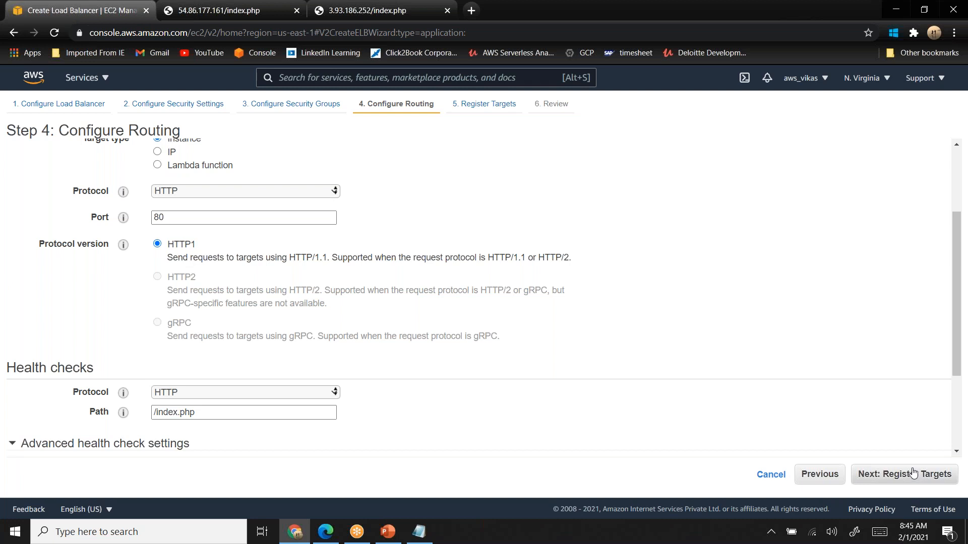
{"action": "left_click", "coordinate": [956, 452]}
{"action": "scroll", "coordinate": [957, 455], "scroll_direction": "down", "scroll_amount": 3}
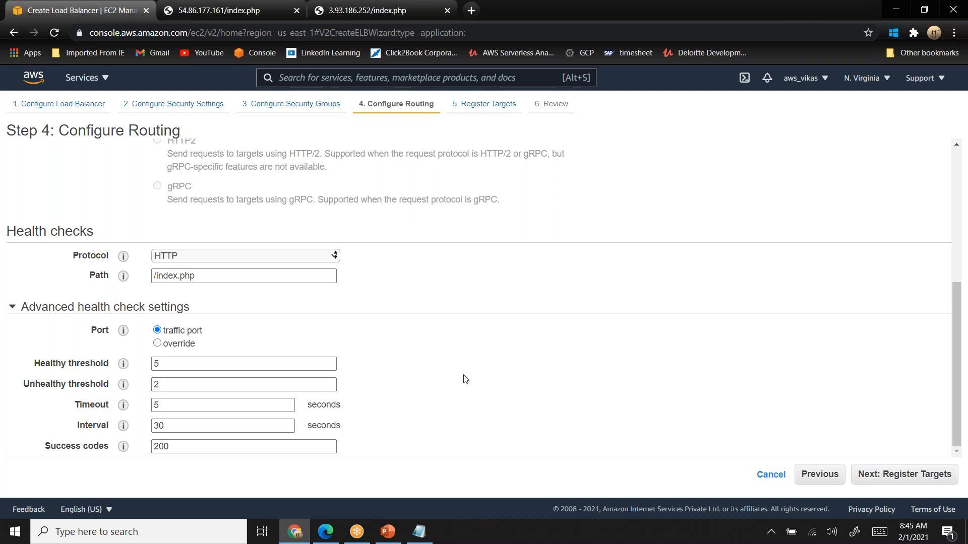
{"action": "double_click", "coordinate": [156, 364]}
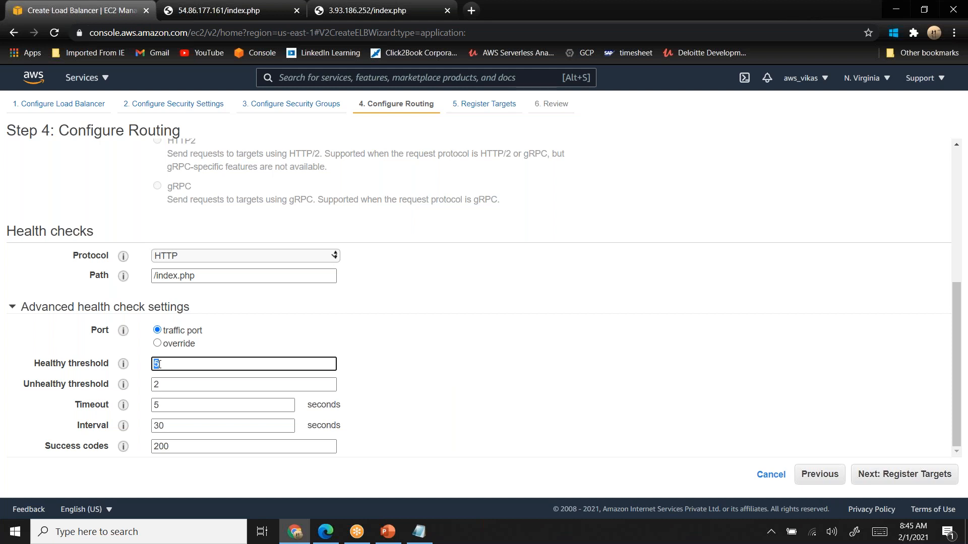
{"action": "double_click", "coordinate": [157, 384]}
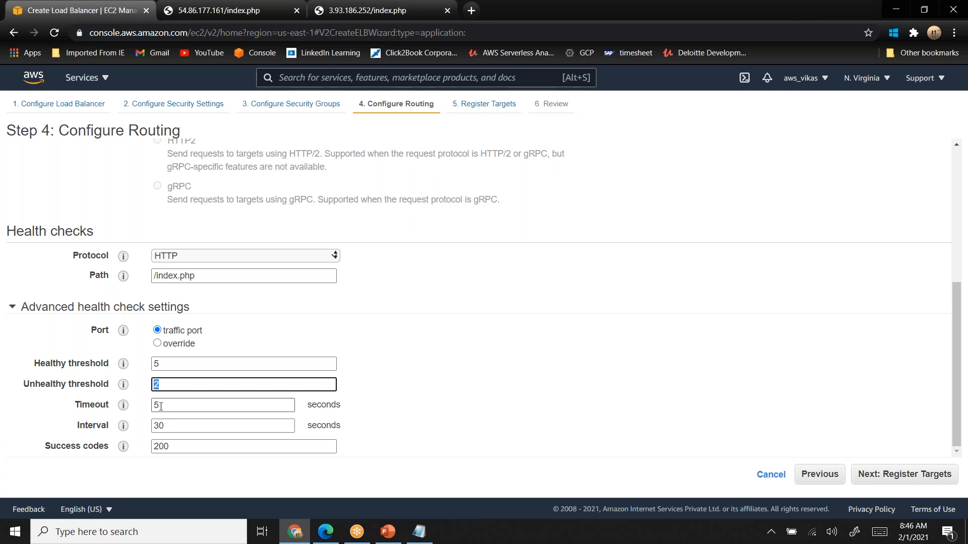
{"action": "left_click", "coordinate": [171, 425]}
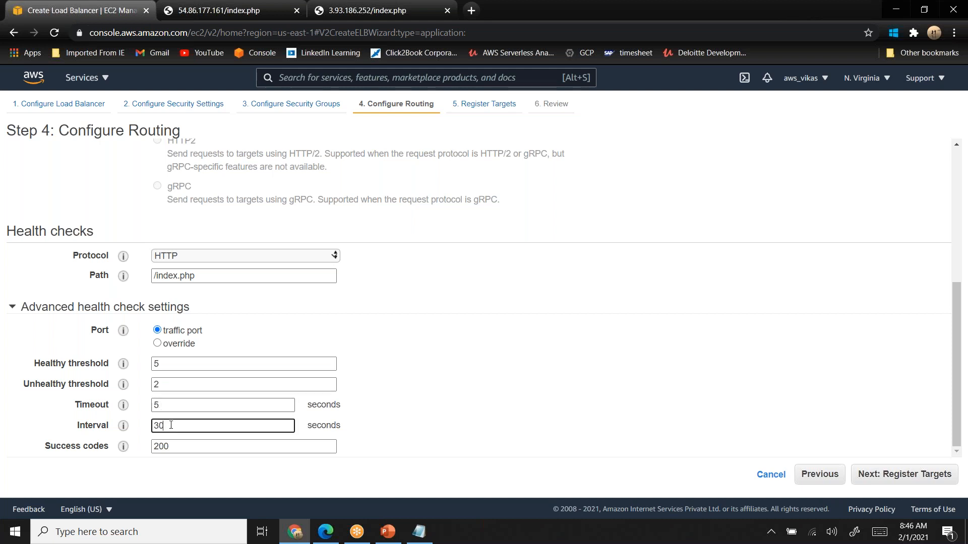
{"action": "key", "text": "BackSpace"}
{"action": "key", "text": "BackSpace"}
{"action": "type", "text": "10"}
{"action": "double_click", "coordinate": [94, 426]}
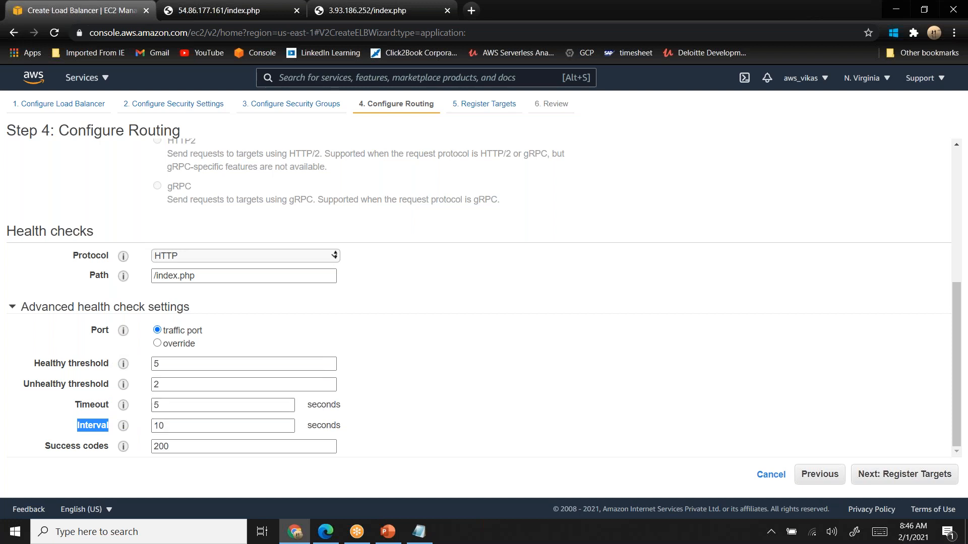
- Review the health check thresholds, interval and timeout, and continue to the target registration
{"action": "double_click", "coordinate": [162, 363]}
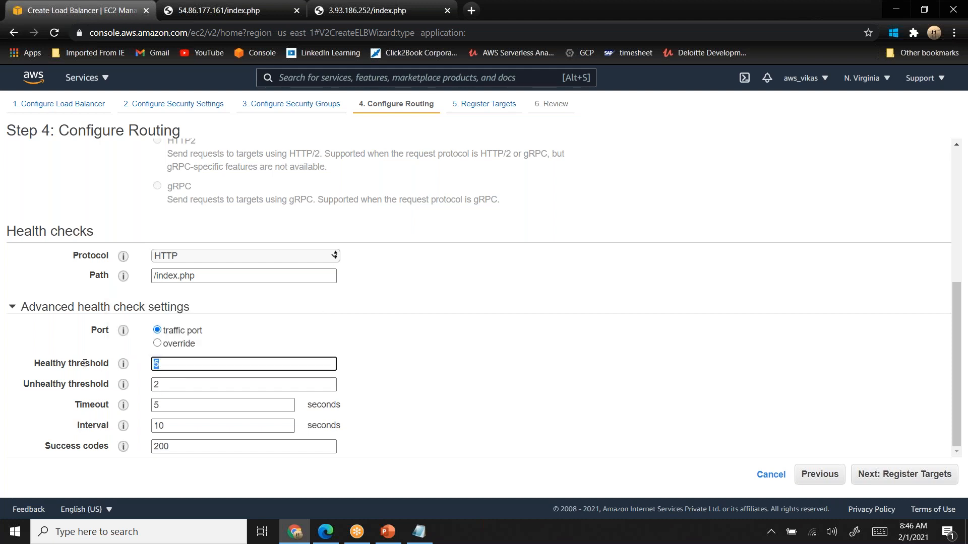
{"action": "double_click", "coordinate": [48, 363]}
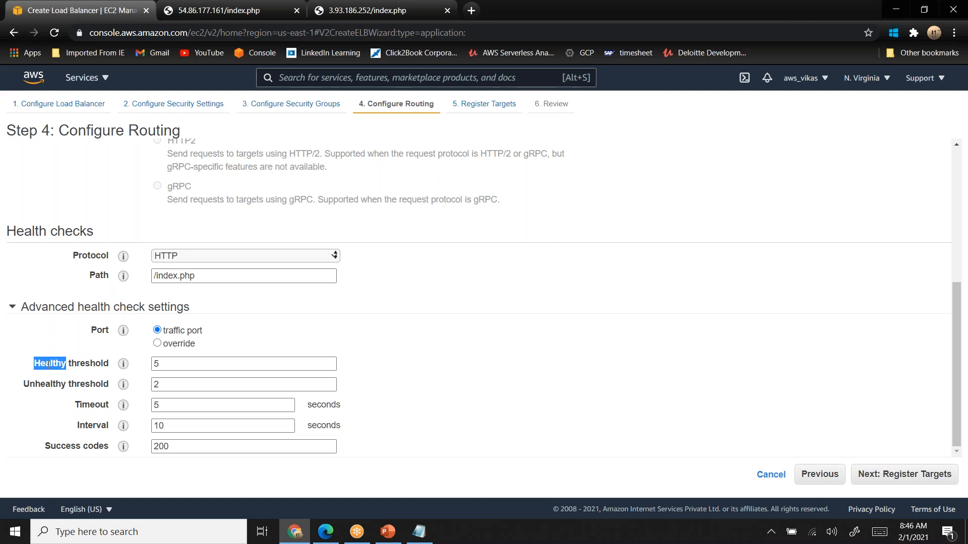
{"action": "double_click", "coordinate": [94, 426]}
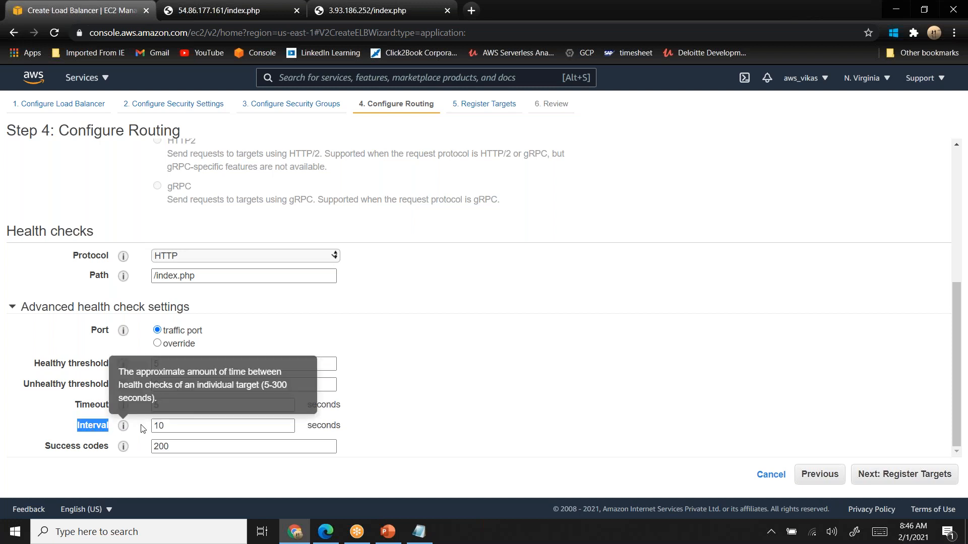
{"action": "double_click", "coordinate": [92, 404]}
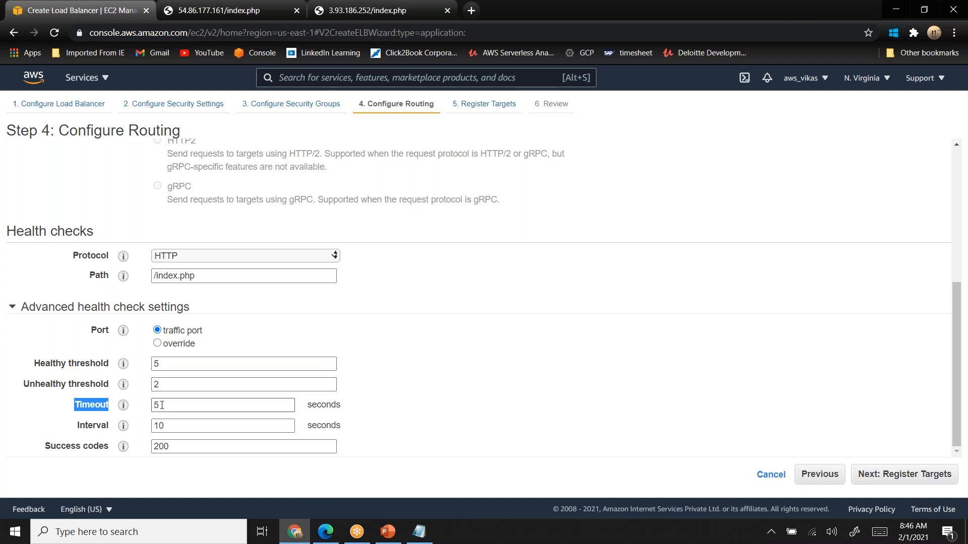
{"action": "double_click", "coordinate": [157, 385]}
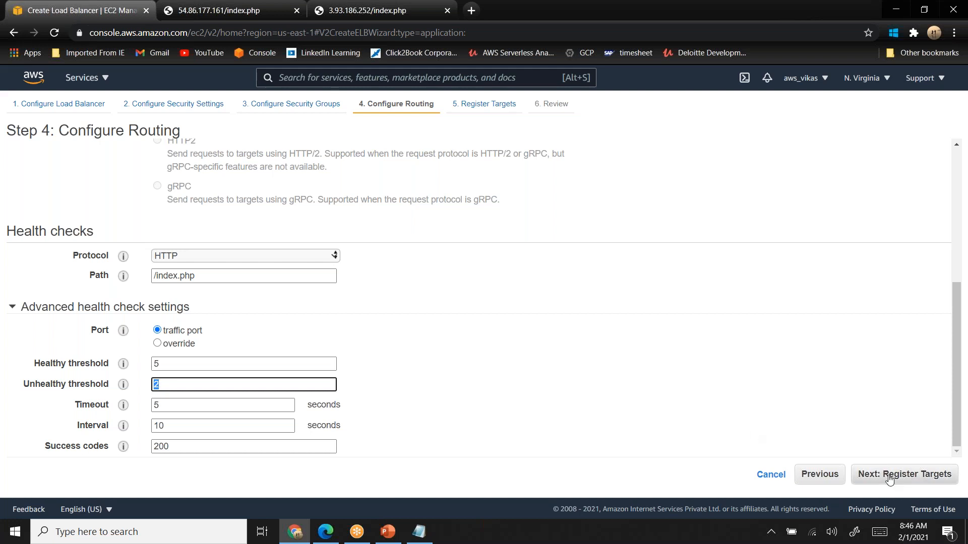
{"action": "left_click", "coordinate": [910, 482]}
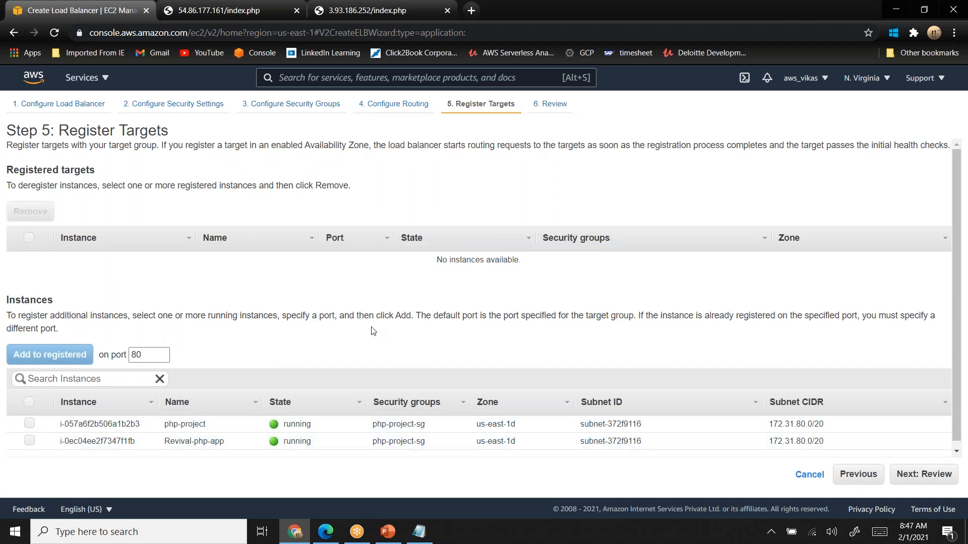
- Create the load balancer without registering any targets and return to the load balancer list
{"action": "scroll", "coordinate": [373, 331], "scroll_direction": "down", "scroll_amount": 1}
{"action": "left_click", "coordinate": [915, 475]}
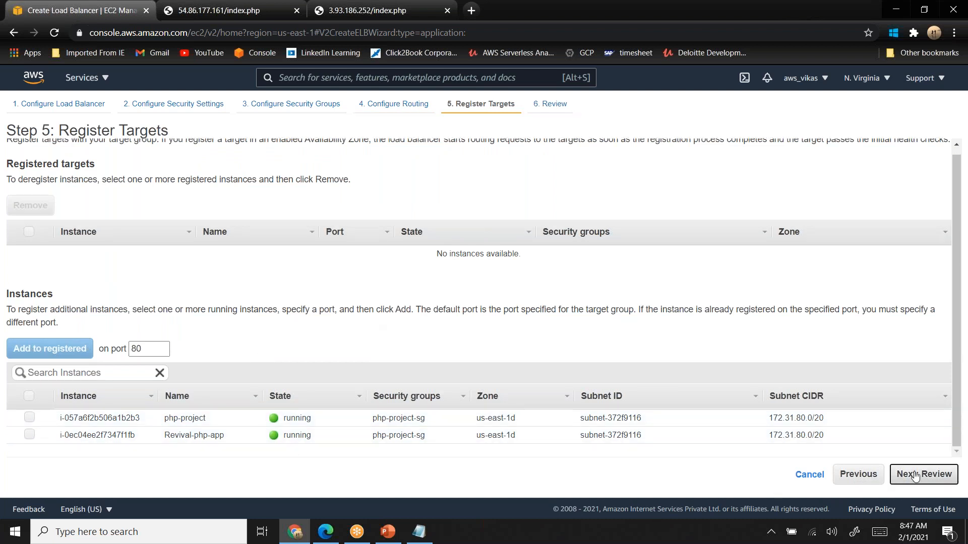
{"action": "left_click", "coordinate": [937, 473]}
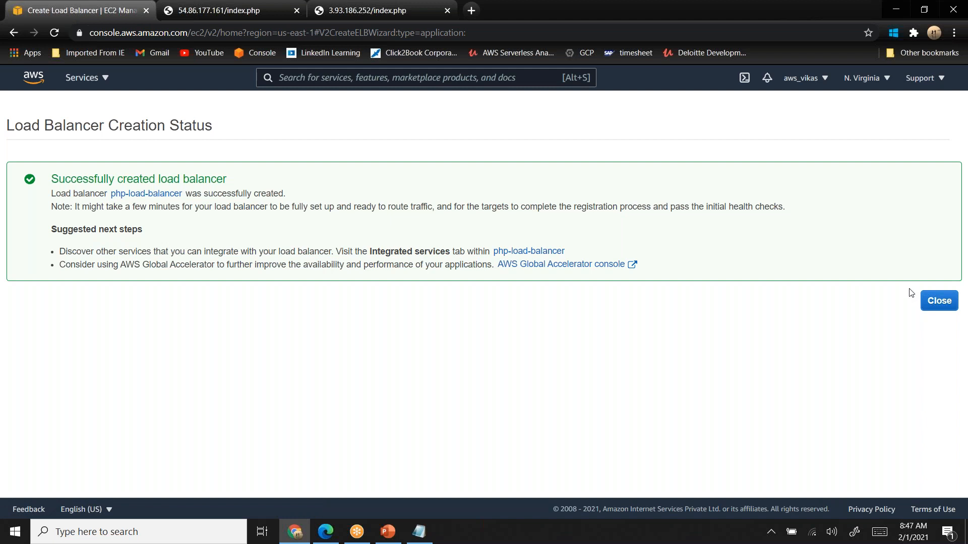
{"action": "left_click", "coordinate": [941, 306]}
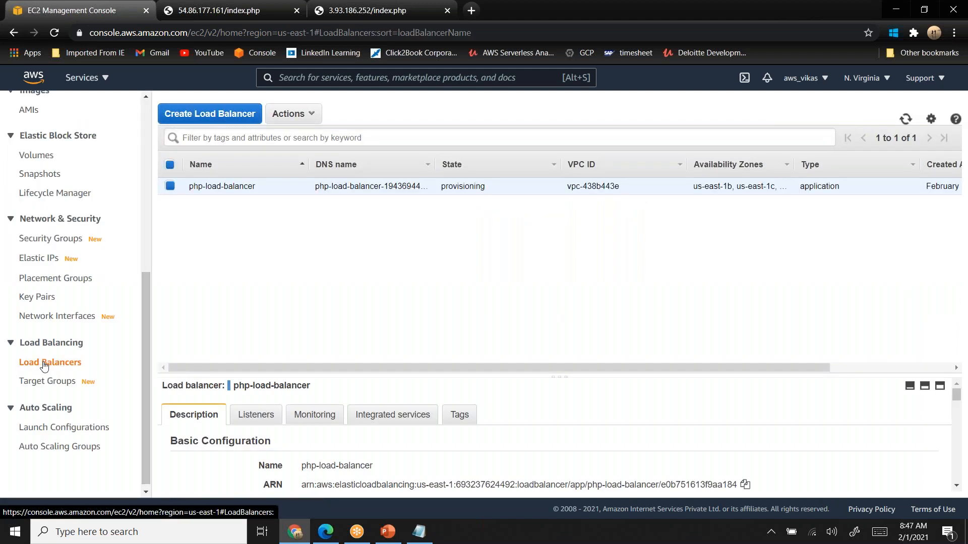
- Check the provisioning state of php-load-balancer and see which load balancer each target group is attached to
{"action": "double_click", "coordinate": [453, 187]}
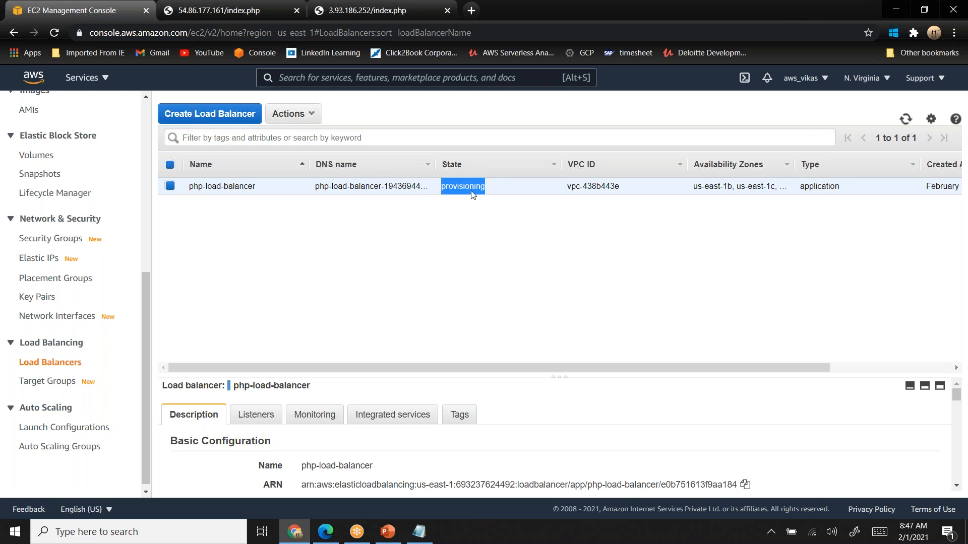
{"action": "left_click", "coordinate": [58, 387]}
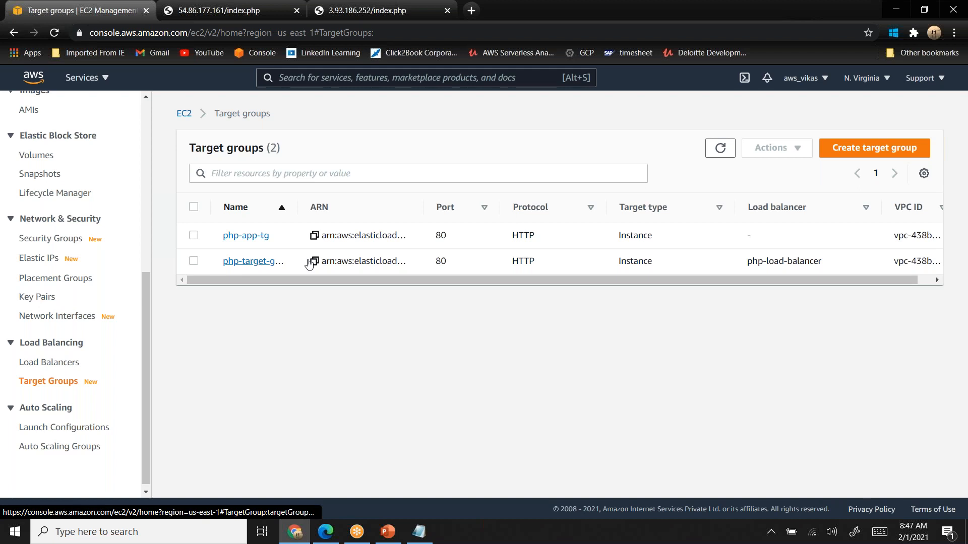
{"action": "left_click_drag", "start_coordinate": [482, 280], "coordinate": [546, 281]}
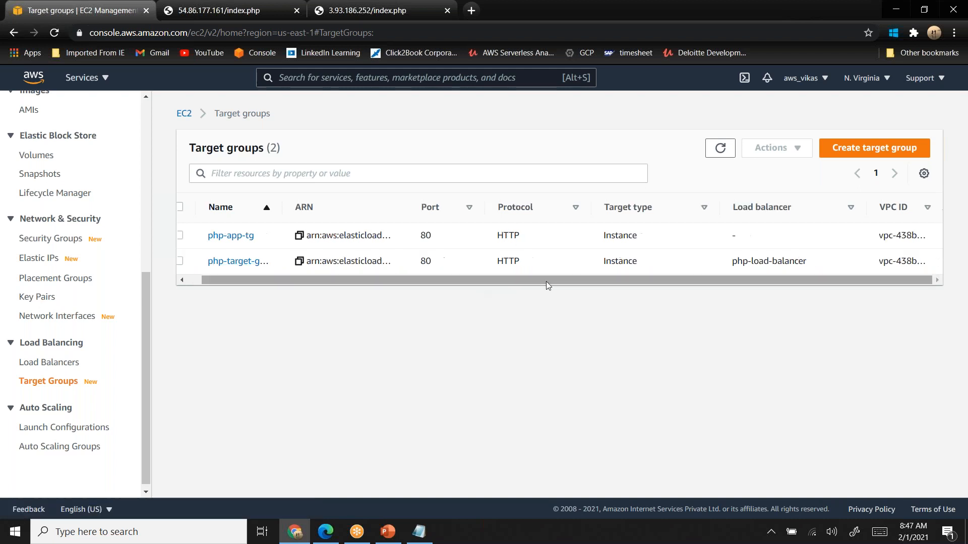
{"action": "left_click_drag", "start_coordinate": [733, 261], "coordinate": [810, 270]}
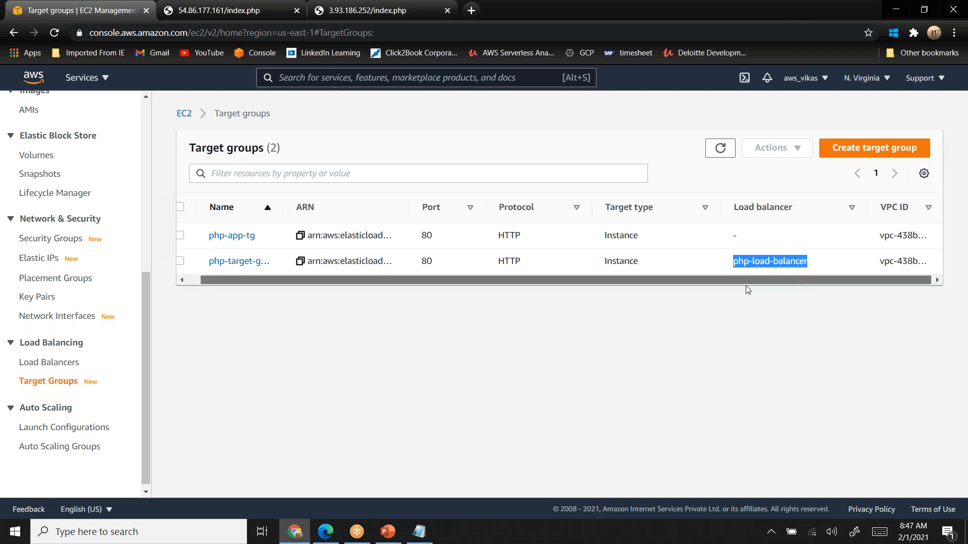
{"action": "left_click_drag", "start_coordinate": [748, 280], "coordinate": [361, 255]}
- Delete the unused target group php-app-tg
{"action": "left_click", "coordinate": [193, 236]}
{"action": "left_click", "coordinate": [764, 148]}
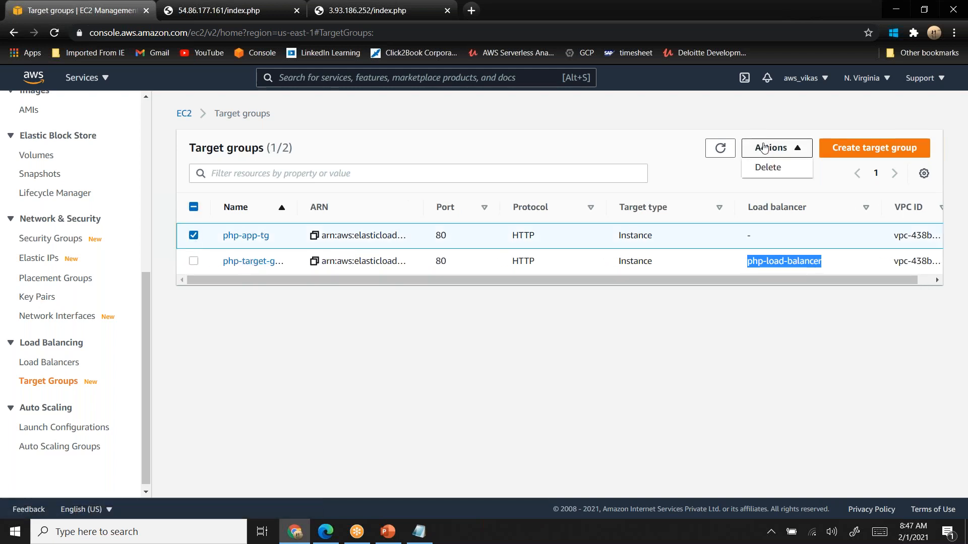
{"action": "left_click", "coordinate": [768, 168]}
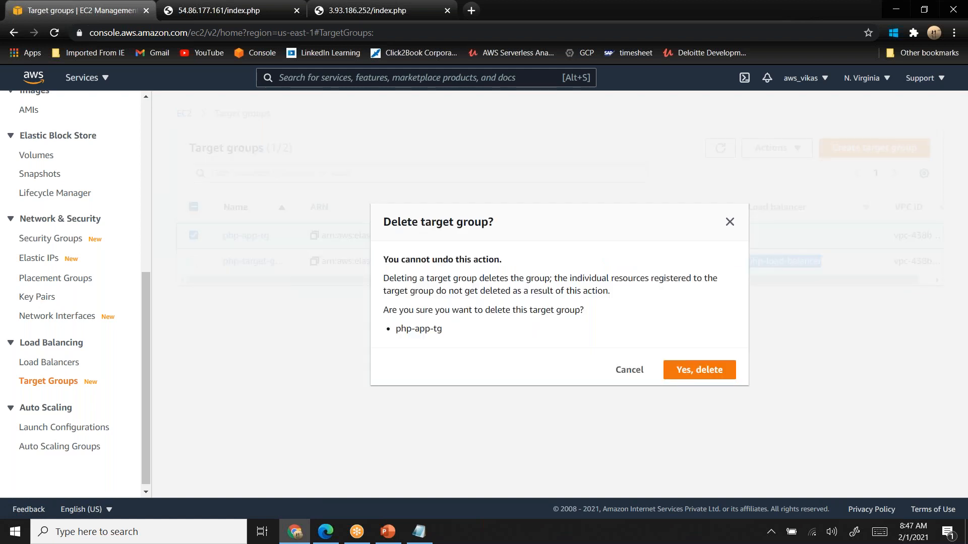
{"action": "left_click", "coordinate": [695, 370]}
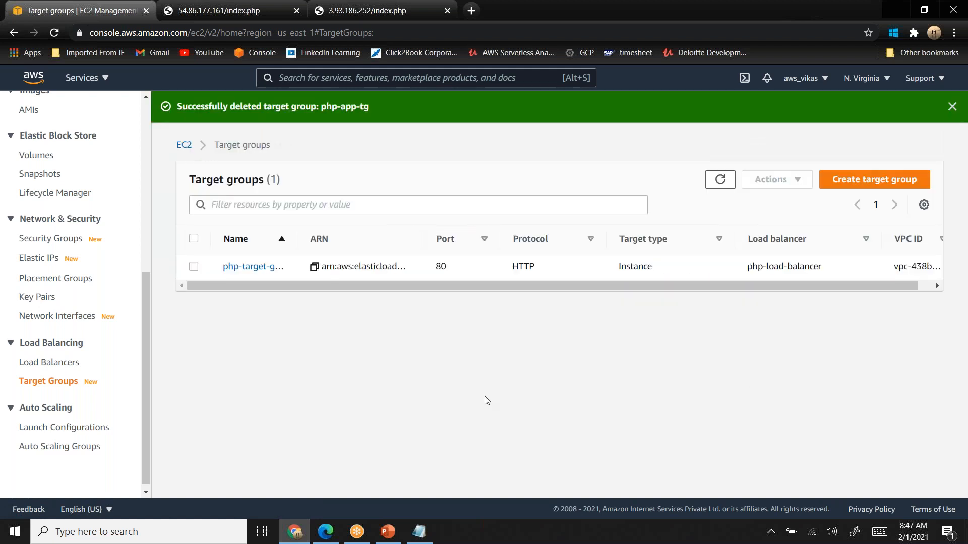
- Open php-target-group and view its registered targets
{"action": "left_click", "coordinate": [249, 270]}
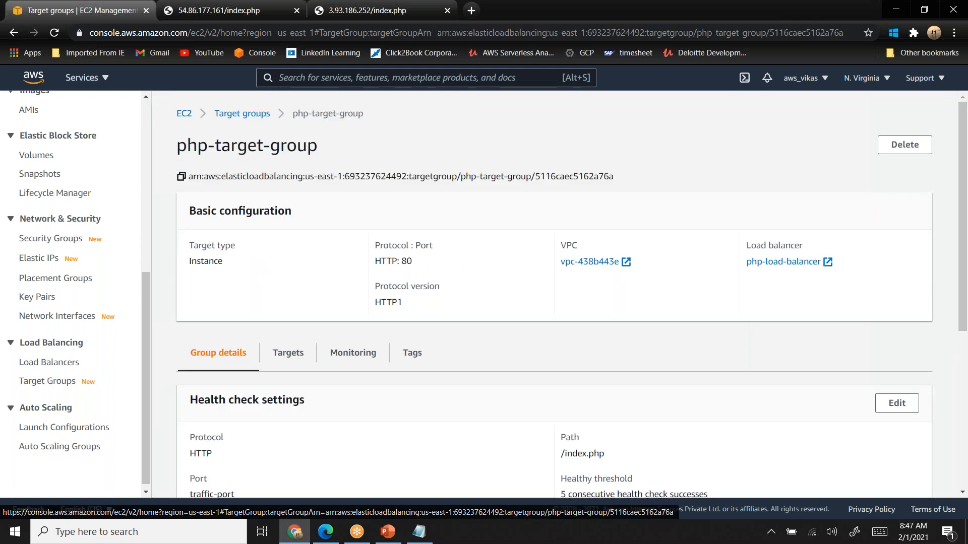
{"action": "left_click", "coordinate": [300, 356]}
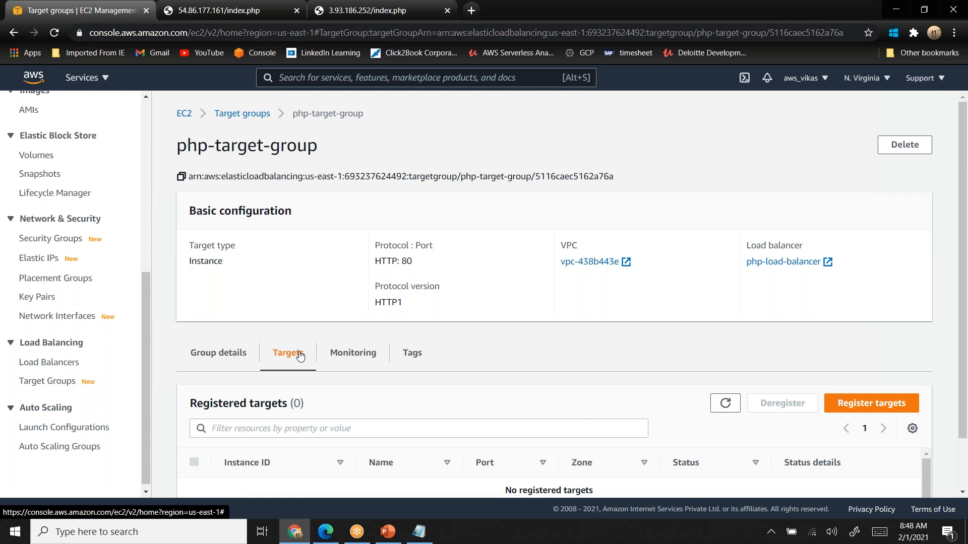
{"action": "scroll", "coordinate": [300, 356], "scroll_direction": "down", "scroll_amount": 1}
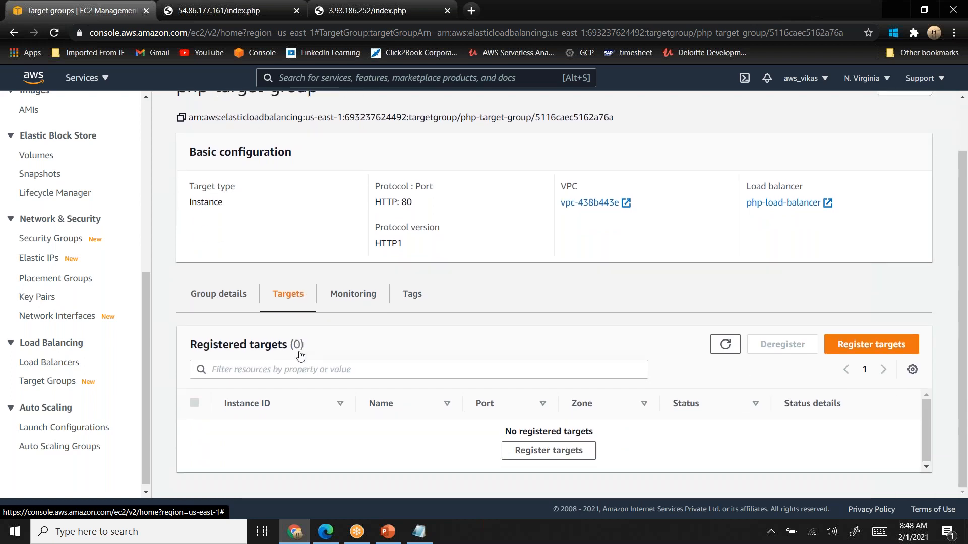
{"action": "left_click", "coordinate": [878, 353]}
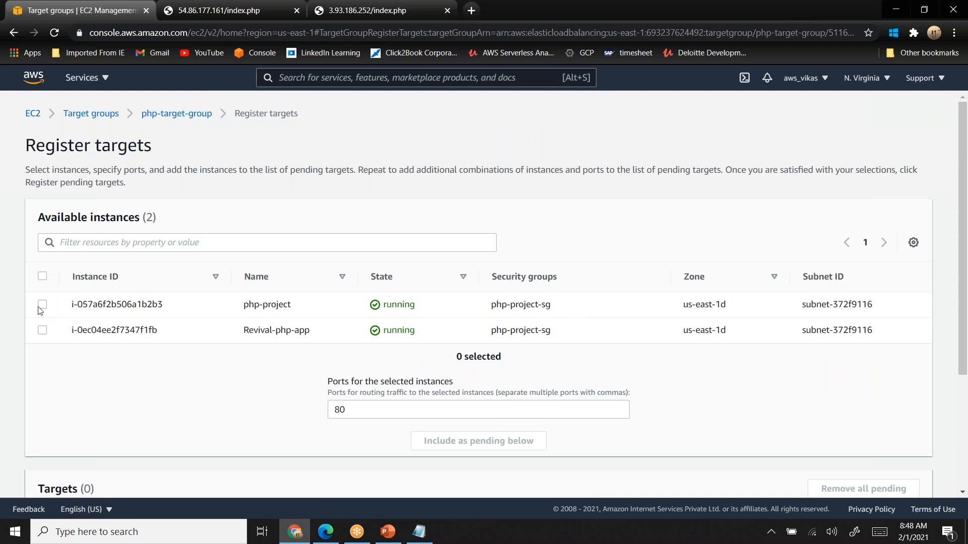
{"action": "left_click", "coordinate": [43, 276]}
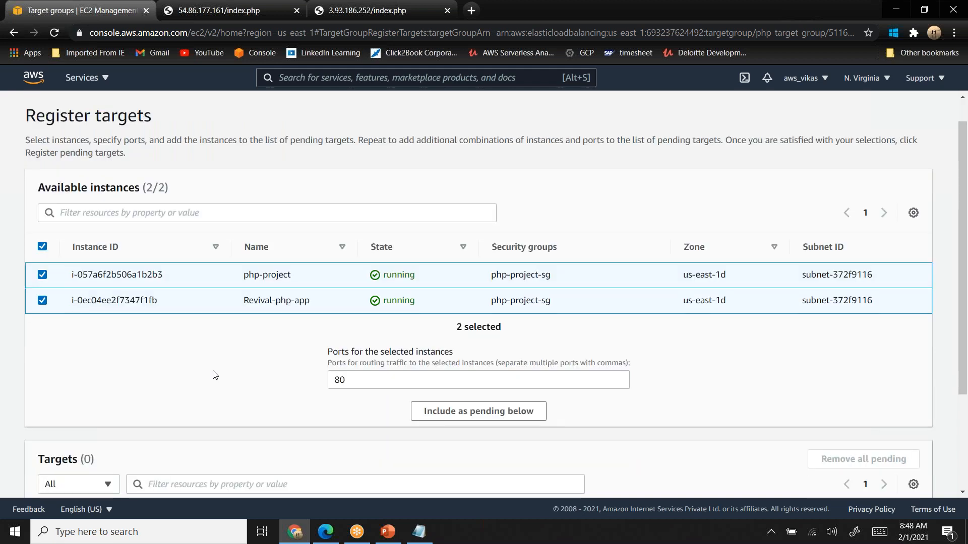
{"action": "scroll", "coordinate": [214, 375], "scroll_direction": "down", "scroll_amount": 3}
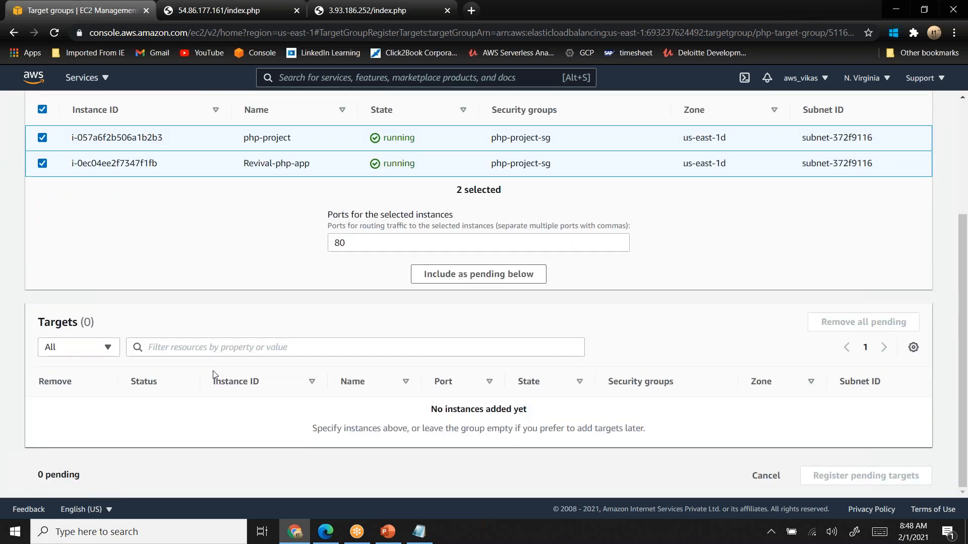
{"action": "scroll", "coordinate": [213, 370], "scroll_direction": "up", "scroll_amount": 3}
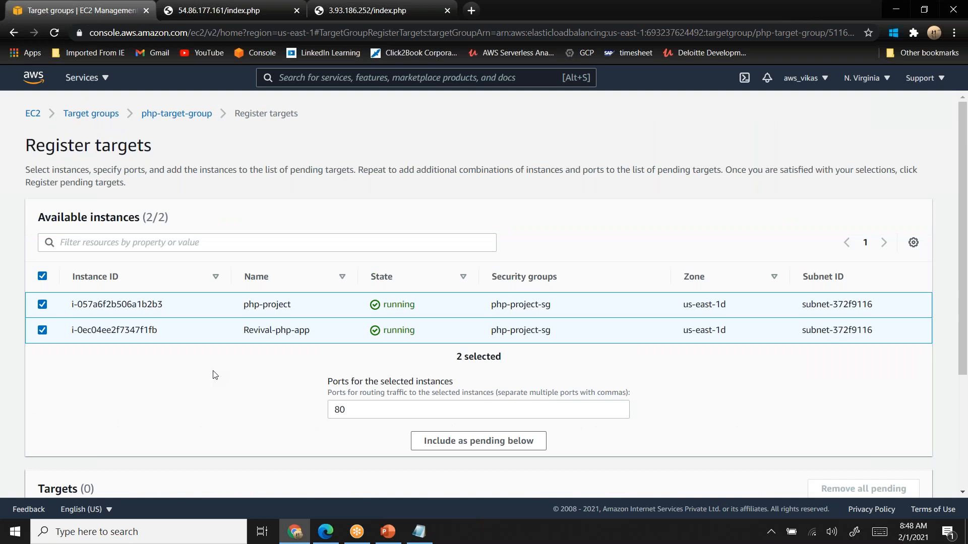
{"action": "scroll", "coordinate": [215, 375], "scroll_direction": "down", "scroll_amount": 3}
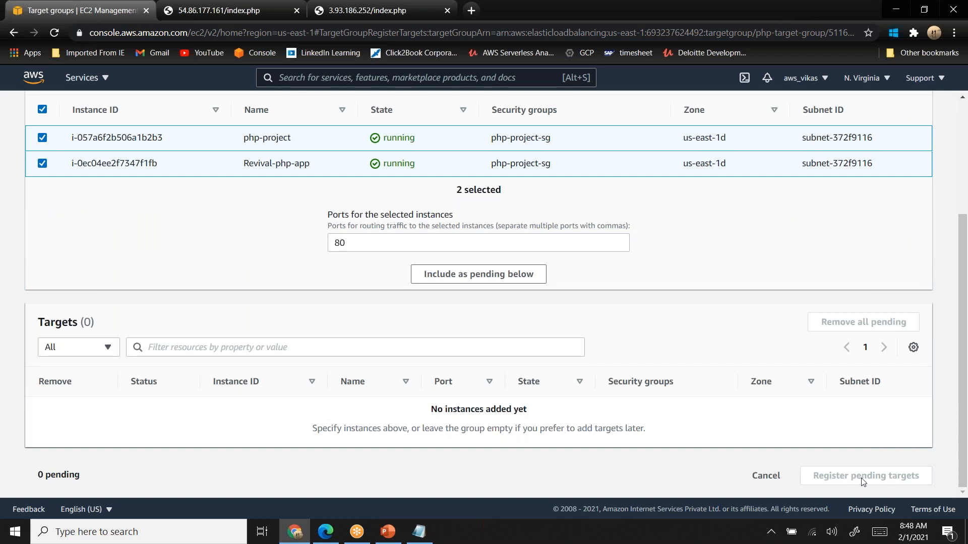
{"action": "scroll", "coordinate": [861, 482], "scroll_direction": "up", "scroll_amount": 4}
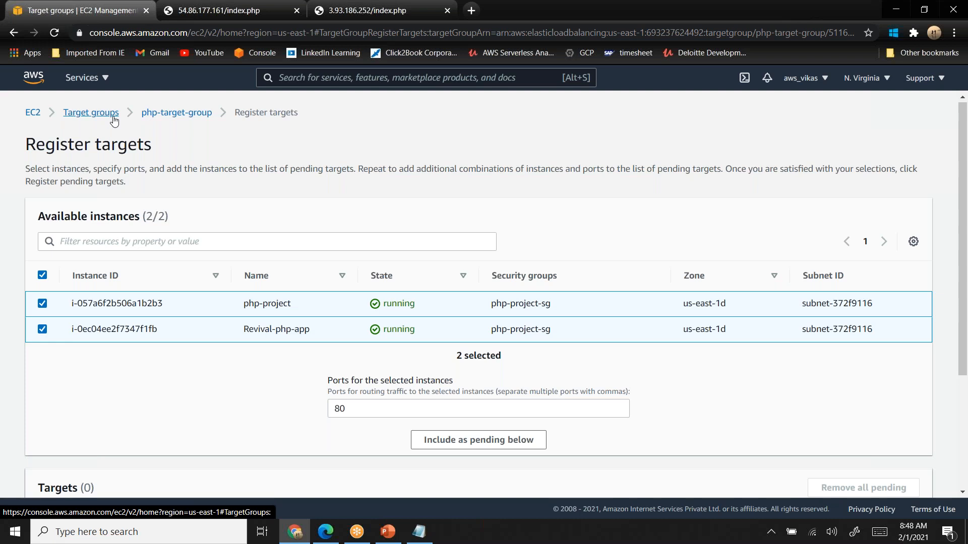
- Go back to the load balancer list and check the state of php-load-balancer
{"action": "left_click", "coordinate": [32, 114]}
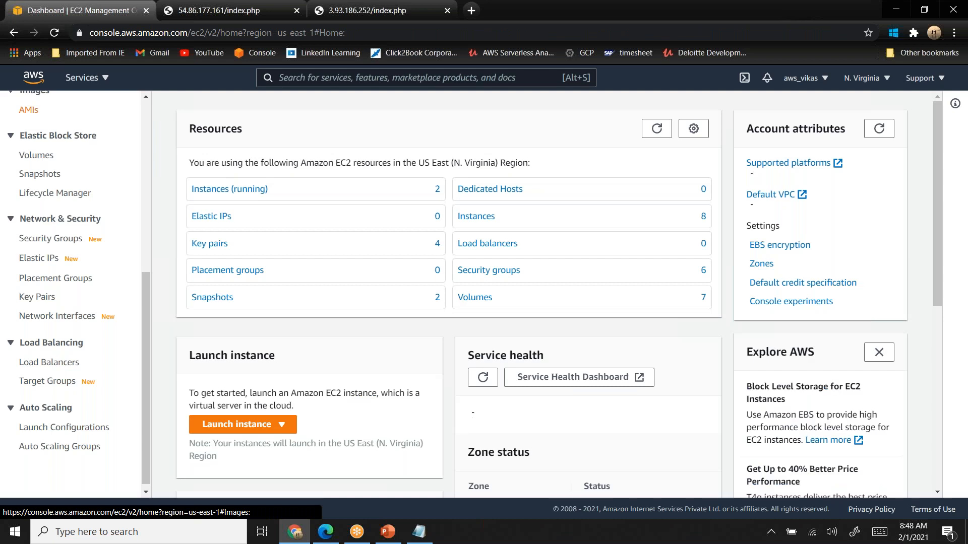
{"action": "left_click", "coordinate": [49, 362]}
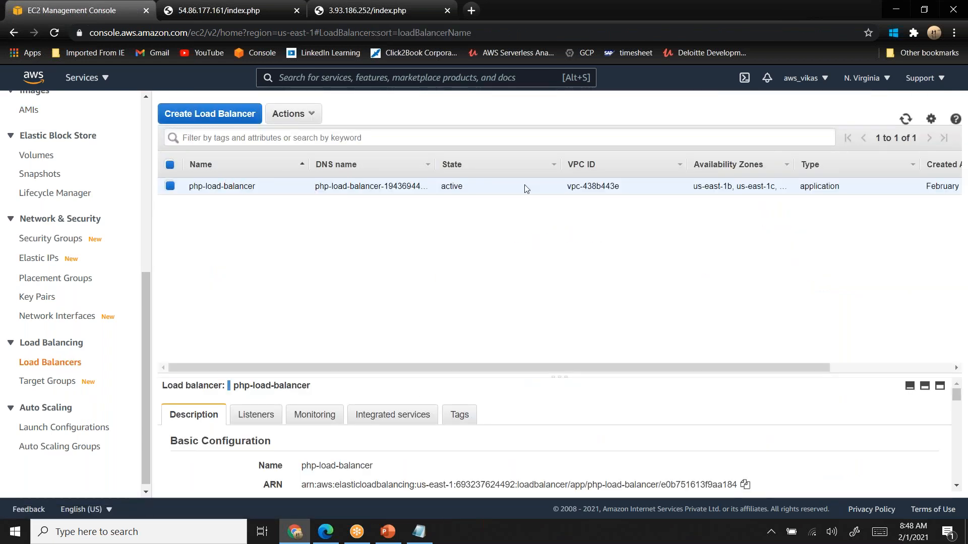
{"action": "double_click", "coordinate": [452, 185]}
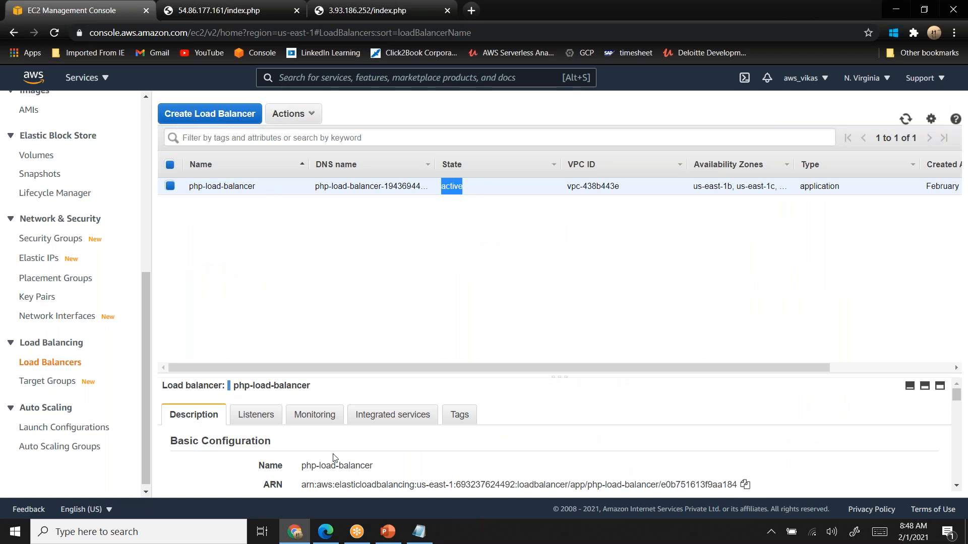
{"action": "left_click", "coordinate": [49, 382]}
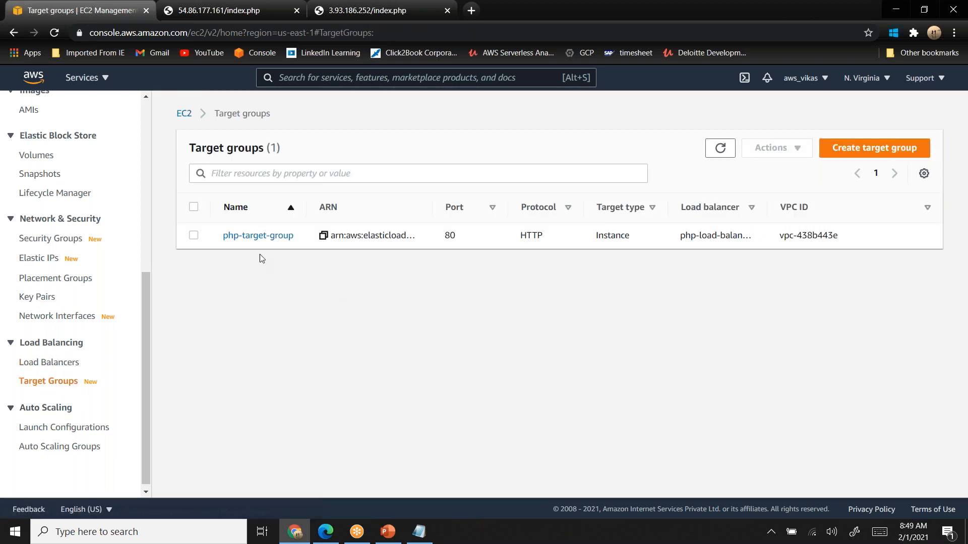
{"action": "left_click", "coordinate": [261, 236]}
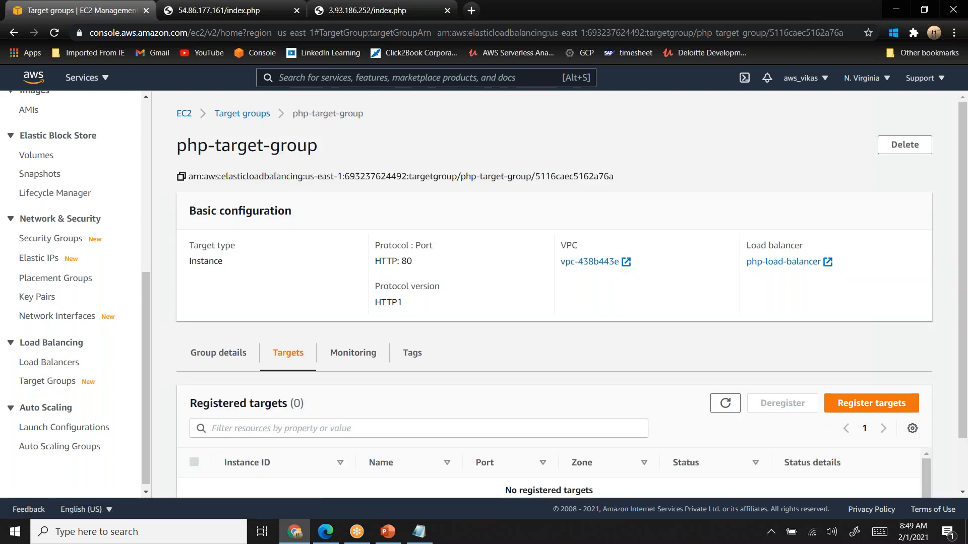
{"action": "scroll", "coordinate": [262, 236], "scroll_direction": "down", "scroll_amount": 1}
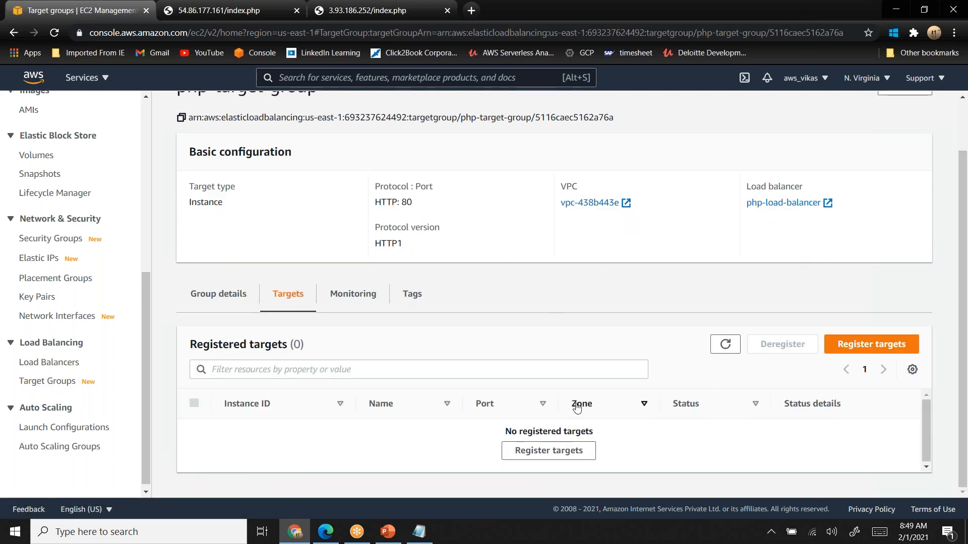
{"action": "left_click", "coordinate": [537, 460]}
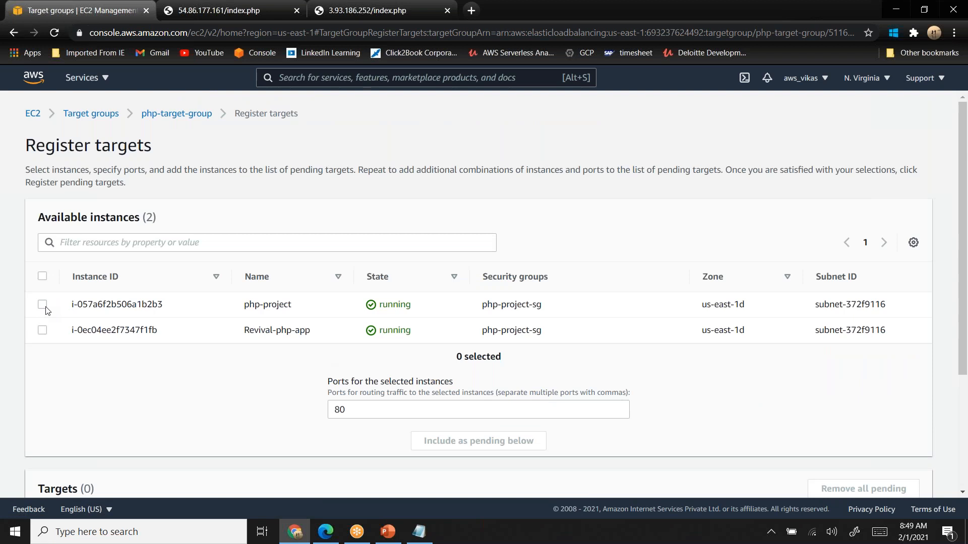
{"action": "left_click", "coordinate": [43, 305]}
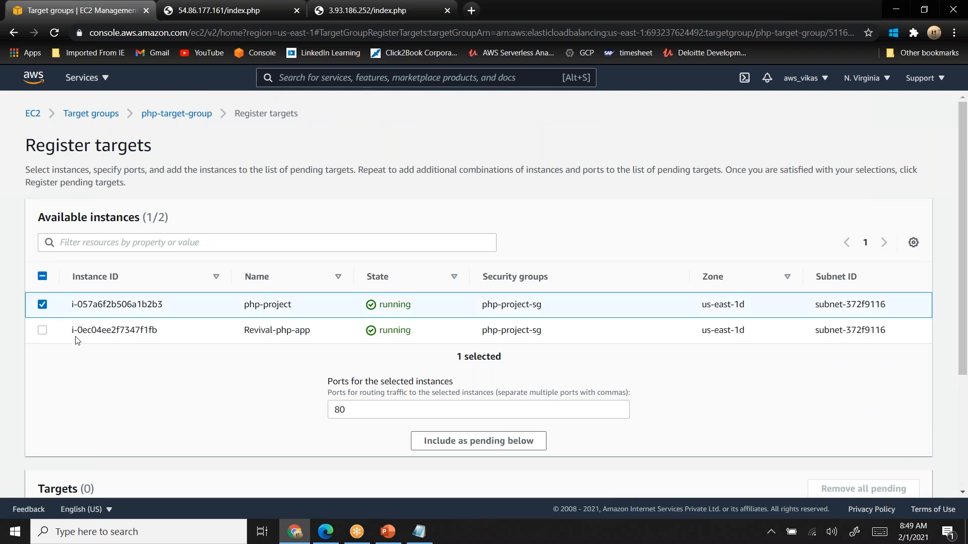
{"action": "scroll", "coordinate": [77, 341], "scroll_direction": "down", "scroll_amount": 3}
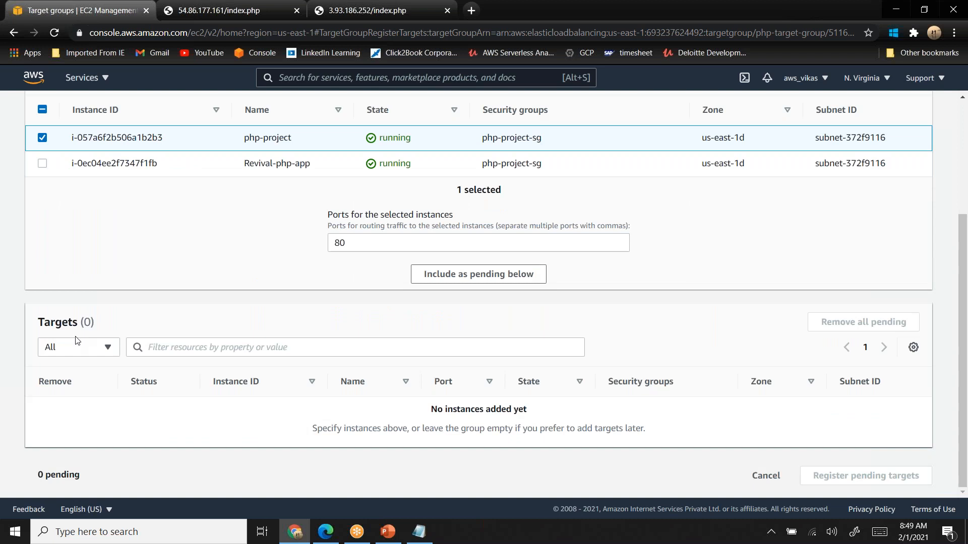
{"action": "scroll", "coordinate": [77, 341], "scroll_direction": "up", "scroll_amount": 2}
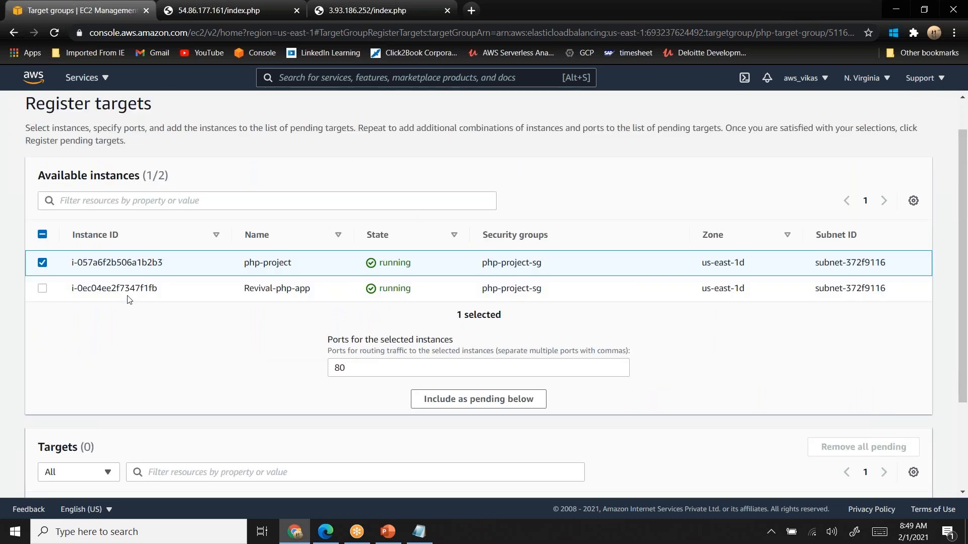
{"action": "left_click", "coordinate": [43, 289]}
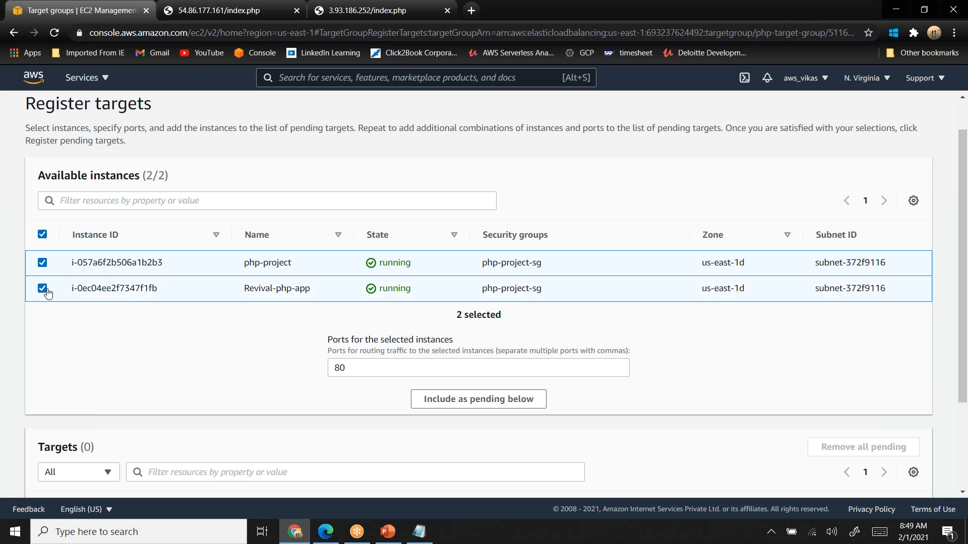
{"action": "scroll", "coordinate": [48, 292], "scroll_direction": "down", "scroll_amount": 2}
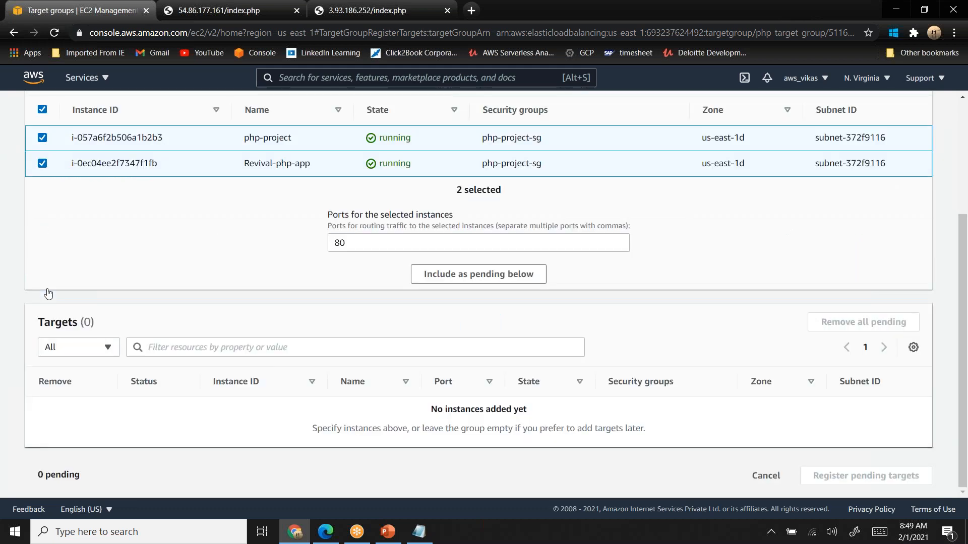
{"action": "scroll", "coordinate": [48, 293], "scroll_direction": "up", "scroll_amount": 3}
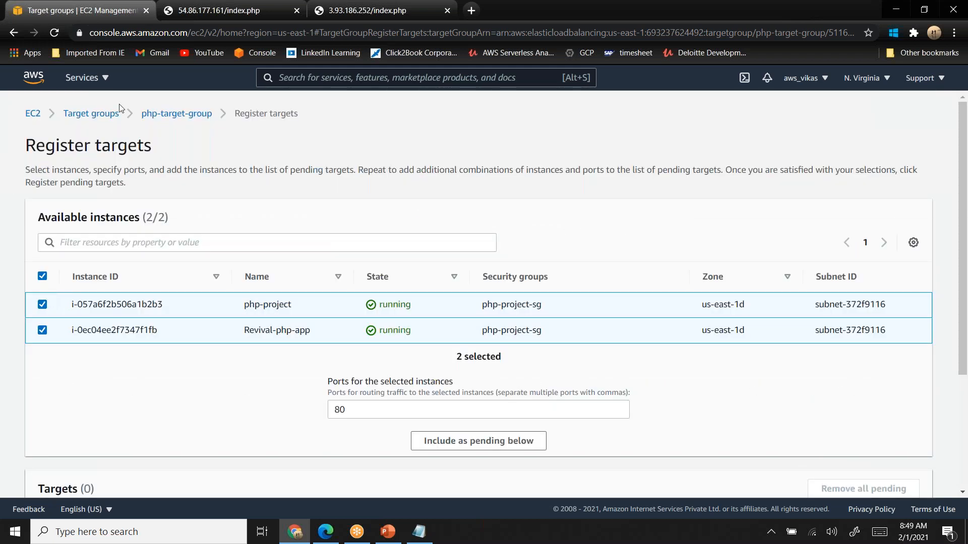
{"action": "left_click", "coordinate": [169, 116]}
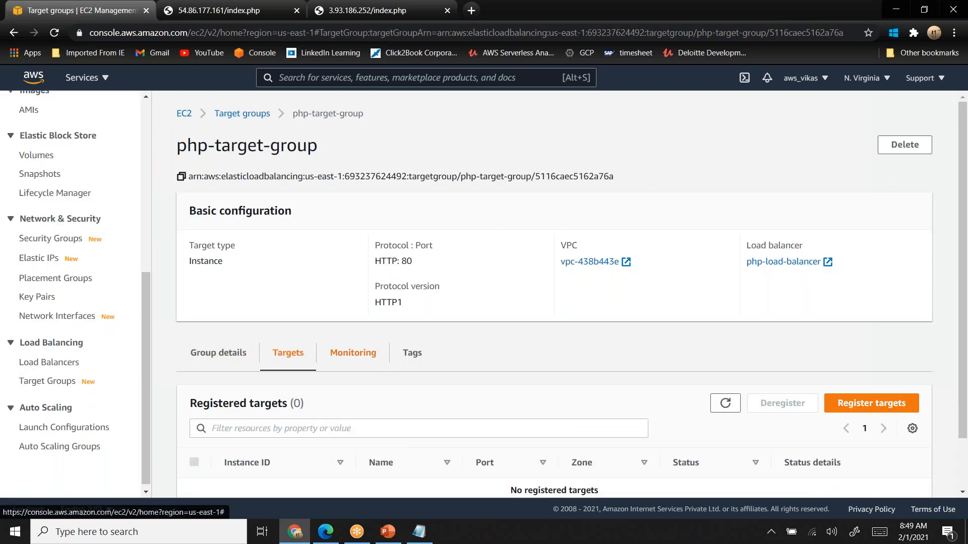
{"action": "scroll", "coordinate": [717, 436], "scroll_direction": "down", "scroll_amount": 1}
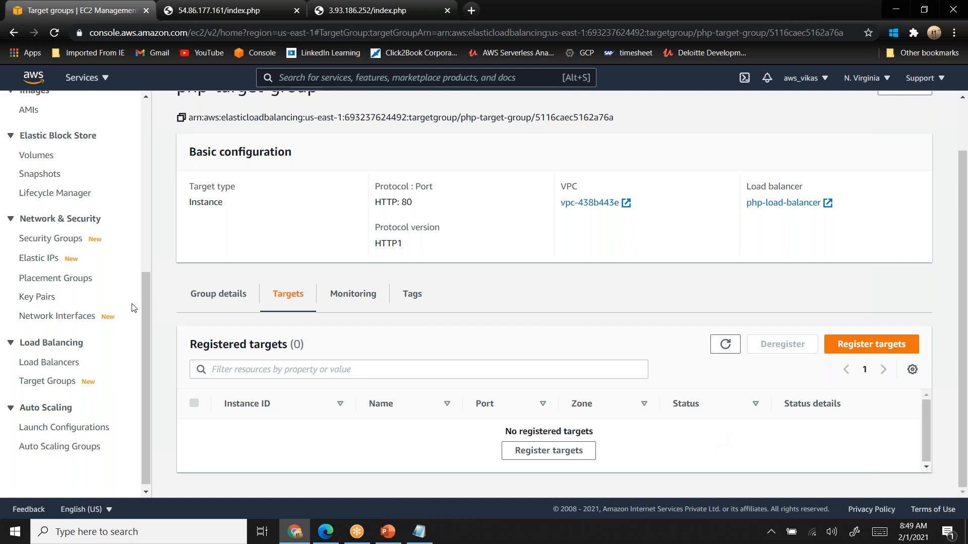
- Review the listeners, monitoring, integrated services and tags of php-load-balancer
{"action": "left_click", "coordinate": [62, 364]}
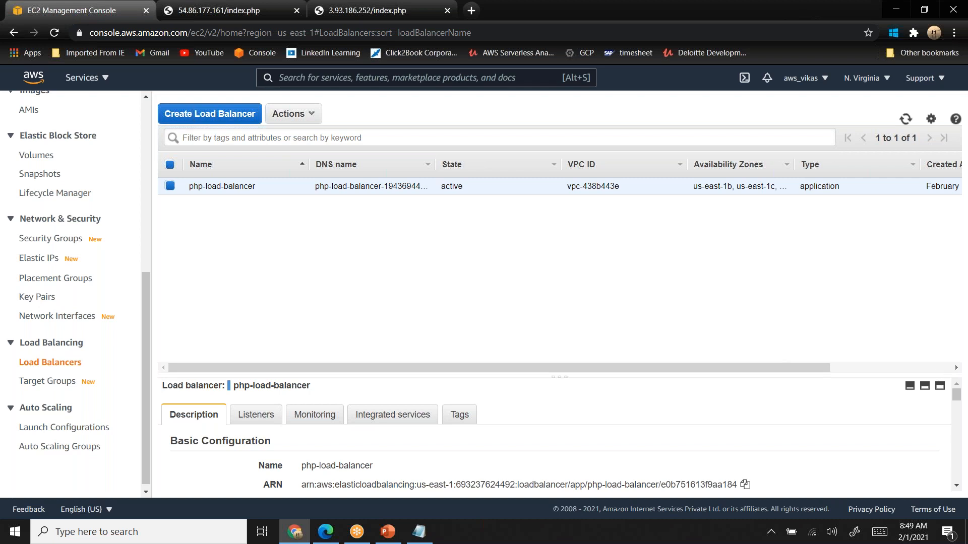
{"action": "left_click", "coordinate": [925, 388]}
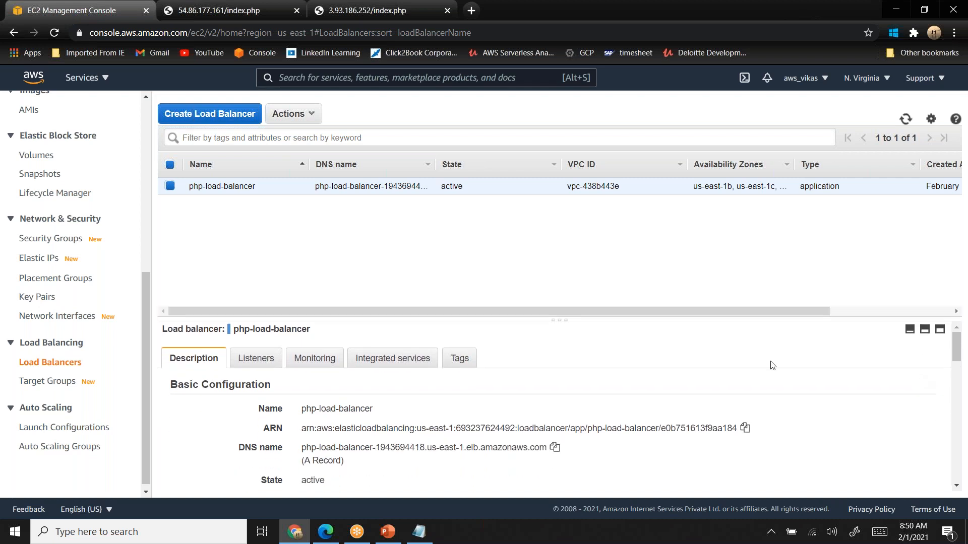
{"action": "left_click", "coordinate": [253, 360]}
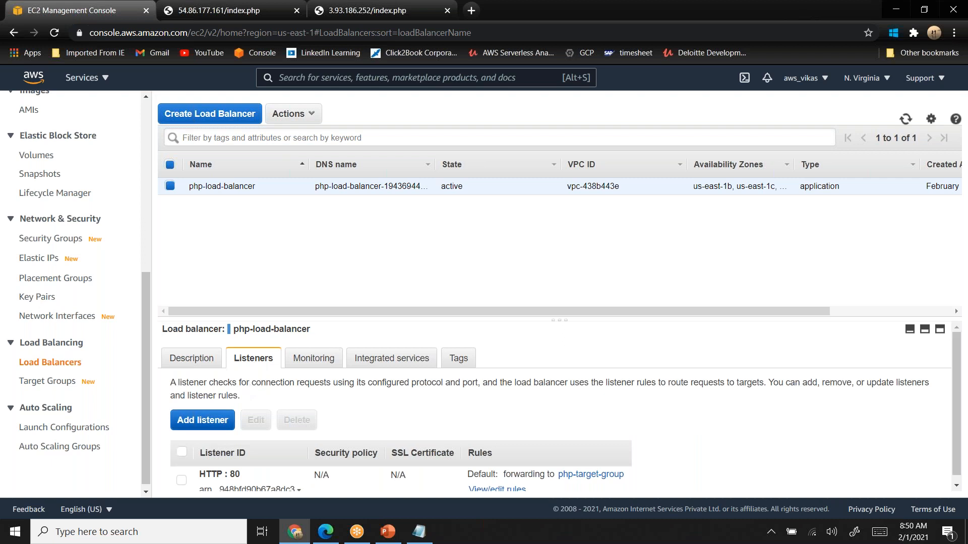
{"action": "scroll", "coordinate": [232, 425], "scroll_direction": "down", "scroll_amount": 1}
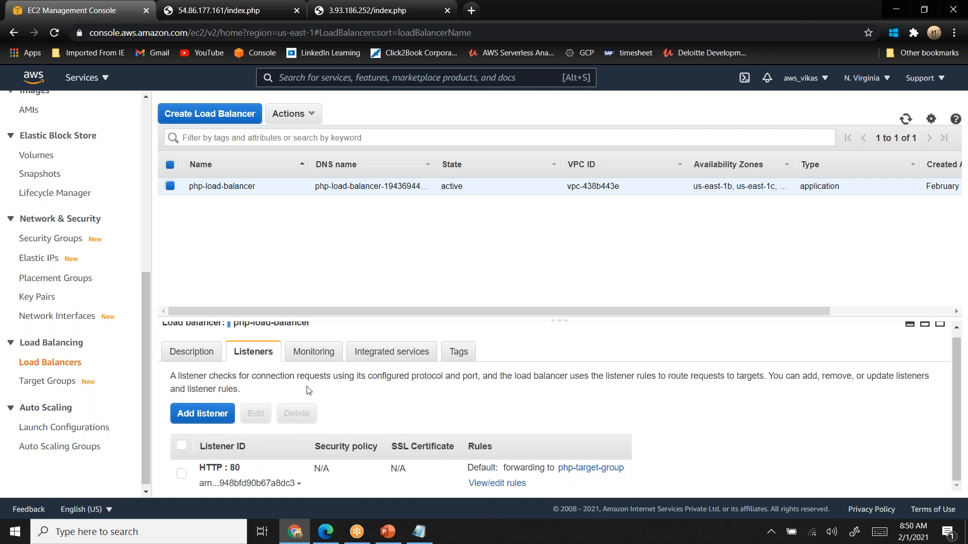
{"action": "left_click", "coordinate": [326, 355]}
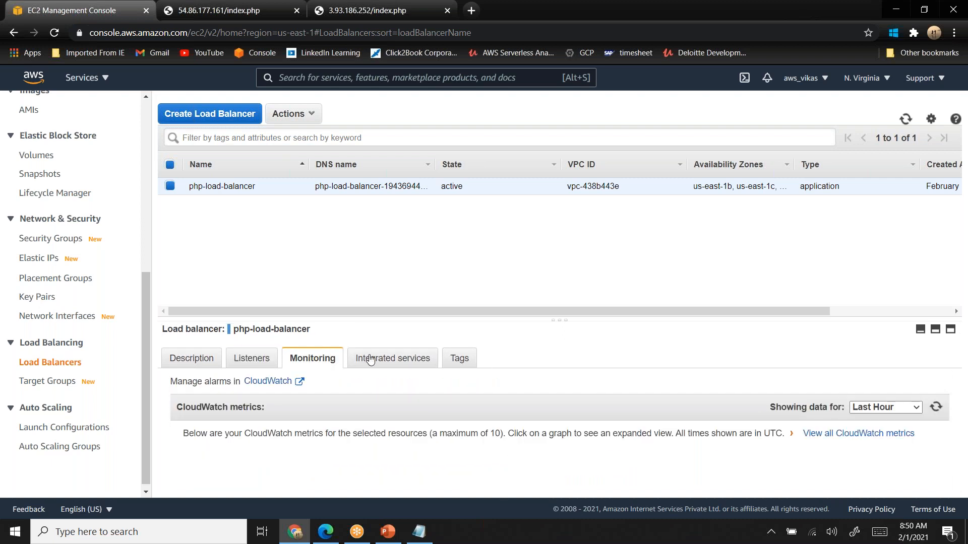
{"action": "left_click", "coordinate": [395, 361]}
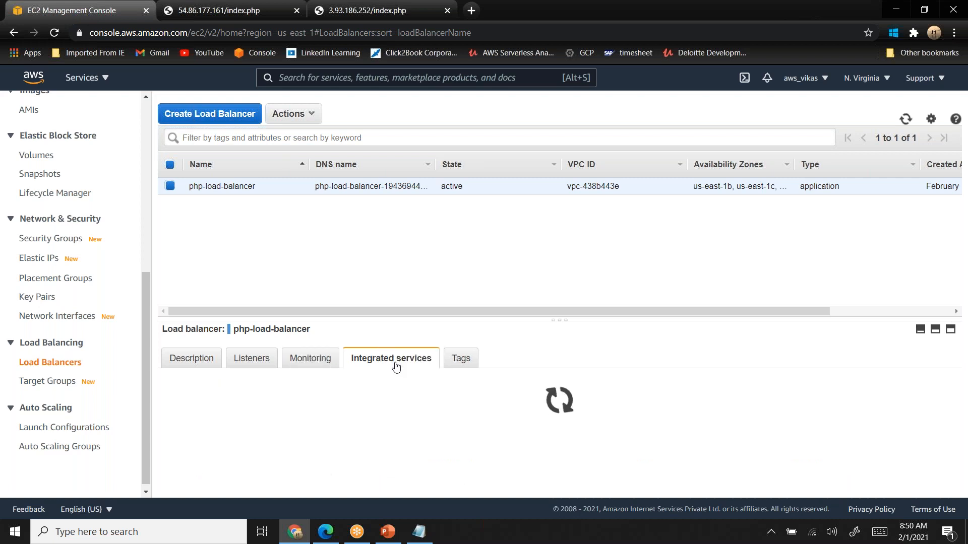
{"action": "left_click", "coordinate": [461, 364]}
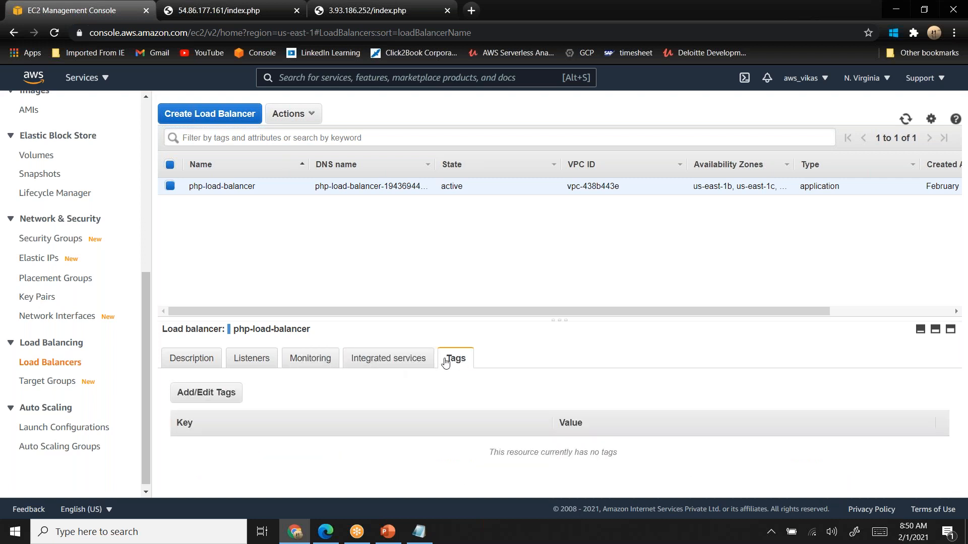
- Open php-target-group and review its health check settings and attributes
{"action": "left_click", "coordinate": [48, 381]}
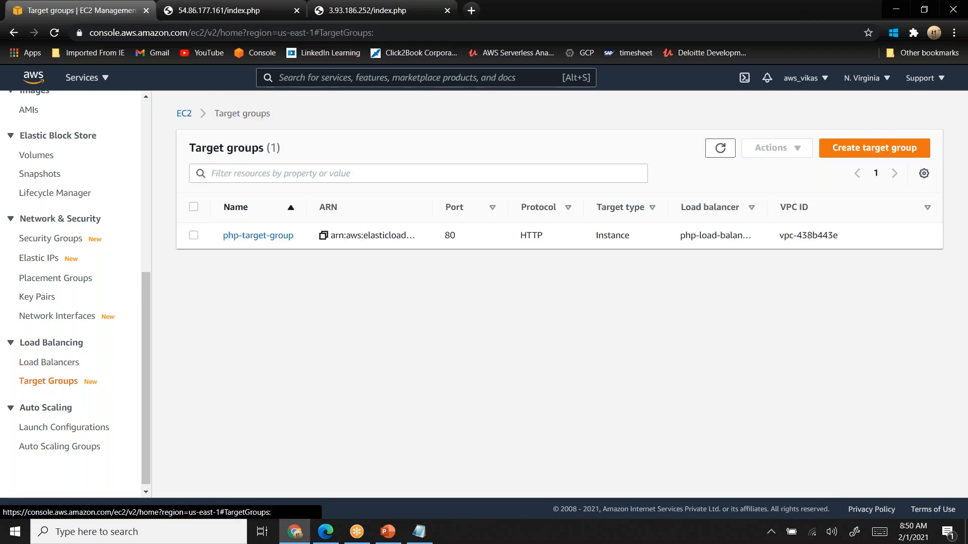
{"action": "left_click", "coordinate": [252, 236]}
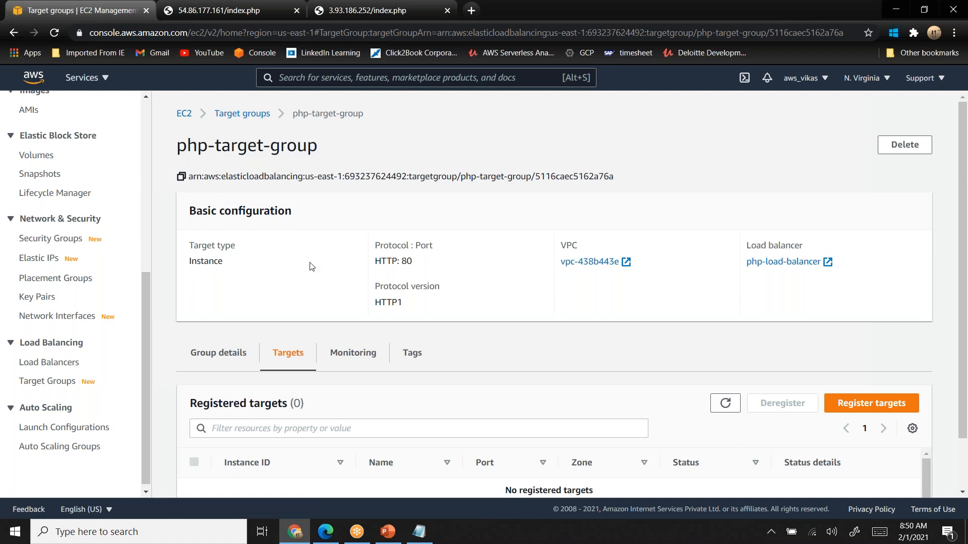
{"action": "left_click", "coordinate": [225, 354]}
{"action": "scroll", "coordinate": [225, 356], "scroll_direction": "down", "scroll_amount": 5}
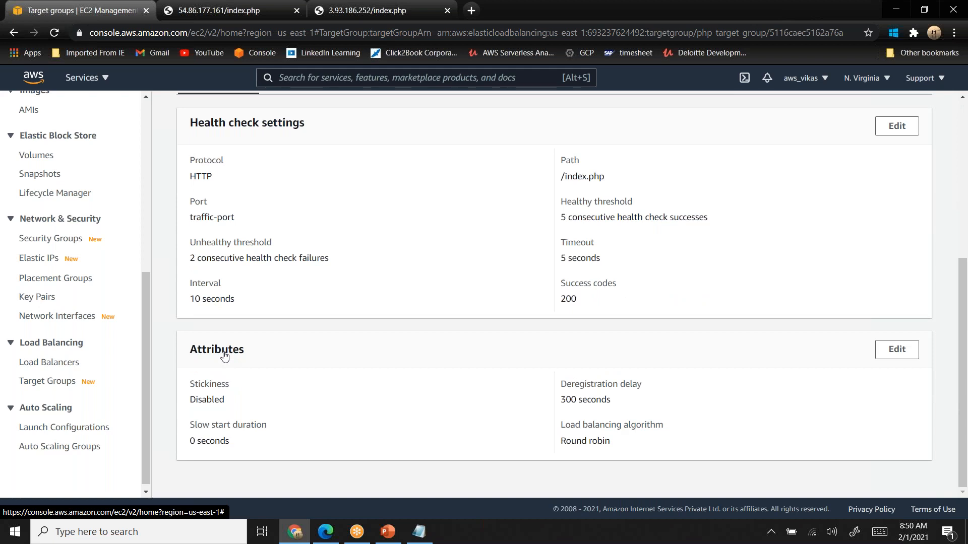
{"action": "scroll", "coordinate": [225, 355], "scroll_direction": "up", "scroll_amount": 5}
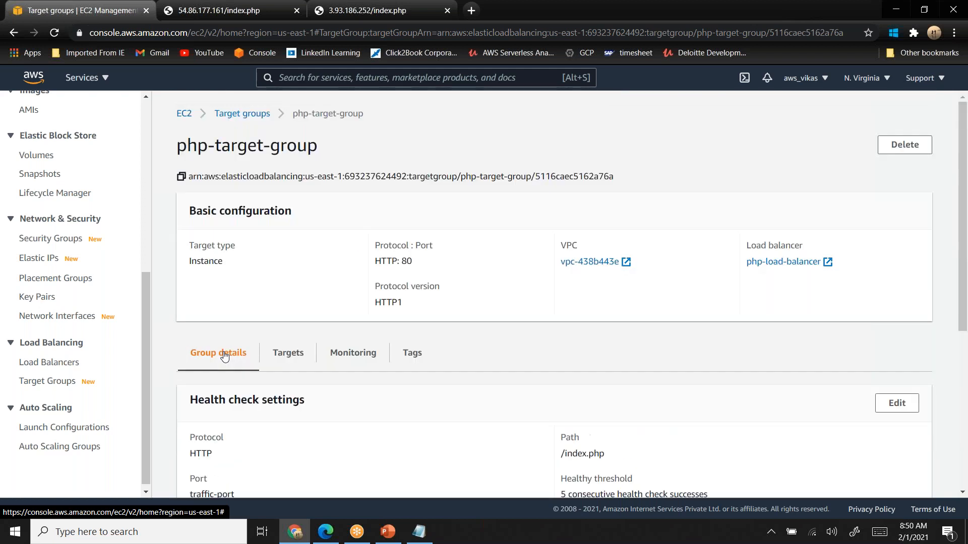
- Start registering targets in php-target-group and include the php-project instance on port 80 as a pending target
{"action": "left_click", "coordinate": [291, 351]}
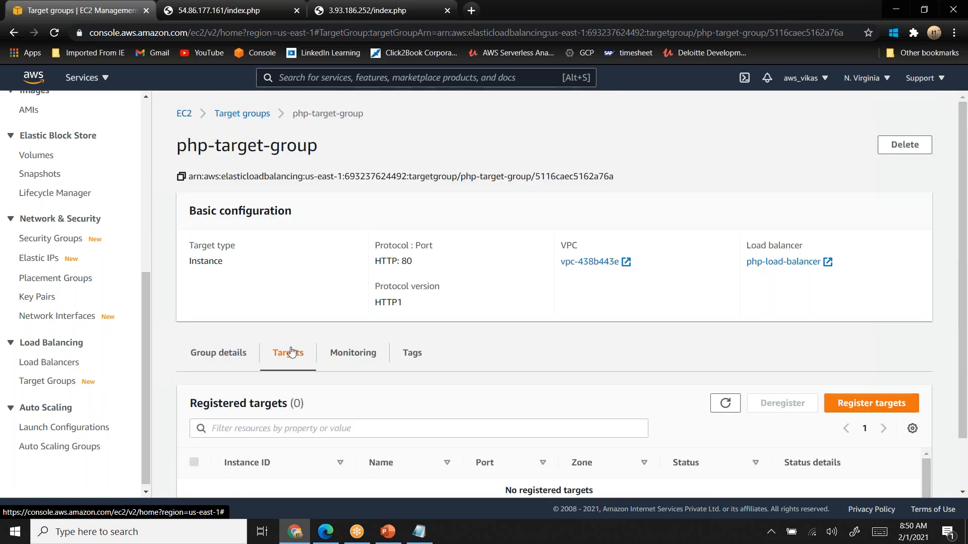
{"action": "scroll", "coordinate": [292, 351], "scroll_direction": "down", "scroll_amount": 2}
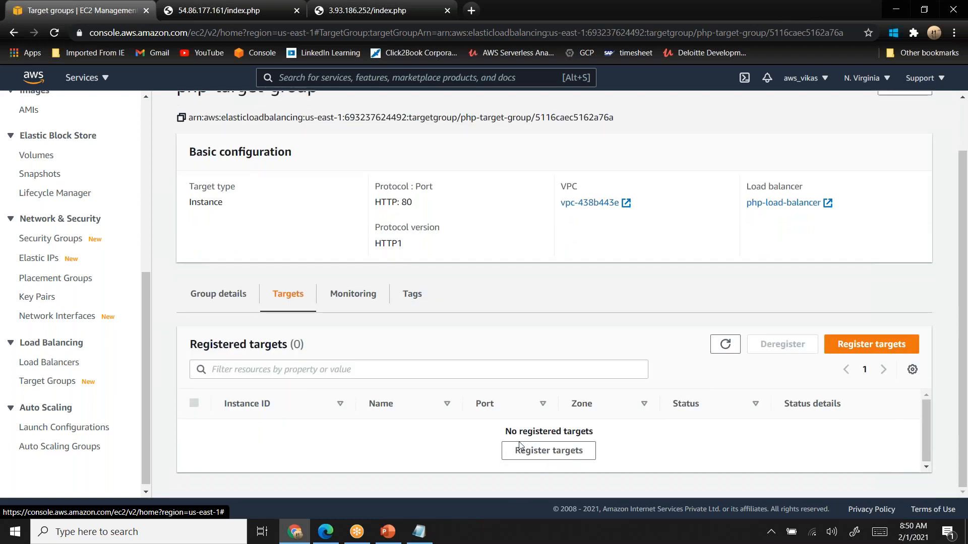
{"action": "left_click", "coordinate": [547, 450]}
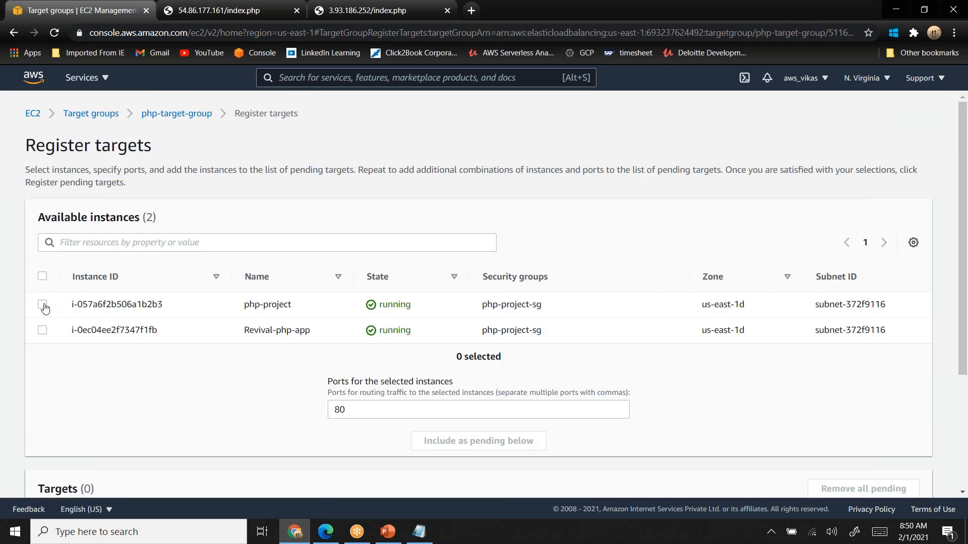
{"action": "left_click", "coordinate": [42, 306]}
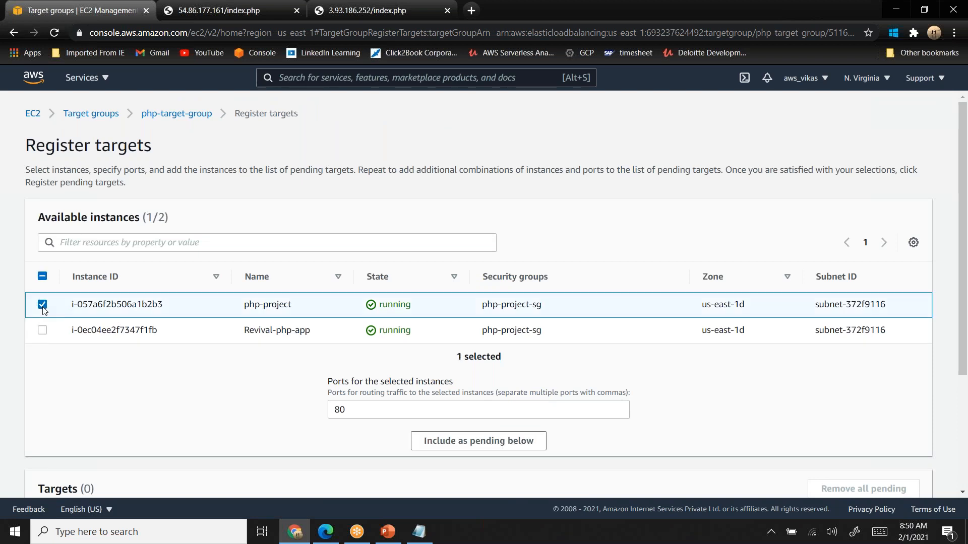
{"action": "scroll", "coordinate": [44, 309], "scroll_direction": "down", "scroll_amount": 3}
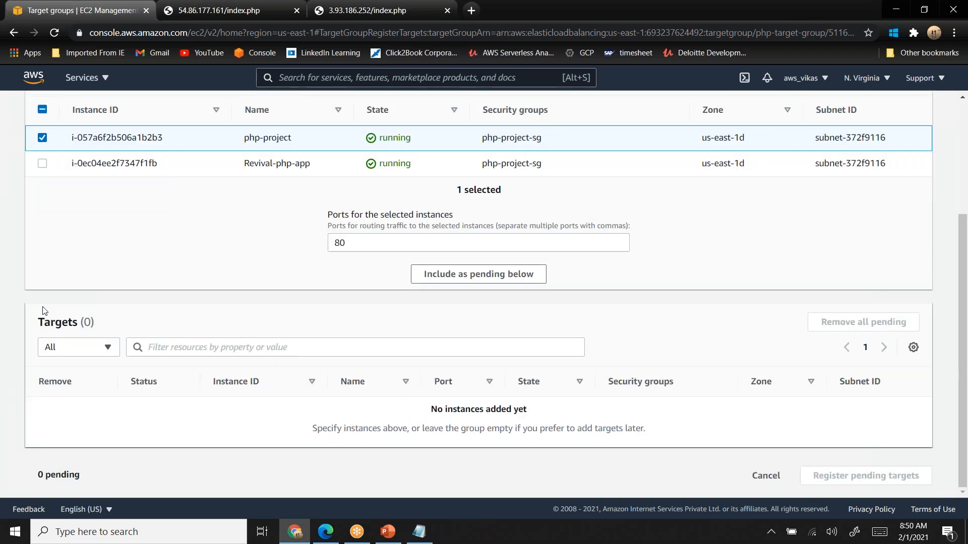
{"action": "left_click", "coordinate": [454, 277]}
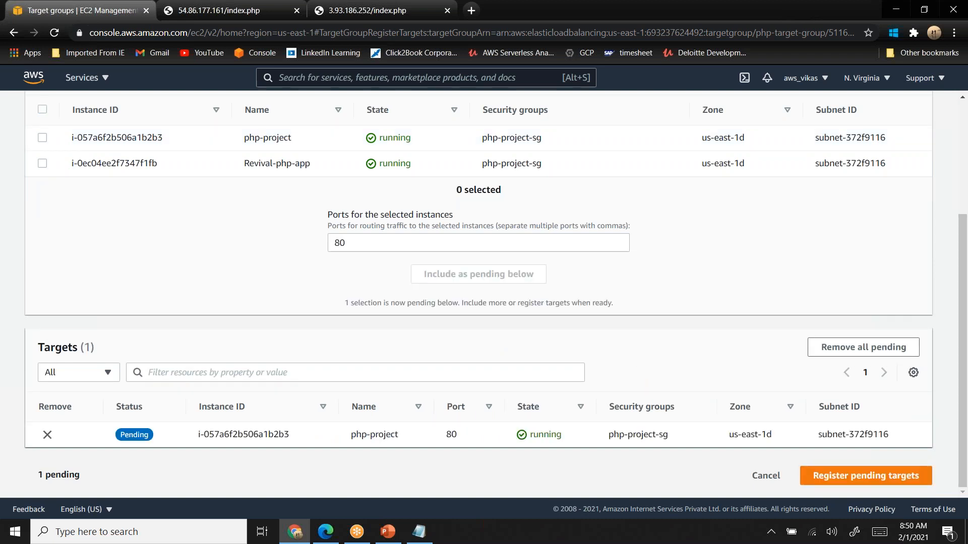
{"action": "double_click", "coordinate": [383, 435]}
- Include the Revival-php-app instance on port 80 as pending and register both pending targets to php-target-group
{"action": "left_click", "coordinate": [43, 164]}
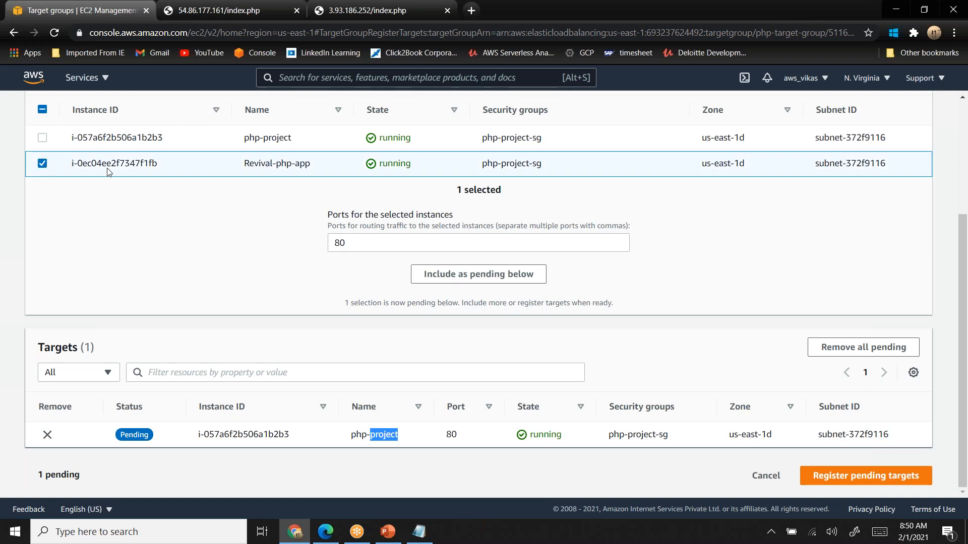
{"action": "left_click", "coordinate": [459, 275]}
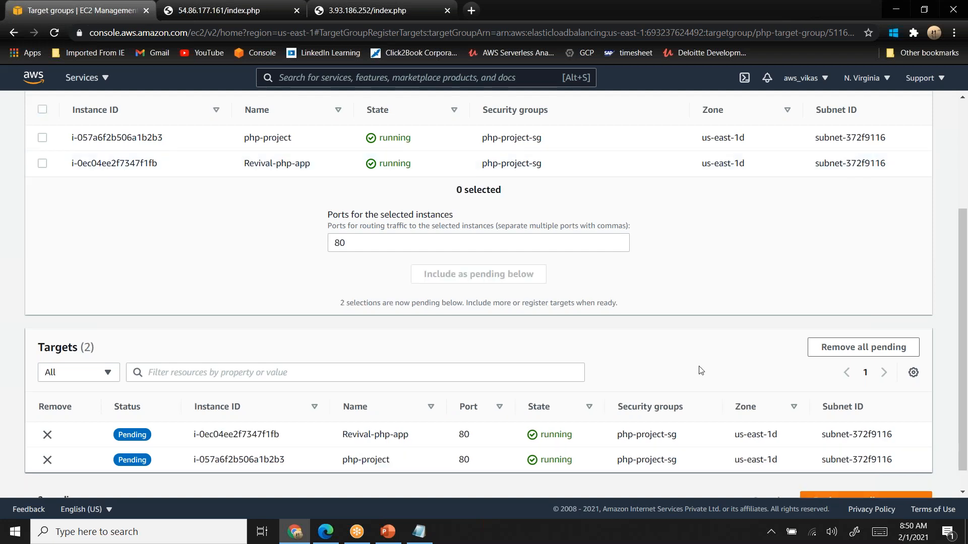
{"action": "scroll", "coordinate": [701, 370], "scroll_direction": "down", "scroll_amount": 1}
{"action": "left_click", "coordinate": [888, 483]}
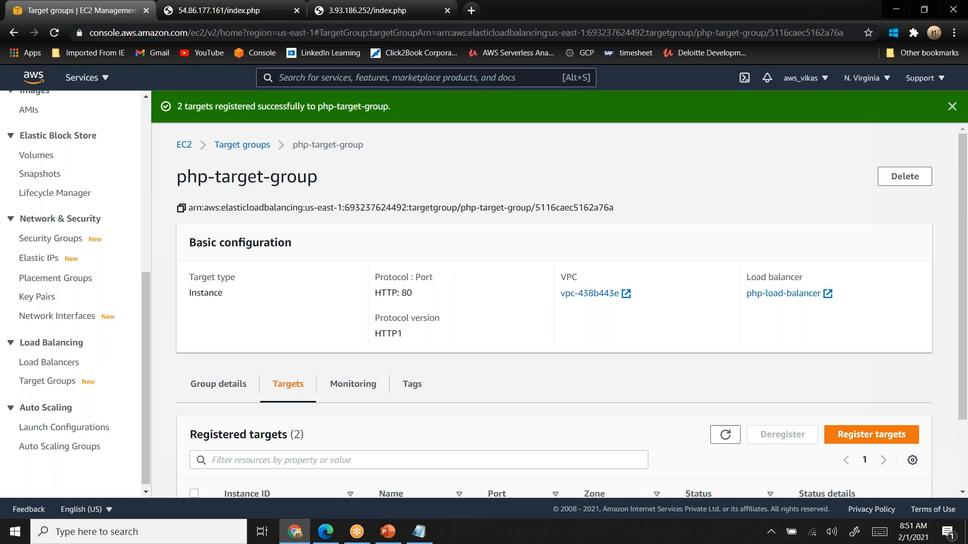
- Check the registration status of both instances in php-target-group
{"action": "scroll", "coordinate": [885, 486], "scroll_direction": "down", "scroll_amount": 2}
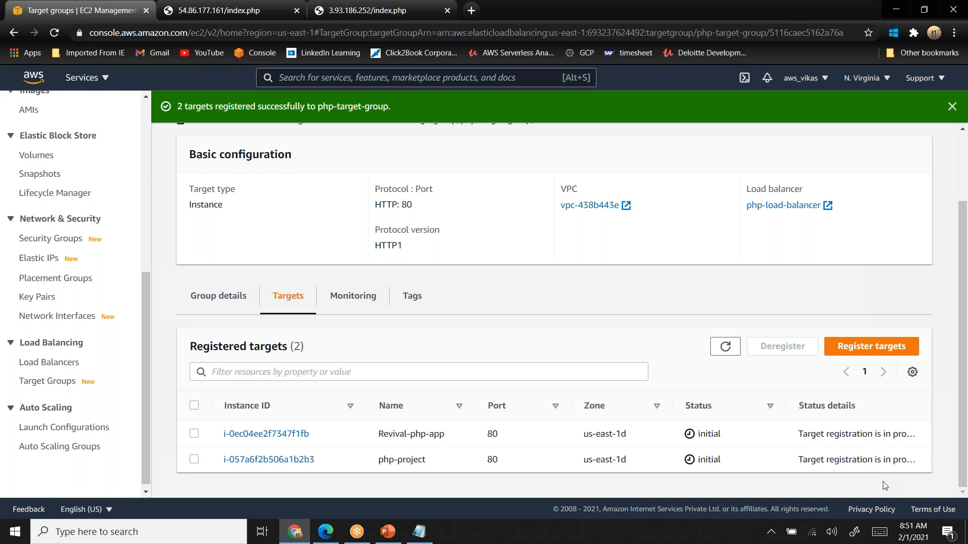
{"action": "double_click", "coordinate": [708, 433]}
{"action": "double_click", "coordinate": [709, 460]}
- Open the description of php-load-balancer and copy its DNS name
{"action": "left_click", "coordinate": [60, 364]}
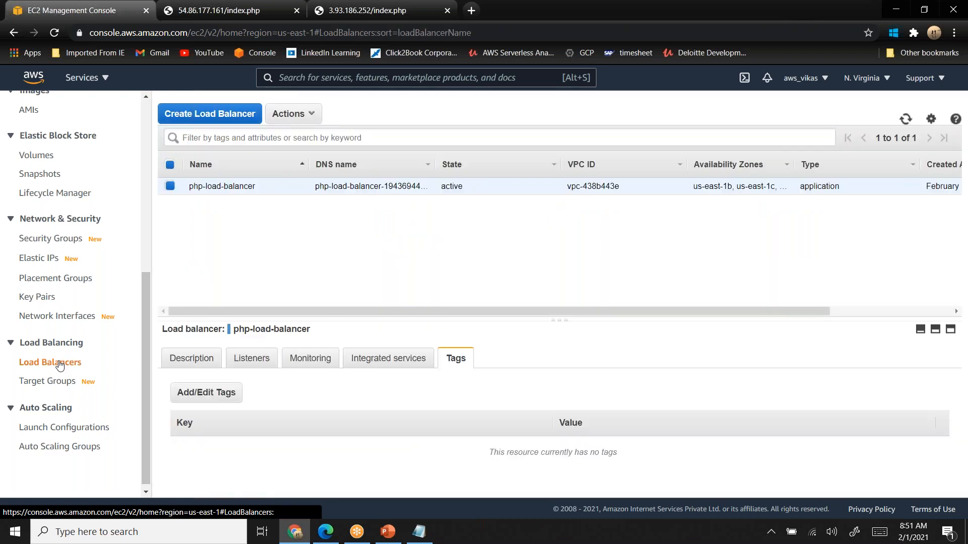
{"action": "left_click", "coordinate": [212, 364]}
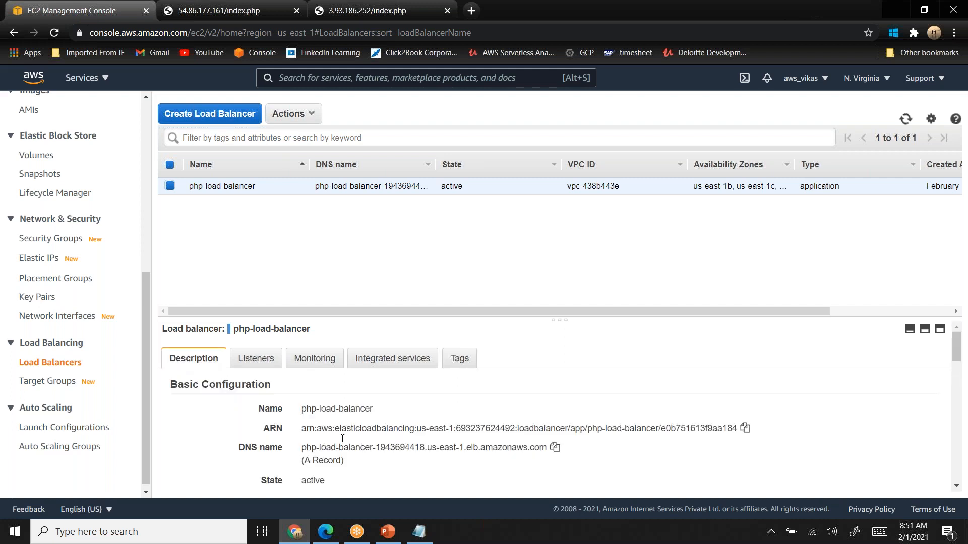
{"action": "left_click", "coordinate": [555, 450]}
- Open /index.php at the copied load balancer DNS name in a new browser tab
{"action": "left_click", "coordinate": [474, 14]}
{"action": "key", "text": "ctrl+v"}
{"action": "type", "text": "/inde"}
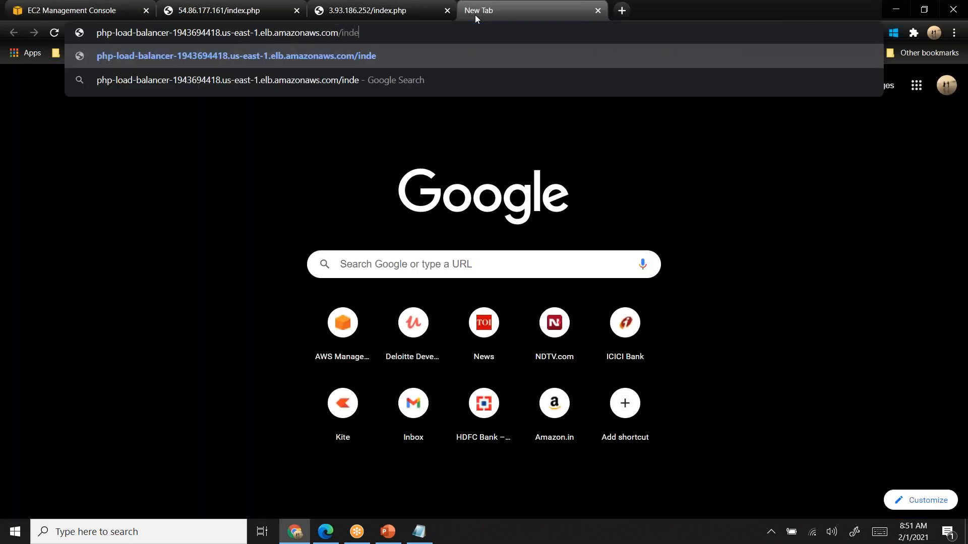
{"action": "type", "text": "x.php"}
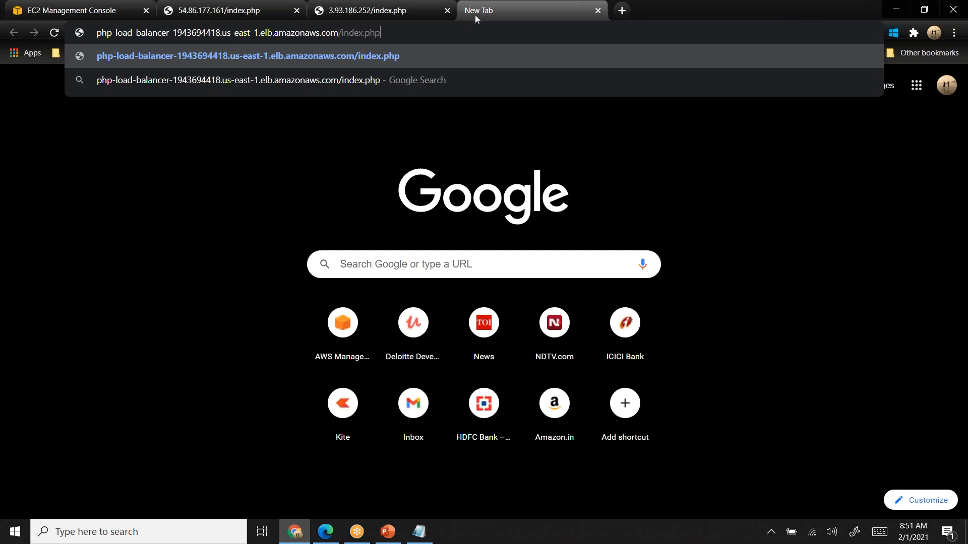
{"action": "key", "text": "Return"}
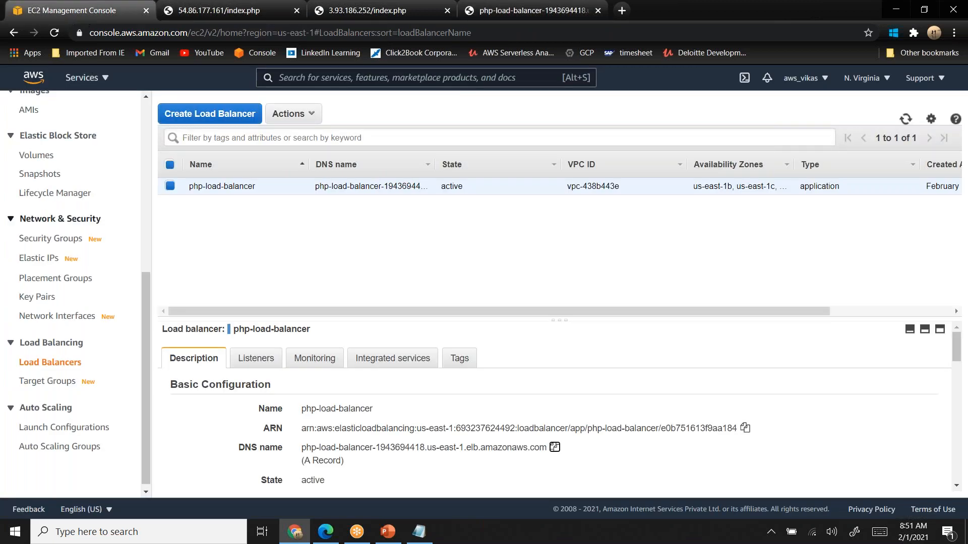
- Check the health status of both registered instances in php-target-group
{"action": "left_click", "coordinate": [57, 388]}
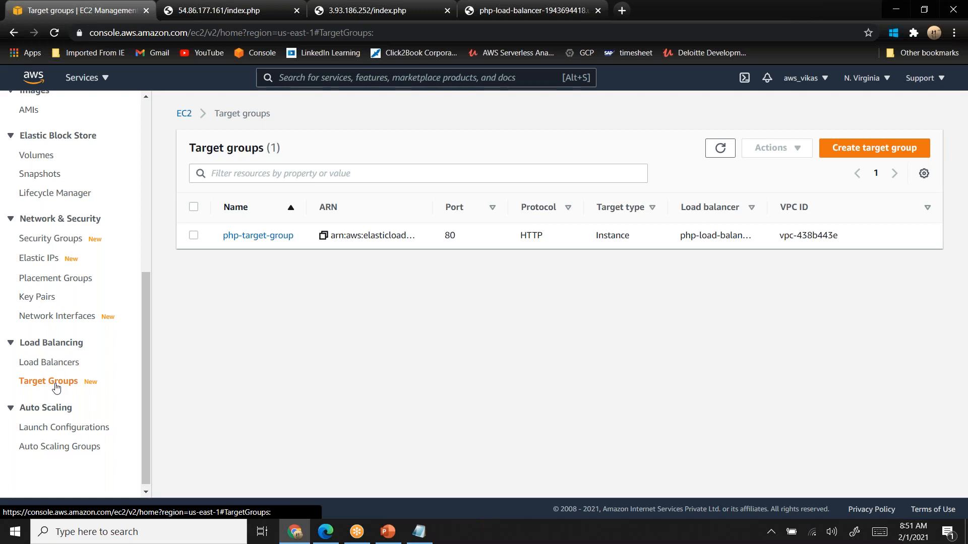
{"action": "left_click", "coordinate": [268, 237]}
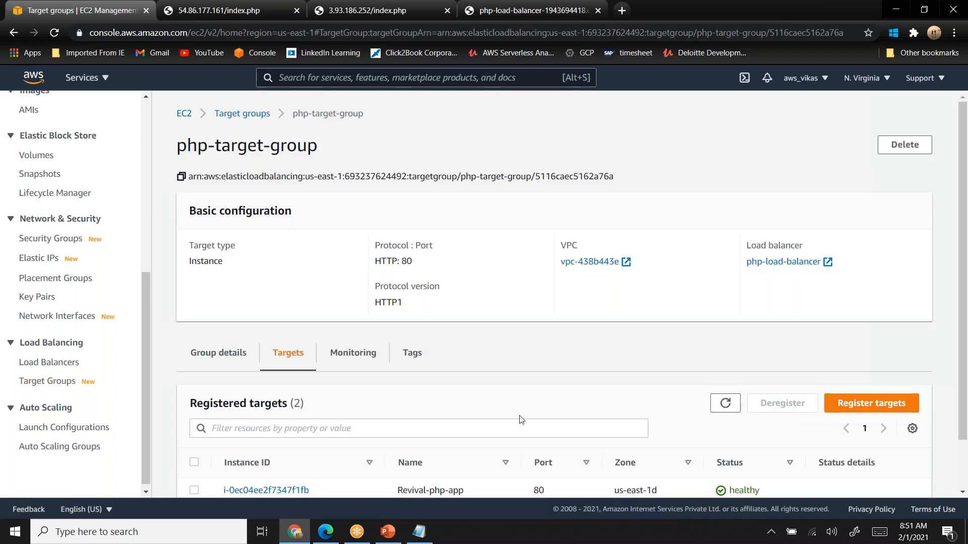
{"action": "scroll", "coordinate": [522, 420], "scroll_direction": "down", "scroll_amount": 1}
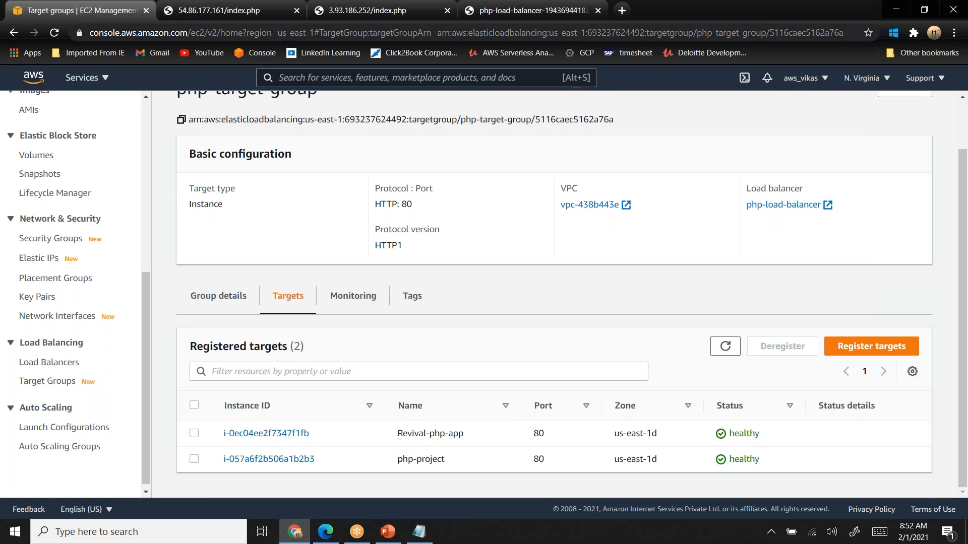
- Compare the index.php page served through the load balancer DNS name with the pages served from 54.86.177.161 and 3.93.186.252
{"action": "left_click", "coordinate": [544, 7]}
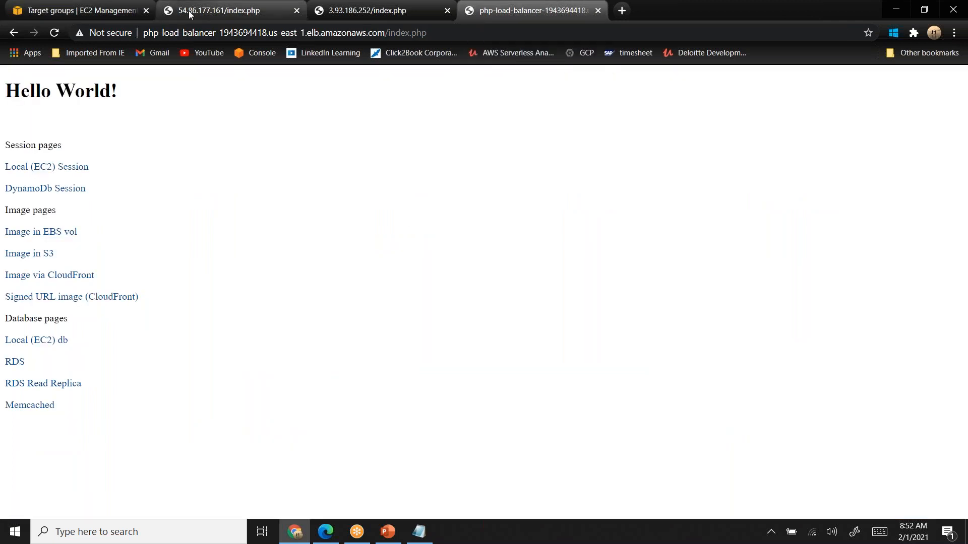
{"action": "left_click", "coordinate": [192, 14]}
{"action": "left_click_drag", "start_coordinate": [143, 33], "coordinate": [246, 33]}
{"action": "left_click", "coordinate": [336, 11]}
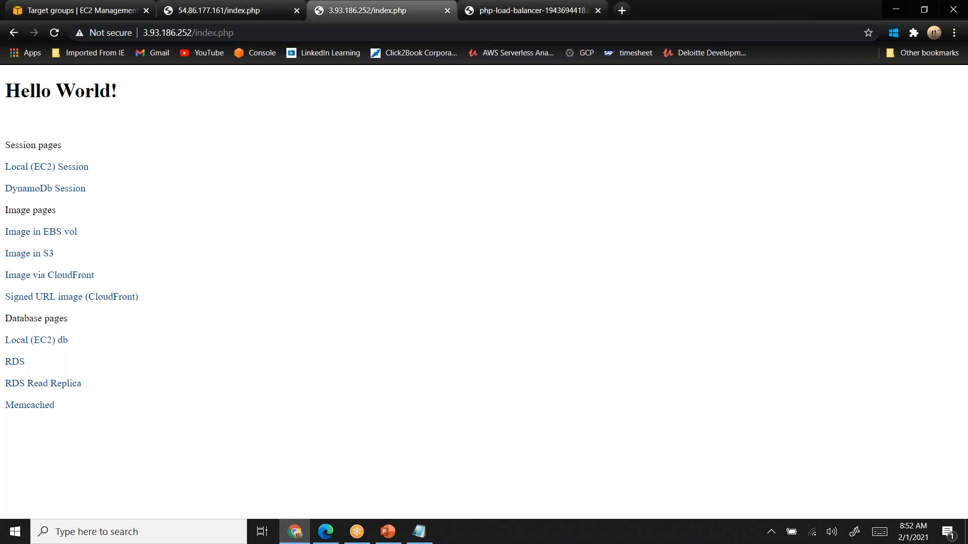
{"action": "left_click", "coordinate": [499, 10]}
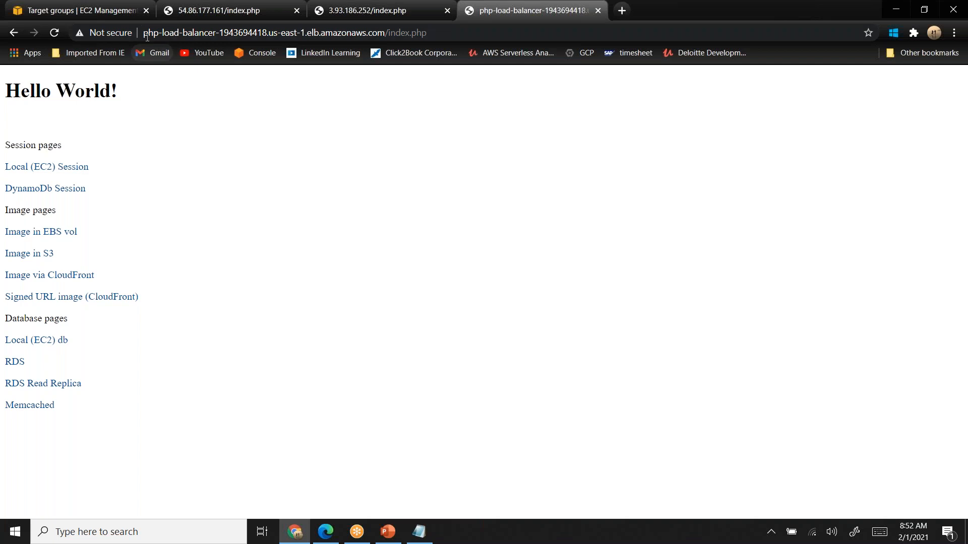
{"action": "left_click_drag", "start_coordinate": [146, 34], "coordinate": [387, 36]}
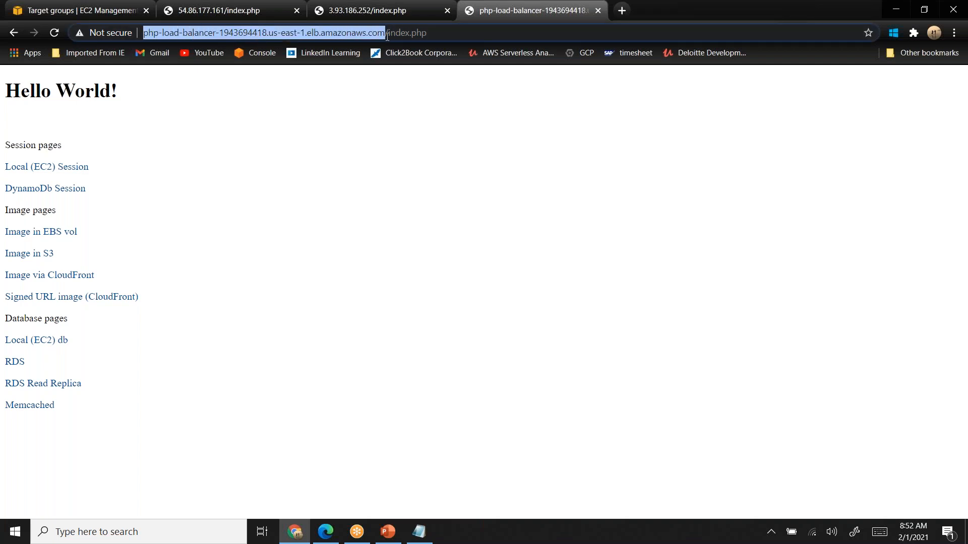
{"action": "key", "text": "Return"}
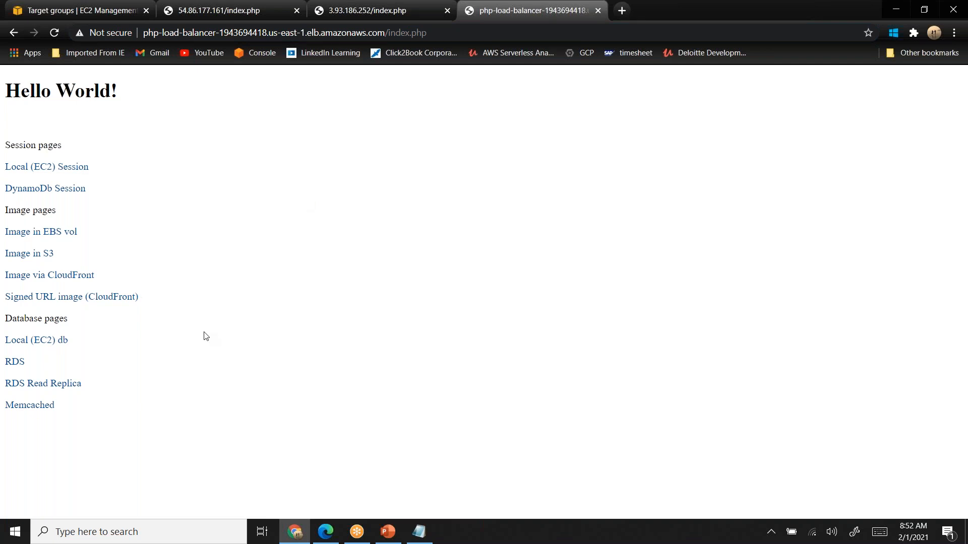
- Return to the EC2 console, list the running instances and copy the public IPv4 address of Revival-php-app
{"action": "left_click", "coordinate": [92, 16]}
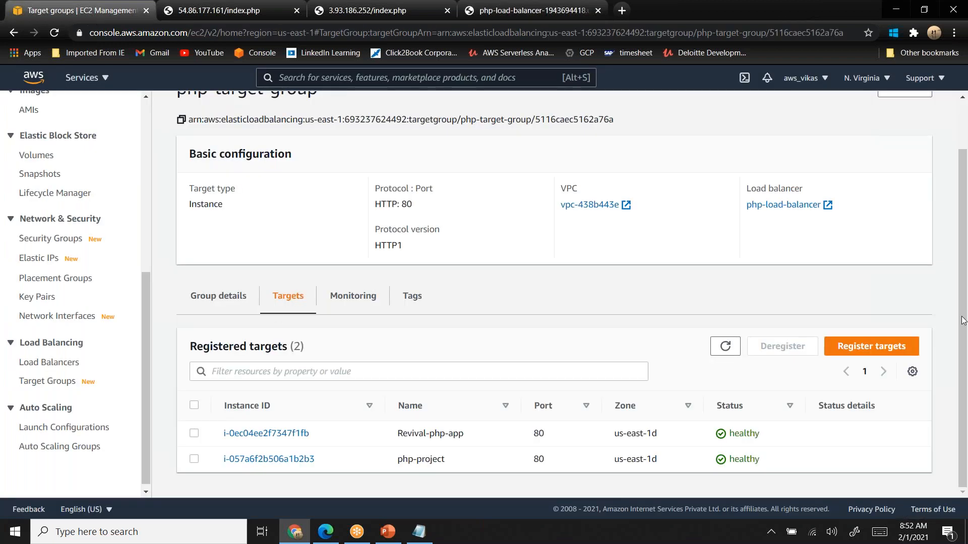
{"action": "left_click_drag", "start_coordinate": [967, 193], "coordinate": [965, 144]}
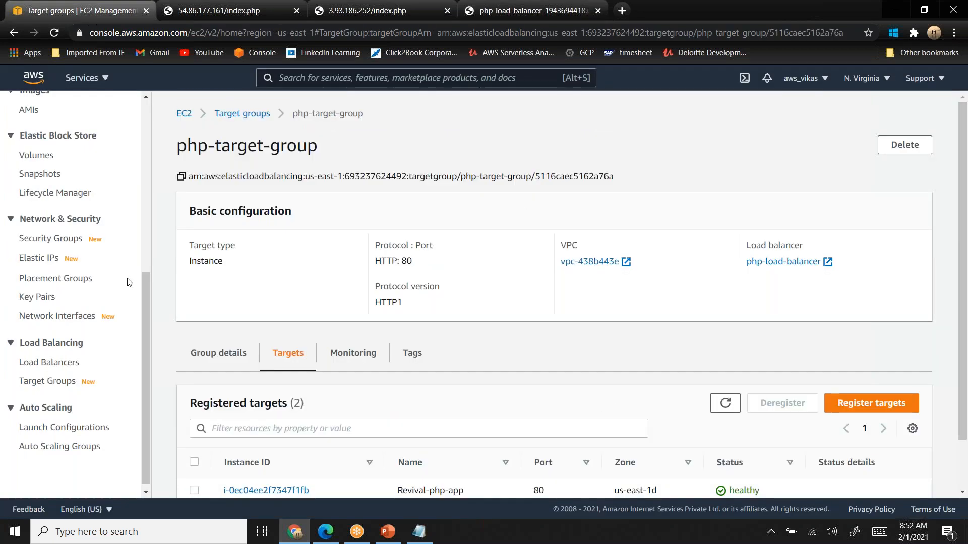
{"action": "left_click_drag", "start_coordinate": [147, 378], "coordinate": [169, 153]}
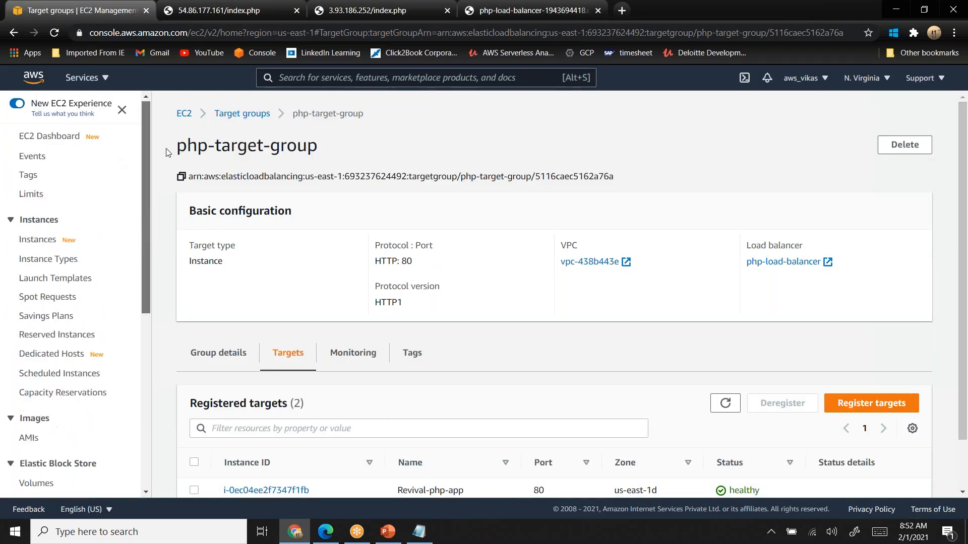
{"action": "left_click", "coordinate": [54, 140]}
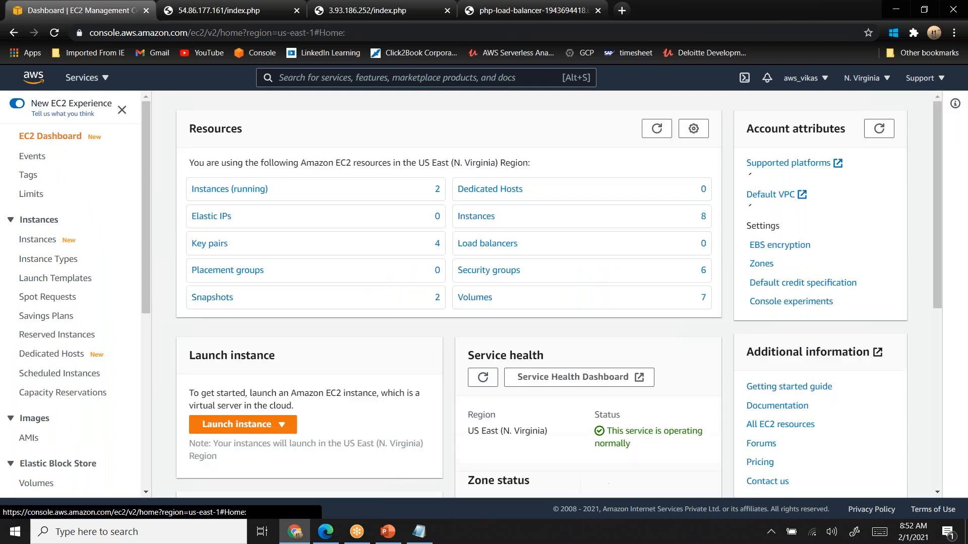
{"action": "left_click", "coordinate": [218, 196]}
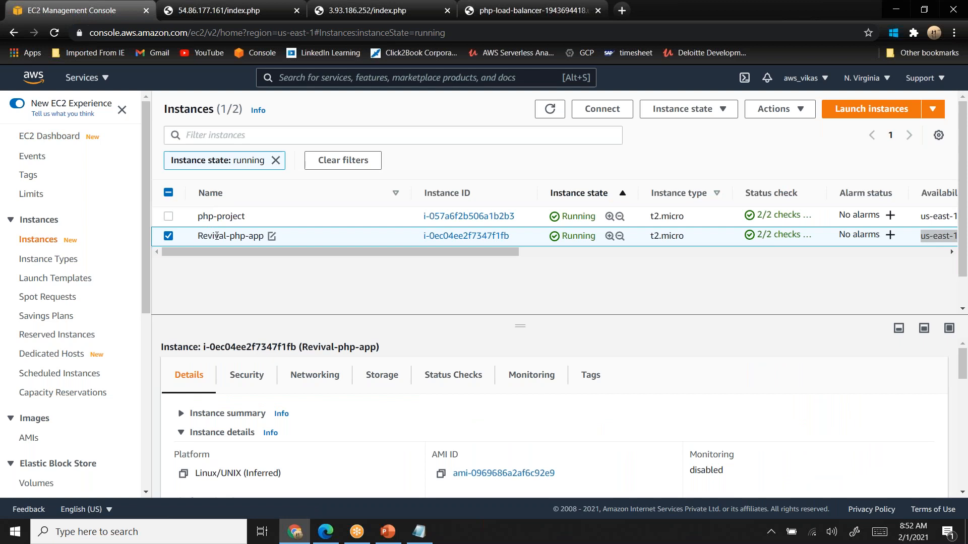
{"action": "left_click", "coordinate": [182, 416]}
{"action": "left_click", "coordinate": [182, 416]}
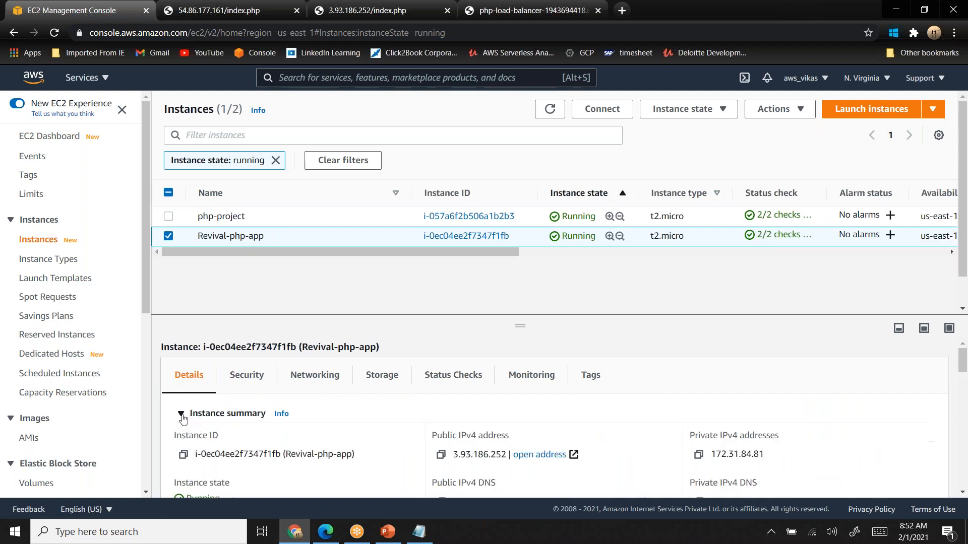
{"action": "left_click", "coordinate": [442, 455]}
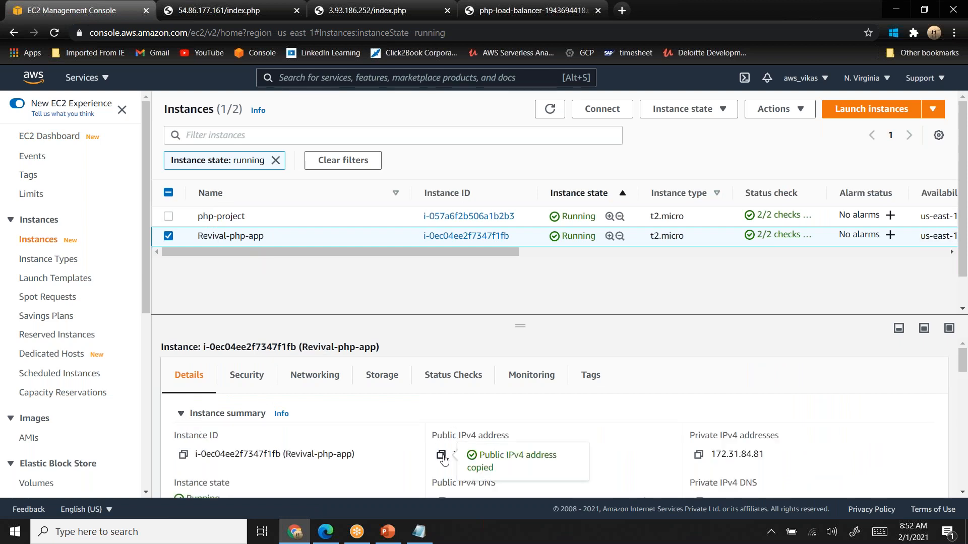
{"action": "left_click", "coordinate": [202, 537]}
{"action": "type", "text": "putty"}
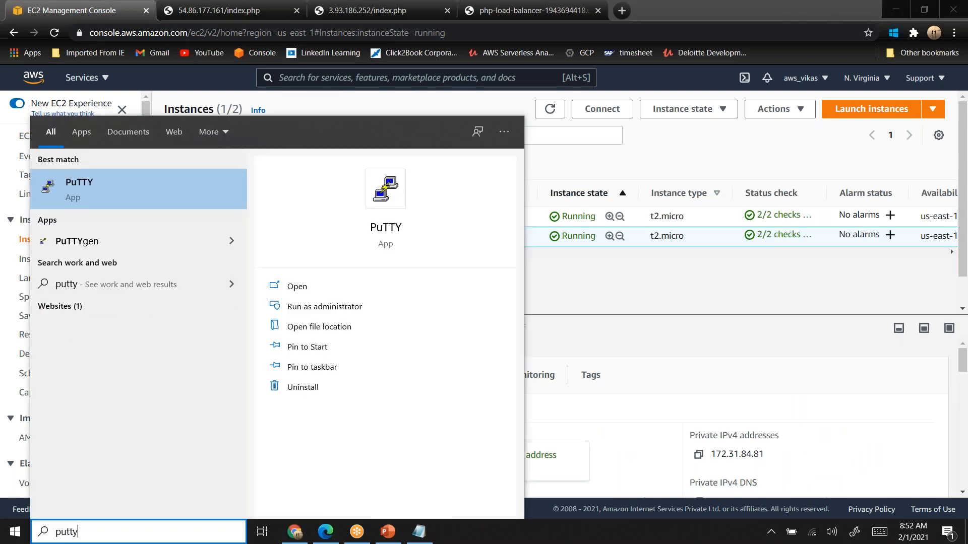
{"action": "key", "text": "Return"}
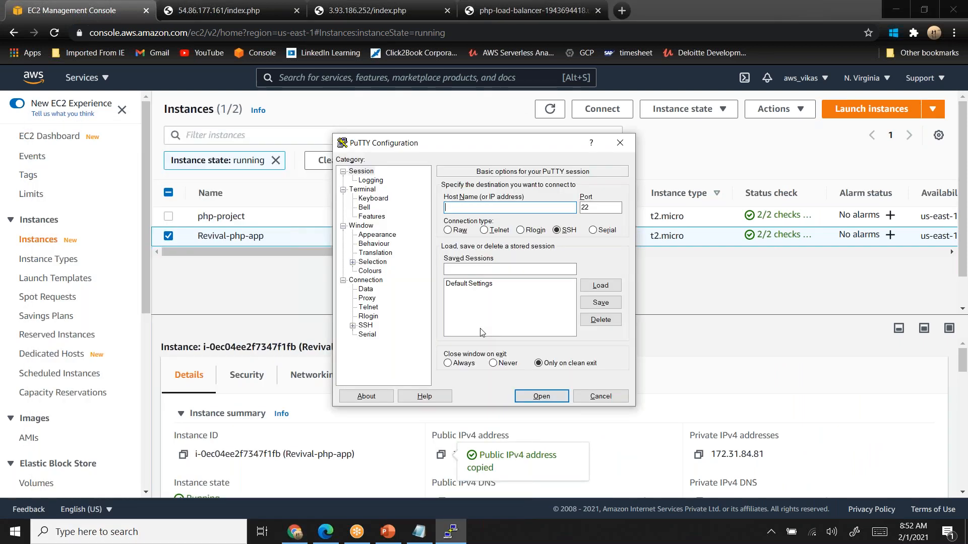
{"action": "type", "text": "ubuntu@"}
{"action": "key", "text": "ctrl+v"}
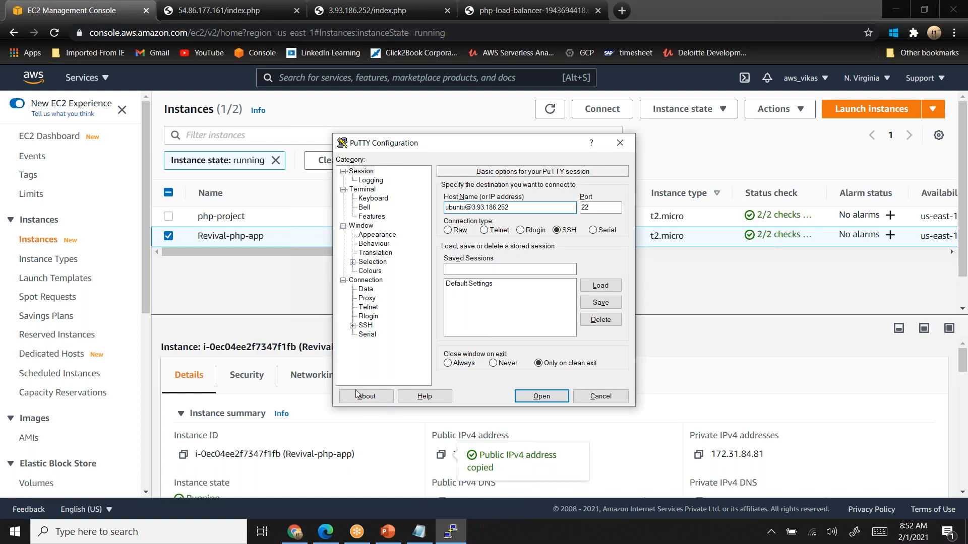
- Set the PuTTY terminal font size to 16 points
{"action": "left_click", "coordinate": [377, 234]}
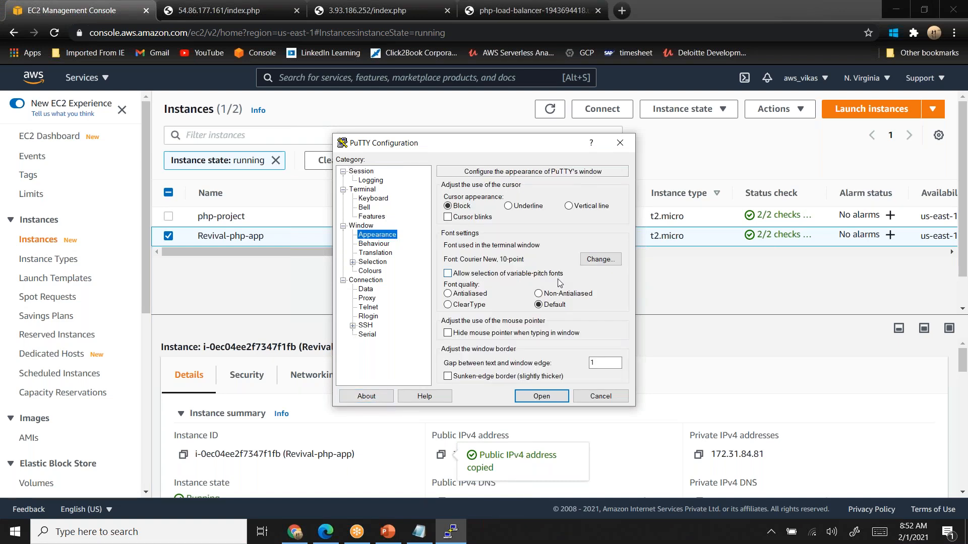
{"action": "left_click", "coordinate": [604, 264]}
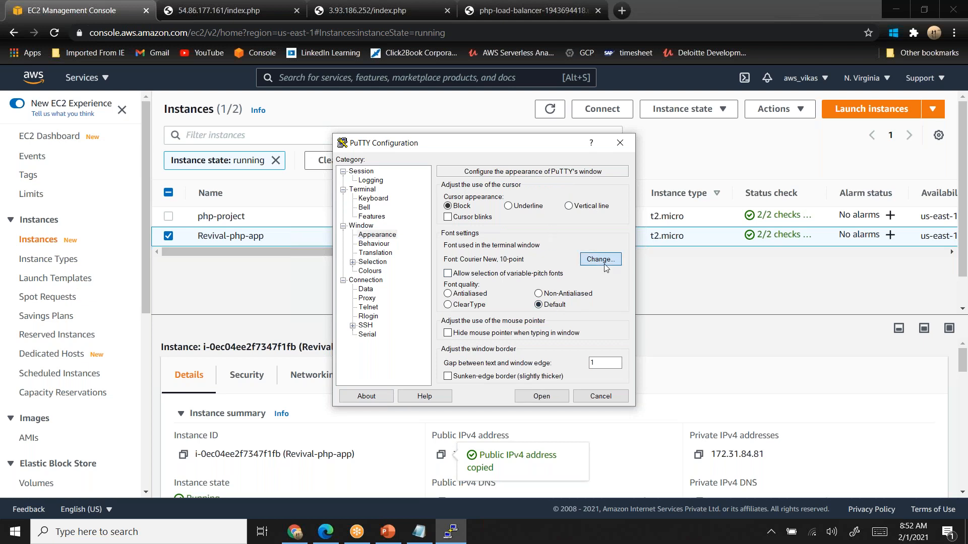
{"action": "left_click", "coordinate": [560, 300]}
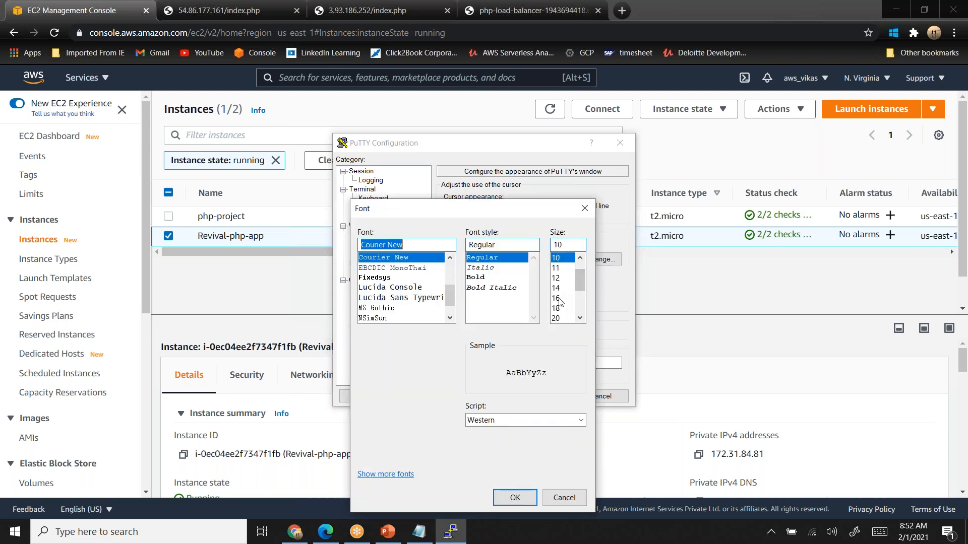
{"action": "left_click", "coordinate": [515, 497]}
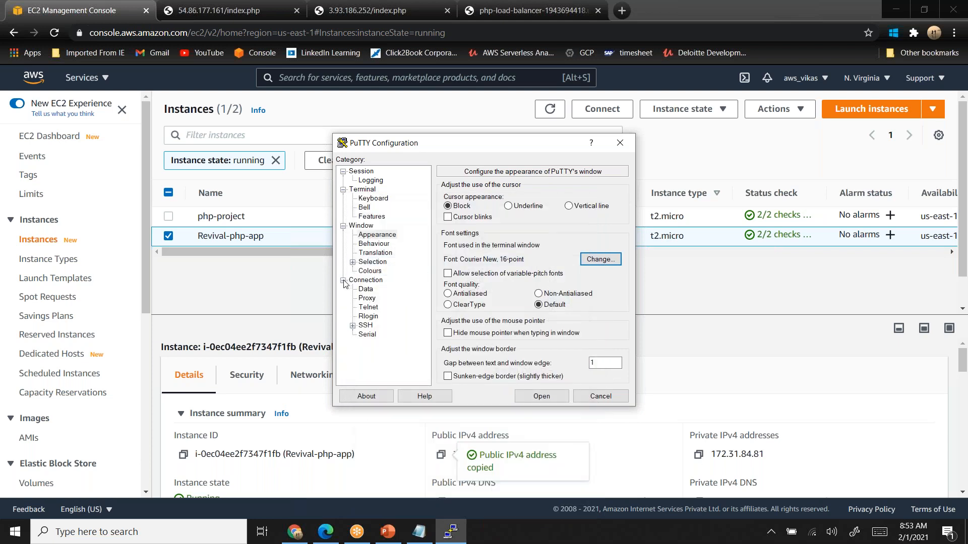
- Look up the instance's key name in the EC2 console and choose php-project-kp from Downloads as the SSH private key file
{"action": "left_click", "coordinate": [352, 325]}
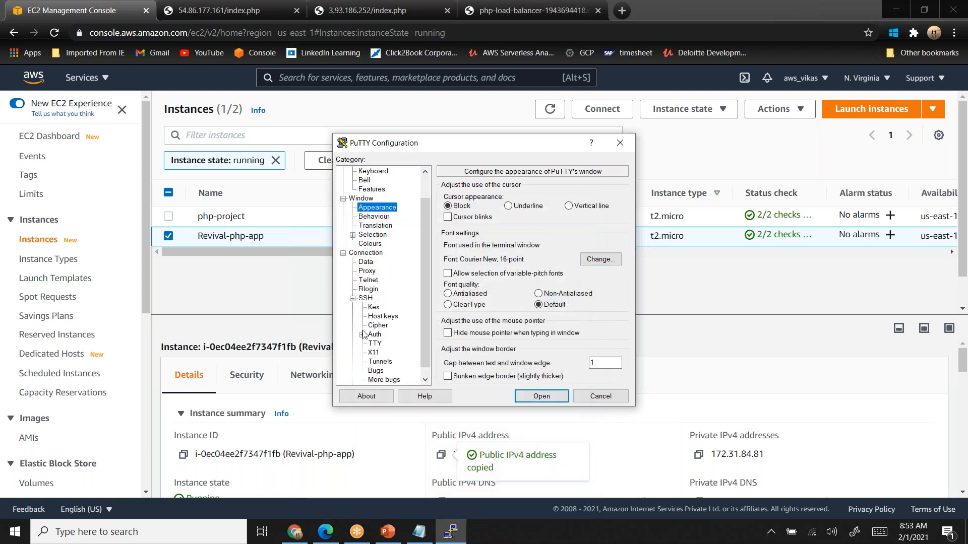
{"action": "left_click", "coordinate": [375, 335]}
{"action": "left_click", "coordinate": [589, 315]}
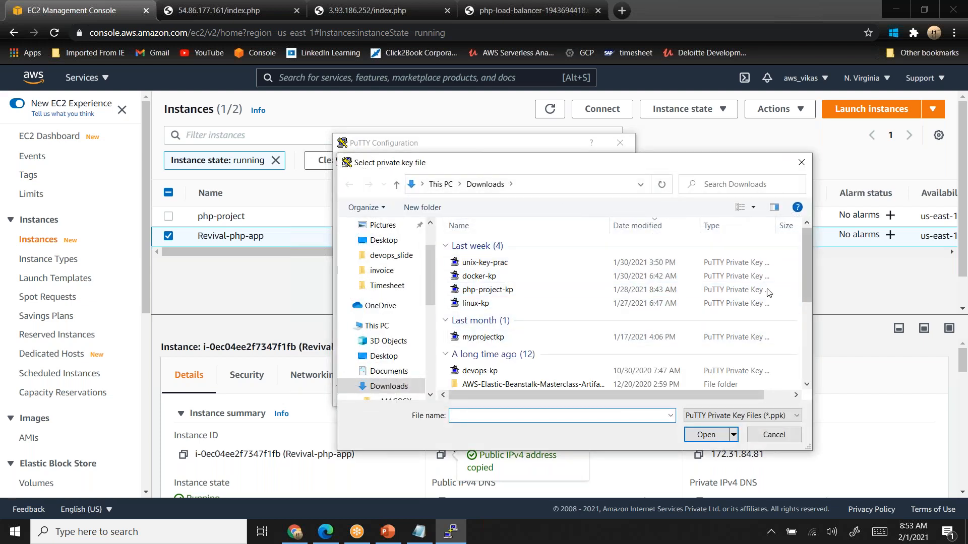
{"action": "left_click_drag", "start_coordinate": [327, 252], "coordinate": [710, 252]}
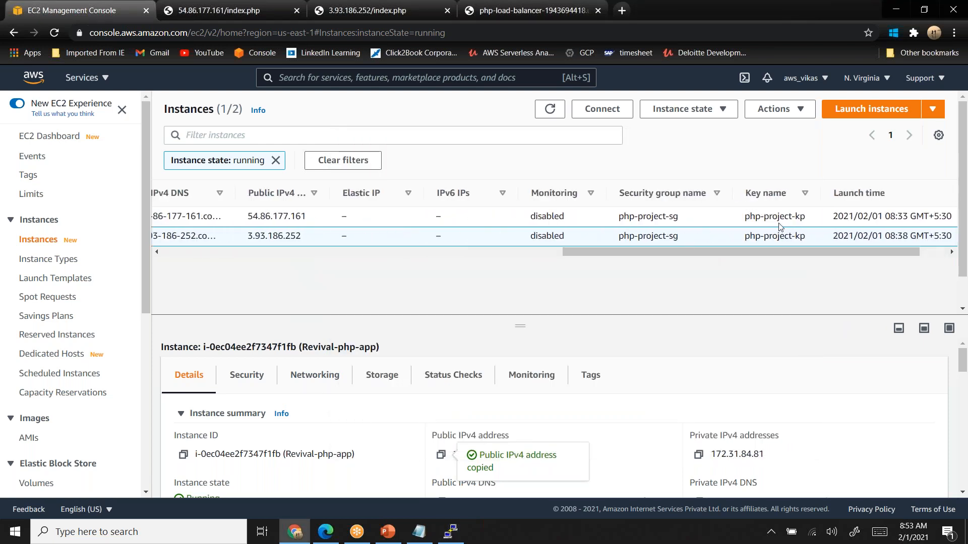
{"action": "key", "text": "alt+Tab"}
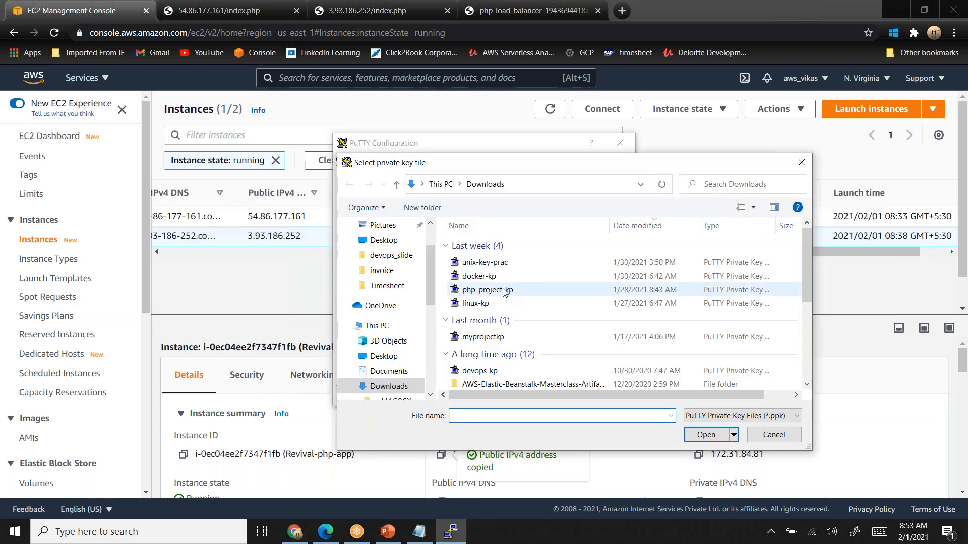
{"action": "left_click", "coordinate": [504, 290]}
{"action": "left_click", "coordinate": [702, 438]}
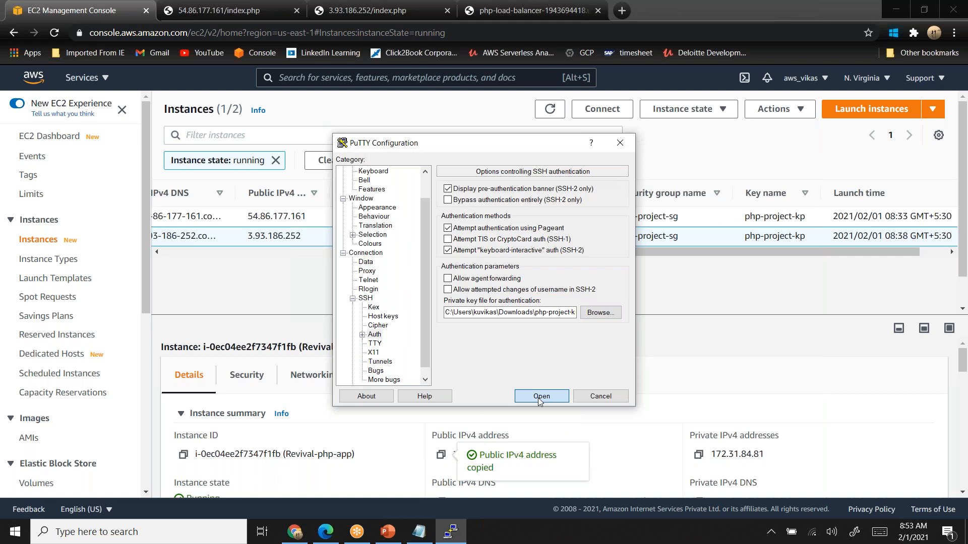
- Connect to the Revival-php-app instance over SSH, accept its host key and maximize the terminal window
{"action": "left_click", "coordinate": [540, 396]}
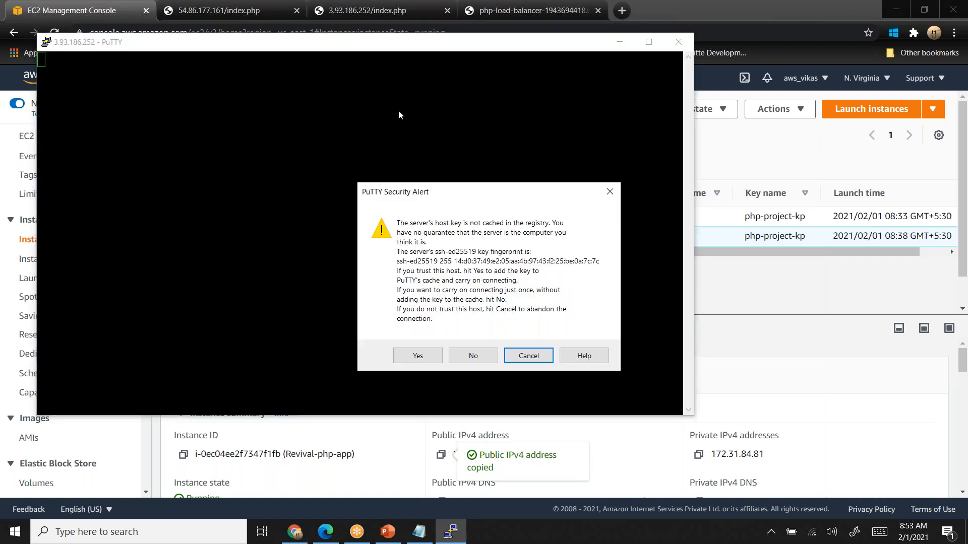
{"action": "left_click", "coordinate": [414, 356]}
{"action": "double_click", "coordinate": [363, 41]}
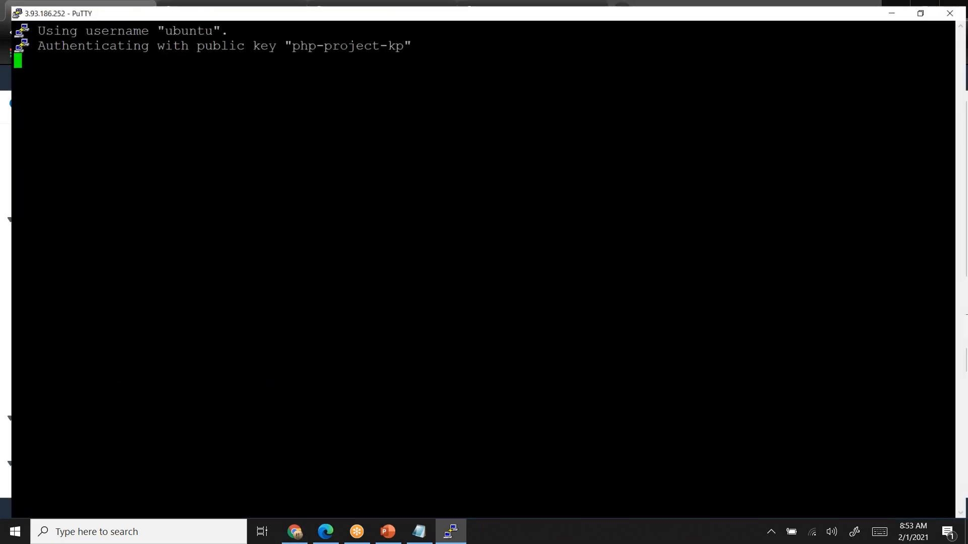
- Change to the /var/www/html directory and list its contents in long format
{"action": "type", "text": "cd "}
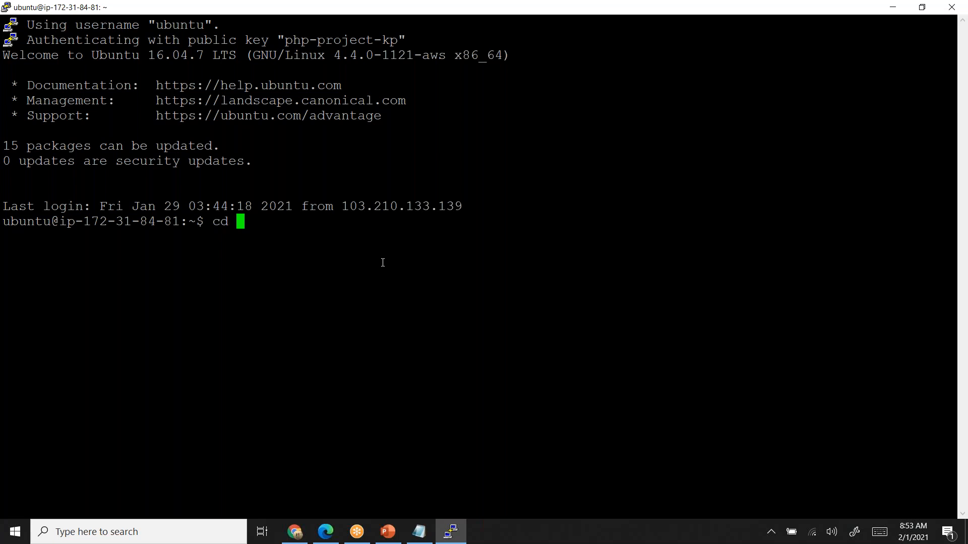
{"action": "type", "text": "/var/www/html"}
{"action": "key", "text": "Return"}
{"action": "type", "text": "ls -l"}
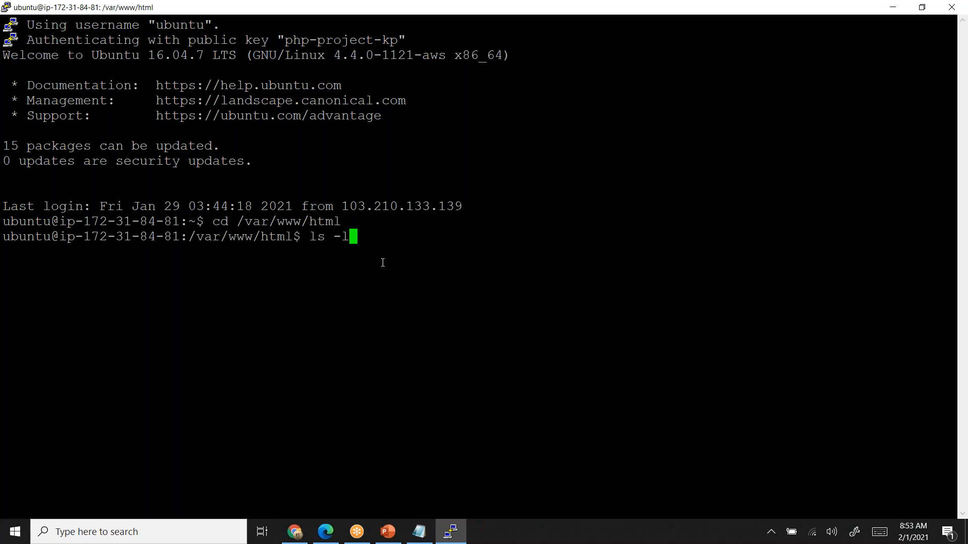
{"action": "key", "text": "Return"}
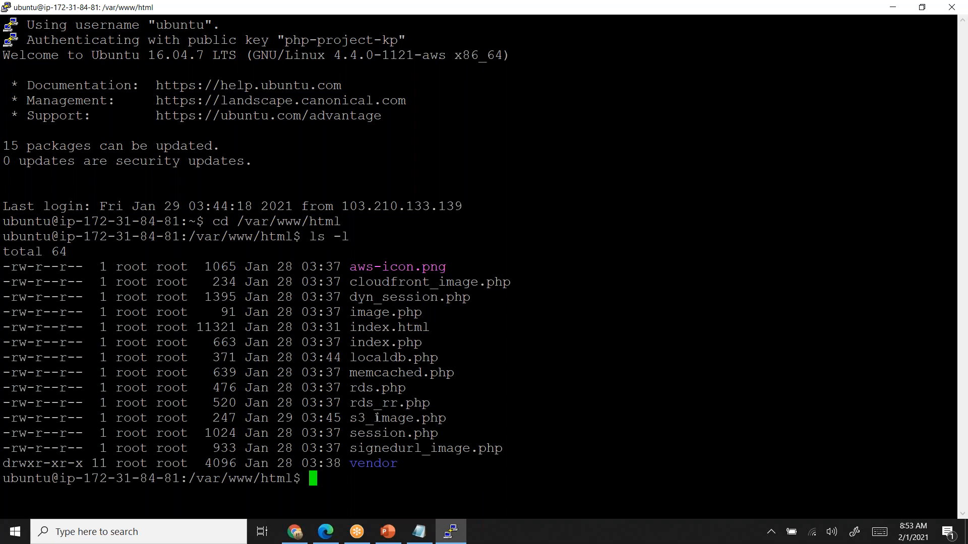
- Open session.php in the nano editor with sudo, reusing the file name from the directory listing
{"action": "double_click", "coordinate": [387, 433]}
{"action": "key", "text": "super+c"}
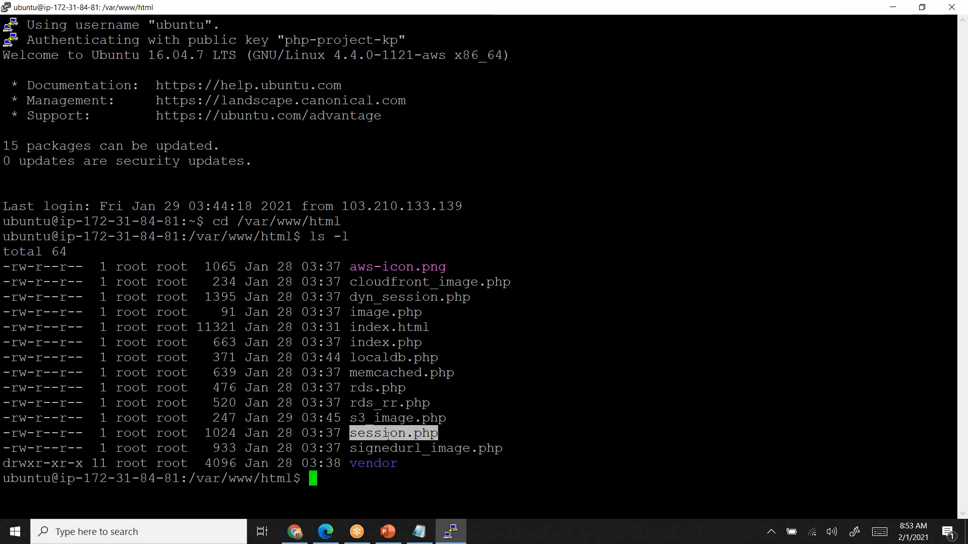
{"action": "type", "text": "su"}
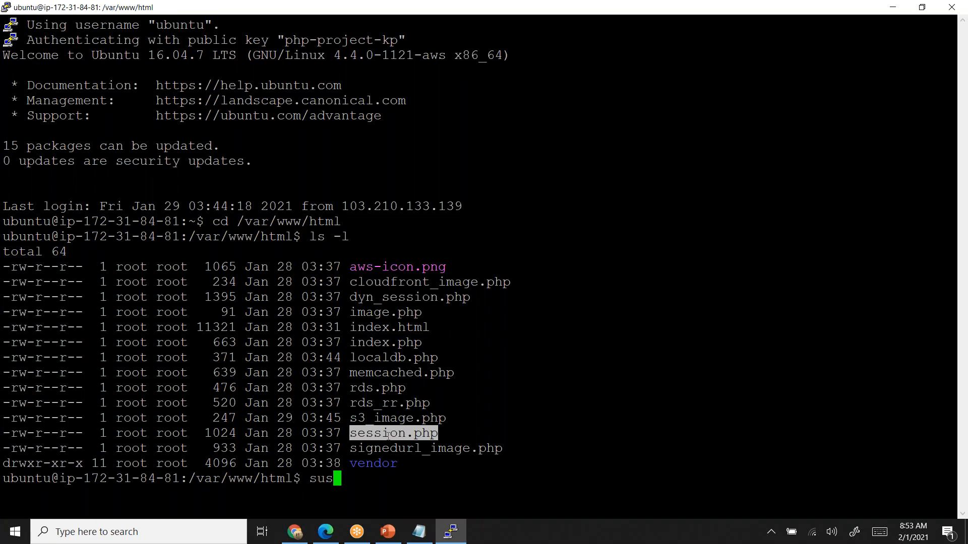
{"action": "type", "text": "do nano"}
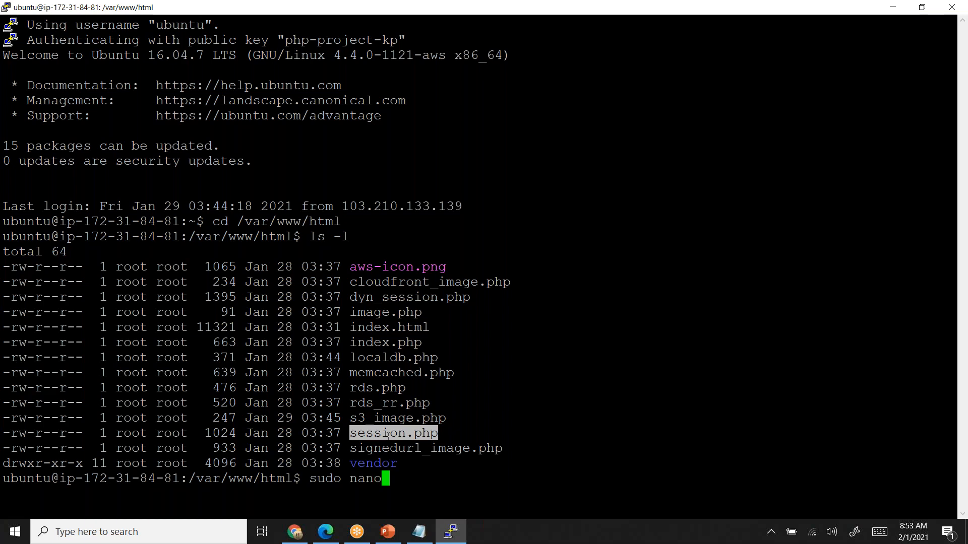
{"action": "right_click", "coordinate": [388, 436]}
{"action": "key", "text": "Return"}
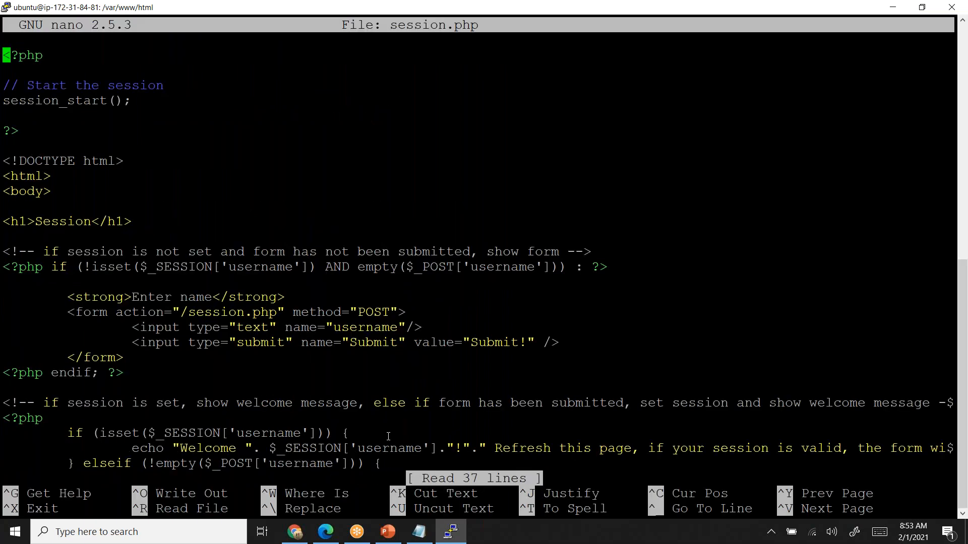
- Place the cursor right after the word Session in the h1 heading of session.php
{"action": "key", "text": "Down"}
{"action": "key", "text": "Down"}
{"action": "key", "text": "Down"}
{"action": "key", "text": "Down"}
{"action": "key", "text": "Down"}
{"action": "key", "text": "Down"}
{"action": "key", "text": "Down"}
{"action": "key", "text": "Down"}
{"action": "key", "text": "Down"}
{"action": "key", "text": "Down"}
{"action": "key", "text": "Down"}
{"action": "key", "text": "Right"}
{"action": "key", "text": "Right"}
{"action": "key", "text": "Right"}
{"action": "key", "text": "Right"}
{"action": "key", "text": "Right"}
{"action": "key", "text": "Right"}
{"action": "key", "text": "Right"}
{"action": "key", "text": "Right"}
{"action": "key", "text": "Right"}
{"action": "key", "text": "Right"}
{"action": "key", "text": "Right"}
{"action": "type", "text": "-"}
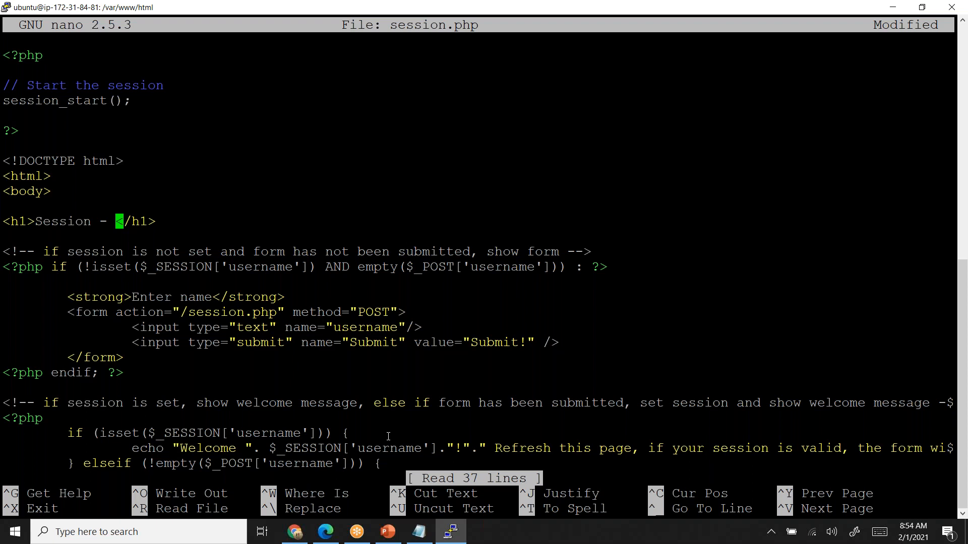
{"action": "type", "text": "main"}
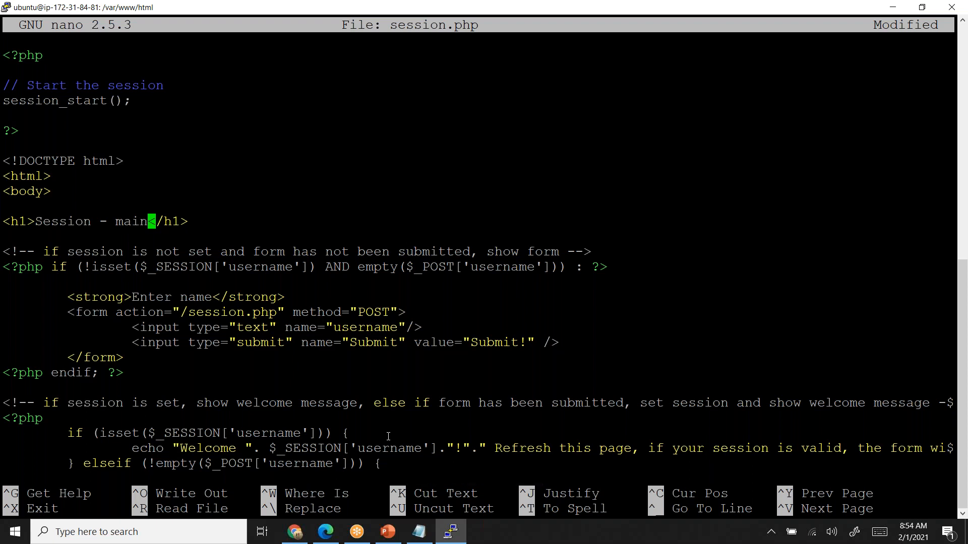
{"action": "key", "text": "BackSpace"}
{"action": "key", "text": "BackSpace"}
{"action": "key", "text": "BackSpace"}
{"action": "key", "text": "BackSpace"}
{"action": "key", "text": "BackSpace"}
{"action": "key", "text": "BackSpace"}
{"action": "key", "text": "BackSpace"}
{"action": "key", "text": "BackSpace"}
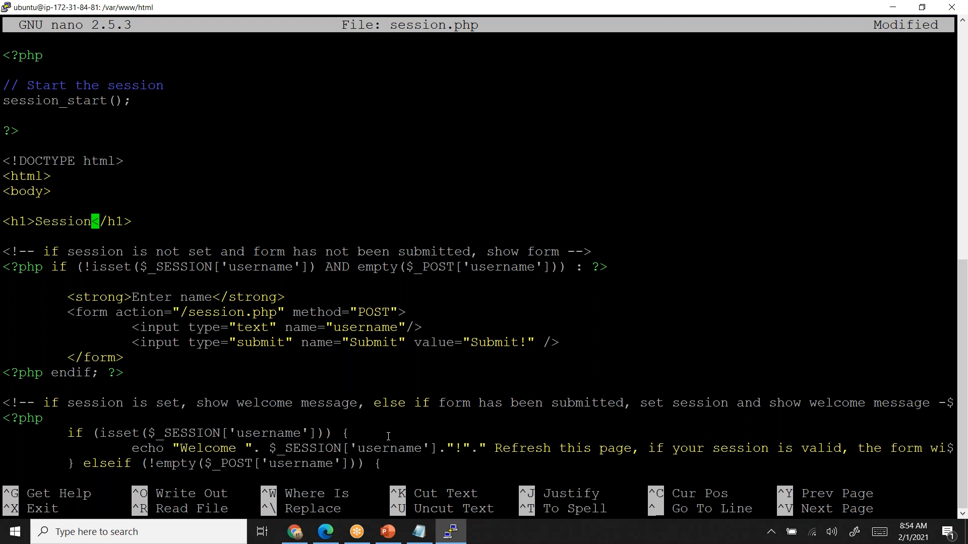
- Append -3.93.186.252 to the Session heading, then save session.php under the same name and exit nano
{"action": "type", "text": "-"}
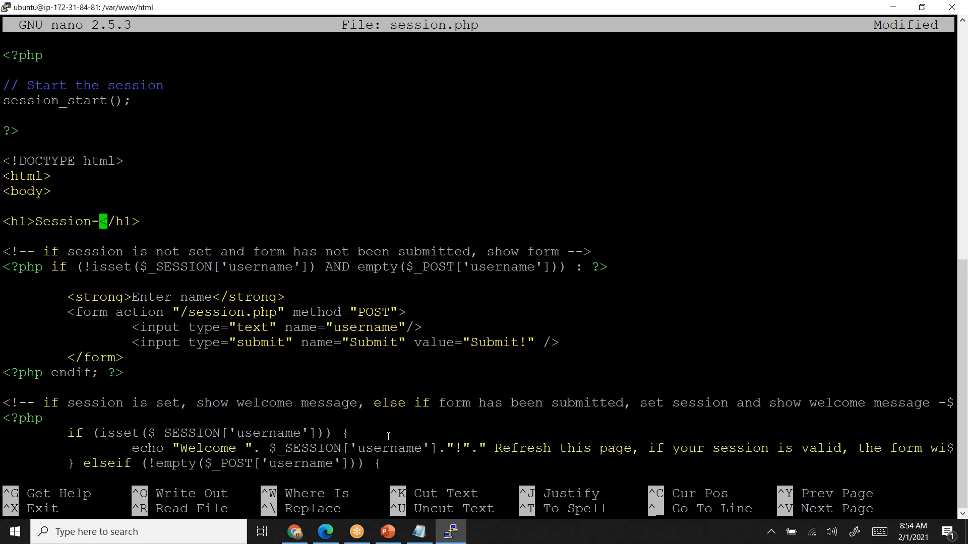
{"action": "key", "text": "alt+Tab"}
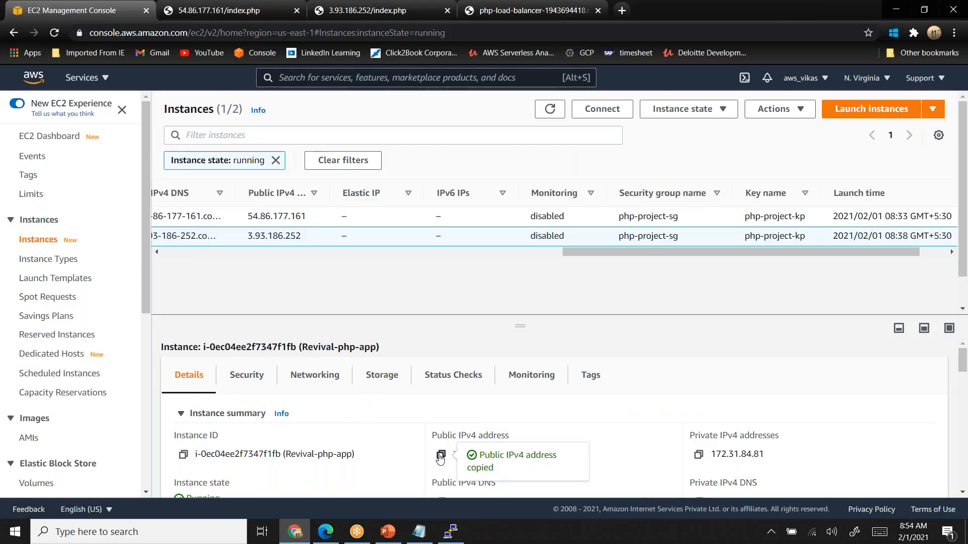
{"action": "key", "text": "alt+Tab"}
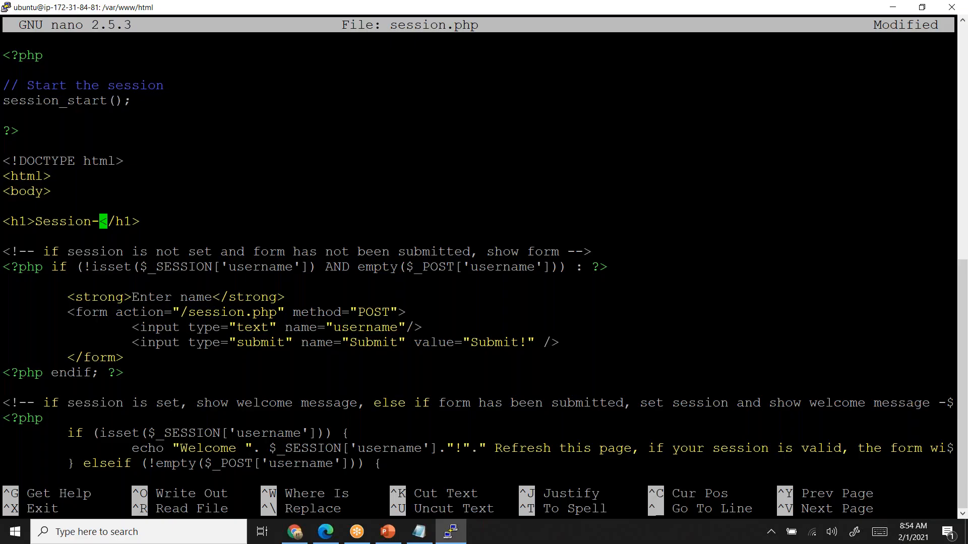
{"action": "type", "text": "3.93.186.252"}
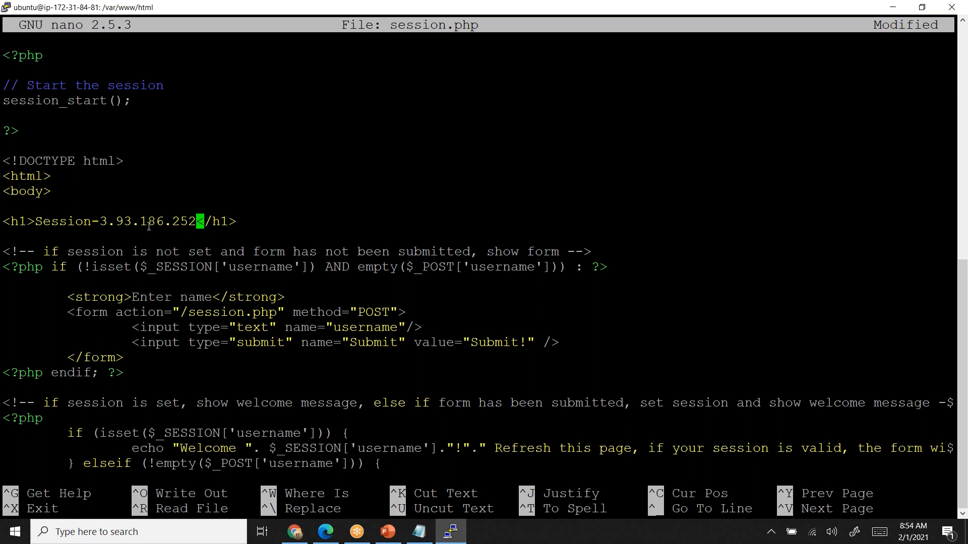
{"action": "key", "text": "ctrl+x"}
{"action": "key", "text": "y"}
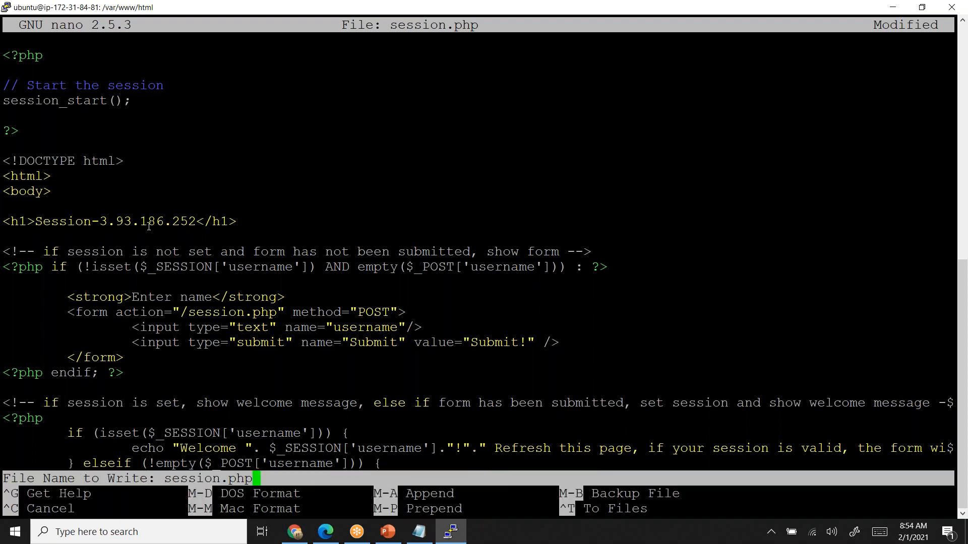
{"action": "key", "text": "Return"}
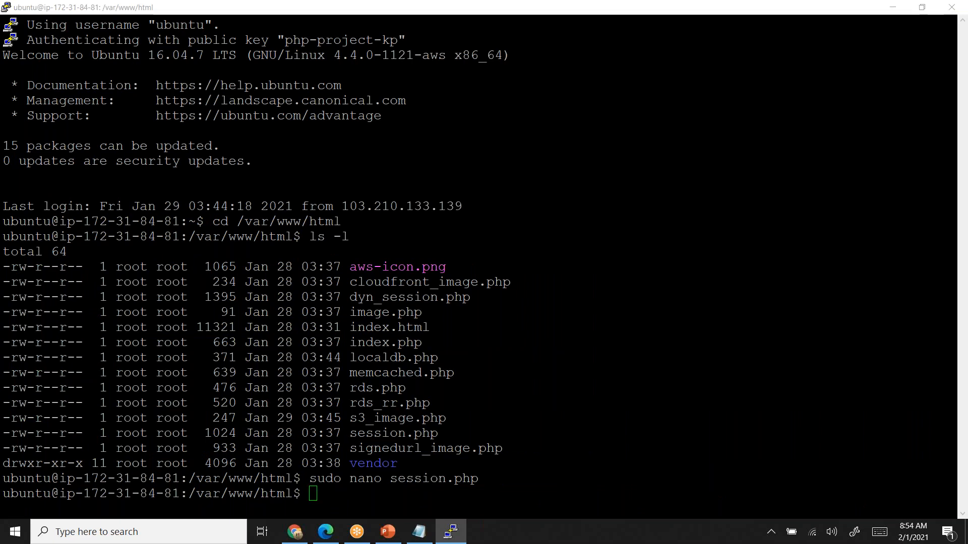
- Switch to the EC2 console in Chrome and view the public IPv4 details of the running instances
{"action": "key", "text": "alt+Tab"}
{"action": "scroll", "coordinate": [407, 316], "scroll_direction": "left", "scroll_amount": 15}
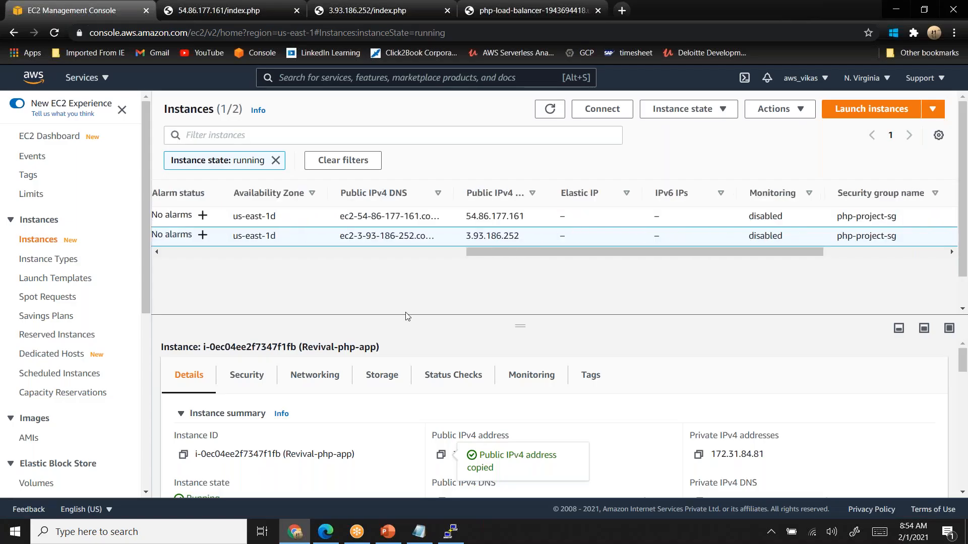
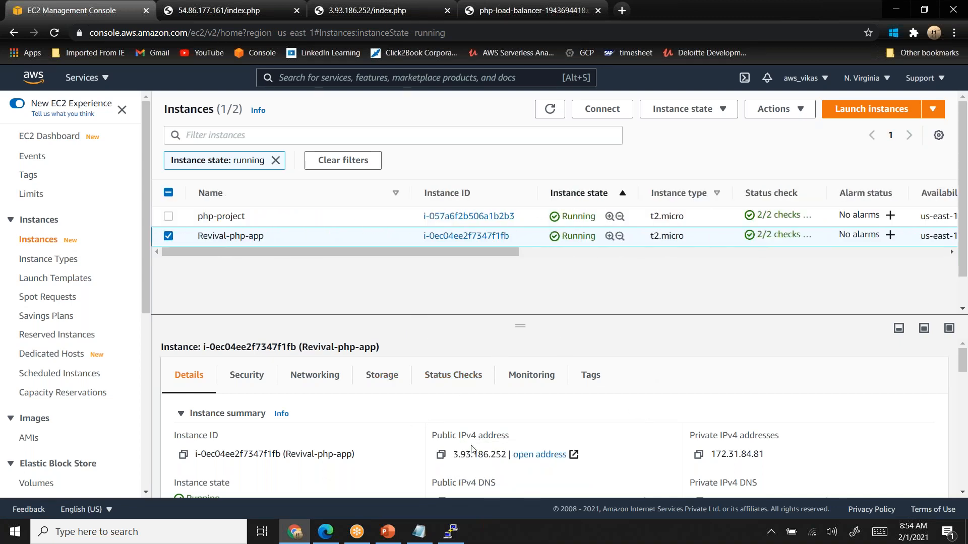
- Select only the php-project instance in the list of running instances
{"action": "left_click", "coordinate": [169, 217]}
{"action": "left_click", "coordinate": [168, 237]}
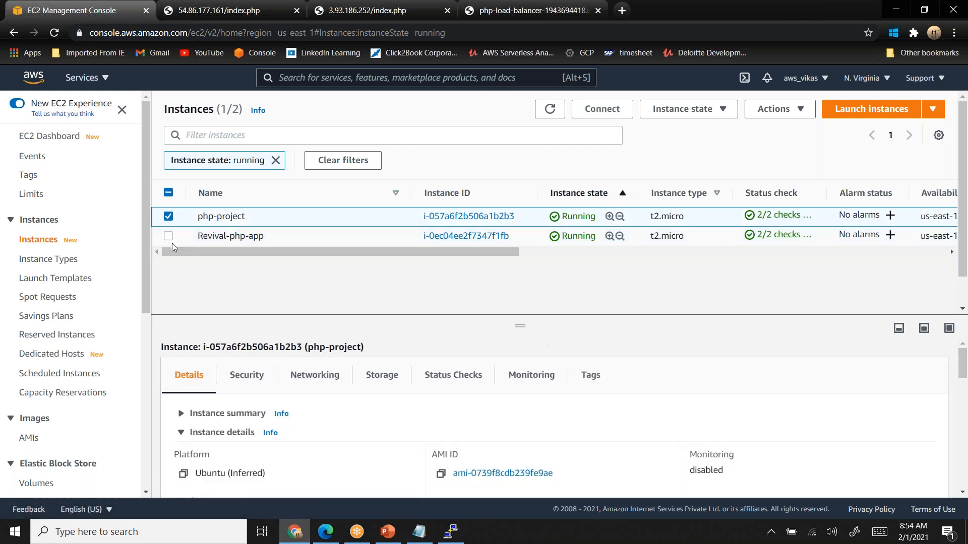
{"action": "key", "text": "alt+Tab"}
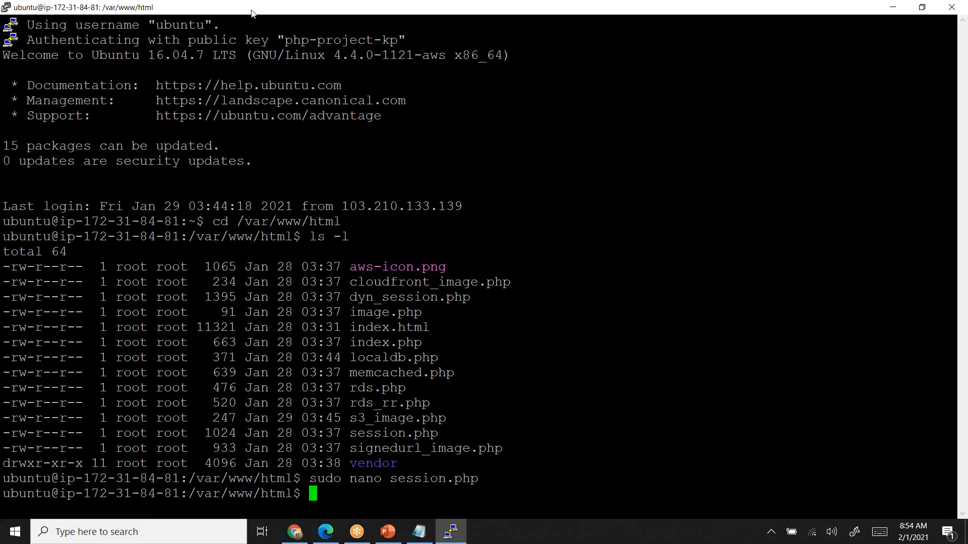
{"action": "right_click", "coordinate": [251, 13]}
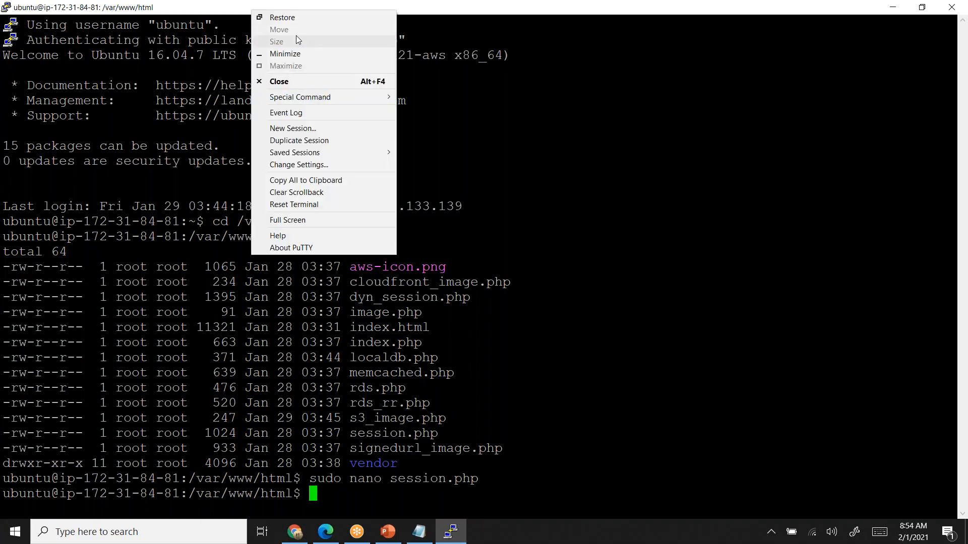
{"action": "left_click", "coordinate": [296, 128]}
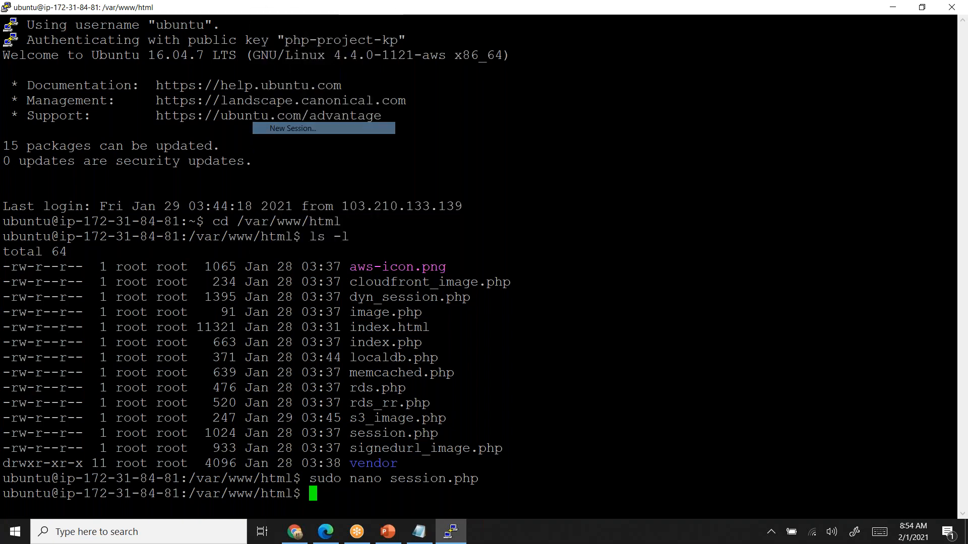
{"action": "type", "text": "ubunt"}
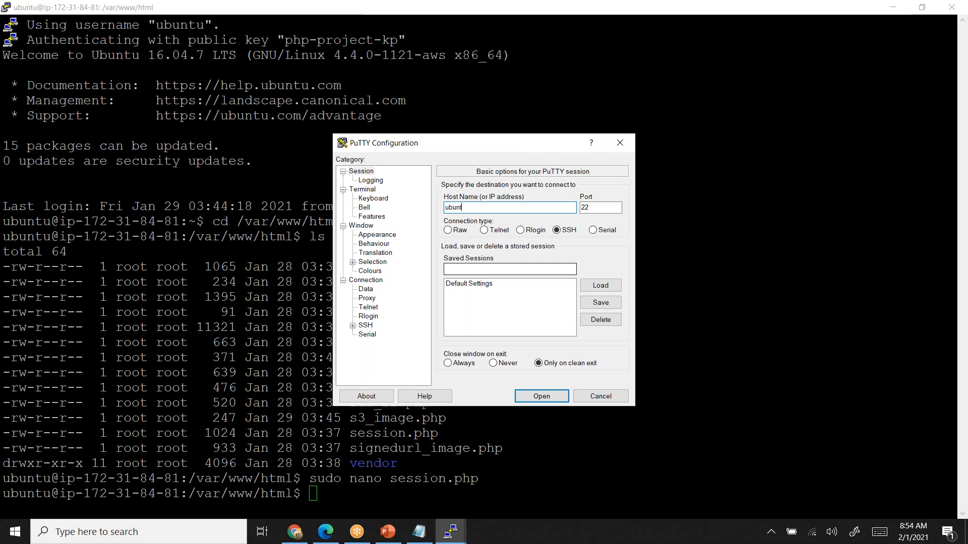
{"action": "type", "text": "u@"}
{"action": "type", "text": "3.93.186.252"}
{"action": "left_click", "coordinate": [592, 286]}
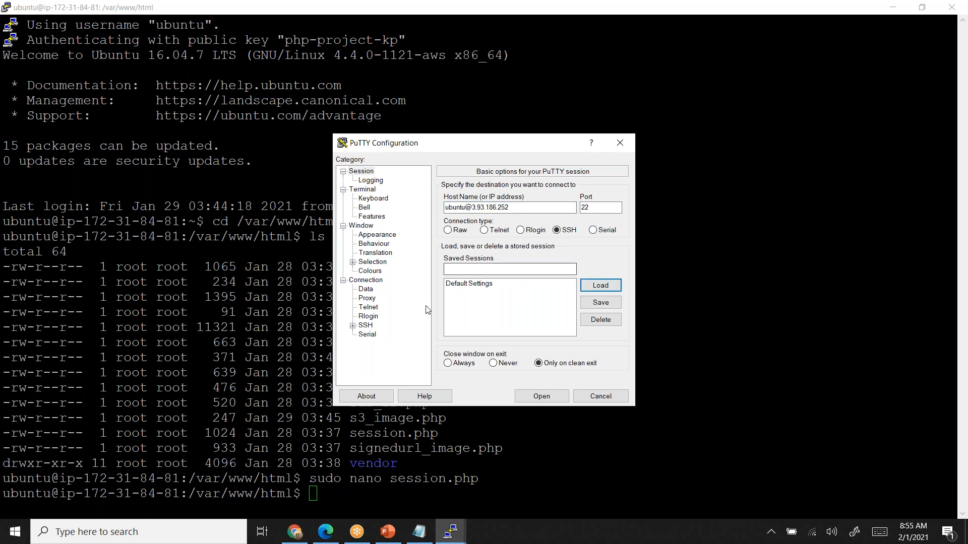
- Use the php-project-kp private key for SSH authentication, open the connection and maximize the new terminal window
{"action": "left_click", "coordinate": [354, 325]}
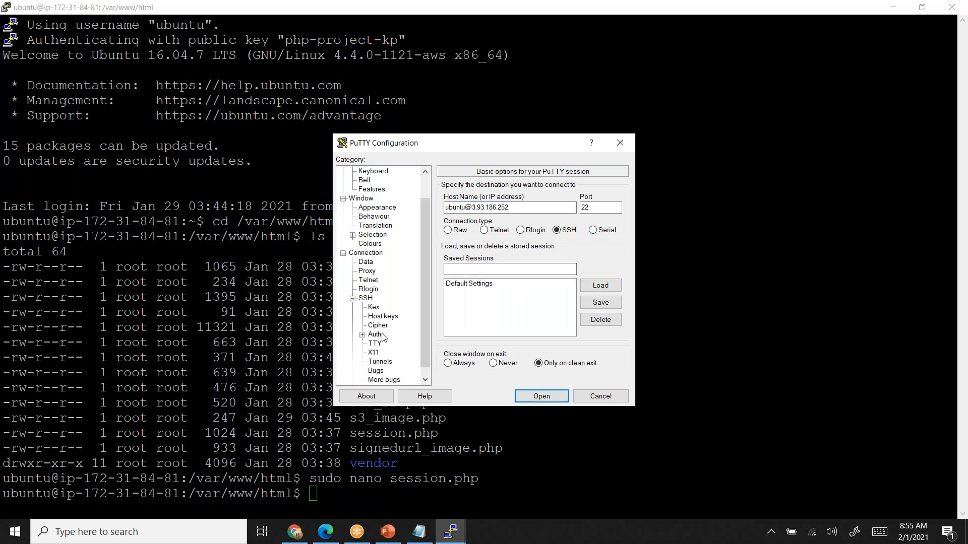
{"action": "left_click", "coordinate": [382, 336]}
{"action": "left_click", "coordinate": [594, 316]}
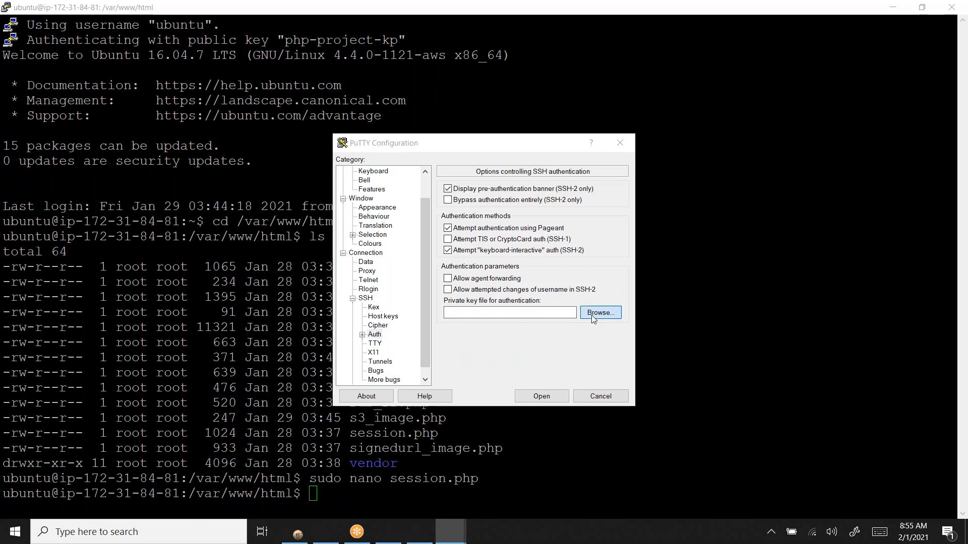
{"action": "double_click", "coordinate": [490, 295]}
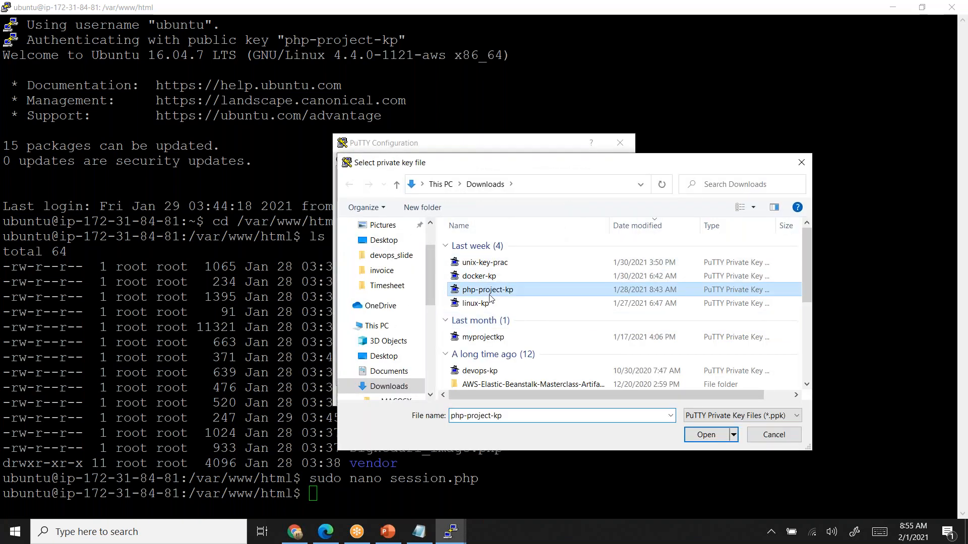
{"action": "left_click", "coordinate": [552, 395]}
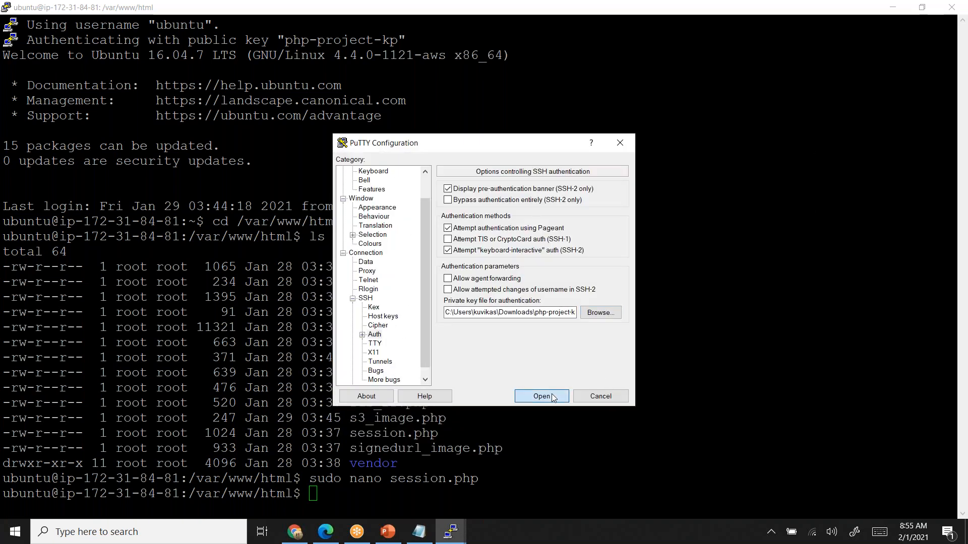
{"action": "double_click", "coordinate": [332, 59]}
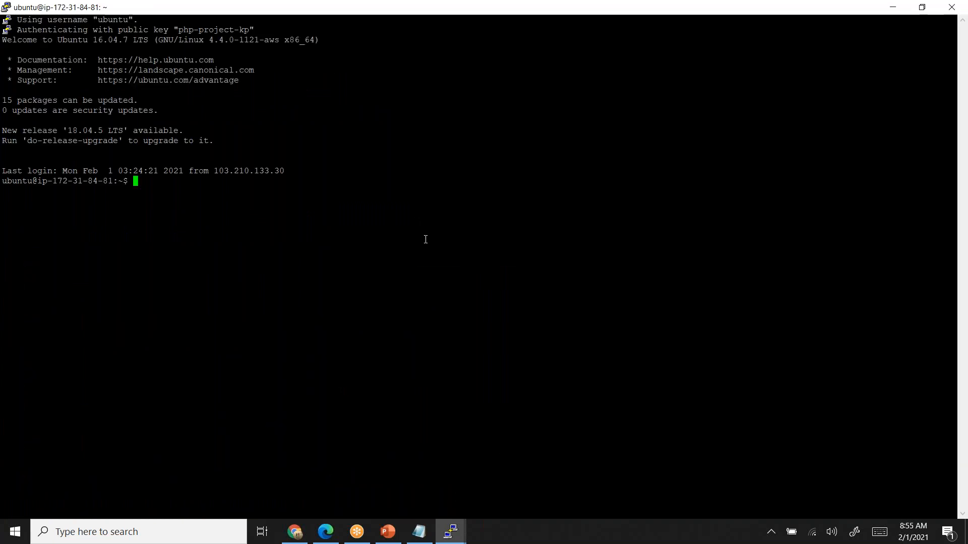
- Change to the /var/www/html directory and list its files in long format
{"action": "type", "text": "cd /"}
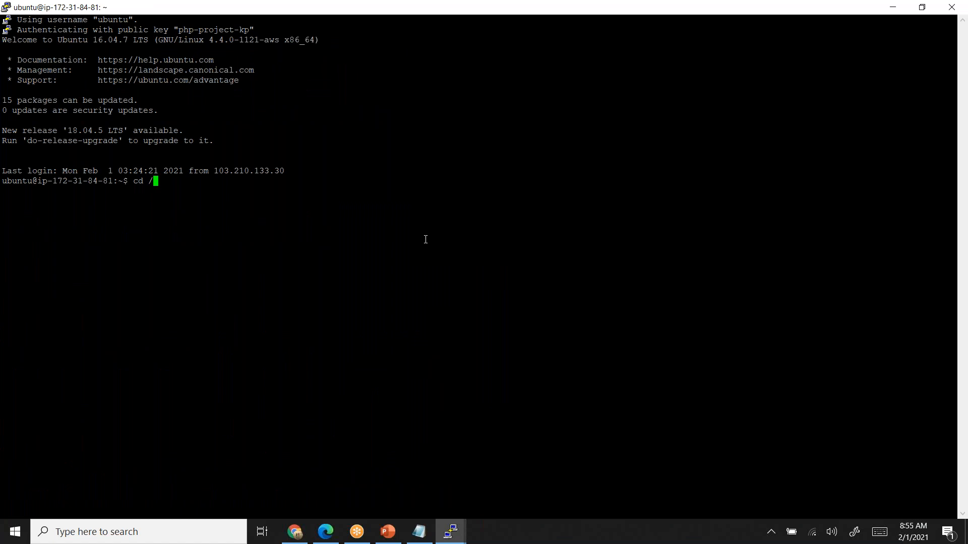
{"action": "type", "text": "var/www/"}
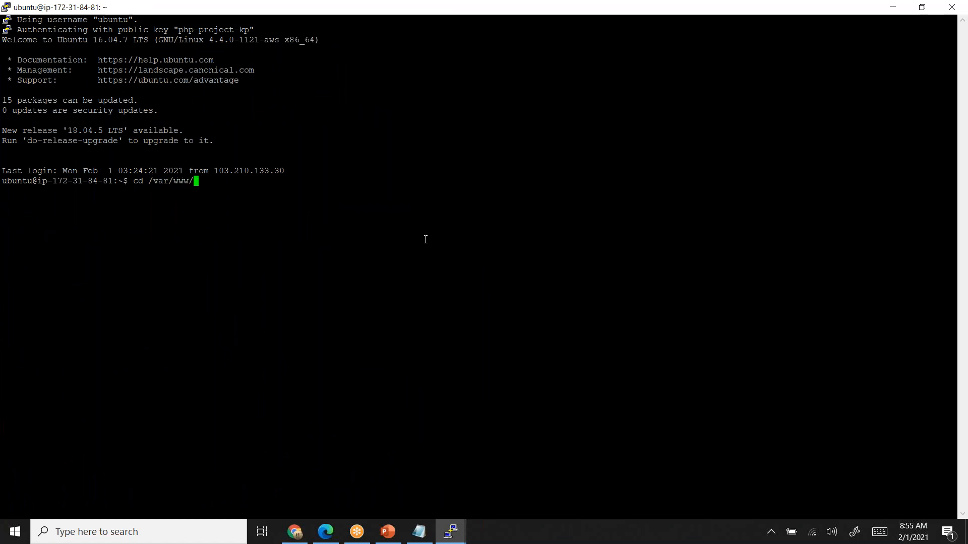
{"action": "type", "text": "html"}
{"action": "key", "text": "Return"}
{"action": "type", "text": "ls -l"}
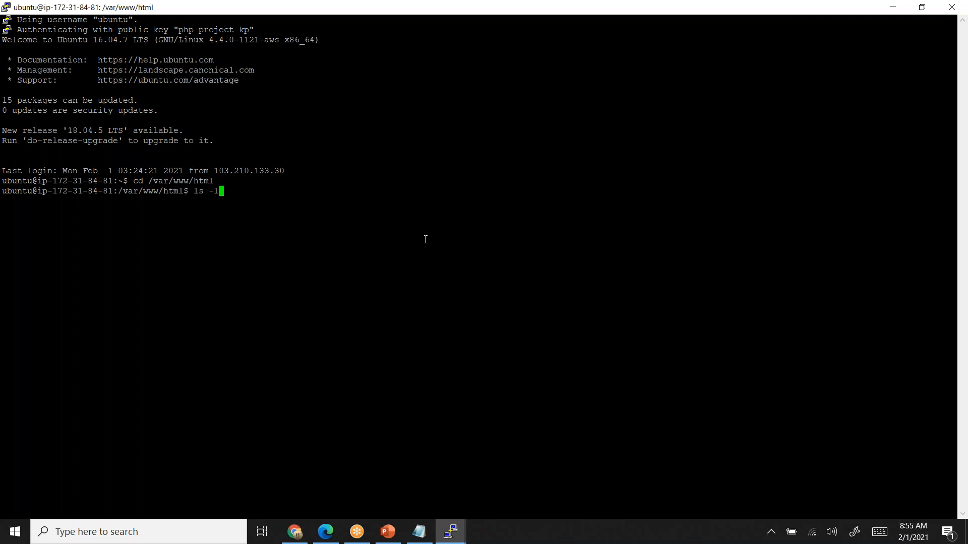
{"action": "key", "text": "Return"}
- Open session.php in the nano editor with sudo
{"action": "type", "text": "nano"}
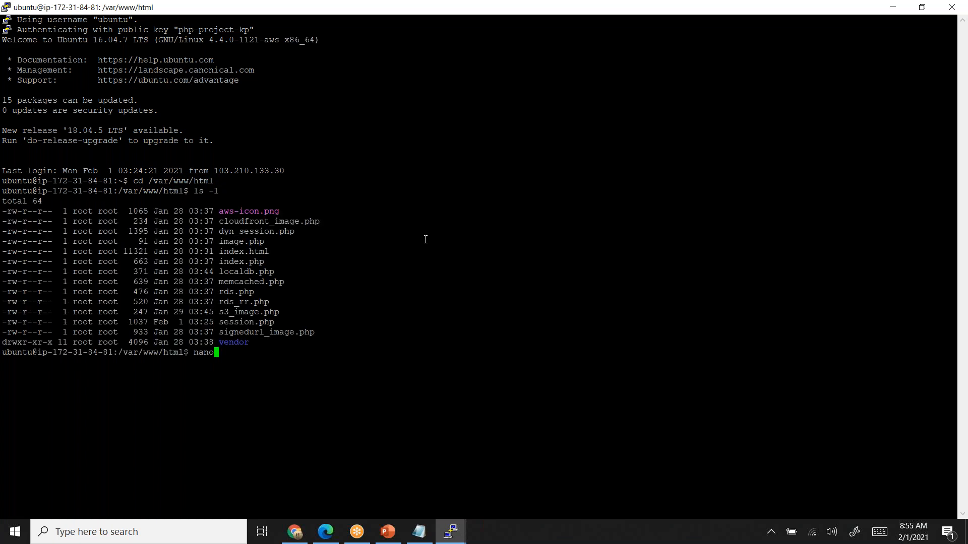
{"action": "key", "text": "BackSpace"}
{"action": "key", "text": "Home"}
{"action": "type", "text": "sudo"}
{"action": "key", "text": "Right"}
{"action": "key", "text": "End"}
{"action": "type", "text": "sess"}
{"action": "key", "text": "Tab"}
{"action": "key", "text": "Return"}
- Edit the IP address after Session in the h1 heading so that it reads Session-3.93.186.252
{"action": "key", "text": "Down"}
{"action": "key", "text": "Down"}
{"action": "key", "text": "Down"}
{"action": "key", "text": "Down"}
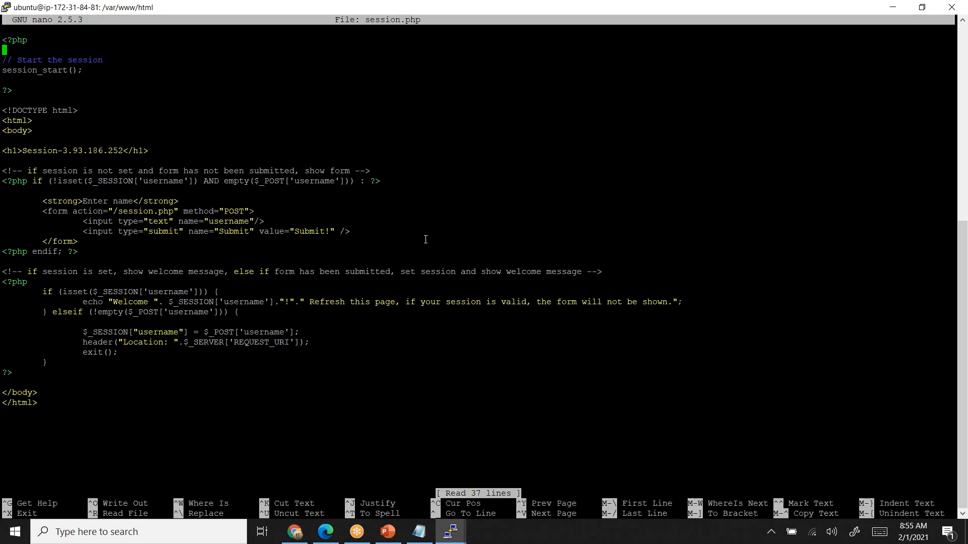
{"action": "key", "text": "Down"}
{"action": "key", "text": "alt+Tab"}
{"action": "key", "text": "Down"}
{"action": "key", "text": "Down"}
{"action": "key", "text": "Down"}
{"action": "key", "text": "Down"}
{"action": "key", "text": "Down"}
{"action": "key", "text": "Down"}
{"action": "key", "text": "Right"}
{"action": "key", "text": "Right"}
{"action": "key", "text": "Right"}
{"action": "key", "text": "Right"}
{"action": "key", "text": "Right"}
{"action": "key", "text": "Right"}
{"action": "key", "text": "Right"}
{"action": "key", "text": "Right"}
{"action": "key", "text": "Right"}
{"action": "key", "text": "Right"}
{"action": "key", "text": "Right"}
{"action": "key", "text": "Right"}
{"action": "right_click", "coordinate": [88, 145]}
{"action": "key", "text": "Delete"}
{"action": "key", "text": "Delete"}
{"action": "key", "text": "Delete"}
{"action": "key", "text": "Delete"}
{"action": "key", "text": "Delete"}
{"action": "key", "text": "Delete"}
{"action": "key", "text": "Delete"}
{"action": "key", "text": "Delete"}
{"action": "key", "text": "Delete"}
{"action": "key", "text": "Delete"}
{"action": "key", "text": "Delete"}
{"action": "key", "text": "Delete"}
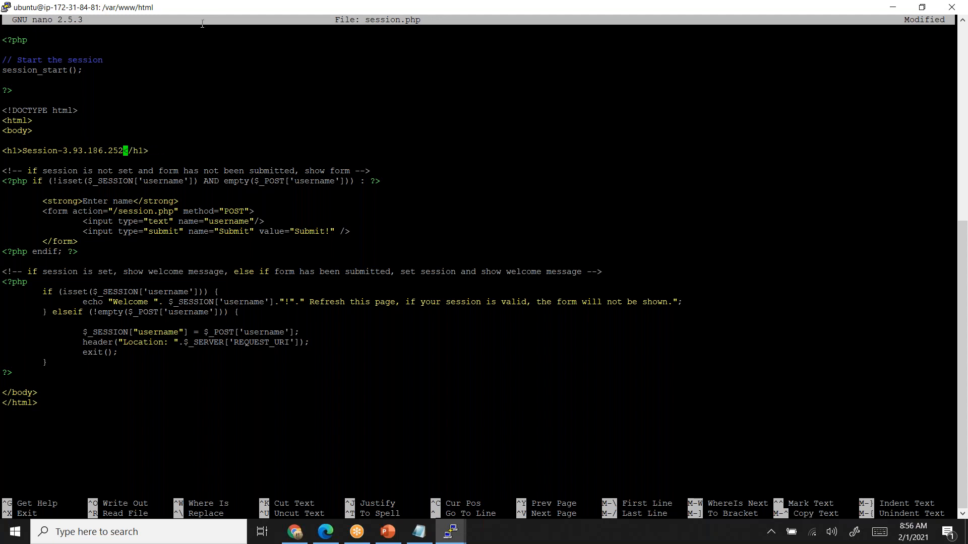
- Save session.php under the same name and exit nano
{"action": "key", "text": "ctrl+x"}
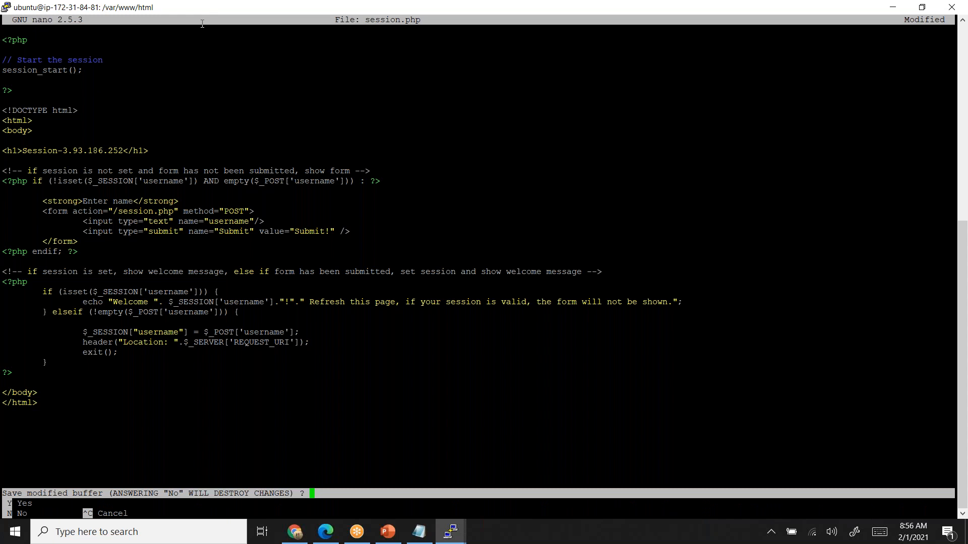
{"action": "key", "text": "y"}
{"action": "key", "text": "Return"}
- Exit the current SSH session, then close the other open PuTTY session as well
{"action": "key", "text": "Return"}
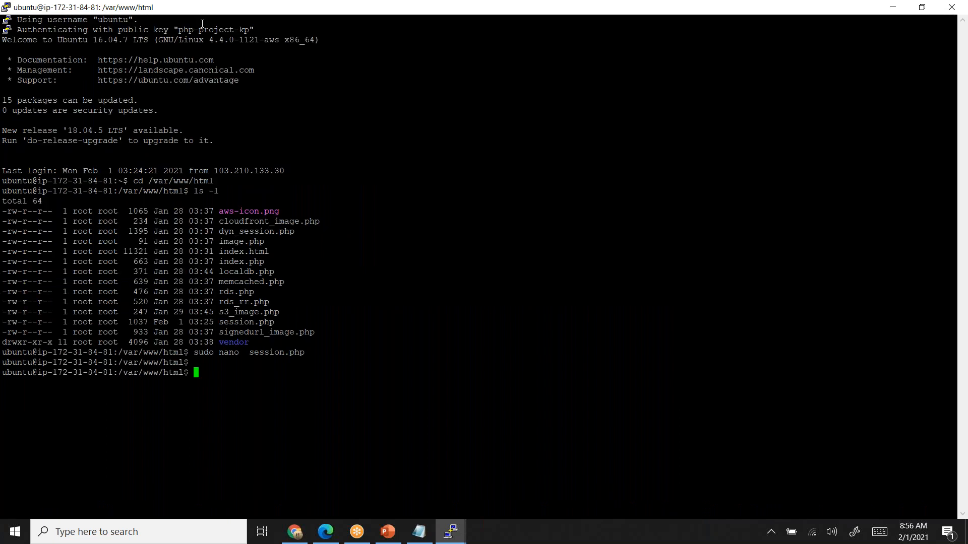
{"action": "type", "text": "exit"}
{"action": "key", "text": "Return"}
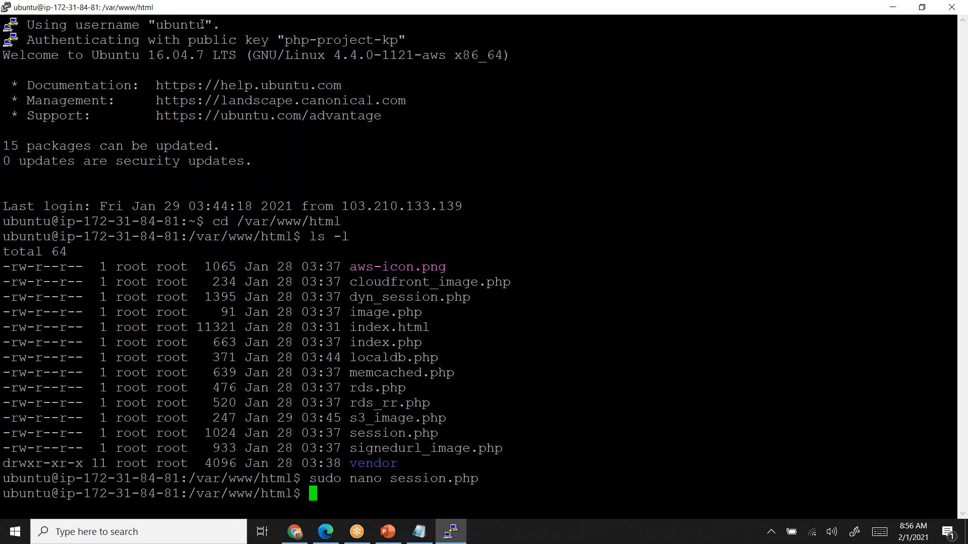
{"action": "right_click", "coordinate": [177, 12]}
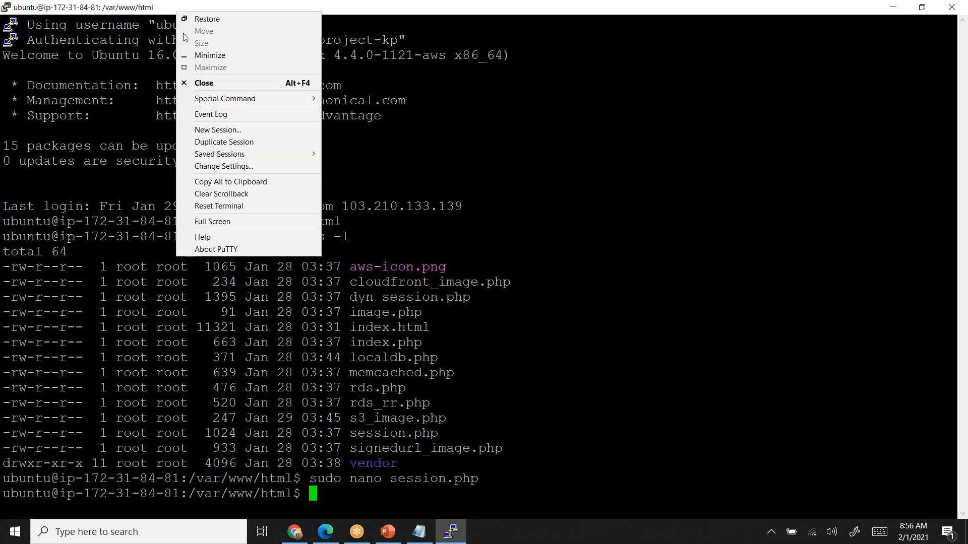
{"action": "left_click", "coordinate": [199, 84]}
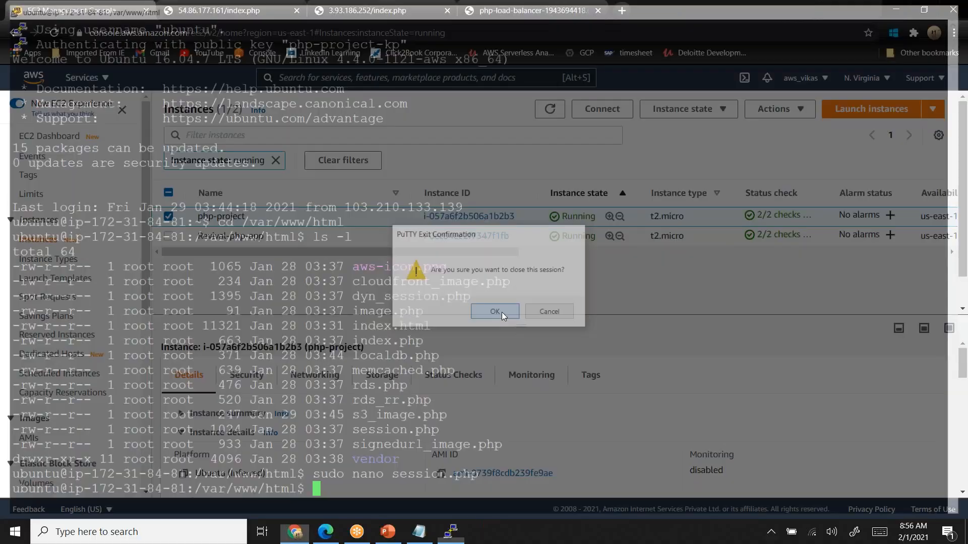
{"action": "left_click", "coordinate": [495, 312]}
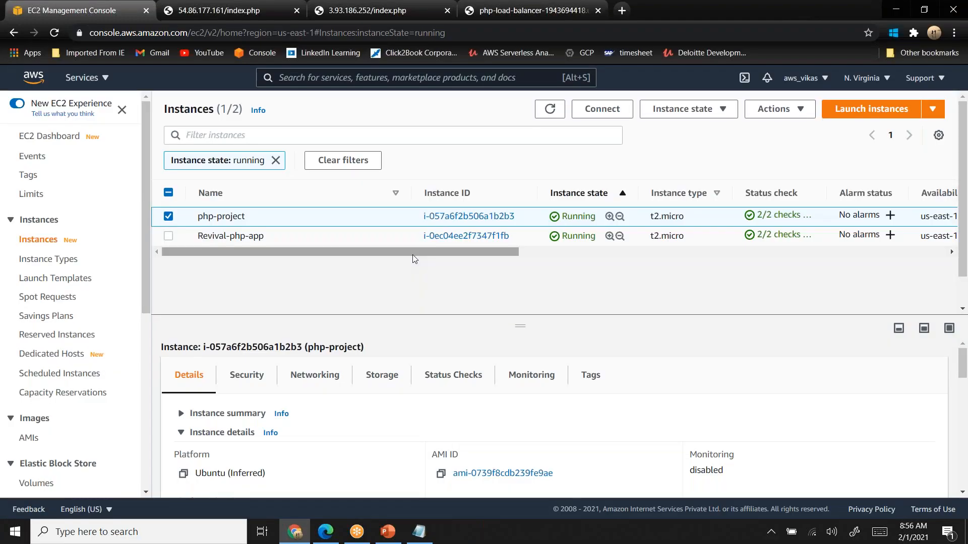
- Expand the instance summary of php-project and copy its public IPv4 address
{"action": "left_click", "coordinate": [182, 417]}
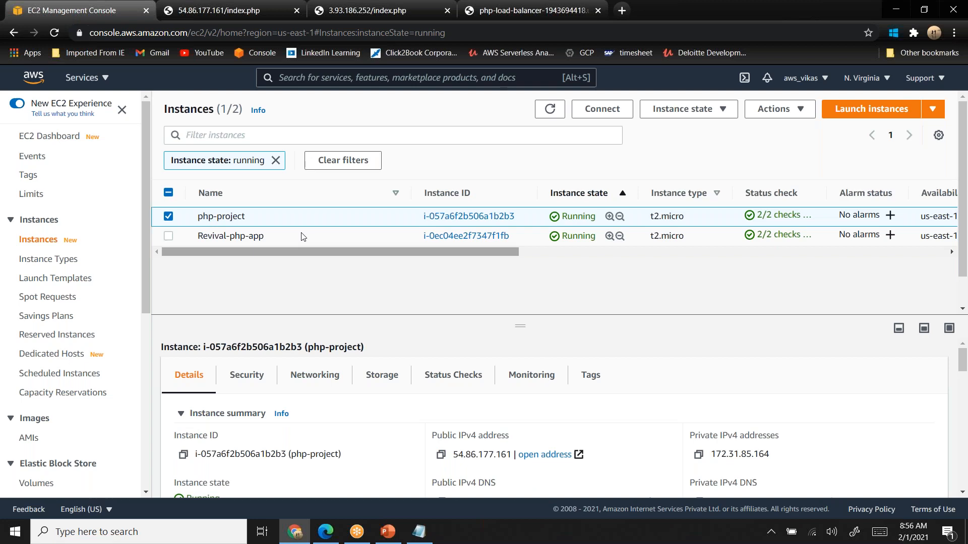
{"action": "left_click", "coordinate": [440, 454]}
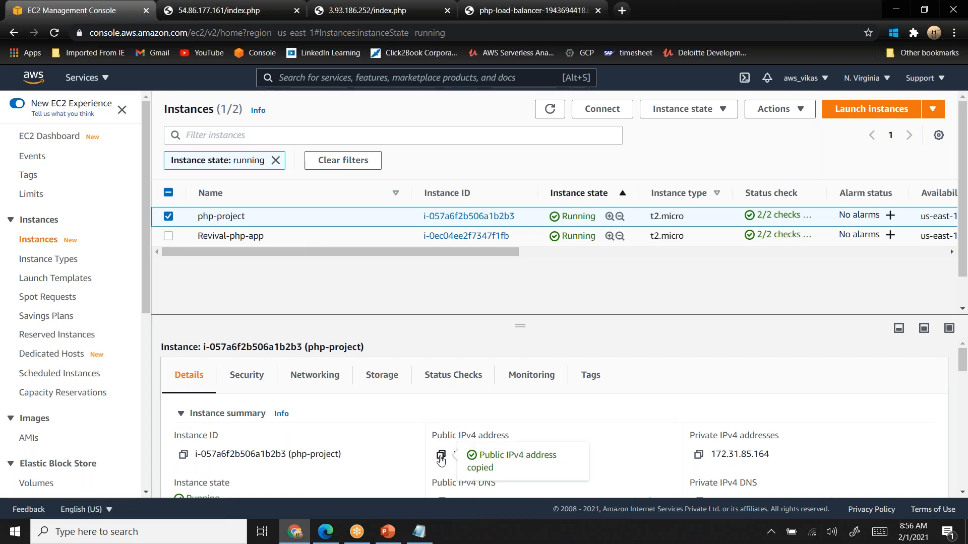
{"action": "key", "text": "alt+Tab"}
{"action": "key", "text": "alt+Tab"}
{"action": "left_click", "coordinate": [147, 537]}
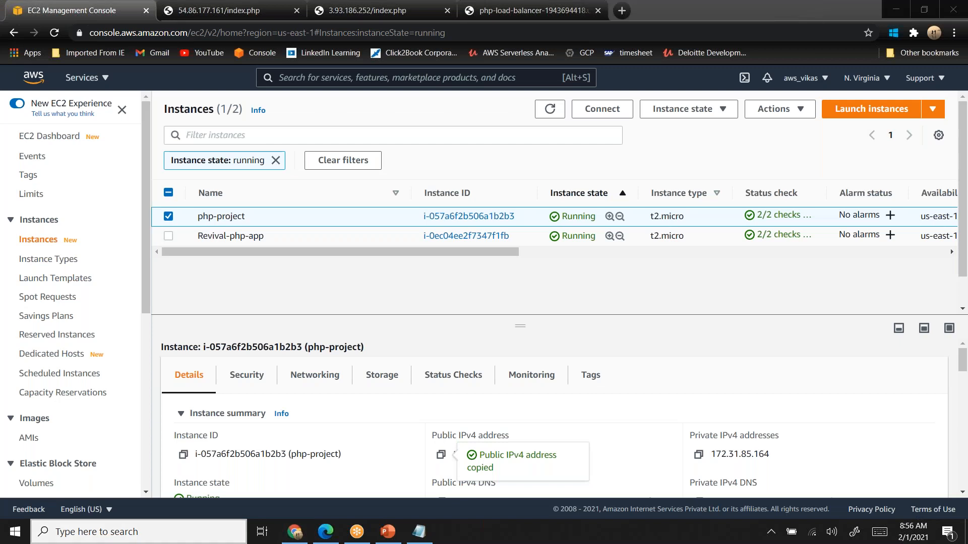
{"action": "type", "text": "utty"}
{"action": "key", "text": "Home"}
{"action": "type", "text": "p"}
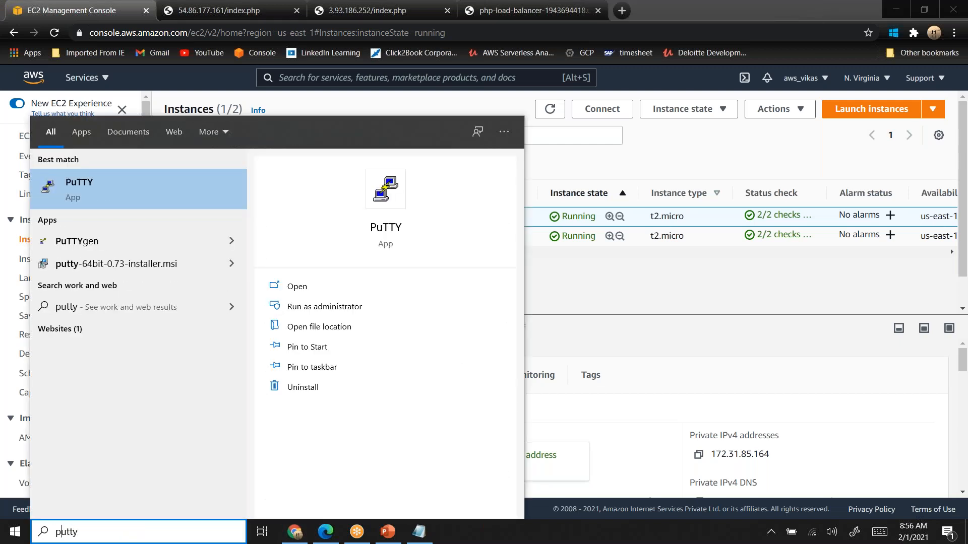
{"action": "key", "text": "Return"}
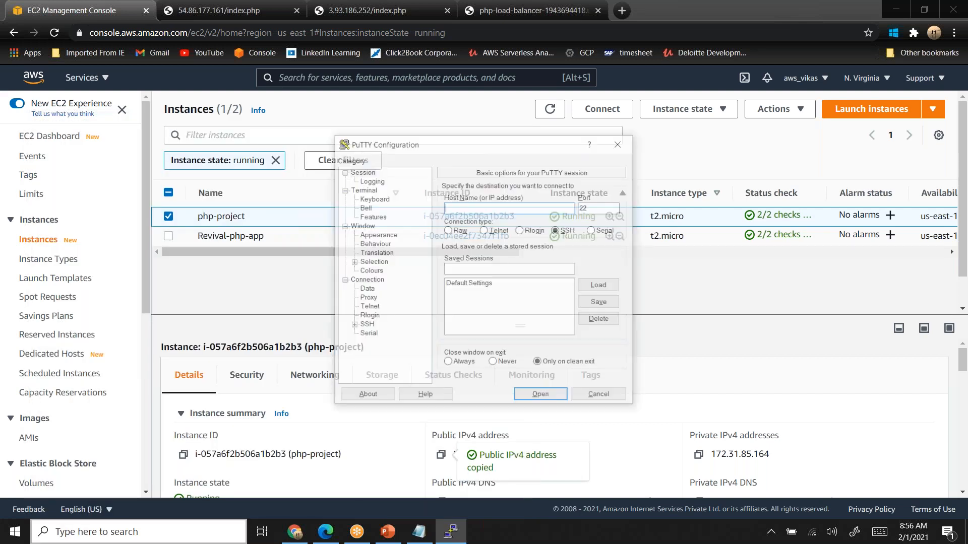
{"action": "type", "text": "ubunt"}
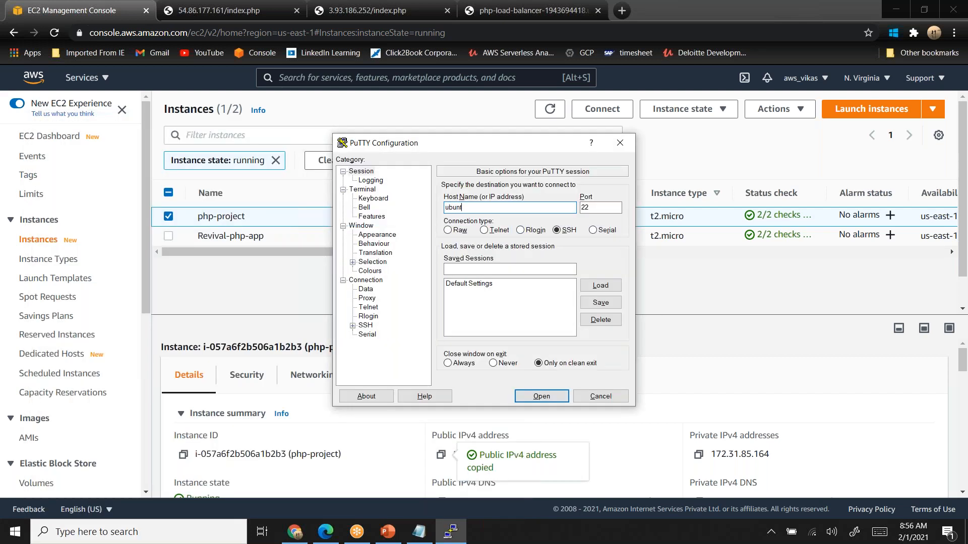
{"action": "type", "text": "u@"}
{"action": "key", "text": "ctrl+v"}
- Set the terminal font to Courier New, 16-point in the window appearance settings
{"action": "left_click", "coordinate": [343, 226]}
{"action": "left_click", "coordinate": [343, 226]}
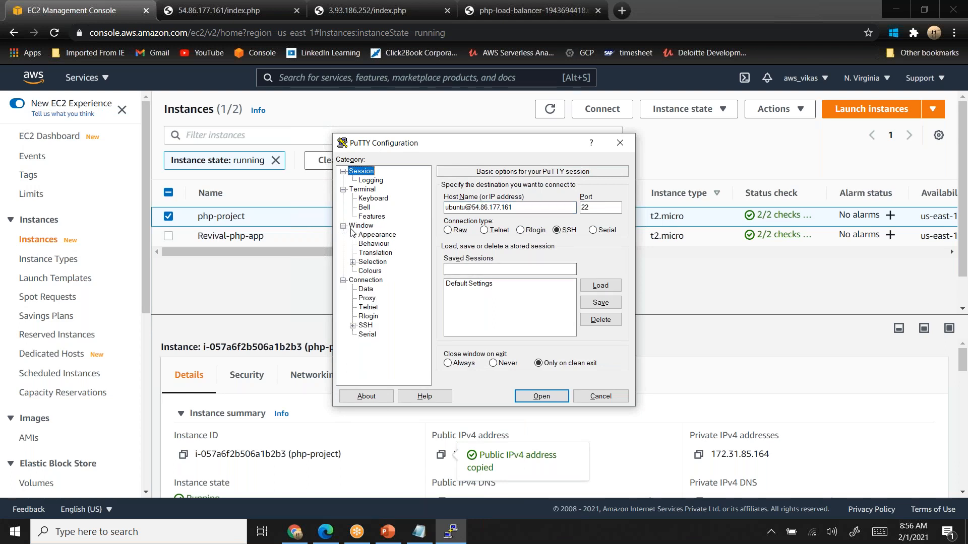
{"action": "left_click", "coordinate": [377, 234]}
{"action": "left_click", "coordinate": [592, 263]}
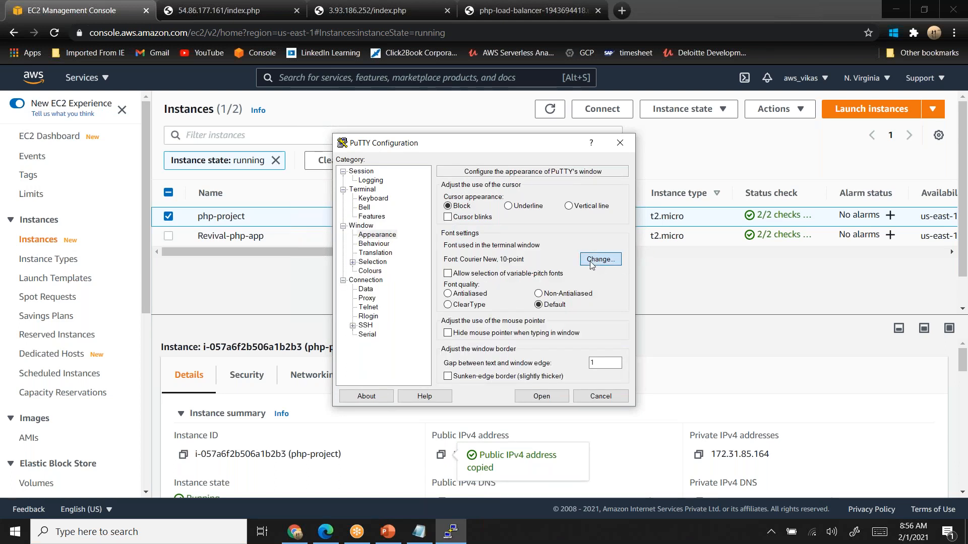
{"action": "left_click", "coordinate": [555, 298]}
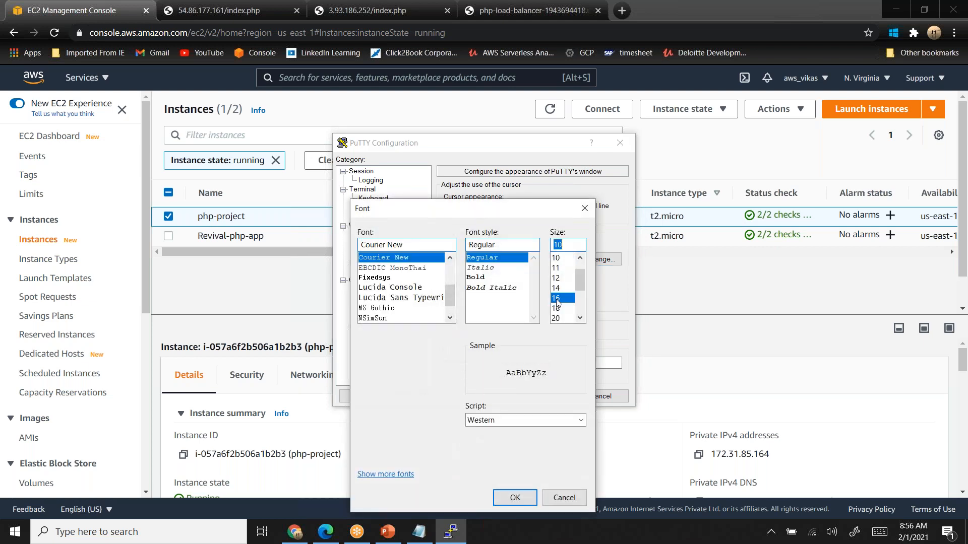
{"action": "left_click", "coordinate": [514, 498]}
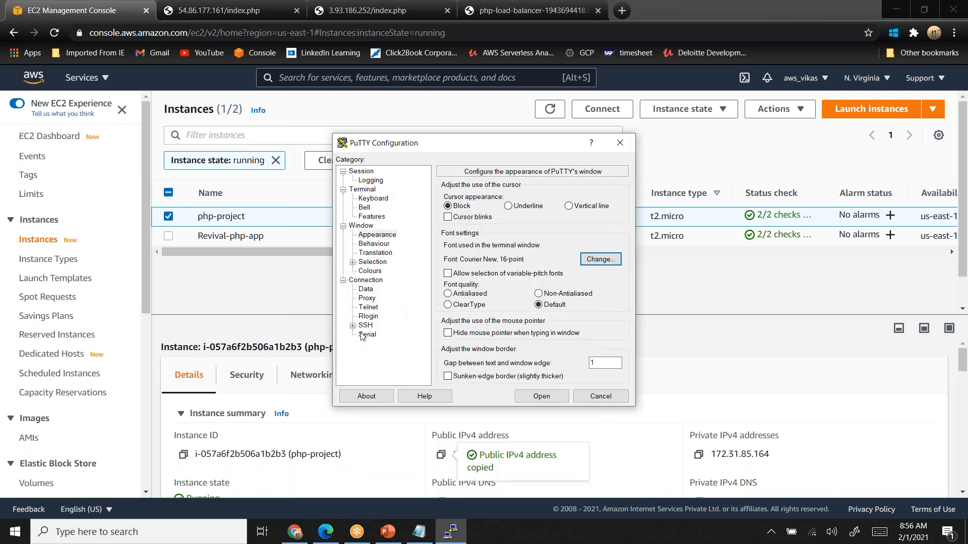
- Load the php-project-kp private key from Downloads as the SSH authentication key file
{"action": "scroll", "coordinate": [354, 330], "scroll_direction": "down", "scroll_amount": 1}
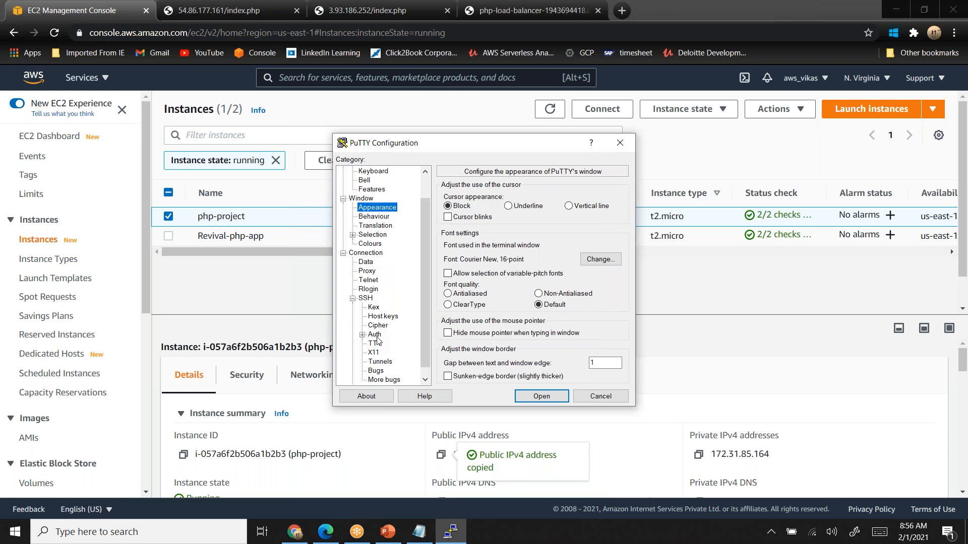
{"action": "left_click", "coordinate": [375, 334]}
{"action": "left_click", "coordinate": [597, 315]}
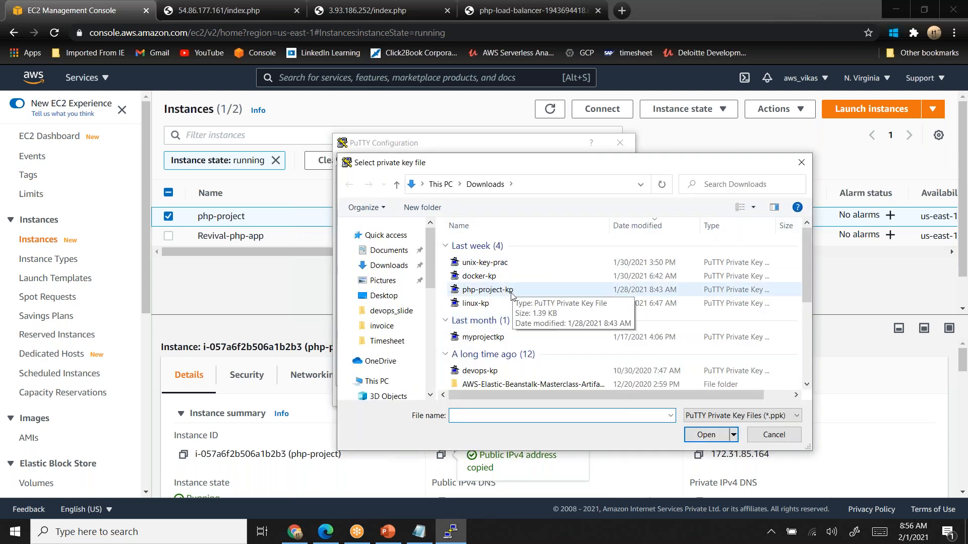
{"action": "left_click", "coordinate": [512, 292]}
{"action": "left_click", "coordinate": [705, 434]}
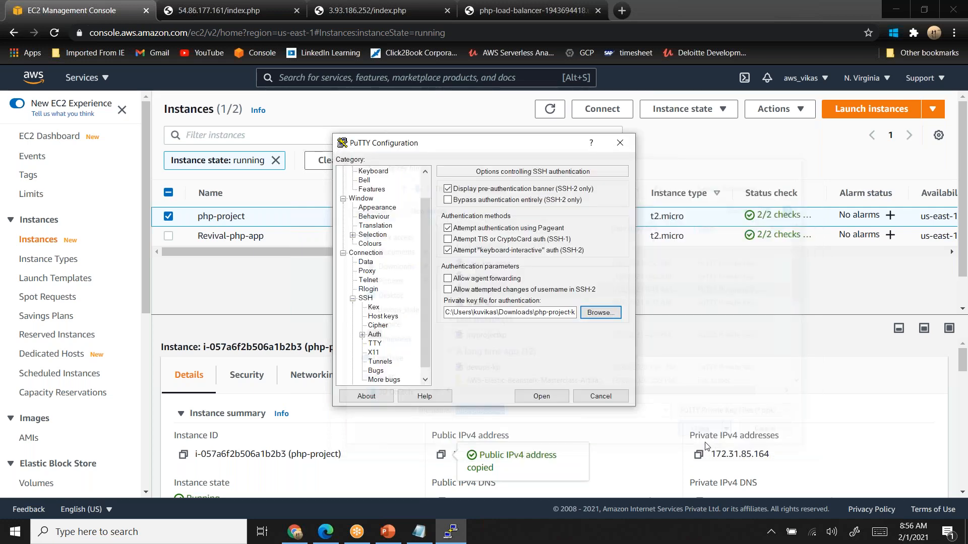
- Start the SSH session to 54.86.177.161, accept the server's host key, and maximize the terminal window
{"action": "left_click", "coordinate": [553, 395]}
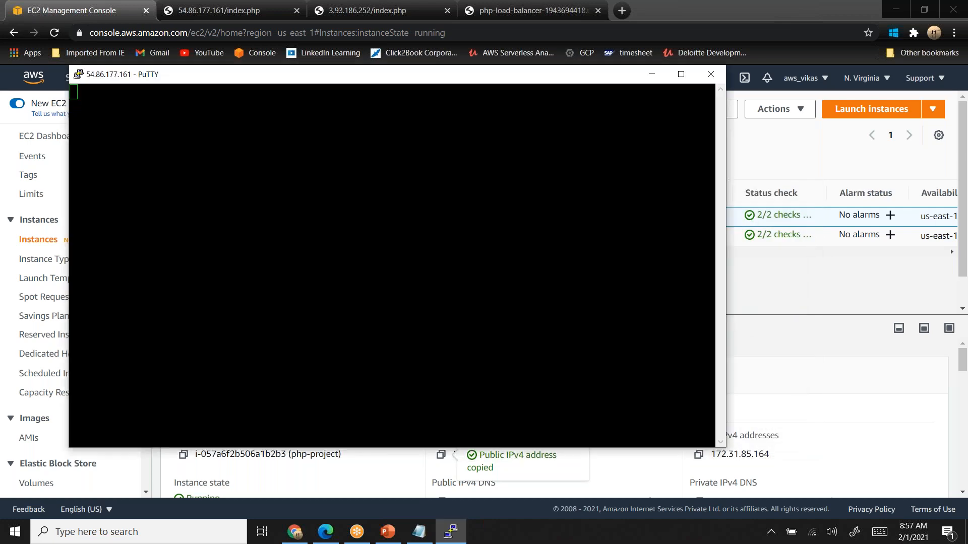
{"action": "left_click", "coordinate": [425, 358]}
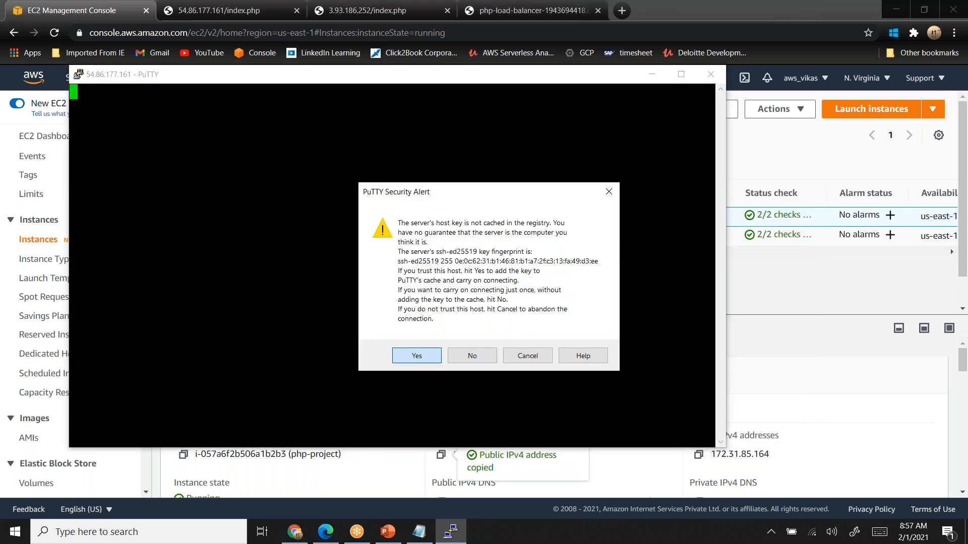
{"action": "key", "text": "super+Up"}
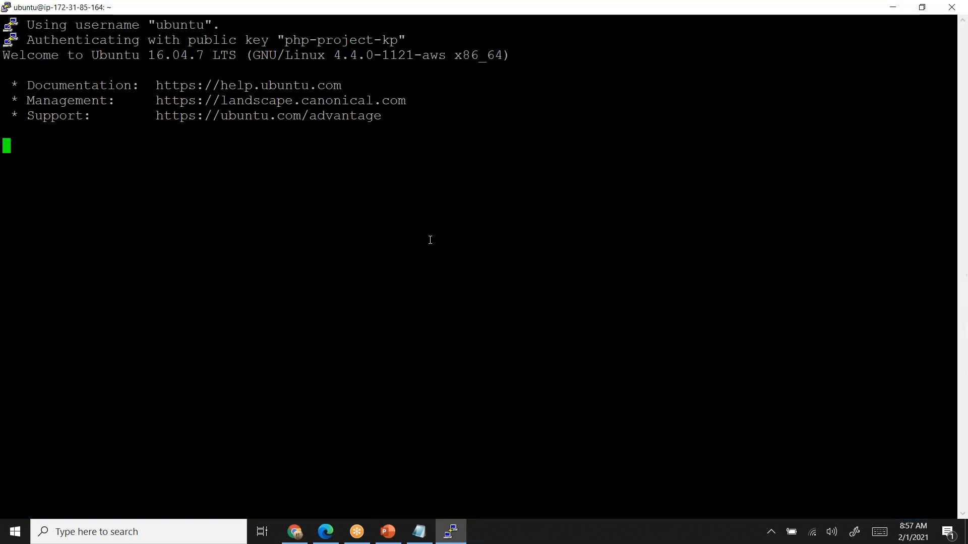
- Change to the /var/www/html directory and list its files in long format with ls -l
{"action": "type", "text": "cd "}
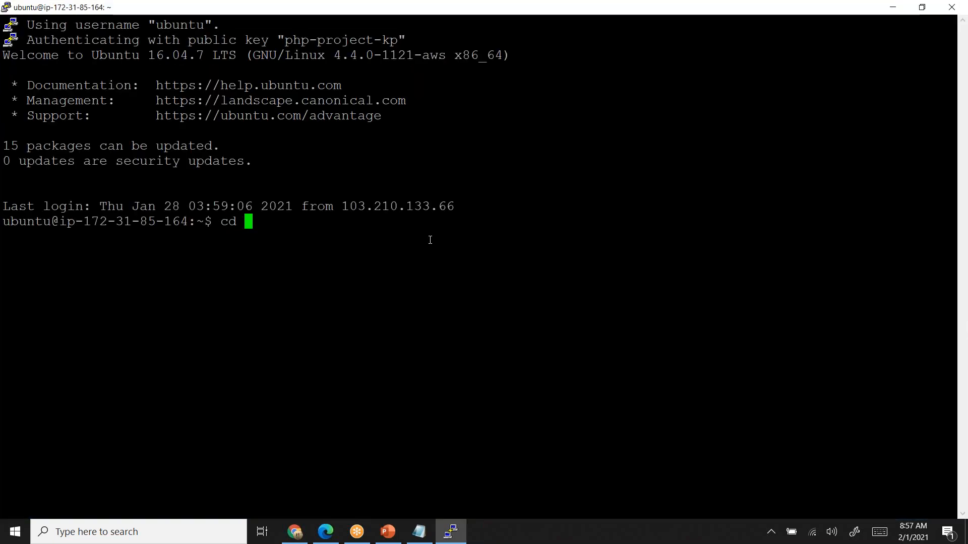
{"action": "type", "text": "/var/www/html"}
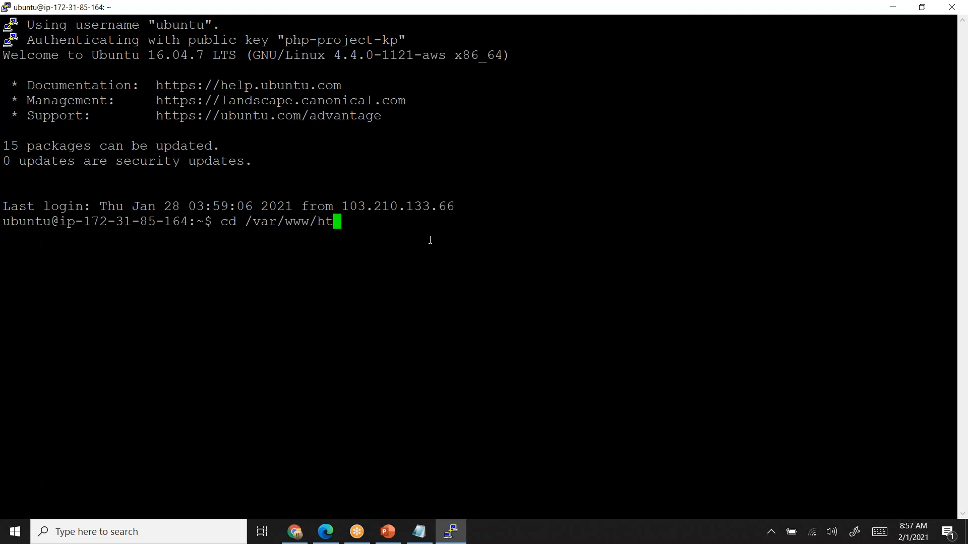
{"action": "key", "text": "Return"}
{"action": "type", "text": "ls -l"}
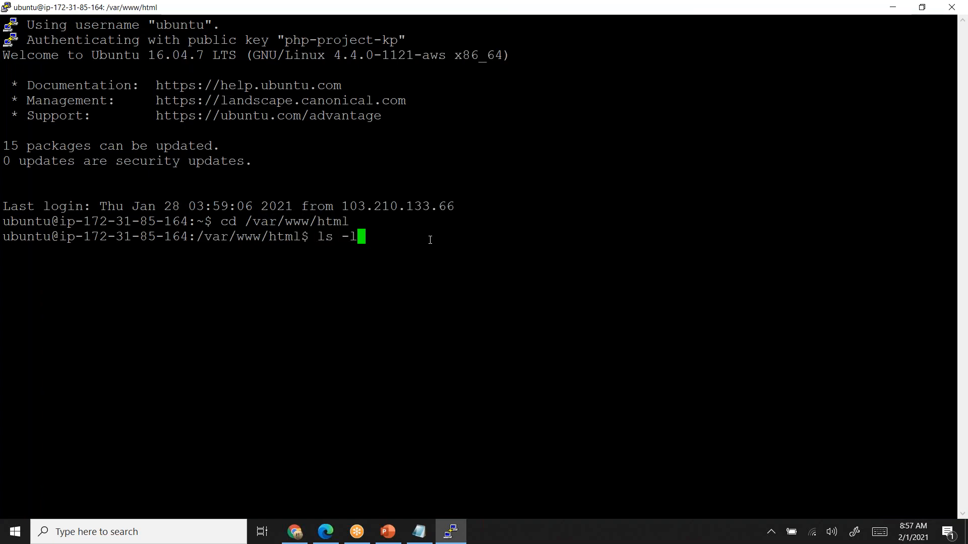
{"action": "key", "text": "Return"}
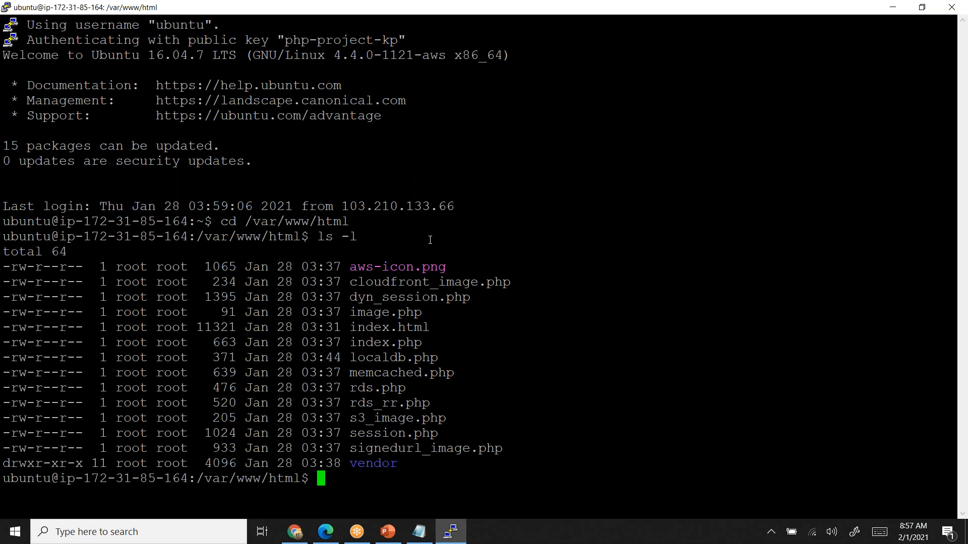
- Open session.php in nano with sudo rights
{"action": "type", "text": "sudo nano "}
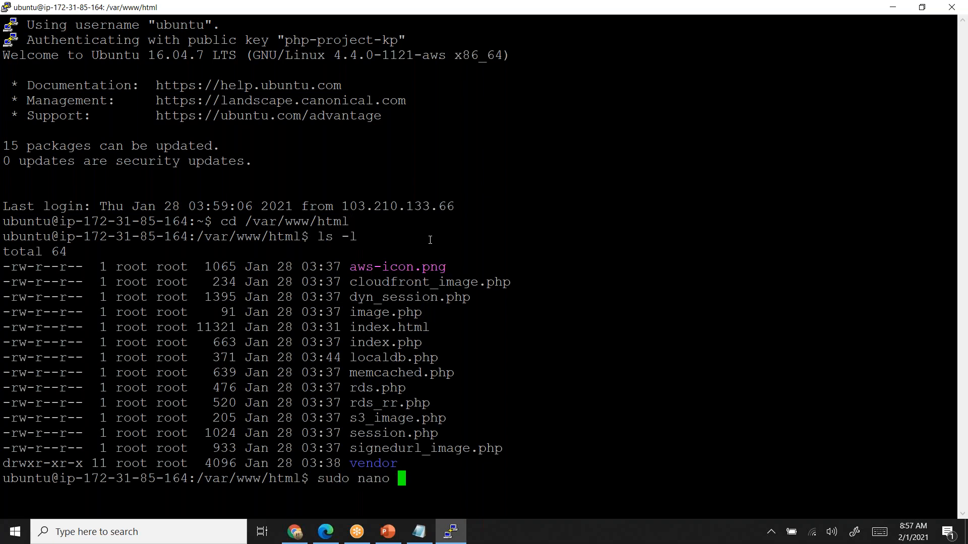
{"action": "type", "text": "se"}
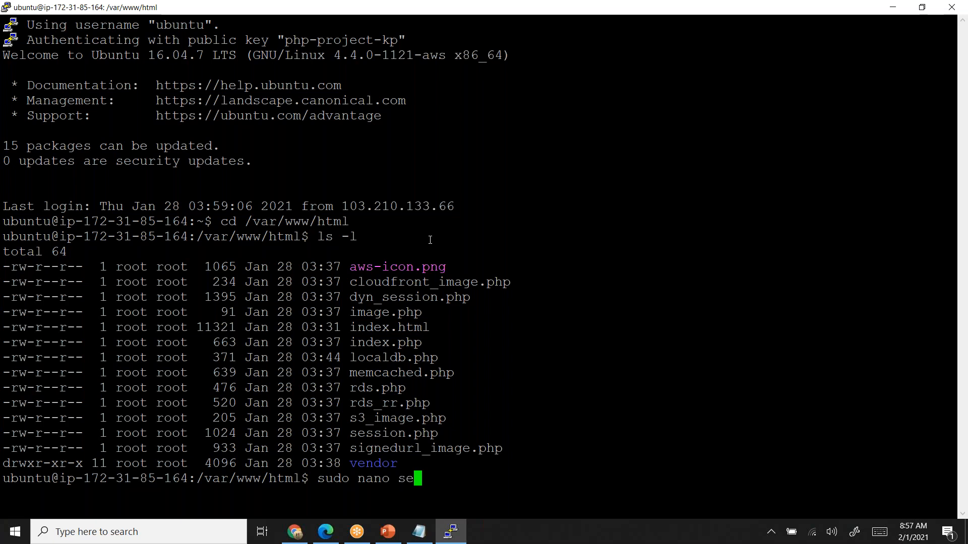
{"action": "key", "text": "Tab"}
{"action": "key", "text": "Return"}
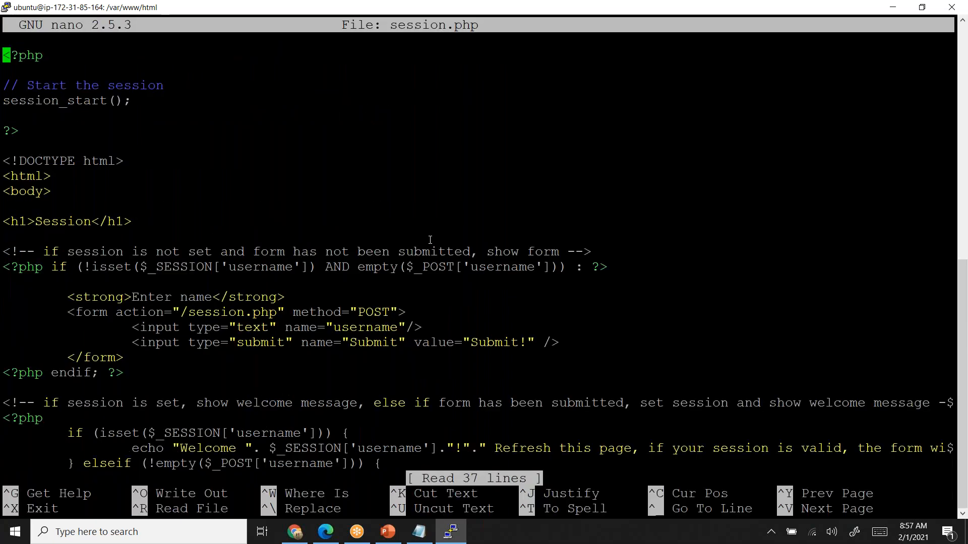
- Append a hyphen and the copied IP address to the h1 heading so it reads Session-54.86.177.161
{"action": "key", "text": "Down"}
{"action": "key", "text": "Down"}
{"action": "key", "text": "Down"}
{"action": "key", "text": "Down"}
{"action": "key", "text": "Down"}
{"action": "key", "text": "Down"}
{"action": "key", "text": "Down"}
{"action": "key", "text": "Down"}
{"action": "key", "text": "Down"}
{"action": "key", "text": "Down"}
{"action": "key", "text": "Right"}
{"action": "key", "text": "Right"}
{"action": "key", "text": "Right"}
{"action": "key", "text": "Right"}
{"action": "key", "text": "Right"}
{"action": "key", "text": "Right"}
{"action": "key", "text": "Right"}
{"action": "key", "text": "Right"}
{"action": "key", "text": "Right"}
{"action": "key", "text": "Right"}
{"action": "key", "text": "Right"}
{"action": "type", "text": "-"}
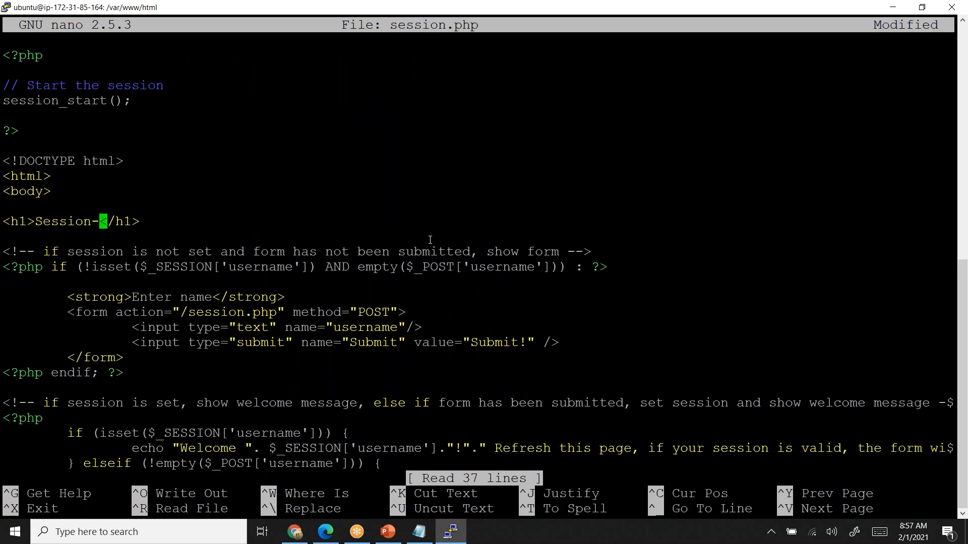
{"action": "right_click", "coordinate": [430, 240]}
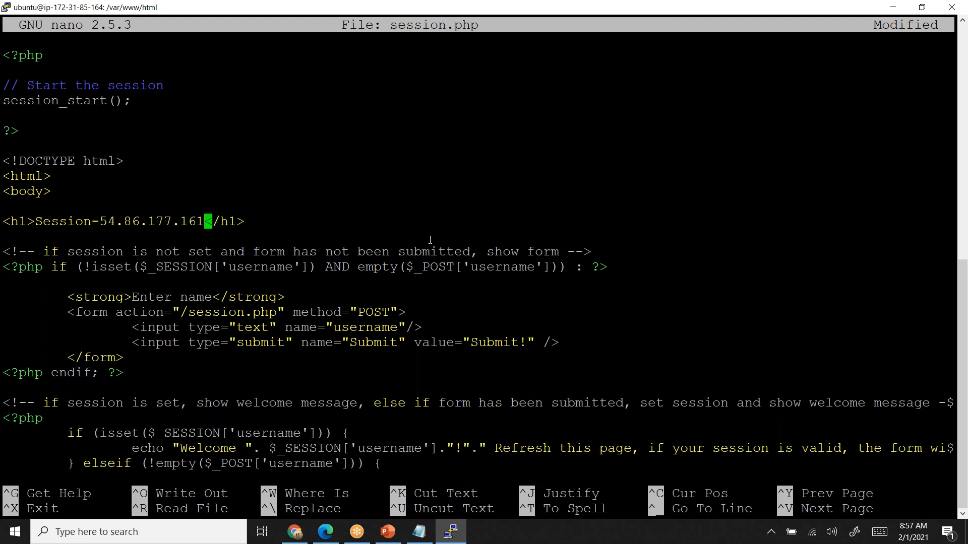
- Save the changes to session.php under the same name and exit nano
{"action": "key", "text": "ctrl+s"}
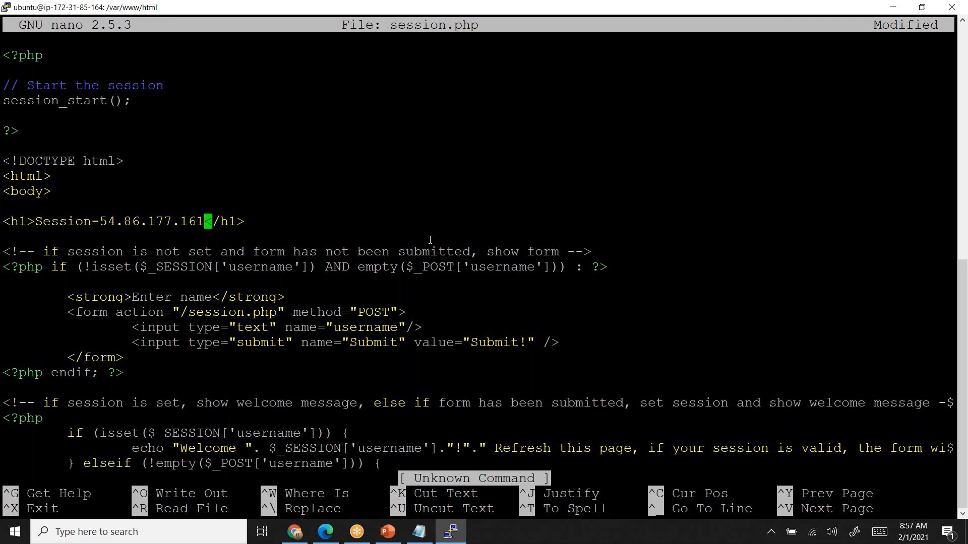
{"action": "key", "text": "ctrl+x"}
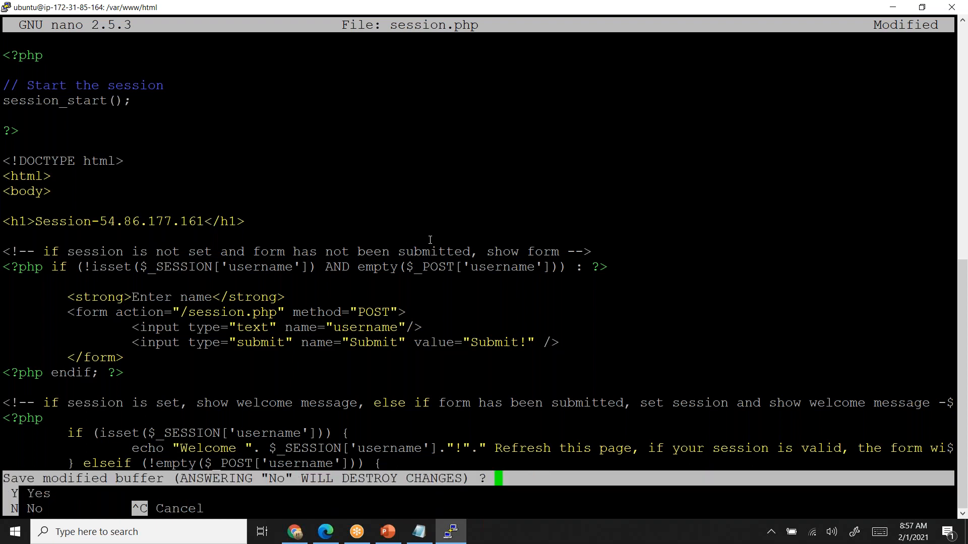
{"action": "key", "text": "y"}
{"action": "key", "text": "Return"}
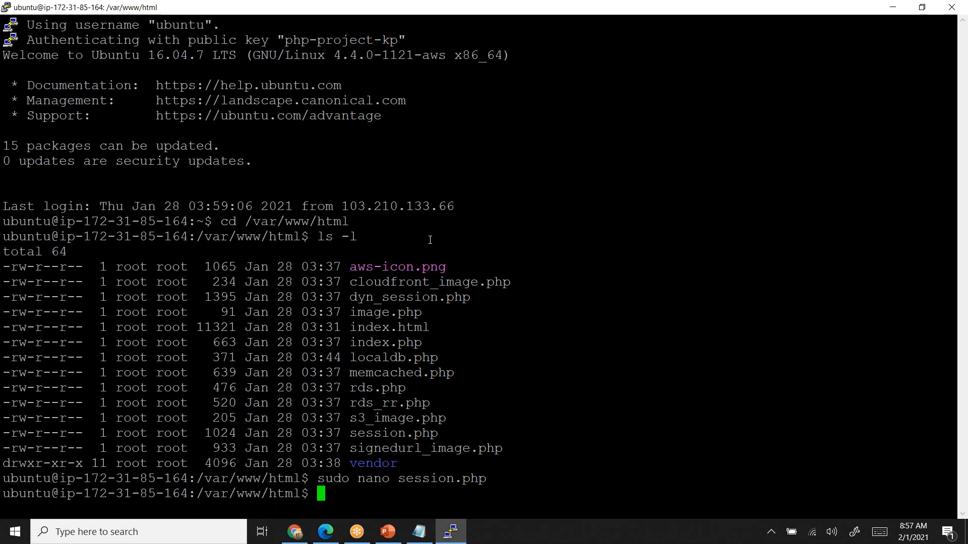
- Switch to Chrome, reload the 54.86.177.161 index page, and close both instance IP address tabs
{"action": "key", "text": "alt+Tab"}
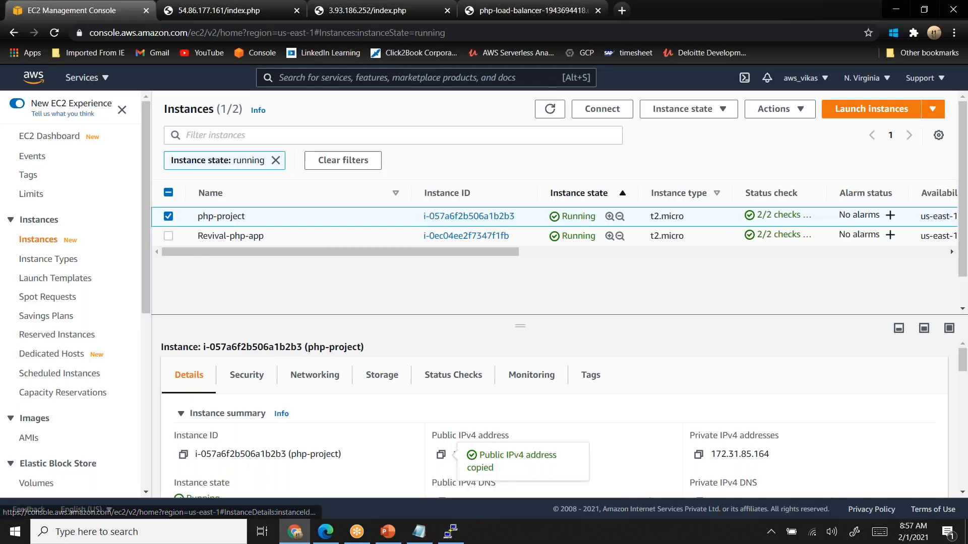
{"action": "left_click", "coordinate": [259, 16]}
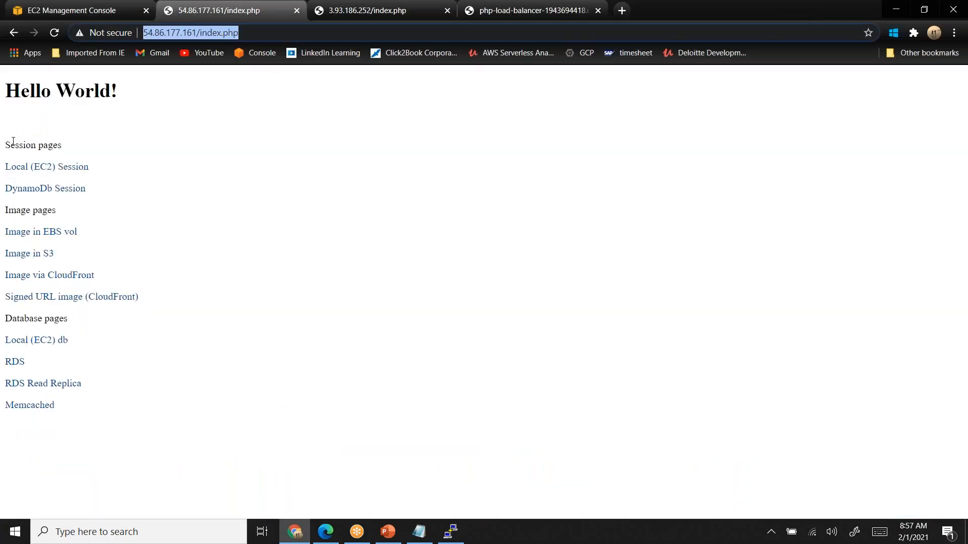
{"action": "left_click_drag", "start_coordinate": [5, 148], "coordinate": [74, 152]}
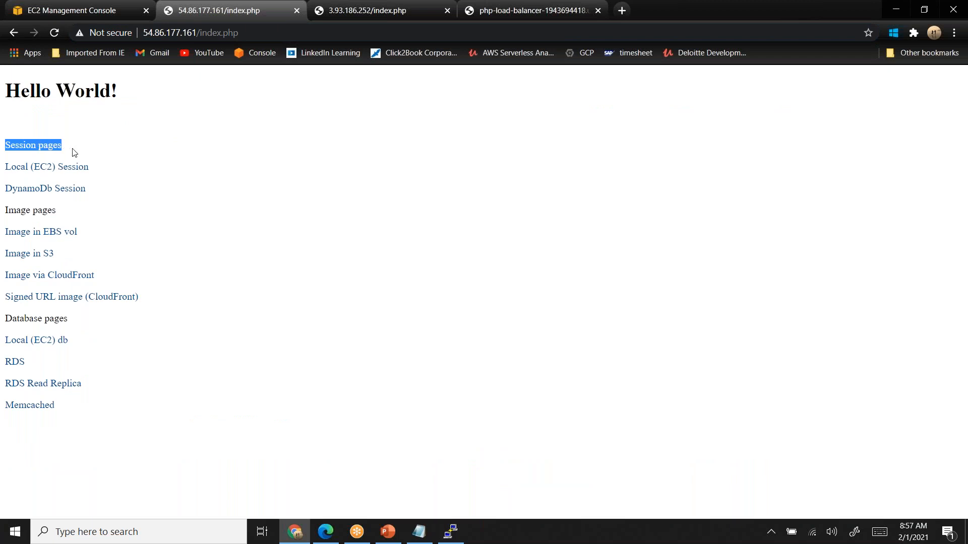
{"action": "left_click", "coordinate": [55, 34]}
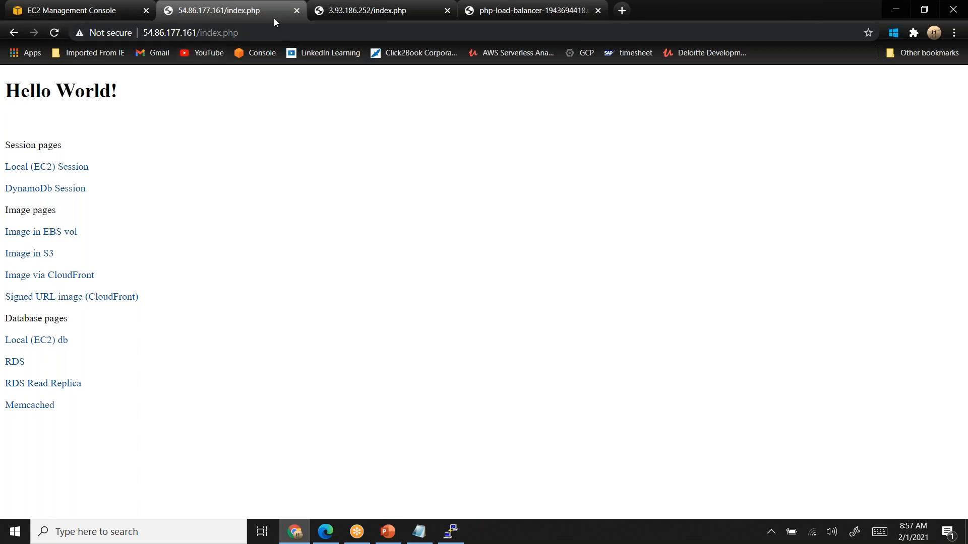
{"action": "left_click", "coordinate": [297, 11]}
{"action": "left_click", "coordinate": [296, 11]}
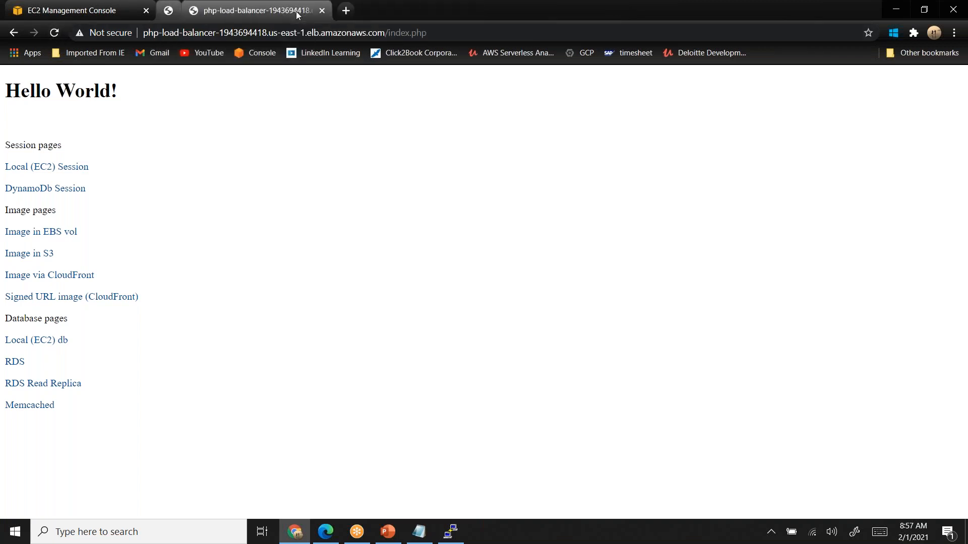
- Reboot both running EC2 instances, php-project and Revival-php-app, from the EC2 console
{"action": "left_click", "coordinate": [89, 14]}
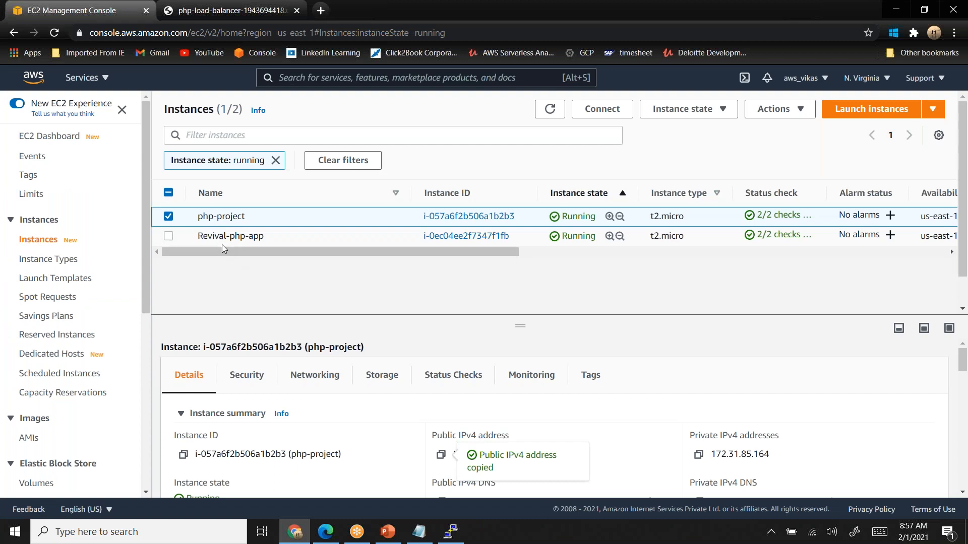
{"action": "left_click", "coordinate": [168, 235]}
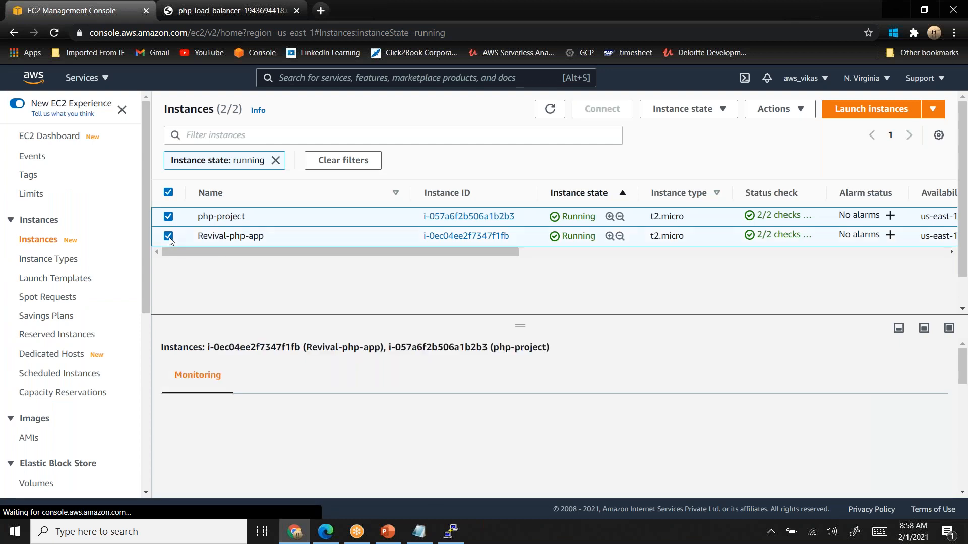
{"action": "left_click", "coordinate": [687, 111]}
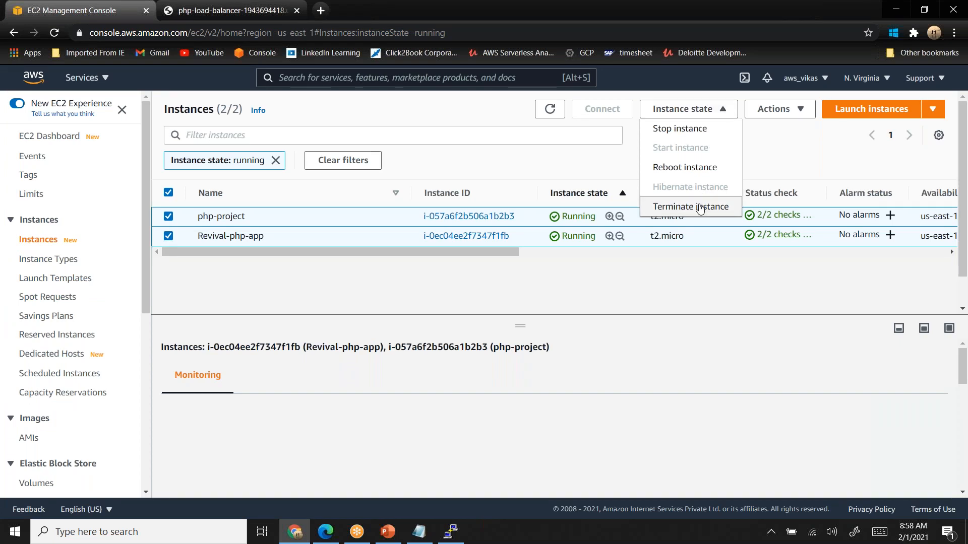
{"action": "left_click", "coordinate": [684, 166]}
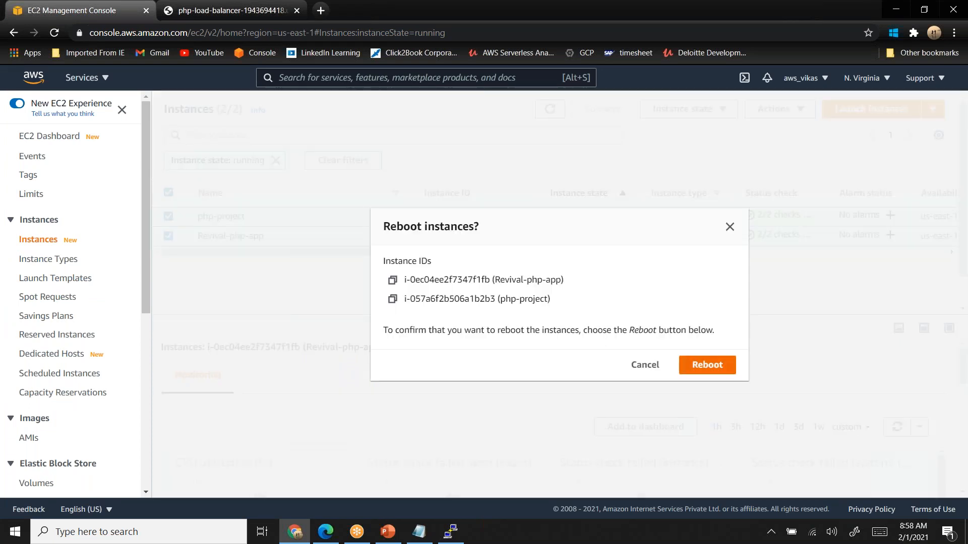
{"action": "left_click", "coordinate": [707, 365]}
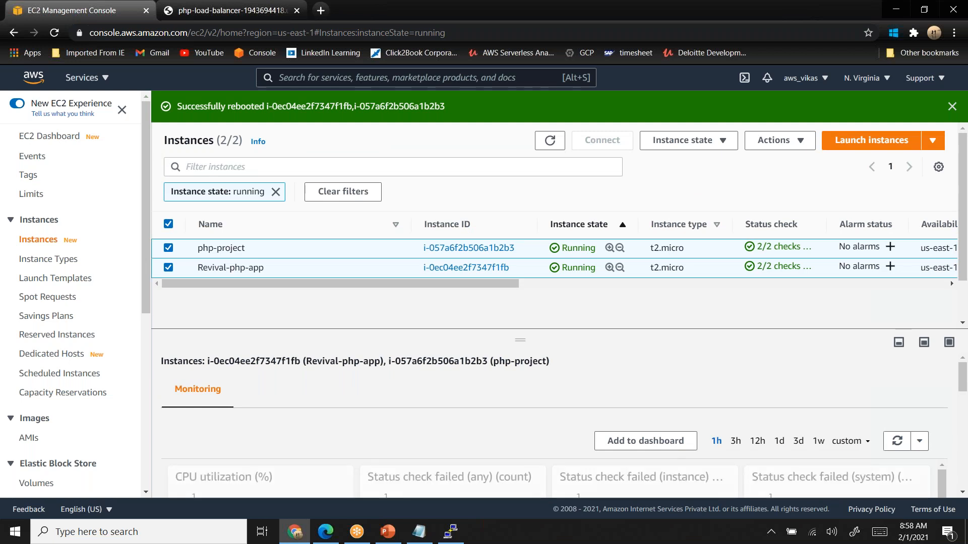
- Switch to the inactive PuTTY session and close its window
{"action": "left_click", "coordinate": [450, 531]}
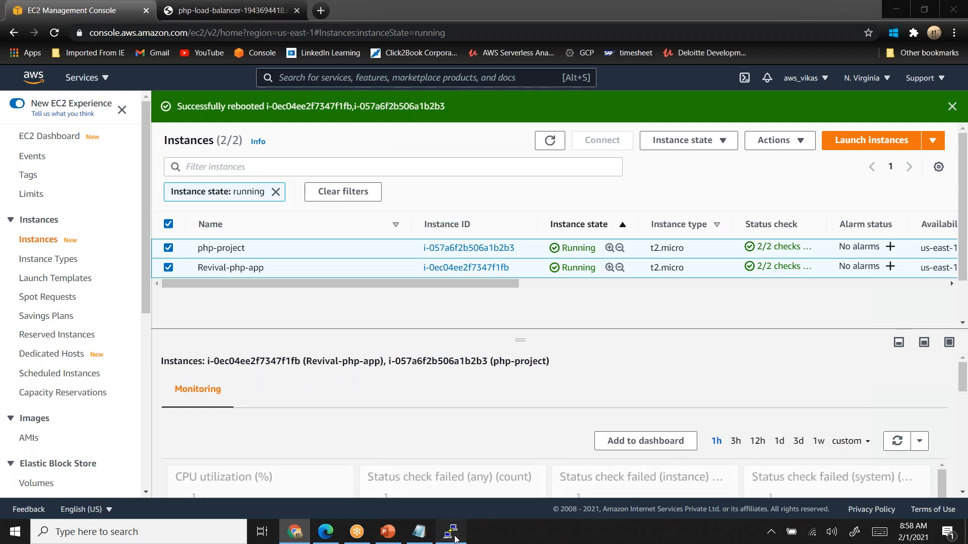
{"action": "left_click", "coordinate": [564, 312]}
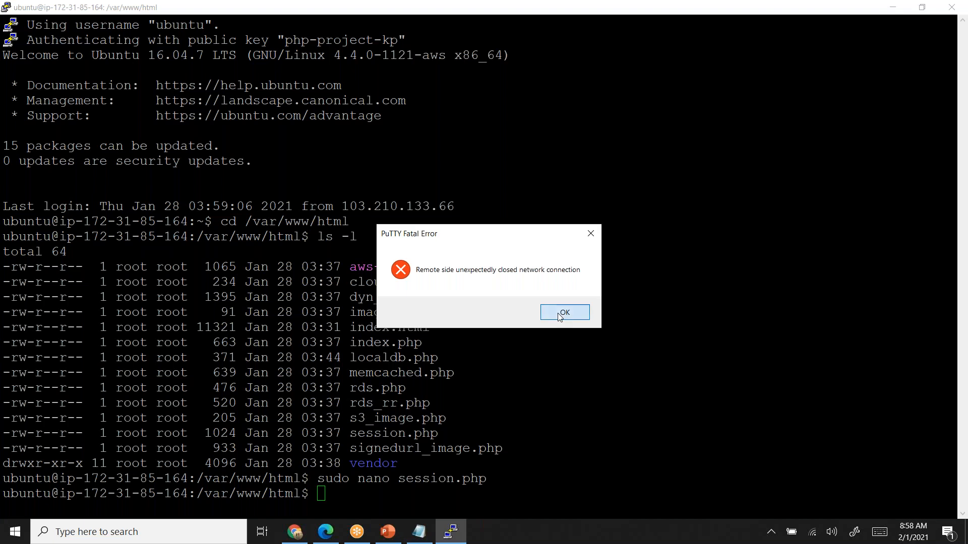
{"action": "right_click", "coordinate": [379, 14]}
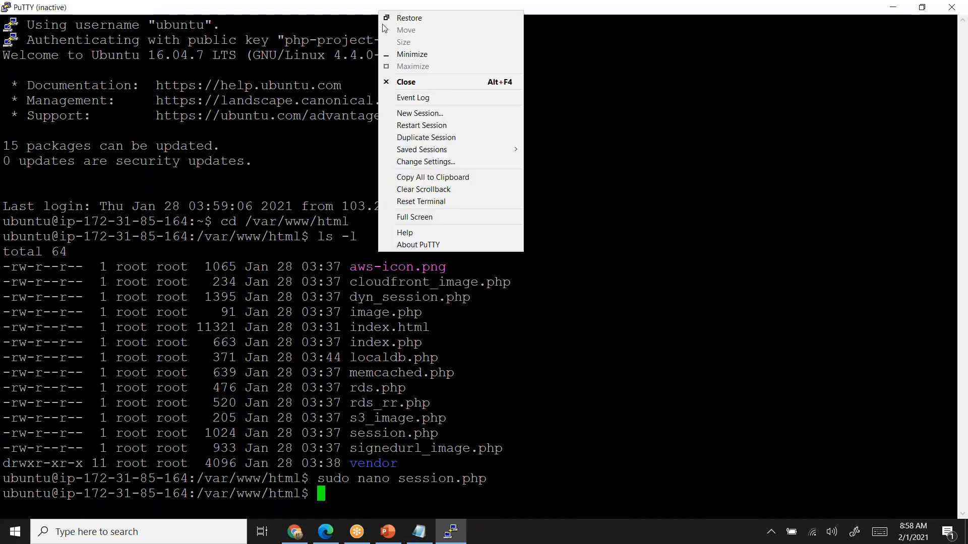
{"action": "left_click", "coordinate": [427, 85]}
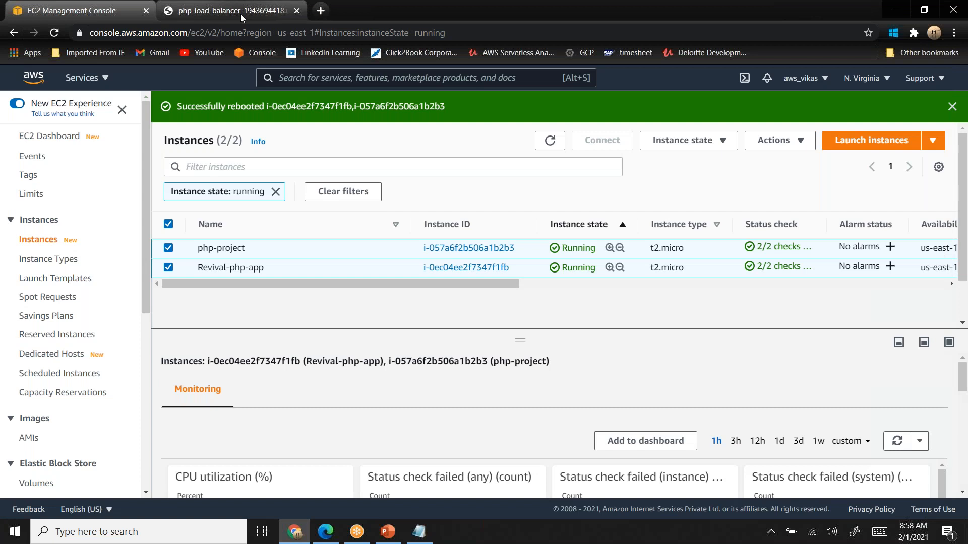
- Reload the load balancer's index.php page and check its response alongside the instance states in the EC2 console
{"action": "left_click", "coordinate": [237, 11]}
{"action": "left_click", "coordinate": [56, 34]}
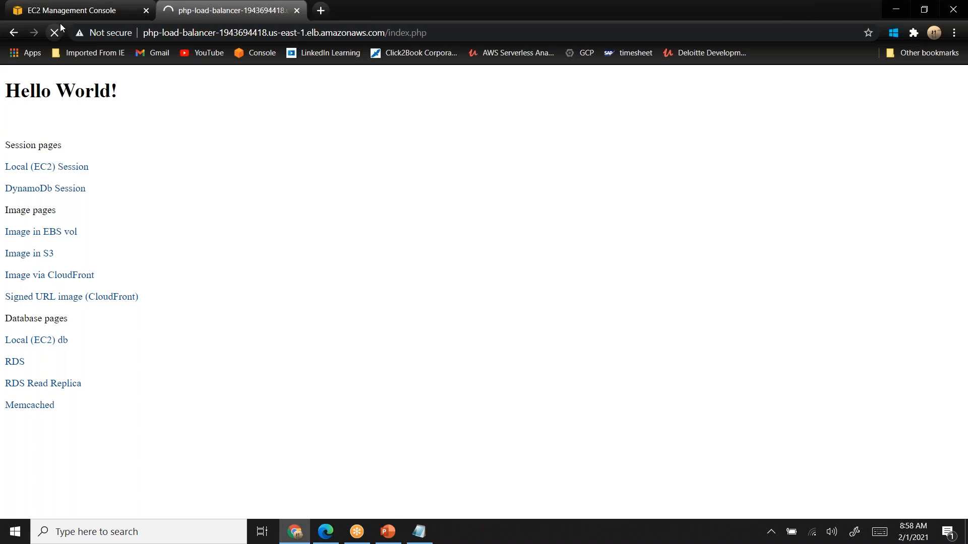
{"action": "left_click", "coordinate": [76, 11]}
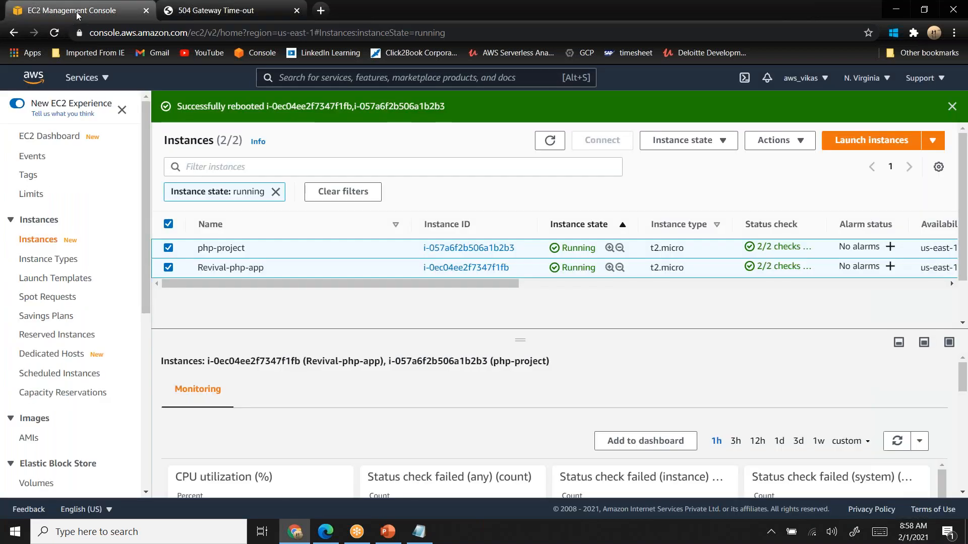
{"action": "left_click", "coordinate": [249, 16]}
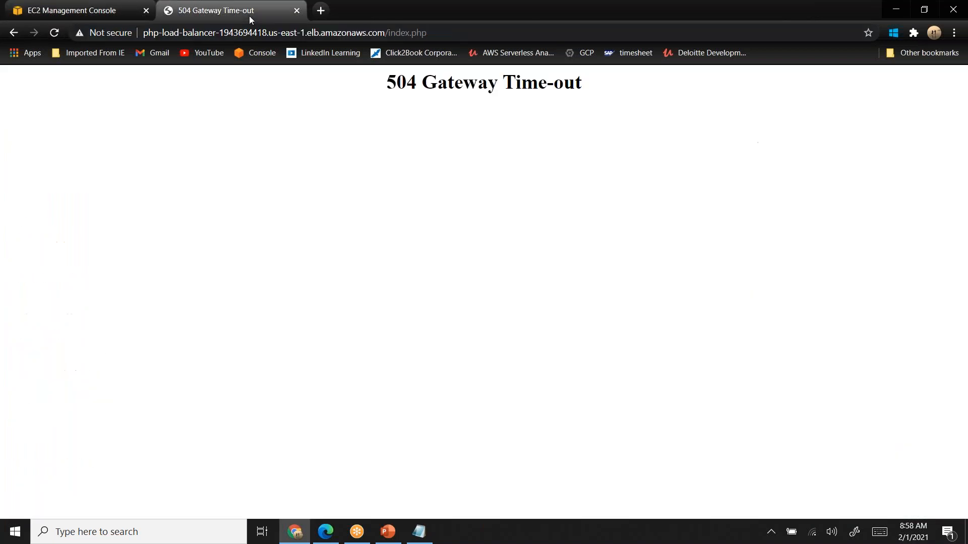
- Close the load balancer page, open the AWS Management Console in a new tab, and go to the RDS service
{"action": "left_click", "coordinate": [297, 10]}
{"action": "left_click", "coordinate": [169, 11]}
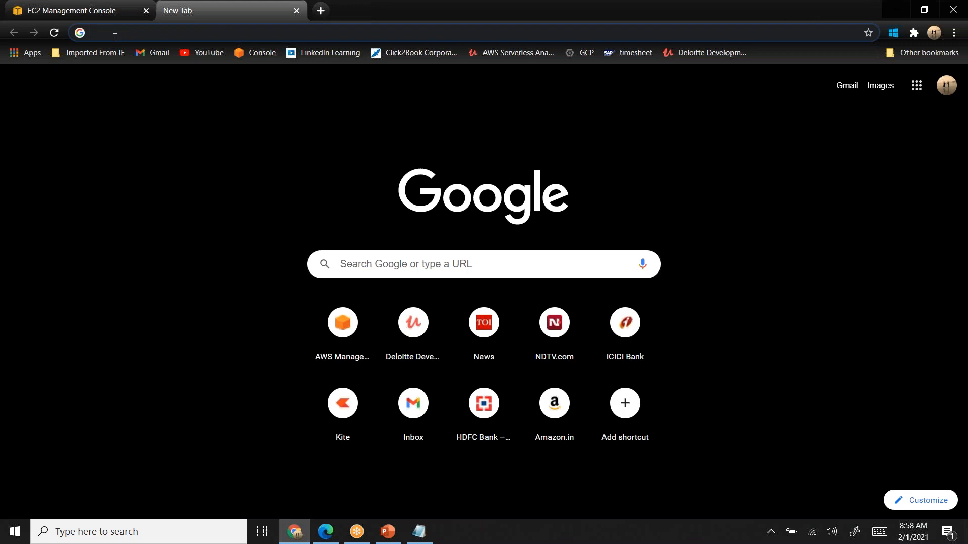
{"action": "type", "text": "c"}
{"action": "key", "text": "Return"}
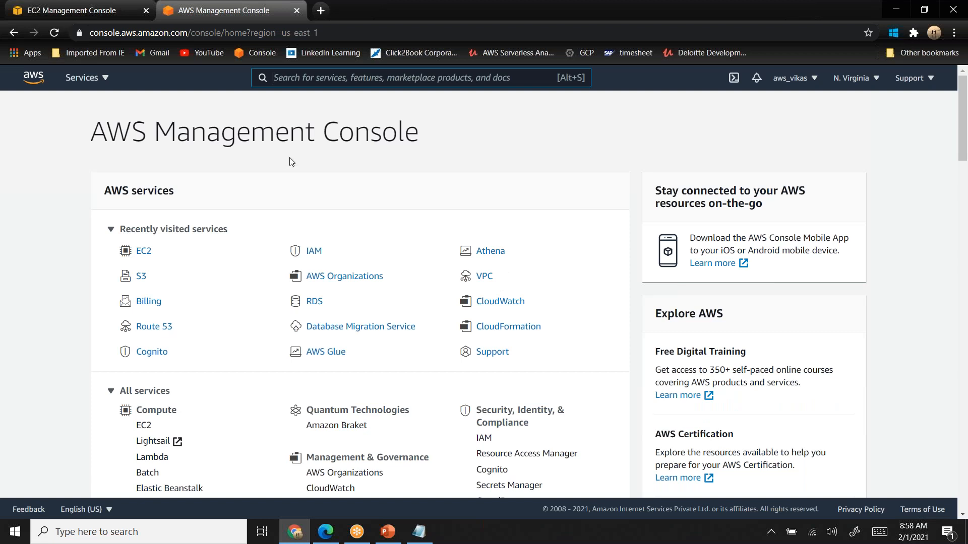
{"action": "type", "text": "rds"}
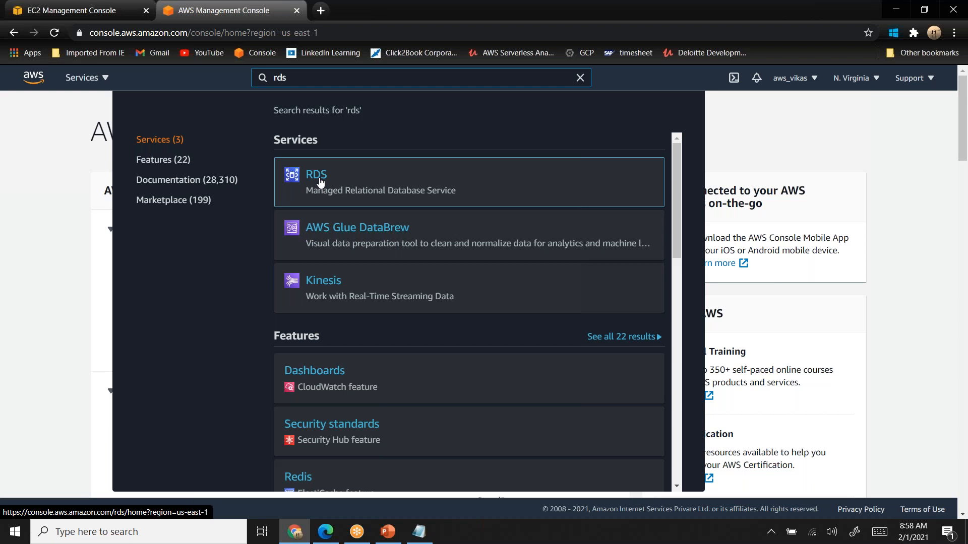
{"action": "left_click", "coordinate": [320, 182]}
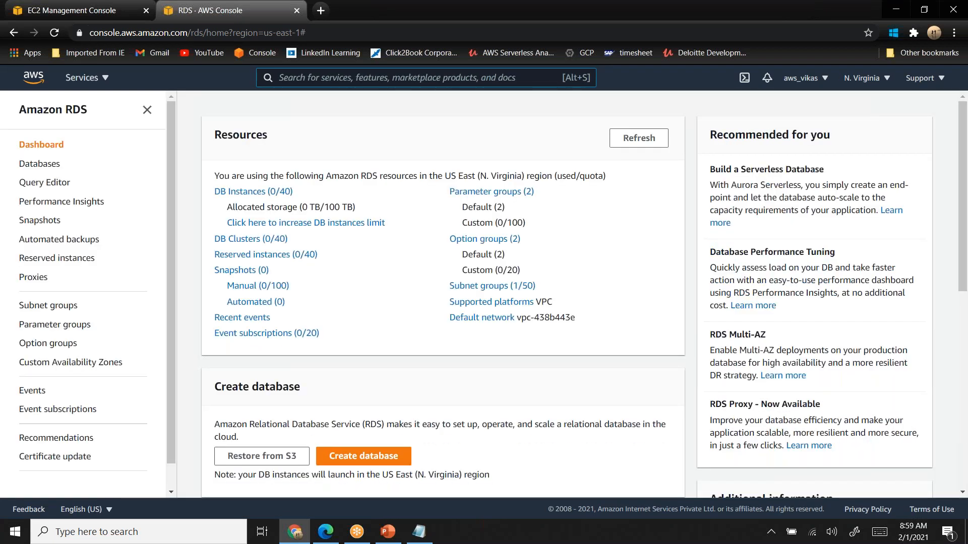
{"action": "left_click", "coordinate": [246, 192]}
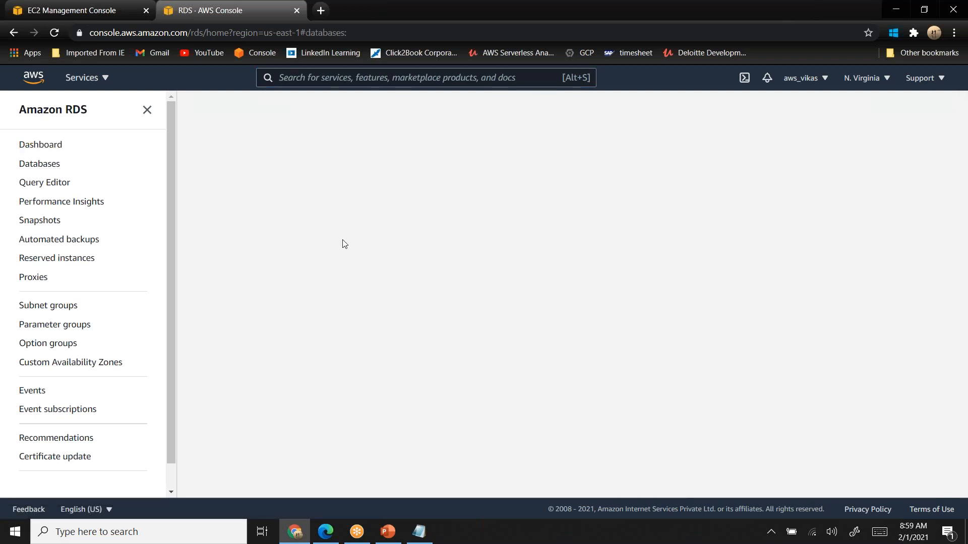
{"action": "left_click", "coordinate": [857, 157]}
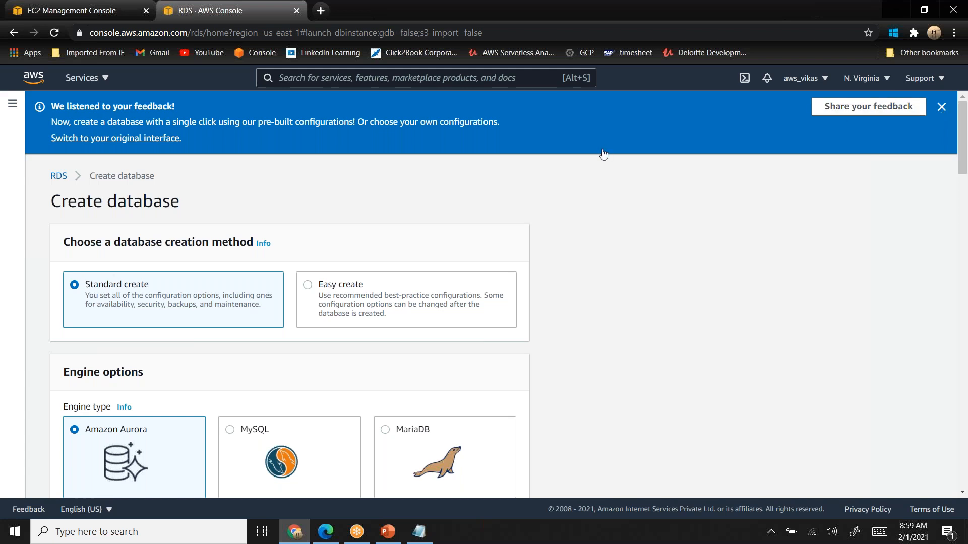
{"action": "left_click", "coordinate": [941, 107]}
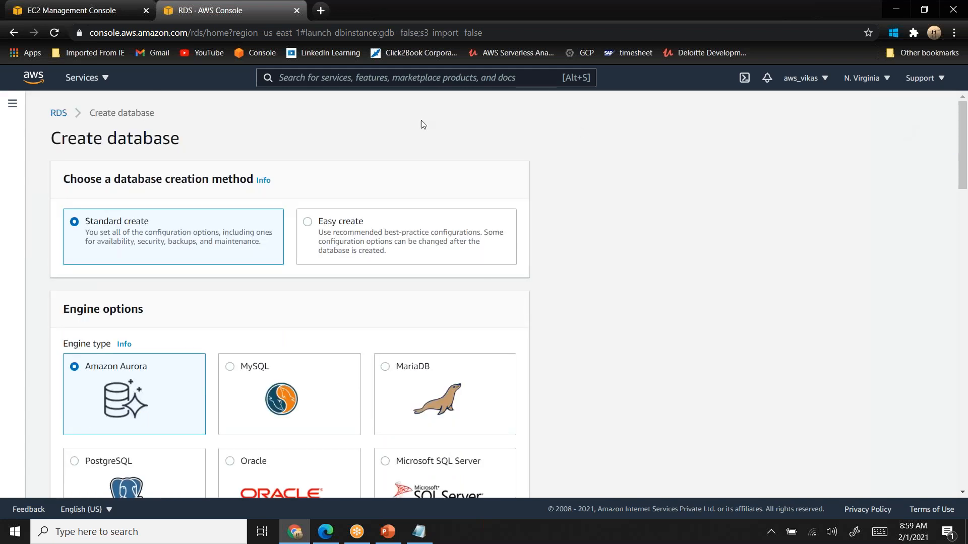
{"action": "left_click", "coordinate": [59, 116]}
{"action": "left_click", "coordinate": [54, 153]}
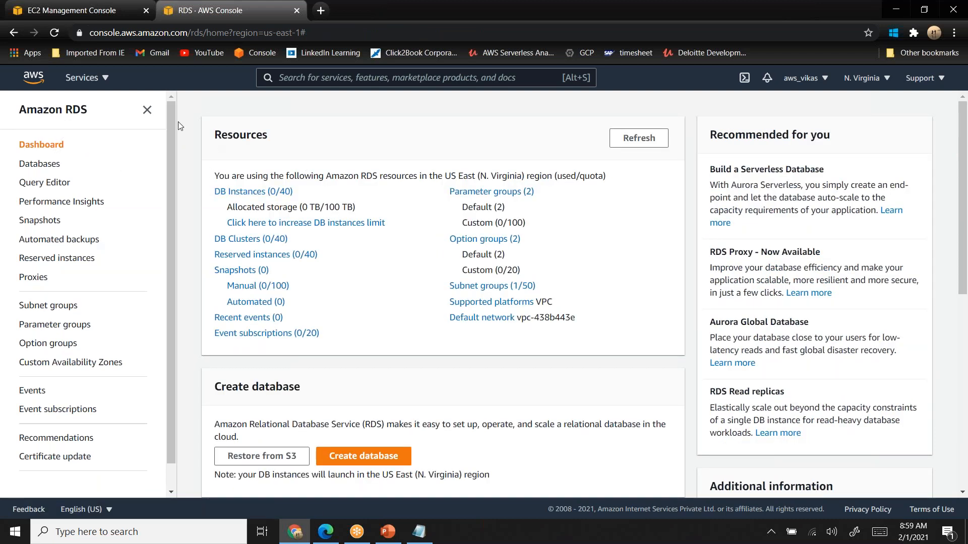
- Start creating a new database from the RDS DB instances list and dismiss the feedback banner
{"action": "left_click", "coordinate": [250, 196]}
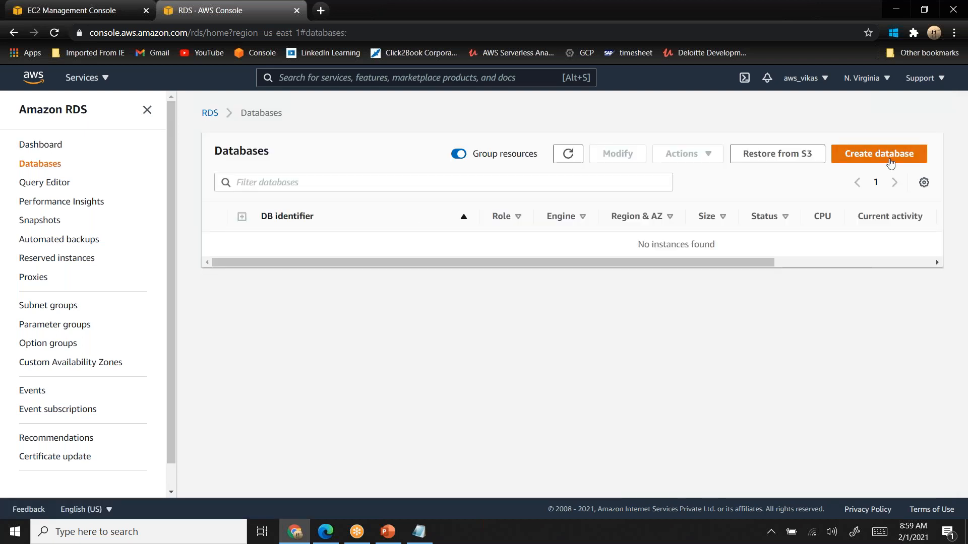
{"action": "left_click", "coordinate": [890, 163]}
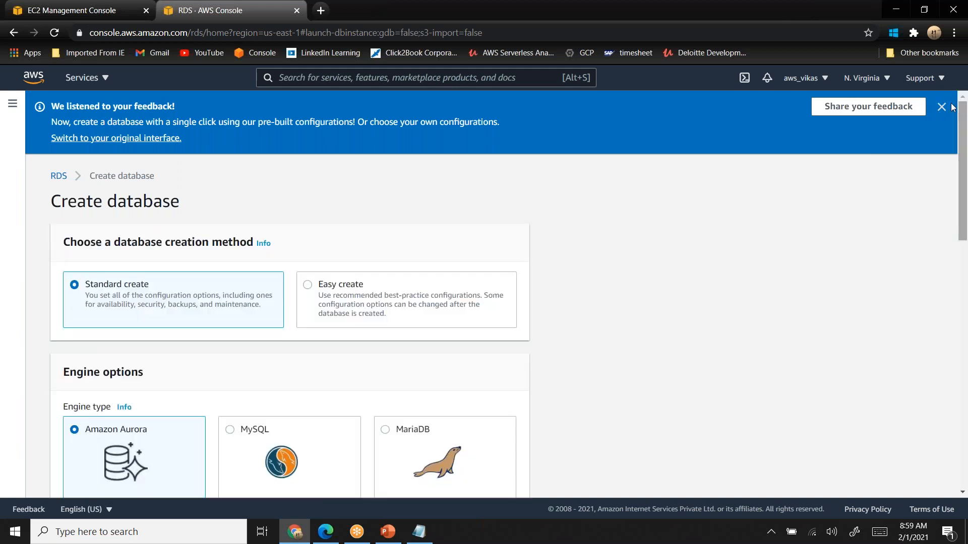
{"action": "left_click", "coordinate": [941, 106]}
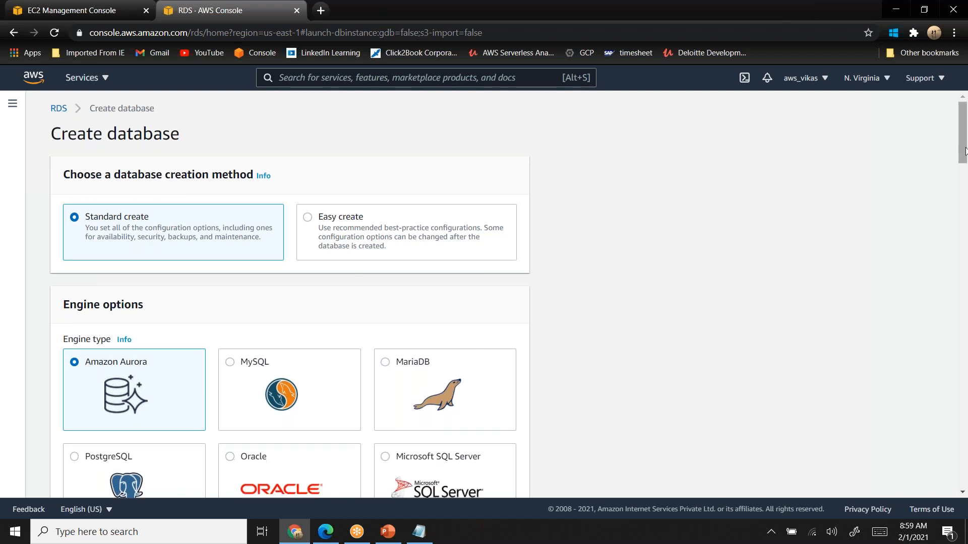
- Choose MySQL as the engine type with the MySQL Community edition and select version MySQL 5.7.25
{"action": "scroll", "coordinate": [705, 206], "scroll_direction": "down", "scroll_amount": 3}
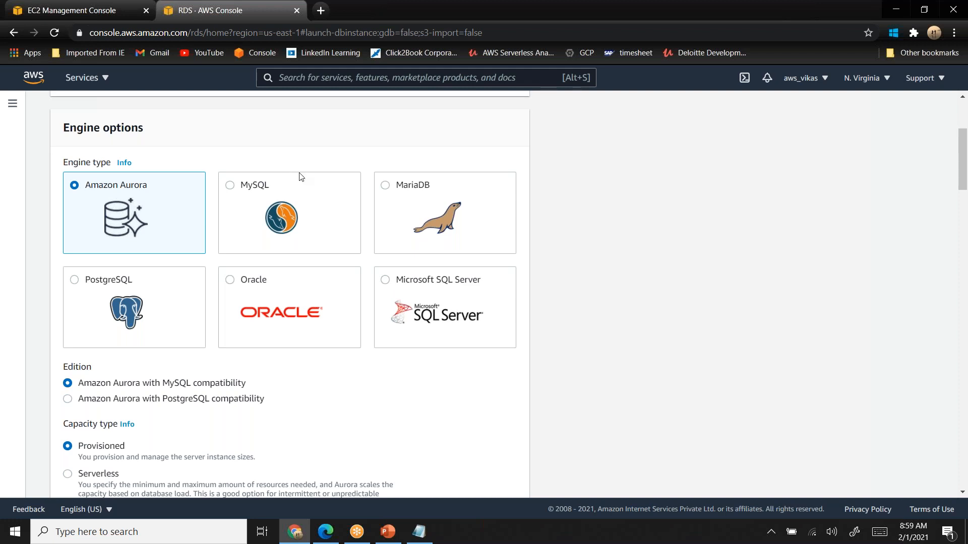
{"action": "left_click", "coordinate": [231, 186]}
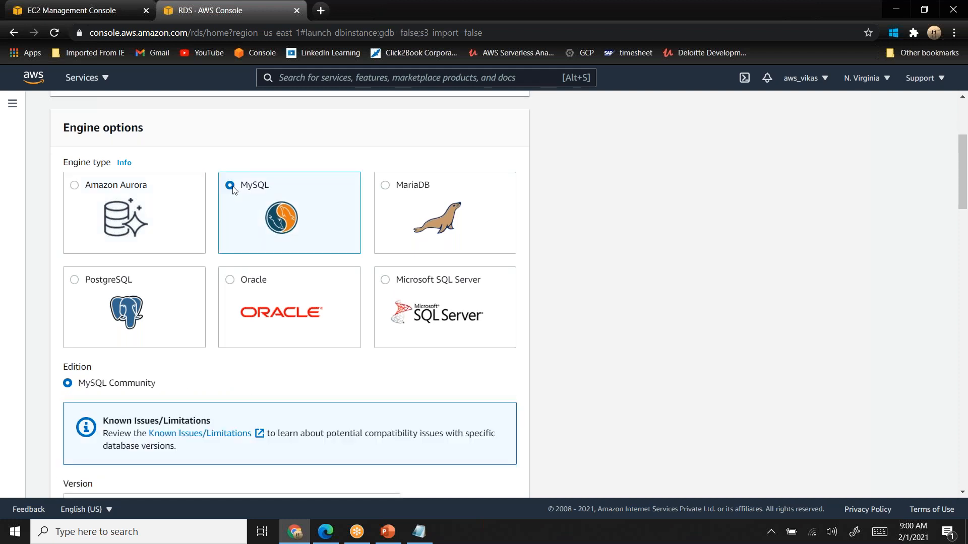
{"action": "left_click_drag", "start_coordinate": [93, 386], "coordinate": [157, 388]}
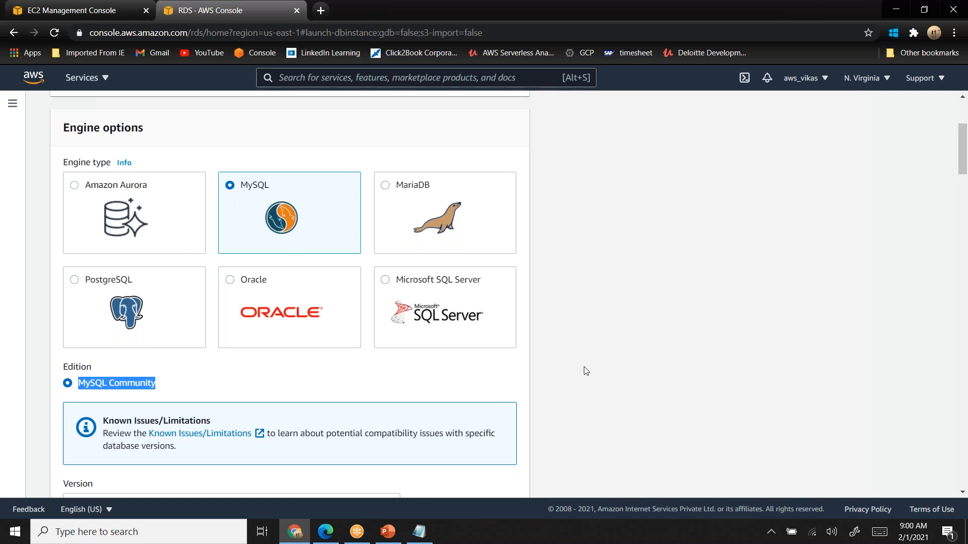
{"action": "left_click_drag", "start_coordinate": [963, 146], "coordinate": [963, 174]}
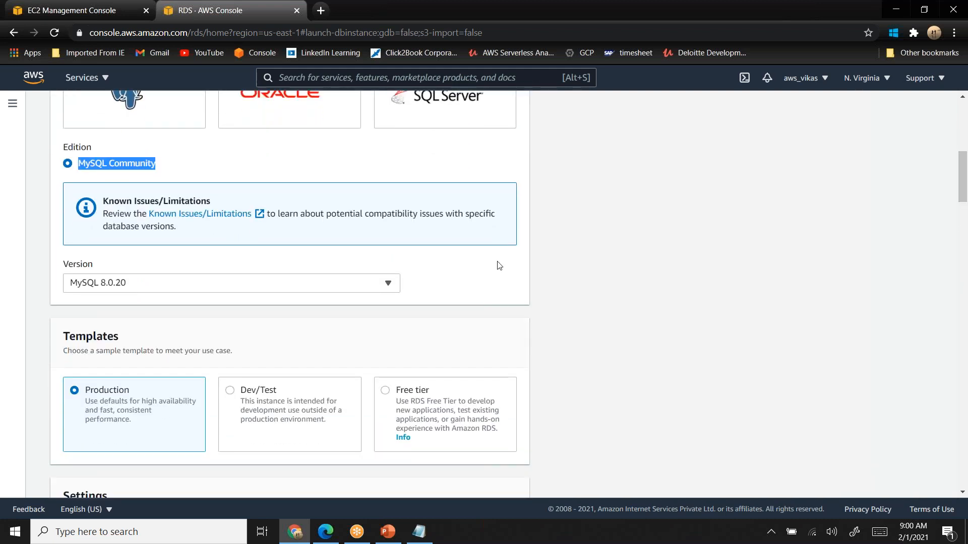
{"action": "left_click", "coordinate": [285, 286]}
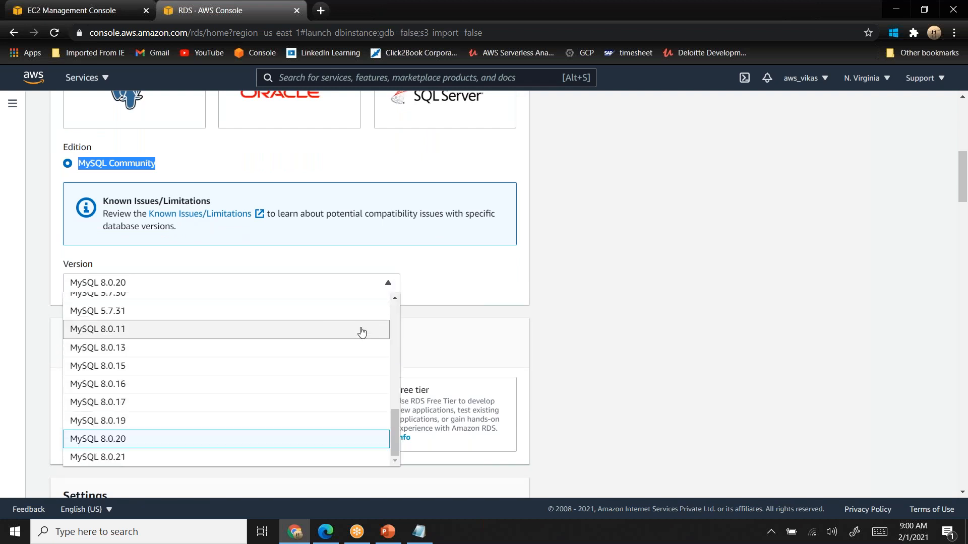
{"action": "left_click", "coordinate": [395, 298]}
{"action": "left_click", "coordinate": [395, 298]}
{"action": "left_click", "coordinate": [395, 298]}
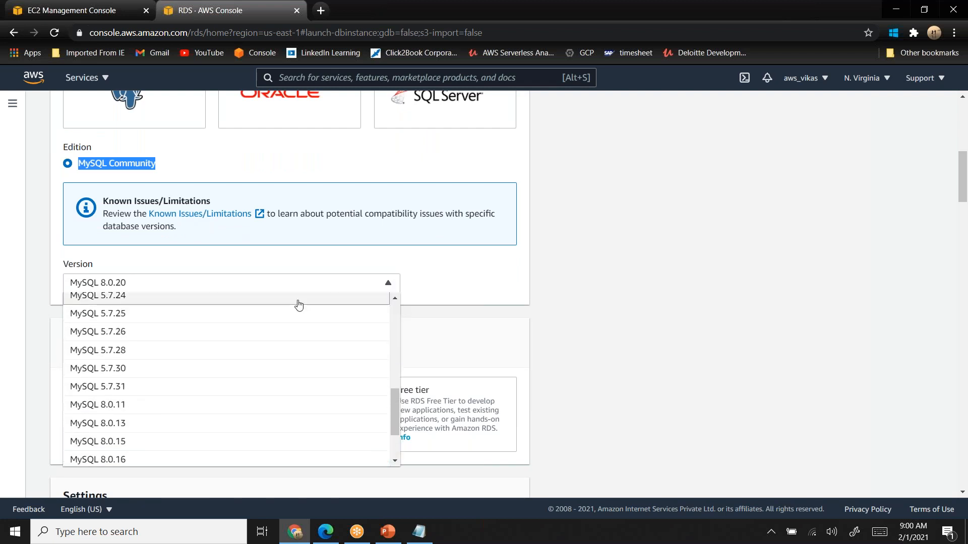
{"action": "left_click", "coordinate": [245, 314]}
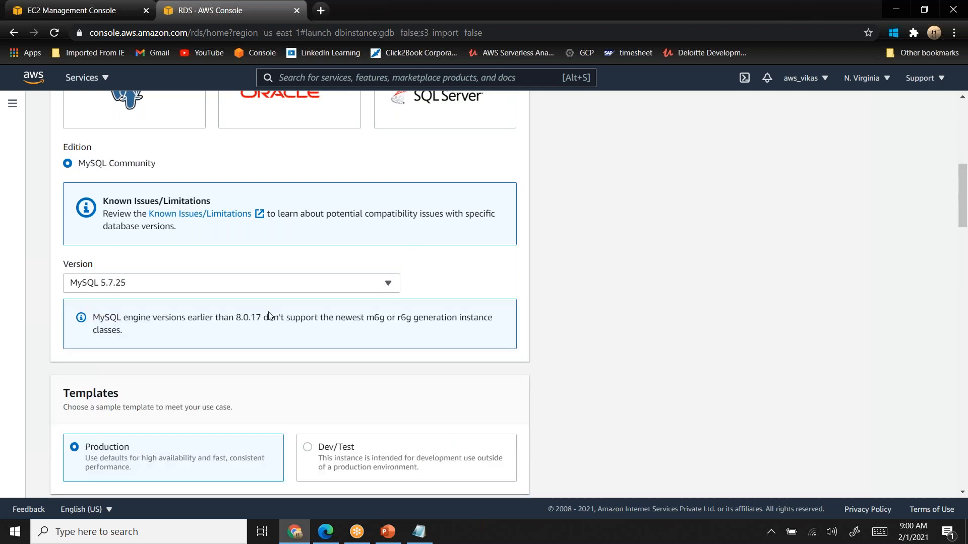
- Set the DB instance identifier to php-database and the master username to root
{"action": "left_click_drag", "start_coordinate": [962, 170], "coordinate": [961, 204]}
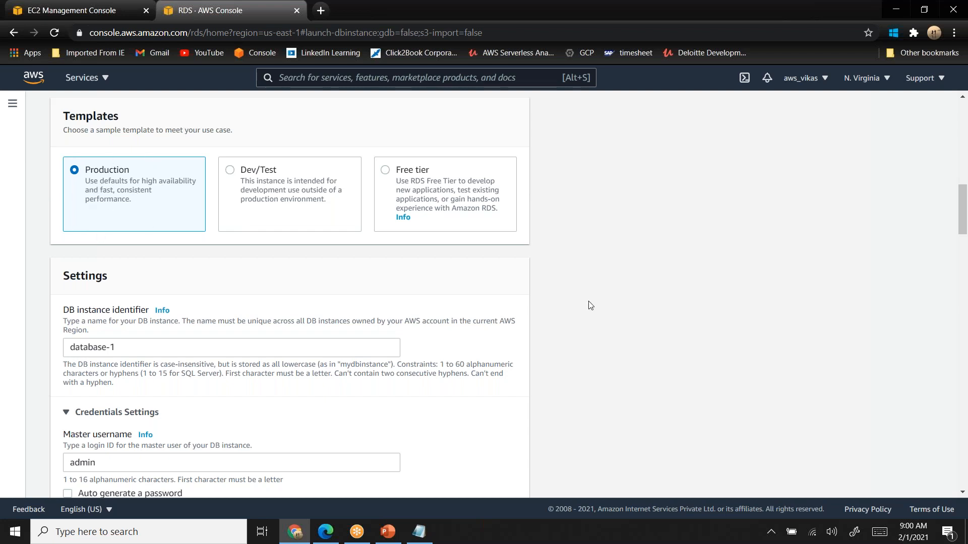
{"action": "left_click_drag", "start_coordinate": [962, 212], "coordinate": [965, 232]}
{"action": "left_click", "coordinate": [132, 172]}
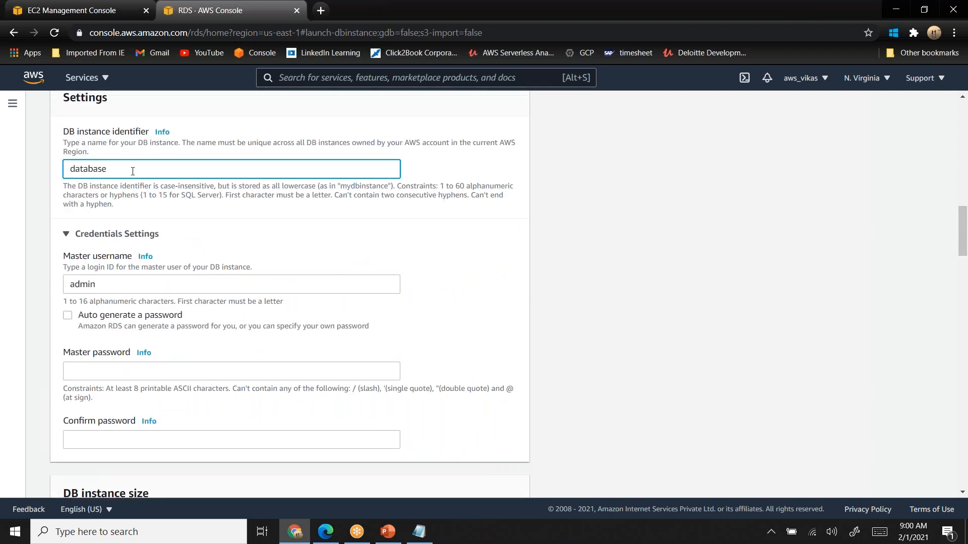
{"action": "type", "text": "php-"}
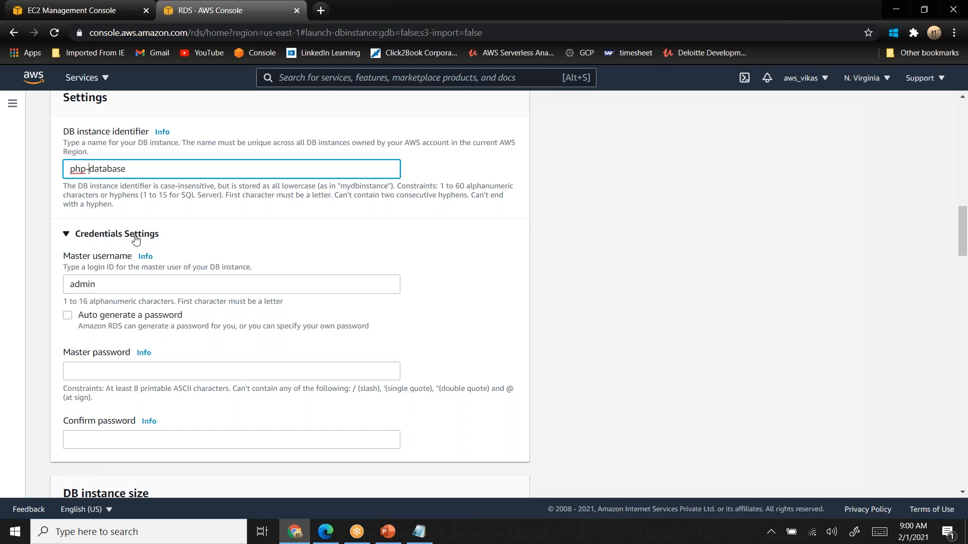
{"action": "left_click", "coordinate": [91, 284]}
{"action": "double_click", "coordinate": [92, 284]}
{"action": "type", "text": "root"}
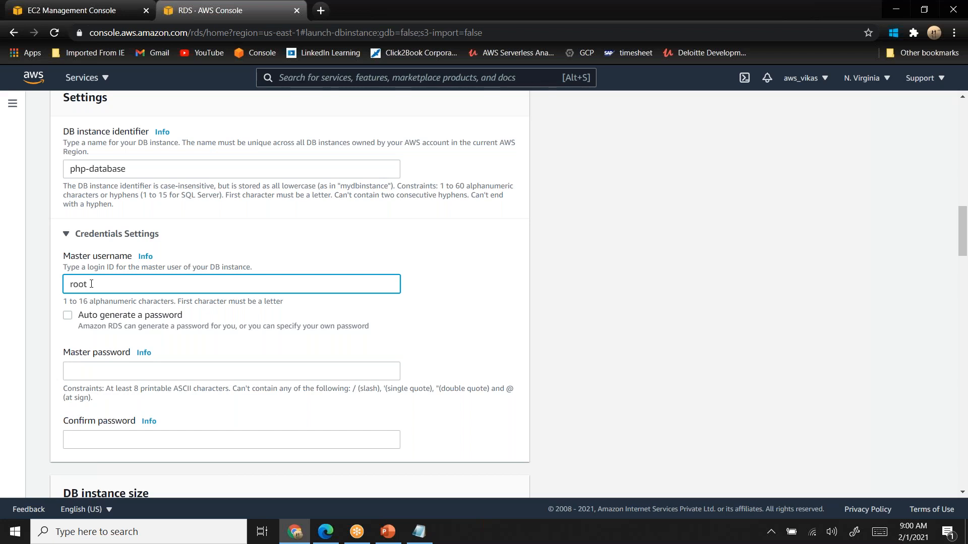
- Enter the master password for the database and repeat it in the confirmation field
{"action": "left_click", "coordinate": [125, 375]}
{"action": "type", "text": "••••••••"}
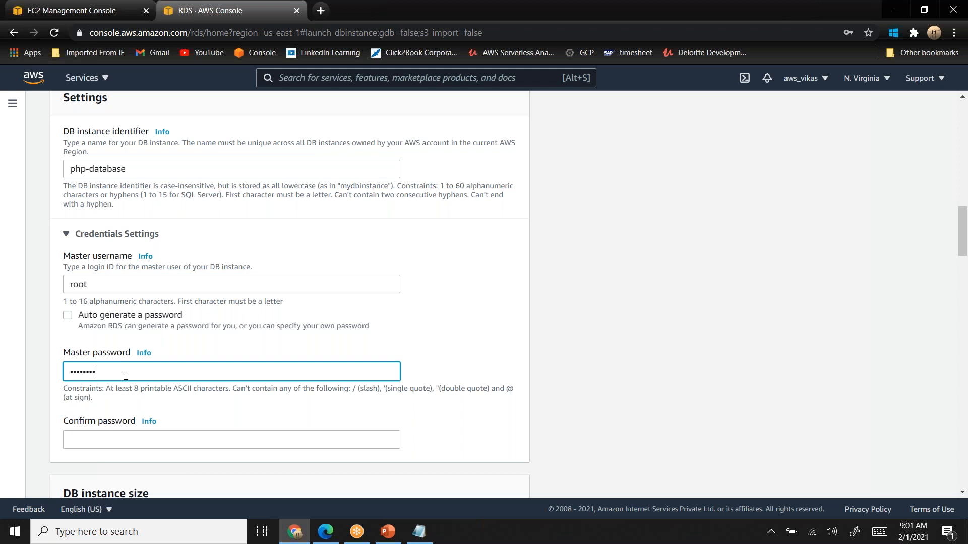
{"action": "left_click", "coordinate": [117, 443]}
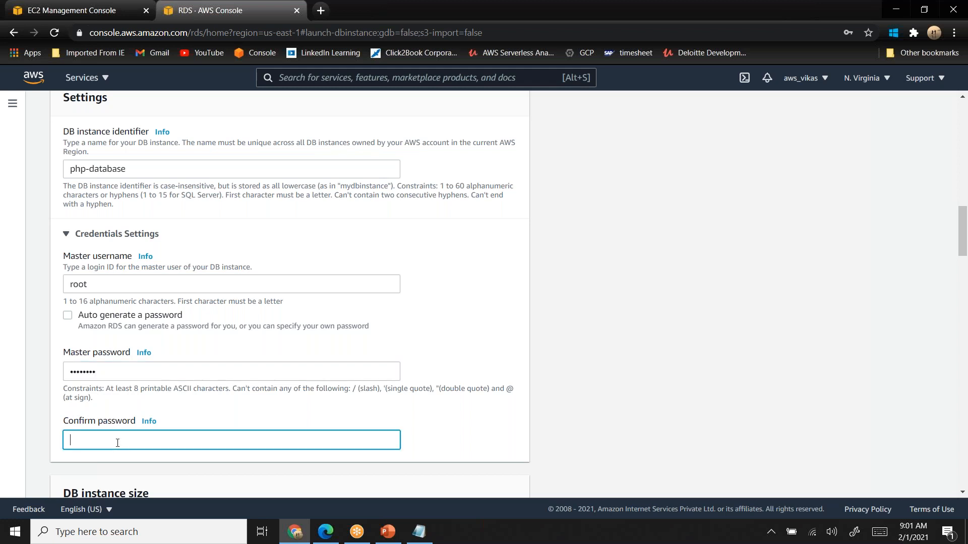
{"action": "type", "text": "••••••••"}
- Choose the burstable DB instance classes, include previous generation classes, and select db.t2.micro
{"action": "left_click_drag", "start_coordinate": [962, 233], "coordinate": [963, 262]}
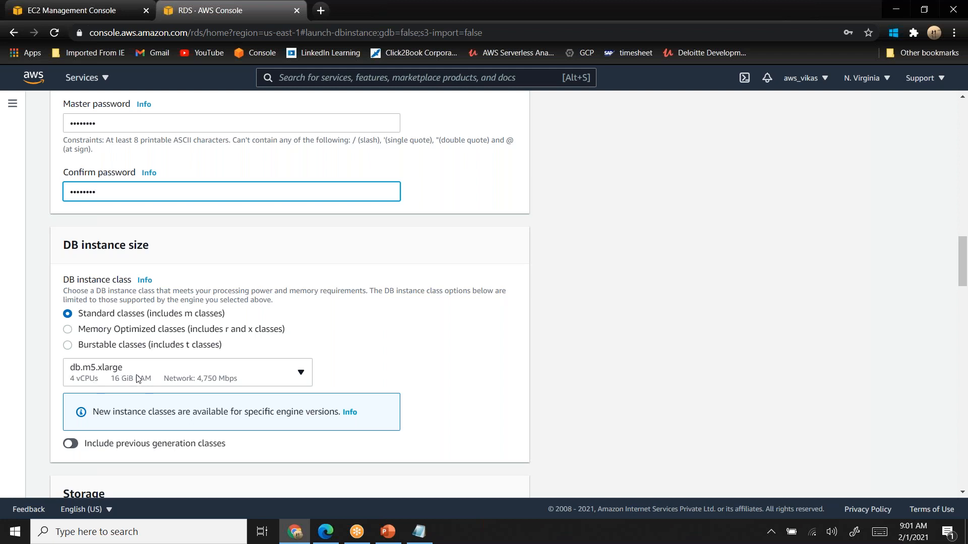
{"action": "left_click", "coordinate": [171, 375]}
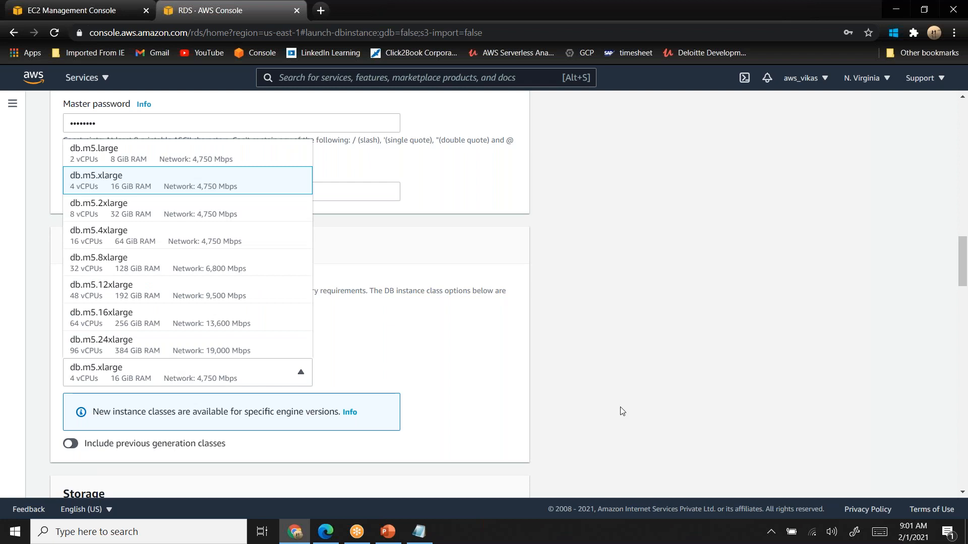
{"action": "left_click", "coordinate": [614, 365]}
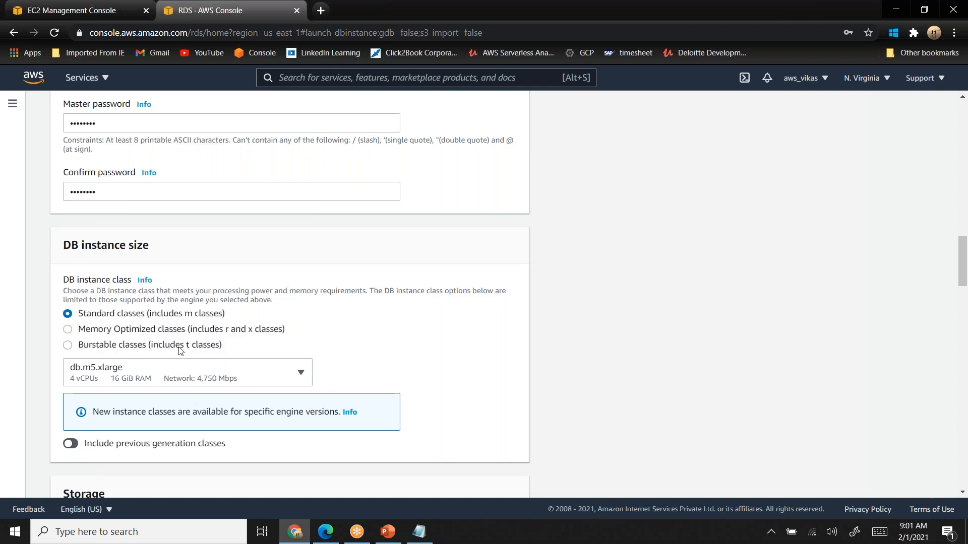
{"action": "left_click", "coordinate": [112, 344]}
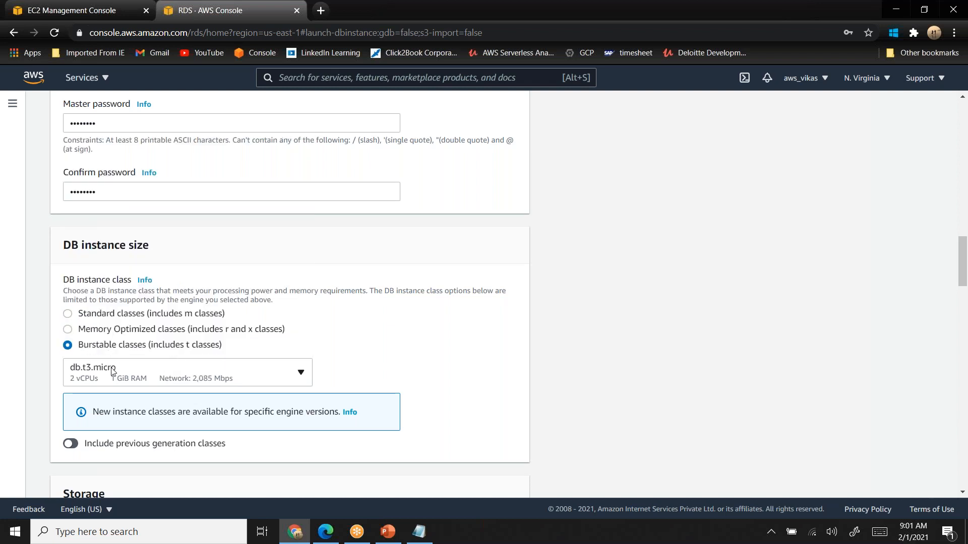
{"action": "left_click", "coordinate": [72, 446]}
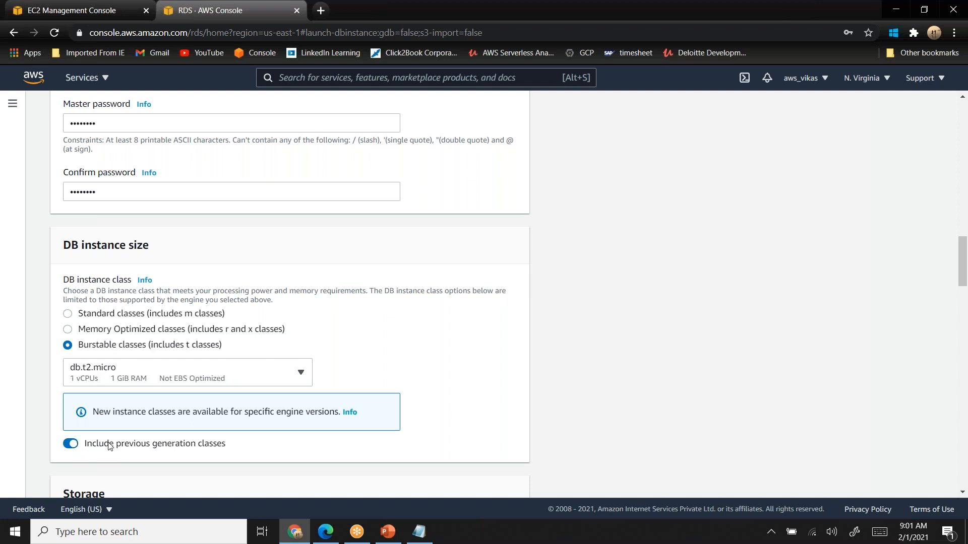
{"action": "left_click", "coordinate": [163, 379]}
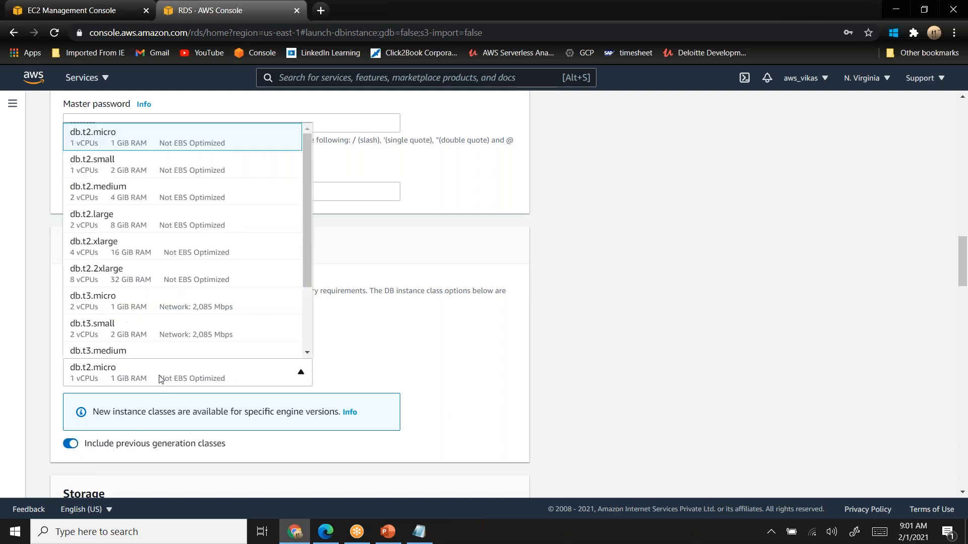
{"action": "left_click", "coordinate": [93, 140]}
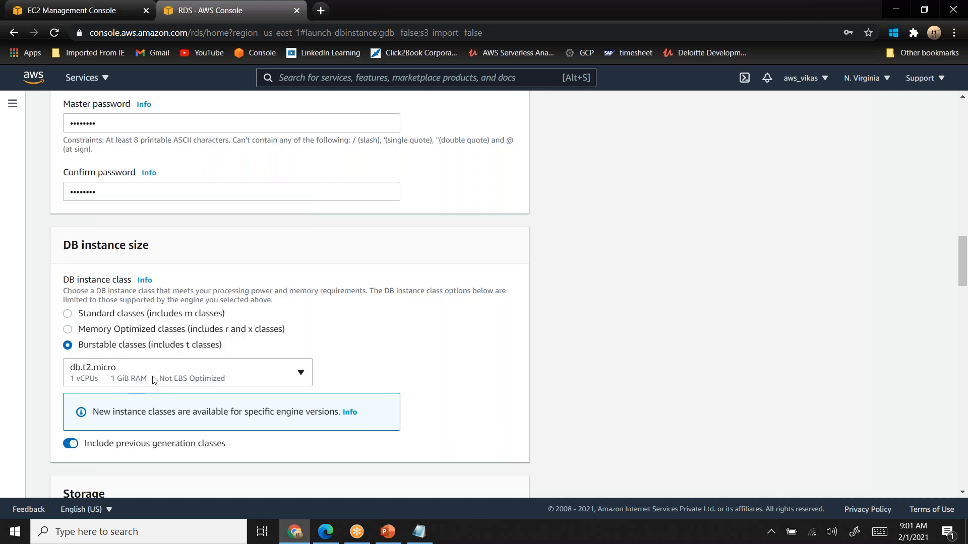
- Set the database's storage type to General Purpose (SSD)
{"action": "scroll", "coordinate": [154, 380], "scroll_direction": "down", "scroll_amount": 5}
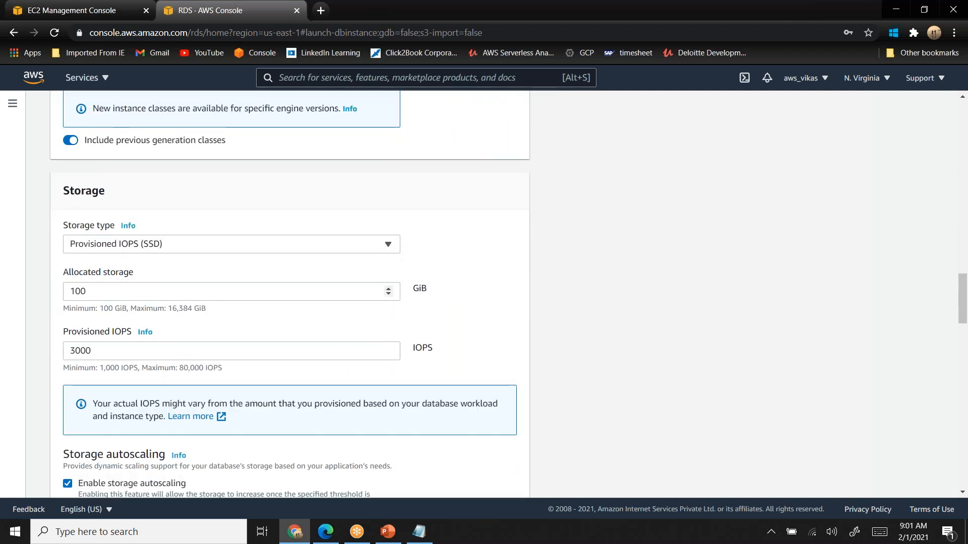
{"action": "left_click", "coordinate": [201, 247]}
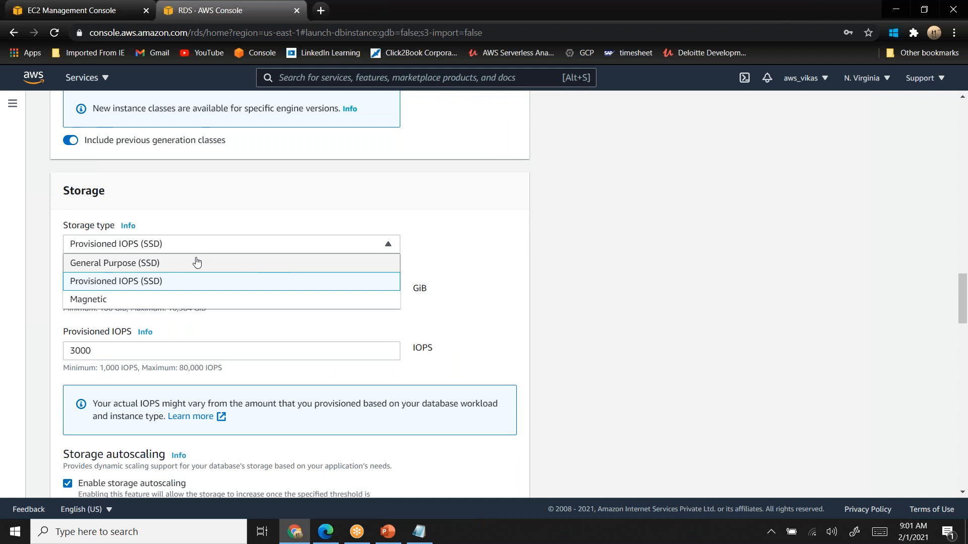
{"action": "left_click", "coordinate": [197, 263]}
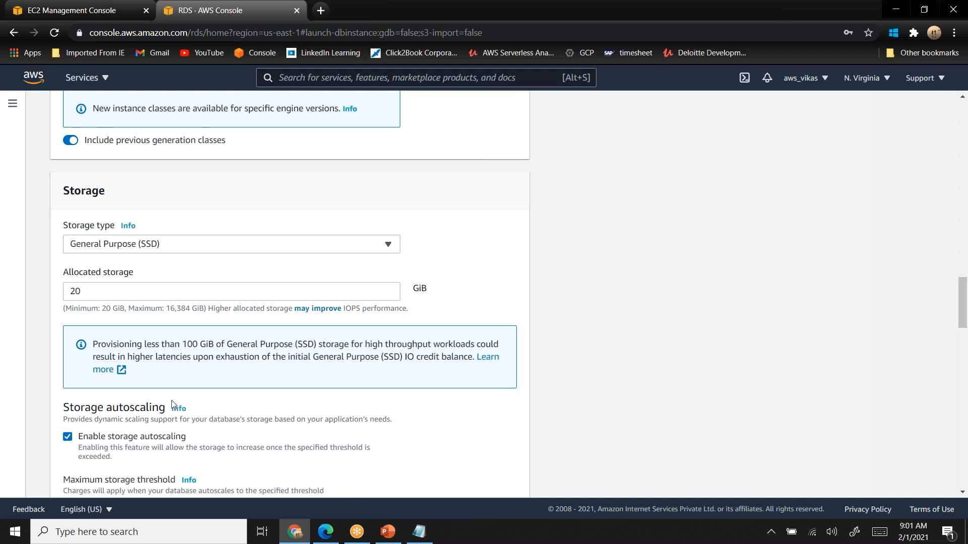
{"action": "scroll", "coordinate": [171, 404], "scroll_direction": "down", "scroll_amount": 2}
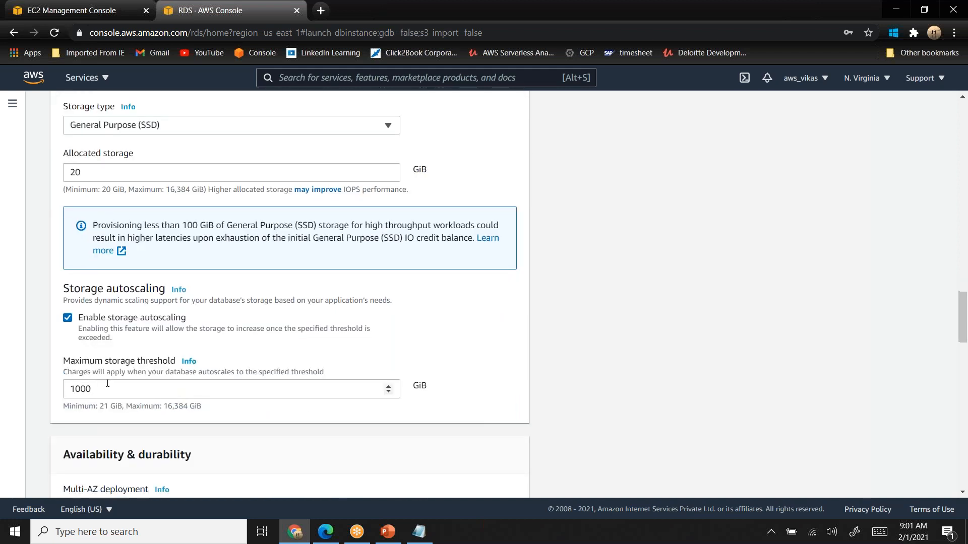
- Disable storage autoscaling and examine the Multi-AZ deployment's standby instance option
{"action": "left_click", "coordinate": [68, 319]}
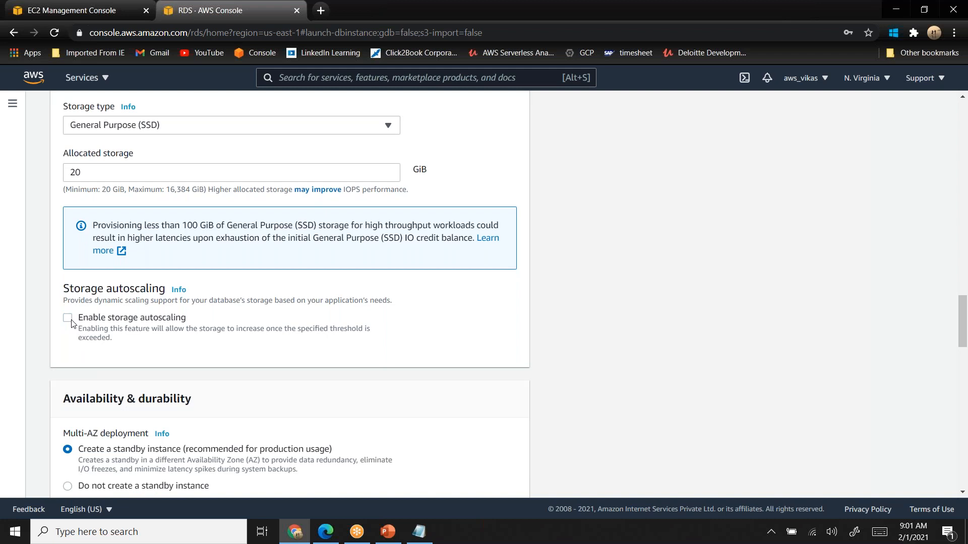
{"action": "scroll", "coordinate": [72, 322], "scroll_direction": "down", "scroll_amount": 3}
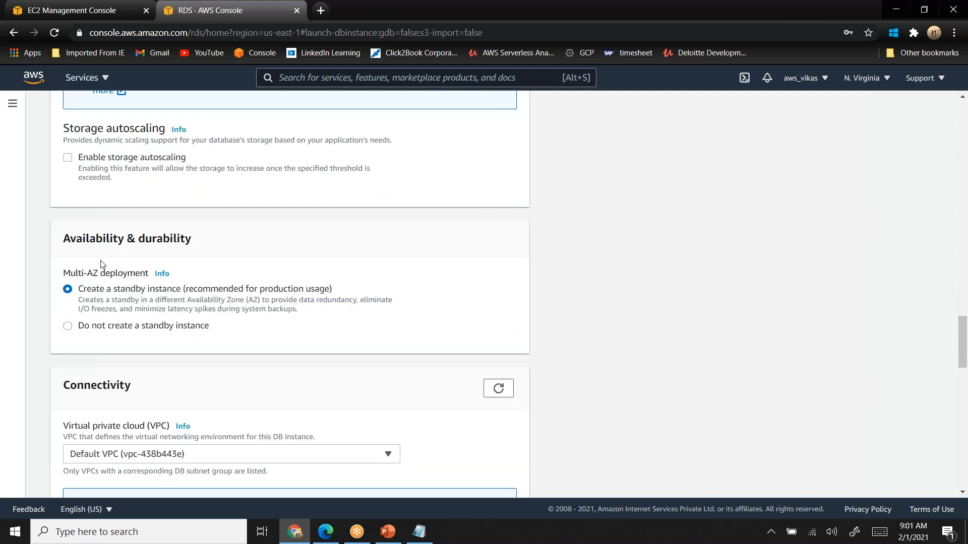
{"action": "double_click", "coordinate": [76, 275]}
{"action": "double_click", "coordinate": [92, 292]}
{"action": "double_click", "coordinate": [155, 293]}
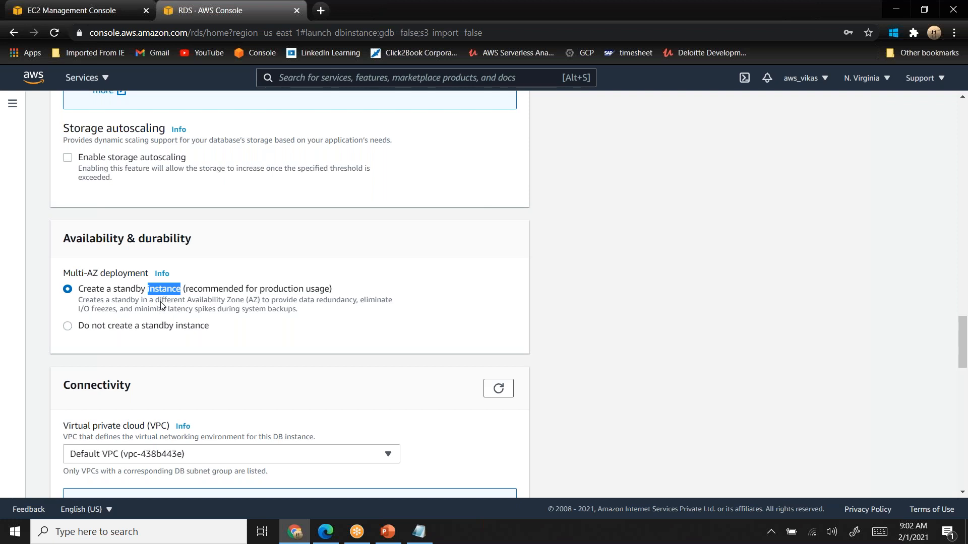
- Review the connectivity, authentication and estimated monthly cost sections, create the database, and dismiss the browser's password warning
{"action": "scroll", "coordinate": [161, 305], "scroll_direction": "down", "scroll_amount": 5}
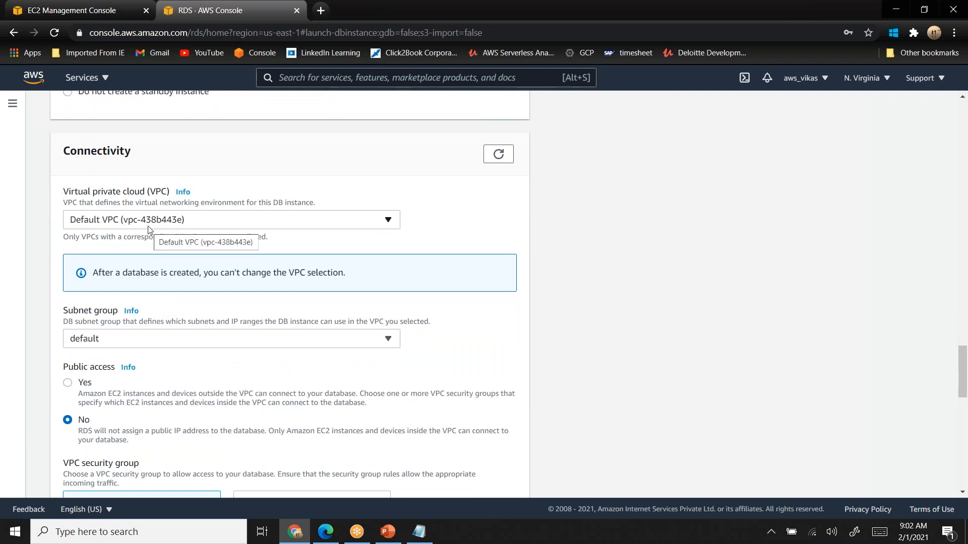
{"action": "scroll", "coordinate": [148, 228], "scroll_direction": "down", "scroll_amount": 3}
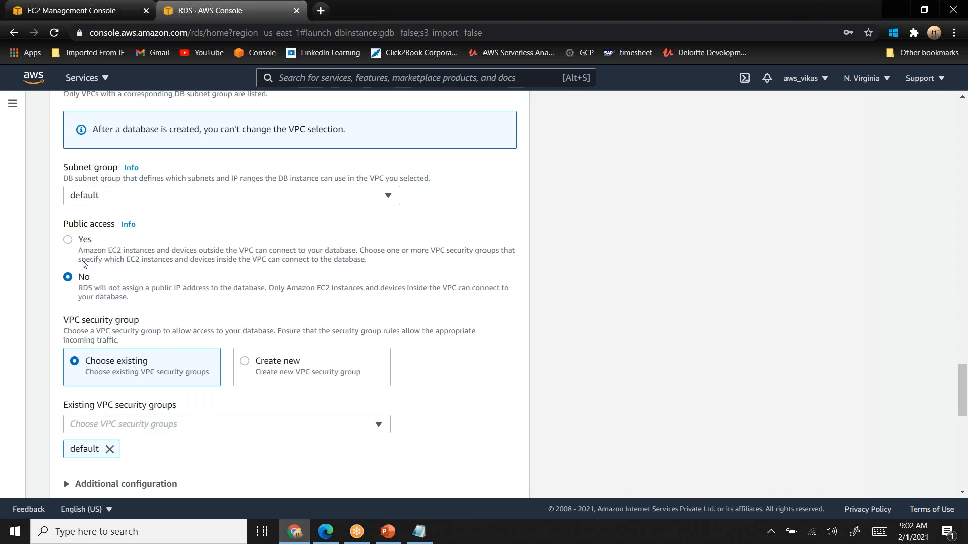
{"action": "scroll", "coordinate": [84, 265], "scroll_direction": "down", "scroll_amount": 2}
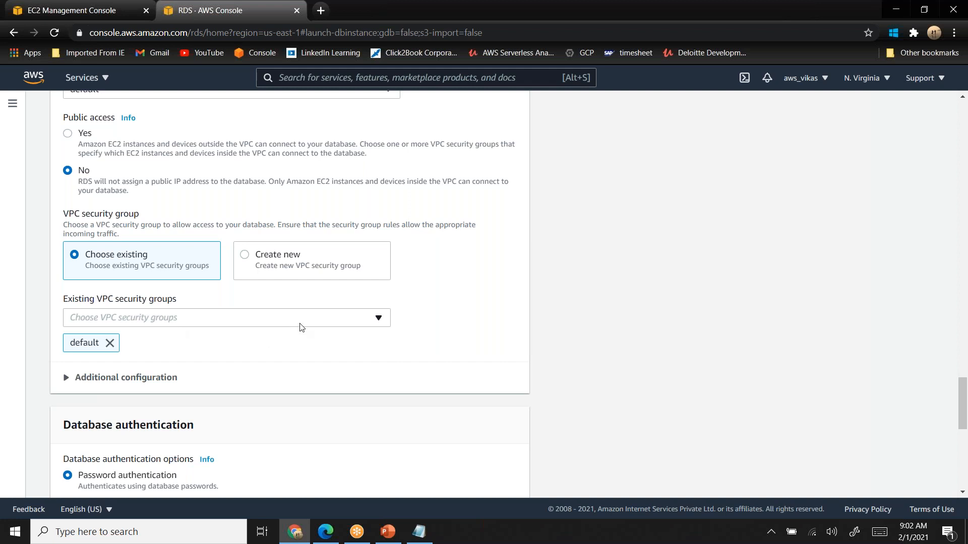
{"action": "scroll", "coordinate": [301, 328], "scroll_direction": "down", "scroll_amount": 5}
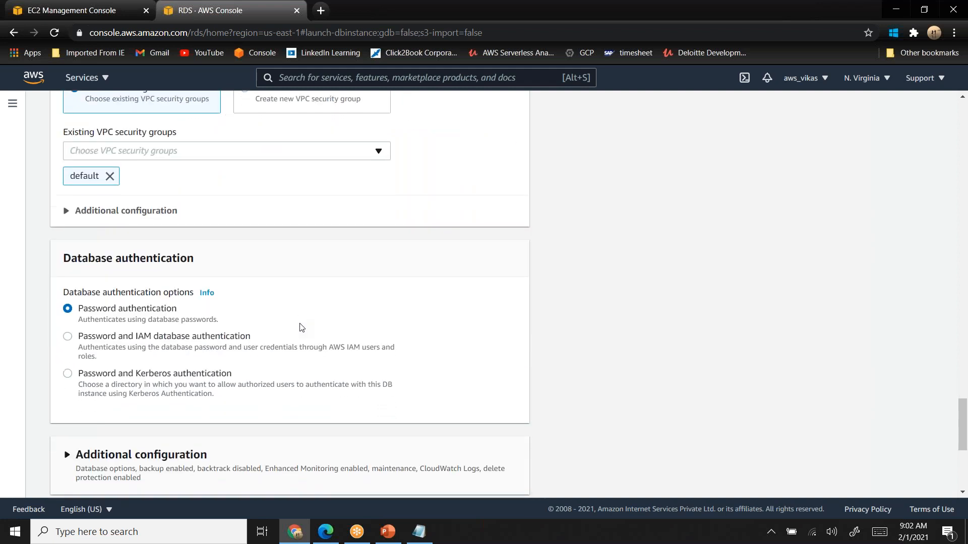
{"action": "scroll", "coordinate": [301, 328], "scroll_direction": "down", "scroll_amount": 3}
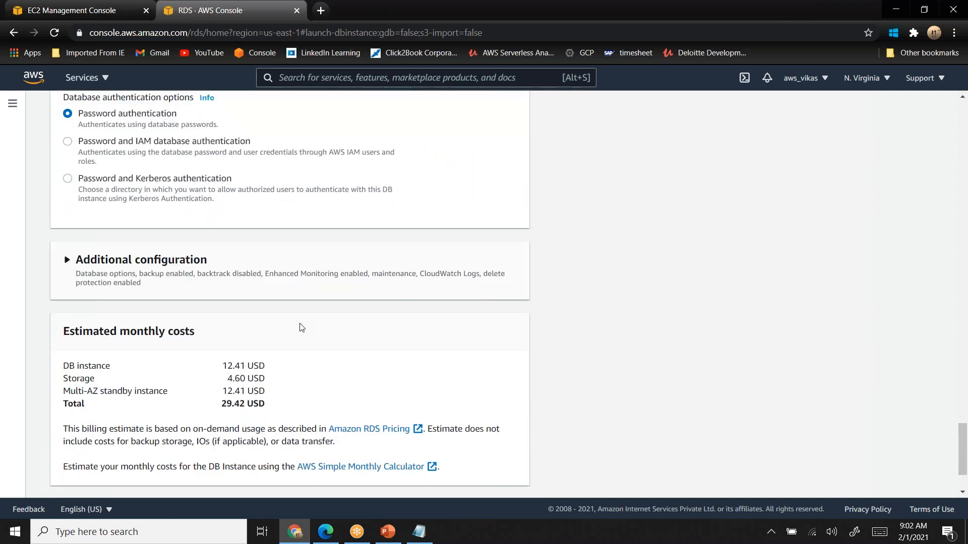
{"action": "double_click", "coordinate": [225, 359]}
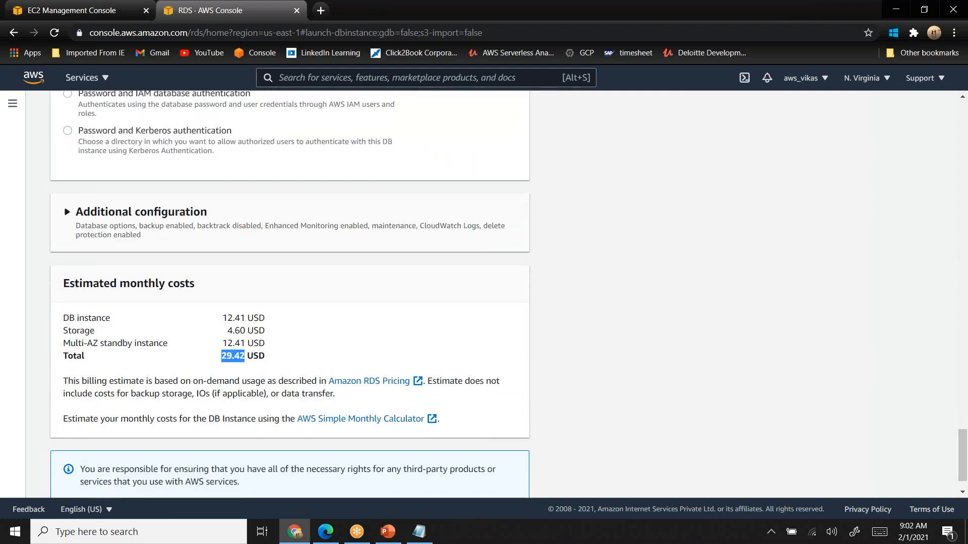
{"action": "scroll", "coordinate": [224, 358], "scroll_direction": "down", "scroll_amount": 1}
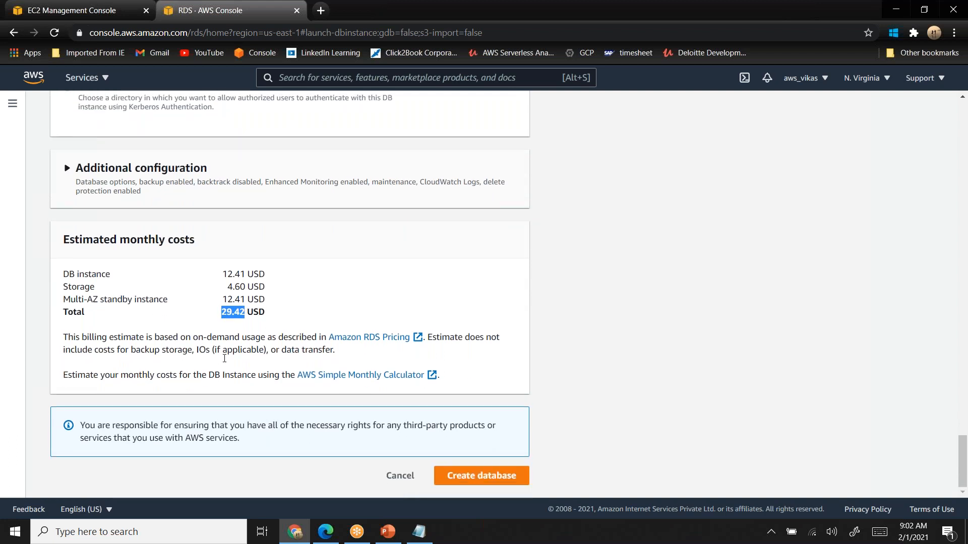
{"action": "left_click", "coordinate": [465, 483]}
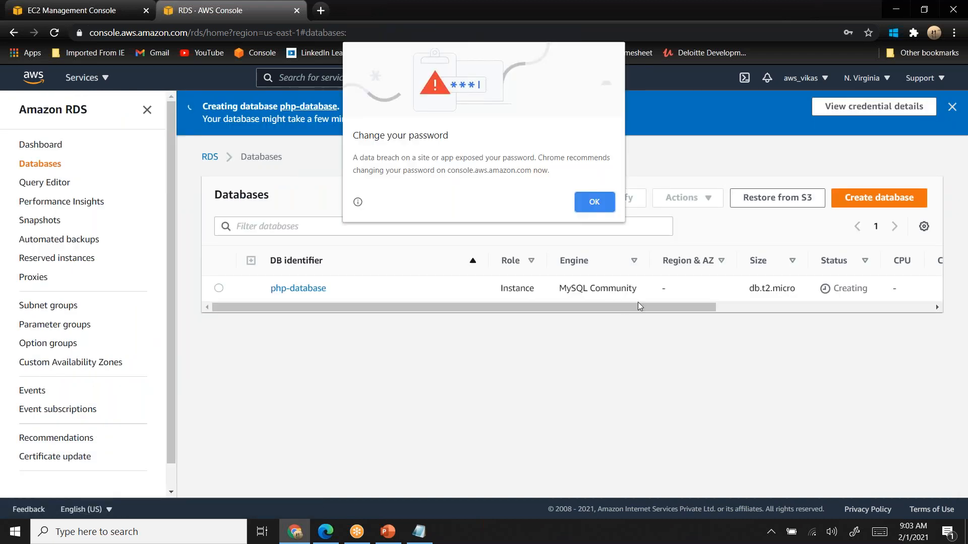
{"action": "left_click", "coordinate": [603, 201]}
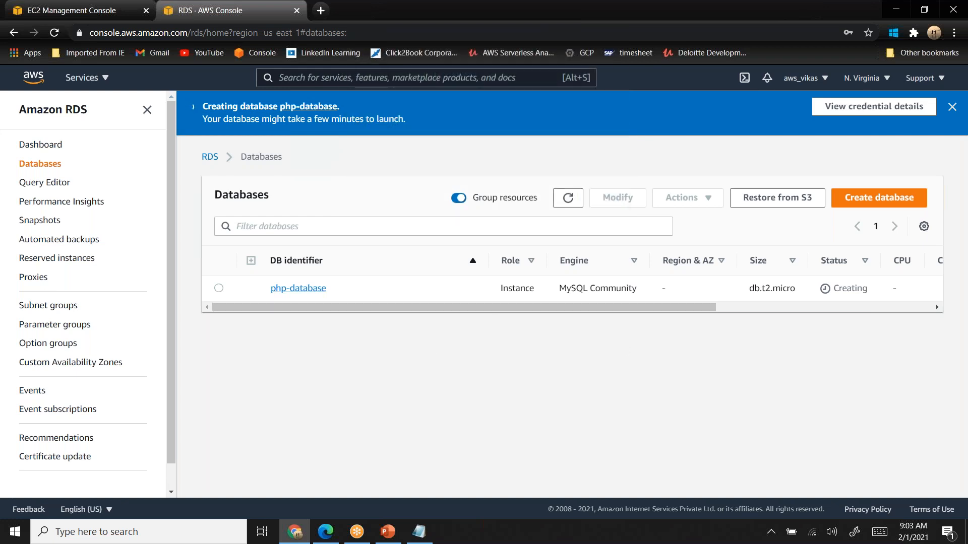
- Open the php-database details and check the instance's status
{"action": "left_click", "coordinate": [309, 291]}
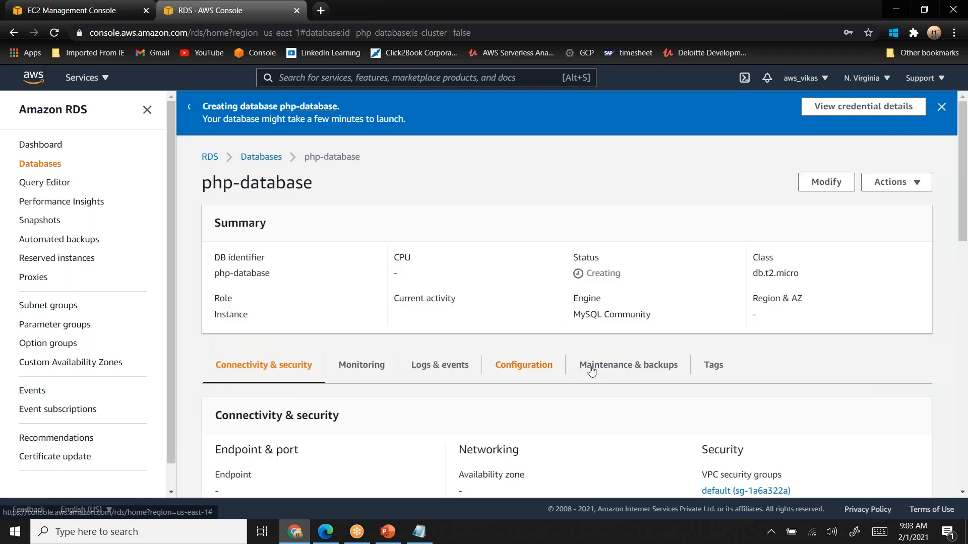
{"action": "double_click", "coordinate": [603, 273]}
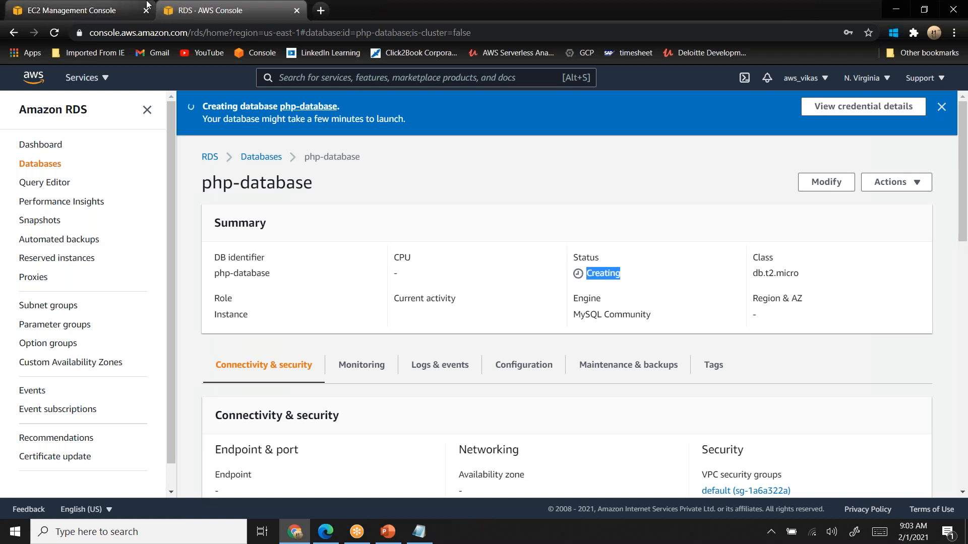
- Return to the EC2 console and open the list of load balancers
{"action": "left_click", "coordinate": [89, 10]}
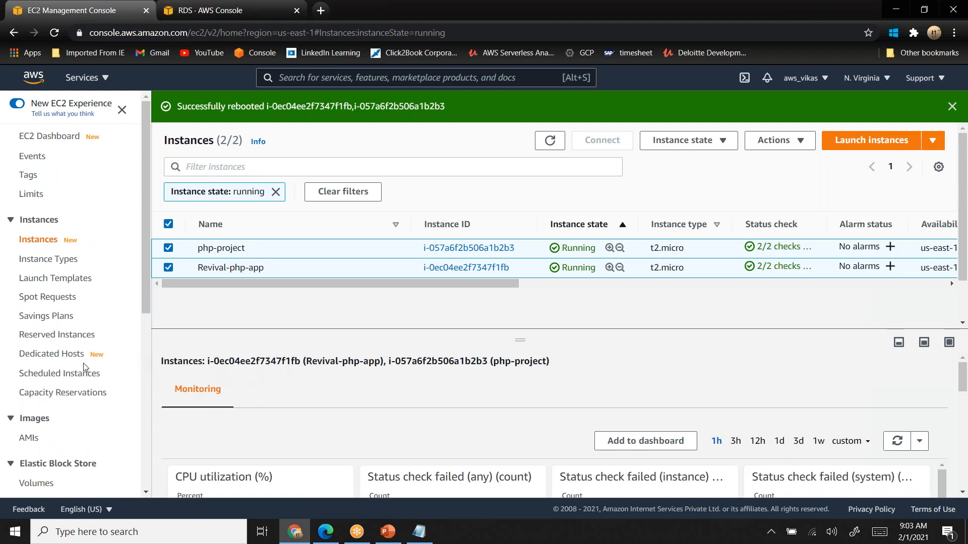
{"action": "left_click", "coordinate": [147, 493]}
{"action": "scroll", "coordinate": [147, 492], "scroll_direction": "down", "scroll_amount": 4}
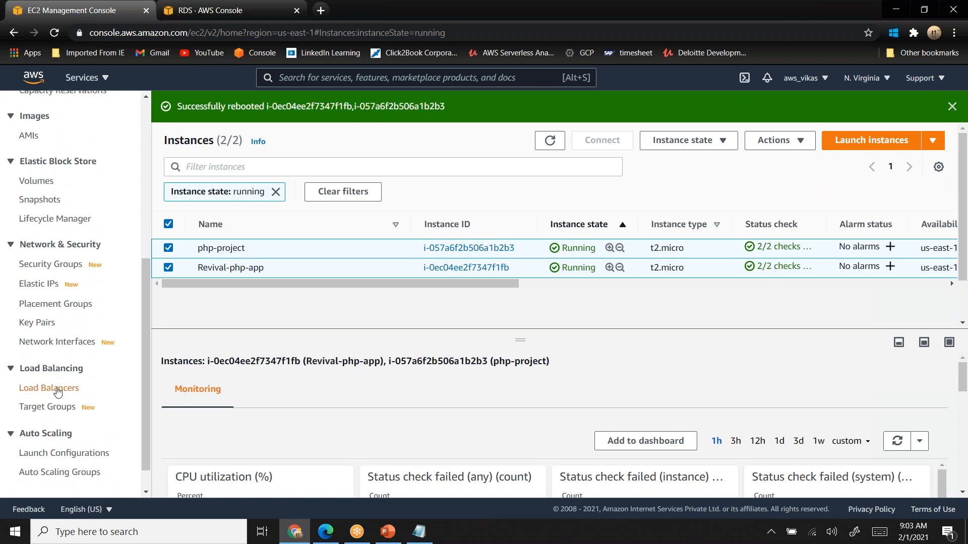
{"action": "left_click", "coordinate": [57, 389]}
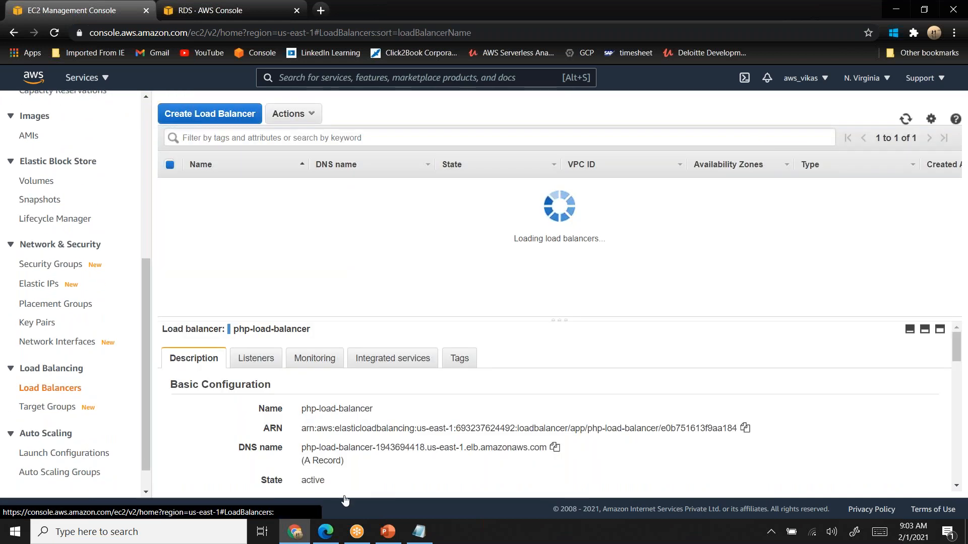
{"action": "left_click", "coordinate": [745, 428]}
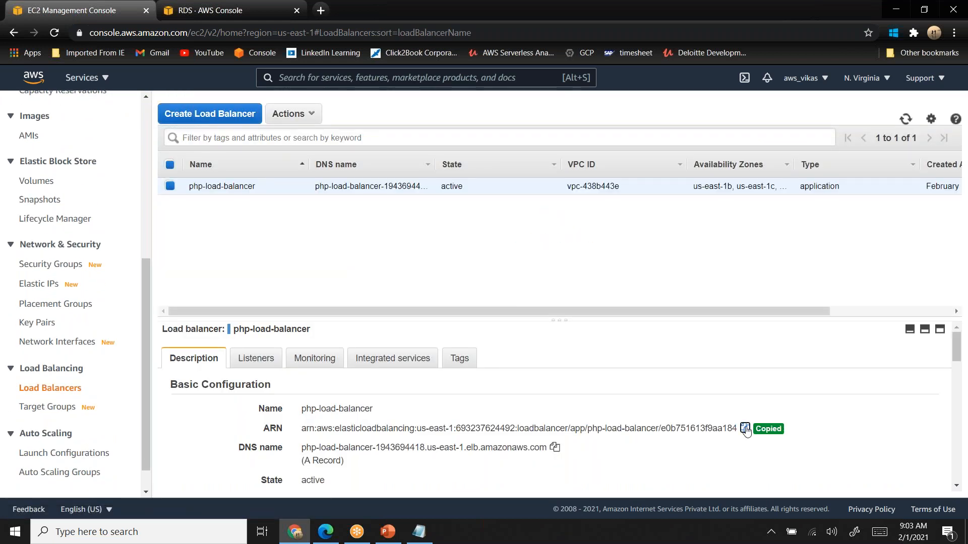
{"action": "left_click", "coordinate": [320, 10]}
{"action": "key", "text": "ctrl+v"}
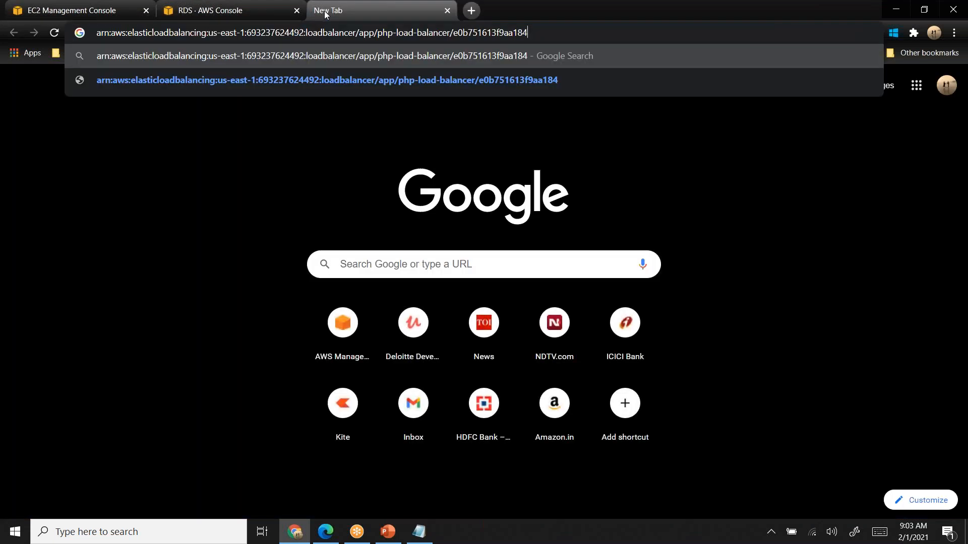
{"action": "left_click", "coordinate": [65, 1]}
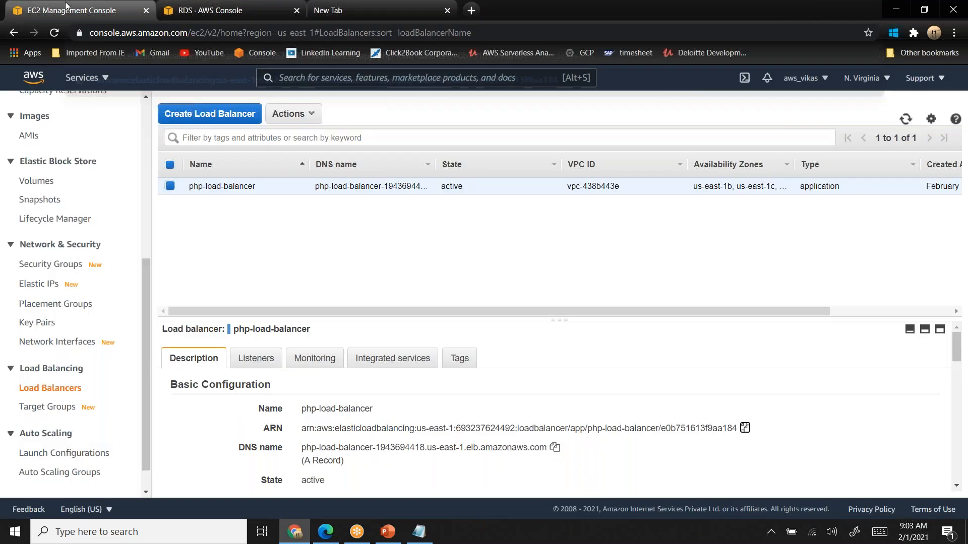
- Copy the DNS name of php-load-balancer and open its /index.php page in the new browser tab
{"action": "left_click", "coordinate": [554, 448]}
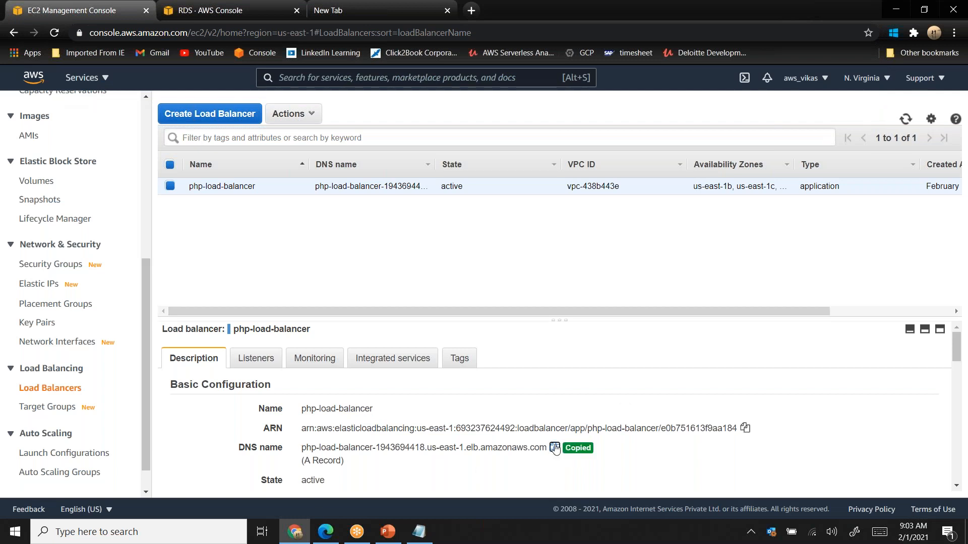
{"action": "left_click", "coordinate": [385, 14]}
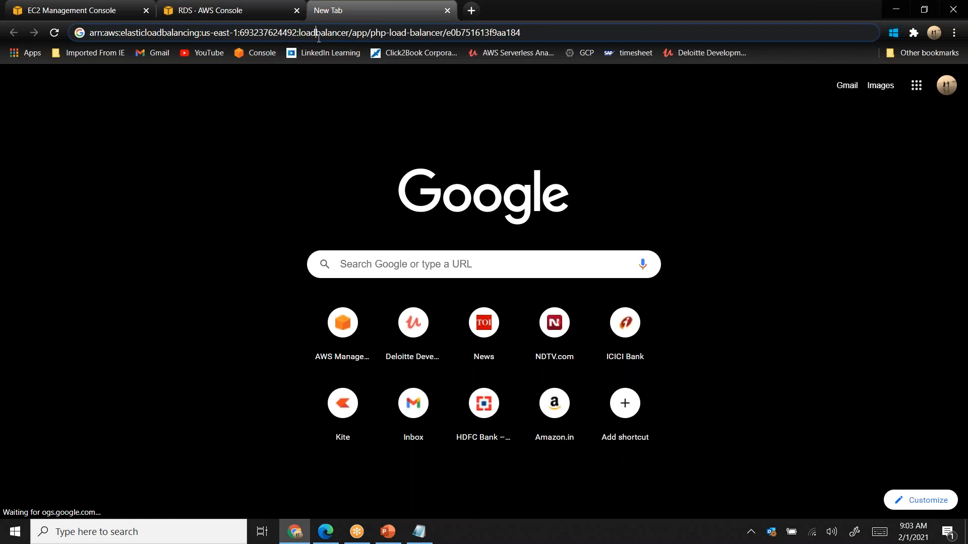
{"action": "left_click", "coordinate": [318, 35]}
{"action": "key", "text": "BackSpace"}
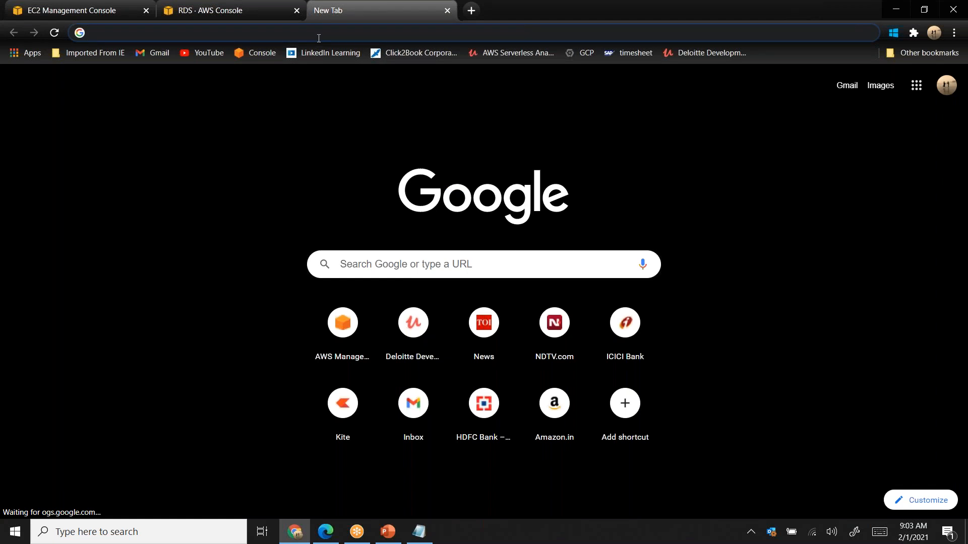
{"action": "key", "text": "ctrl+v"}
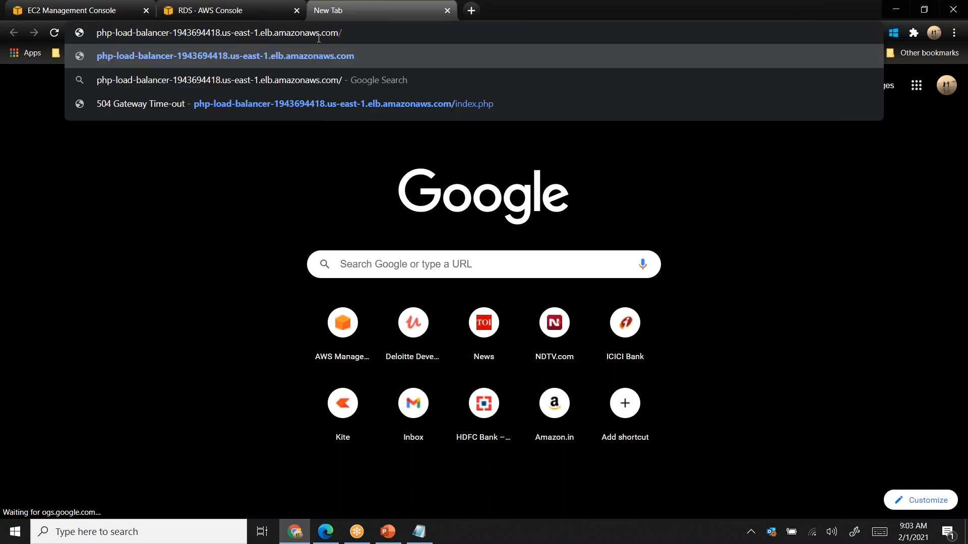
{"action": "type", "text": "i"}
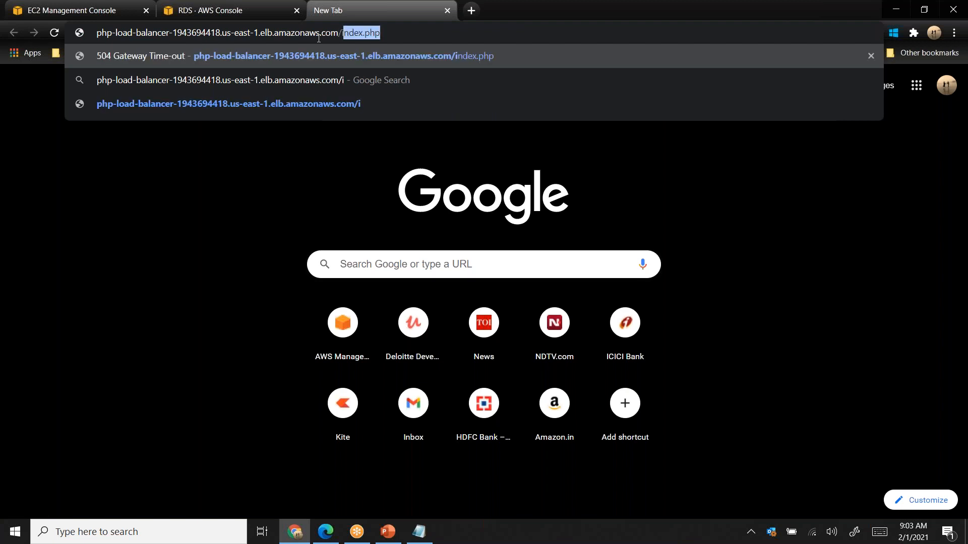
{"action": "type", "text": "ndex.php"}
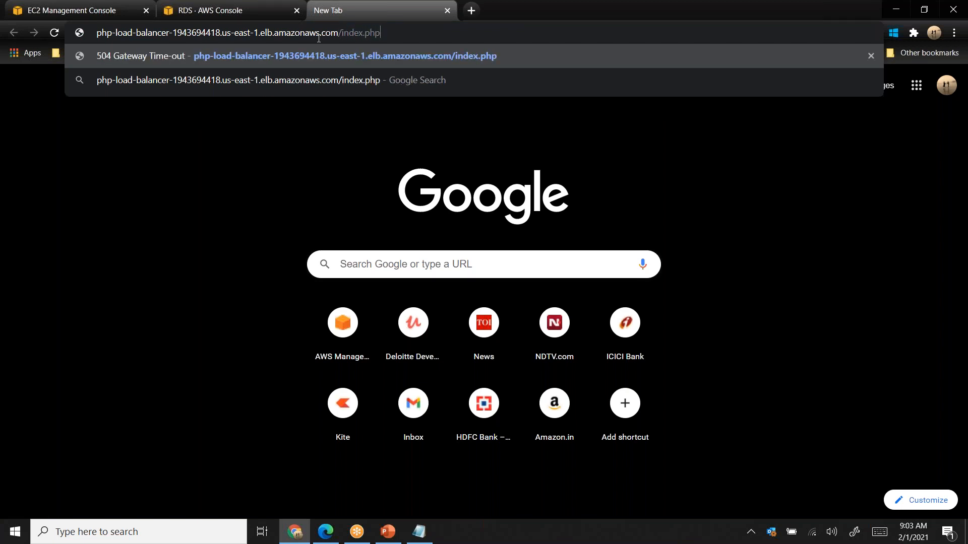
{"action": "key", "text": "Return"}
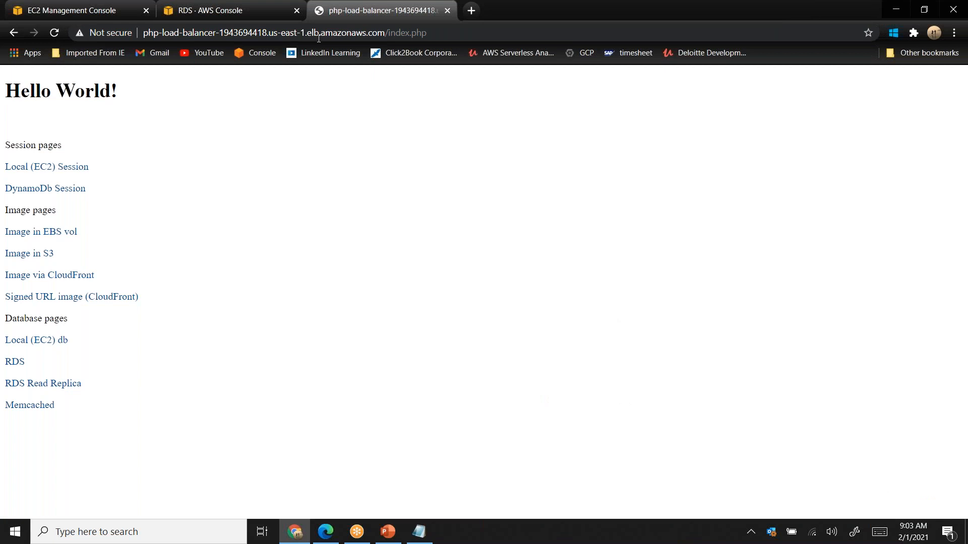
- Reload the application's index.php page several times to test the load balancer
{"action": "left_click", "coordinate": [56, 40]}
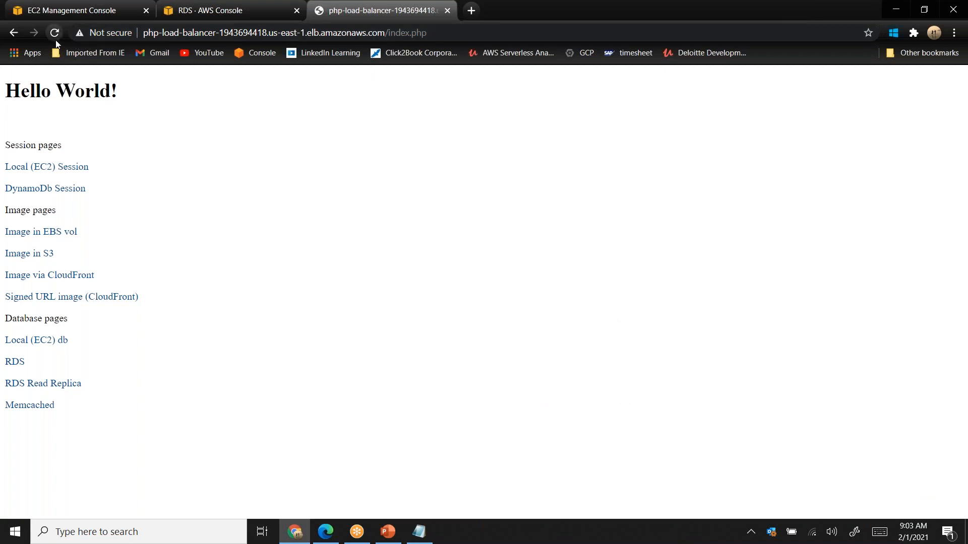
{"action": "left_click", "coordinate": [56, 40]}
{"action": "left_click", "coordinate": [55, 41]}
{"action": "left_click", "coordinate": [56, 40]}
- Switch to the blank Notepad window and sketch two side-by-side boxes over it, each labelled EC2
{"action": "left_click", "coordinate": [421, 534]}
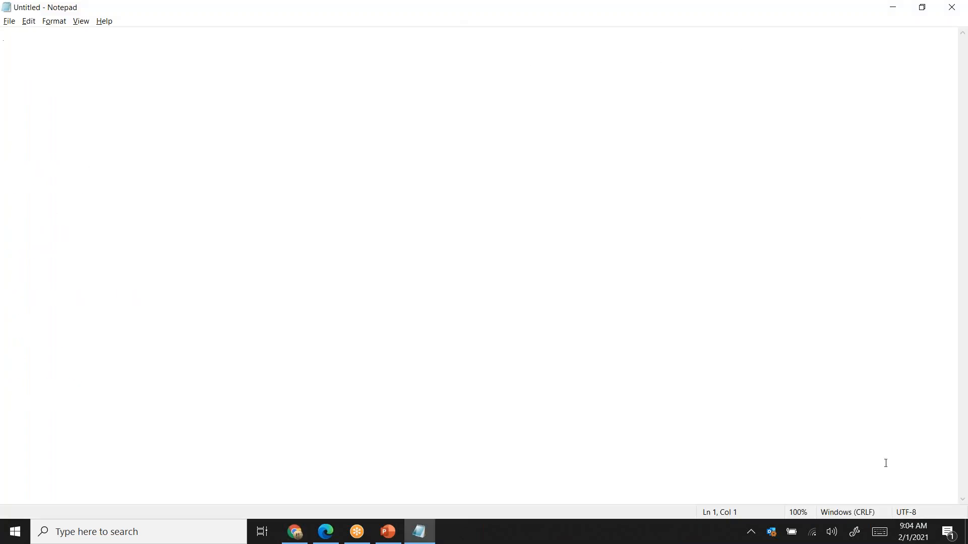
{"action": "left_click", "coordinate": [933, 511]}
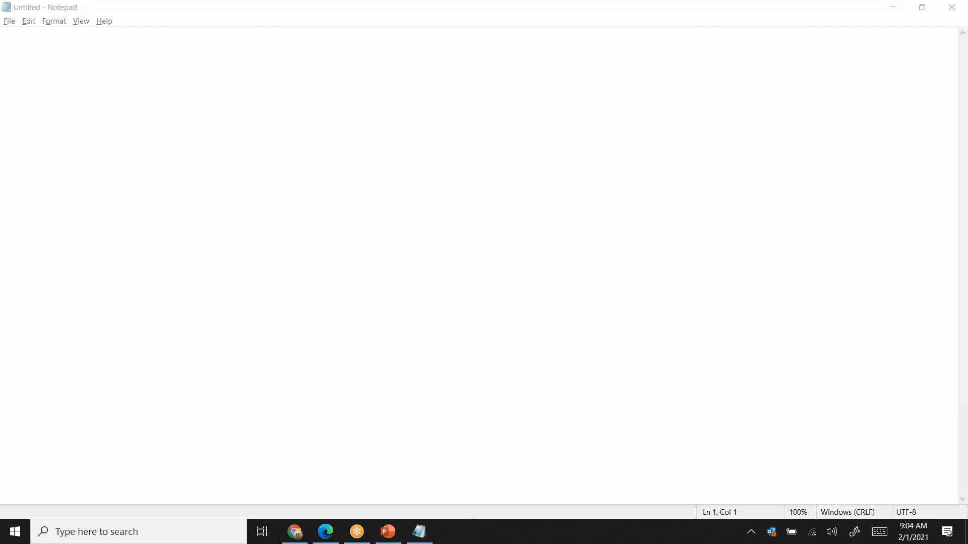
{"action": "left_click_drag", "start_coordinate": [215, 182], "coordinate": [223, 274]}
{"action": "left_click_drag", "start_coordinate": [221, 177], "coordinate": [219, 288]}
{"action": "mouse_move", "coordinate": [541, 158]}
{"action": "left_mouse_down"}
{"action": "mouse_move", "coordinate": [550, 273]}
{"action": "mouse_move", "coordinate": [761, 251]}
{"action": "mouse_move", "coordinate": [564, 274]}
{"action": "left_mouse_up"}
{"action": "left_click_drag", "start_coordinate": [588, 199], "coordinate": [622, 236]}
{"action": "mouse_move", "coordinate": [598, 220]}
{"action": "left_mouse_down"}
{"action": "mouse_move", "coordinate": [618, 207]}
{"action": "mouse_move", "coordinate": [612, 181]}
{"action": "left_mouse_up"}
{"action": "left_click_drag", "start_coordinate": [652, 193], "coordinate": [647, 233]}
{"action": "left_click_drag", "start_coordinate": [685, 198], "coordinate": [711, 222]}
{"action": "left_click_drag", "start_coordinate": [240, 240], "coordinate": [283, 255]}
{"action": "left_click_drag", "start_coordinate": [258, 249], "coordinate": [269, 237]}
{"action": "mouse_move", "coordinate": [239, 236]}
{"action": "left_mouse_down"}
{"action": "mouse_move", "coordinate": [261, 214]}
{"action": "mouse_move", "coordinate": [301, 238]}
{"action": "left_mouse_up"}
{"action": "left_click_drag", "start_coordinate": [316, 197], "coordinate": [348, 230]}
- Sketch an oval labelled LB above and between the two EC2 boxes, with an incoming request line
{"action": "left_click_drag", "start_coordinate": [481, 136], "coordinate": [459, 78]}
{"action": "left_click_drag", "start_coordinate": [418, 127], "coordinate": [445, 144]}
{"action": "mouse_move", "coordinate": [453, 108]}
{"action": "left_mouse_down"}
{"action": "mouse_move", "coordinate": [464, 145]}
{"action": "mouse_move", "coordinate": [467, 135]}
{"action": "left_mouse_up"}
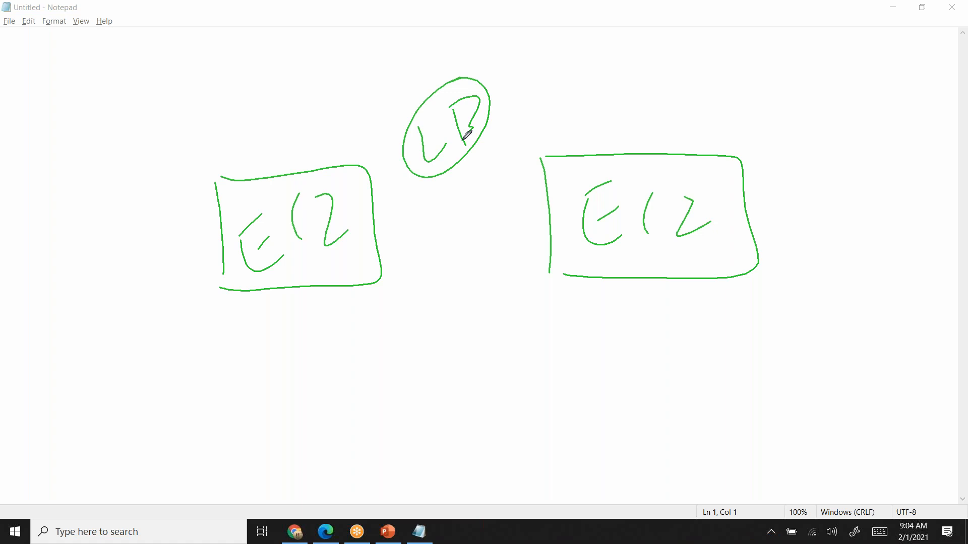
{"action": "left_click_drag", "start_coordinate": [331, 47], "coordinate": [458, 84]}
- Draw an arrow from the LB oval to each of the two EC2 boxes
{"action": "left_click_drag", "start_coordinate": [452, 162], "coordinate": [351, 246]}
{"action": "left_click_drag", "start_coordinate": [374, 214], "coordinate": [407, 240]}
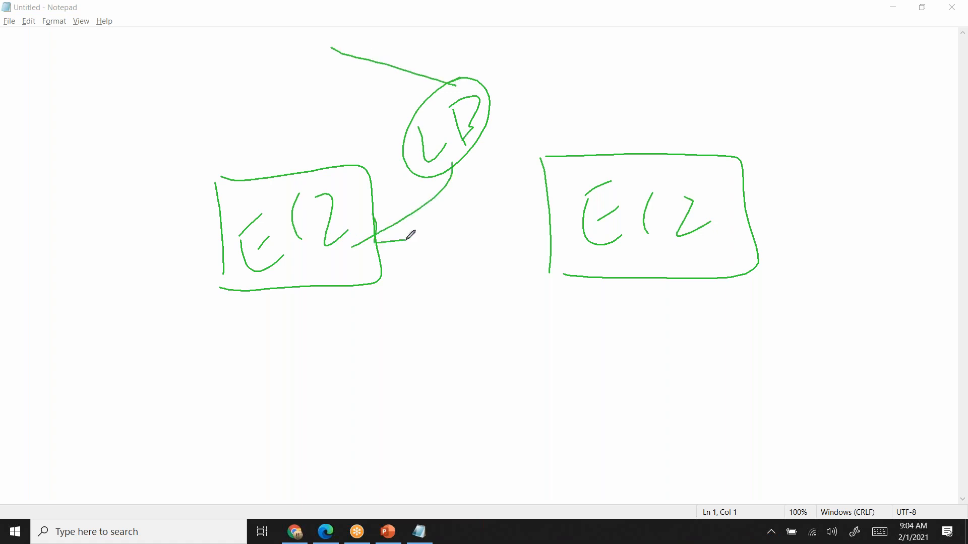
{"action": "left_click_drag", "start_coordinate": [473, 145], "coordinate": [577, 238]}
{"action": "left_click_drag", "start_coordinate": [518, 198], "coordinate": [494, 269]}
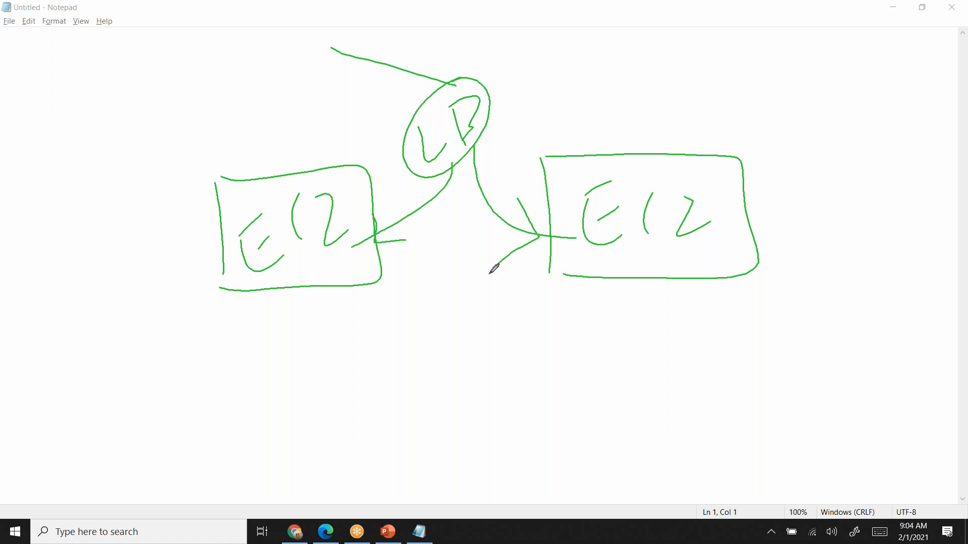
- Circle the first EC2 box repeatedly and retrace the arrow from LB to the second EC2 box
{"action": "left_click_drag", "start_coordinate": [382, 207], "coordinate": [384, 220]}
{"action": "mouse_move", "coordinate": [327, 133]}
{"action": "left_mouse_down"}
{"action": "mouse_move", "coordinate": [335, 136]}
{"action": "mouse_move", "coordinate": [279, 303]}
{"action": "mouse_move", "coordinate": [313, 144]}
{"action": "left_mouse_up"}
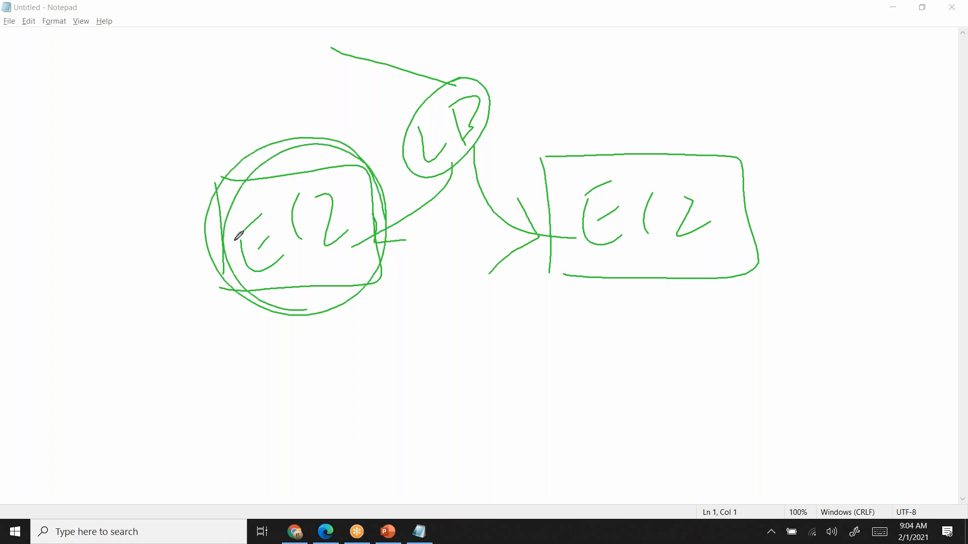
{"action": "left_click_drag", "start_coordinate": [239, 236], "coordinate": [308, 157]}
{"action": "mouse_move", "coordinate": [505, 148]}
{"action": "left_mouse_down"}
{"action": "mouse_move", "coordinate": [603, 236]}
{"action": "mouse_move", "coordinate": [549, 232]}
{"action": "left_mouse_up"}
{"action": "left_click_drag", "start_coordinate": [517, 171], "coordinate": [505, 261]}
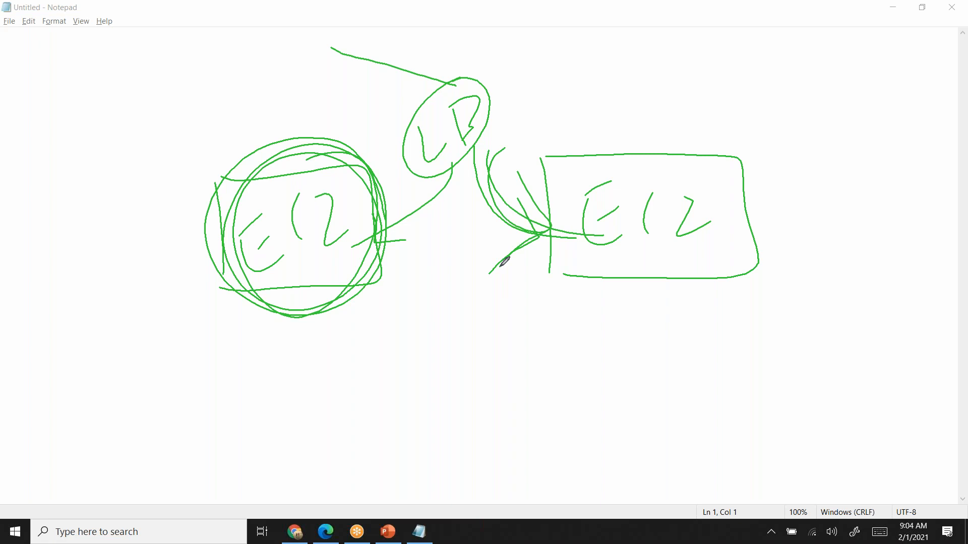
- Trace two more request paths from the incoming line through the LB oval to the first EC2 box
{"action": "mouse_move", "coordinate": [326, 43]}
{"action": "left_mouse_down"}
{"action": "mouse_move", "coordinate": [436, 208]}
{"action": "mouse_move", "coordinate": [335, 269]}
{"action": "left_mouse_up"}
{"action": "mouse_move", "coordinate": [333, 71]}
{"action": "left_mouse_down"}
{"action": "mouse_move", "coordinate": [463, 167]}
{"action": "mouse_move", "coordinate": [332, 272]}
{"action": "left_mouse_up"}
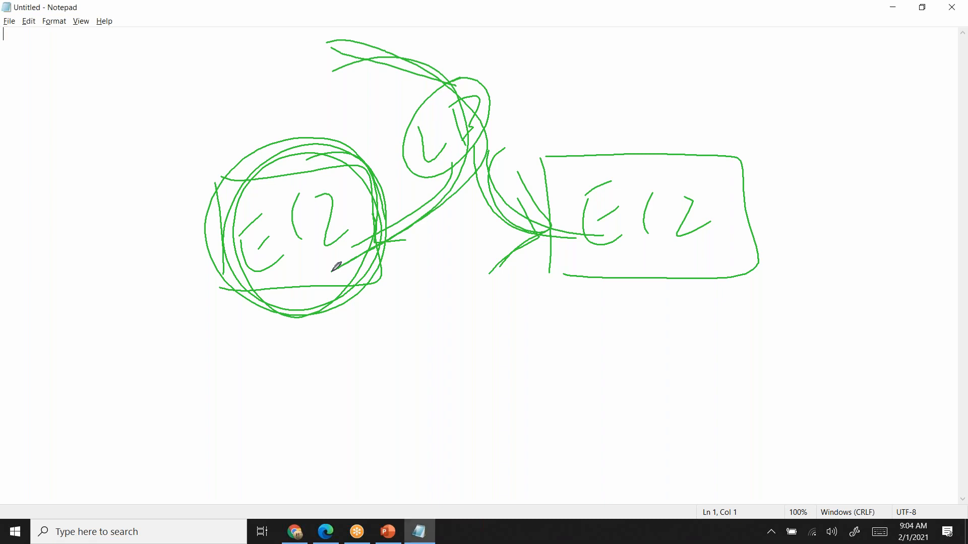
- Switch to the load balancer's Hello World page in Chrome and clear the green sketch from the screen
{"action": "key", "text": "alt+Tab"}
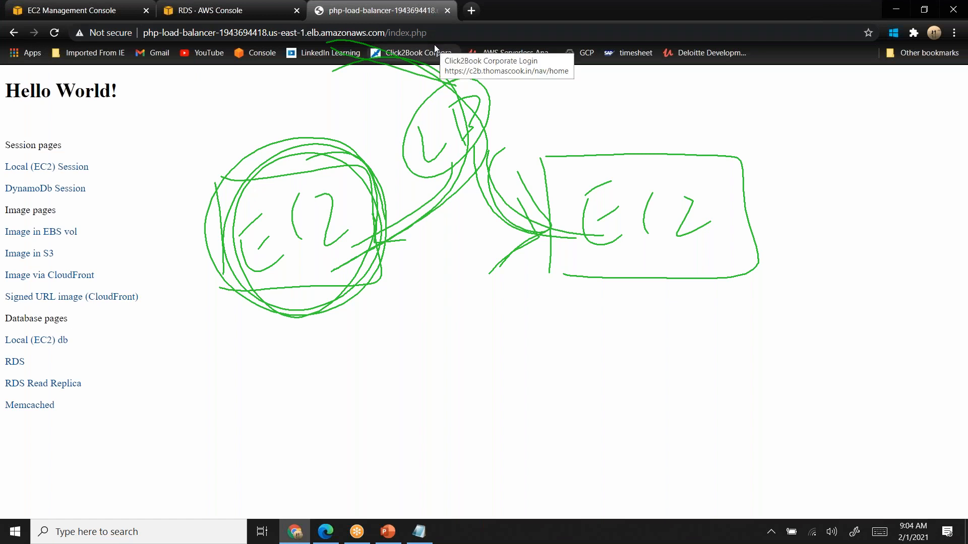
{"action": "left_click", "coordinate": [709, 22]}
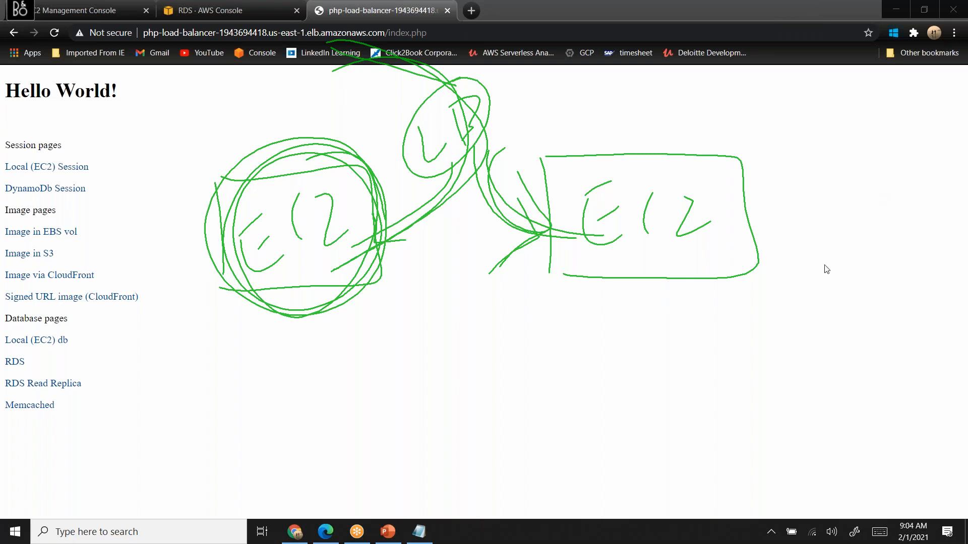
{"action": "left_click", "coordinate": [681, 418]}
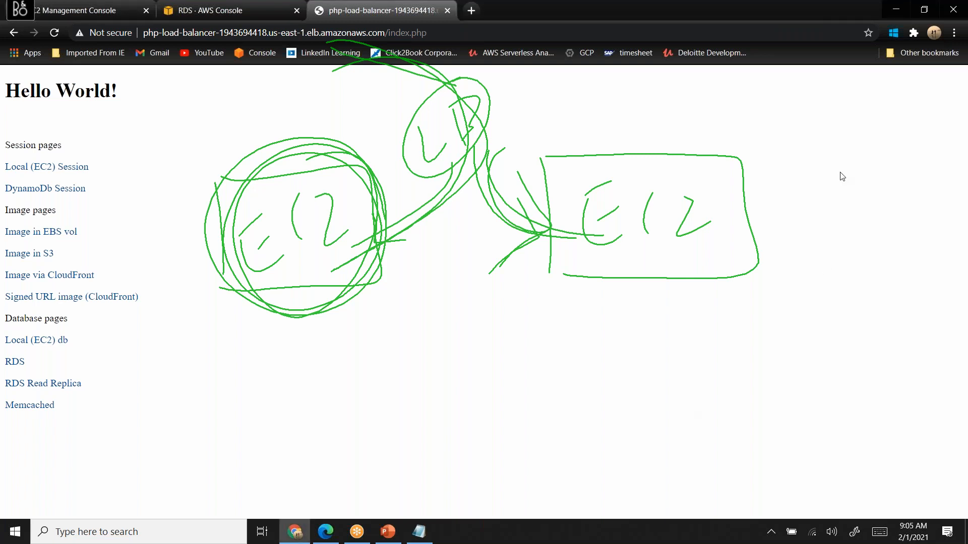
{"action": "left_click", "coordinate": [746, 52]}
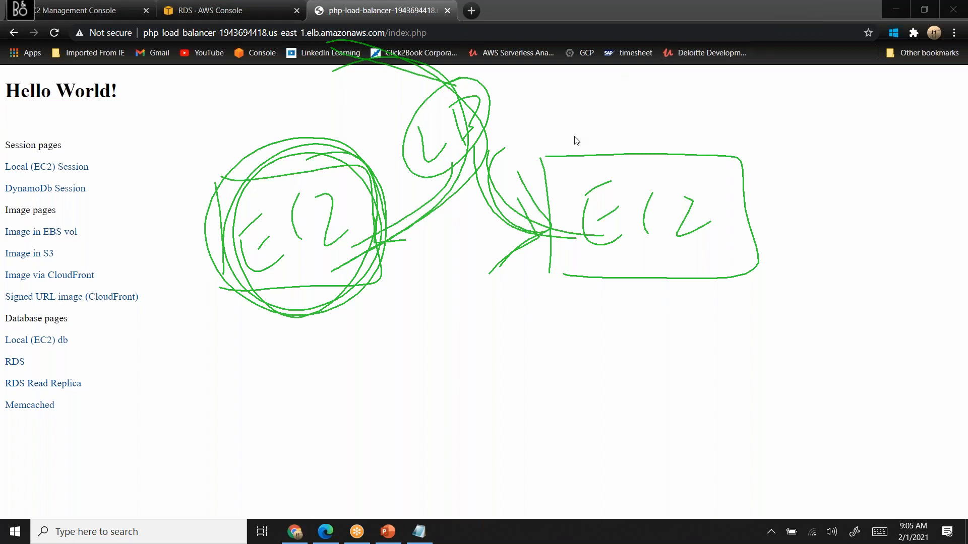
{"action": "left_click", "coordinate": [332, 289]}
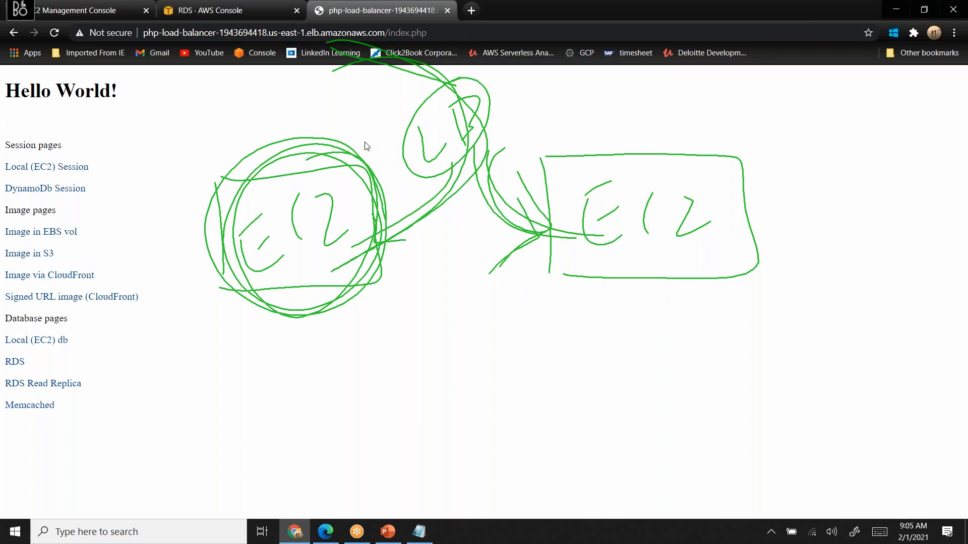
{"action": "left_click", "coordinate": [912, 513]}
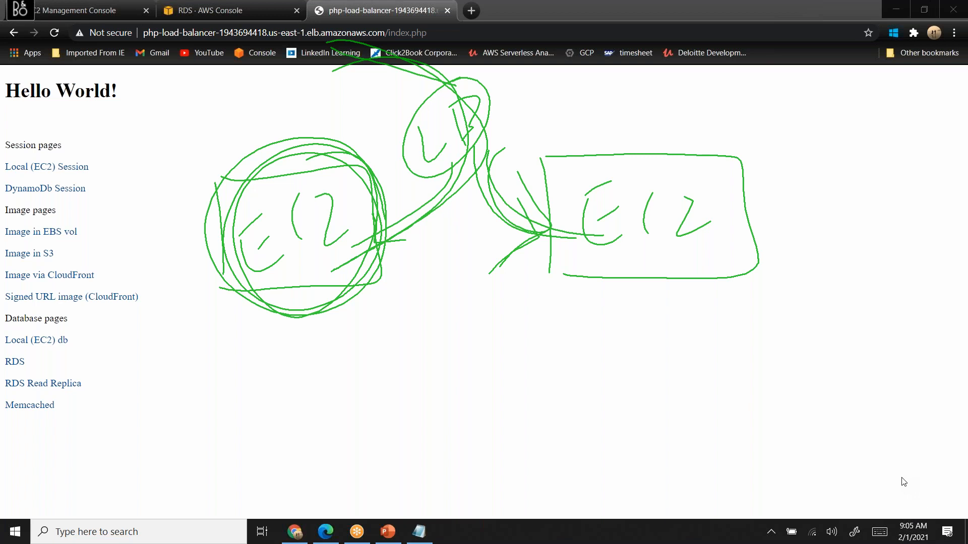
{"action": "left_click", "coordinate": [903, 483]}
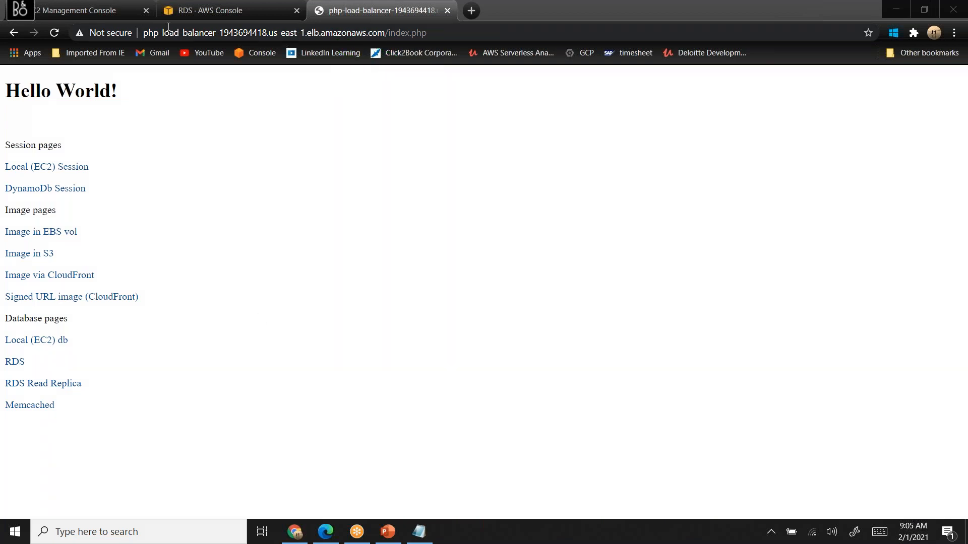
- Return to the EC2 console and view the listeners of php-load-balancer
{"action": "left_click", "coordinate": [101, 15]}
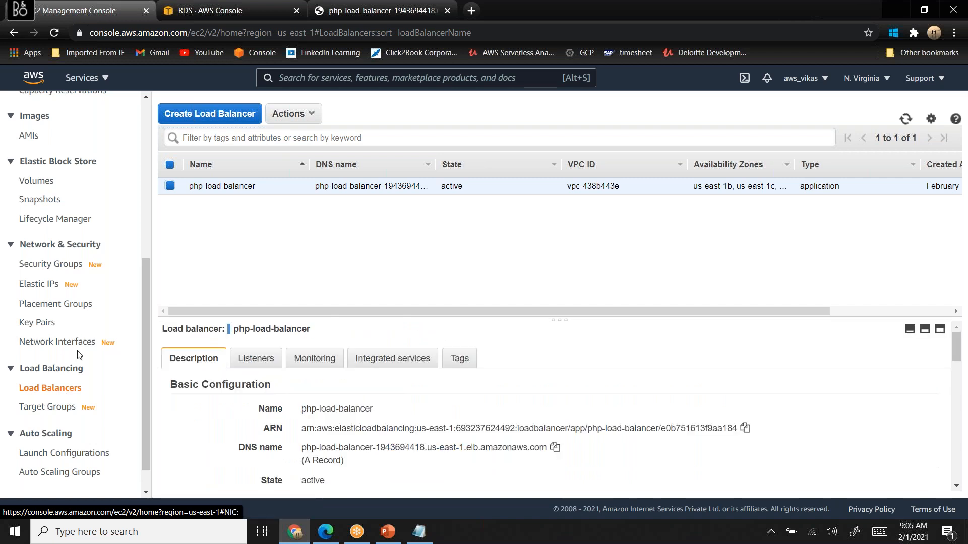
{"action": "left_click", "coordinate": [269, 359]}
{"action": "scroll", "coordinate": [269, 359], "scroll_direction": "down", "scroll_amount": 1}
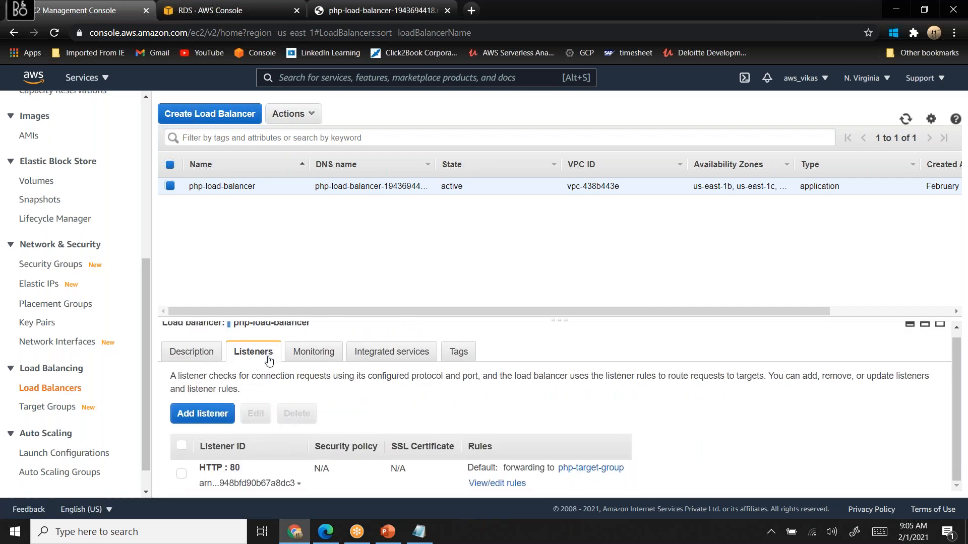
- Open php-target-group and review its registered targets, health check settings, attributes and monitoring
{"action": "left_click", "coordinate": [53, 408]}
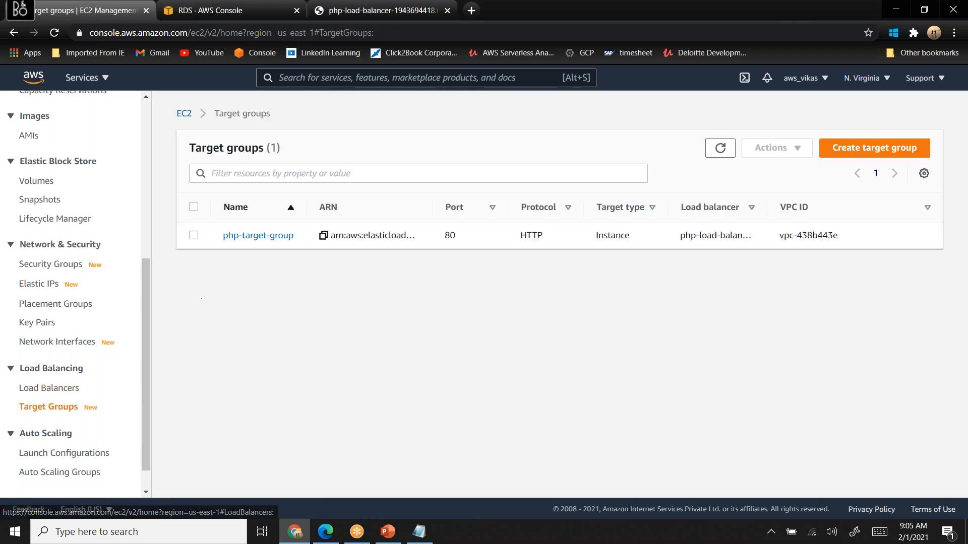
{"action": "left_click", "coordinate": [272, 236]}
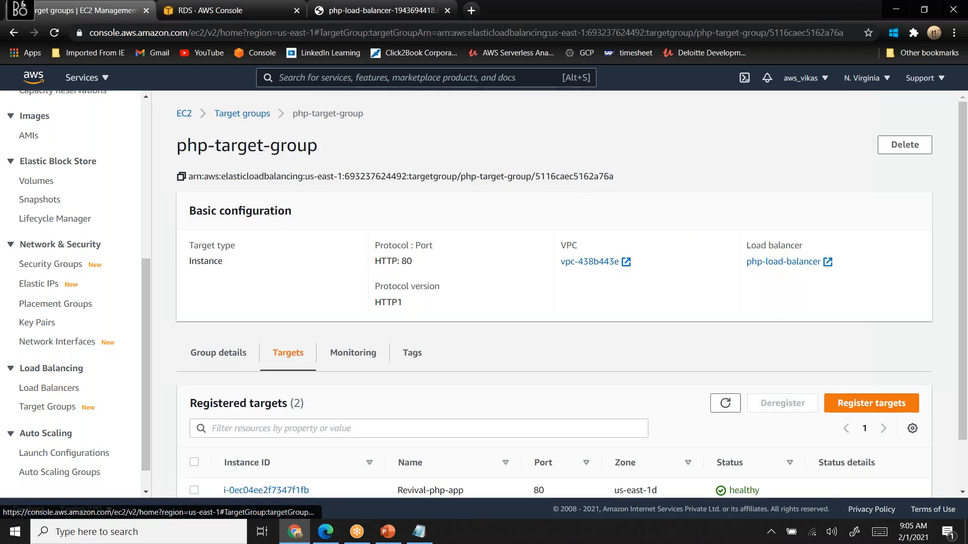
{"action": "scroll", "coordinate": [272, 240], "scroll_direction": "down", "scroll_amount": 1}
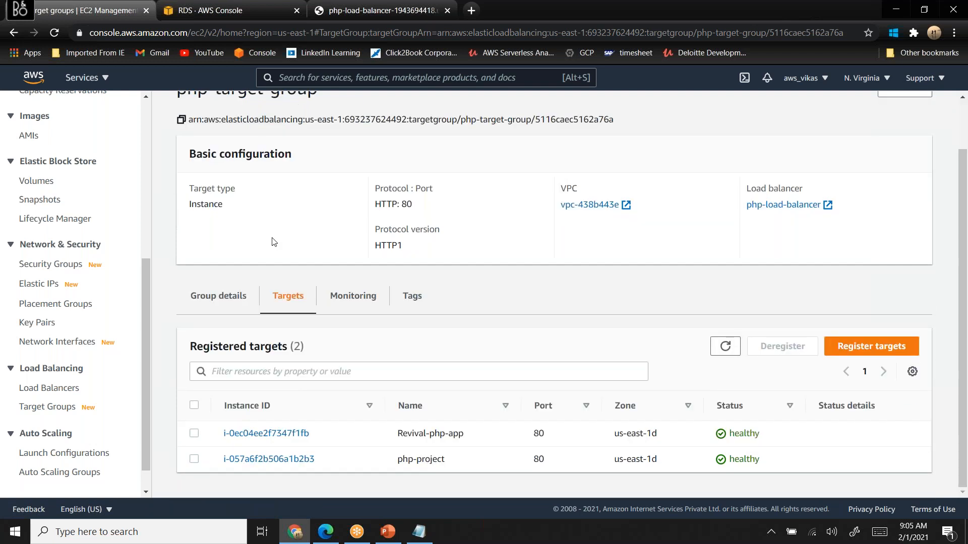
{"action": "left_click", "coordinate": [223, 296]}
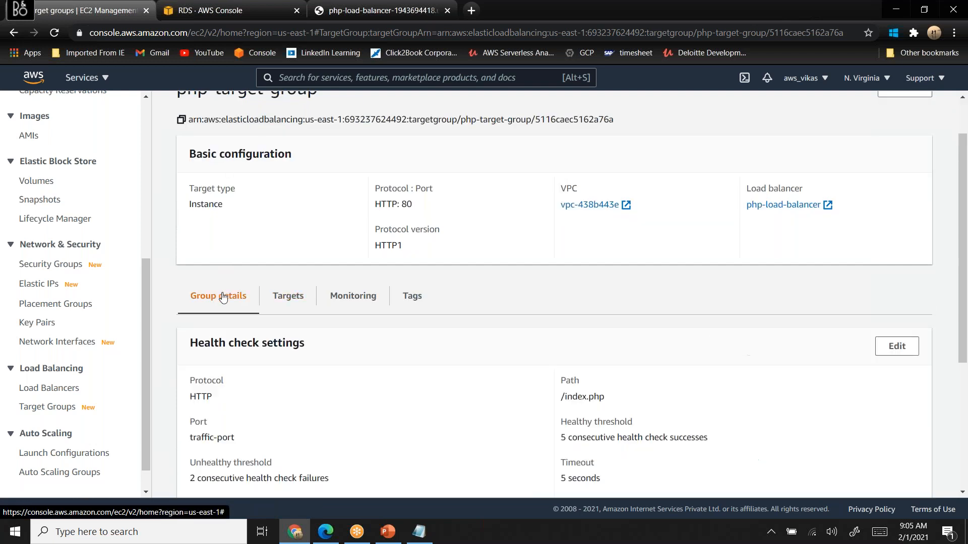
{"action": "scroll", "coordinate": [223, 296], "scroll_direction": "down", "scroll_amount": 4}
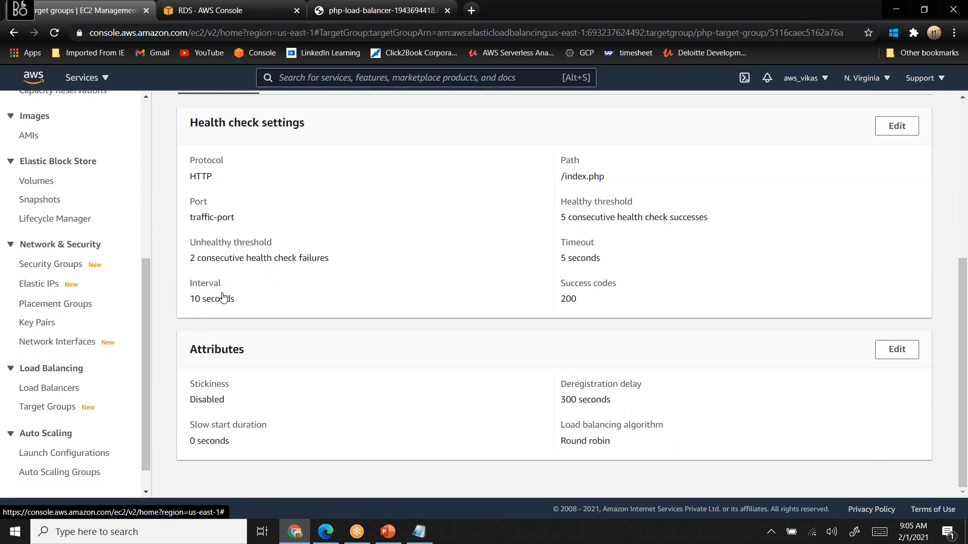
{"action": "scroll", "coordinate": [224, 297], "scroll_direction": "up", "scroll_amount": 4}
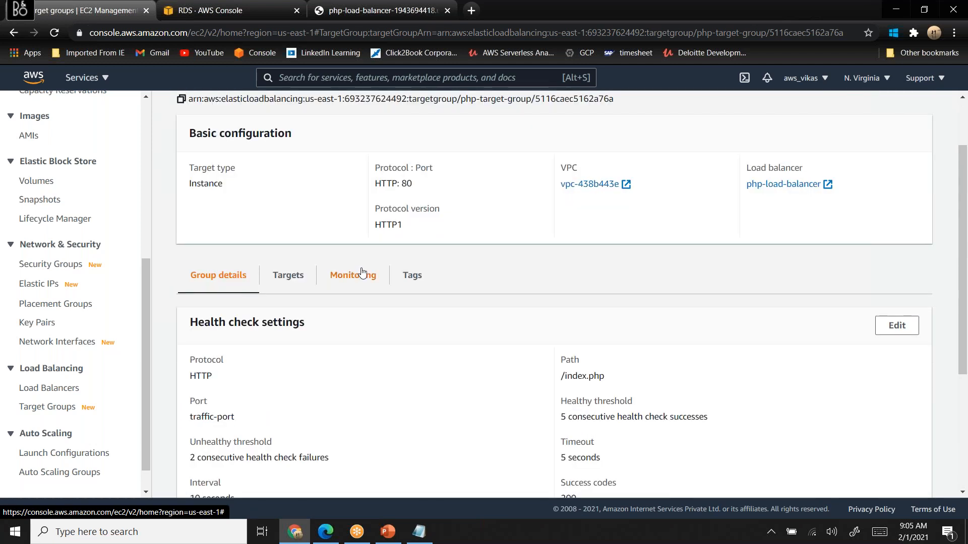
{"action": "left_click", "coordinate": [288, 285]}
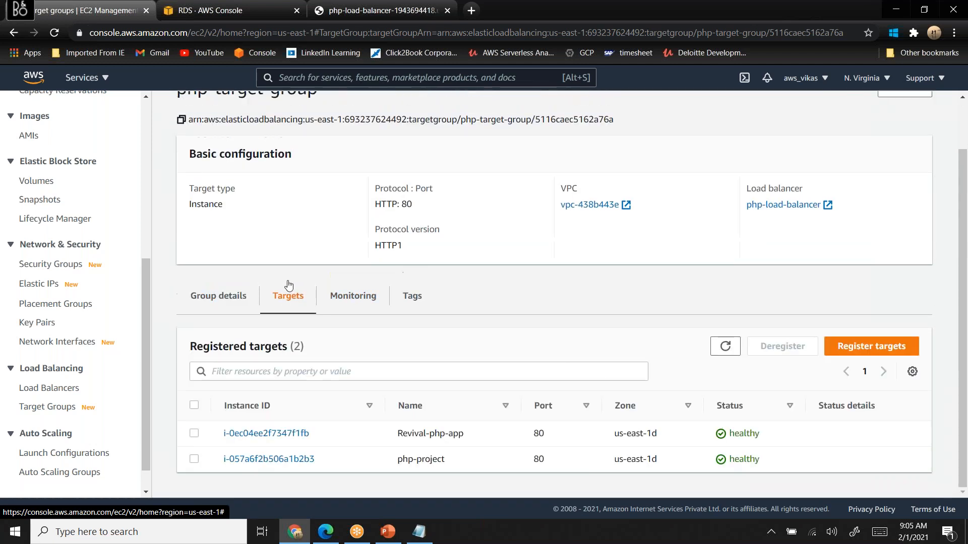
{"action": "left_click", "coordinate": [354, 295]}
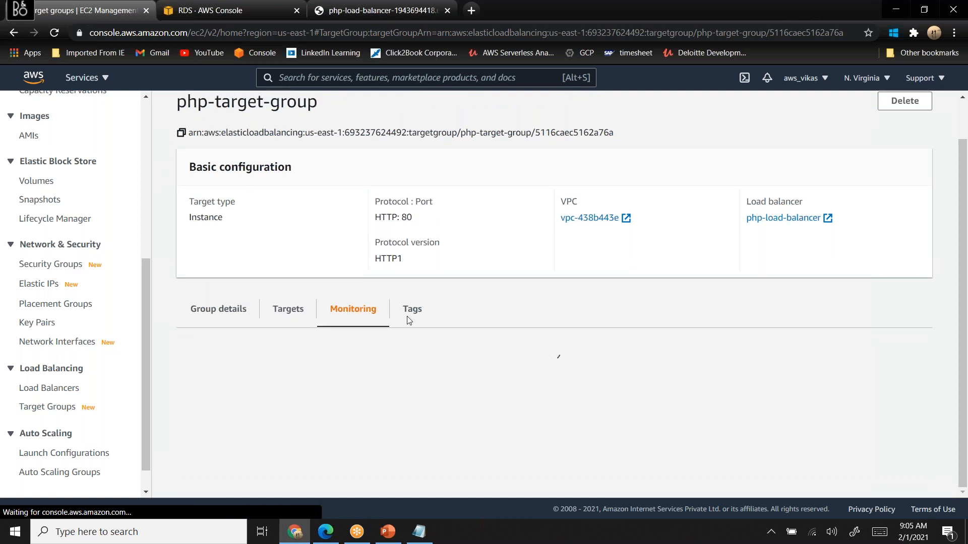
- Return to php-load-balancer and review its full description including the attributes, its listeners and its monitoring metrics
{"action": "left_click", "coordinate": [37, 389]}
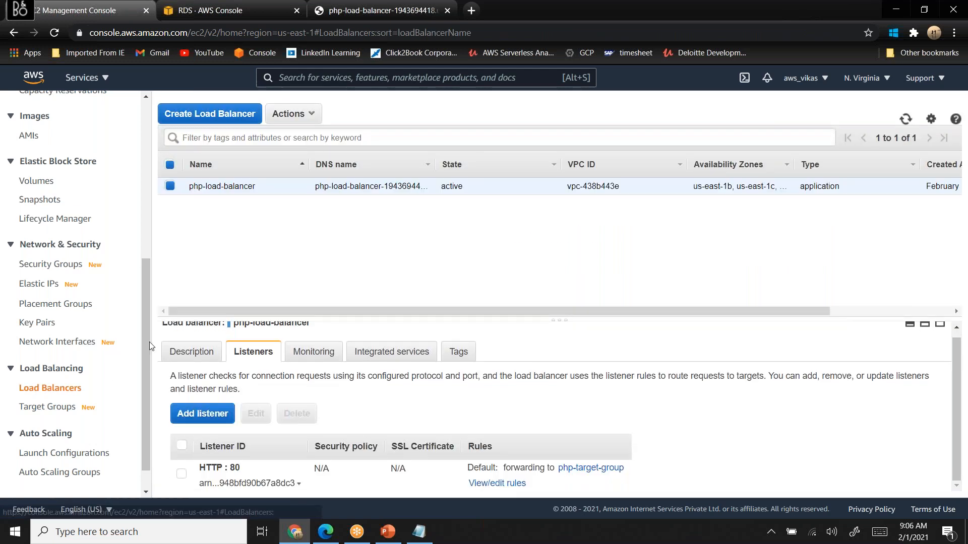
{"action": "left_click", "coordinate": [179, 352]}
{"action": "scroll", "coordinate": [180, 351], "scroll_direction": "down", "scroll_amount": 6}
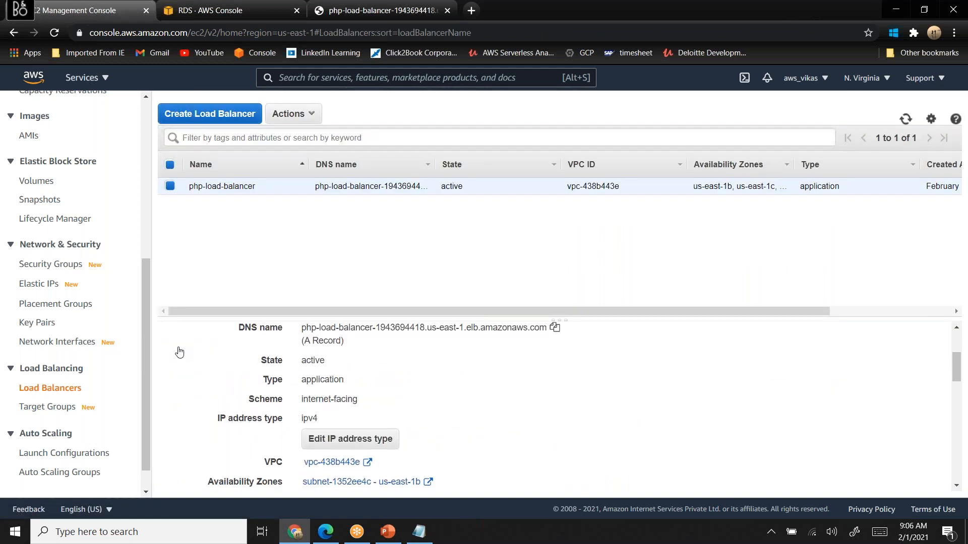
{"action": "scroll", "coordinate": [179, 352], "scroll_direction": "down", "scroll_amount": 5}
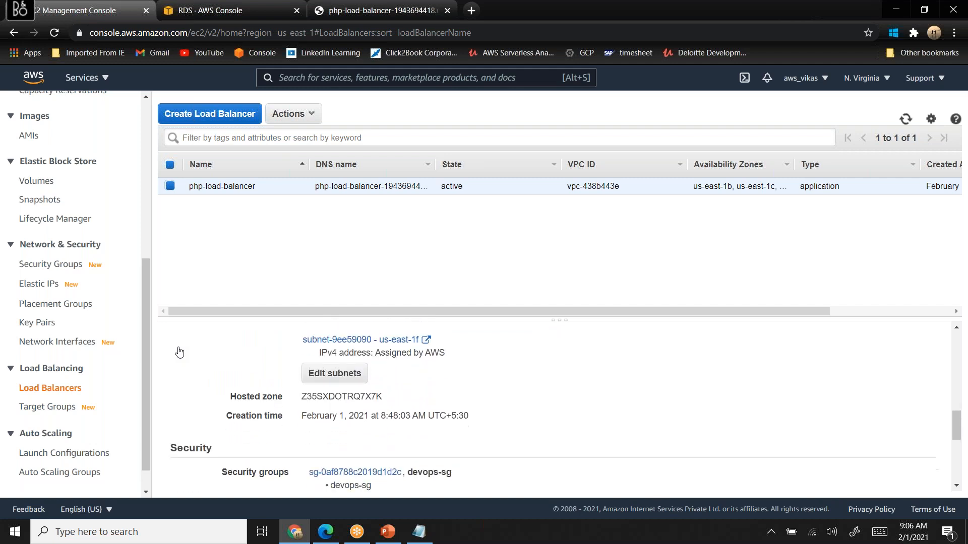
{"action": "scroll", "coordinate": [179, 351], "scroll_direction": "down", "scroll_amount": 2}
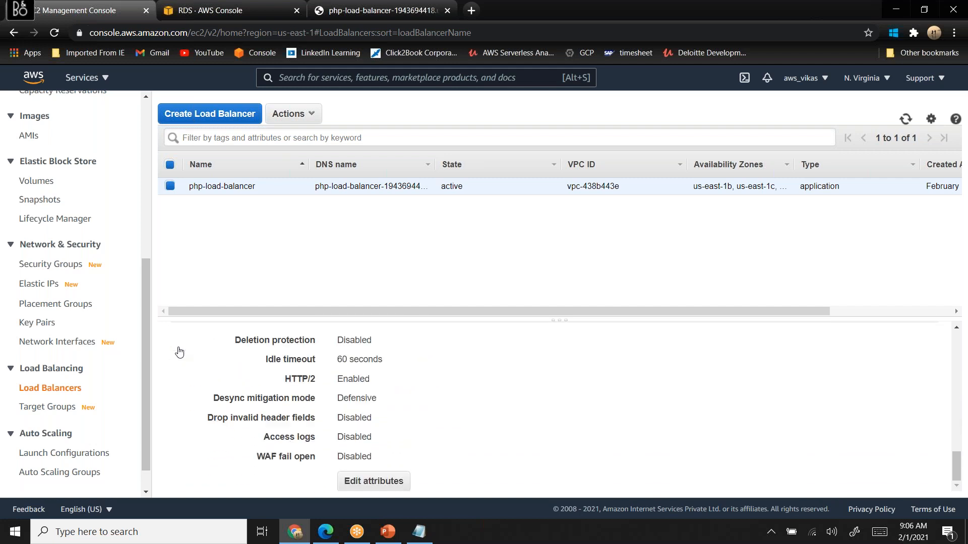
{"action": "scroll", "coordinate": [179, 351], "scroll_direction": "up", "scroll_amount": 1}
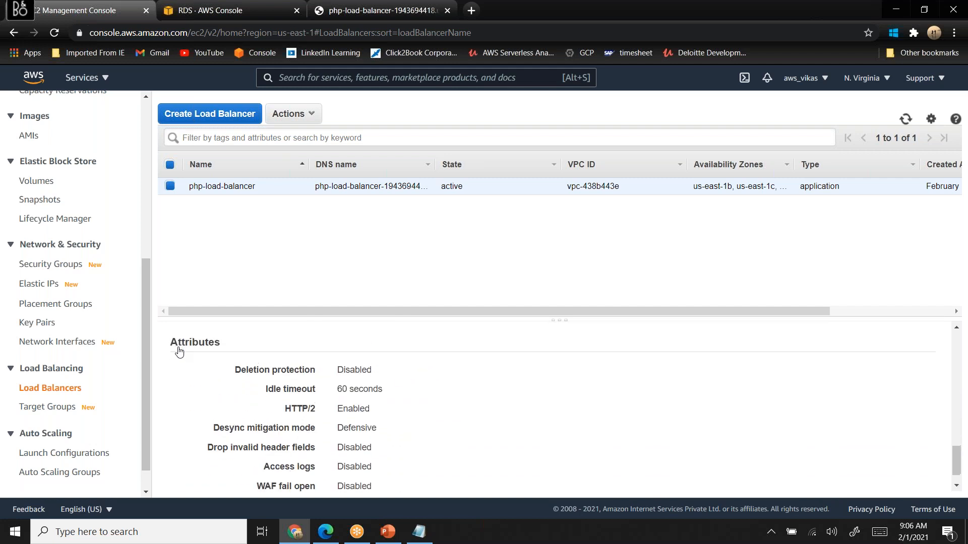
{"action": "scroll", "coordinate": [179, 351], "scroll_direction": "down", "scroll_amount": 1}
{"action": "scroll", "coordinate": [179, 351], "scroll_direction": "down", "scroll_amount": 1}
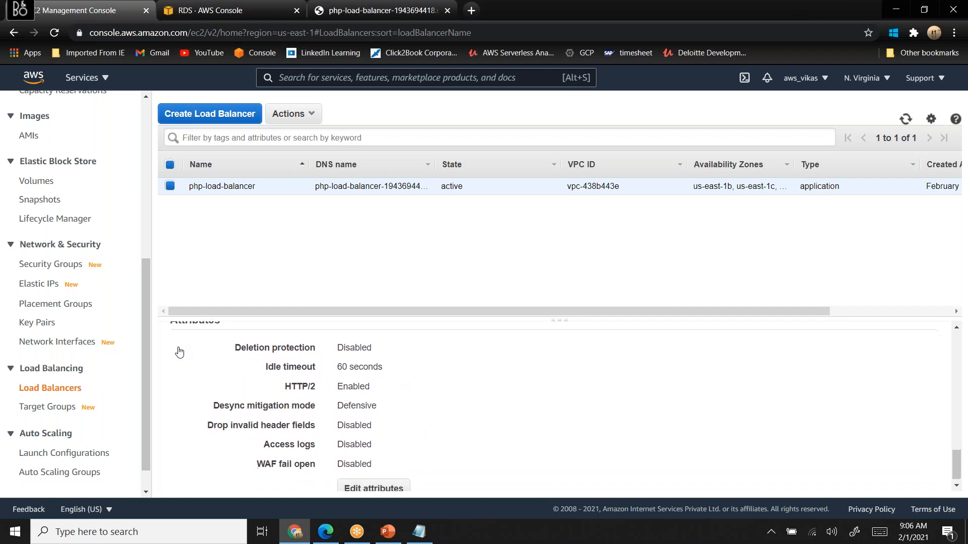
{"action": "scroll", "coordinate": [179, 351], "scroll_direction": "up", "scroll_amount": 1}
{"action": "scroll", "coordinate": [179, 351], "scroll_direction": "up", "scroll_amount": 10}
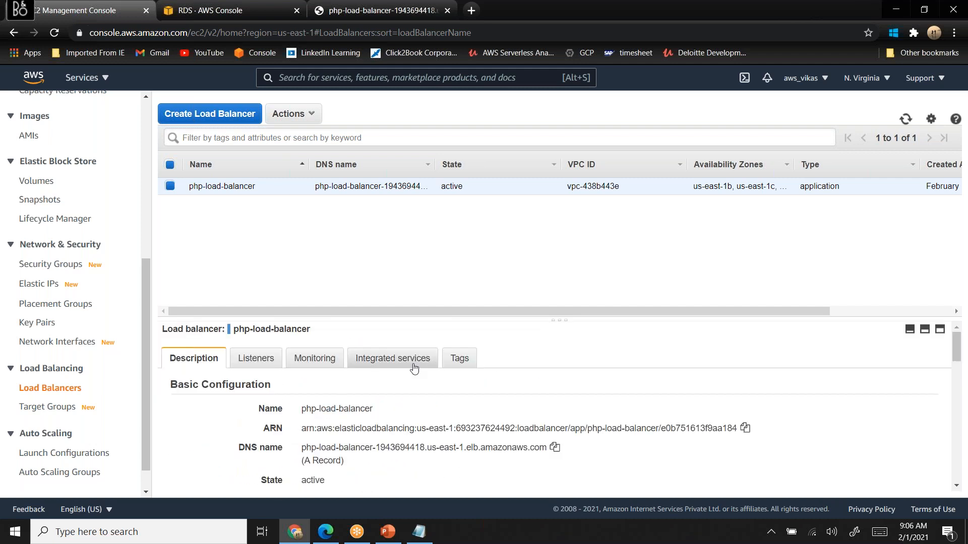
{"action": "left_click", "coordinate": [253, 355]}
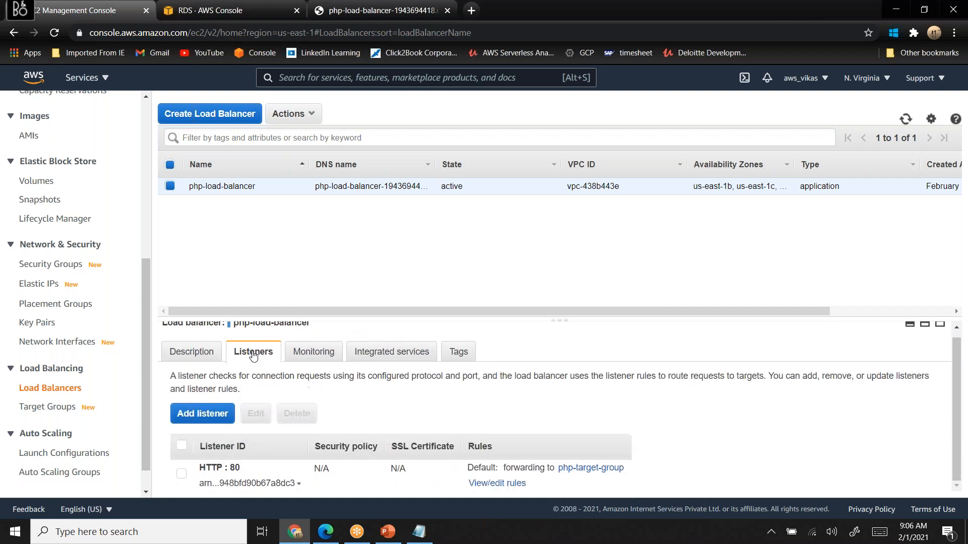
{"action": "left_click", "coordinate": [325, 356]}
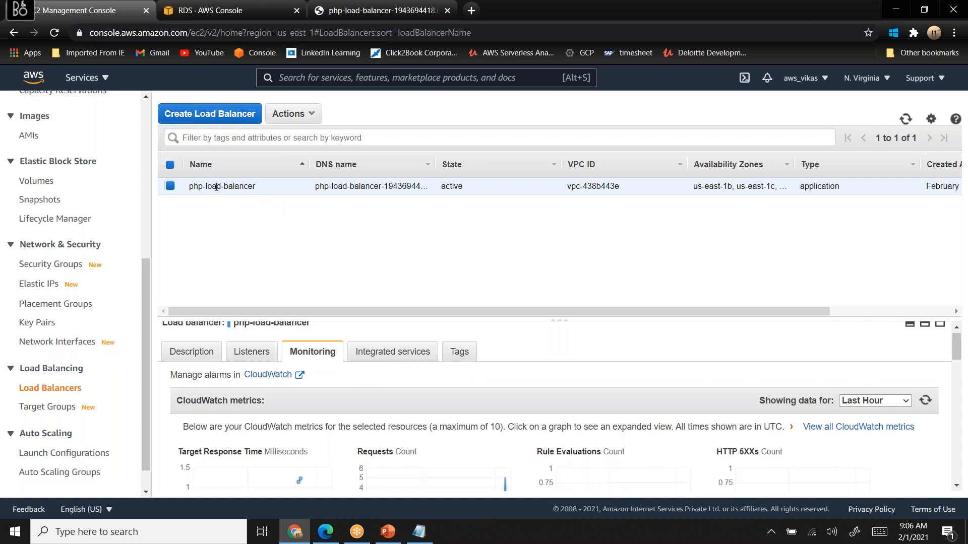
- Open the attribute settings of php-load-balancer for editing and close them without saving
{"action": "left_click", "coordinate": [291, 114]}
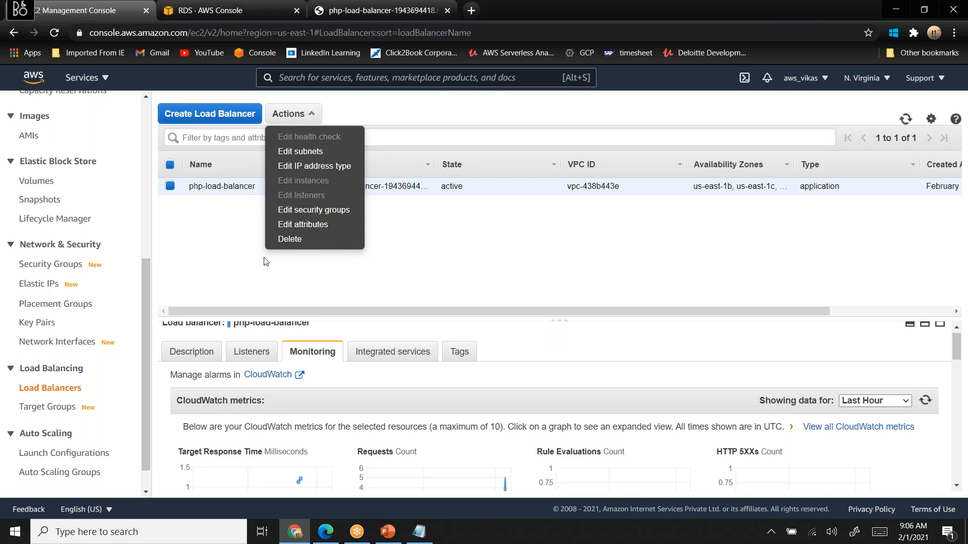
{"action": "left_click", "coordinate": [314, 225]}
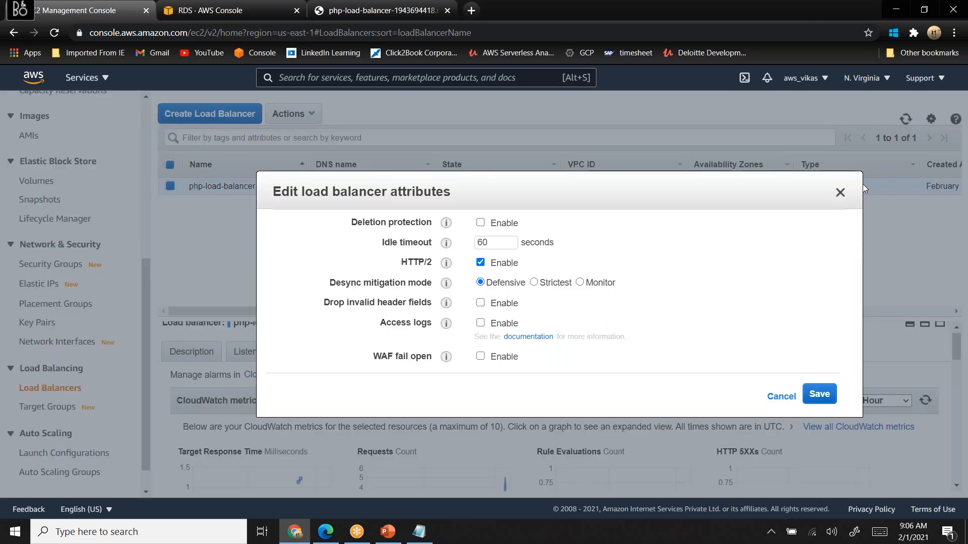
{"action": "left_click", "coordinate": [833, 196]}
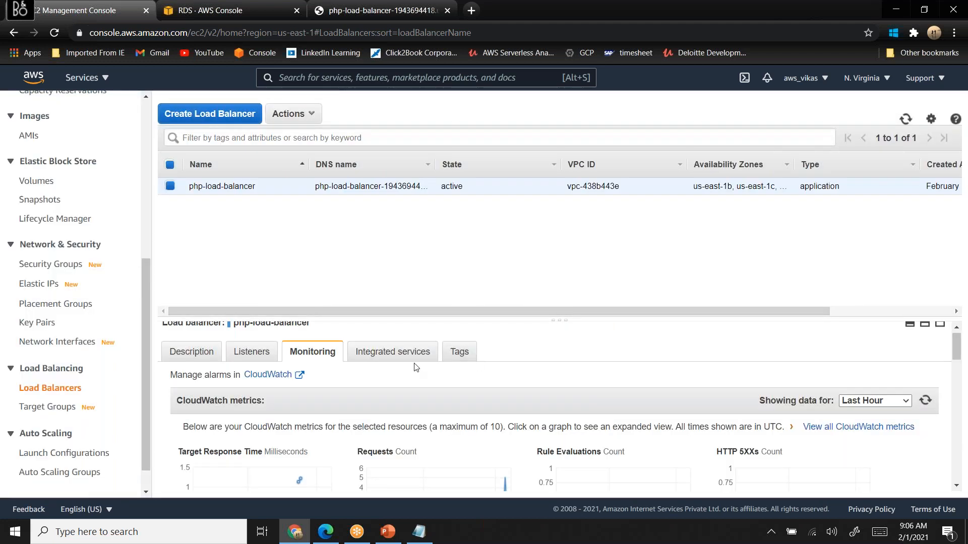
- Review the integrated services offered for php-load-balancer, from Global Accelerator through Config and AWS WAF
{"action": "left_click", "coordinate": [403, 352]}
{"action": "scroll", "coordinate": [402, 357], "scroll_direction": "down", "scroll_amount": 3}
{"action": "scroll", "coordinate": [402, 357], "scroll_direction": "up", "scroll_amount": 2}
{"action": "scroll", "coordinate": [401, 357], "scroll_direction": "up", "scroll_amount": 1}
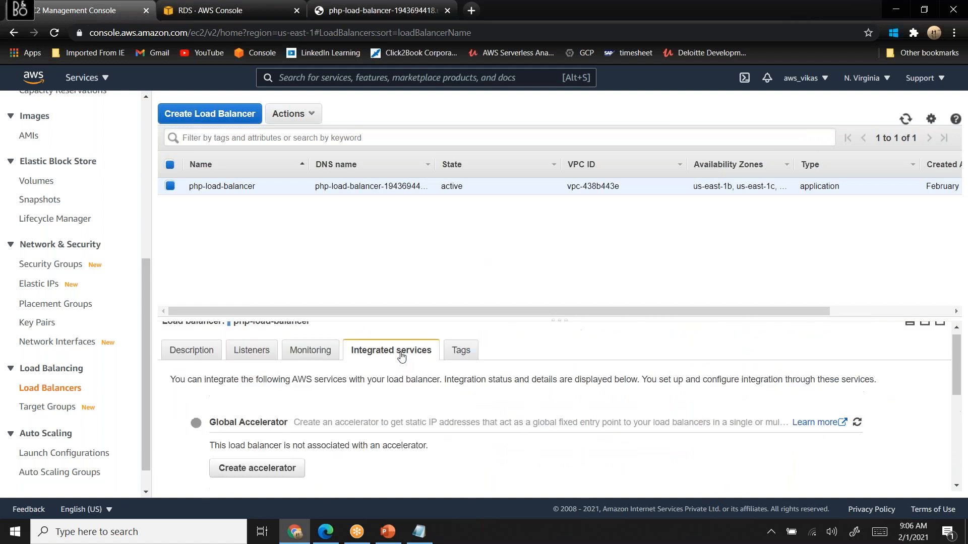
{"action": "scroll", "coordinate": [401, 357], "scroll_direction": "down", "scroll_amount": 2}
{"action": "scroll", "coordinate": [402, 357], "scroll_direction": "down", "scroll_amount": 3}
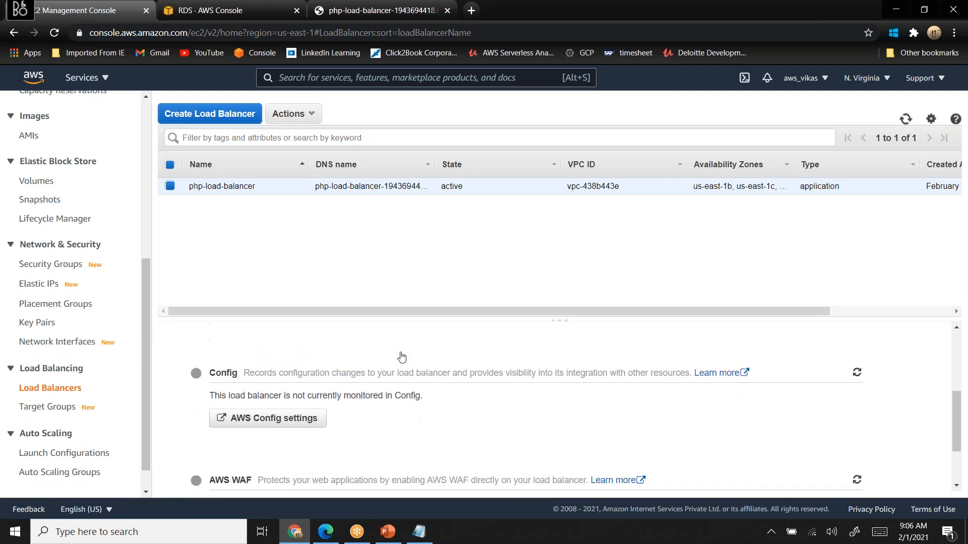
{"action": "scroll", "coordinate": [402, 357], "scroll_direction": "up", "scroll_amount": 1}
{"action": "scroll", "coordinate": [402, 356], "scroll_direction": "up", "scroll_amount": 4}
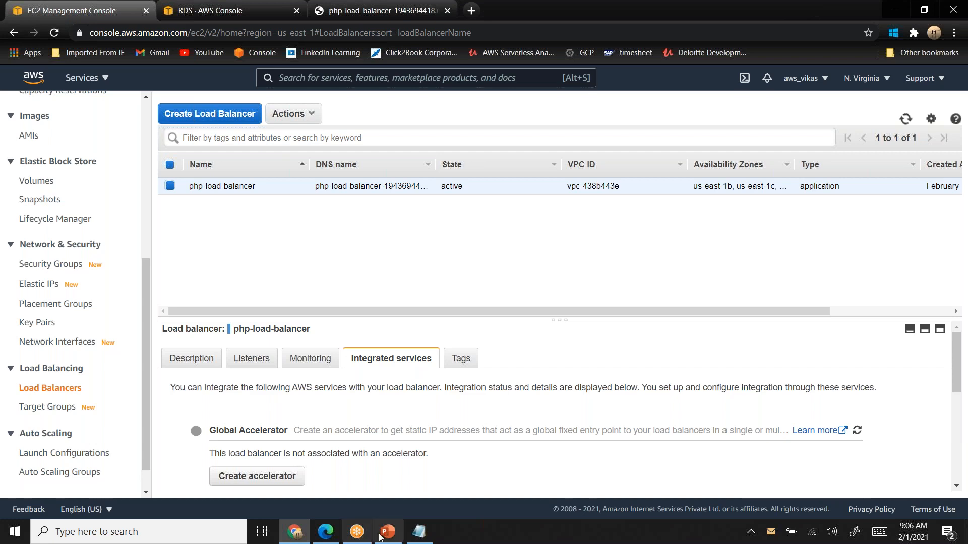
- Switch to the php-project presentation in PowerPoint and enlarge the notes area of slide 5 to show all its steps
{"action": "left_click", "coordinate": [381, 535]}
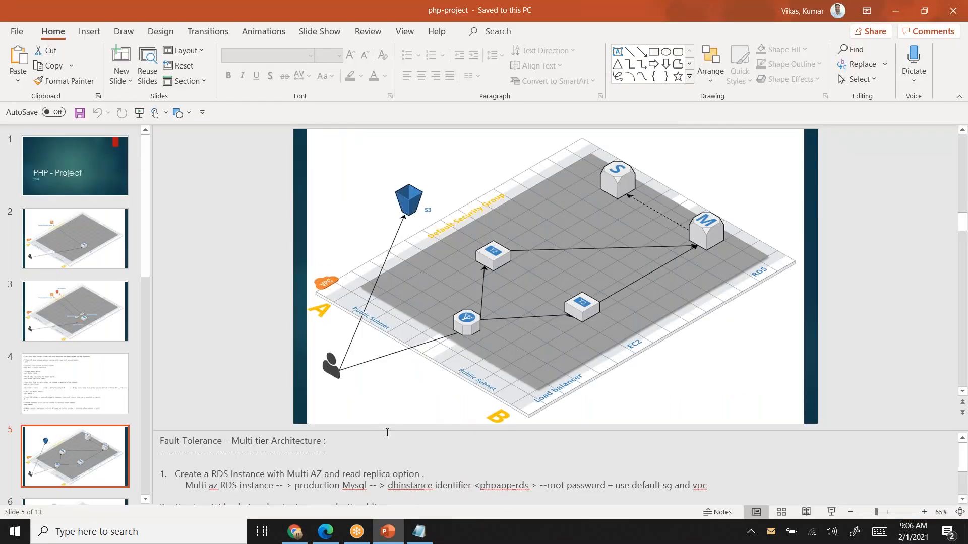
{"action": "left_click_drag", "start_coordinate": [381, 300], "coordinate": [381, 296]}
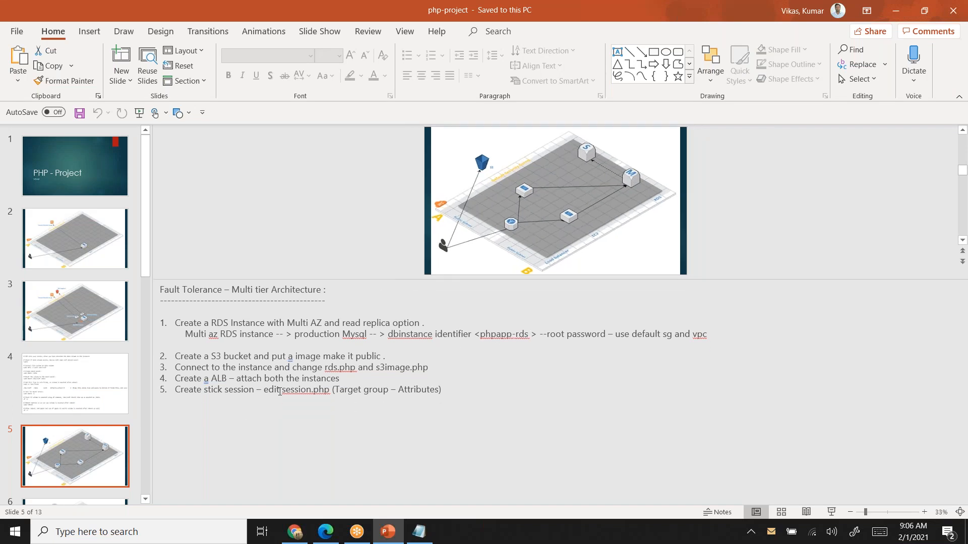
- Look over the scalability notes of slide 6 and return to the fault-tolerance steps on slide 5
{"action": "scroll", "coordinate": [88, 458], "scroll_direction": "down", "scroll_amount": 2}
{"action": "left_click", "coordinate": [88, 457]}
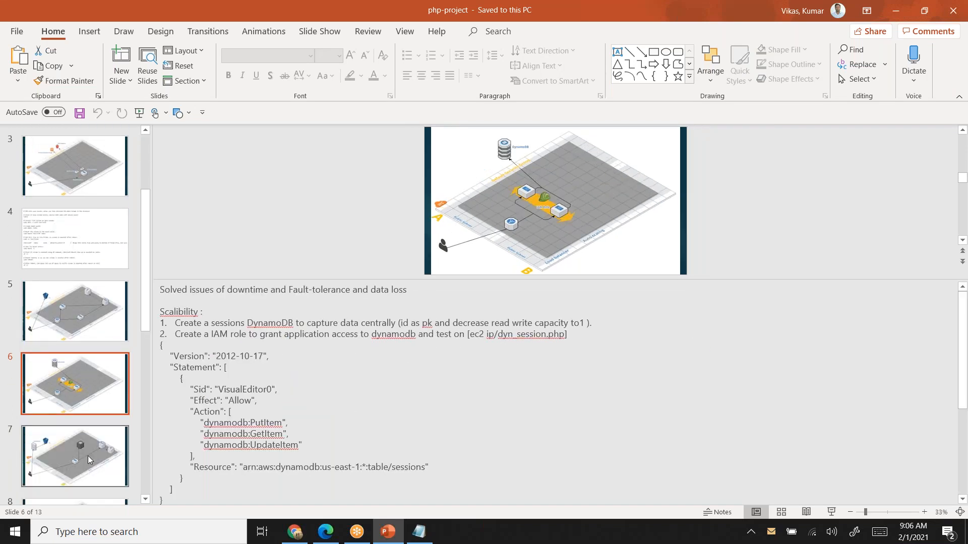
{"action": "left_click", "coordinate": [160, 290]}
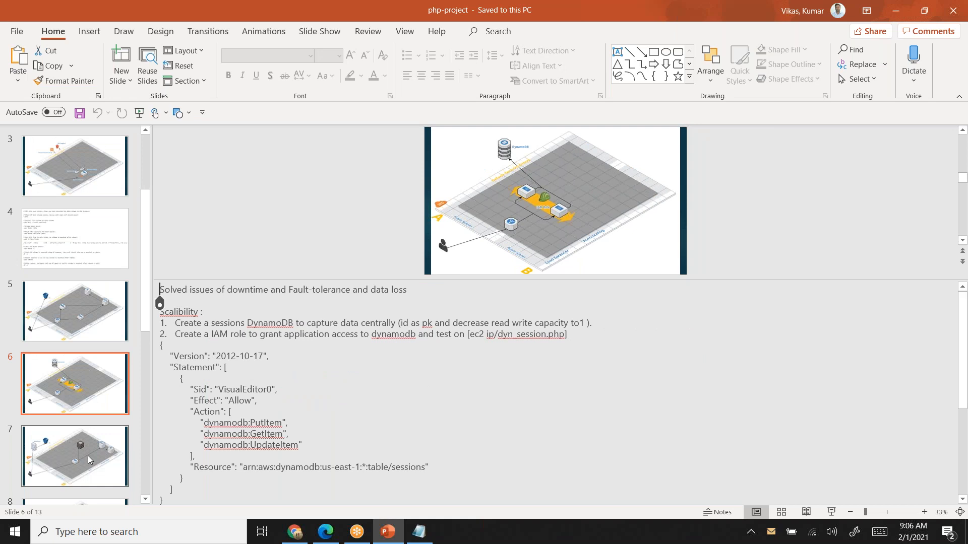
{"action": "left_click", "coordinate": [72, 319]}
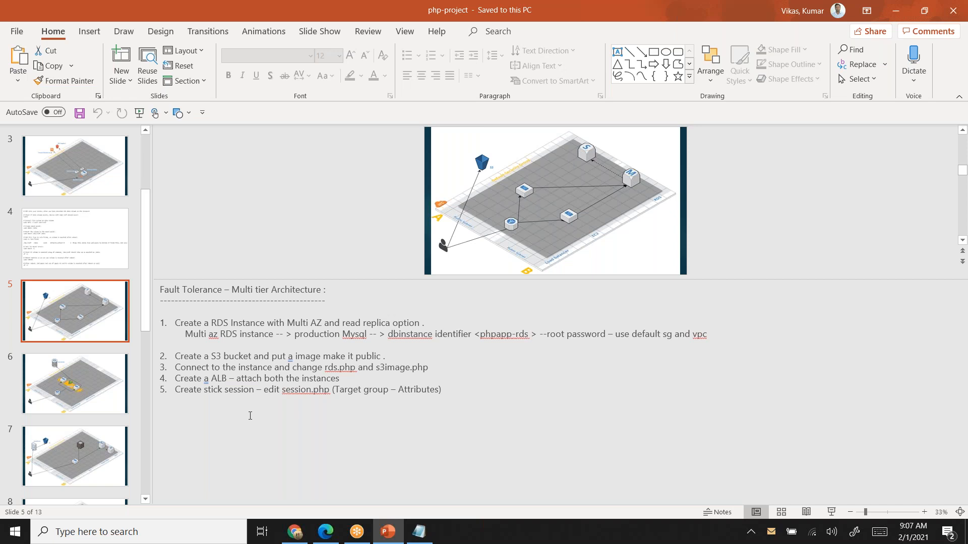
- Switch to the EC2 console in Chrome and show the group details of php-target-group down to its attributes
{"action": "key", "text": "alt+Tab"}
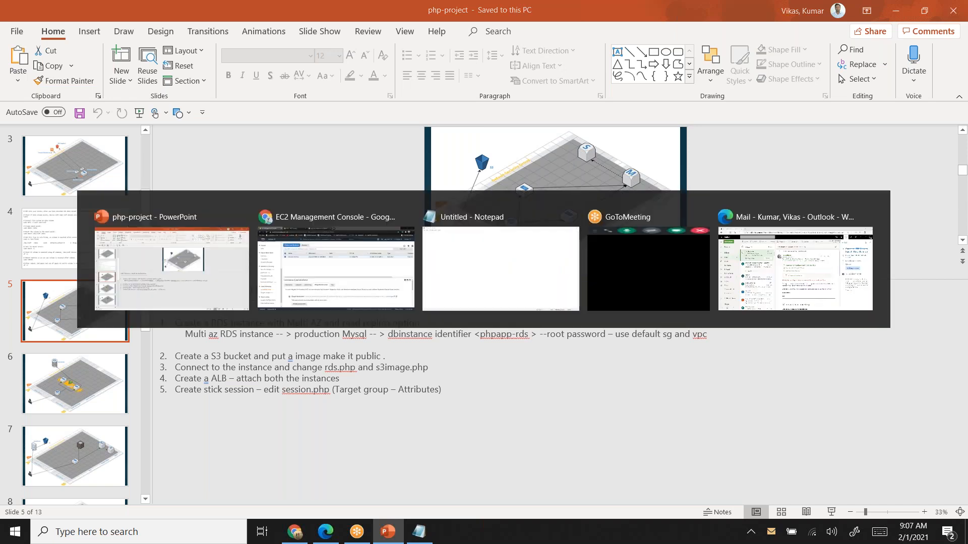
{"action": "left_click", "coordinate": [51, 407]}
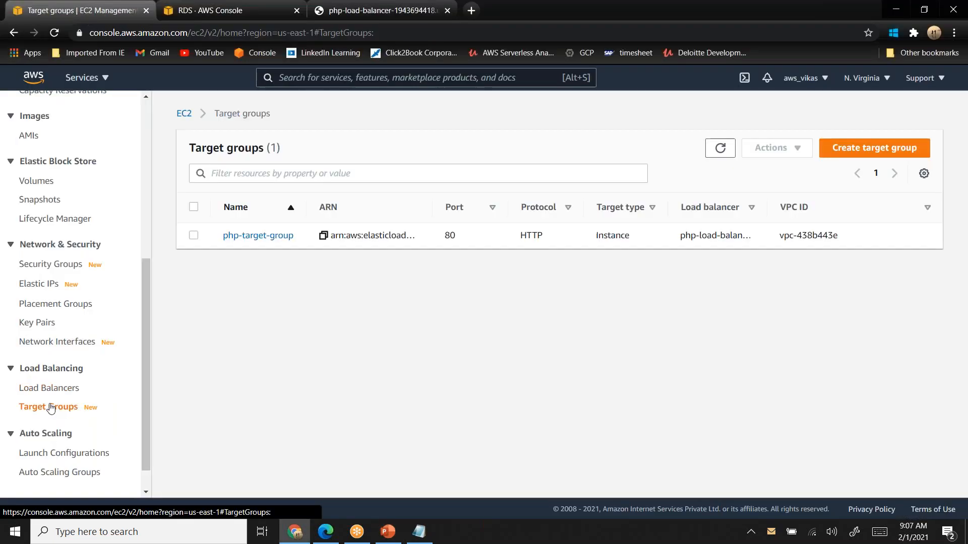
{"action": "left_click", "coordinate": [247, 237]}
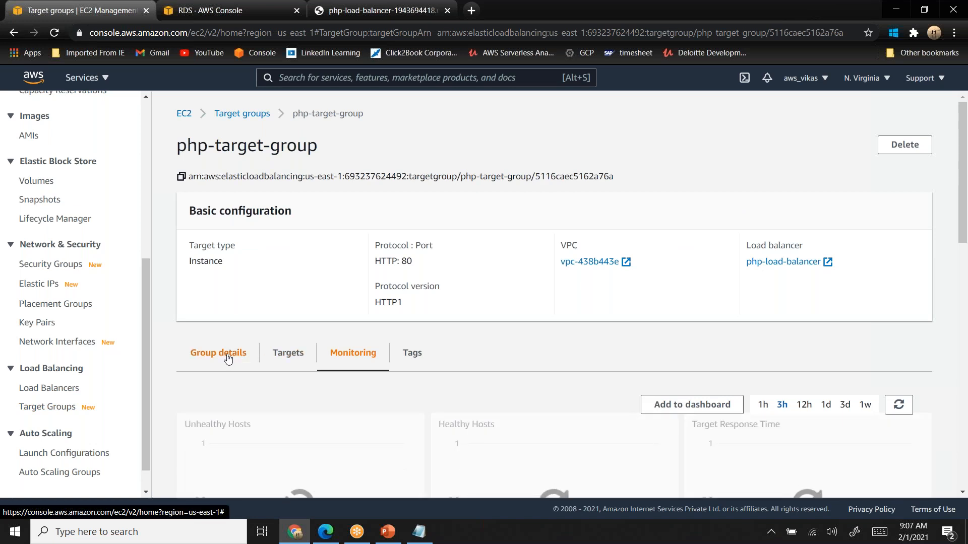
{"action": "left_click", "coordinate": [227, 358]}
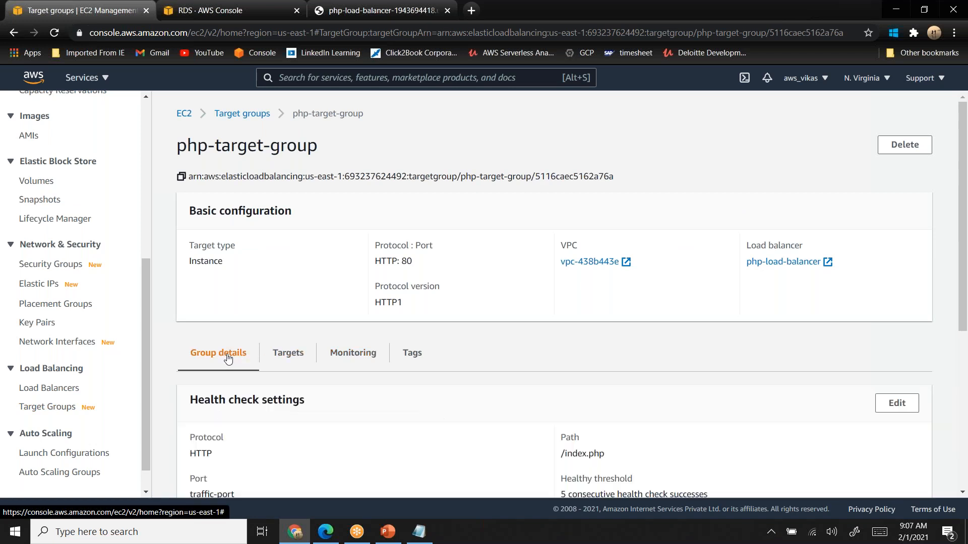
{"action": "scroll", "coordinate": [228, 358], "scroll_direction": "down", "scroll_amount": 5}
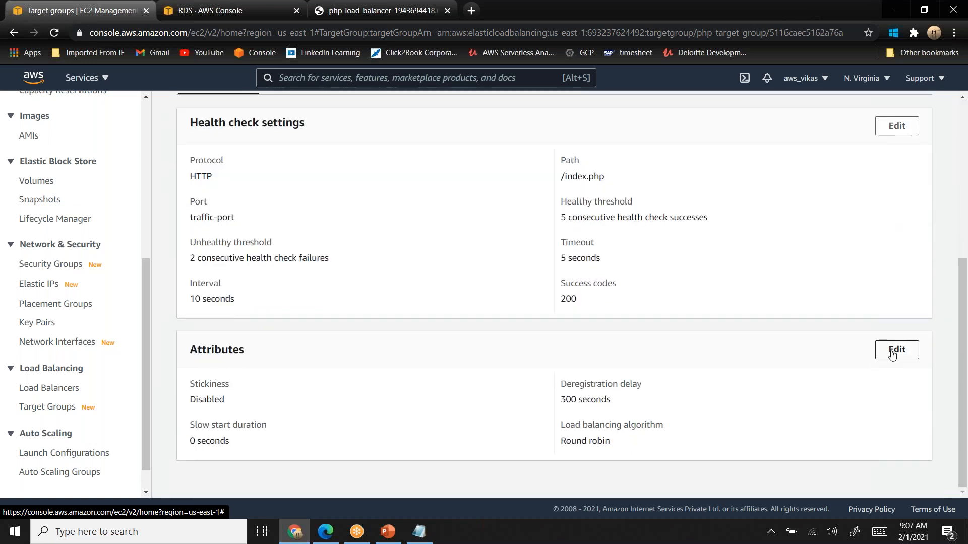
- Open the attributes of php-target-group for editing and highlight the description of the Stickiness option
{"action": "left_click", "coordinate": [897, 350]}
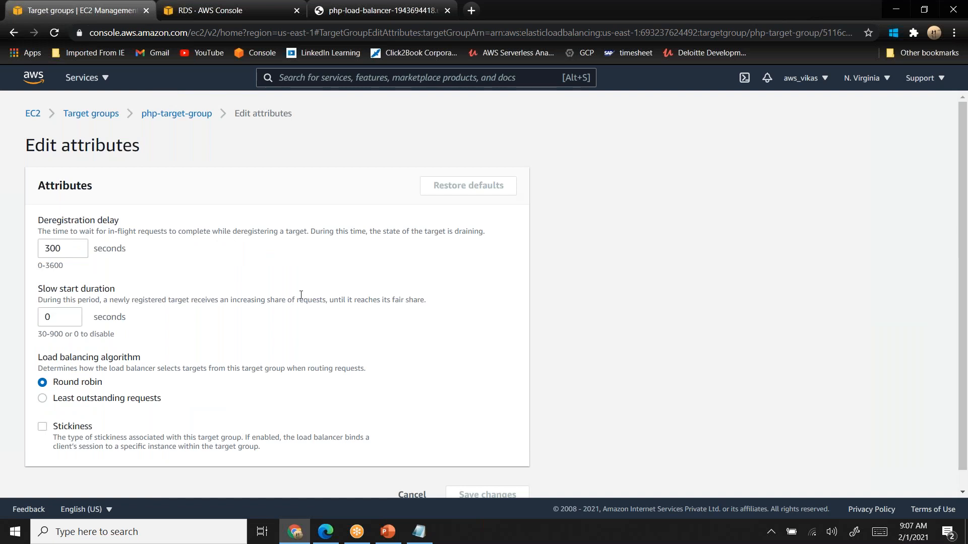
{"action": "scroll", "coordinate": [301, 294], "scroll_direction": "down", "scroll_amount": 1}
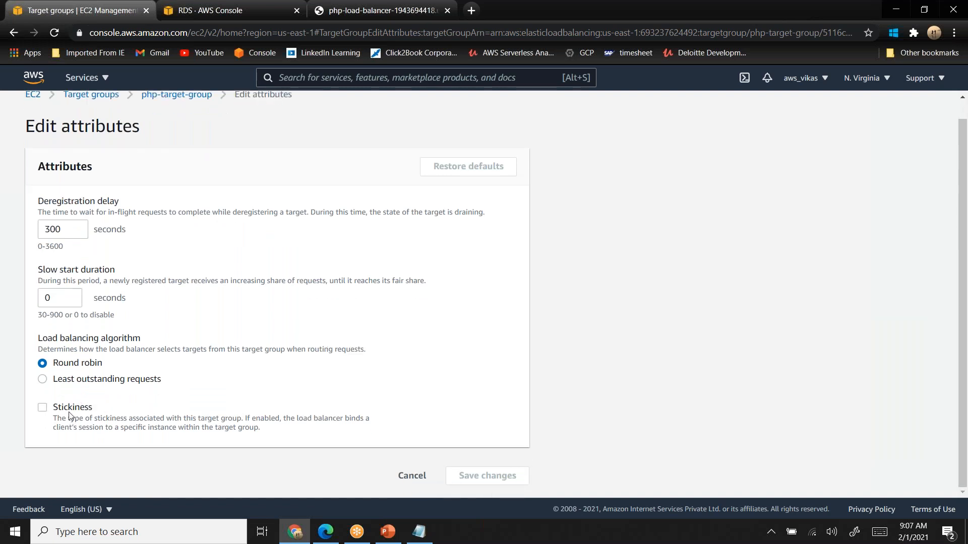
{"action": "left_click_drag", "start_coordinate": [53, 419], "coordinate": [272, 438]}
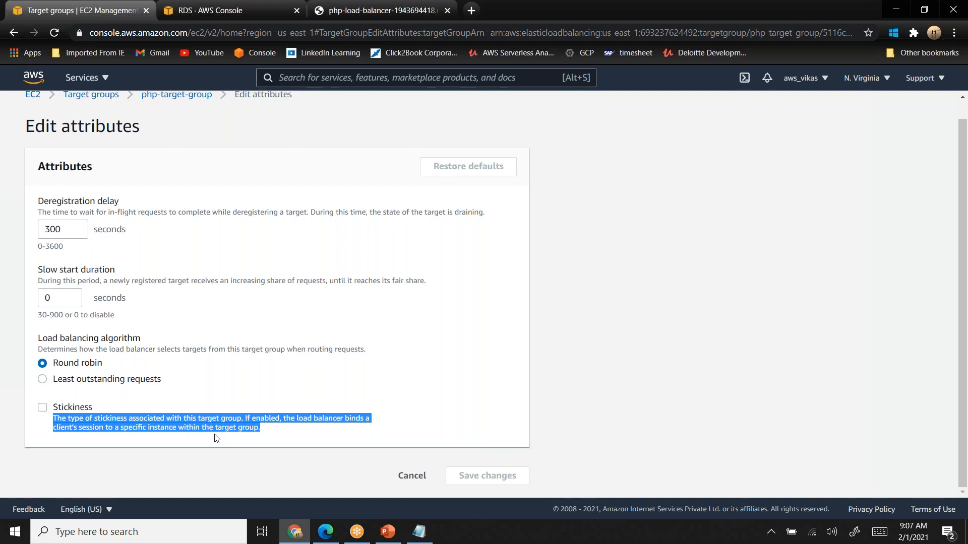
- Switch back to the php-project presentation in PowerPoint and shrink the notes area to enlarge slide 5's architecture diagram
{"action": "key", "text": "alt+Tab"}
{"action": "left_click_drag", "start_coordinate": [356, 280], "coordinate": [356, 484]}
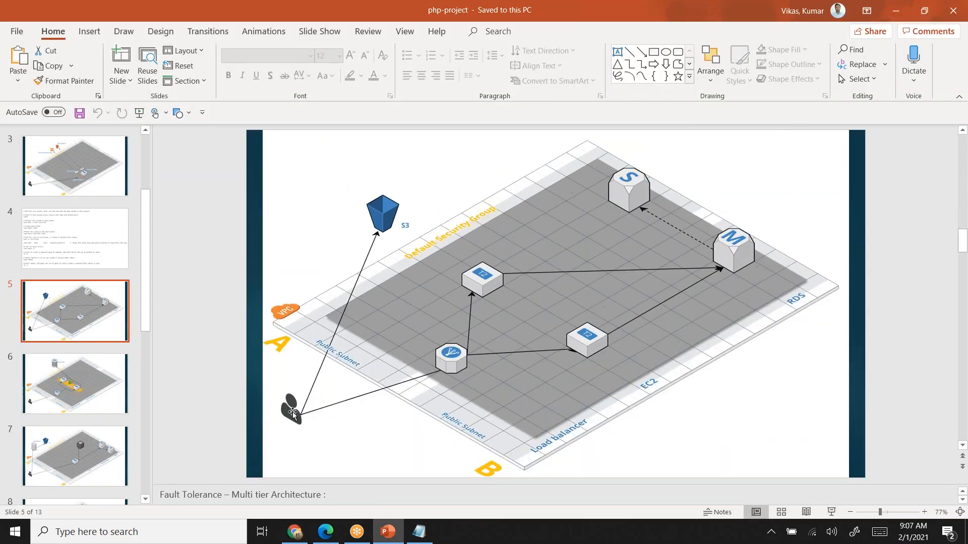
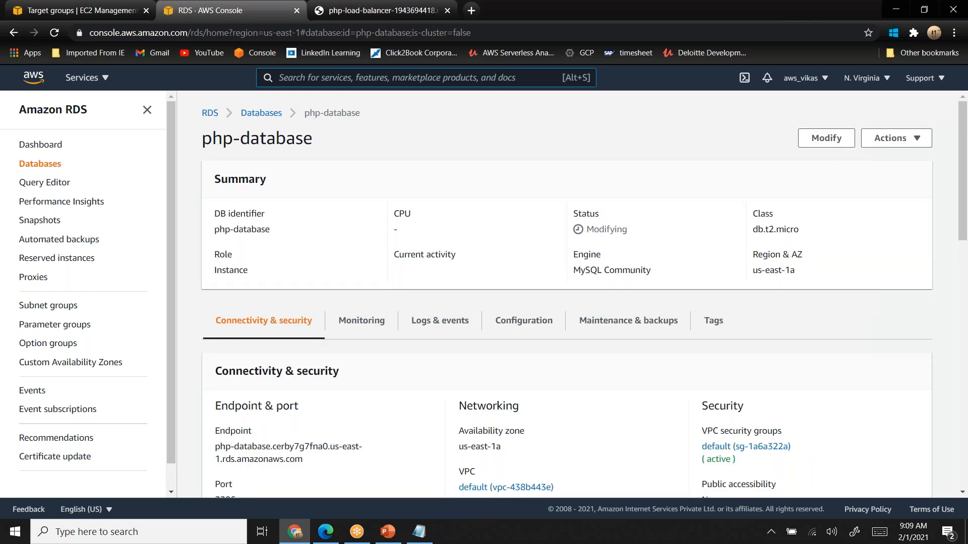
- Highlight the status of php-database in its summary, and select its full endpoint address under Connectivity & security
{"action": "double_click", "coordinate": [610, 229]}
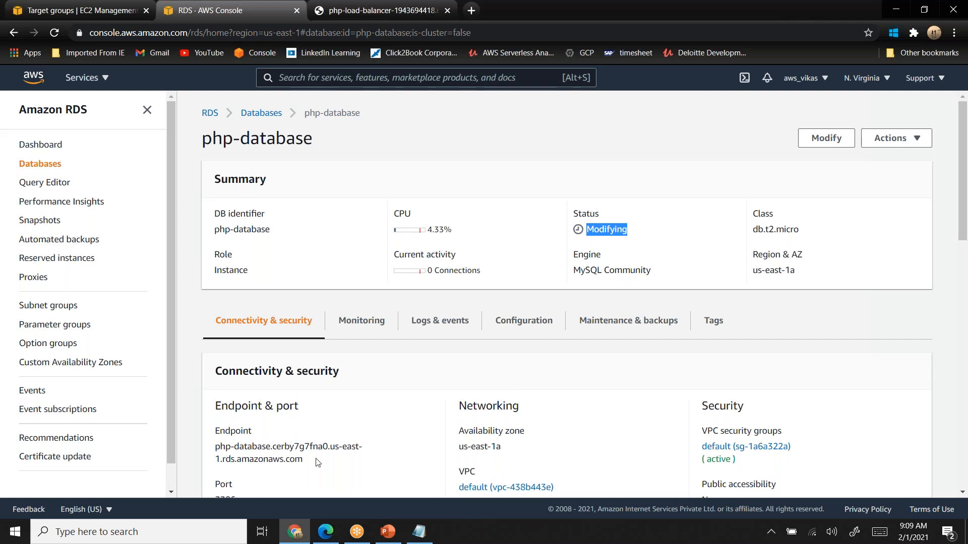
{"action": "left_click_drag", "start_coordinate": [305, 463], "coordinate": [211, 453]}
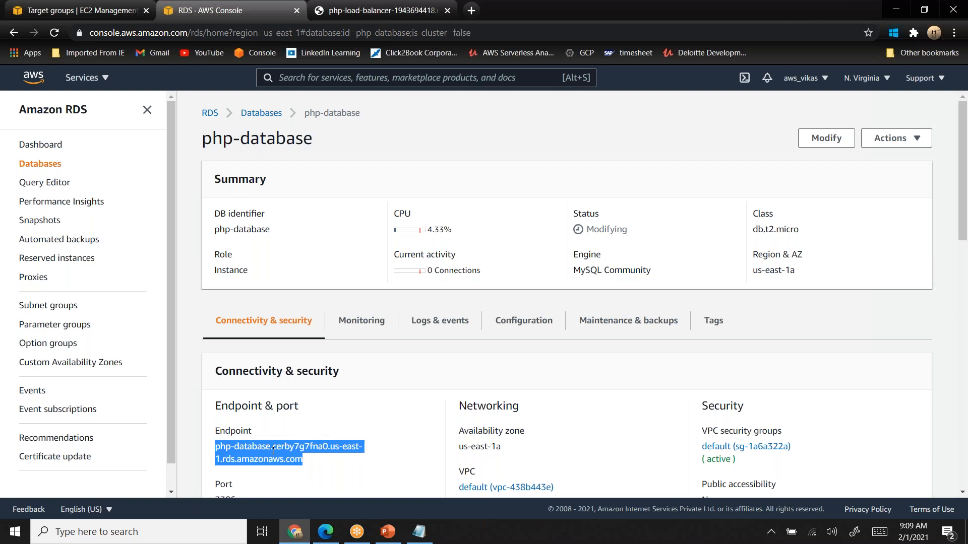
- List the running EC2 instances, keep only php-project selected, and copy its public IPv4 address from the instance summary
{"action": "left_click", "coordinate": [107, 15]}
{"action": "scroll", "coordinate": [149, 284], "scroll_direction": "up", "scroll_amount": 6}
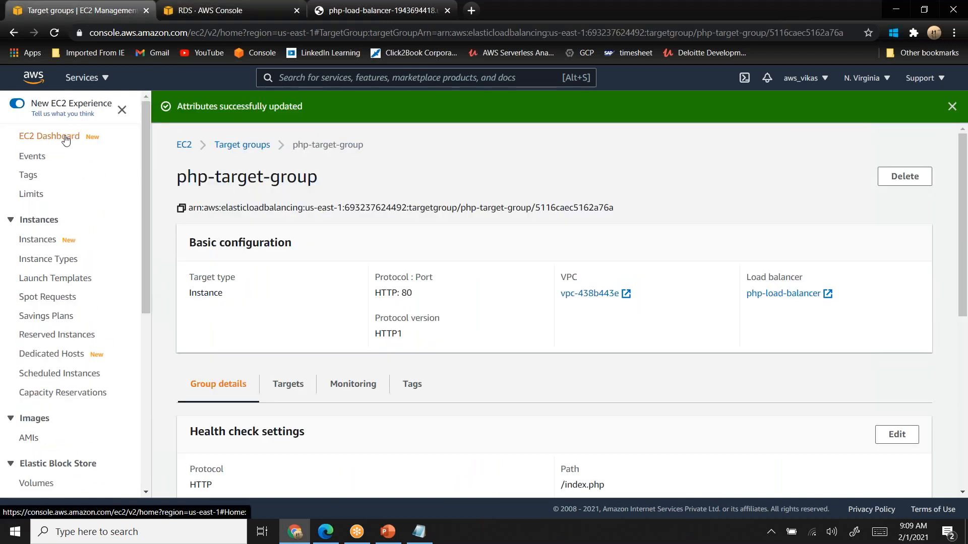
{"action": "left_click", "coordinate": [66, 137]}
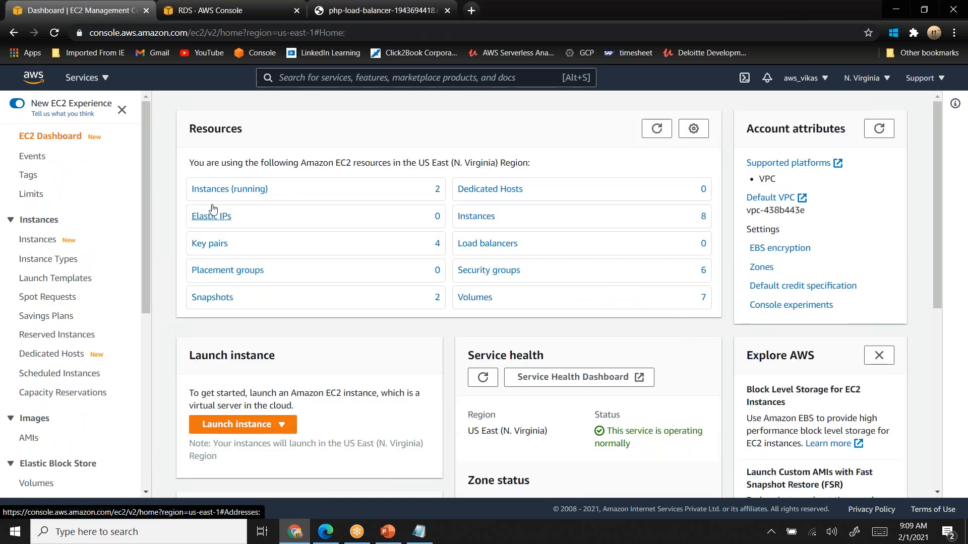
{"action": "left_click", "coordinate": [219, 194]}
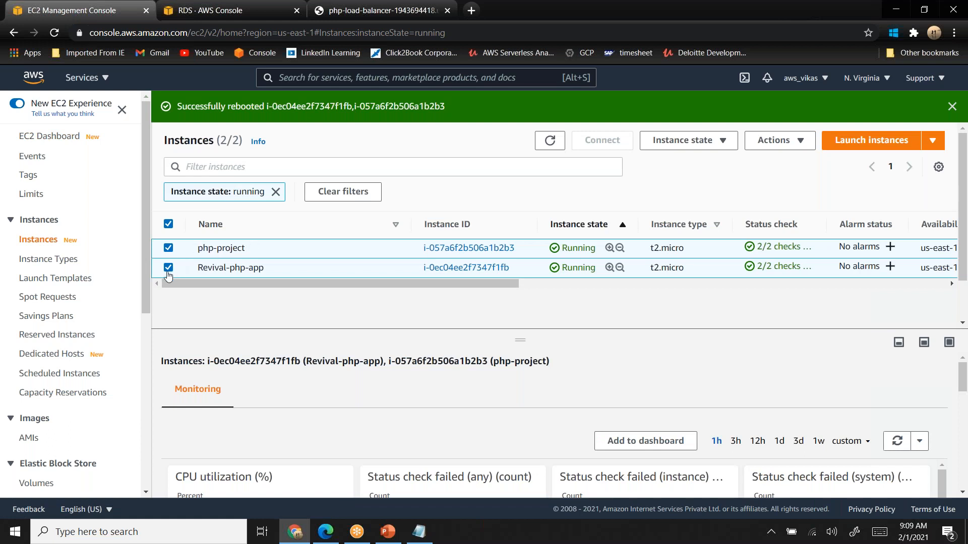
{"action": "left_click", "coordinate": [201, 261]}
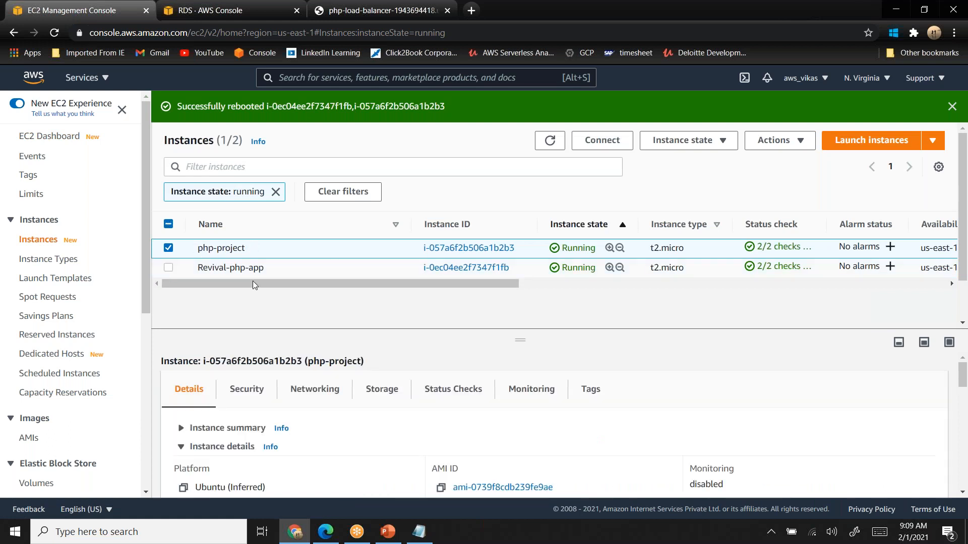
{"action": "left_click", "coordinate": [181, 428]}
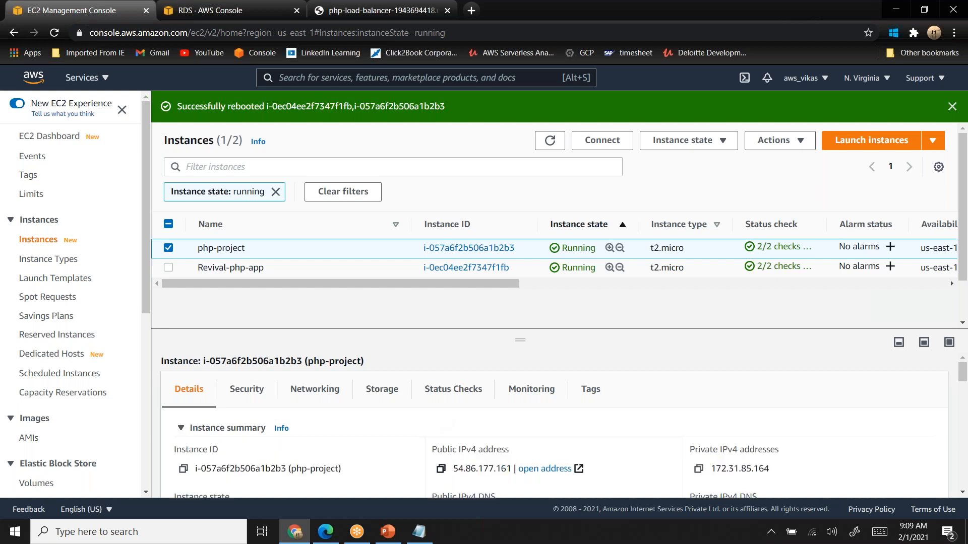
{"action": "left_click", "coordinate": [440, 470]}
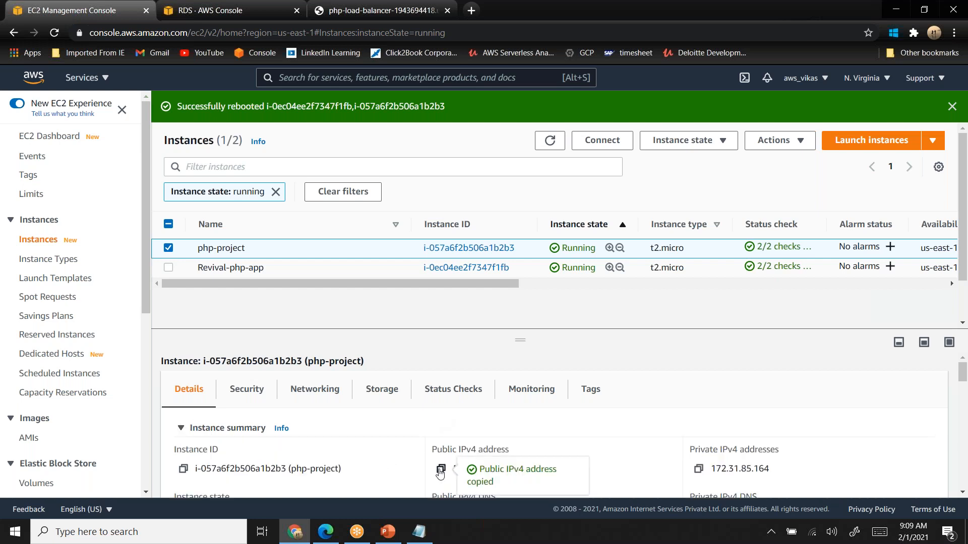
{"action": "left_click", "coordinate": [158, 532]}
{"action": "type", "text": "putty"}
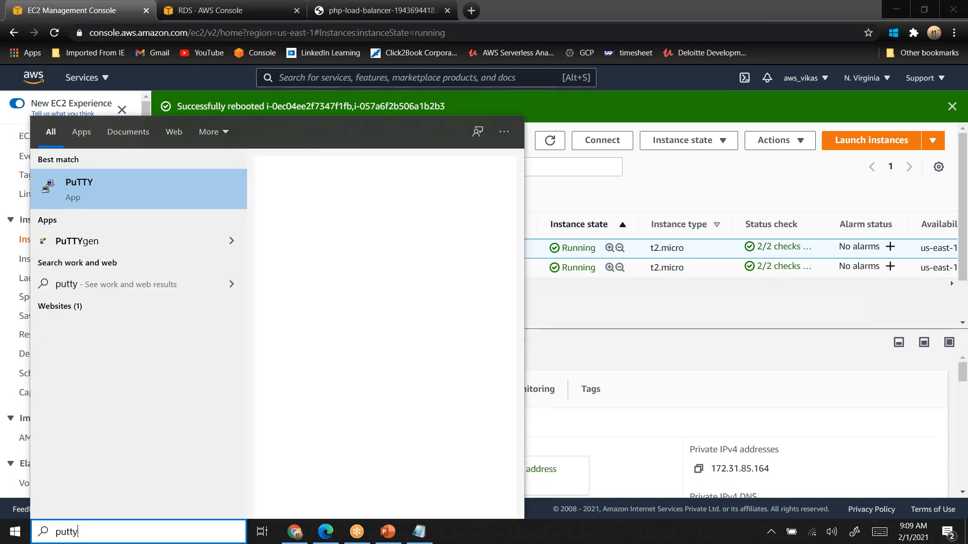
{"action": "key", "text": "Return"}
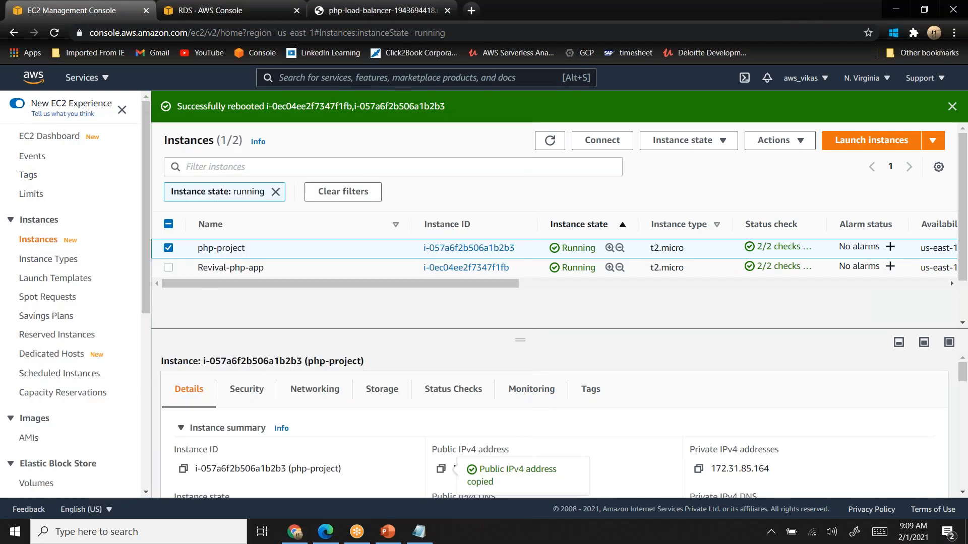
{"action": "type", "text": "ubuntu@"}
{"action": "key", "text": "ctrl+v"}
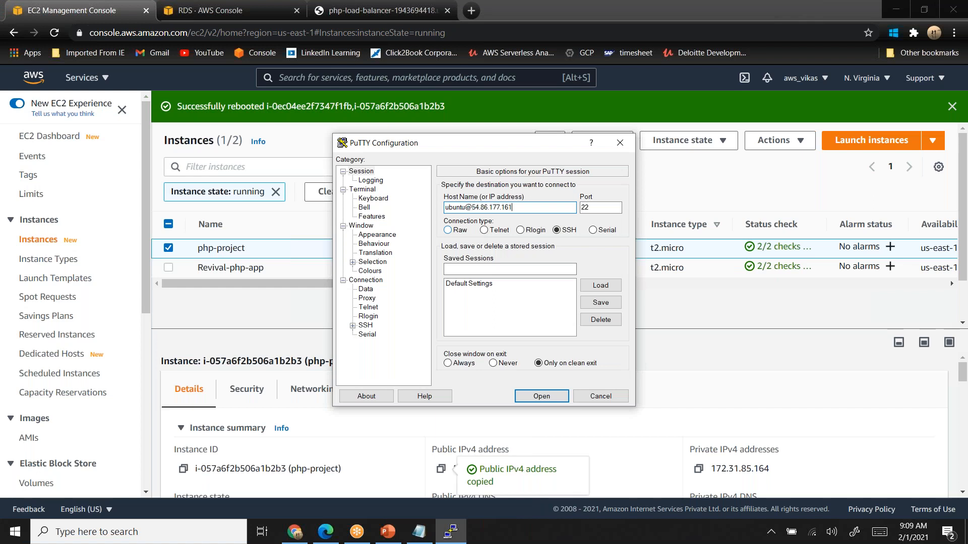
- Expand the SSH authentication settings and set the terminal window's font size to 16
{"action": "left_click", "coordinate": [352, 325]}
{"action": "left_click", "coordinate": [362, 336]}
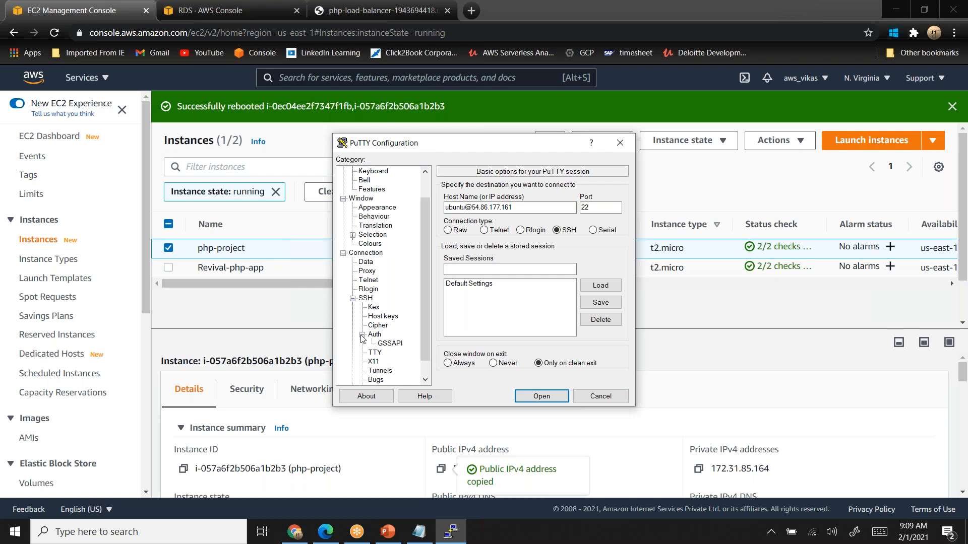
{"action": "left_click", "coordinate": [376, 335]}
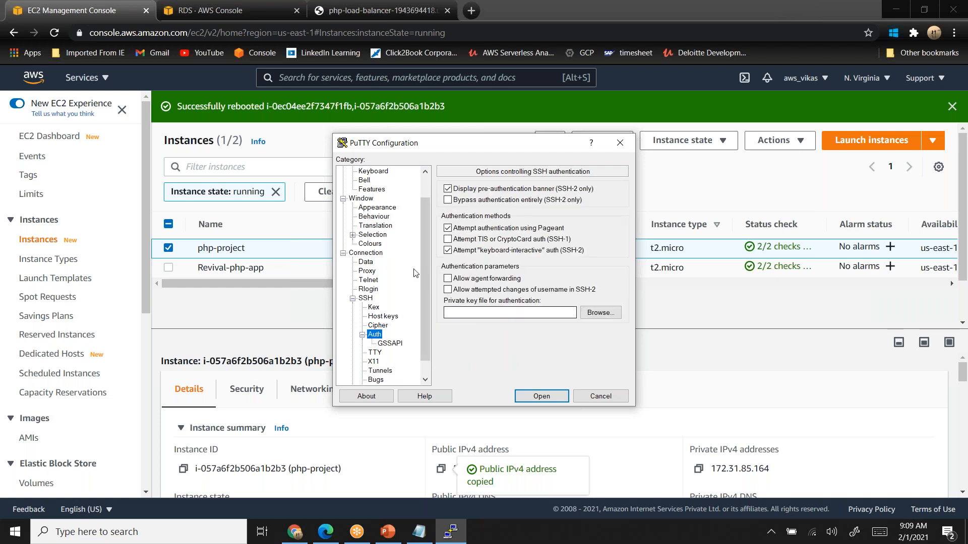
{"action": "left_click", "coordinate": [379, 209]}
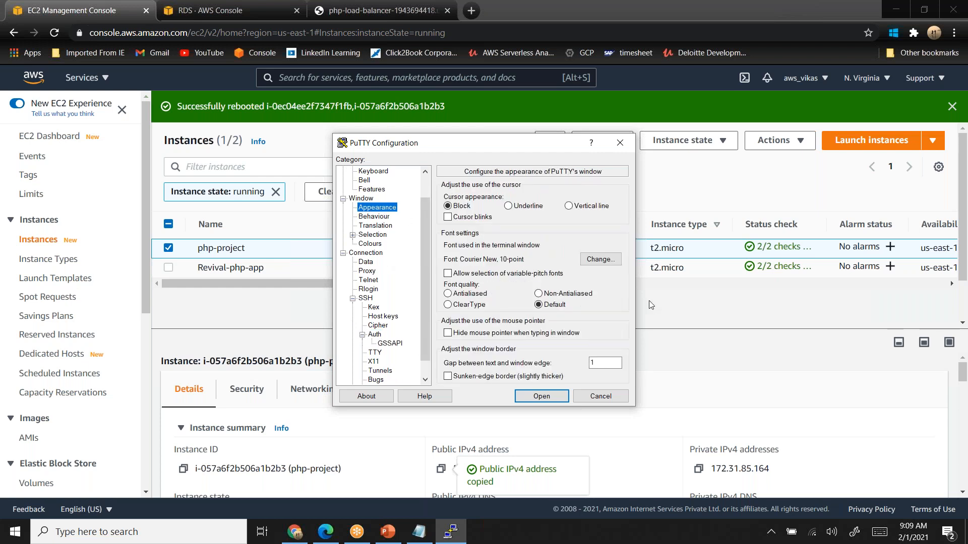
{"action": "left_click", "coordinate": [612, 260]}
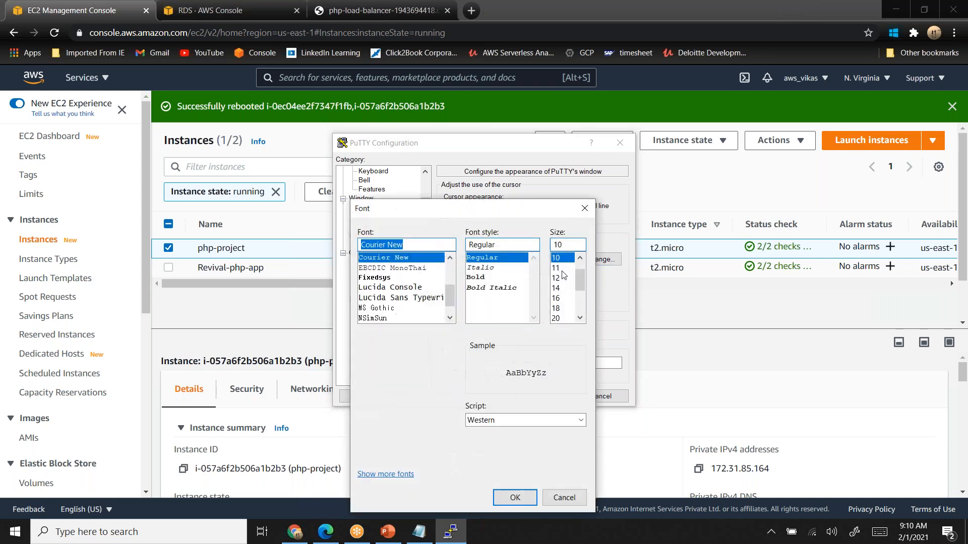
{"action": "left_click", "coordinate": [556, 298]}
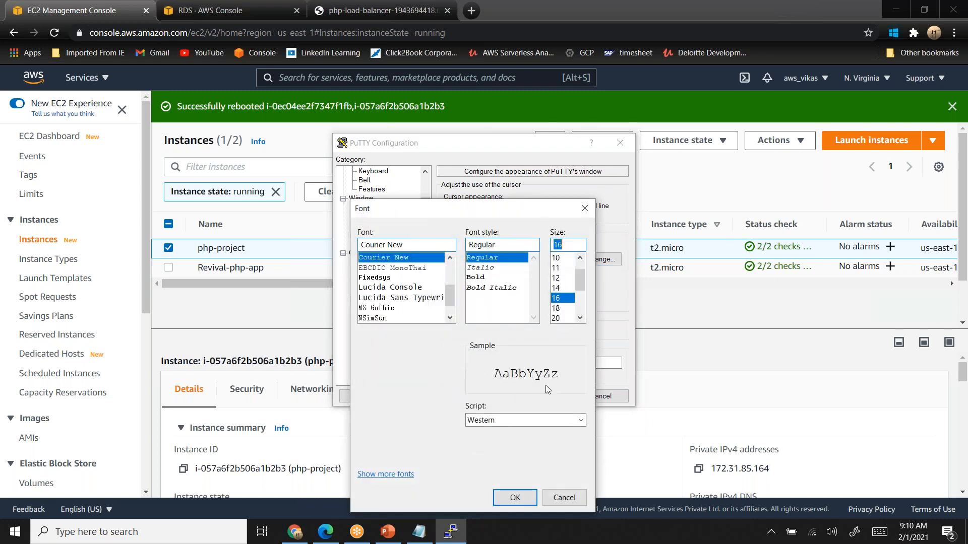
{"action": "left_click", "coordinate": [515, 499]}
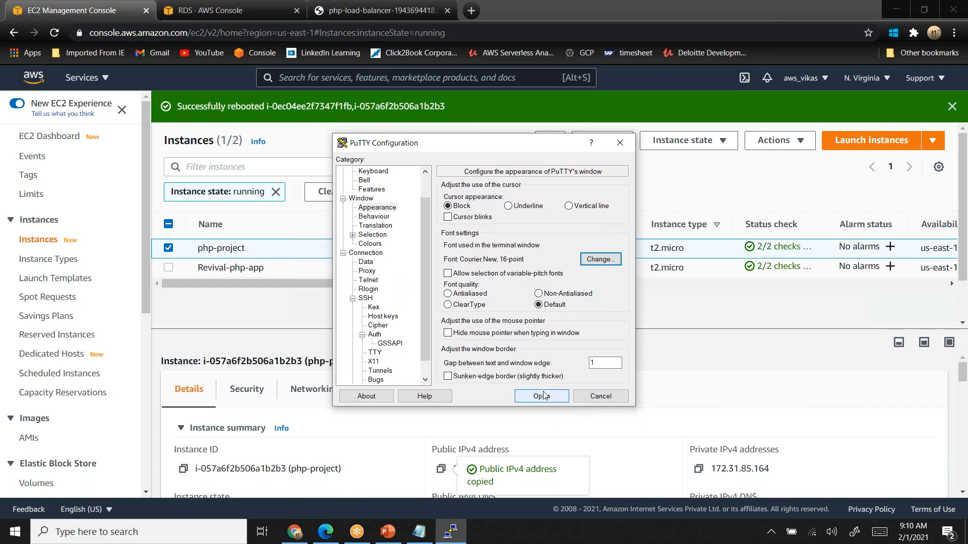
- Load the php-project-kp private key file for SSH authentication, connect to the instance, and maximize the terminal window
{"action": "left_click", "coordinate": [375, 335]}
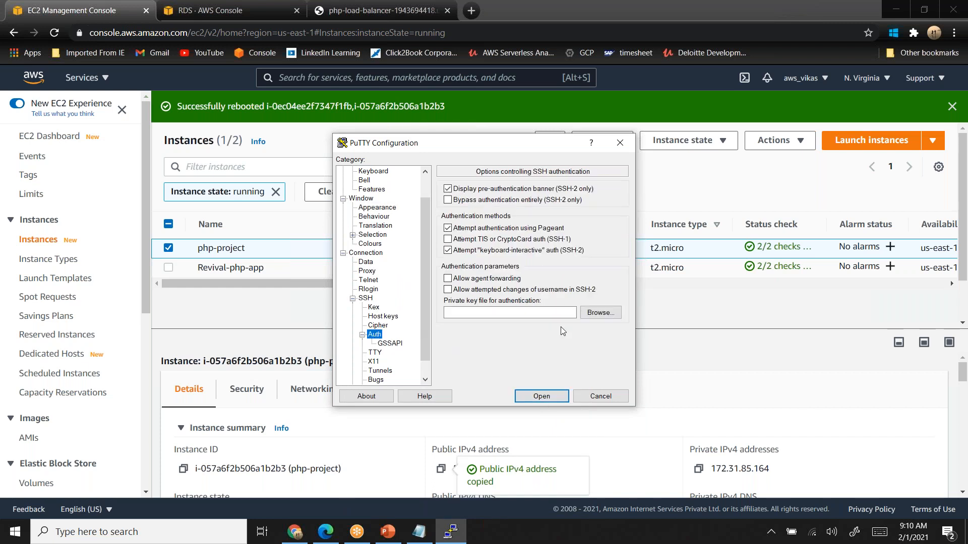
{"action": "left_click", "coordinate": [591, 317]}
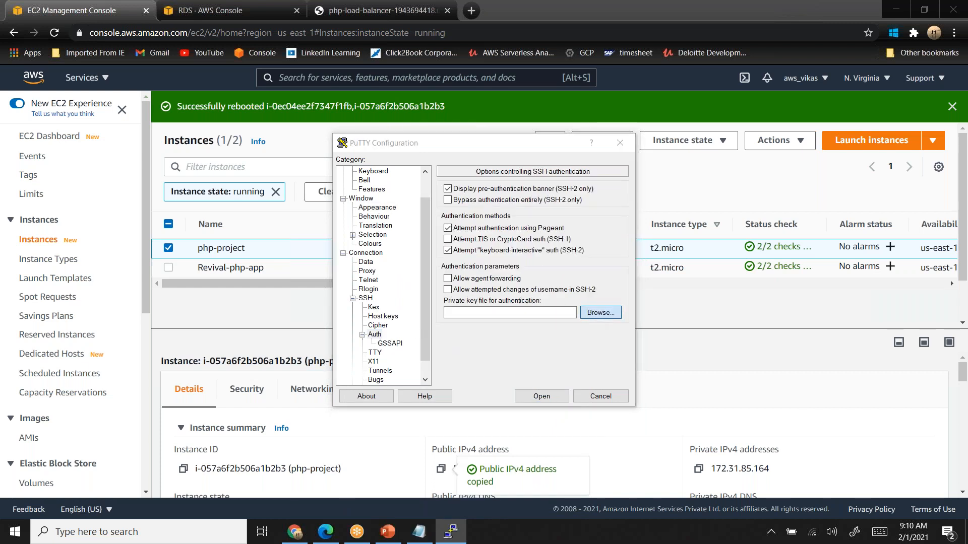
{"action": "left_click", "coordinate": [486, 289]}
{"action": "left_click", "coordinate": [707, 435]}
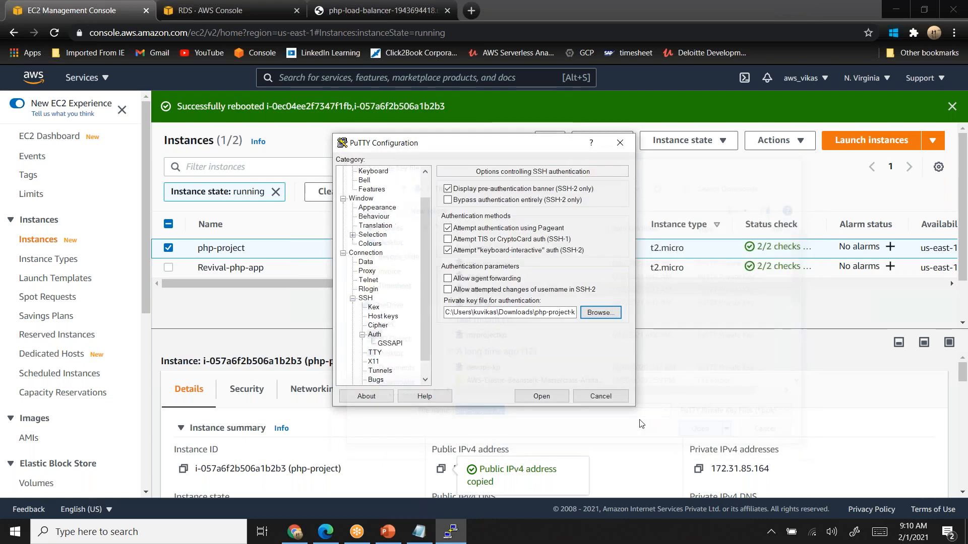
{"action": "left_click", "coordinate": [541, 397]}
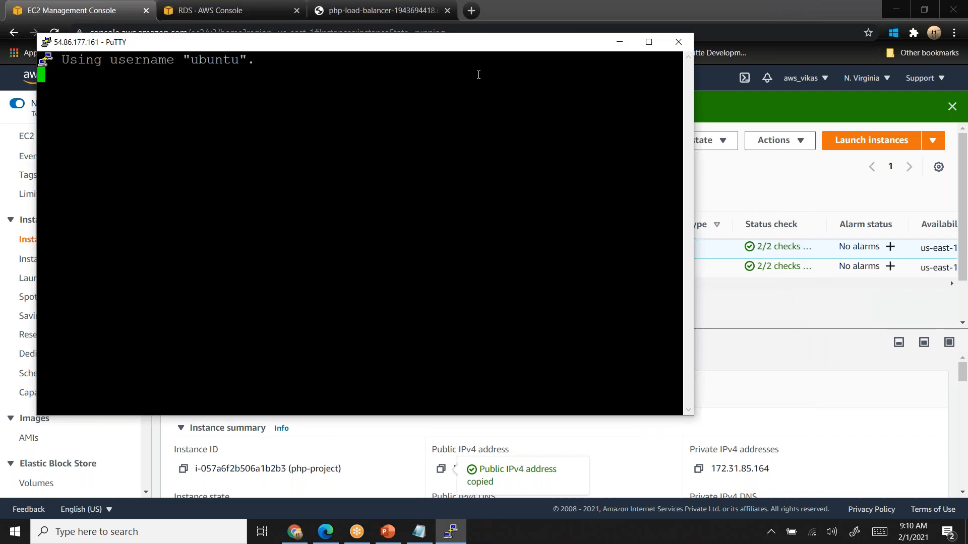
{"action": "double_click", "coordinate": [481, 47]}
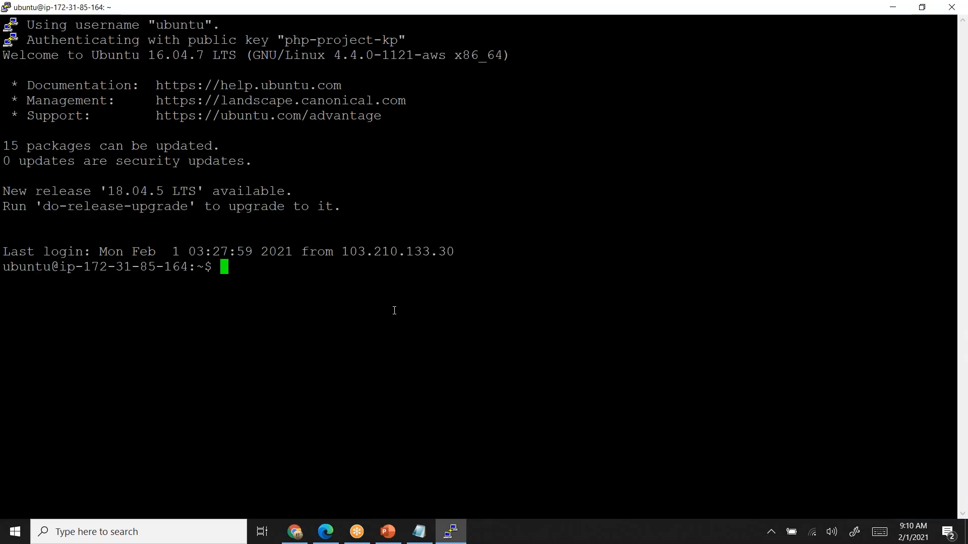
- Change to /var/www/html, list its files with ls -l, and select the file name rds.php in the listing
{"action": "type", "text": "cd "}
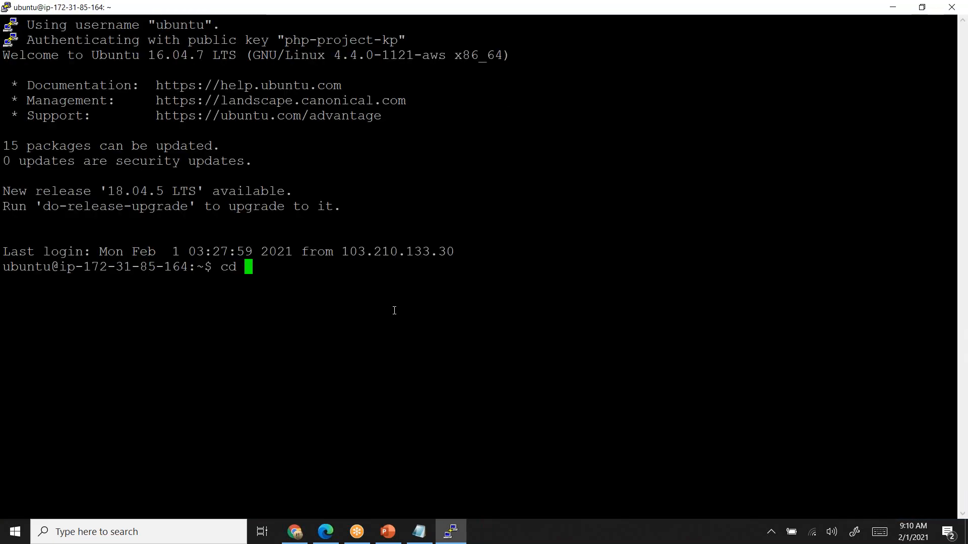
{"action": "type", "text": "/var/www/"}
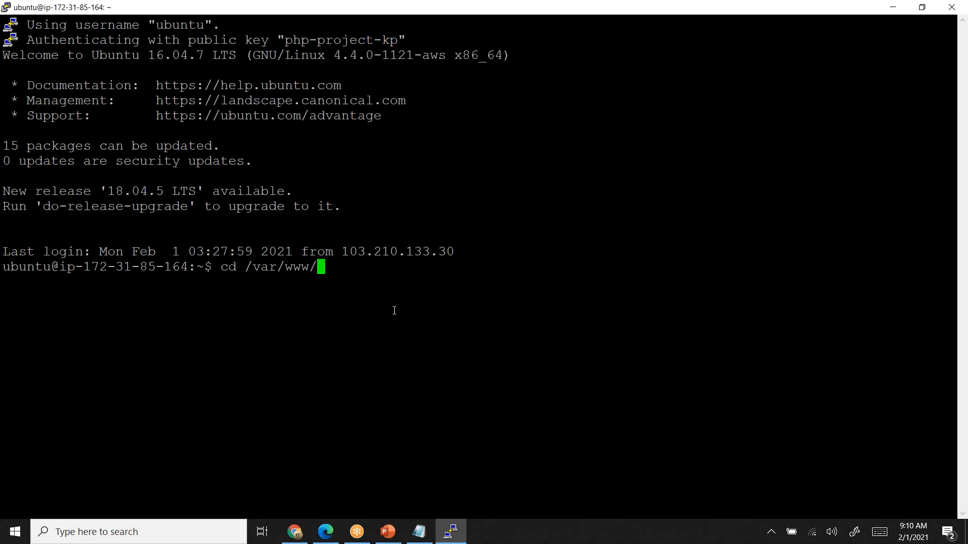
{"action": "type", "text": "html"}
{"action": "key", "text": "Return"}
{"action": "type", "text": "ls -l"}
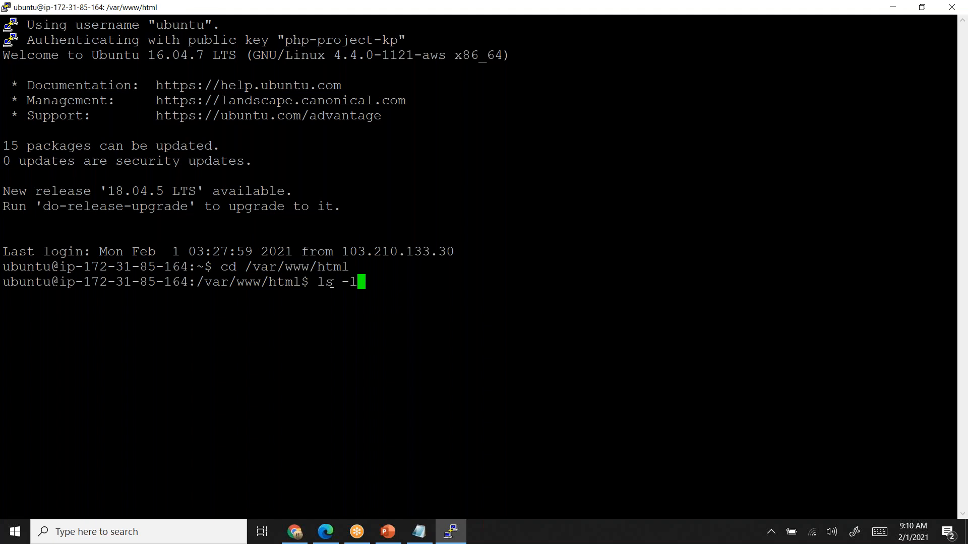
{"action": "key", "text": "Return"}
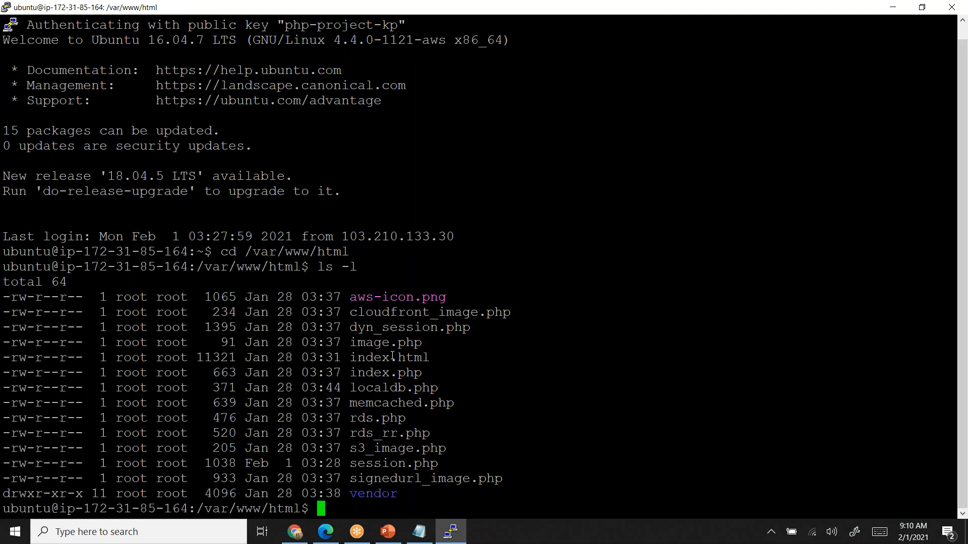
{"action": "double_click", "coordinate": [377, 417]}
{"action": "key", "text": "super+c"}
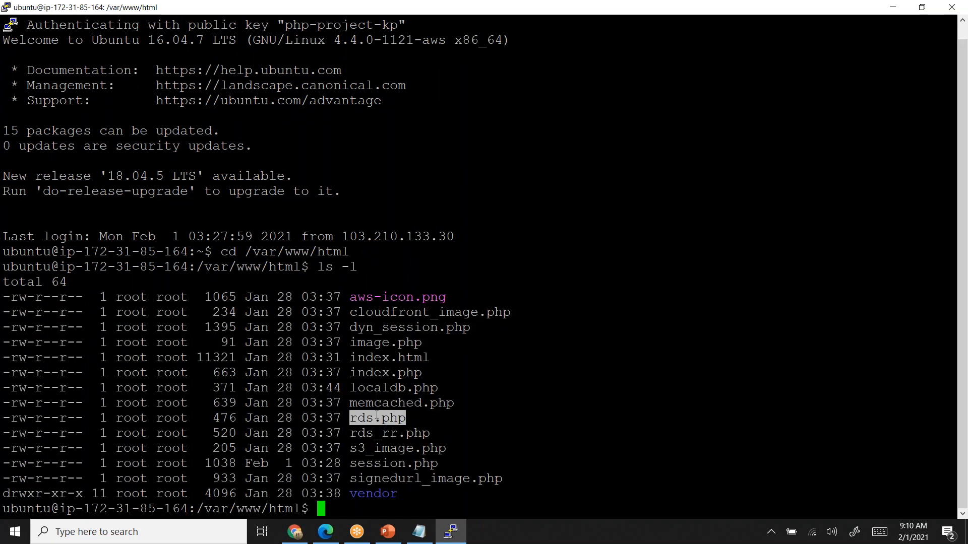
- Switch to Chrome and open the RDS page of the load-balanced PHP site to check its database connection
{"action": "left_click", "coordinate": [294, 531]}
{"action": "left_click", "coordinate": [383, 10]}
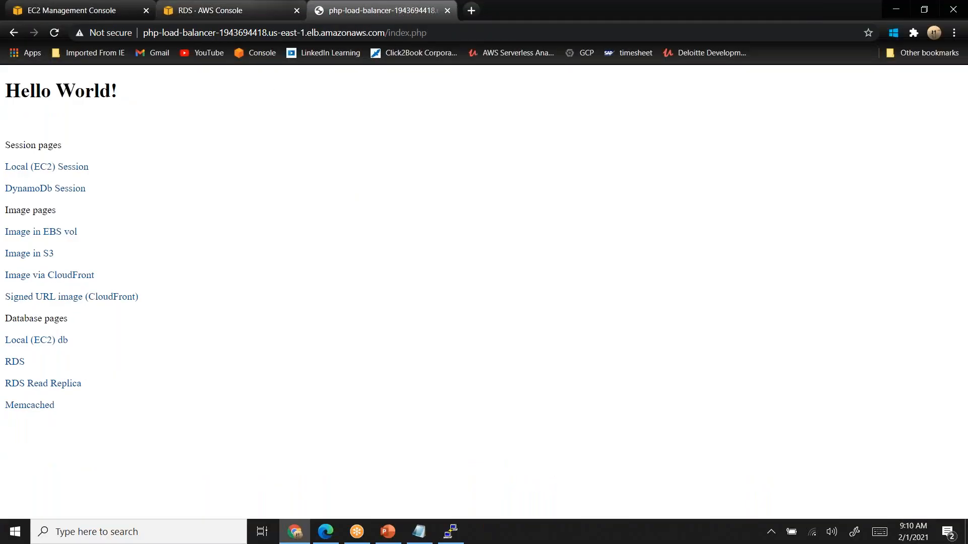
{"action": "left_click", "coordinate": [15, 362]}
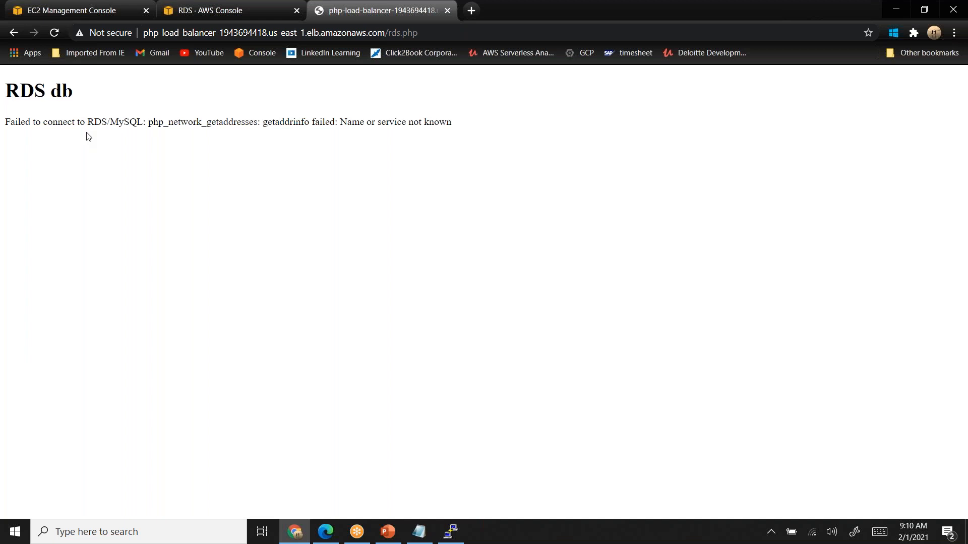
- Switch back to the PuTTY session and open rds.php for editing with sudo nano
{"action": "key", "text": "alt+Tab"}
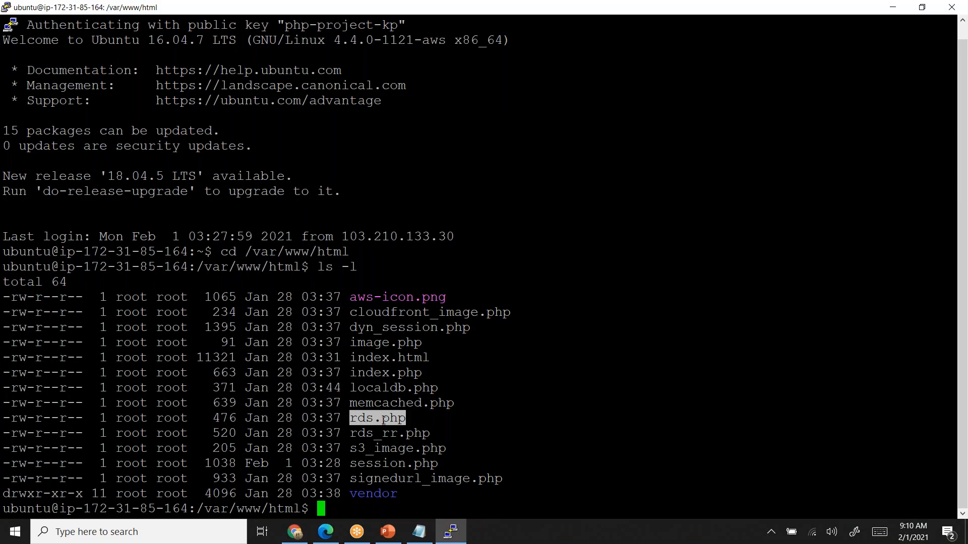
{"action": "type", "text": "sudo nano"}
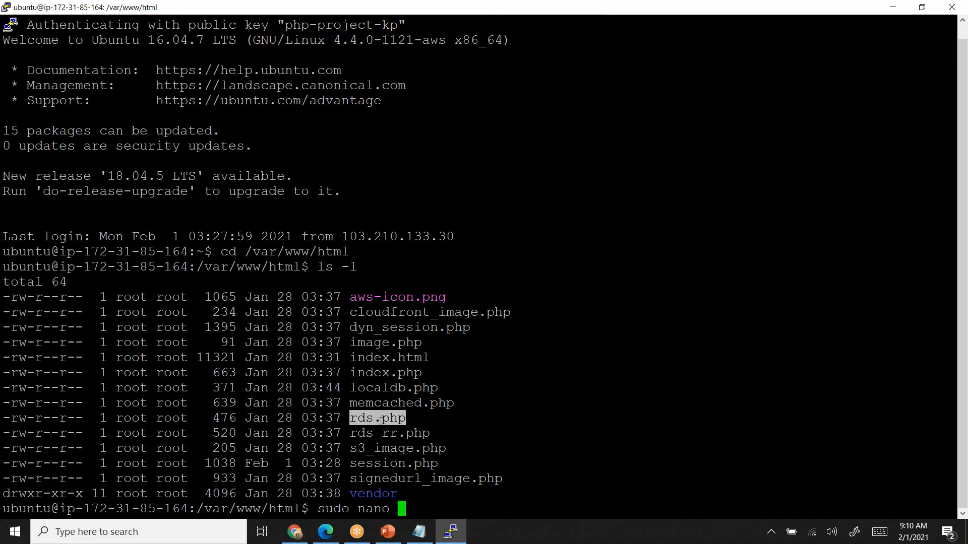
{"action": "right_click", "coordinate": [380, 421]}
{"action": "key", "text": "Return"}
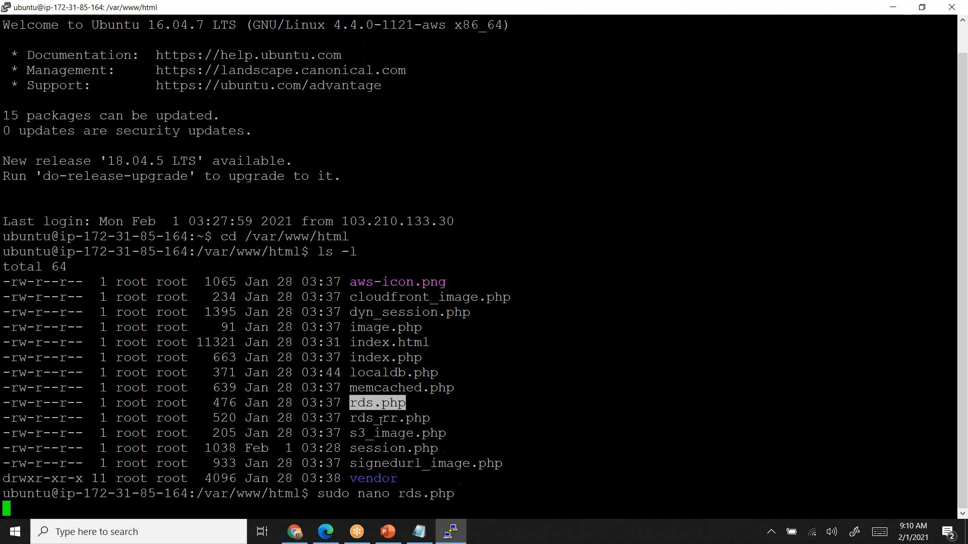
- Delete the RDS_HOSTNAME placeholder between the first pair of quotes in the mysqli_connect line of rds.php
{"action": "key", "text": "Down"}
{"action": "key", "text": "Down"}
{"action": "key", "text": "Down"}
{"action": "key", "text": "Down"}
{"action": "key", "text": "Down"}
{"action": "key", "text": "Down"}
{"action": "key", "text": "Down"}
{"action": "key", "text": "Down"}
{"action": "key", "text": "Down"}
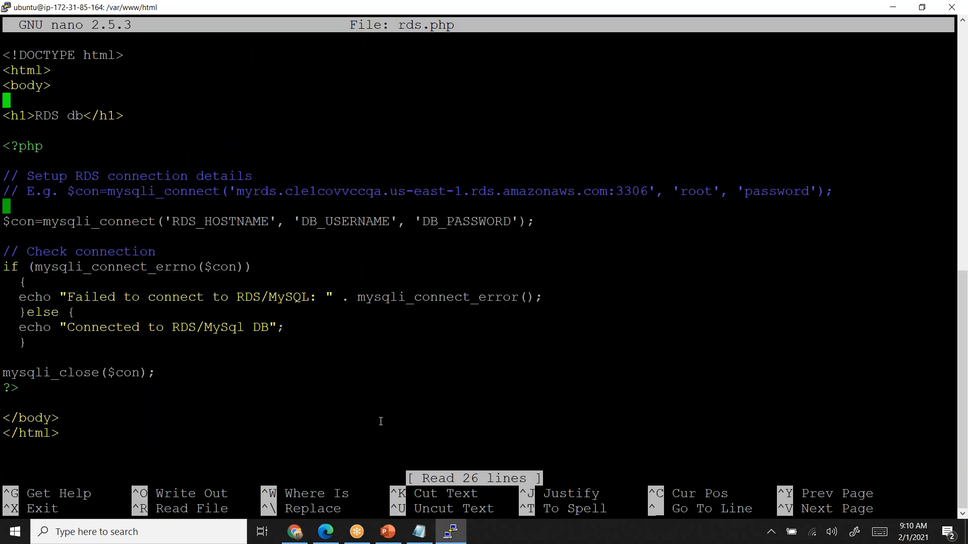
{"action": "key", "text": "Down"}
{"action": "key", "text": "Down"}
{"action": "key", "text": "Right"}
{"action": "key", "text": "Right"}
{"action": "key", "text": "Right"}
{"action": "key", "text": "Right"}
{"action": "key", "text": "Right"}
{"action": "key", "text": "Right"}
{"action": "key", "text": "Right"}
{"action": "key", "text": "Right"}
{"action": "key", "text": "Right"}
{"action": "key", "text": "Right"}
{"action": "key", "text": "Right"}
{"action": "key", "text": "Right"}
{"action": "key", "text": "Right"}
{"action": "key", "text": "Right"}
{"action": "key", "text": "Right"}
{"action": "key", "text": "Right"}
{"action": "key", "text": "Right"}
{"action": "key", "text": "Right"}
{"action": "key", "text": "Right"}
{"action": "key", "text": "Right"}
{"action": "key", "text": "Right"}
{"action": "key", "text": "Right"}
{"action": "key", "text": "Right"}
{"action": "key", "text": "Right"}
{"action": "key", "text": "Right"}
{"action": "key", "text": "Right"}
{"action": "key", "text": "Right"}
{"action": "key", "text": "Right"}
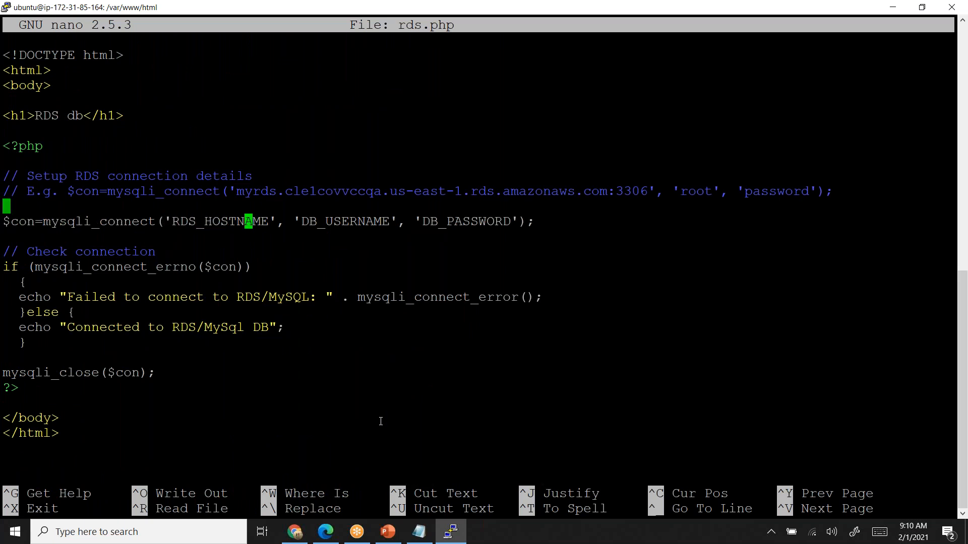
{"action": "key", "text": "BackSpace"}
{"action": "key", "text": "BackSpace"}
{"action": "key", "text": "BackSpace"}
{"action": "key", "text": "BackSpace"}
{"action": "key", "text": "BackSpace"}
{"action": "key", "text": "BackSpace"}
{"action": "key", "text": "BackSpace"}
{"action": "key", "text": "BackSpace"}
{"action": "key", "text": "BackSpace"}
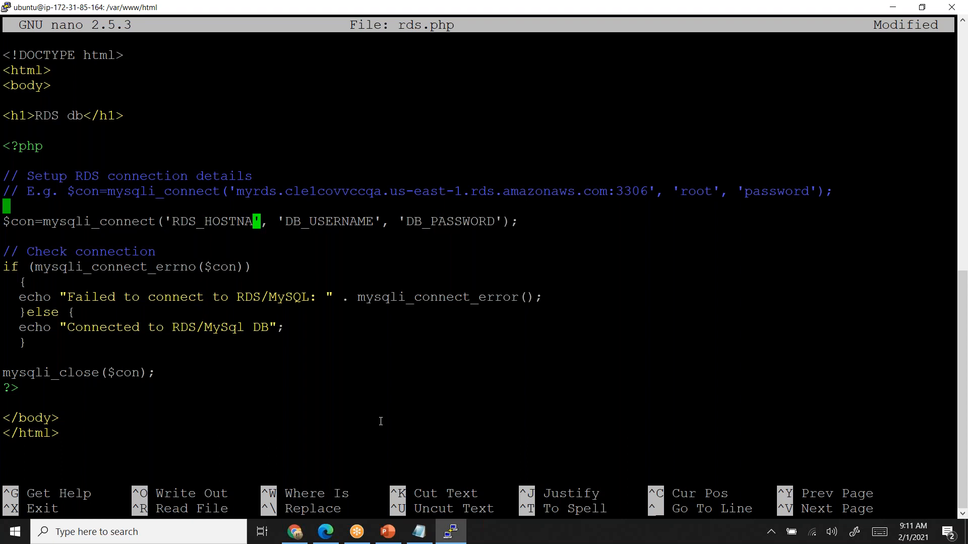
{"action": "key", "text": "BackSpace"}
{"action": "key", "text": "BackSpace"}
{"action": "key", "text": "BackSpace"}
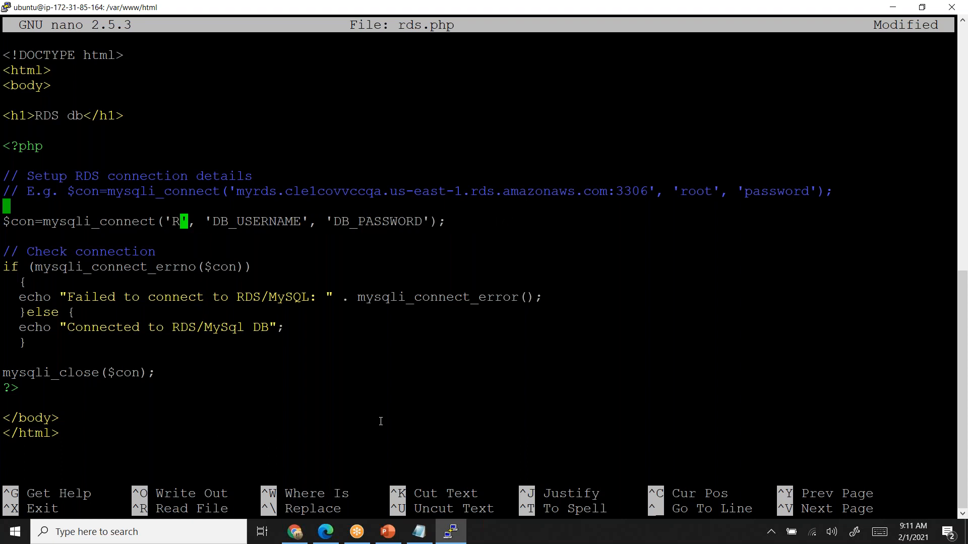
- Check the php-database endpoint in the RDS console in Chrome, return to PuTTY, and paste it as the hostname in mysqli_connect
{"action": "key", "text": "alt+Tab"}
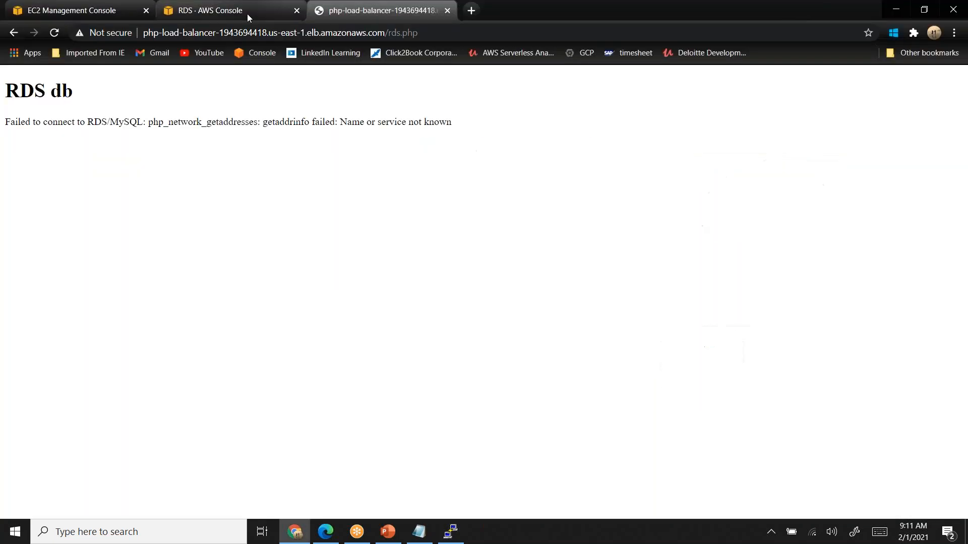
{"action": "left_click", "coordinate": [232, 11]}
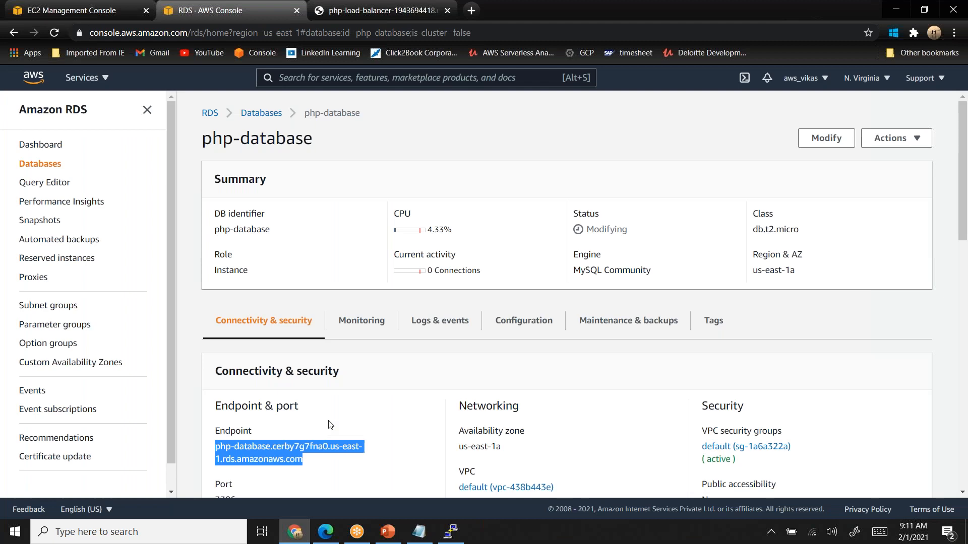
{"action": "key", "text": "alt+Tab"}
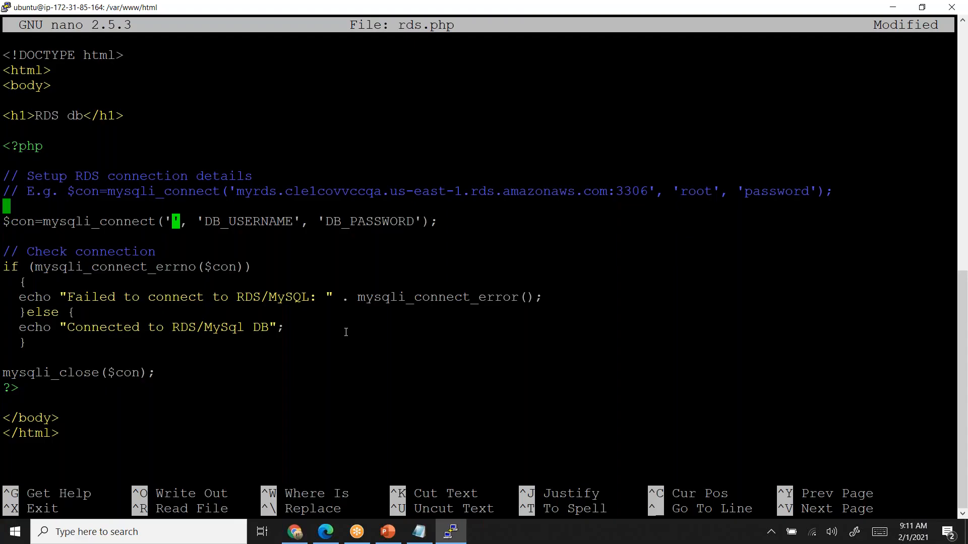
{"action": "right_click", "coordinate": [346, 332]}
- Replace the DB_USERNAME placeholder in the mysqli_connect line with root
{"action": "key", "text": "Right"}
{"action": "key", "text": "Right"}
{"action": "key", "text": "Right"}
{"action": "key", "text": "Right"}
{"action": "key", "text": "Right"}
{"action": "key", "text": "Right"}
{"action": "key", "text": "Right"}
{"action": "key", "text": "Right"}
{"action": "key", "text": "Right"}
{"action": "key", "text": "Right"}
{"action": "key", "text": "Right"}
{"action": "key", "text": "Right"}
{"action": "key", "text": "Right"}
{"action": "key", "text": "Right"}
{"action": "key", "text": "Right"}
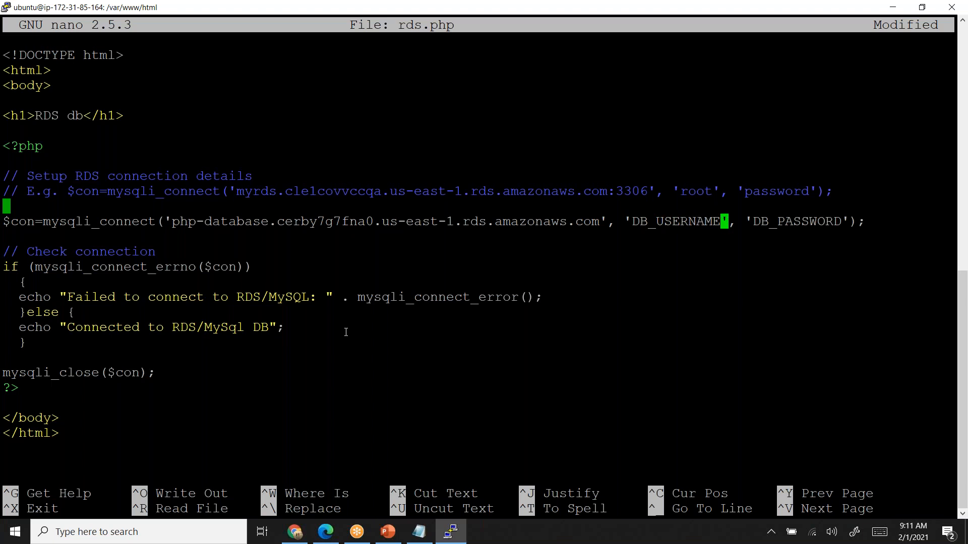
{"action": "key", "text": "BackSpace"}
{"action": "key", "text": "BackSpace"}
{"action": "key", "text": "BackSpace"}
{"action": "key", "text": "BackSpace"}
{"action": "key", "text": "BackSpace"}
{"action": "key", "text": "BackSpace"}
{"action": "key", "text": "BackSpace"}
{"action": "key", "text": "BackSpace"}
{"action": "key", "text": "BackSpace"}
{"action": "key", "text": "BackSpace"}
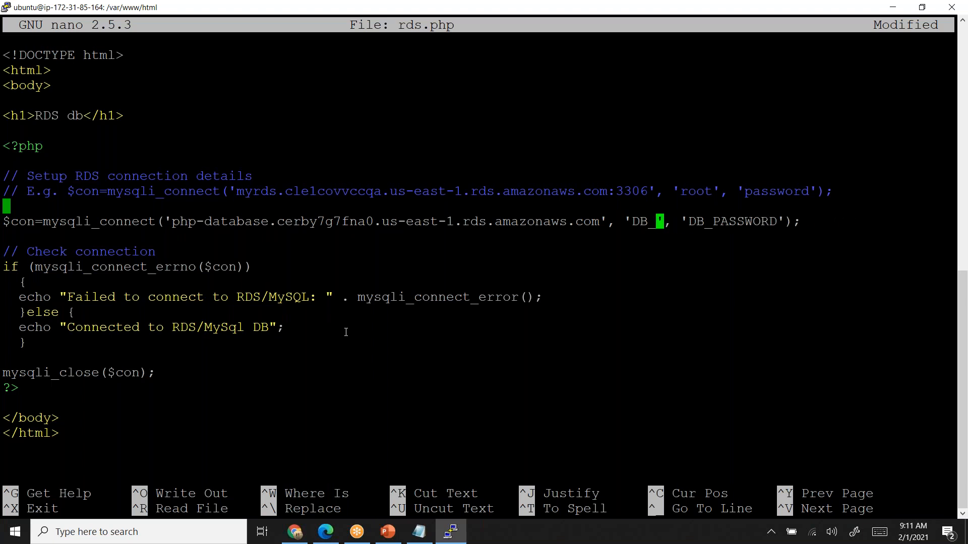
{"action": "key", "text": "BackSpace"}
{"action": "type", "text": "root"}
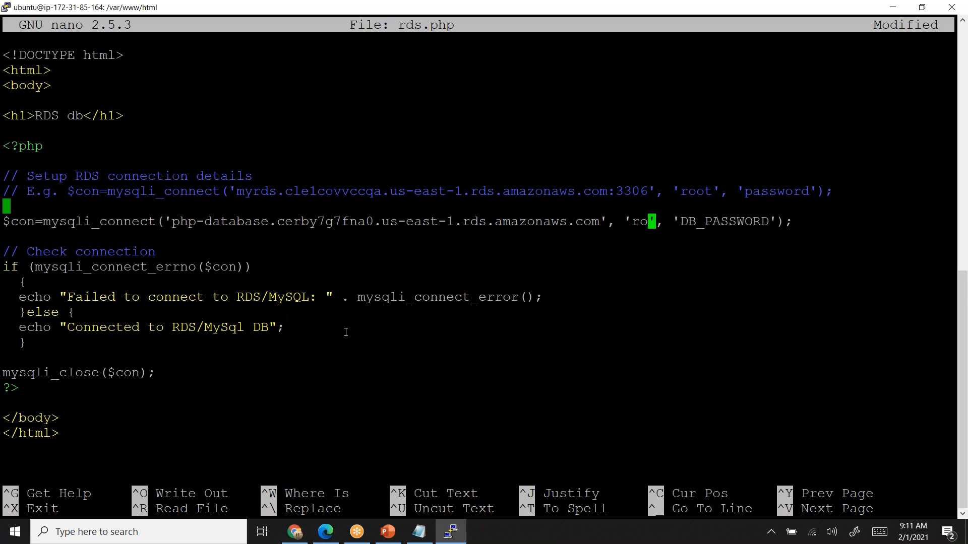
- Replace the DB_PASSWORD placeholder in the mysqli_connect line with the database password
{"action": "key", "text": "Right"}
{"action": "key", "text": "Right"}
{"action": "key", "text": "Right"}
{"action": "key", "text": "Right"}
{"action": "key", "text": "Right"}
{"action": "key", "text": "Right"}
{"action": "key", "text": "Right"}
{"action": "key", "text": "Right"}
{"action": "key", "text": "Right"}
{"action": "key", "text": "Right"}
{"action": "key", "text": "Right"}
{"action": "key", "text": "Right"}
{"action": "key", "text": "Right"}
{"action": "key", "text": "Right"}
{"action": "key", "text": "Right"}
{"action": "key", "text": "Right"}
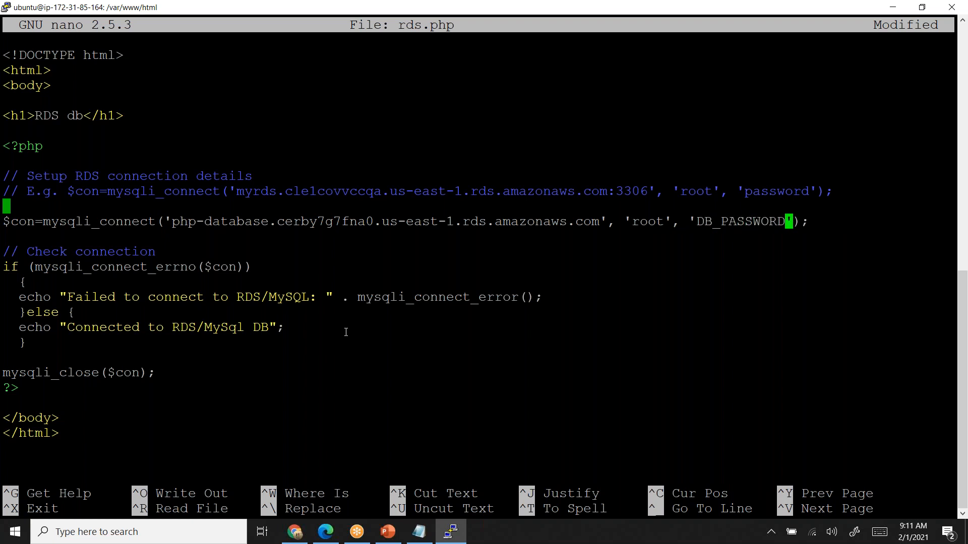
{"action": "key", "text": "Left"}
{"action": "key", "text": "BackSpace"}
{"action": "key", "text": "BackSpace"}
{"action": "key", "text": "BackSpace"}
{"action": "key", "text": "BackSpace"}
{"action": "key", "text": "BackSpace"}
{"action": "key", "text": "BackSpace"}
{"action": "key", "text": "BackSpace"}
{"action": "key", "text": "BackSpace"}
{"action": "key", "text": "BackSpace"}
{"action": "key", "text": "BackSpace"}
{"action": "key", "text": "BackSpace"}
{"action": "type", "text": "password"}
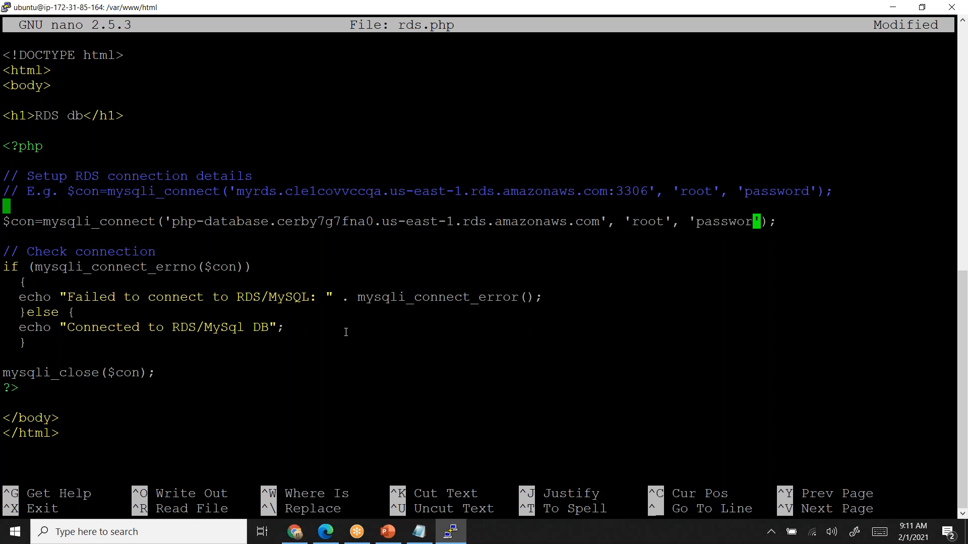
- Save the changes to rds.php under the same file name and exit nano
{"action": "key", "text": "ctrl+x"}
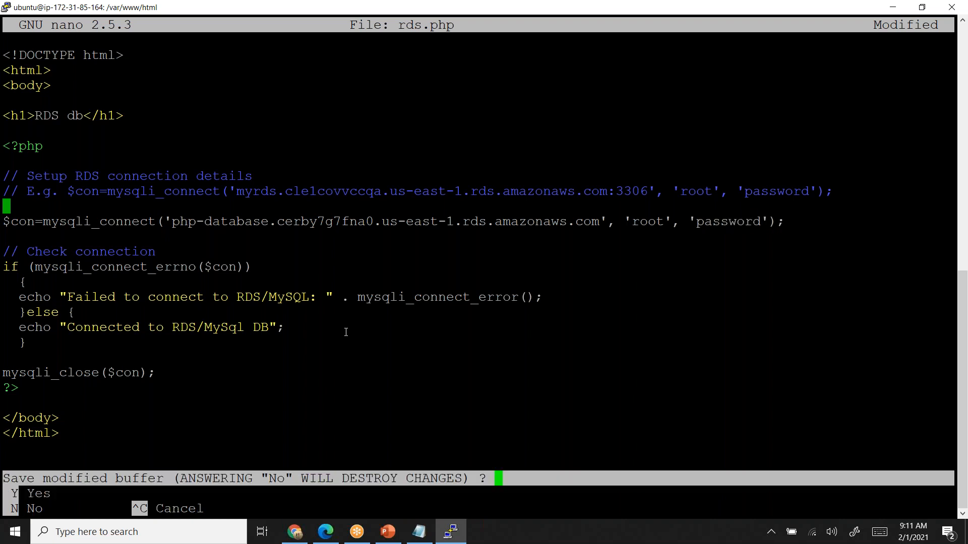
{"action": "key", "text": "y"}
{"action": "key", "text": "Return"}
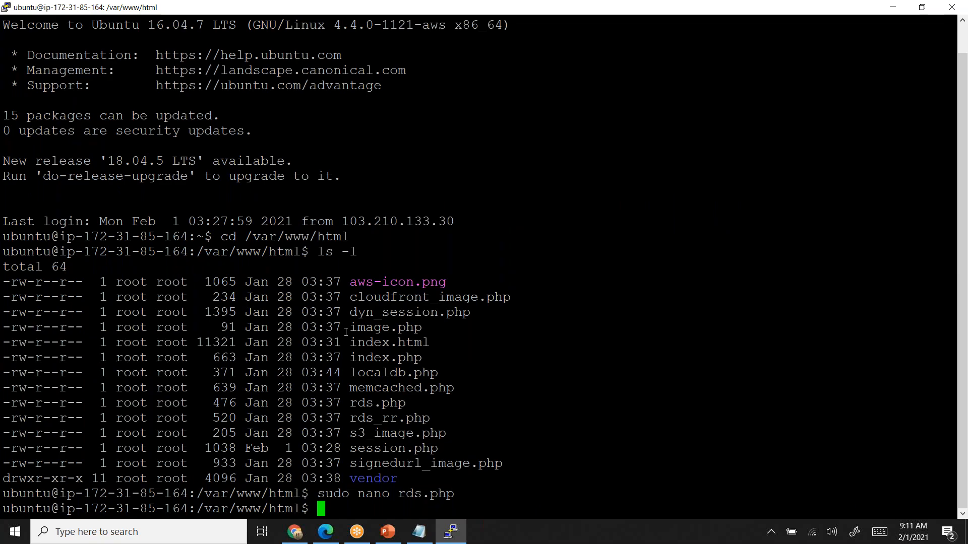
- Switch to Chrome, reopen the RDS page from the load-balanced site's index page, and reload it to test the connection
{"action": "key", "text": "alt+Tab"}
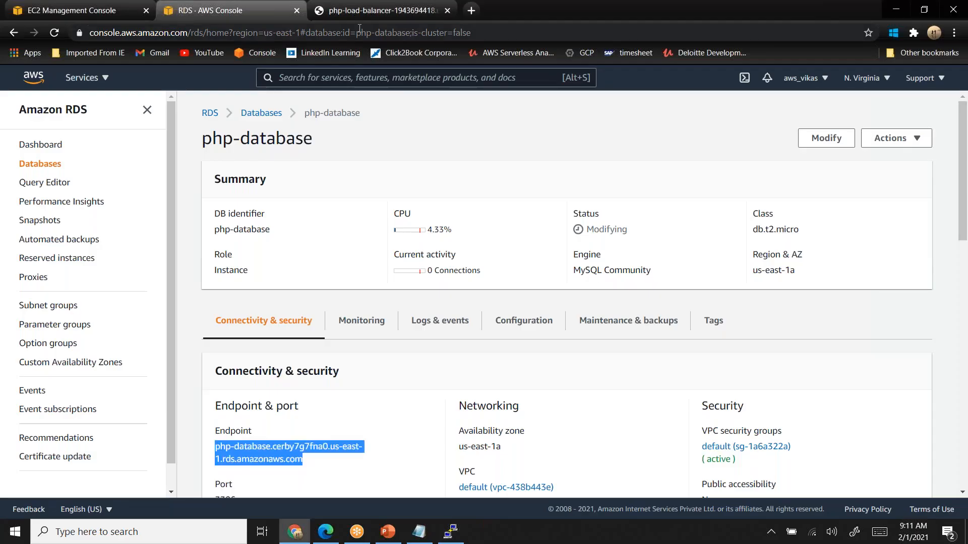
{"action": "left_click", "coordinate": [370, 11]}
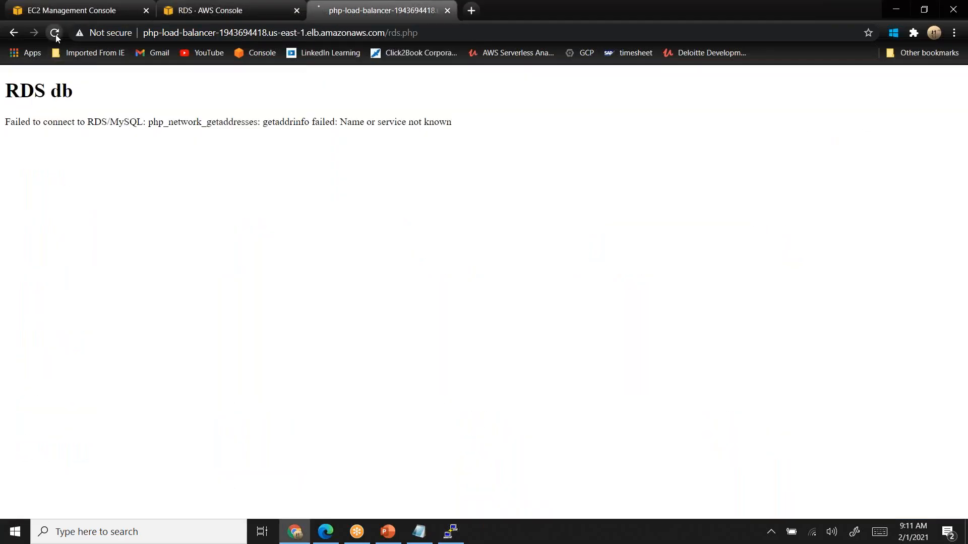
{"action": "left_click", "coordinate": [12, 33]}
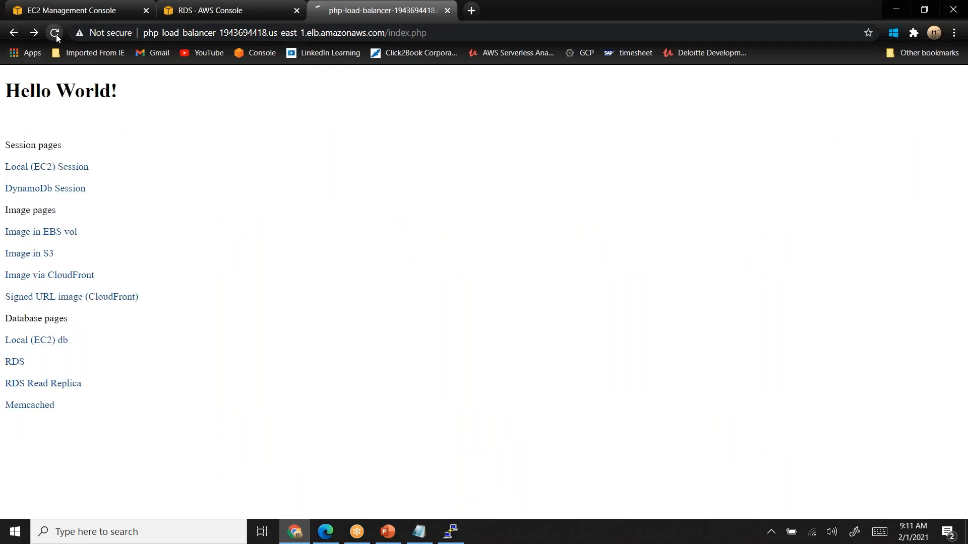
{"action": "left_click", "coordinate": [12, 363]}
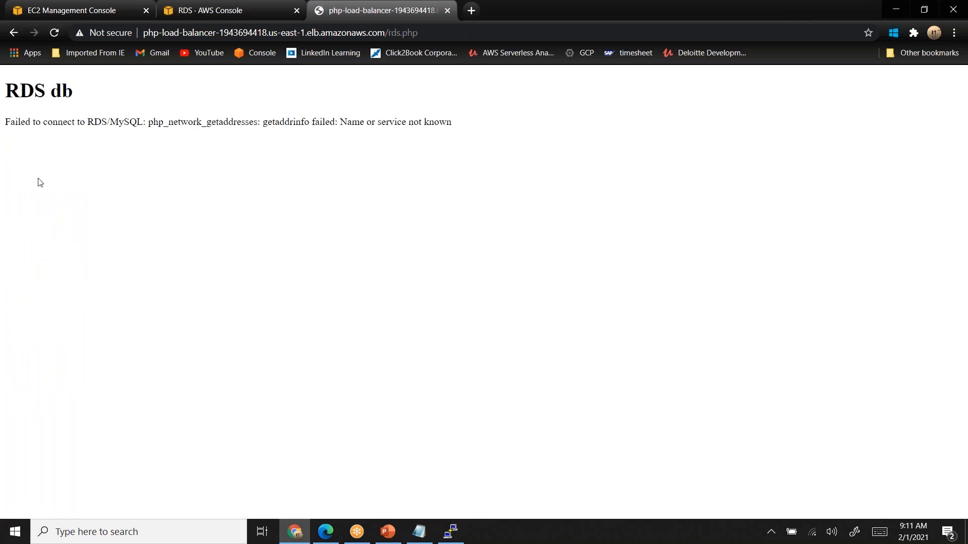
{"action": "left_click", "coordinate": [55, 33]}
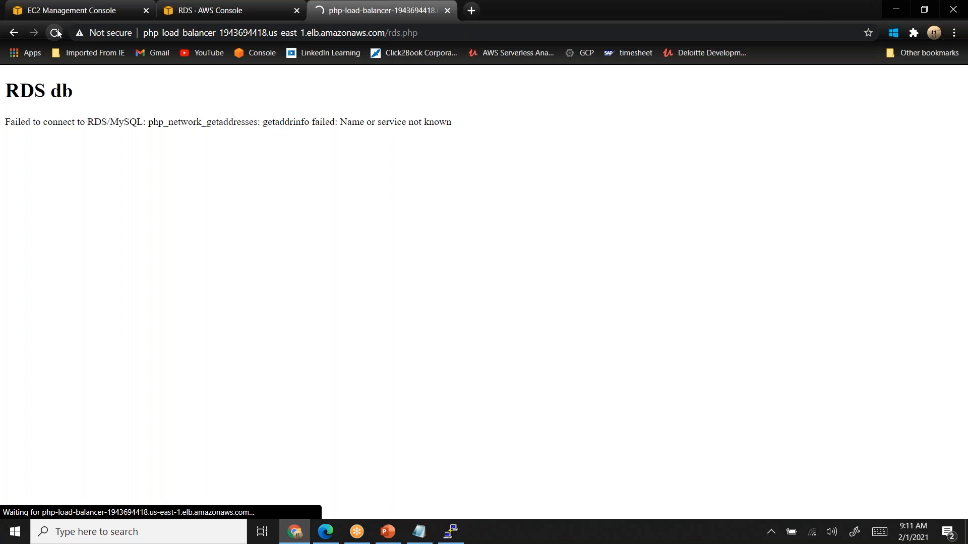
- Close the load-balanced site's tab and open 54.86.177.161/index.php in a new tab to reach the php-project instance directly
{"action": "left_click", "coordinate": [108, 12]}
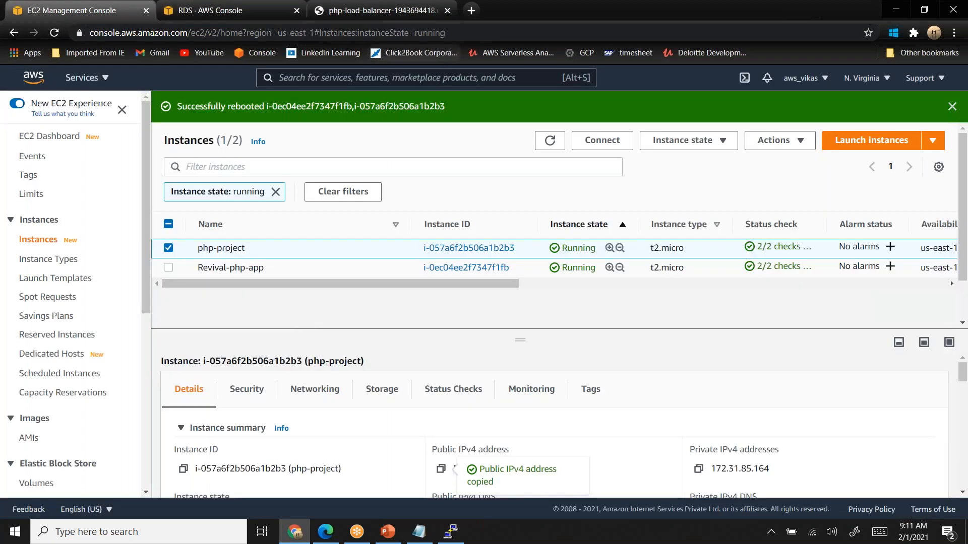
{"action": "left_click", "coordinate": [447, 10]}
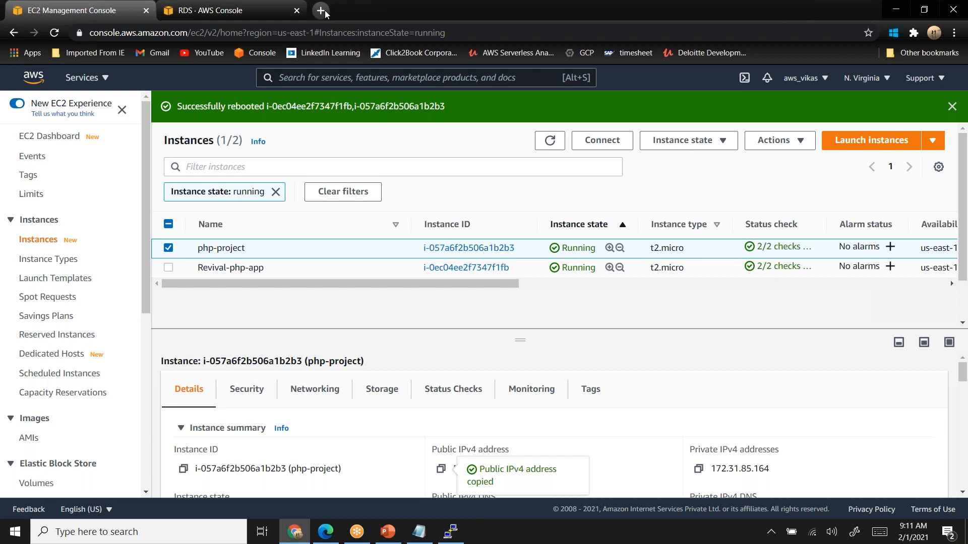
{"action": "left_click", "coordinate": [322, 10]}
{"action": "key", "text": "ctrl+v"}
{"action": "type", "text": "/index"}
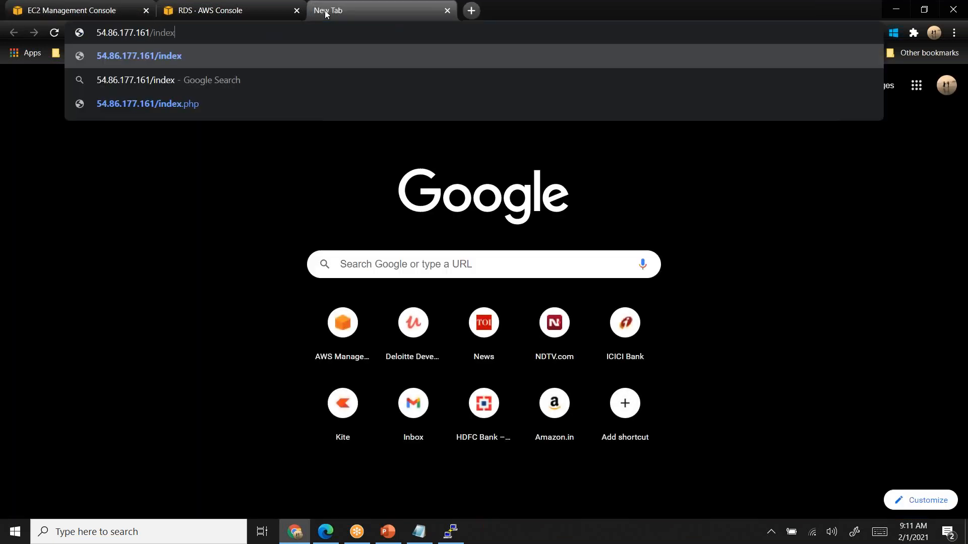
{"action": "type", "text": ".php"}
{"action": "key", "text": "Return"}
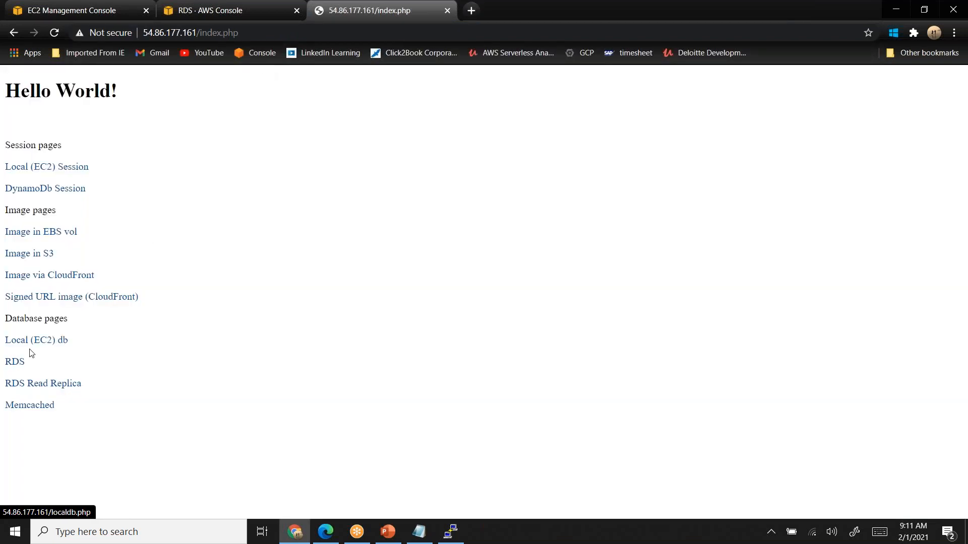
- Open the instance's RDS page, highlight its database connection message, and go back to the blank new tab page
{"action": "left_click", "coordinate": [14, 367]}
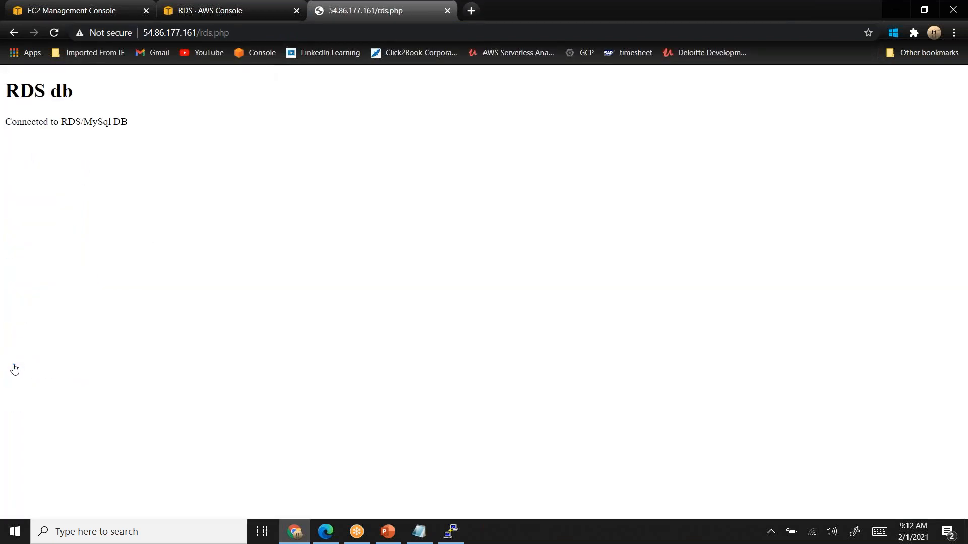
{"action": "left_click_drag", "start_coordinate": [7, 122], "coordinate": [132, 131]}
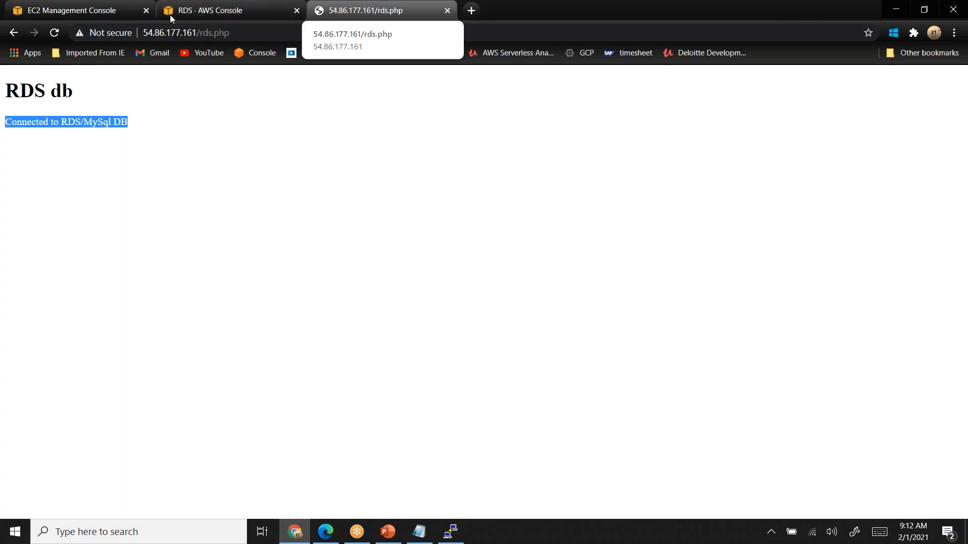
{"action": "left_click", "coordinate": [15, 33]}
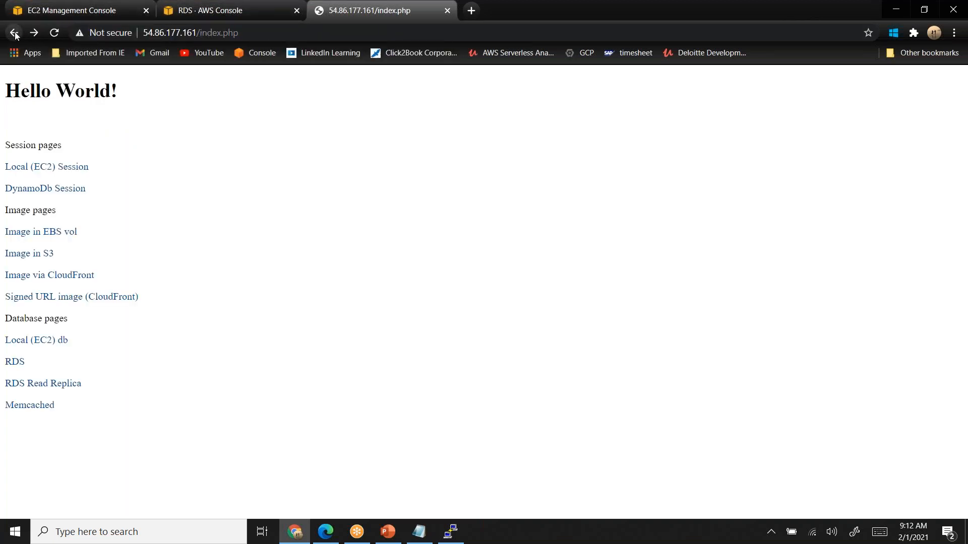
{"action": "left_click", "coordinate": [14, 33]}
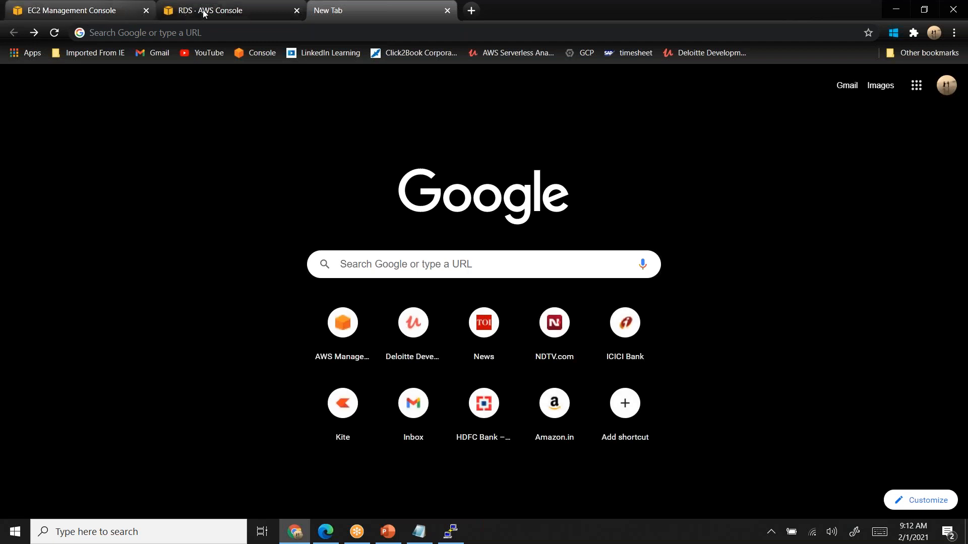
- Open the Load Balancers page in the EC2 console and copy the DNS name from php-load-balancer's description
{"action": "left_click", "coordinate": [114, 12]}
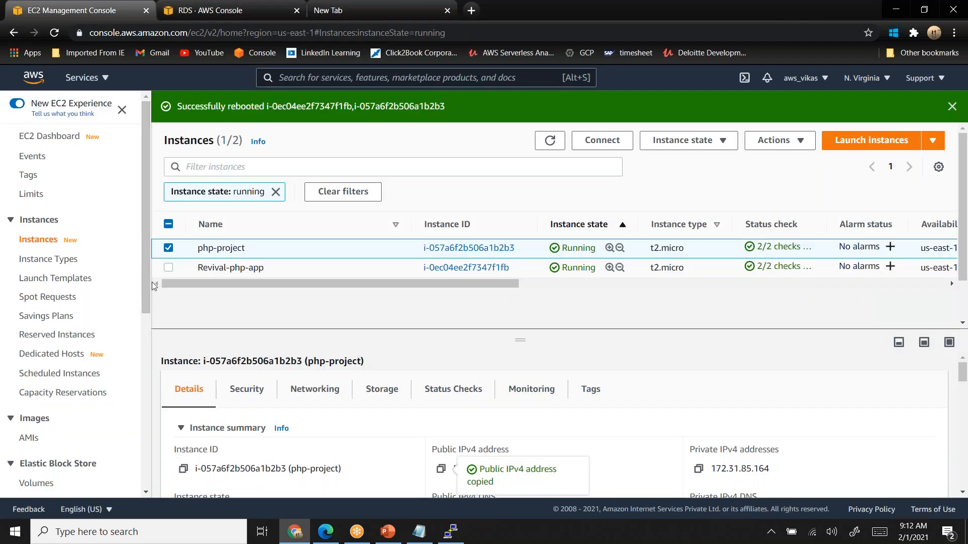
{"action": "left_click_drag", "start_coordinate": [147, 283], "coordinate": [150, 456]}
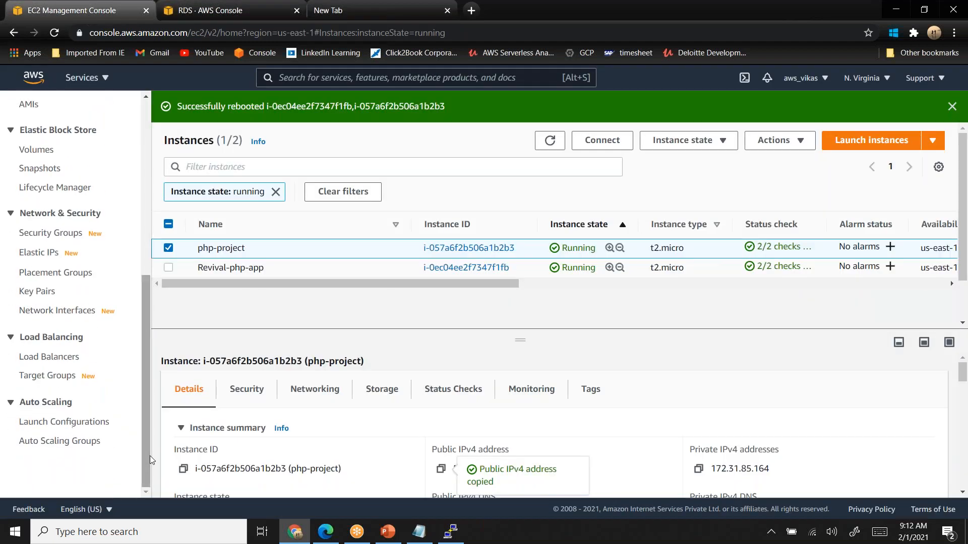
{"action": "left_click", "coordinate": [51, 358]}
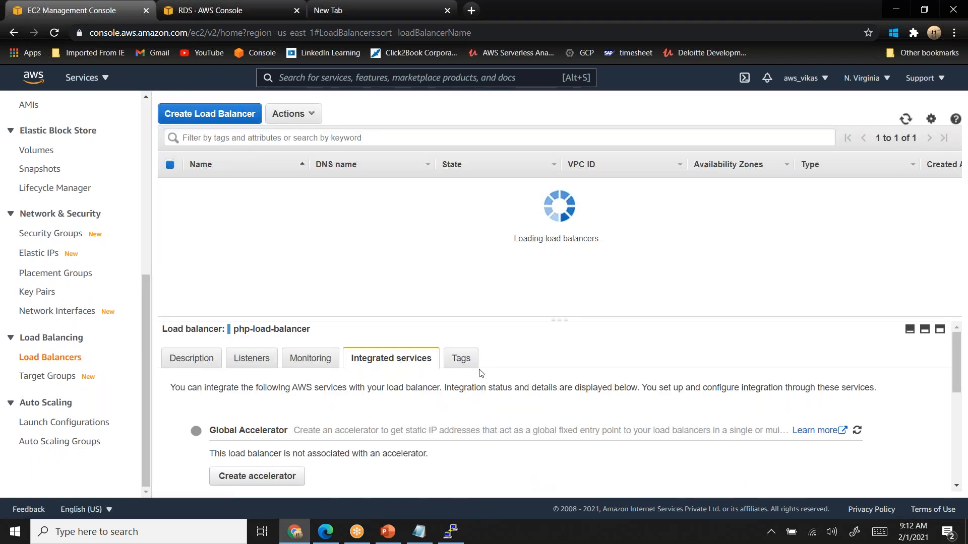
{"action": "left_click", "coordinate": [187, 366]}
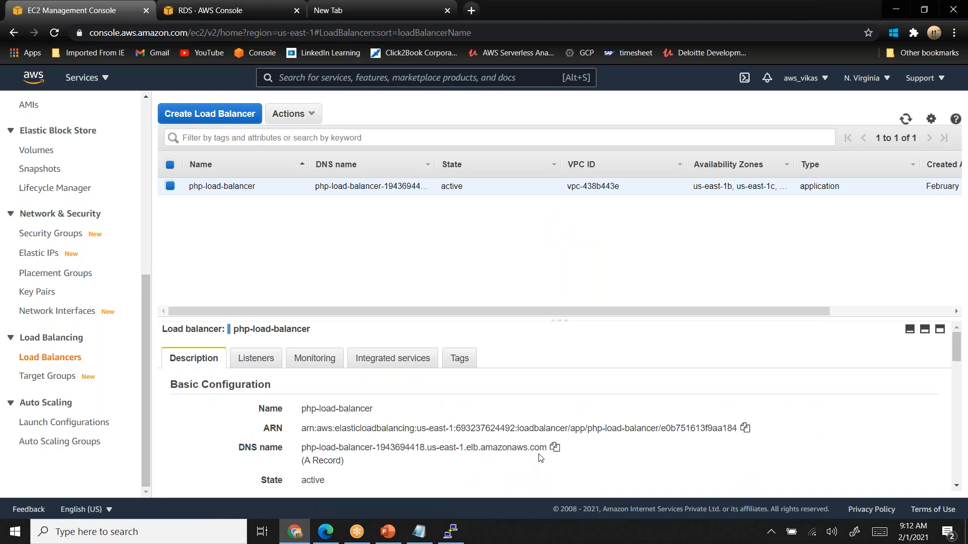
{"action": "left_click", "coordinate": [554, 447]}
- Switch to PowerPoint to examine the multi-tier architecture diagram, and return to Chrome
{"action": "key", "text": "alt+Tab"}
{"action": "key", "text": "alt+Tab"}
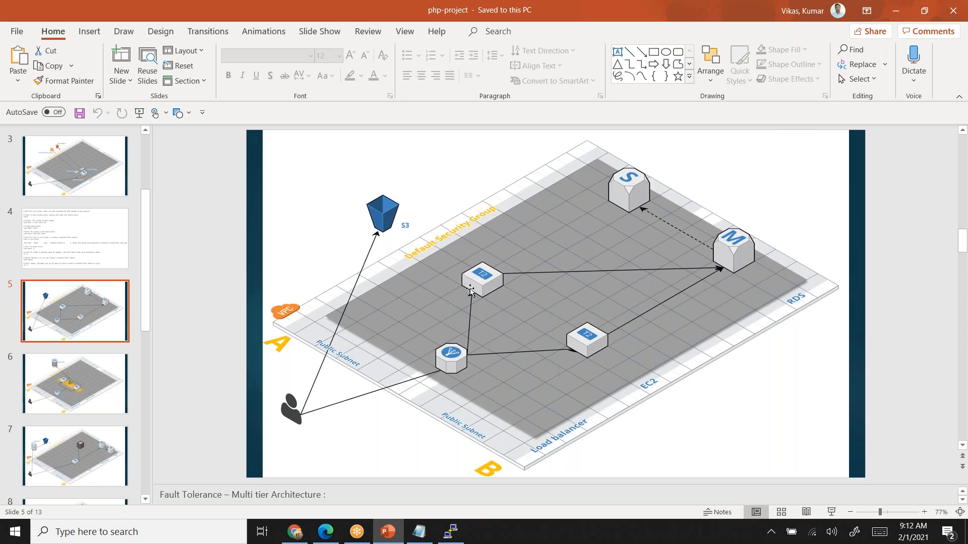
{"action": "key", "text": "alt+Tab"}
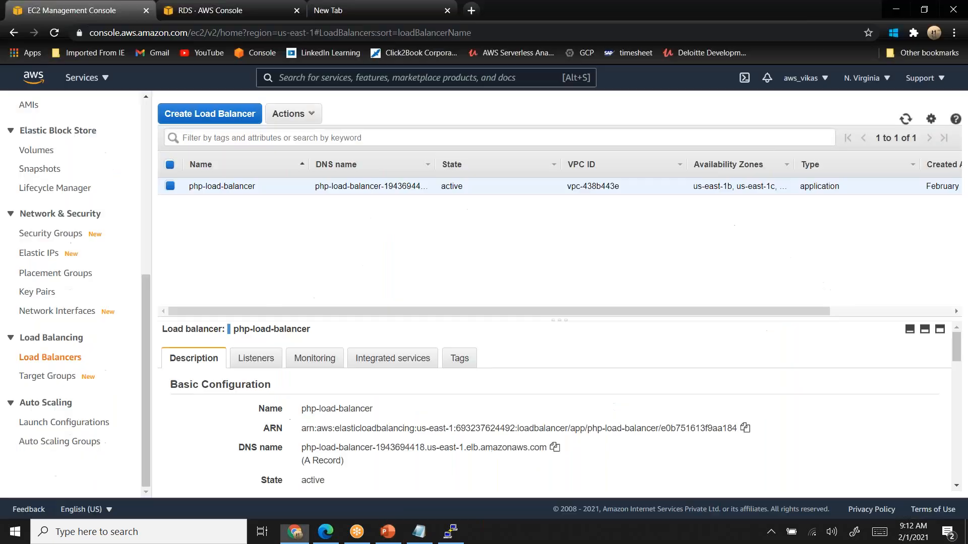
- Open index.php at php-load-balancer's copied DNS name in the blank browser tab
{"action": "left_click", "coordinate": [349, 15]}
{"action": "left_click", "coordinate": [333, 34]}
{"action": "type", "text": "php-load-balancer-1943694418.us-east-1.elb.amazonaws.com"}
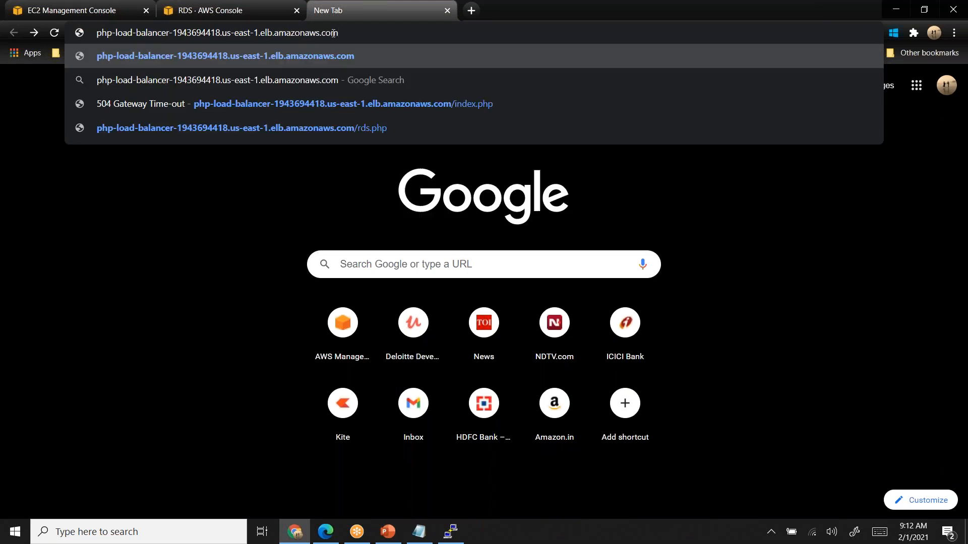
{"action": "type", "text": "/index.php"}
{"action": "key", "text": "Return"}
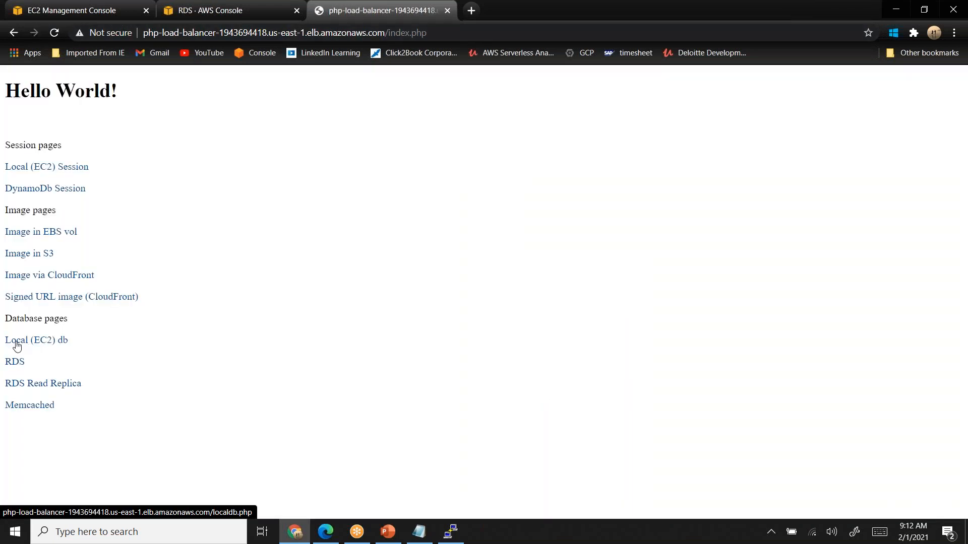
- Open the RDS page through the load balancer, highlight its connection message and reload it, comparing with the PowerPoint architecture diagram
{"action": "left_click", "coordinate": [9, 362]}
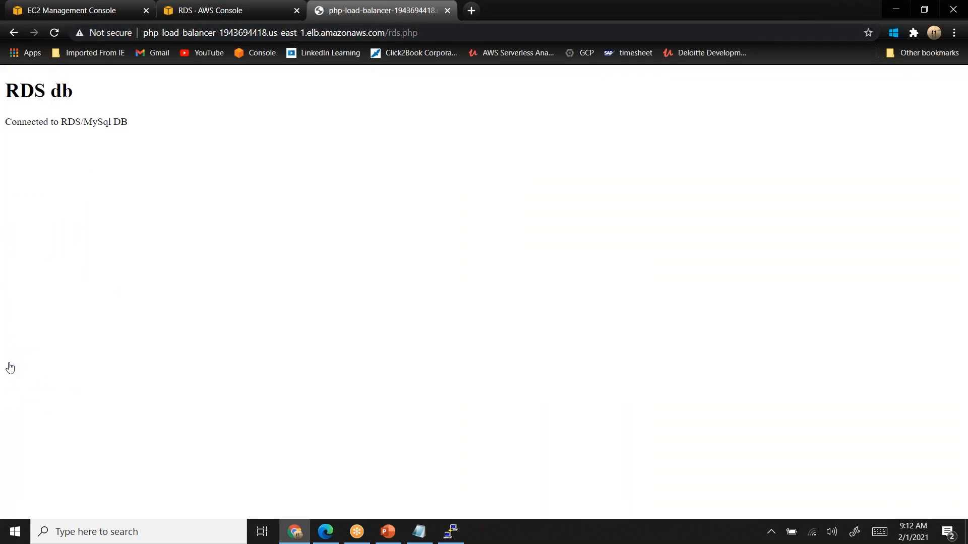
{"action": "left_click_drag", "start_coordinate": [9, 122], "coordinate": [132, 126]}
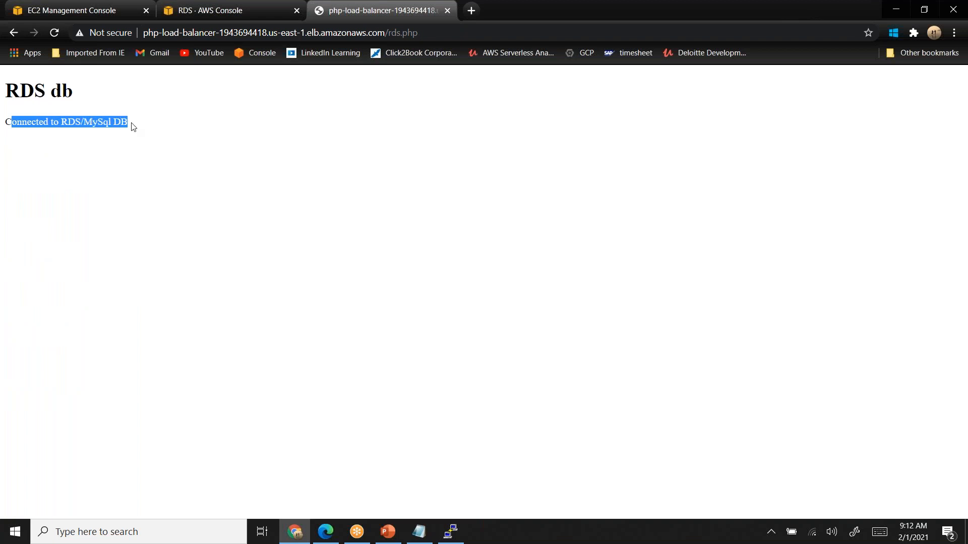
{"action": "key", "text": "alt+Tab"}
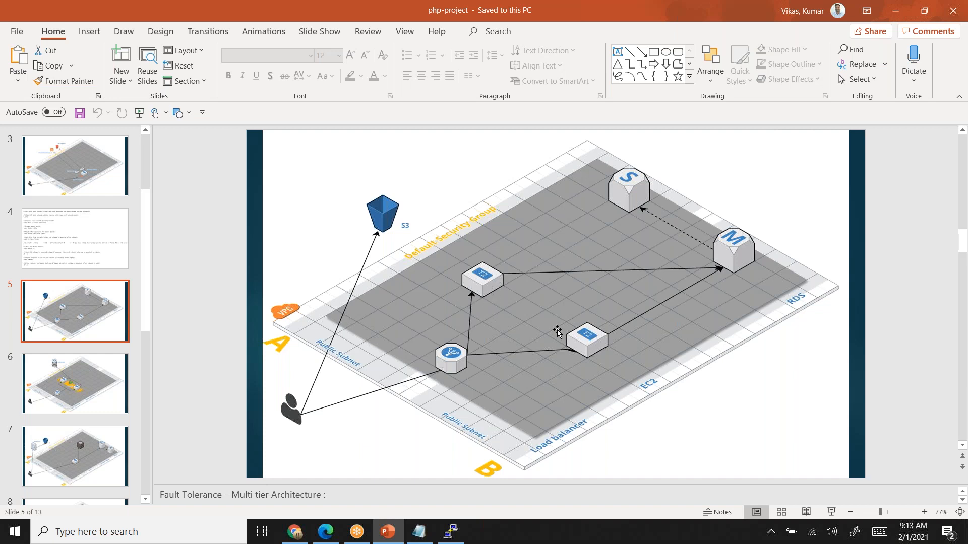
{"action": "key", "text": "alt+Tab"}
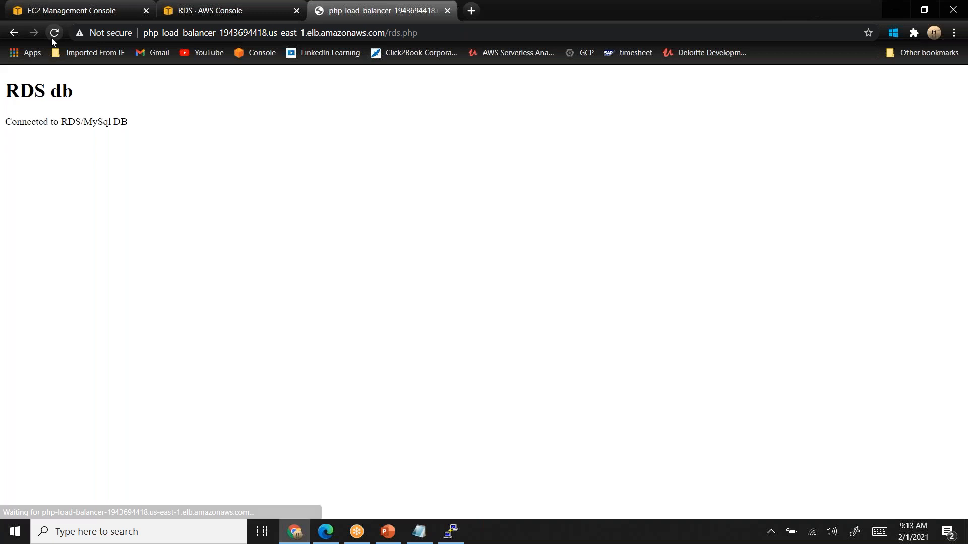
{"action": "left_click", "coordinate": [51, 38]}
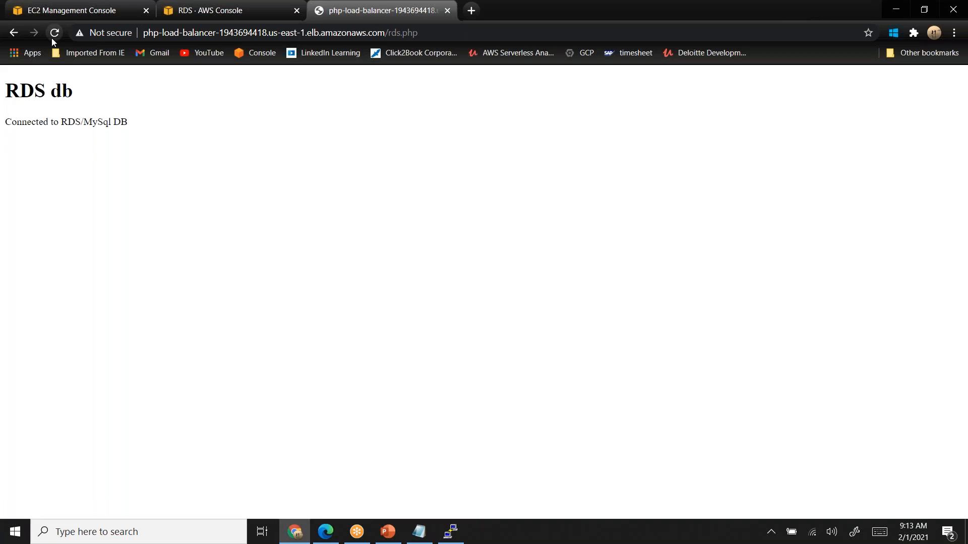
{"action": "key", "text": "alt+Tab"}
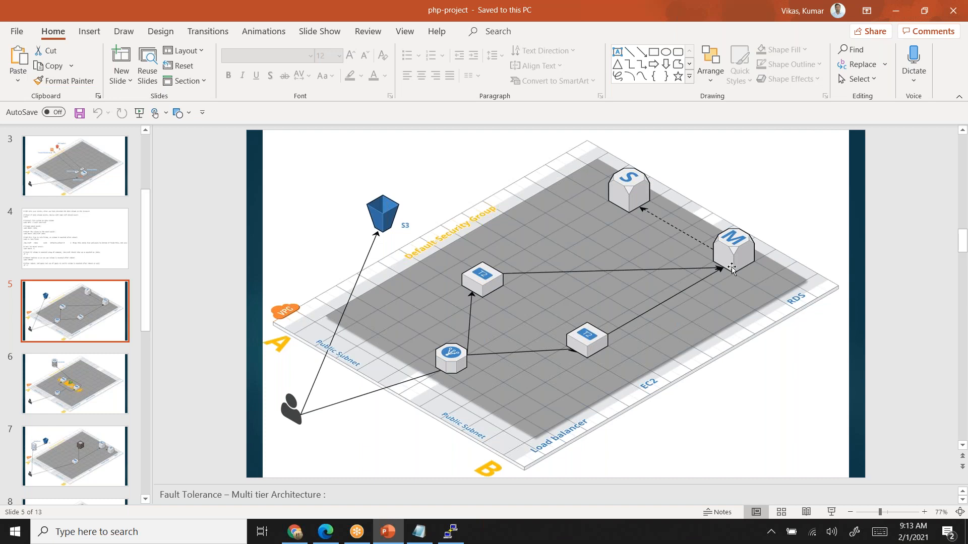
{"action": "key", "text": "alt+Tab"}
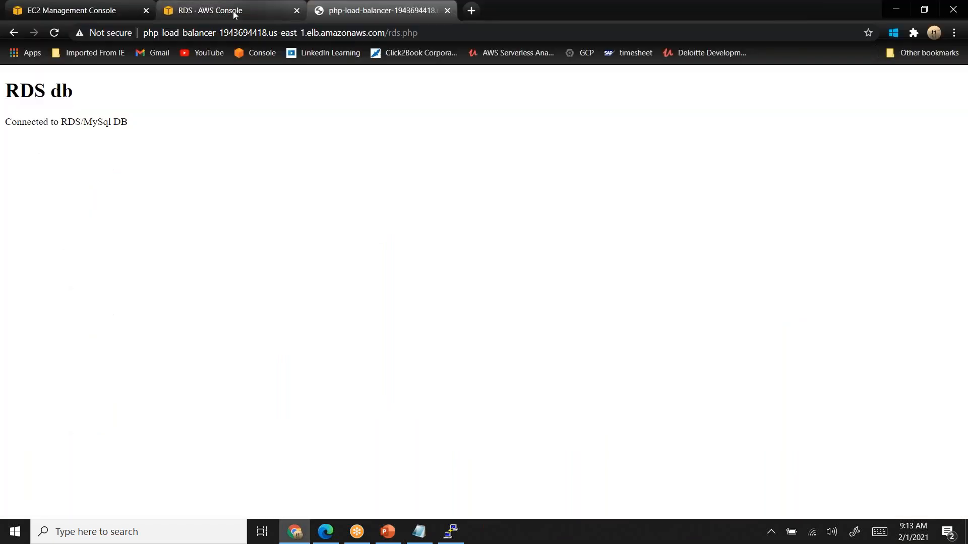
- Disable stickiness in php-target-group's attributes in the EC2 console and save the changes
{"action": "left_click", "coordinate": [100, 12]}
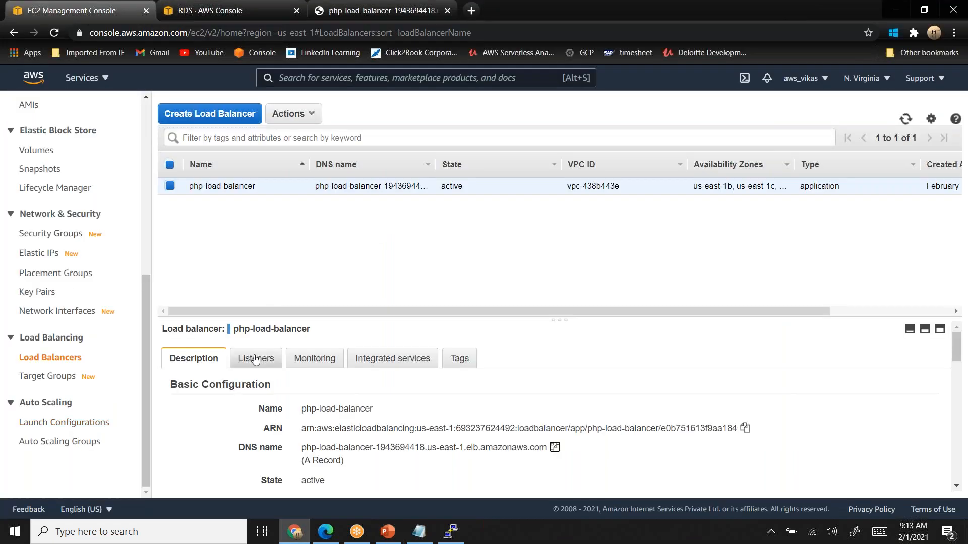
{"action": "left_click", "coordinate": [58, 376]}
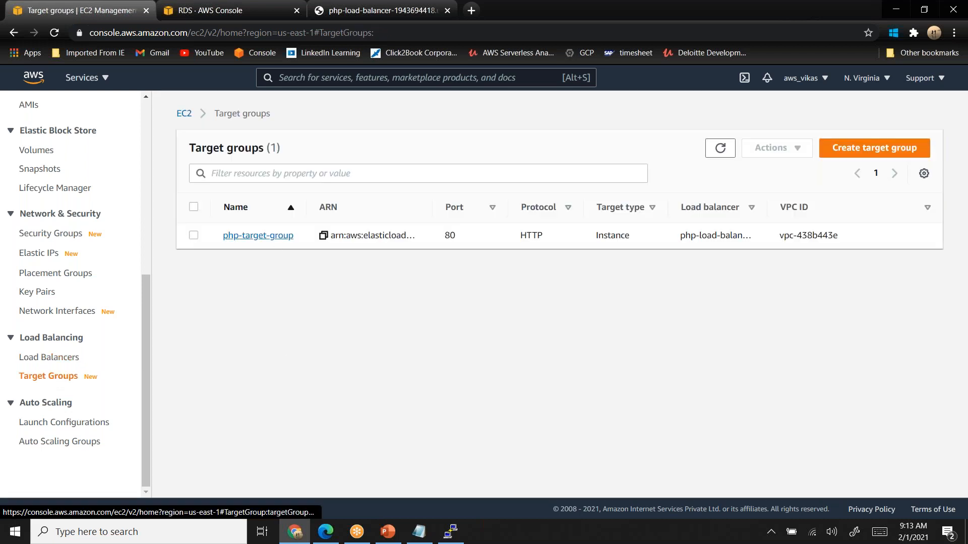
{"action": "left_click", "coordinate": [277, 237]}
{"action": "scroll", "coordinate": [276, 244], "scroll_direction": "down", "scroll_amount": 4}
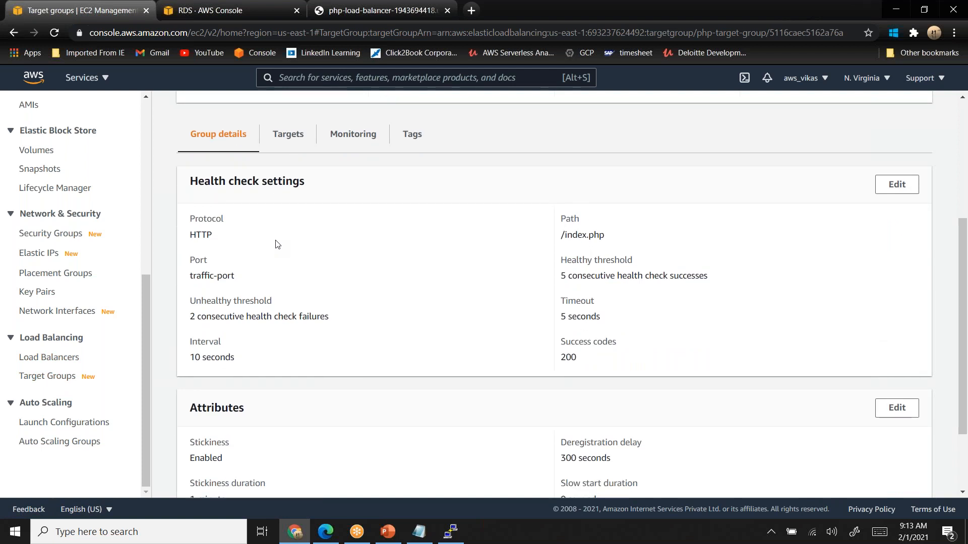
{"action": "scroll", "coordinate": [276, 244], "scroll_direction": "down", "scroll_amount": 2}
{"action": "left_click", "coordinate": [898, 309]}
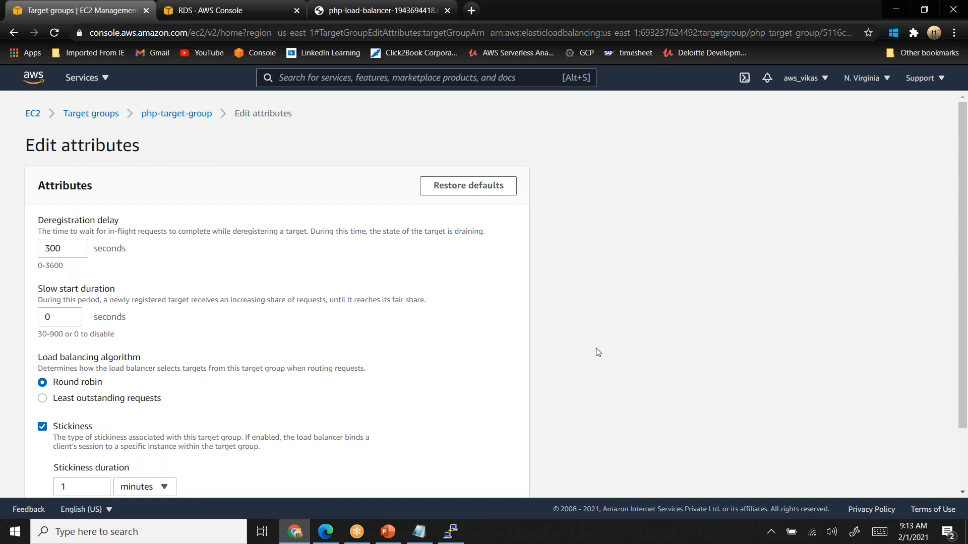
{"action": "scroll", "coordinate": [597, 351], "scroll_direction": "down", "scroll_amount": 2}
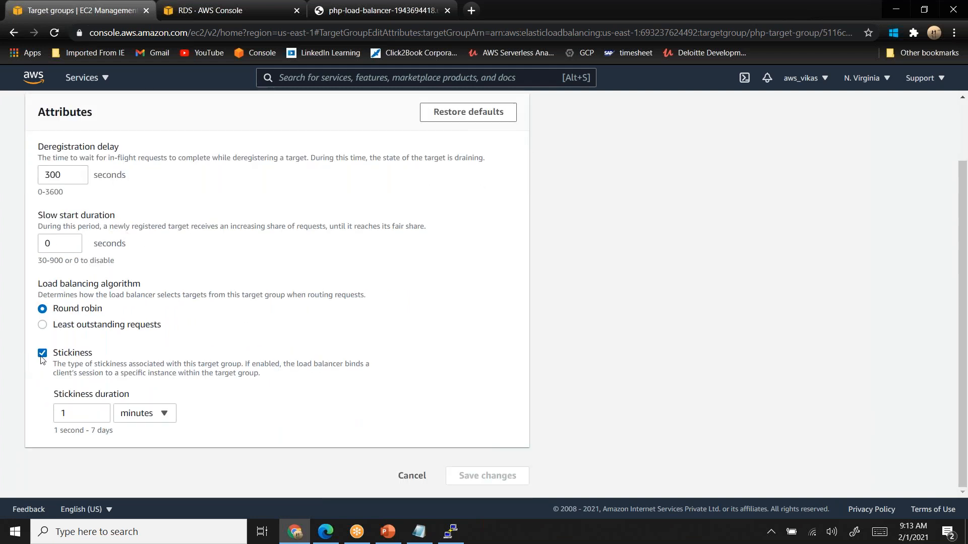
{"action": "left_click", "coordinate": [42, 354]}
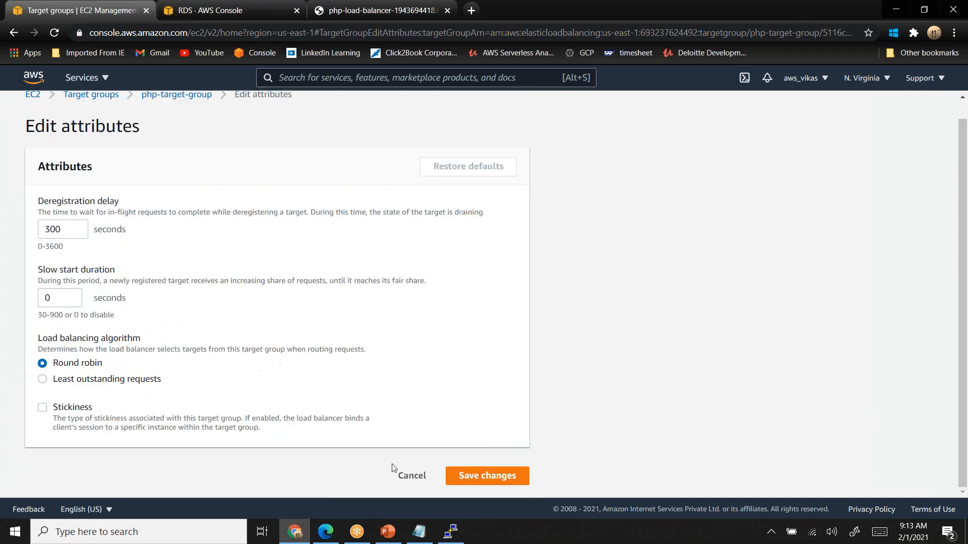
{"action": "left_click", "coordinate": [502, 481]}
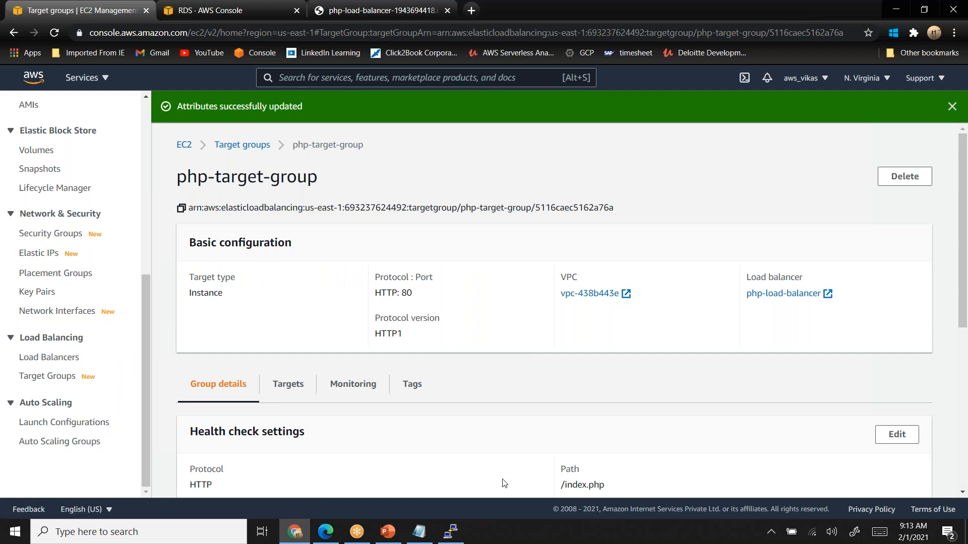
- Review php-target-group's saved attributes, highlight its load balancing algorithm, and check the PowerPoint diagram before returning to Chrome
{"action": "scroll", "coordinate": [504, 483], "scroll_direction": "down", "scroll_amount": 6}
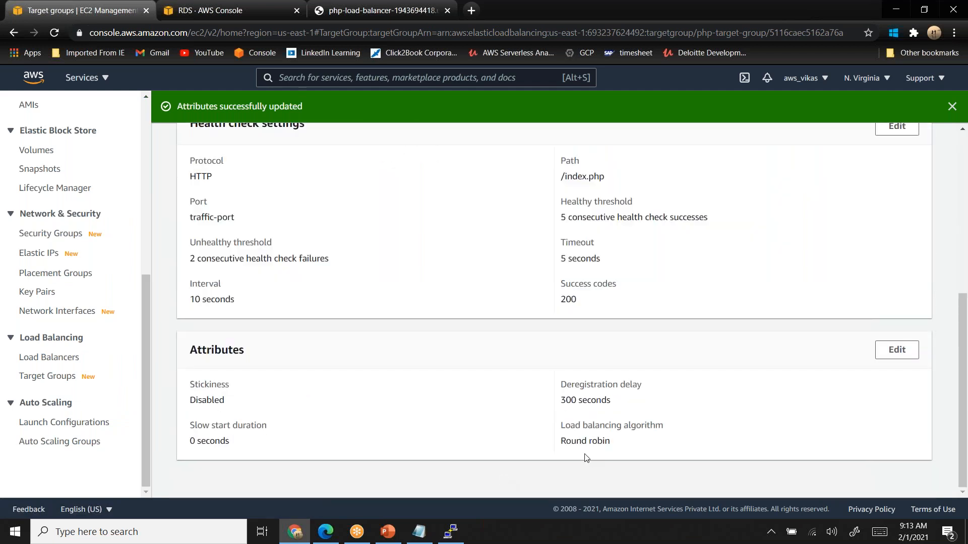
{"action": "double_click", "coordinate": [577, 442]}
{"action": "double_click", "coordinate": [605, 441]}
{"action": "key", "text": "alt+Tab"}
{"action": "key", "text": "alt+Tab"}
{"action": "key", "text": "alt+Tab"}
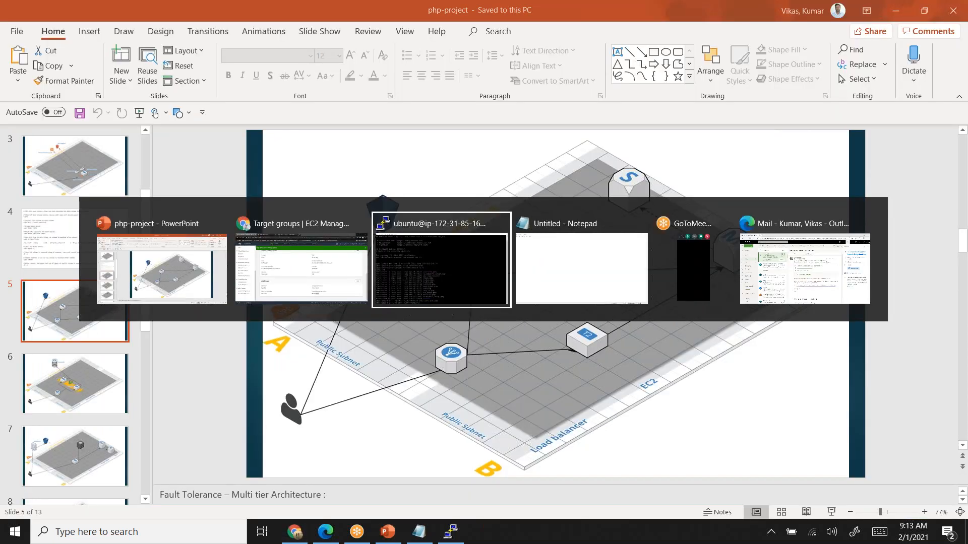
{"action": "key", "text": "alt+shift+Tab"}
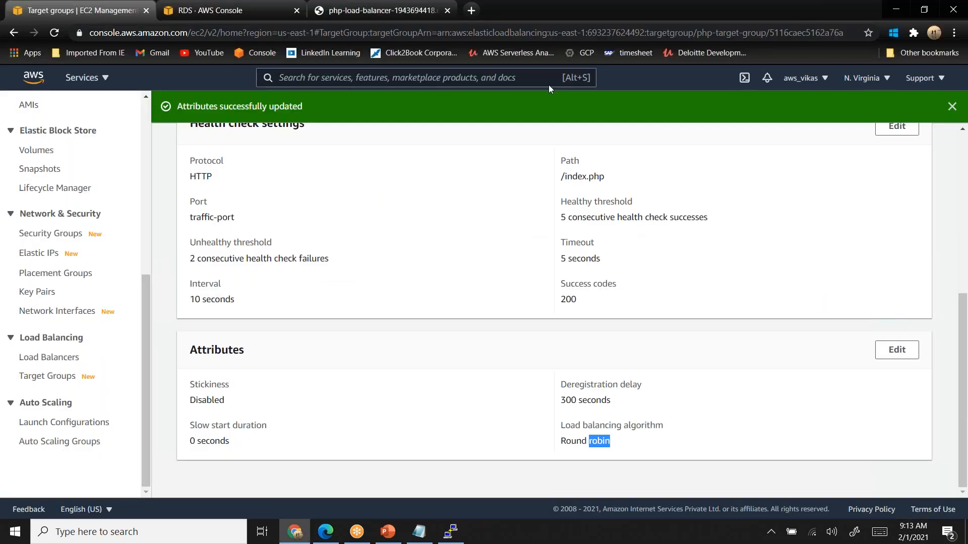
- Reload rds.php through the load balancer several times and highlight the start of its database connection message
{"action": "left_click", "coordinate": [394, 12]}
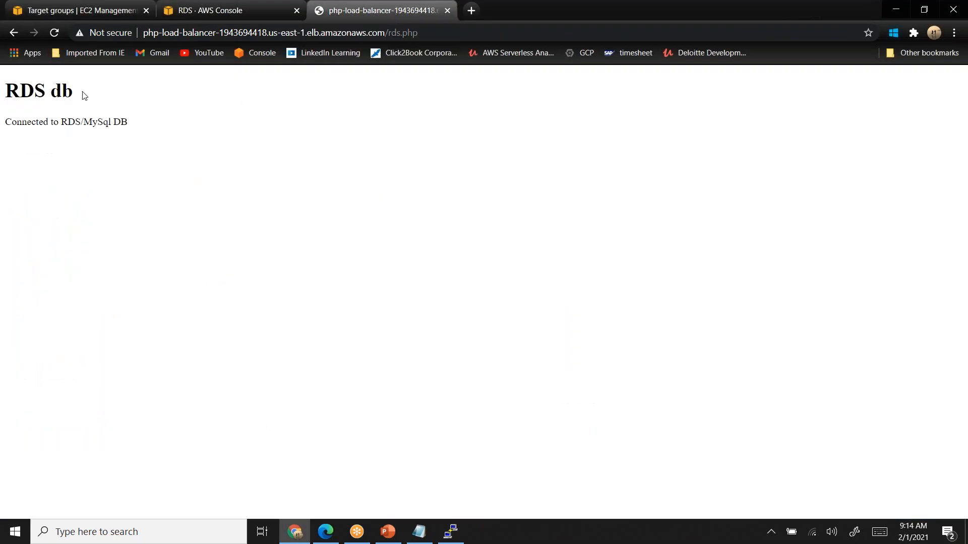
{"action": "left_click", "coordinate": [54, 32]}
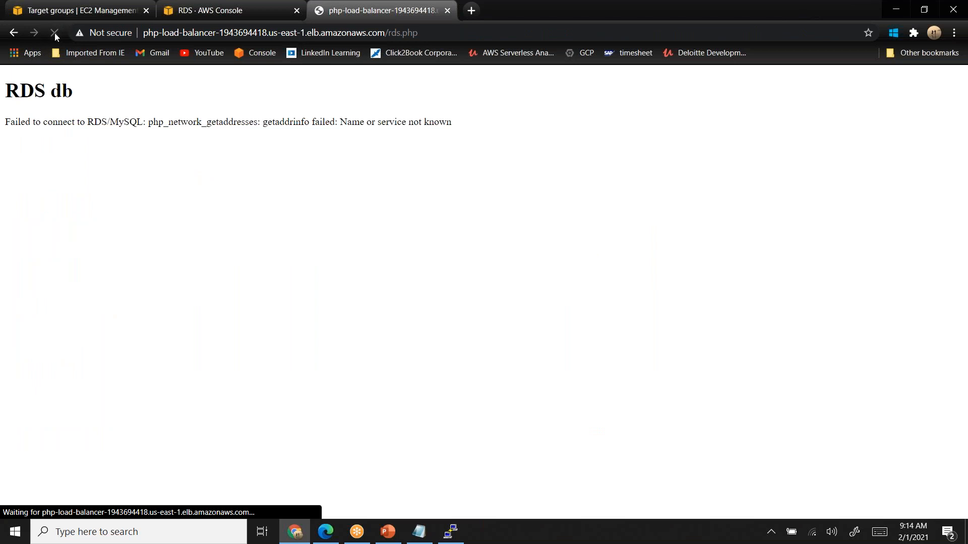
{"action": "left_click_drag", "start_coordinate": [5, 122], "coordinate": [79, 126]}
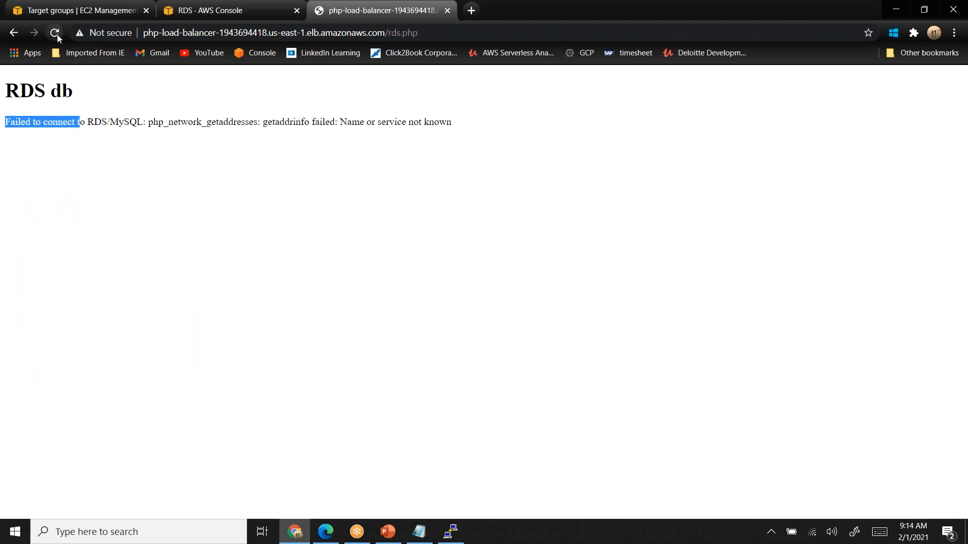
{"action": "left_click", "coordinate": [56, 34]}
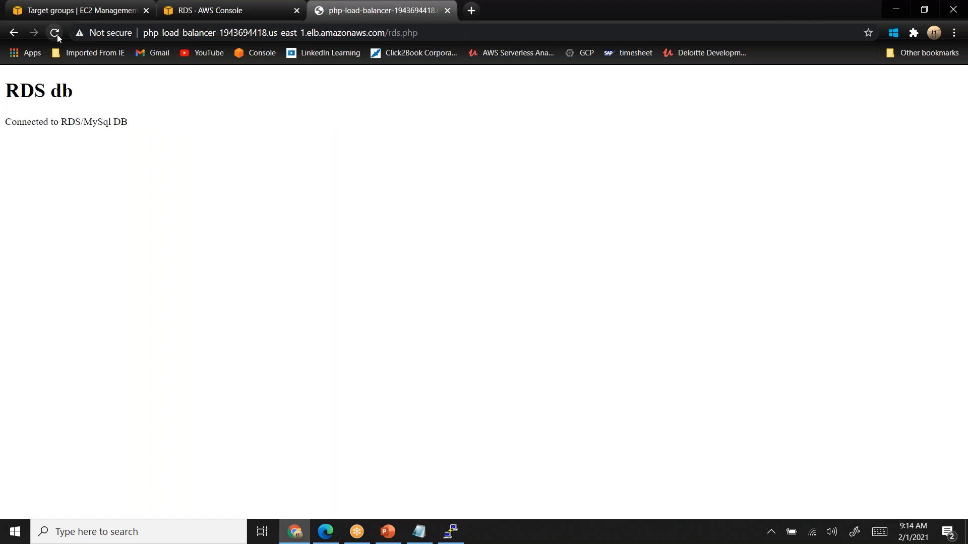
{"action": "left_click", "coordinate": [57, 34]}
{"action": "left_click", "coordinate": [57, 34]}
- Look at the PowerPoint architecture diagram and the open PuTTY terminal session, and return to Chrome
{"action": "key", "text": "alt+Tab"}
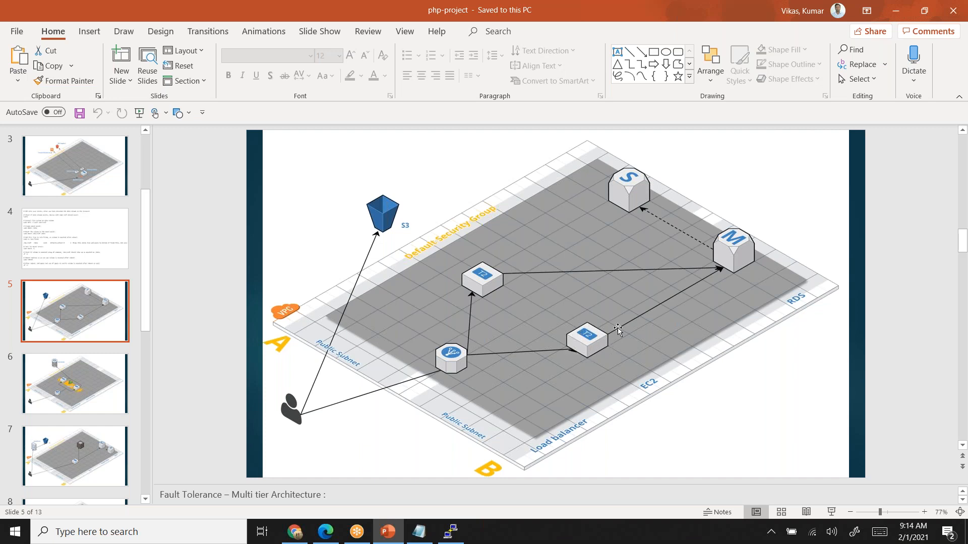
{"action": "left_click", "coordinate": [451, 532]}
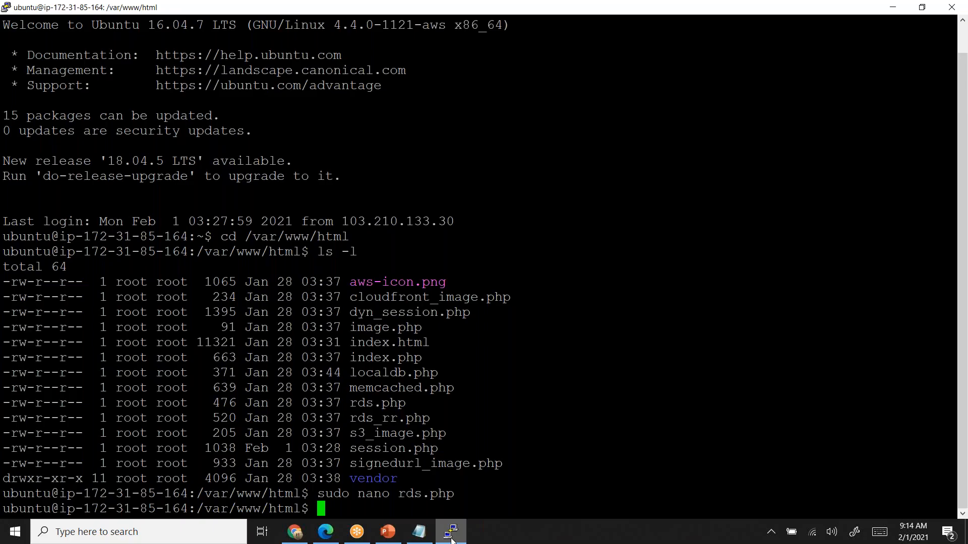
{"action": "left_click", "coordinate": [451, 535]}
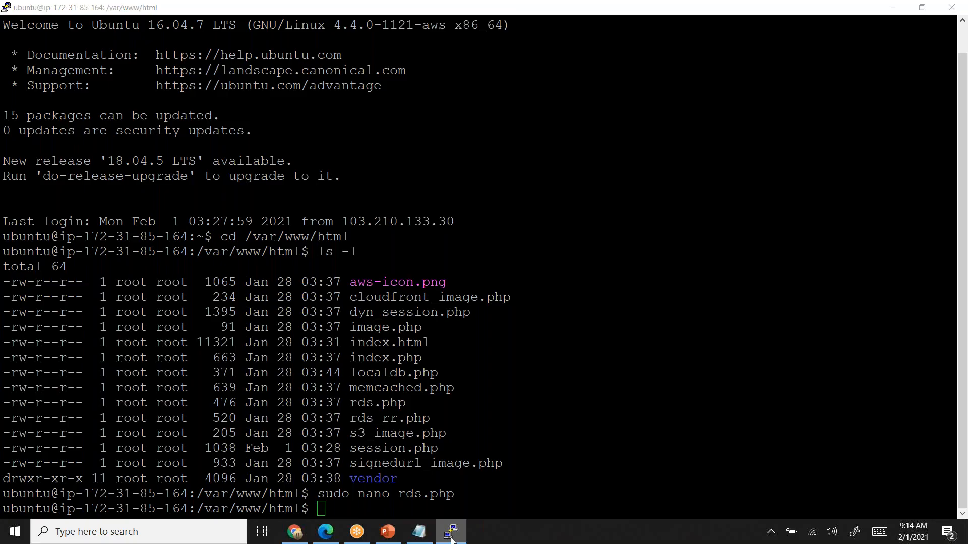
{"action": "left_click", "coordinate": [294, 532]}
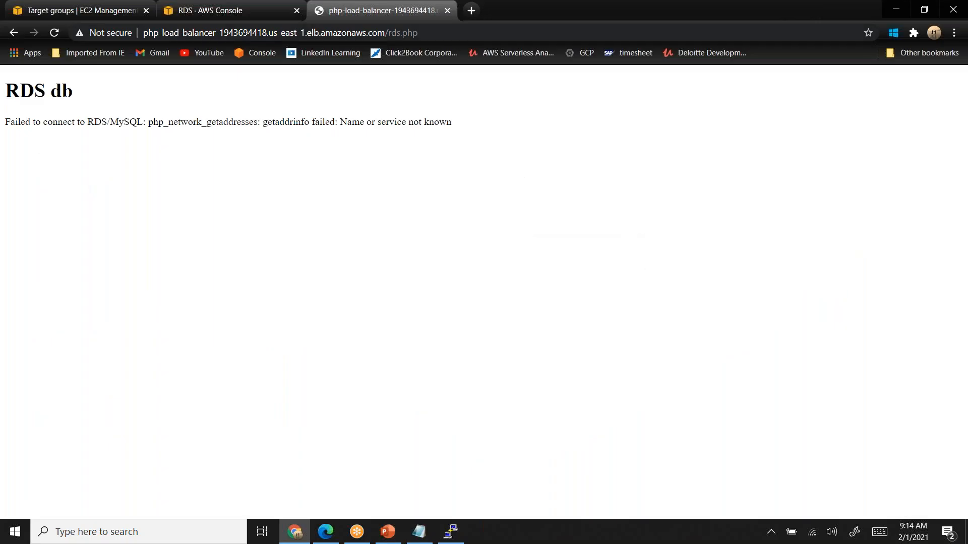
- Open the list of running instances from the EC2 Dashboard
{"action": "left_click", "coordinate": [102, 12]}
{"action": "left_click_drag", "start_coordinate": [148, 340], "coordinate": [95, 132]}
{"action": "left_click", "coordinate": [59, 138]}
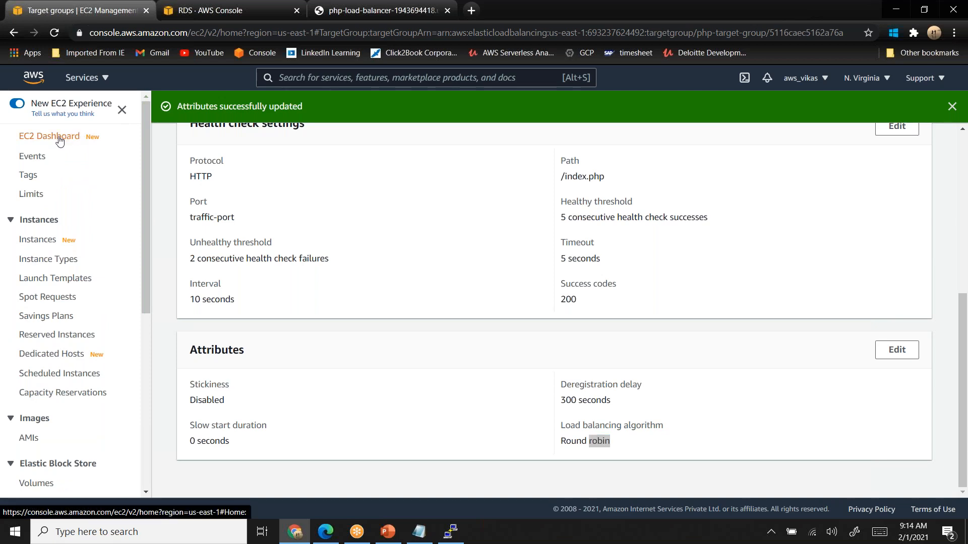
{"action": "left_click", "coordinate": [221, 194]}
- Switch to PowerPoint to revisit the multi-tier architecture diagram, and return to the EC2 instances list in Chrome
{"action": "key", "text": "alt+Tab"}
{"action": "key", "text": "alt+Tab"}
{"action": "key", "text": "Tab"}
{"action": "key", "text": "alt+Tab"}
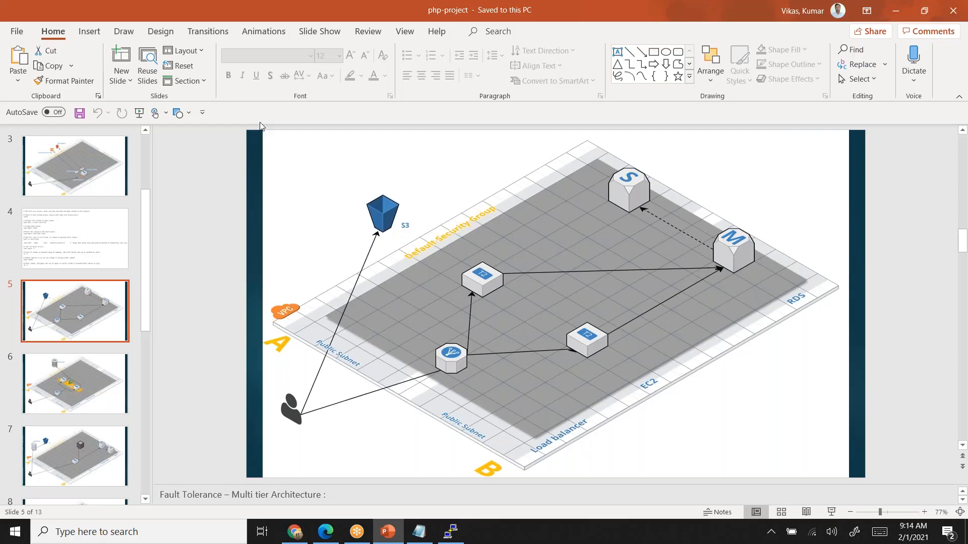
{"action": "key", "text": "alt+Tab"}
{"action": "key", "text": "Tab"}
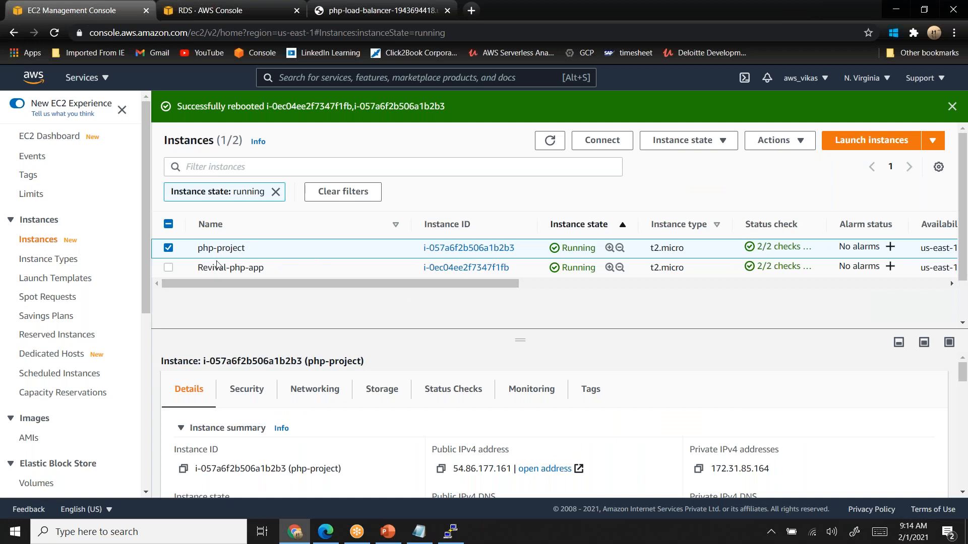
- Select only the Revival-php-app instance, expand its instance summary and copy its public IPv4 address
{"action": "left_click", "coordinate": [168, 267]}
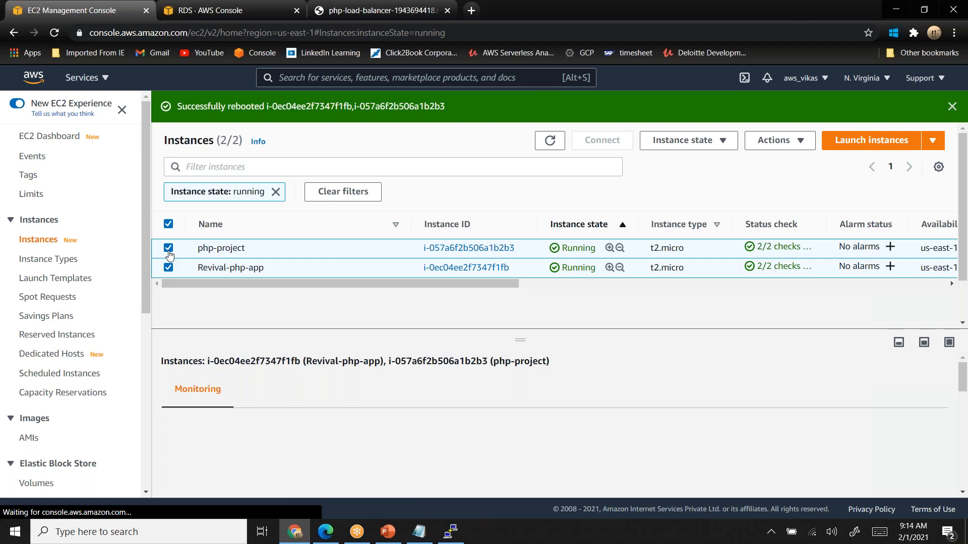
{"action": "left_click", "coordinate": [168, 247]}
{"action": "left_click", "coordinate": [168, 248]}
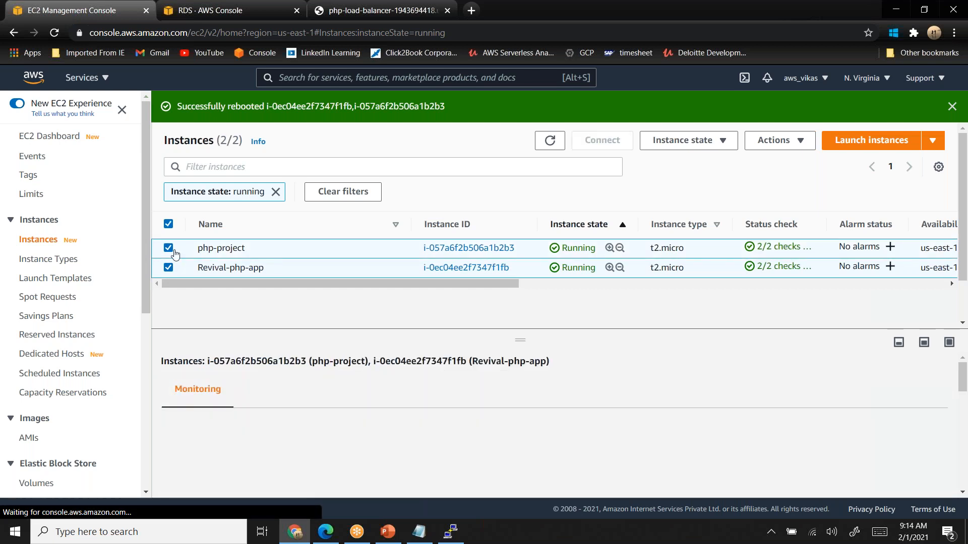
{"action": "left_click", "coordinate": [169, 248]}
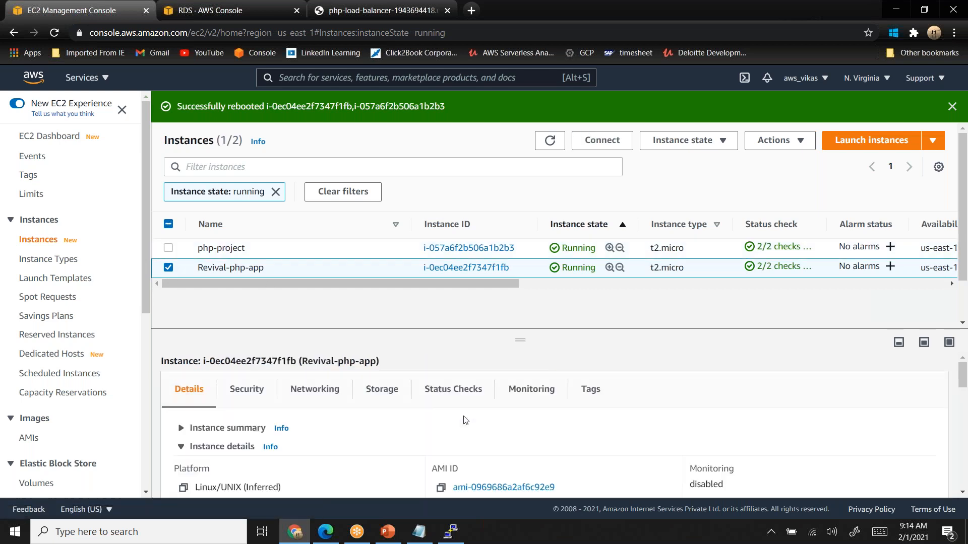
{"action": "left_click", "coordinate": [180, 429]}
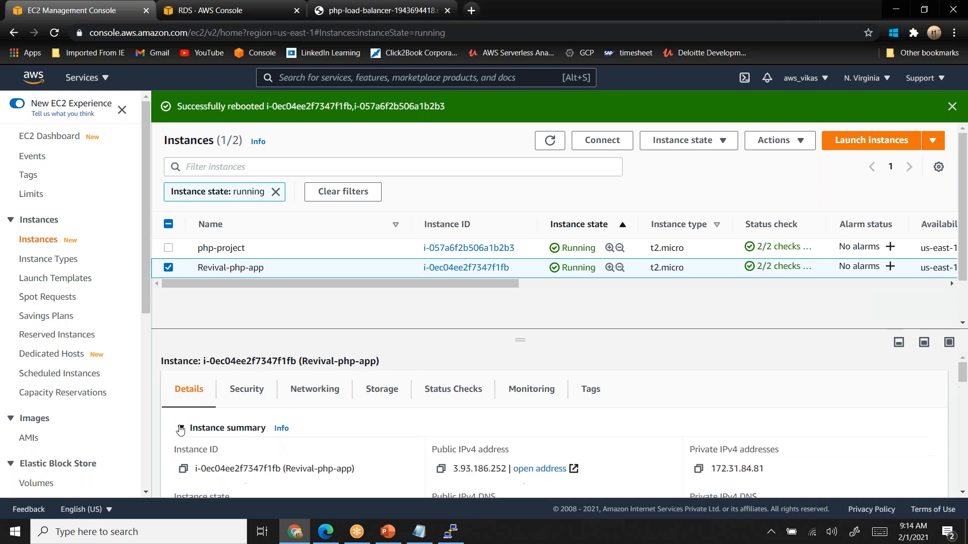
{"action": "left_click", "coordinate": [440, 469]}
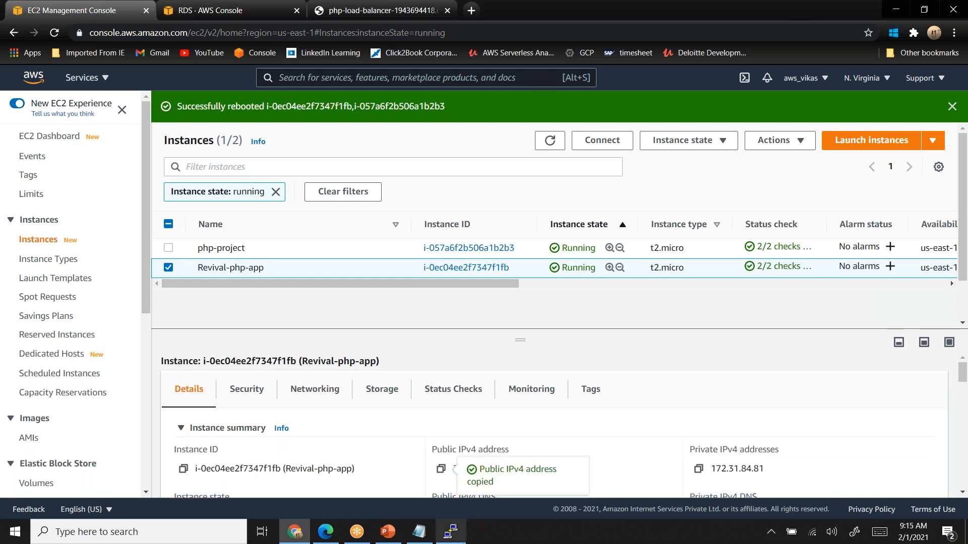
- Configure a new PuTTY session for ubuntu@ plus the copied public IPv4 address, with the terminal font size at 14
{"action": "left_click", "coordinate": [449, 538]}
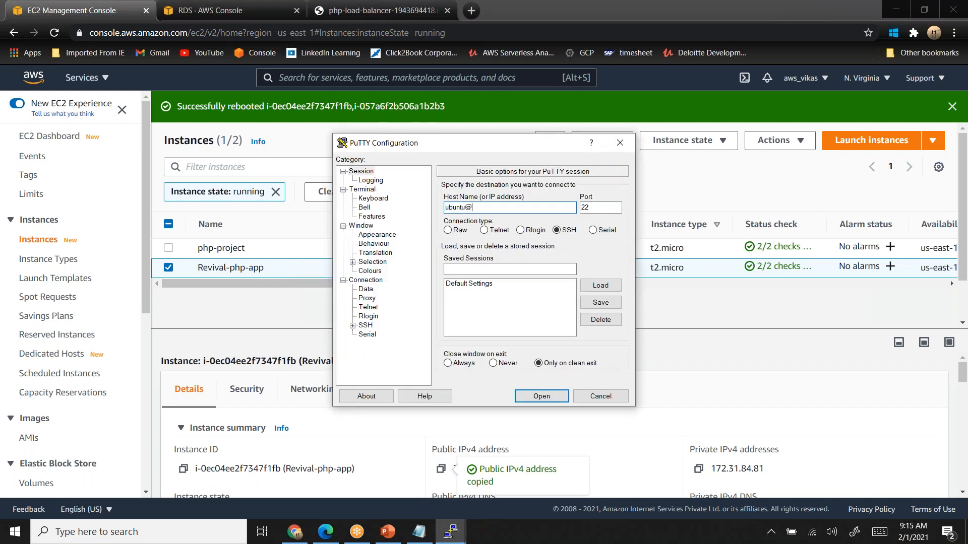
{"action": "key", "text": "ctrl+v"}
{"action": "left_click", "coordinate": [377, 235]}
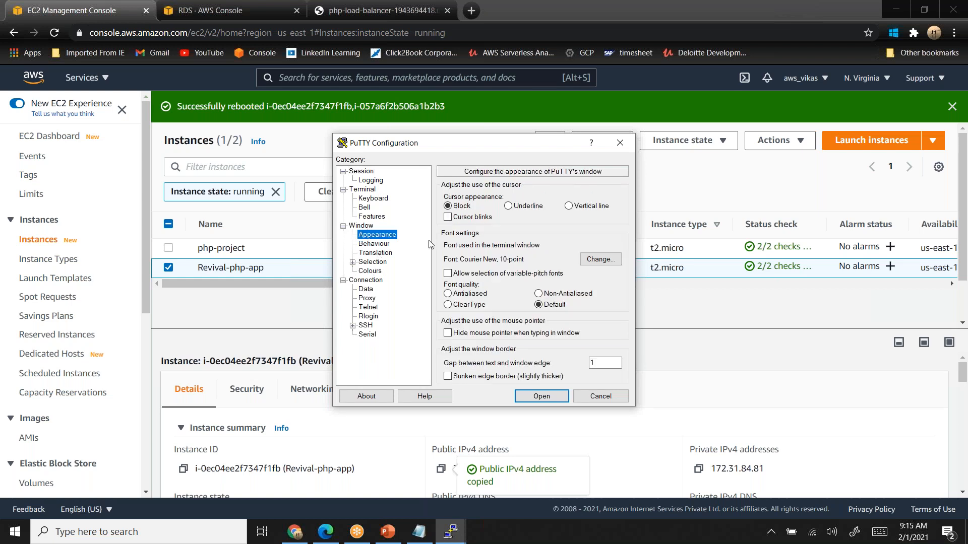
{"action": "left_click", "coordinate": [593, 261]}
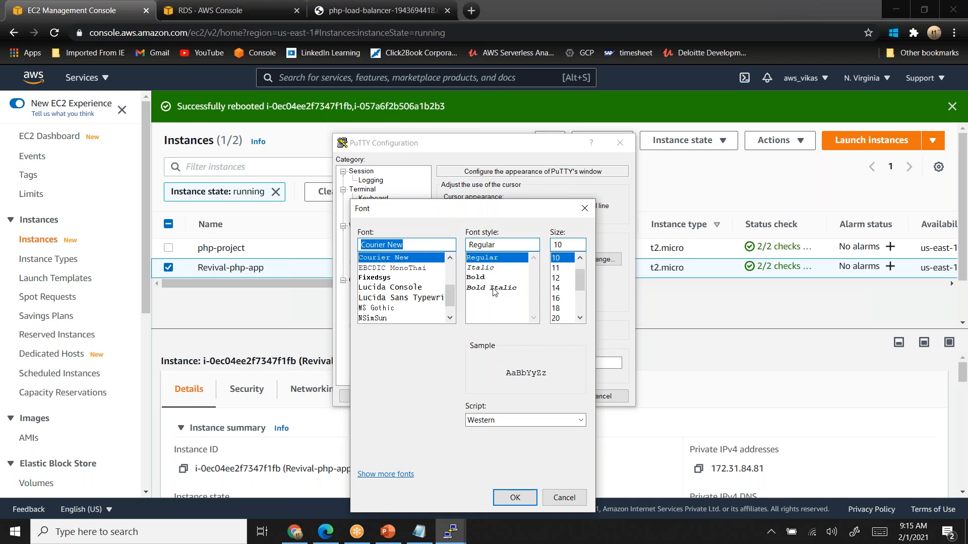
{"action": "left_click", "coordinate": [562, 288]}
{"action": "left_click", "coordinate": [514, 497]}
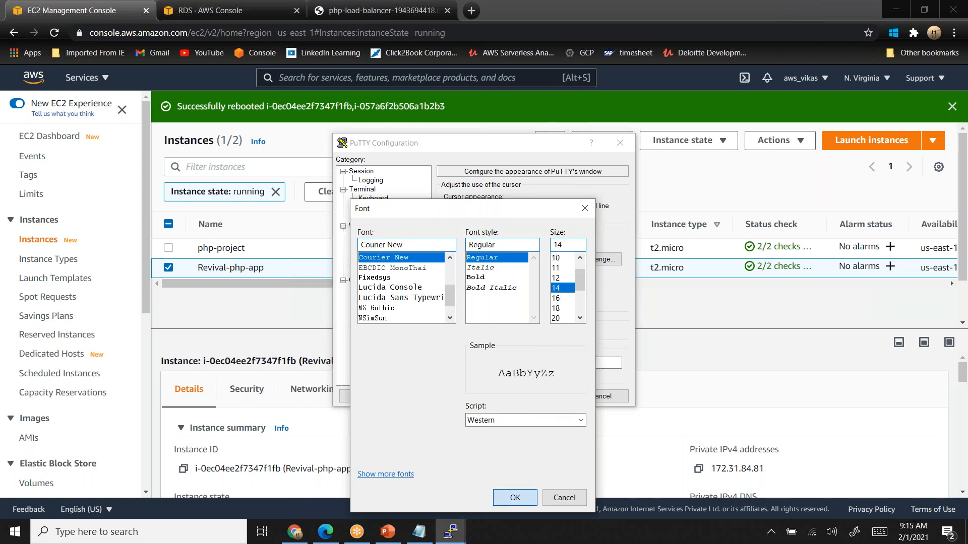
- Choose the php-project-kp private key for SSH authentication, open the connection and maximize the terminal window
{"action": "left_click", "coordinate": [353, 326]}
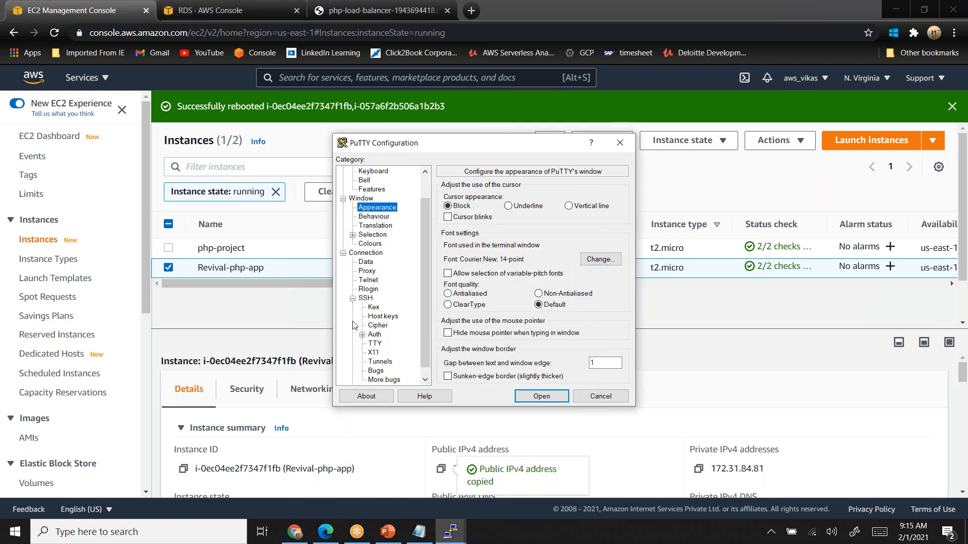
{"action": "left_click", "coordinate": [375, 335]}
{"action": "left_click", "coordinate": [599, 313]}
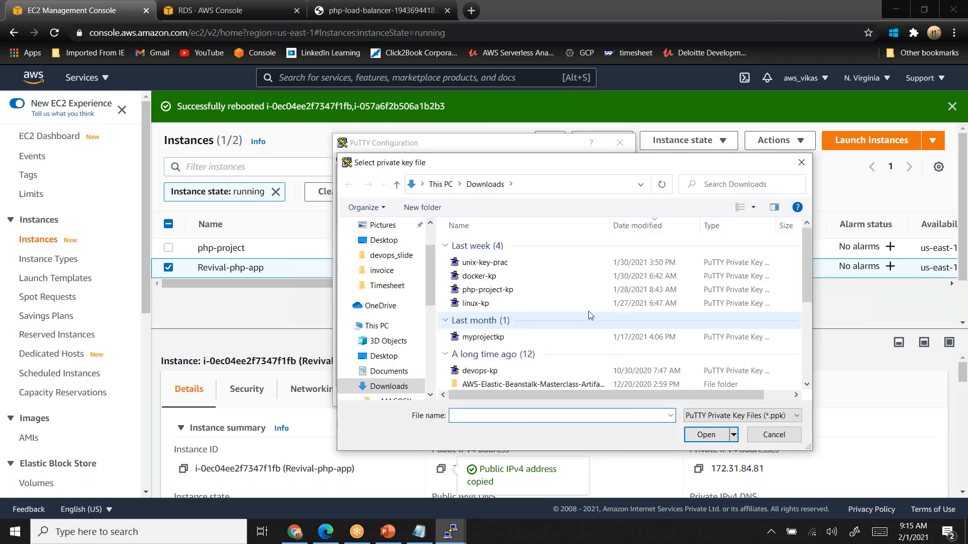
{"action": "left_click", "coordinate": [504, 290]}
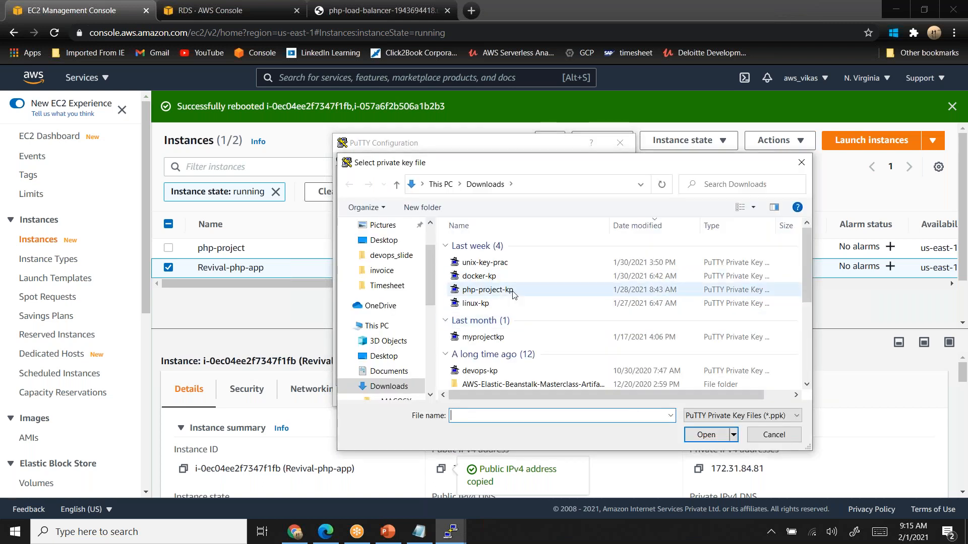
{"action": "left_click", "coordinate": [714, 436]}
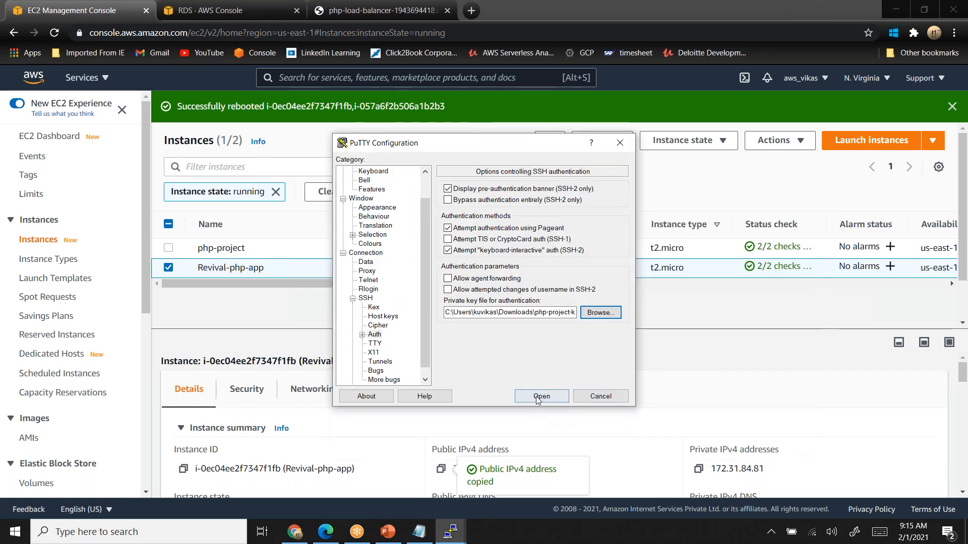
{"action": "left_click", "coordinate": [538, 397]}
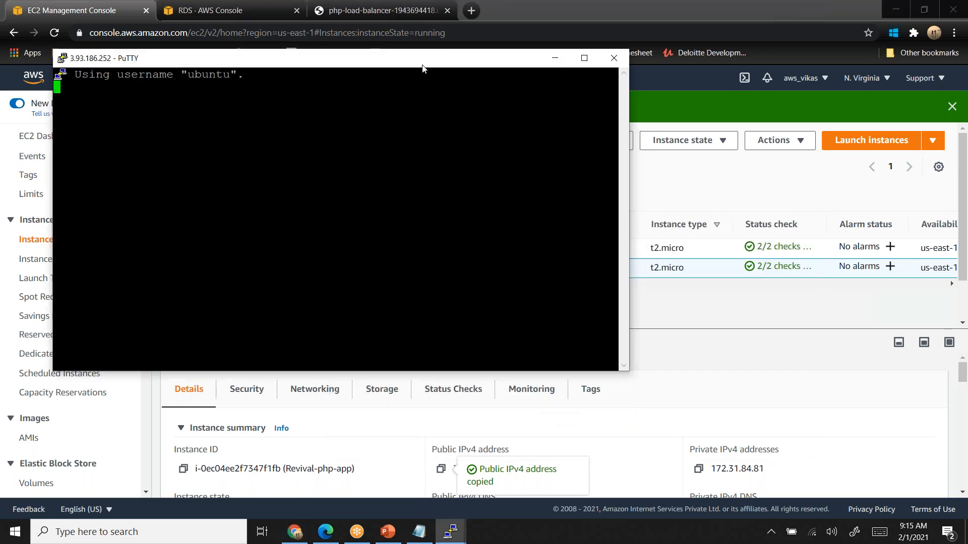
{"action": "key", "text": "super+Up"}
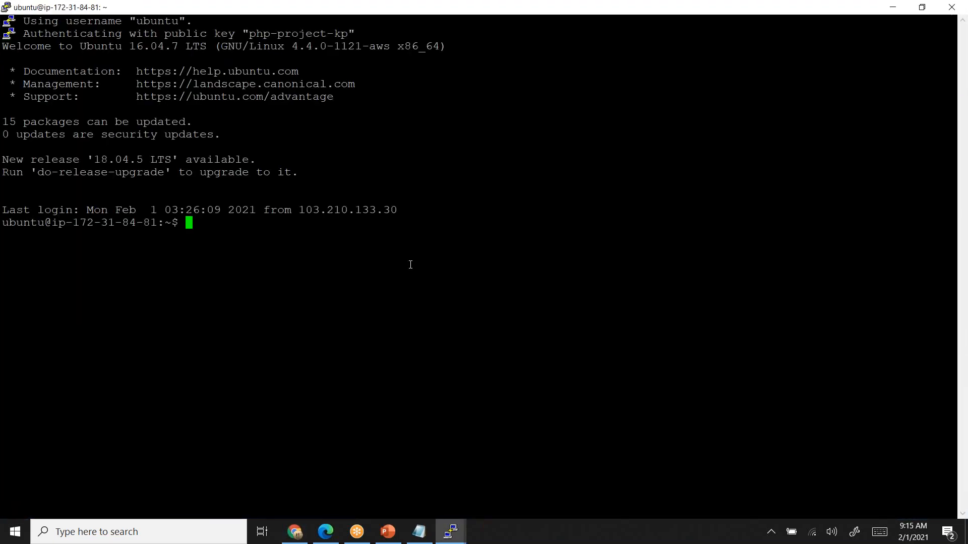
- Change to the /var/www/html directory and list its files in long format
{"action": "type", "text": "cd /var/www/html"}
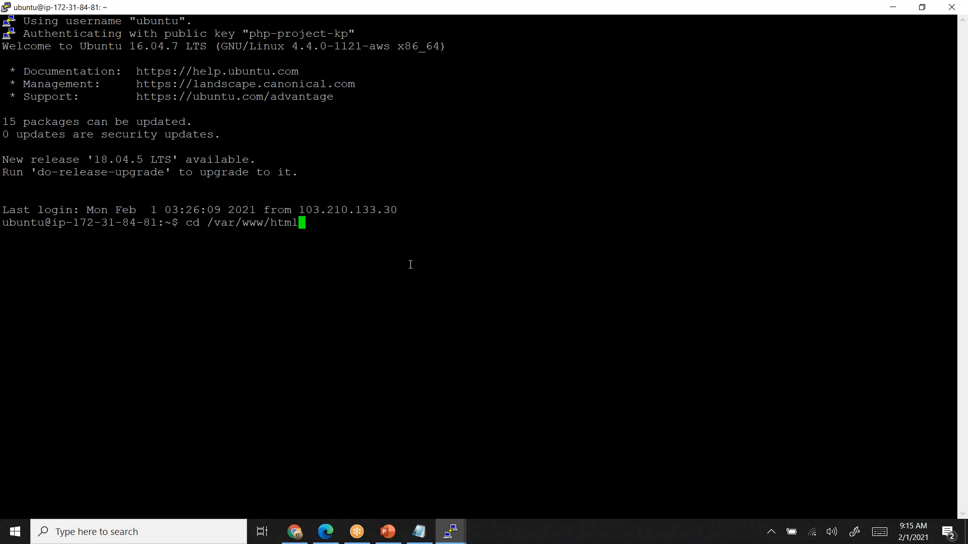
{"action": "key", "text": "Return"}
{"action": "type", "text": "ls -l"}
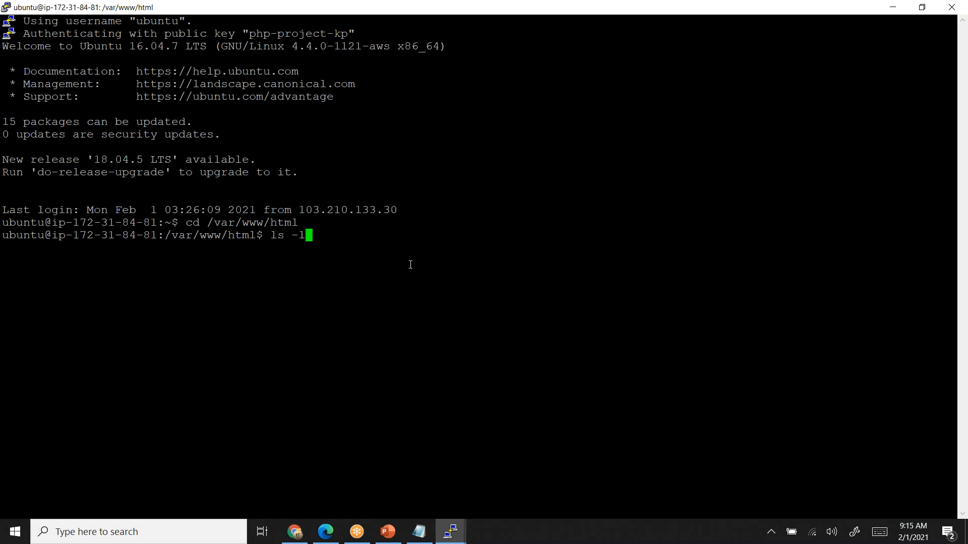
{"action": "key", "text": "Return"}
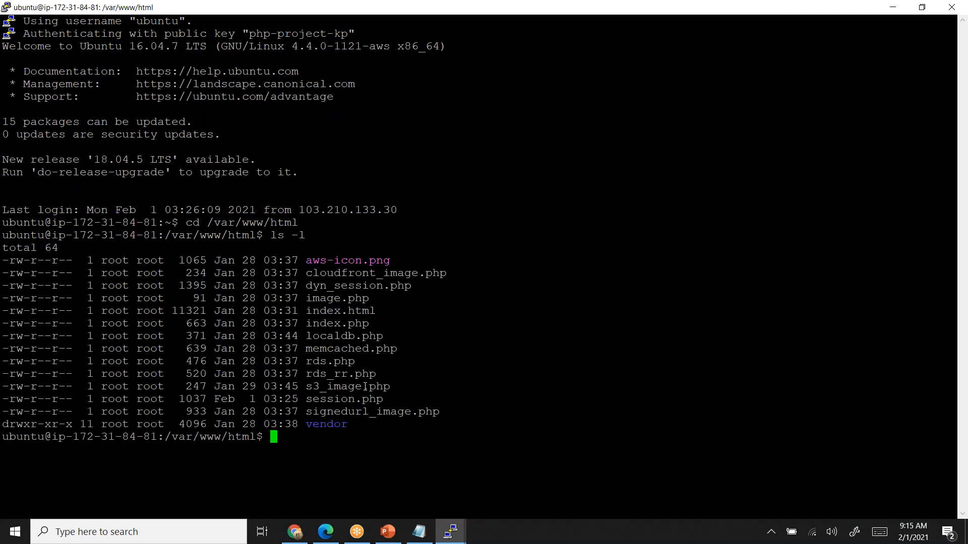
- Open rds.php for editing with sudo nano
{"action": "double_click", "coordinate": [356, 401]}
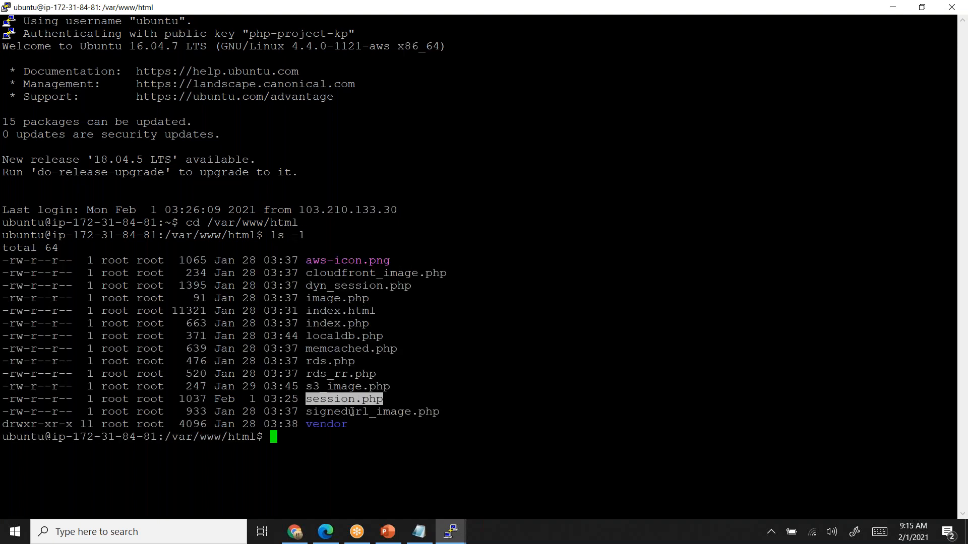
{"action": "double_click", "coordinate": [340, 361]}
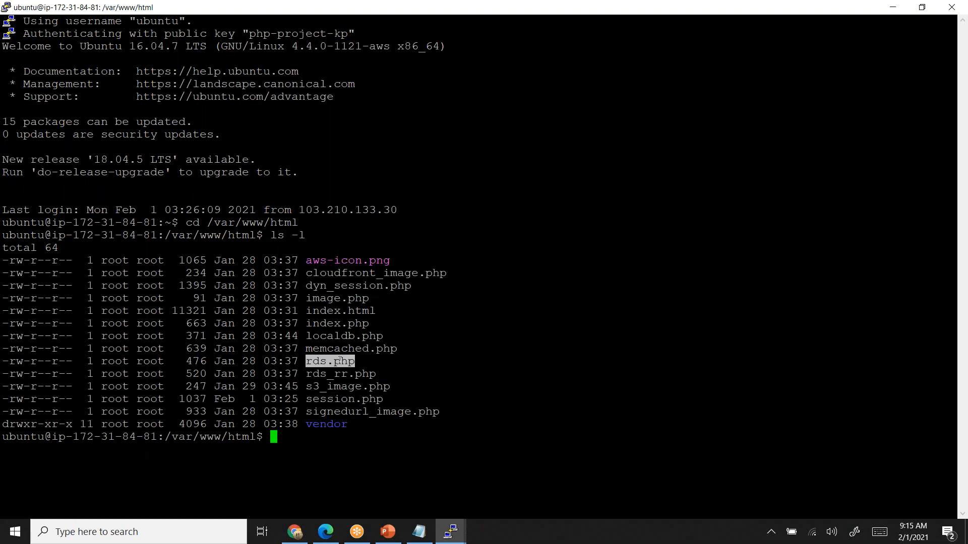
{"action": "type", "text": "sudo nano"}
{"action": "right_click", "coordinate": [340, 361]}
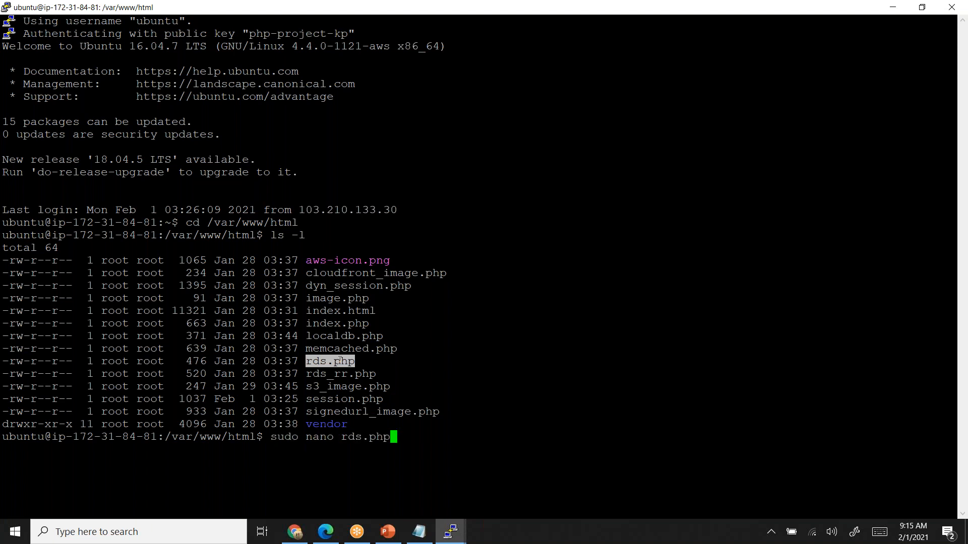
{"action": "key", "text": "Return"}
- Replace the RDS_HOSTNAME placeholder in mysqli_connect with the php-database endpoint php-database.cerby7g7fna0.us-east-1.rds.amazonaws.com from the RDS console
{"action": "key", "text": "Down"}
{"action": "key", "text": "Right"}
{"action": "key", "text": "Right"}
{"action": "key", "text": "Right"}
{"action": "key", "text": "Right"}
{"action": "key", "text": "Right"}
{"action": "key", "text": "Down"}
{"action": "key", "text": "Down"}
{"action": "key", "text": "Down"}
{"action": "key", "text": "Right"}
{"action": "key", "text": "Down"}
{"action": "key", "text": "Down"}
{"action": "key", "text": "Down"}
{"action": "key", "text": "Down"}
{"action": "key", "text": "Down"}
{"action": "key", "text": "Down"}
{"action": "key", "text": "Down"}
{"action": "key", "text": "Down"}
{"action": "key", "text": "Down"}
{"action": "key", "text": "Right"}
{"action": "key", "text": "Right"}
{"action": "key", "text": "Right"}
{"action": "key", "text": "Right"}
{"action": "key", "text": "Right"}
{"action": "key", "text": "Right"}
{"action": "key", "text": "Down"}
{"action": "key", "text": "Down"}
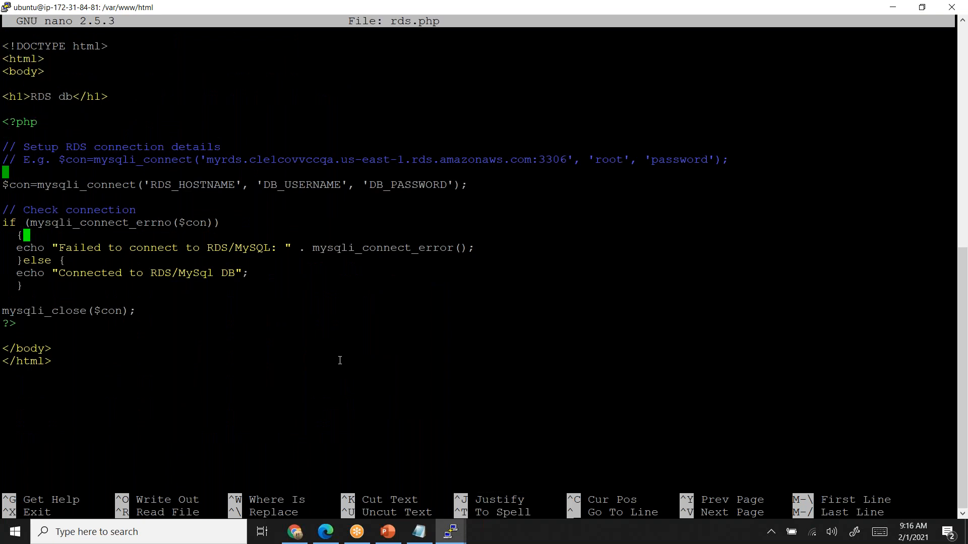
{"action": "key", "text": "Up"}
{"action": "key", "text": "Up"}
{"action": "key", "text": "Up"}
{"action": "key", "text": "Up"}
{"action": "key", "text": "Right"}
{"action": "key", "text": "Right"}
{"action": "key", "text": "Right"}
{"action": "key", "text": "Right"}
{"action": "key", "text": "Right"}
{"action": "key", "text": "Right"}
{"action": "key", "text": "Right"}
{"action": "key", "text": "Right"}
{"action": "key", "text": "Right"}
{"action": "key", "text": "Right"}
{"action": "key", "text": "Right"}
{"action": "key", "text": "Right"}
{"action": "key", "text": "Right"}
{"action": "key", "text": "Right"}
{"action": "key", "text": "Right"}
{"action": "key", "text": "Right"}
{"action": "key", "text": "Right"}
{"action": "key", "text": "Right"}
{"action": "key", "text": "Right"}
{"action": "key", "text": "Right"}
{"action": "key", "text": "Right"}
{"action": "key", "text": "Right"}
{"action": "key", "text": "Right"}
{"action": "key", "text": "Right"}
{"action": "key", "text": "Left"}
{"action": "key", "text": "BackSpace"}
{"action": "key", "text": "BackSpace"}
{"action": "key", "text": "BackSpace"}
{"action": "key", "text": "BackSpace"}
{"action": "key", "text": "BackSpace"}
{"action": "key", "text": "BackSpace"}
{"action": "key", "text": "BackSpace"}
{"action": "key", "text": "BackSpace"}
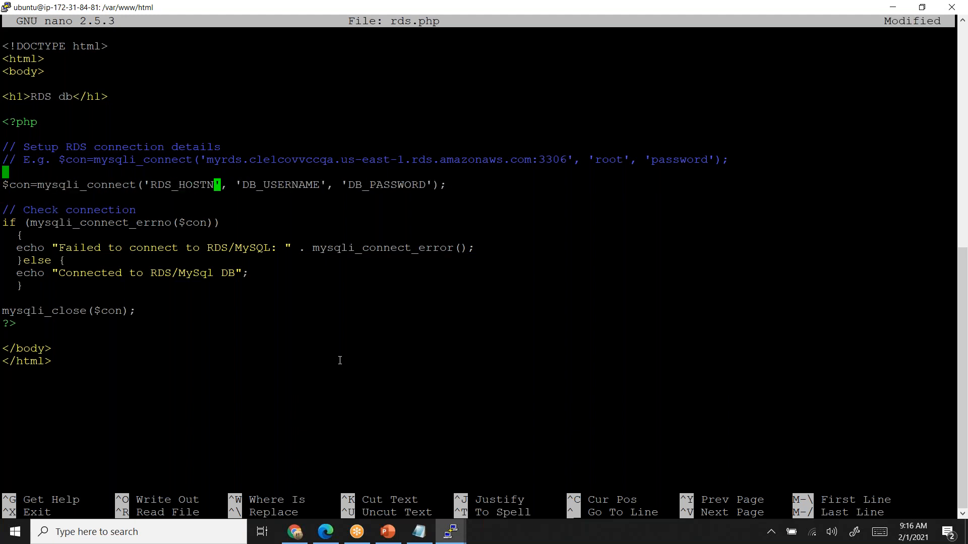
{"action": "key", "text": "BackSpace"}
{"action": "key", "text": "BackSpace"}
{"action": "key", "text": "BackSpace"}
{"action": "key", "text": "BackSpace"}
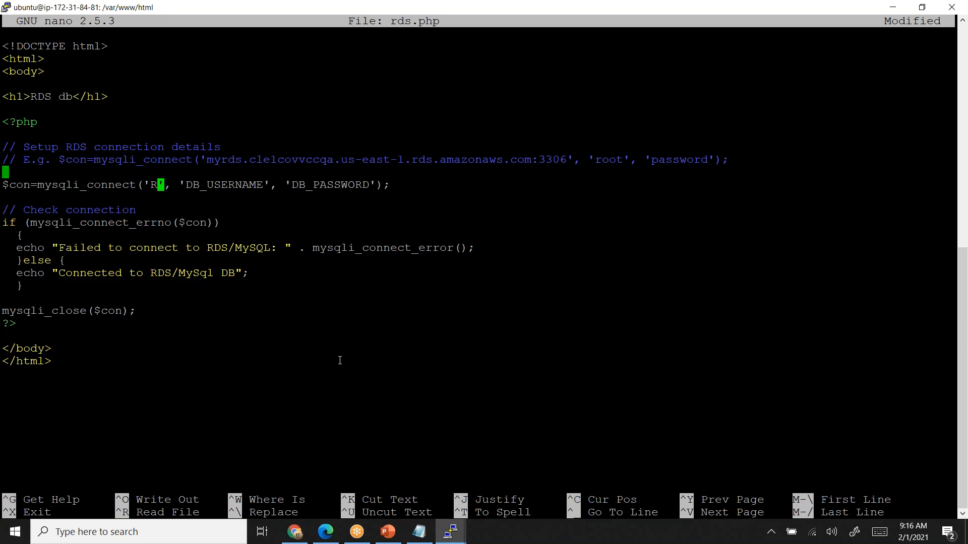
{"action": "key", "text": "alt+Tab"}
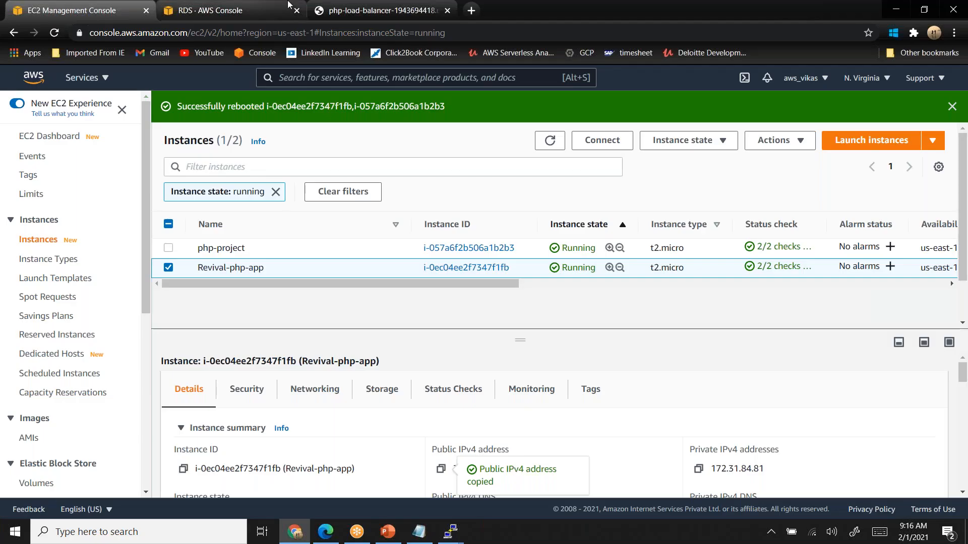
{"action": "left_click", "coordinate": [226, 11]}
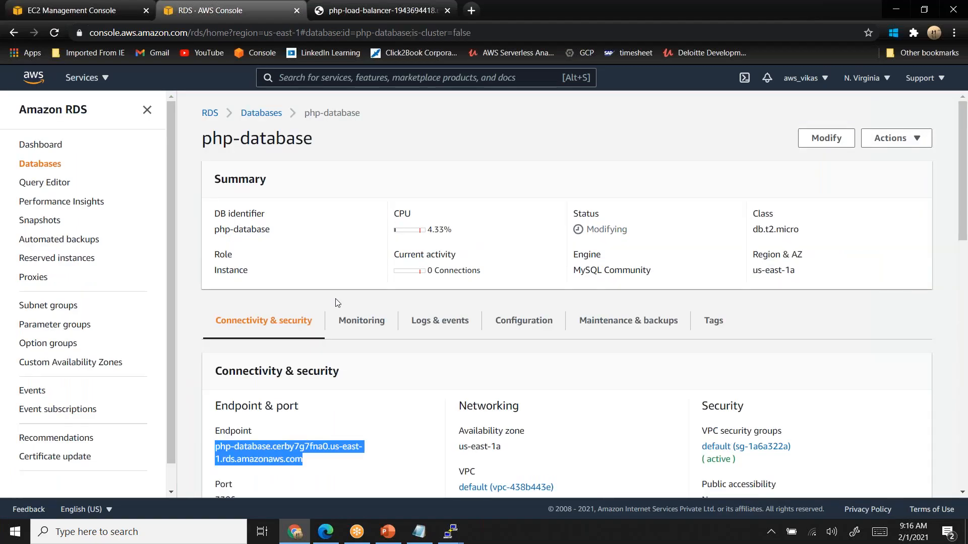
{"action": "key", "text": "alt+Tab"}
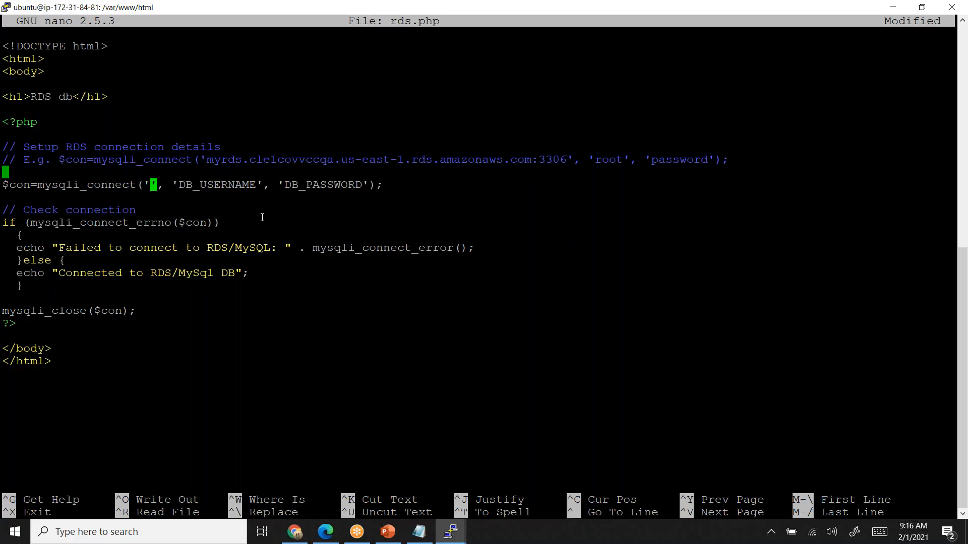
{"action": "right_click", "coordinate": [262, 218]}
- Replace the DB_USERNAME placeholder in mysqli_connect with root
{"action": "key", "text": "Right"}
{"action": "key", "text": "Right"}
{"action": "key", "text": "Right"}
{"action": "key", "text": "Right"}
{"action": "key", "text": "Right"}
{"action": "key", "text": "Right"}
{"action": "key", "text": "Right"}
{"action": "key", "text": "Right"}
{"action": "key", "text": "Right"}
{"action": "key", "text": "Right"}
{"action": "key", "text": "Right"}
{"action": "key", "text": "Right"}
{"action": "key", "text": "Right"}
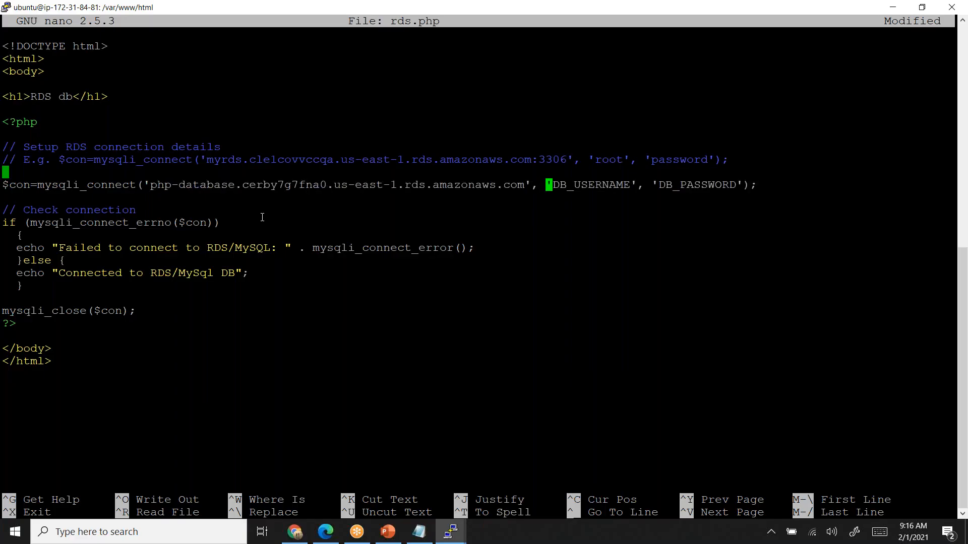
{"action": "key", "text": "Right"}
{"action": "key", "text": "Right"}
{"action": "key", "text": "BackSpace"}
{"action": "key", "text": "BackSpace"}
{"action": "key", "text": "BackSpace"}
{"action": "key", "text": "BackSpace"}
{"action": "key", "text": "BackSpace"}
{"action": "key", "text": "BackSpace"}
{"action": "key", "text": "BackSpace"}
{"action": "key", "text": "BackSpace"}
{"action": "key", "text": "BackSpace"}
{"action": "key", "text": "BackSpace"}
{"action": "key", "text": "BackSpace"}
{"action": "type", "text": "root"}
- Replace the DB_PASSWORD placeholder with the database password, then save rds.php and exit nano
{"action": "key", "text": "Right"}
{"action": "key", "text": "Right"}
{"action": "key", "text": "Right"}
{"action": "key", "text": "Right"}
{"action": "key", "text": "Right"}
{"action": "key", "text": "Right"}
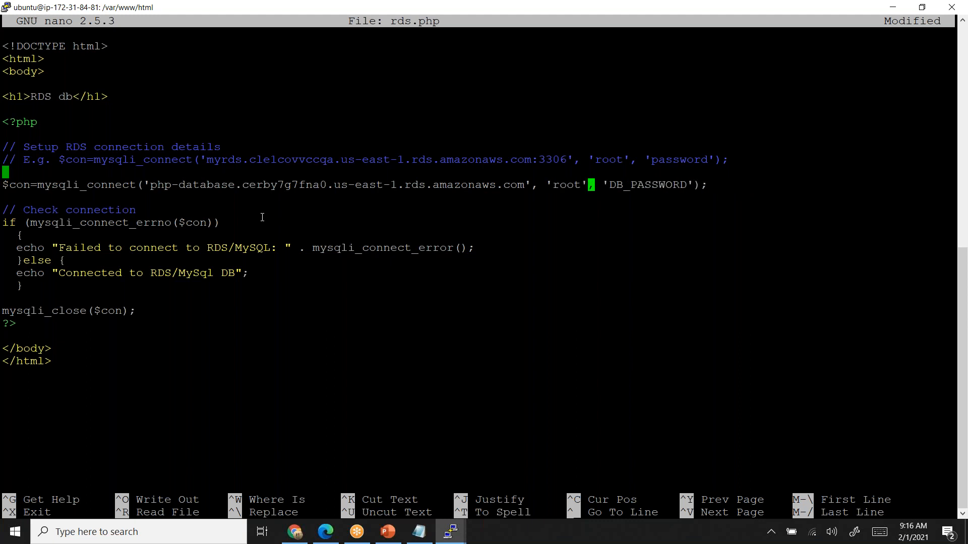
{"action": "key", "text": "Right"}
{"action": "key", "text": "Right"}
{"action": "key", "text": "Right"}
{"action": "key", "text": "Right"}
{"action": "key", "text": "Right"}
{"action": "key", "text": "Right"}
{"action": "key", "text": "Right"}
{"action": "key", "text": "Right"}
{"action": "key", "text": "Right"}
{"action": "key", "text": "BackSpace"}
{"action": "key", "text": "BackSpace"}
{"action": "key", "text": "BackSpace"}
{"action": "key", "text": "BackSpace"}
{"action": "key", "text": "BackSpace"}
{"action": "key", "text": "BackSpace"}
{"action": "key", "text": "BackSpace"}
{"action": "key", "text": "BackSpace"}
{"action": "key", "text": "BackSpace"}
{"action": "key", "text": "BackSpace"}
{"action": "key", "text": "BackSpace"}
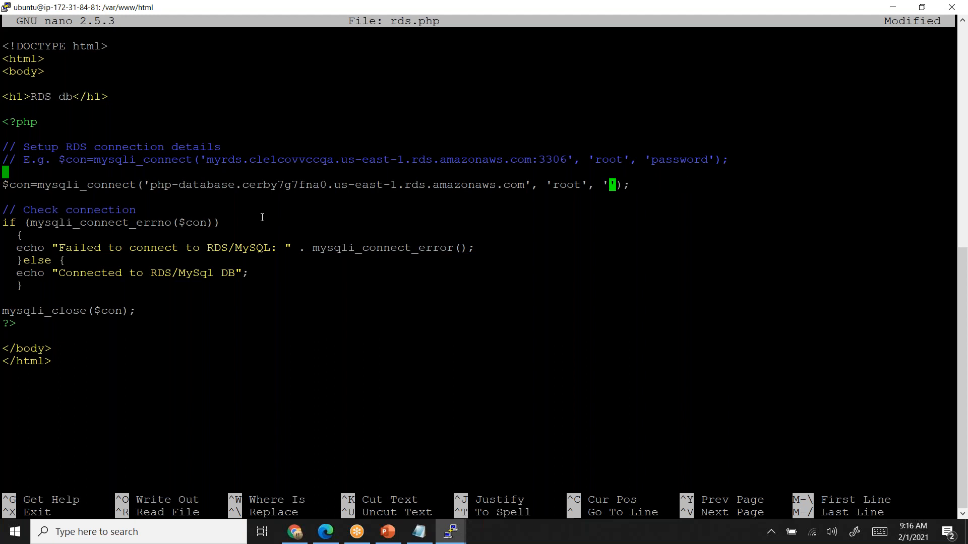
{"action": "type", "text": "password"}
{"action": "key", "text": "ctrl+x"}
{"action": "key", "text": "y"}
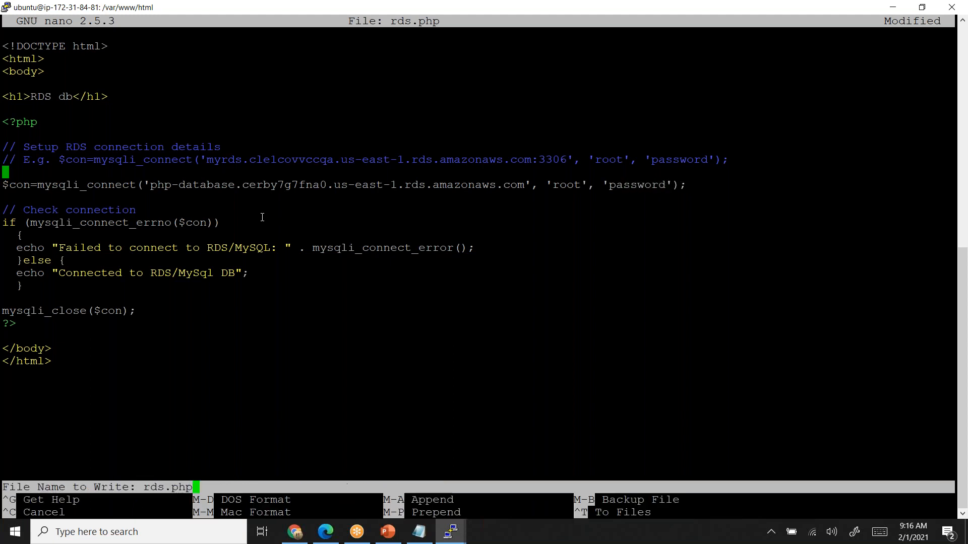
{"action": "key", "text": "Return"}
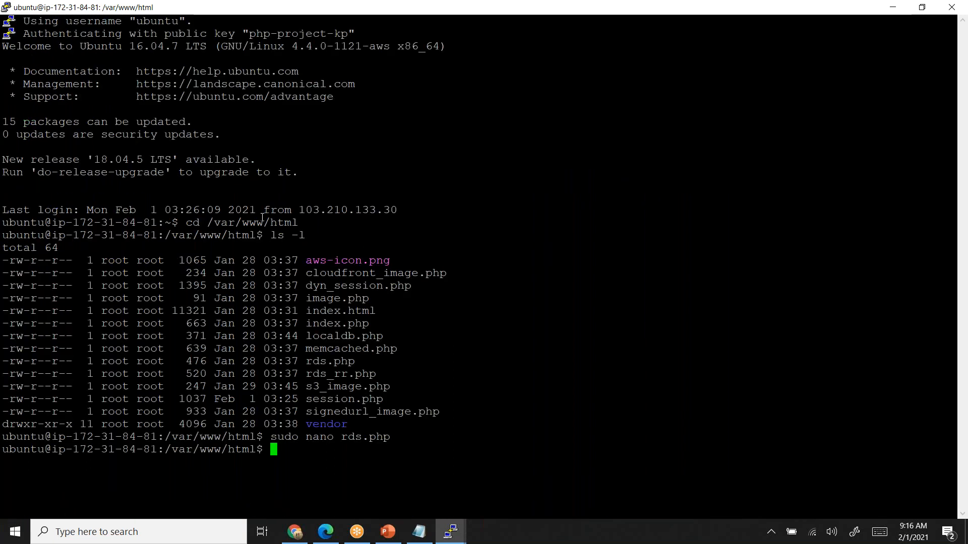
- Switch to Chrome and reload the load balancer's rds.php page to test the database connection
{"action": "key", "text": "alt+Tab"}
{"action": "key", "text": "alt+Tab"}
{"action": "key", "text": "alt+Tab"}
{"action": "key", "text": "alt+Tab"}
{"action": "key", "text": "alt+Tab"}
{"action": "key", "text": "alt+Tab"}
{"action": "key", "text": "alt+Tab"}
{"action": "key", "text": "alt+Tab"}
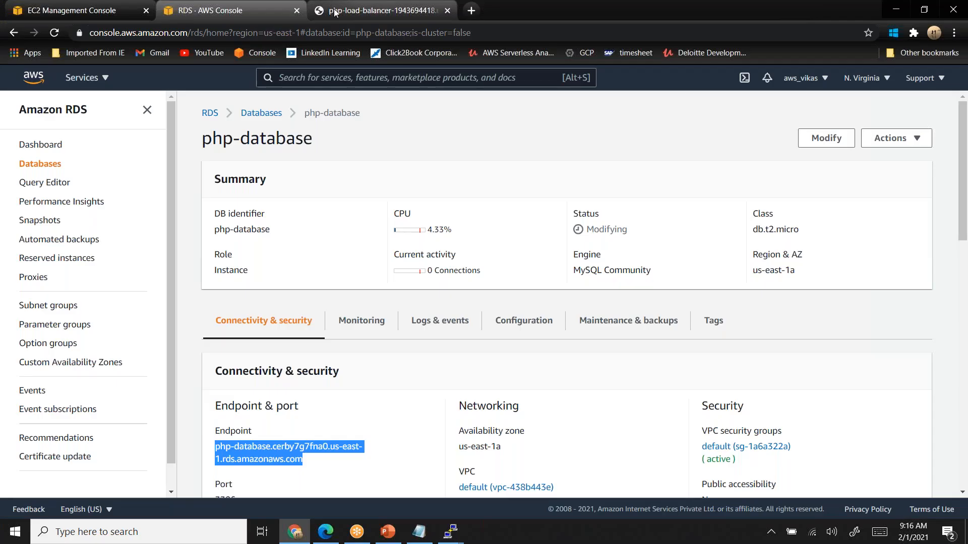
{"action": "left_click", "coordinate": [335, 12]}
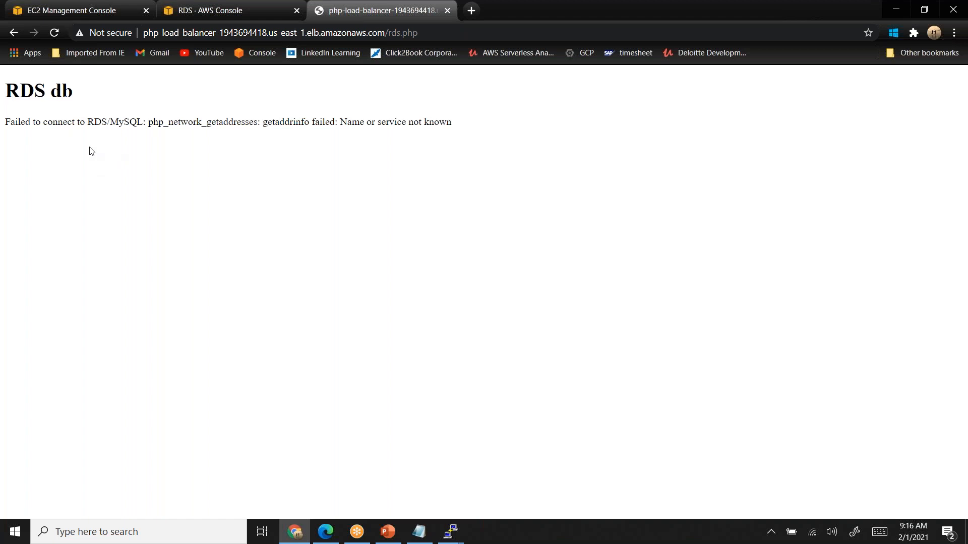
{"action": "left_click", "coordinate": [57, 38]}
{"action": "left_click", "coordinate": [56, 38]}
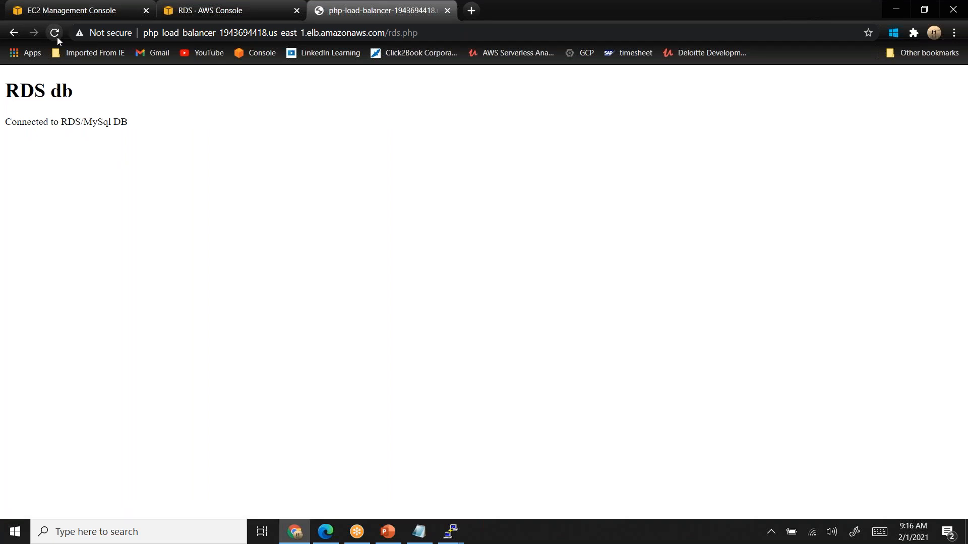
- Look at the multi-tier architecture diagram in PowerPoint and return to Chrome
{"action": "key", "text": "alt+Tab"}
{"action": "key", "text": "alt+Tab"}
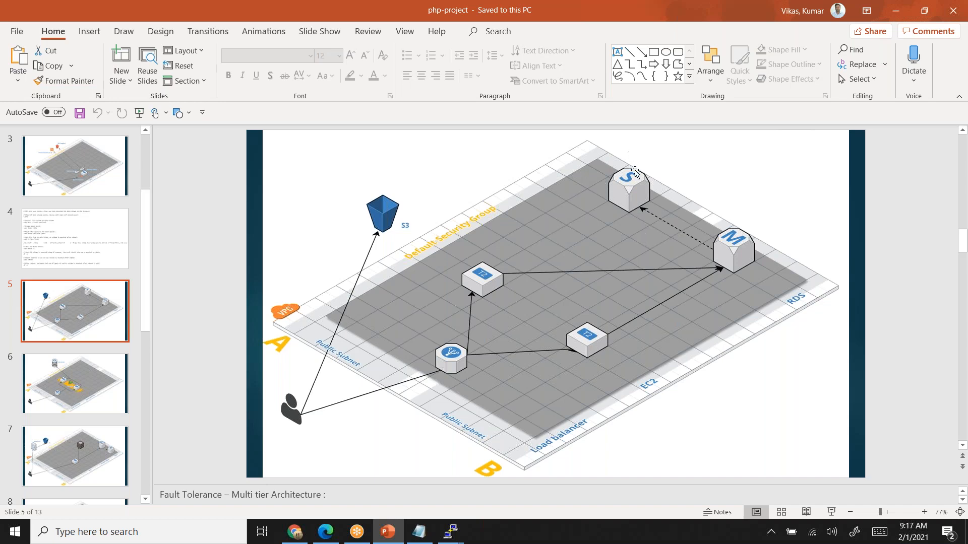
{"action": "key", "text": "alt+Tab"}
{"action": "key", "text": "alt+Tab"}
{"action": "key", "text": "alt+Tab"}
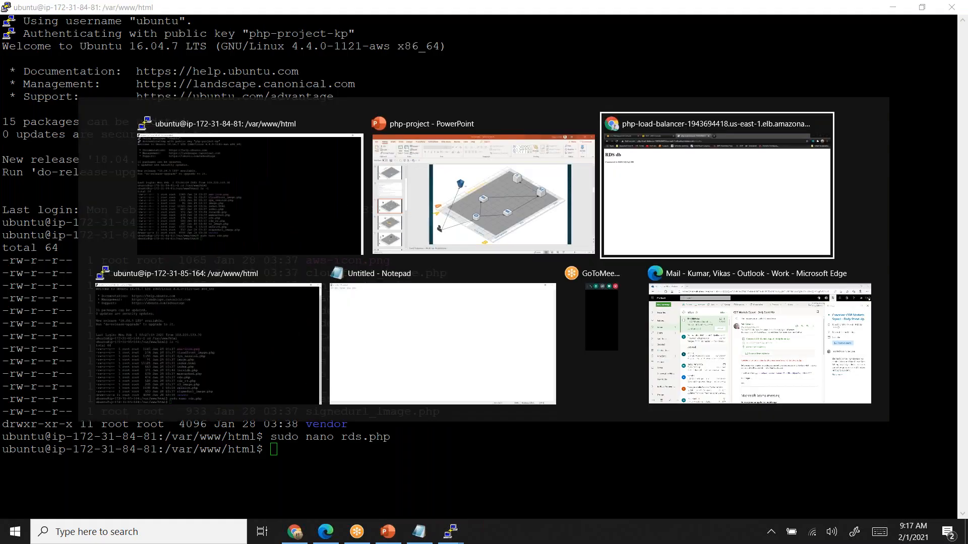
- Go to the RDS database list and start creating a read replica of php-database
{"action": "left_click", "coordinate": [234, 10]}
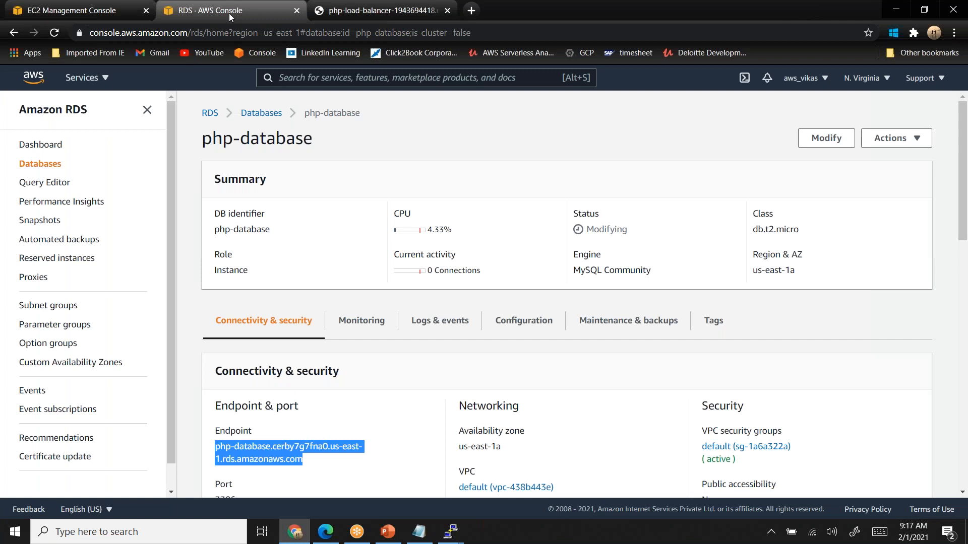
{"action": "left_click", "coordinate": [210, 114]}
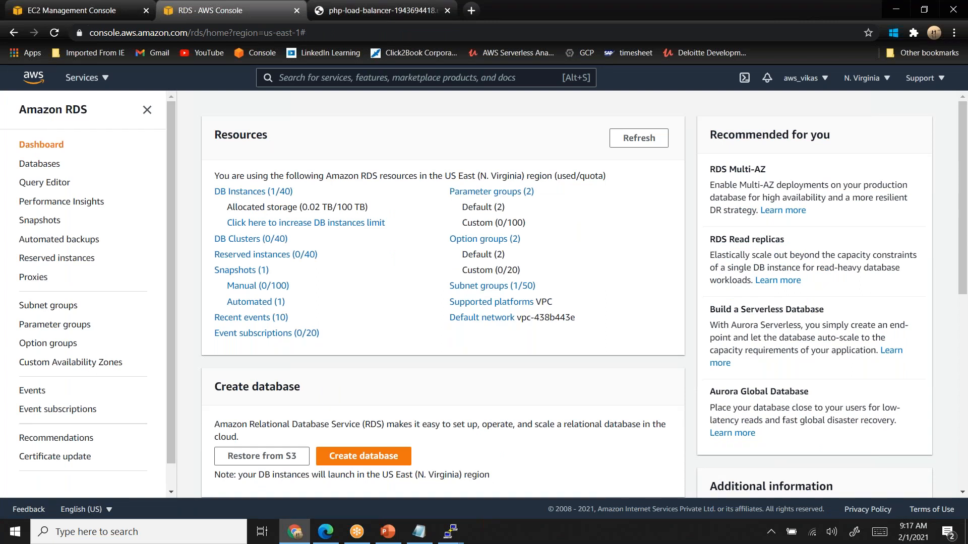
{"action": "left_click", "coordinate": [250, 193]}
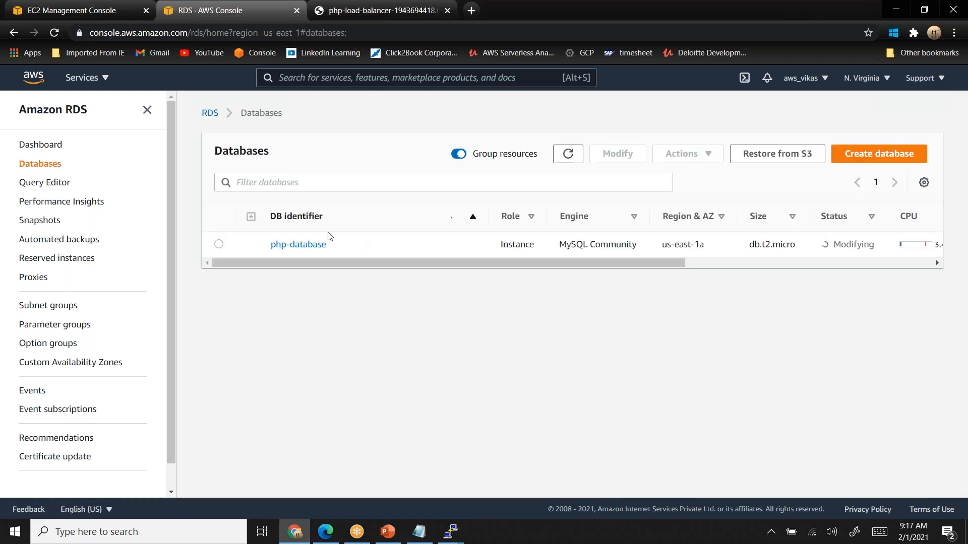
{"action": "left_click", "coordinate": [221, 245]}
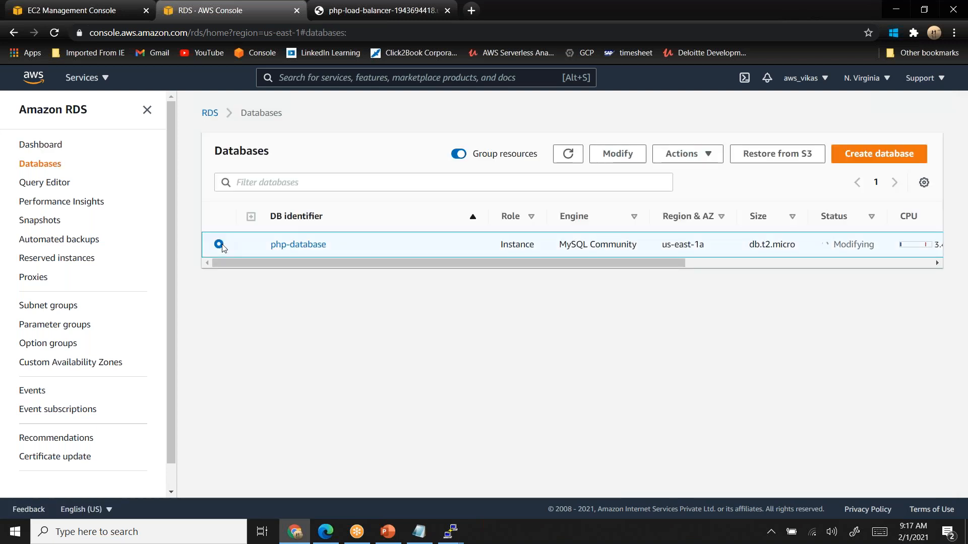
{"action": "left_click", "coordinate": [694, 155]}
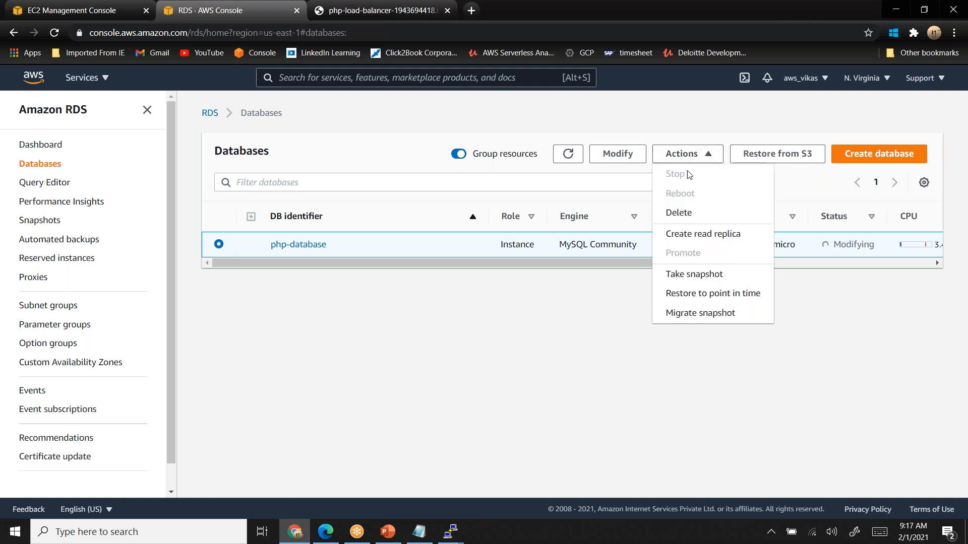
{"action": "left_click", "coordinate": [690, 237]}
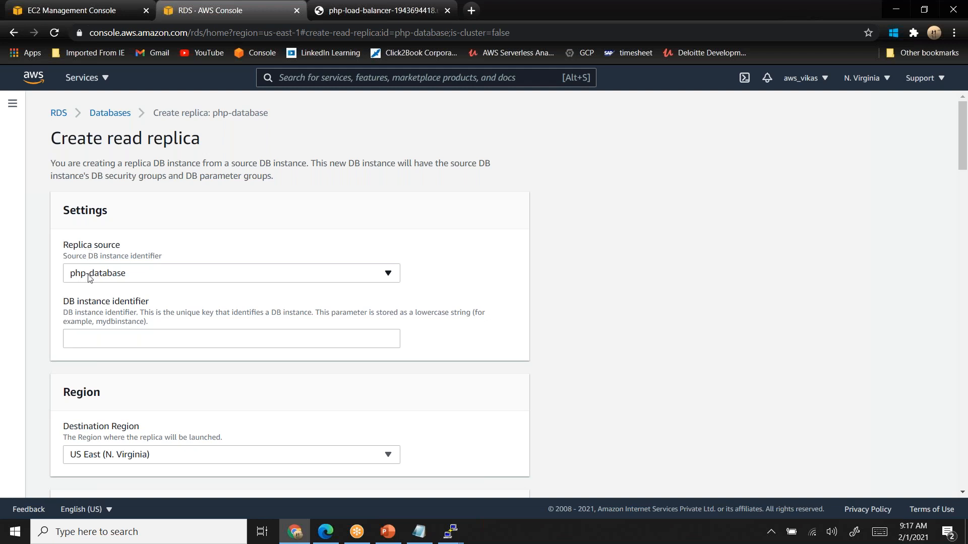
- Set the replica's DB instance identifier to rr-php-database
{"action": "left_click", "coordinate": [96, 340]}
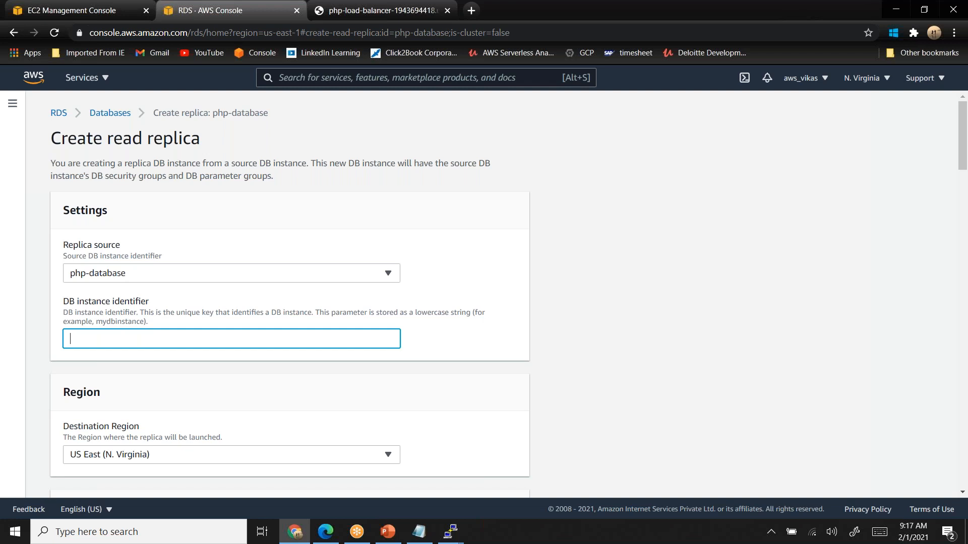
{"action": "type", "text": "rr-php-database"}
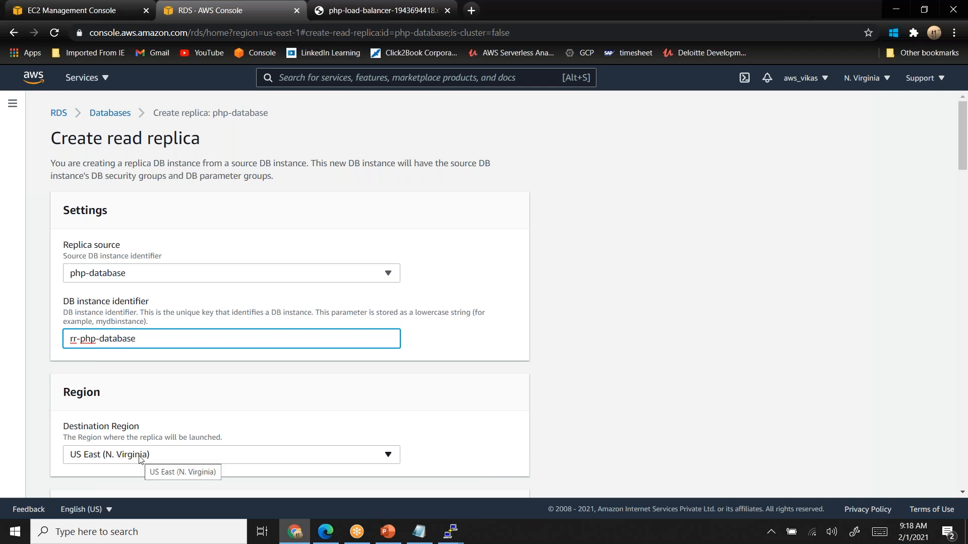
- Disable storage autoscaling for the read replica, leaving the region and instance class as they are
{"action": "scroll", "coordinate": [140, 459], "scroll_direction": "down", "scroll_amount": 2}
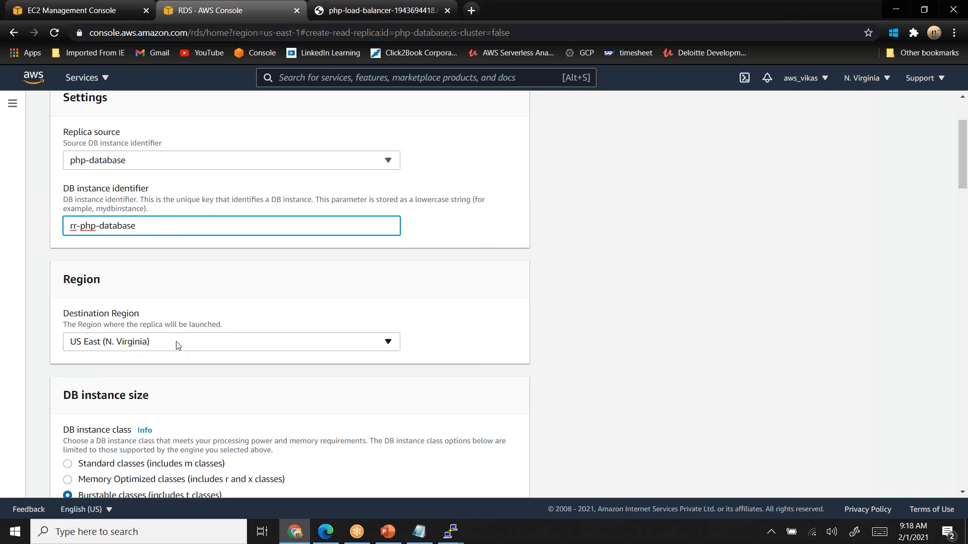
{"action": "scroll", "coordinate": [176, 345], "scroll_direction": "down", "scroll_amount": 3}
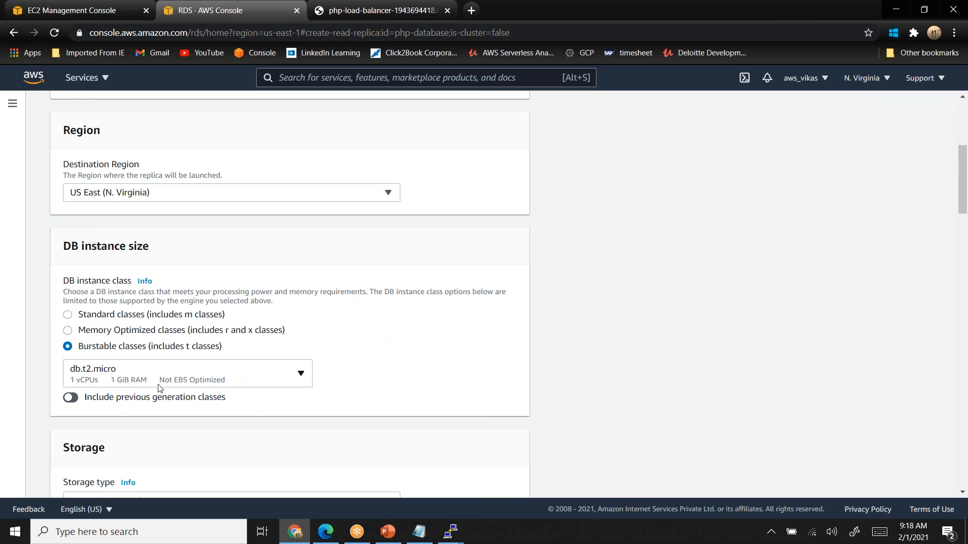
{"action": "scroll", "coordinate": [161, 388], "scroll_direction": "down", "scroll_amount": 4}
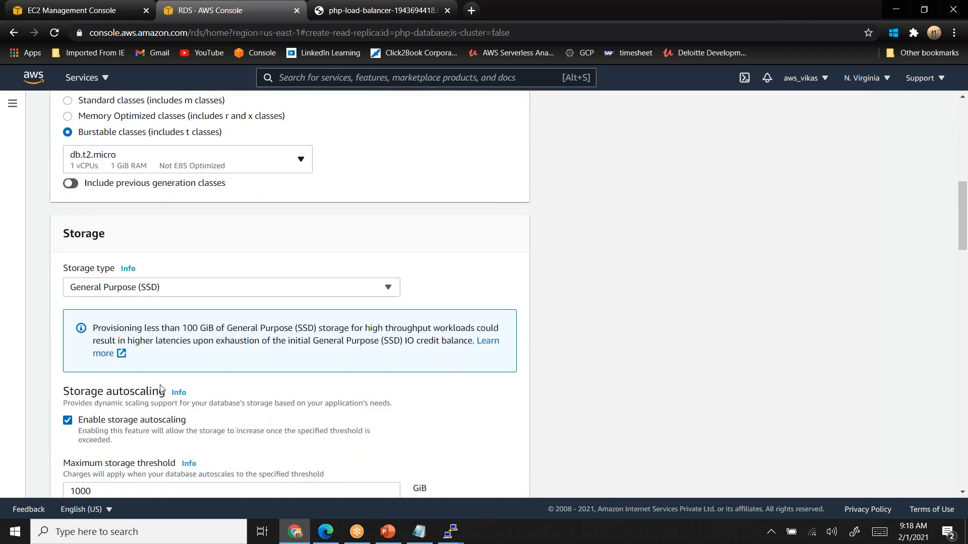
{"action": "scroll", "coordinate": [161, 387], "scroll_direction": "down", "scroll_amount": 3}
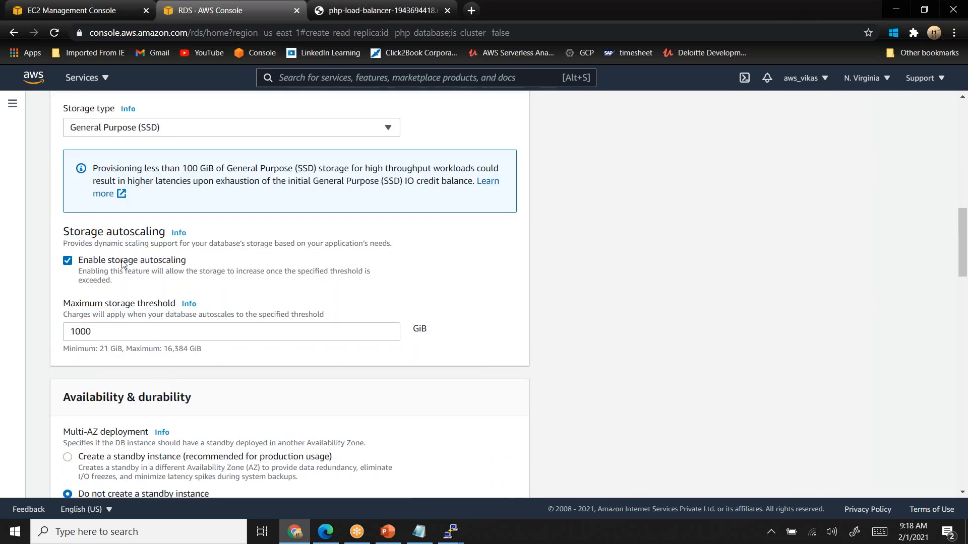
{"action": "left_click", "coordinate": [67, 260]}
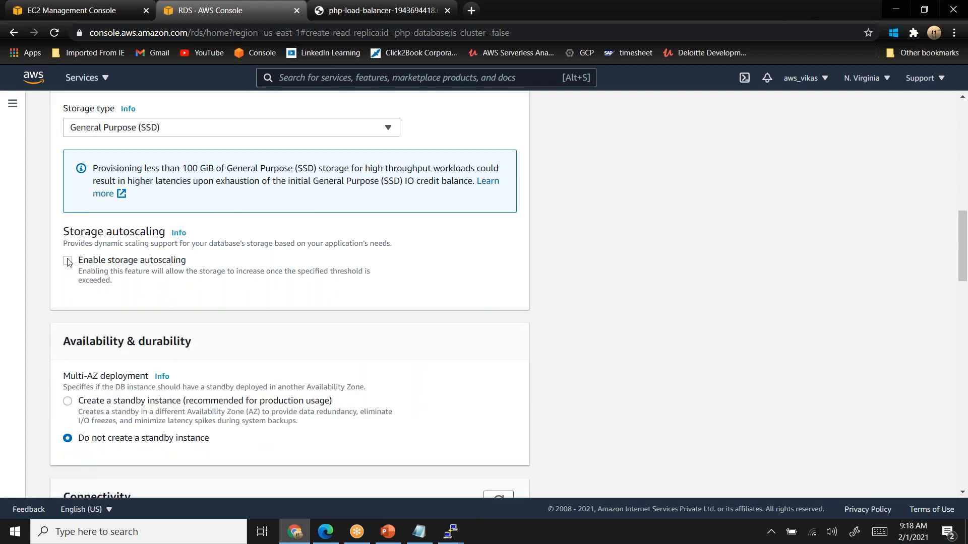
- Go through the remaining replica settings without adding a standby instance, and create the read replica
{"action": "scroll", "coordinate": [69, 262], "scroll_direction": "down", "scroll_amount": 1}
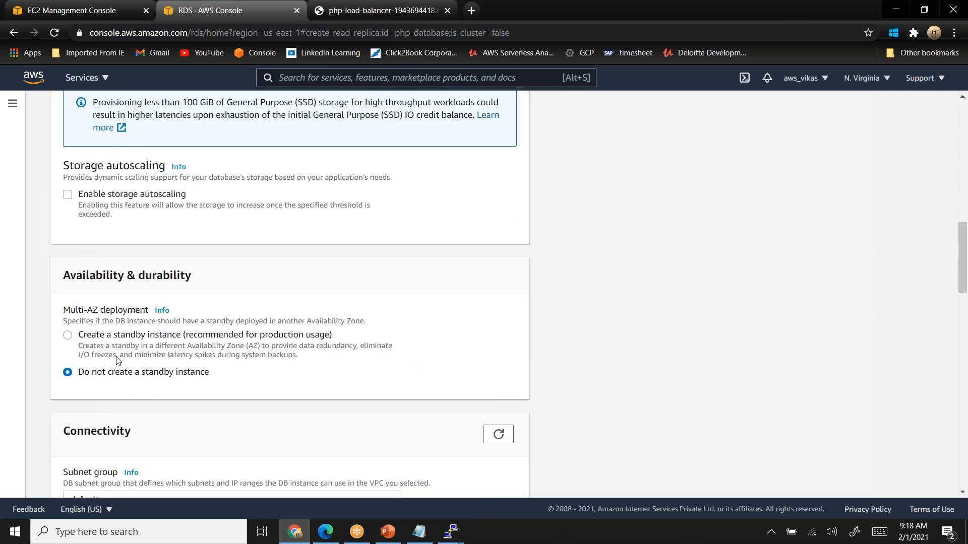
{"action": "scroll", "coordinate": [116, 360], "scroll_direction": "down", "scroll_amount": 5}
{"action": "scroll", "coordinate": [117, 360], "scroll_direction": "down", "scroll_amount": 5}
{"action": "scroll", "coordinate": [116, 360], "scroll_direction": "down", "scroll_amount": 6}
{"action": "scroll", "coordinate": [116, 360], "scroll_direction": "down", "scroll_amount": 4}
{"action": "left_click", "coordinate": [68, 380]}
{"action": "left_click", "coordinate": [475, 475]}
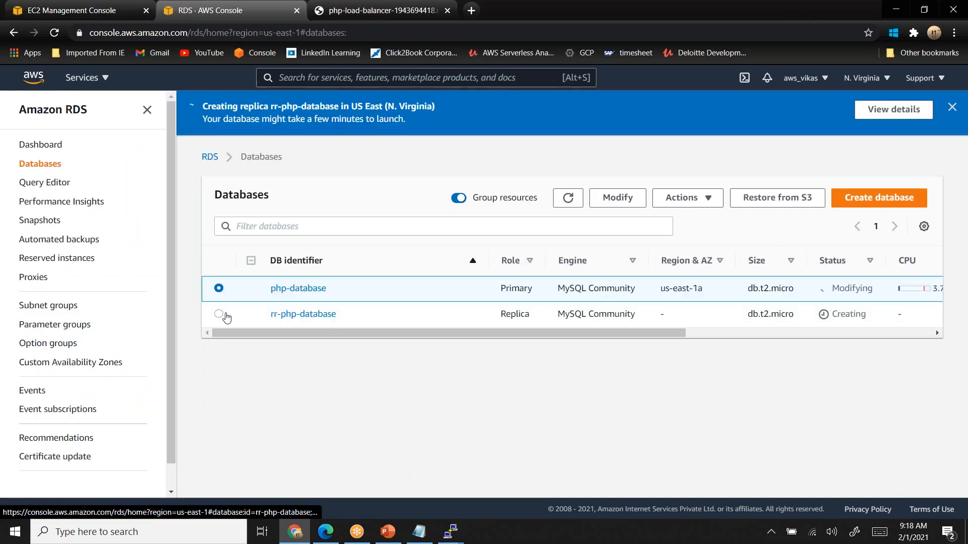
- Open the rr-php-database details, check its status and endpoint, and reload the page
{"action": "left_click", "coordinate": [219, 315]}
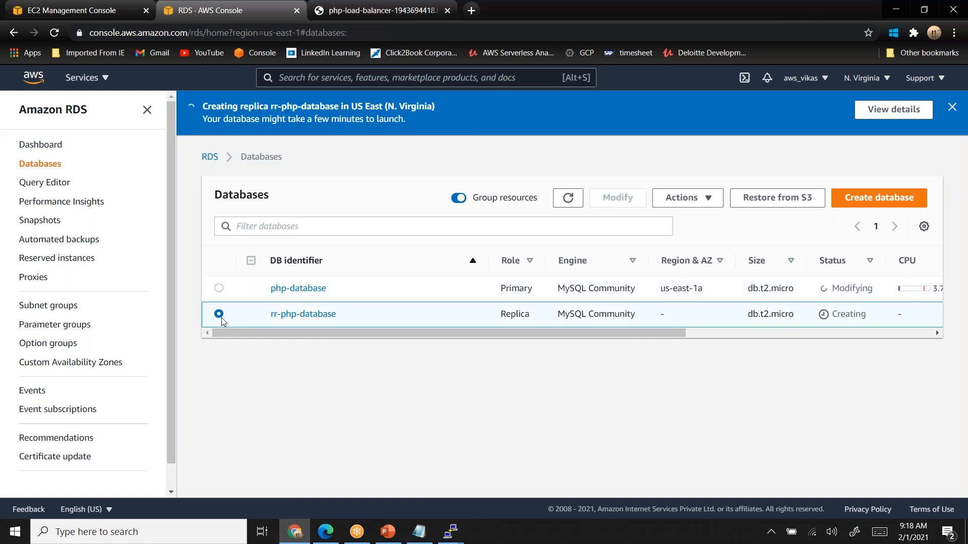
{"action": "left_click", "coordinate": [309, 320]}
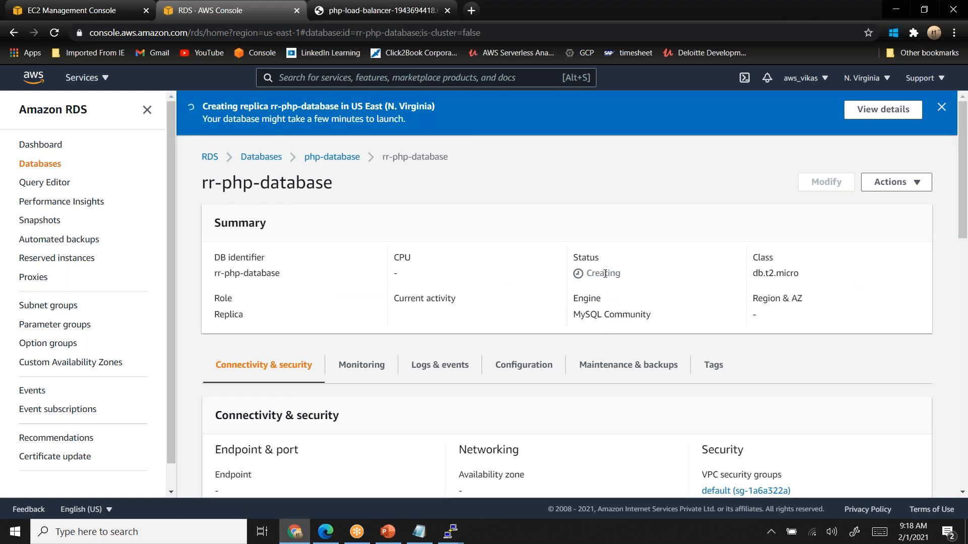
{"action": "double_click", "coordinate": [604, 273]}
{"action": "scroll", "coordinate": [605, 274], "scroll_direction": "down", "scroll_amount": 2}
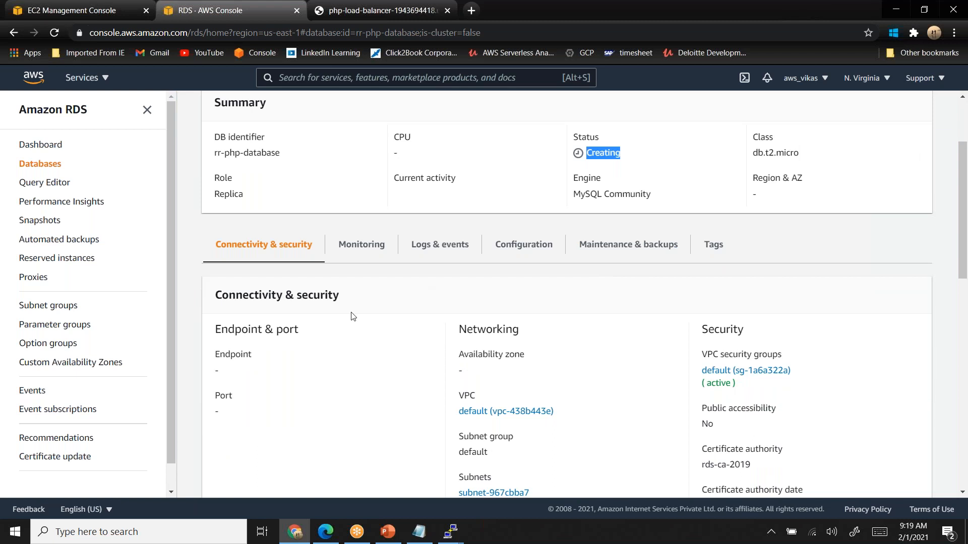
{"action": "left_click_drag", "start_coordinate": [216, 350], "coordinate": [247, 374]}
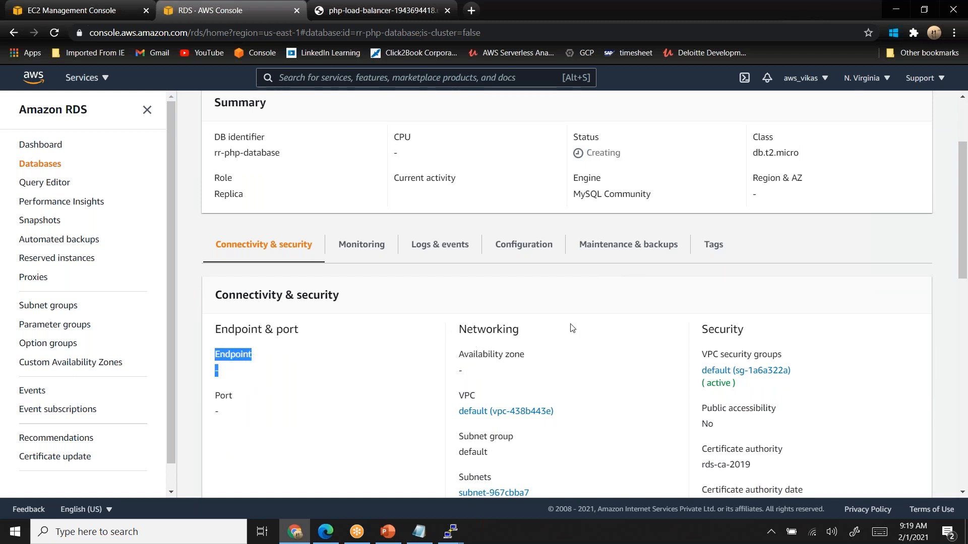
{"action": "left_click", "coordinate": [55, 33]}
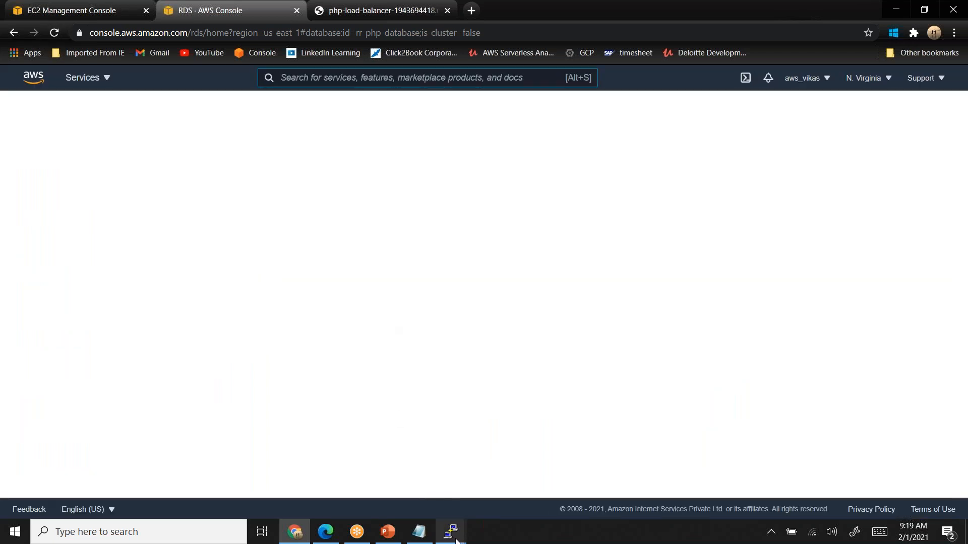
- Switch to the PuTTY session on ip-172-31-84-81 and open rds_rr.php in nano with sudo
{"action": "mouse_move", "coordinate": [449, 537]}
{"action": "left_click", "coordinate": [502, 483]}
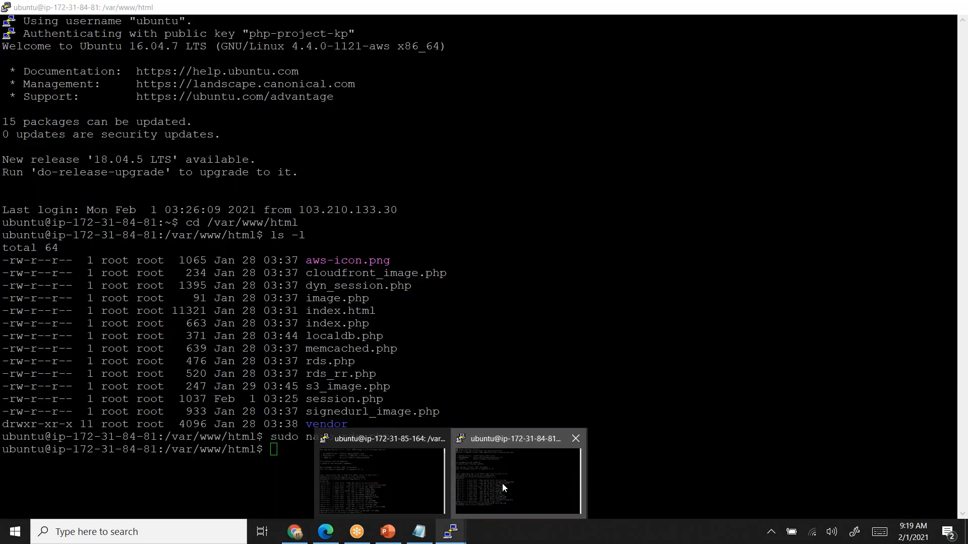
{"action": "double_click", "coordinate": [328, 376]}
{"action": "key", "text": "super+c"}
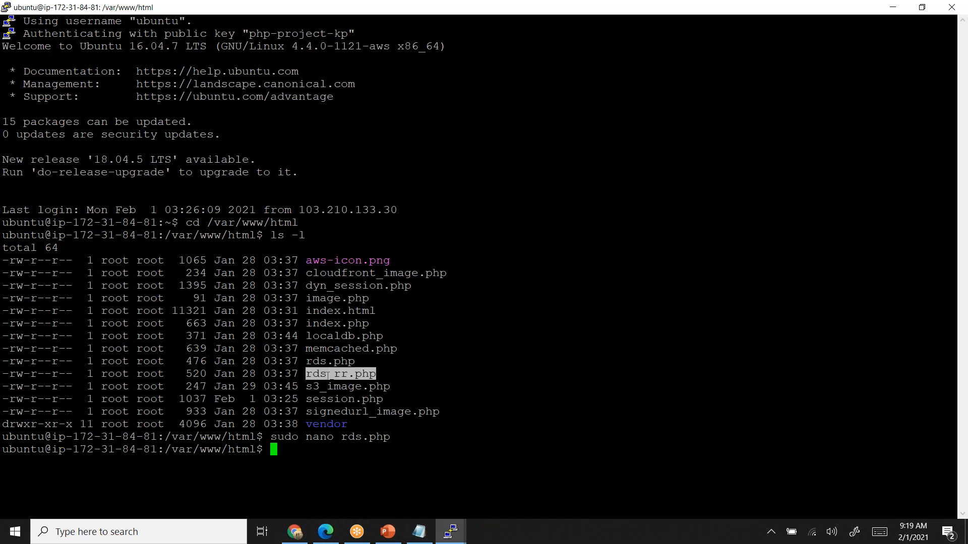
{"action": "type", "text": "sudo nano"}
{"action": "right_click", "coordinate": [328, 376]}
{"action": "key", "text": "Return"}
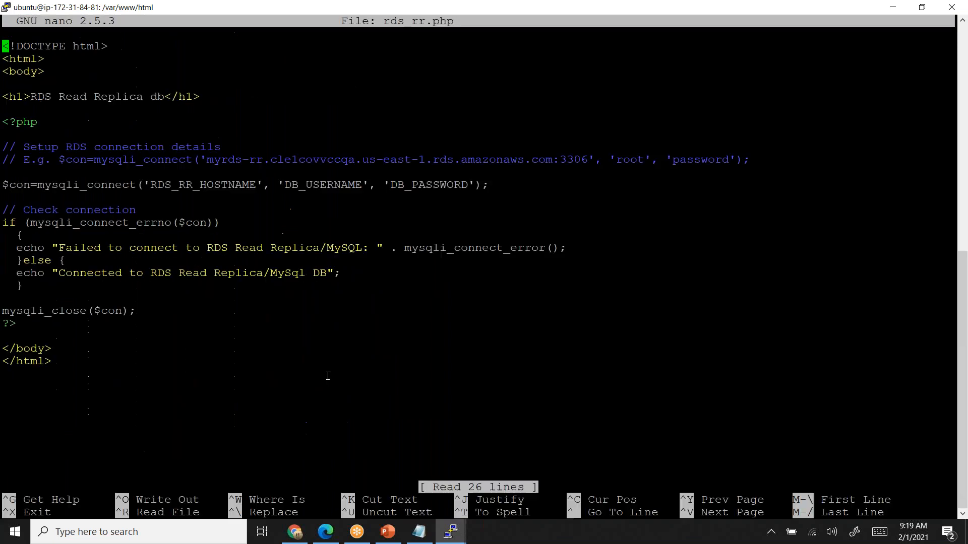
- Replace the DB_USERNAME placeholder in the mysqli_connect line of rds_rr.php with root
{"action": "key", "text": "Down"}
{"action": "key", "text": "Down"}
{"action": "key", "text": "Down"}
{"action": "key", "text": "Down"}
{"action": "key", "text": "Down"}
{"action": "key", "text": "Down"}
{"action": "key", "text": "Down"}
{"action": "key", "text": "Down"}
{"action": "key", "text": "Down"}
{"action": "key", "text": "Down"}
{"action": "key", "text": "Down"}
{"action": "key", "text": "Right"}
{"action": "key", "text": "Right"}
{"action": "key", "text": "Right"}
{"action": "key", "text": "Right"}
{"action": "key", "text": "Right"}
{"action": "key", "text": "Right"}
{"action": "key", "text": "Right"}
{"action": "key", "text": "Right"}
{"action": "key", "text": "Right"}
{"action": "key", "text": "Right"}
{"action": "key", "text": "Right"}
{"action": "key", "text": "Right"}
{"action": "key", "text": "Right"}
{"action": "key", "text": "Right"}
{"action": "key", "text": "Right"}
{"action": "key", "text": "Right"}
{"action": "key", "text": "Right"}
{"action": "key", "text": "Right"}
{"action": "key", "text": "Right"}
{"action": "key", "text": "Right"}
{"action": "key", "text": "Right"}
{"action": "key", "text": "Right"}
{"action": "key", "text": "Right"}
{"action": "key", "text": "Right"}
{"action": "key", "text": "Right"}
{"action": "key", "text": "Right"}
{"action": "key", "text": "Right"}
{"action": "key", "text": "Right"}
{"action": "key", "text": "Right"}
{"action": "key", "text": "Right"}
{"action": "key", "text": "Right"}
{"action": "key", "text": "Right"}
{"action": "key", "text": "Right"}
{"action": "key", "text": "Right"}
{"action": "key", "text": "Right"}
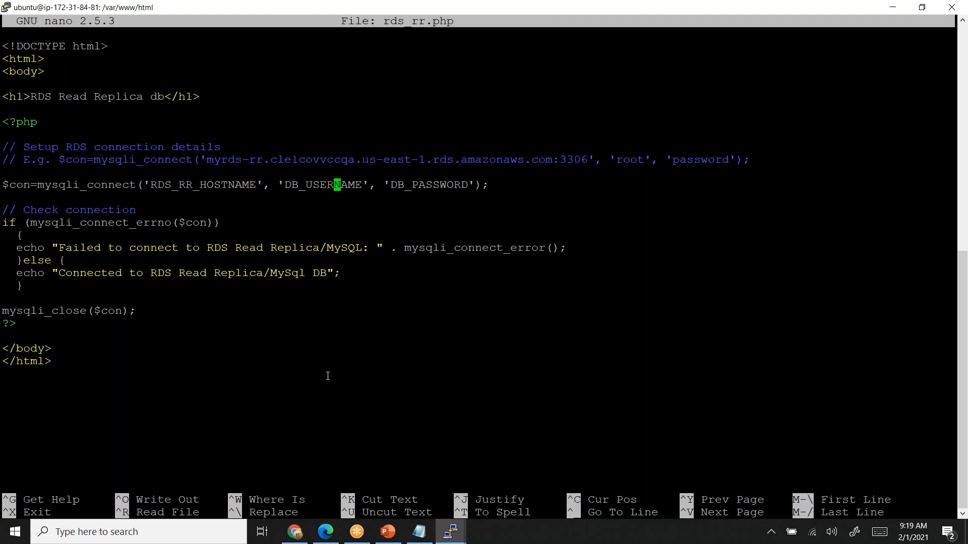
{"action": "key", "text": "BackSpace"}
{"action": "key", "text": "BackSpace"}
{"action": "key", "text": "BackSpace"}
{"action": "key", "text": "BackSpace"}
{"action": "key", "text": "BackSpace"}
{"action": "key", "text": "BackSpace"}
{"action": "key", "text": "BackSpace"}
{"action": "key", "text": "BackSpace"}
{"action": "key", "text": "BackSpace"}
{"action": "key", "text": "BackSpace"}
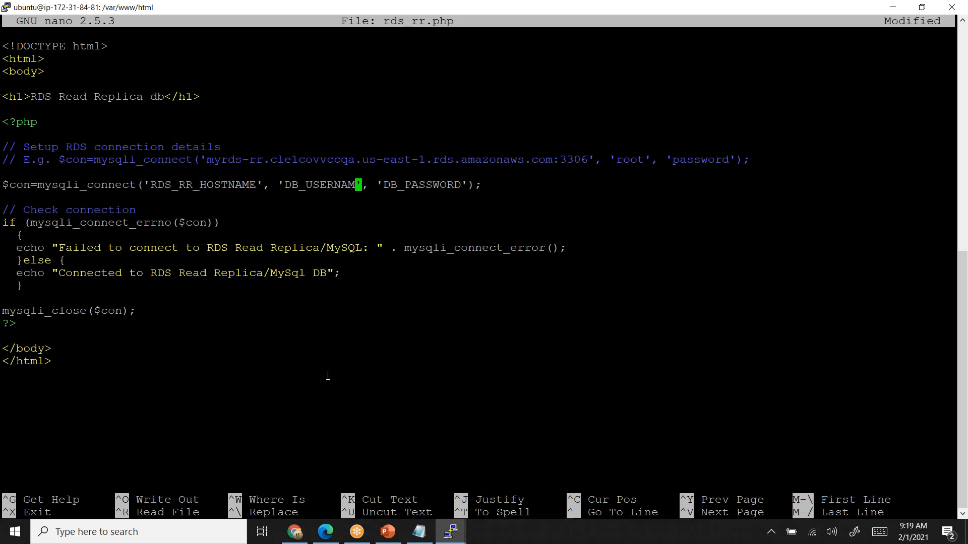
{"action": "key", "text": "BackSpace"}
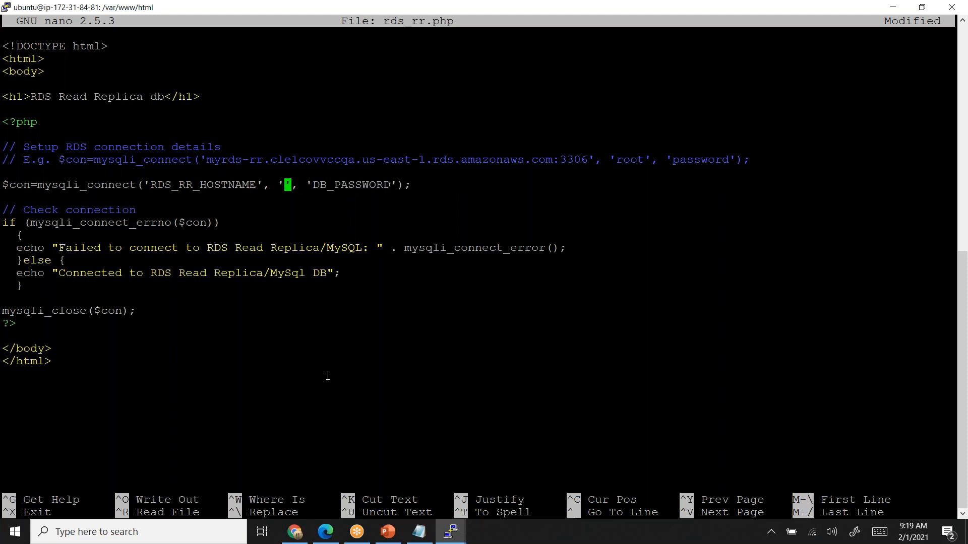
{"action": "type", "text": "root"}
- Replace the DB_PASSWORD placeholder in rds_rr.php with the database password
{"action": "key", "text": "Right"}
{"action": "key", "text": "Right"}
{"action": "key", "text": "Right"}
{"action": "key", "text": "Right"}
{"action": "key", "text": "Right"}
{"action": "key", "text": "Right"}
{"action": "key", "text": "Right"}
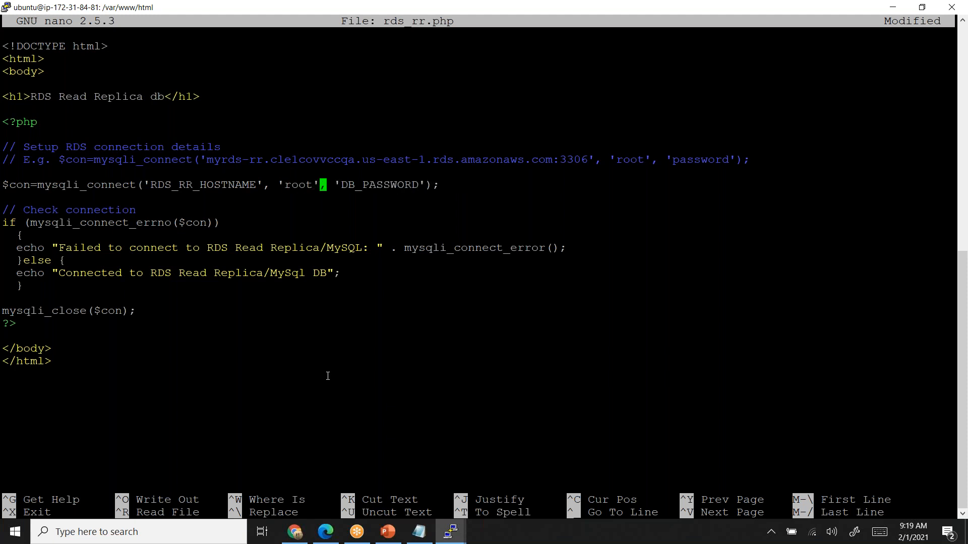
{"action": "key", "text": "Right"}
{"action": "key", "text": "Right"}
{"action": "key", "text": "Right"}
{"action": "key", "text": "Right"}
{"action": "key", "text": "Right"}
{"action": "key", "text": "Right"}
{"action": "key", "text": "Right"}
{"action": "key", "text": "Right"}
{"action": "key", "text": "BackSpace"}
{"action": "key", "text": "BackSpace"}
{"action": "key", "text": "BackSpace"}
{"action": "key", "text": "BackSpace"}
{"action": "key", "text": "BackSpace"}
{"action": "key", "text": "BackSpace"}
{"action": "key", "text": "BackSpace"}
{"action": "key", "text": "BackSpace"}
{"action": "key", "text": "BackSpace"}
{"action": "key", "text": "BackSpace"}
{"action": "key", "text": "BackSpace"}
{"action": "type", "text": "password"}
- Switch to Chrome and reload the rr-php-database page to check for the replica's endpoint
{"action": "key", "text": "alt+Tab"}
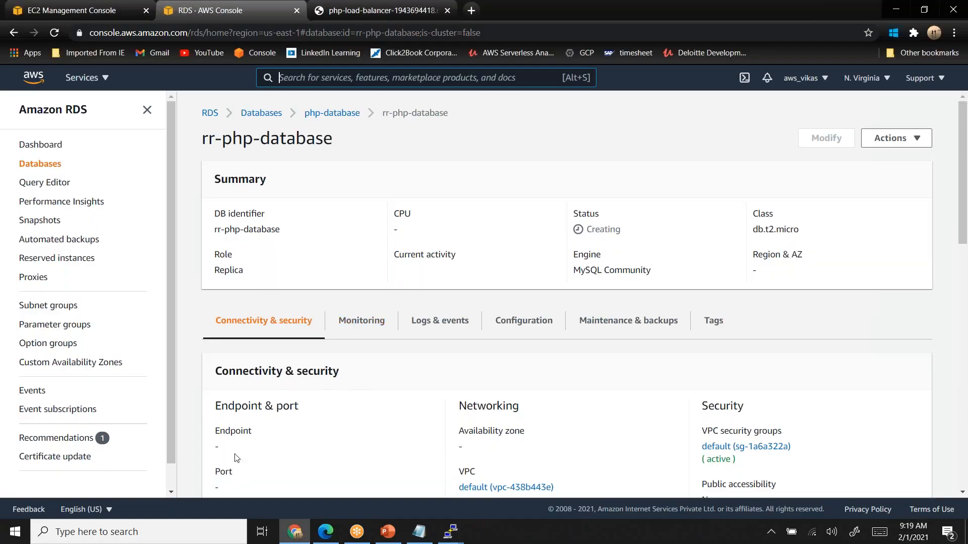
{"action": "left_click", "coordinate": [53, 36]}
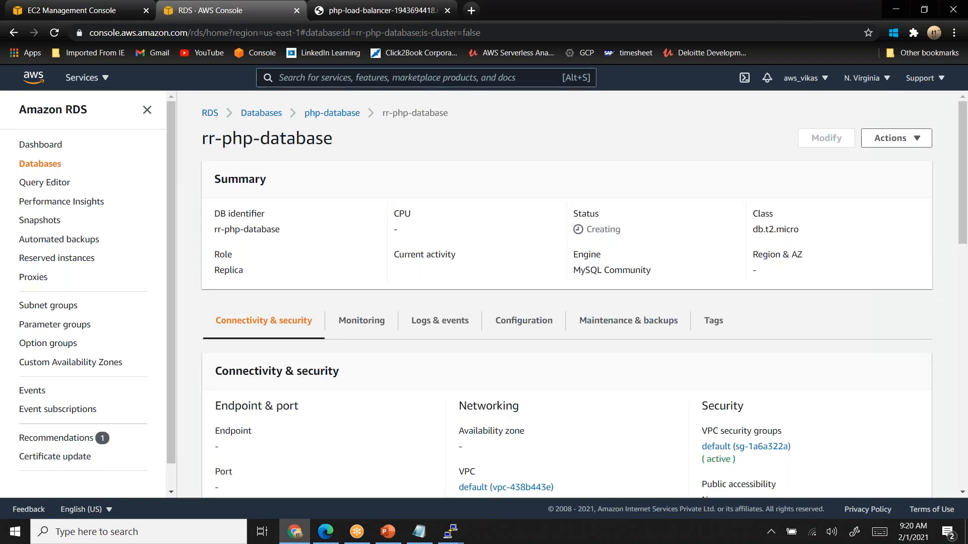
{"action": "key", "text": "alt+Tab"}
{"action": "key", "text": "alt+Tab"}
{"action": "key", "text": "alt+Tab"}
{"action": "key", "text": "alt+Tab"}
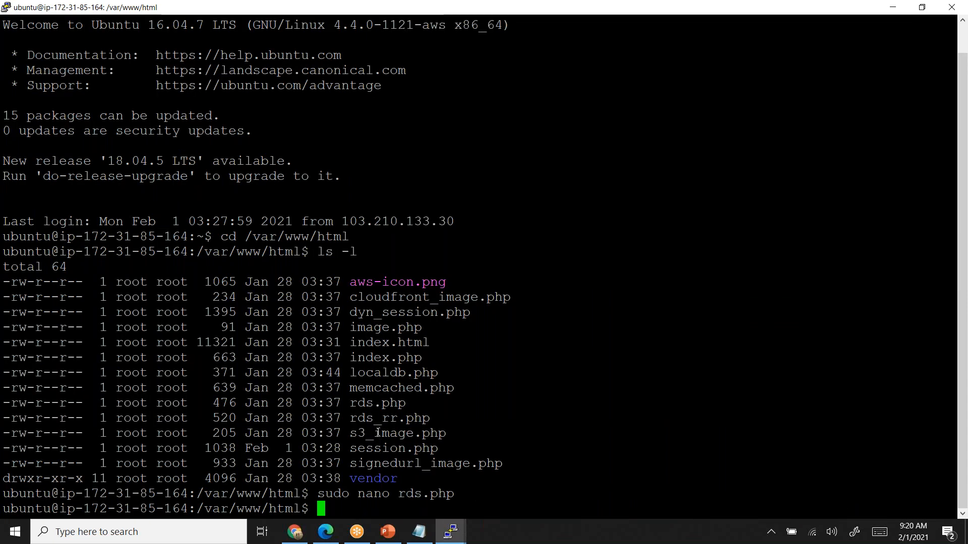
{"action": "type", "text": "sudo "}
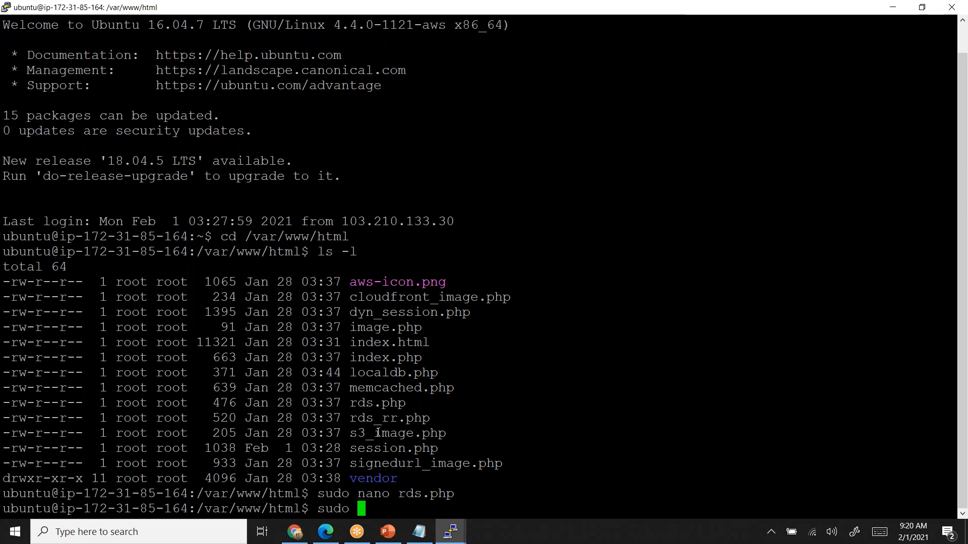
{"action": "type", "text": "nano"}
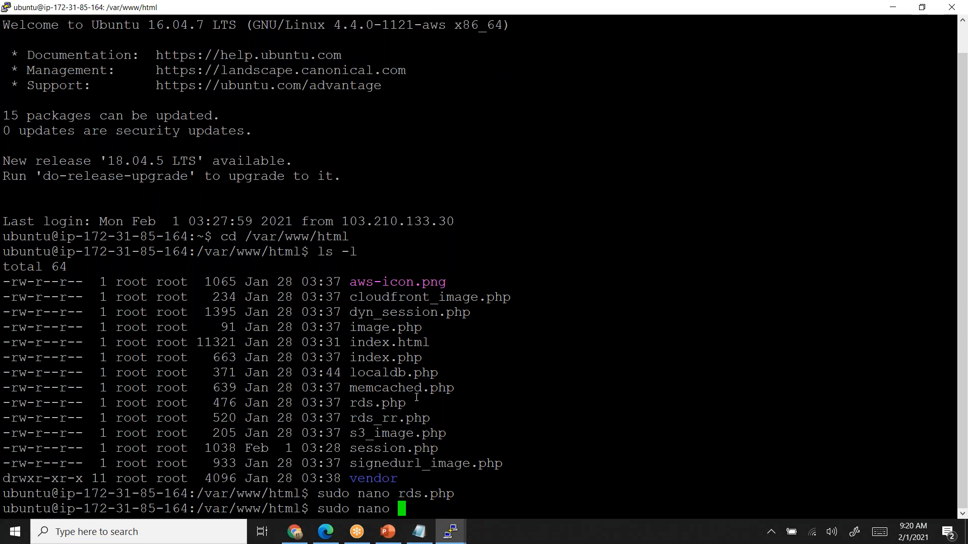
{"action": "left_click_drag", "start_coordinate": [350, 418], "coordinate": [430, 421]}
{"action": "right_click", "coordinate": [425, 424]}
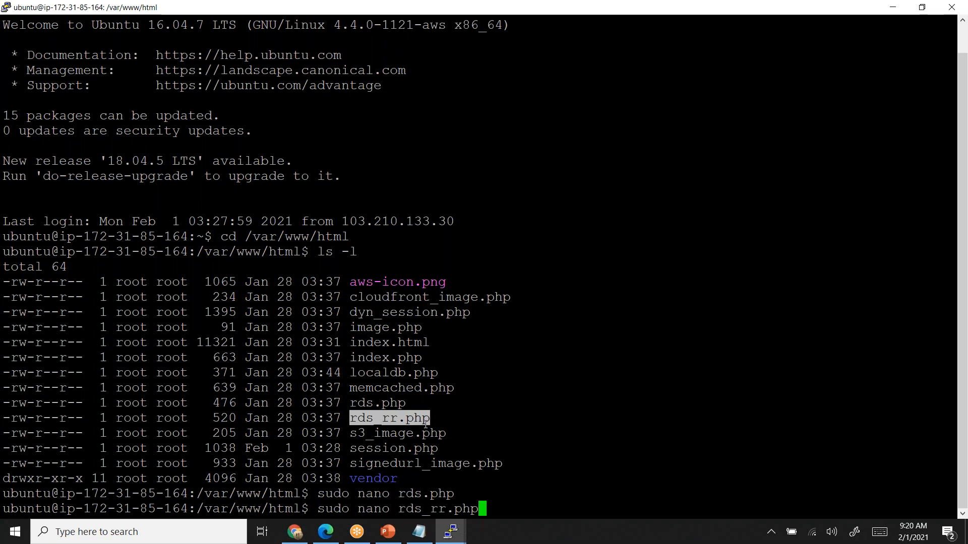
{"action": "key", "text": "Return"}
{"action": "key", "text": "Down"}
{"action": "key", "text": "Down"}
{"action": "key", "text": "Down"}
{"action": "key", "text": "Down"}
{"action": "key", "text": "Down"}
{"action": "key", "text": "Down"}
{"action": "key", "text": "Down"}
{"action": "key", "text": "Down"}
{"action": "key", "text": "Down"}
{"action": "key", "text": "Down"}
{"action": "key", "text": "Down"}
{"action": "key", "text": "Right"}
{"action": "key", "text": "Right"}
{"action": "key", "text": "Right"}
{"action": "key", "text": "Right"}
{"action": "key", "text": "Right"}
{"action": "key", "text": "Right"}
{"action": "key", "text": "Right"}
{"action": "key", "text": "Right"}
{"action": "key", "text": "Right"}
{"action": "key", "text": "Right"}
{"action": "key", "text": "Right"}
{"action": "key", "text": "Right"}
{"action": "key", "text": "Right"}
{"action": "key", "text": "Right"}
{"action": "key", "text": "Right"}
{"action": "key", "text": "Right"}
{"action": "key", "text": "Right"}
{"action": "key", "text": "Right"}
{"action": "key", "text": "Right"}
{"action": "key", "text": "Right"}
{"action": "key", "text": "Right"}
{"action": "key", "text": "Right"}
{"action": "key", "text": "Right"}
{"action": "key", "text": "Right"}
{"action": "key", "text": "Right"}
{"action": "key", "text": "Right"}
{"action": "key", "text": "Right"}
{"action": "key", "text": "Right"}
{"action": "key", "text": "Right"}
{"action": "key", "text": "Right"}
{"action": "key", "text": "Right"}
{"action": "key", "text": "Right"}
{"action": "key", "text": "Right"}
{"action": "key", "text": "Right"}
{"action": "key", "text": "Right"}
{"action": "key", "text": "Right"}
{"action": "key", "text": "Right"}
{"action": "key", "text": "Right"}
{"action": "key", "text": "Right"}
{"action": "key", "text": "Left"}
{"action": "key", "text": "Left"}
{"action": "key", "text": "BackSpace"}
{"action": "key", "text": "BackSpace"}
{"action": "key", "text": "BackSpace"}
{"action": "key", "text": "BackSpace"}
{"action": "key", "text": "BackSpace"}
{"action": "key", "text": "BackSpace"}
{"action": "key", "text": "BackSpace"}
{"action": "key", "text": "BackSpace"}
{"action": "key", "text": "BackSpace"}
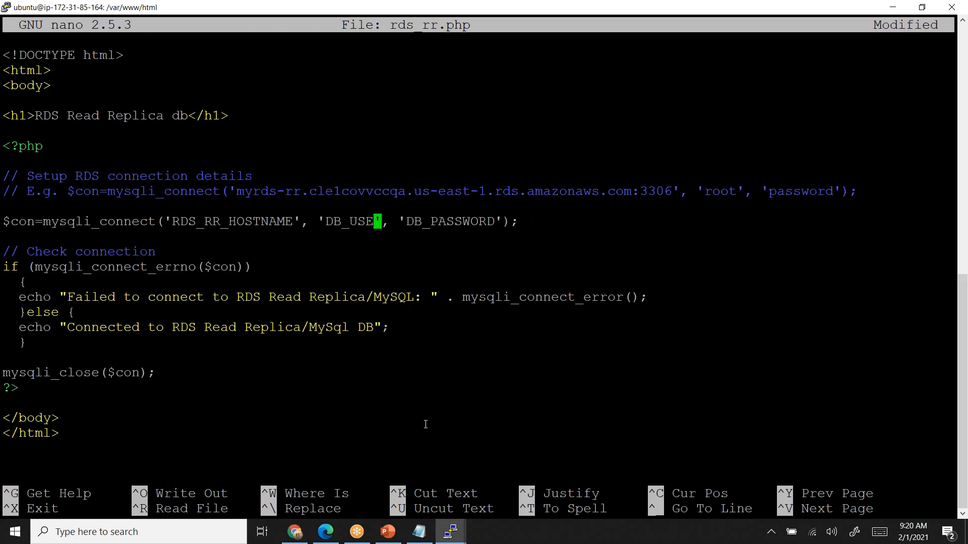
{"action": "key", "text": "BackSpace"}
{"action": "key", "text": "BackSpace"}
{"action": "type", "text": "root"}
{"action": "key", "text": "Right"}
{"action": "key", "text": "Right"}
{"action": "key", "text": "Right"}
{"action": "key", "text": "Right"}
{"action": "key", "text": "Right"}
{"action": "key", "text": "Right"}
{"action": "key", "text": "Right"}
{"action": "key", "text": "Right"}
{"action": "key", "text": "Right"}
{"action": "key", "text": "Right"}
{"action": "key", "text": "Right"}
{"action": "key", "text": "Right"}
{"action": "key", "text": "Right"}
{"action": "key", "text": "Right"}
{"action": "key", "text": "Right"}
{"action": "key", "text": "BackSpace"}
{"action": "key", "text": "BackSpace"}
{"action": "key", "text": "BackSpace"}
{"action": "key", "text": "BackSpace"}
{"action": "key", "text": "BackSpace"}
{"action": "key", "text": "BackSpace"}
{"action": "key", "text": "BackSpace"}
{"action": "key", "text": "BackSpace"}
{"action": "key", "text": "BackSpace"}
{"action": "key", "text": "BackSpace"}
{"action": "key", "text": "BackSpace"}
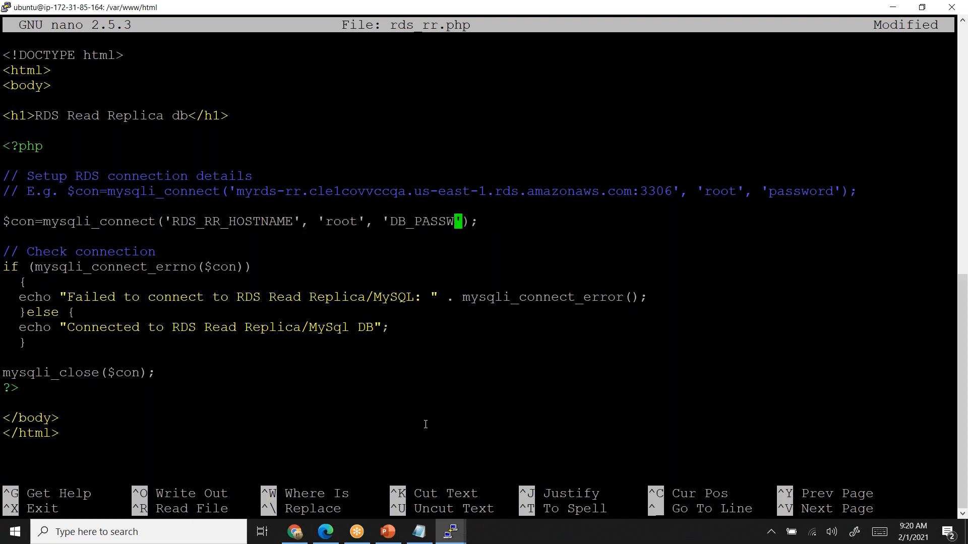
{"action": "type", "text": "password"}
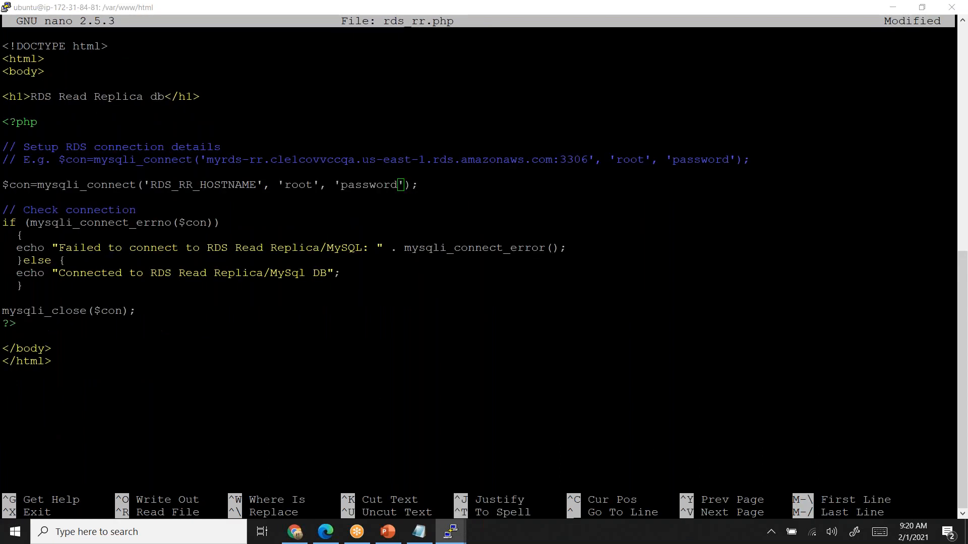
- Switch to Chrome and test the RDS Read Replica page from the load balancer site's index page
{"action": "key", "text": "alt+Tab"}
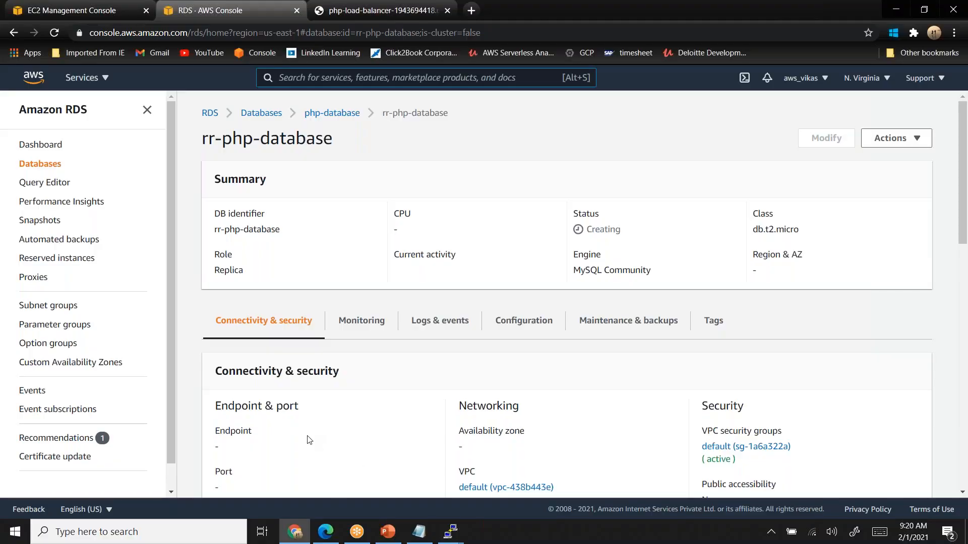
{"action": "key", "text": "alt+Tab"}
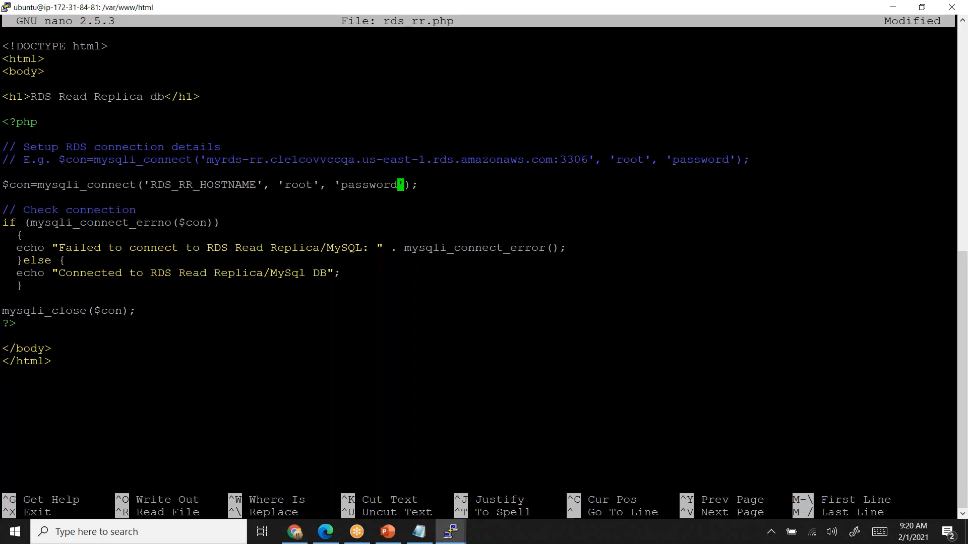
{"action": "key", "text": "alt+Tab"}
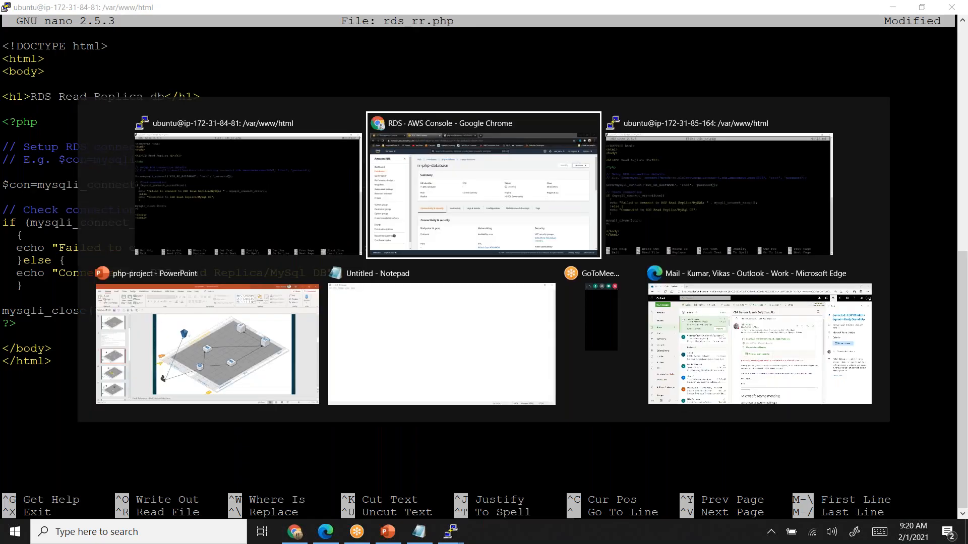
{"action": "left_click", "coordinate": [333, 10]}
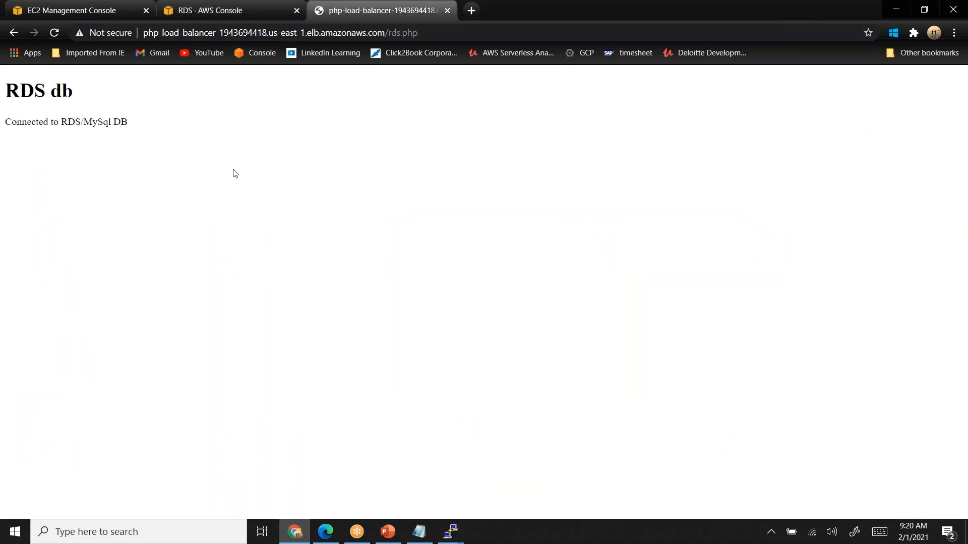
{"action": "left_click", "coordinate": [14, 33]}
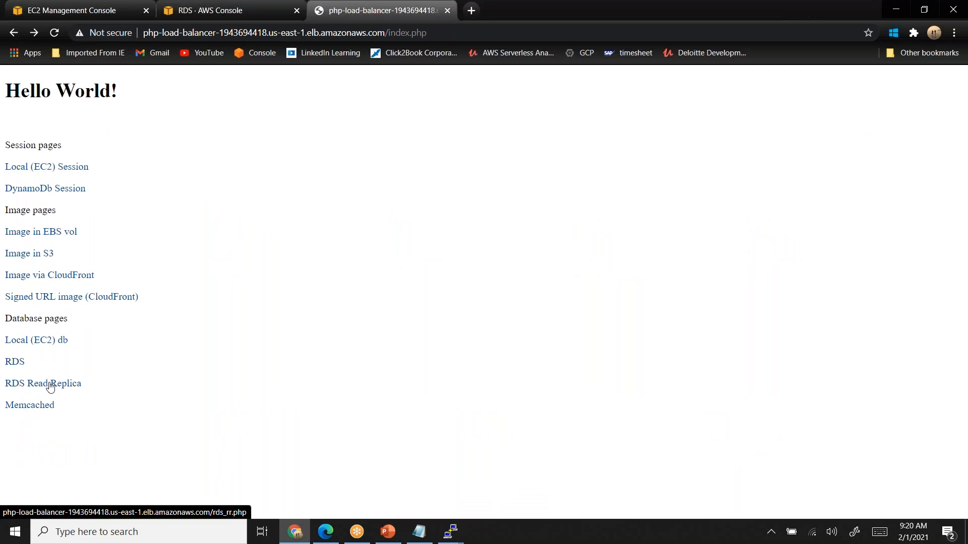
{"action": "left_click", "coordinate": [44, 386]}
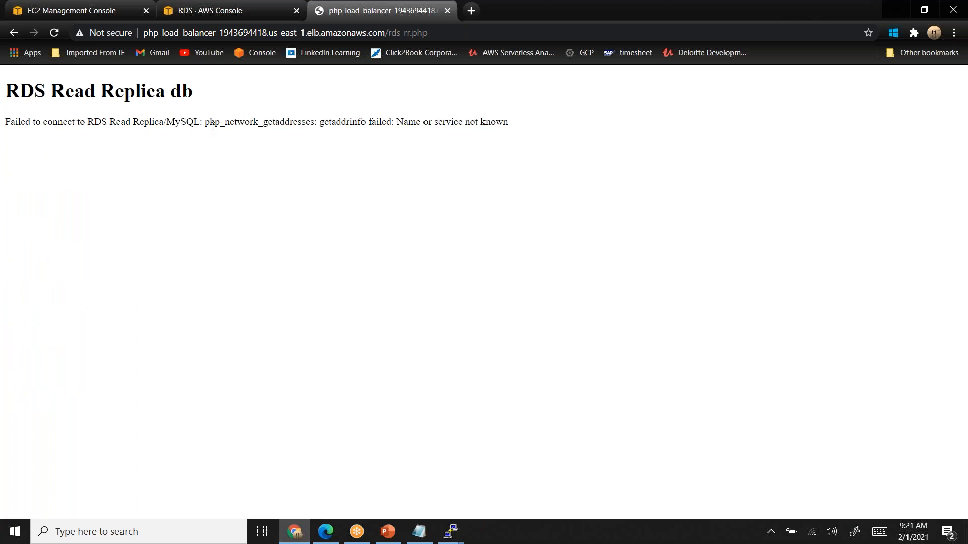
- Reload the rr-php-database details in the RDS console and check its endpoint, security and replication information
{"action": "left_click", "coordinate": [225, 13]}
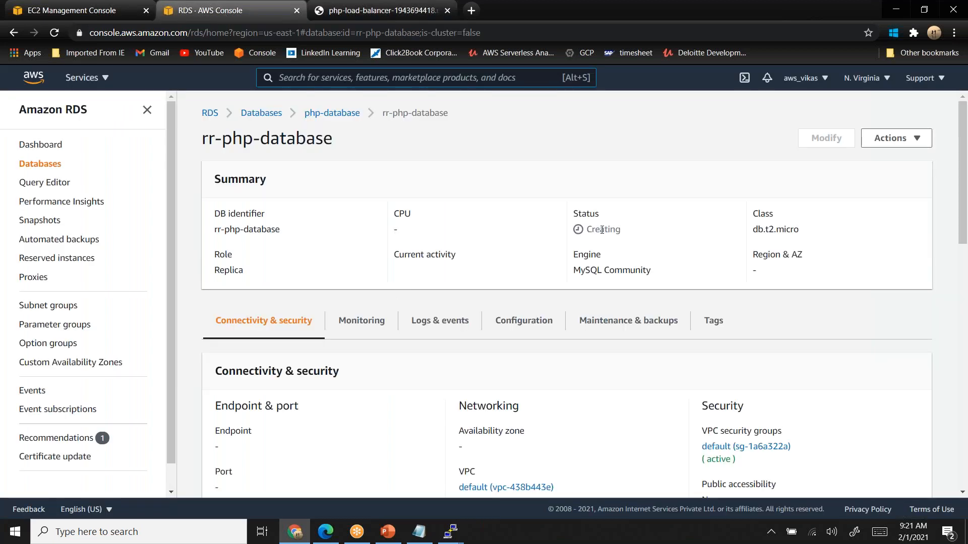
{"action": "left_click", "coordinate": [54, 32]}
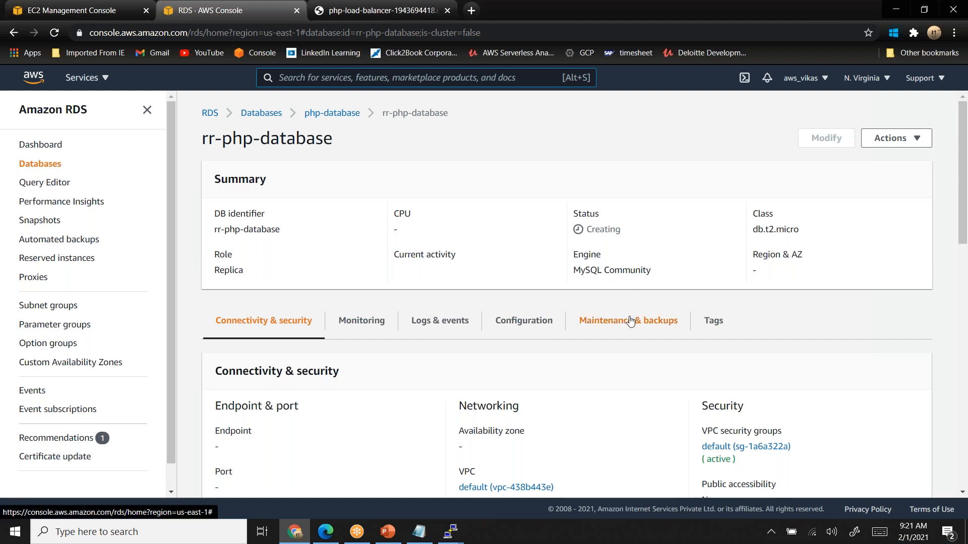
{"action": "scroll", "coordinate": [630, 321], "scroll_direction": "down", "scroll_amount": 4}
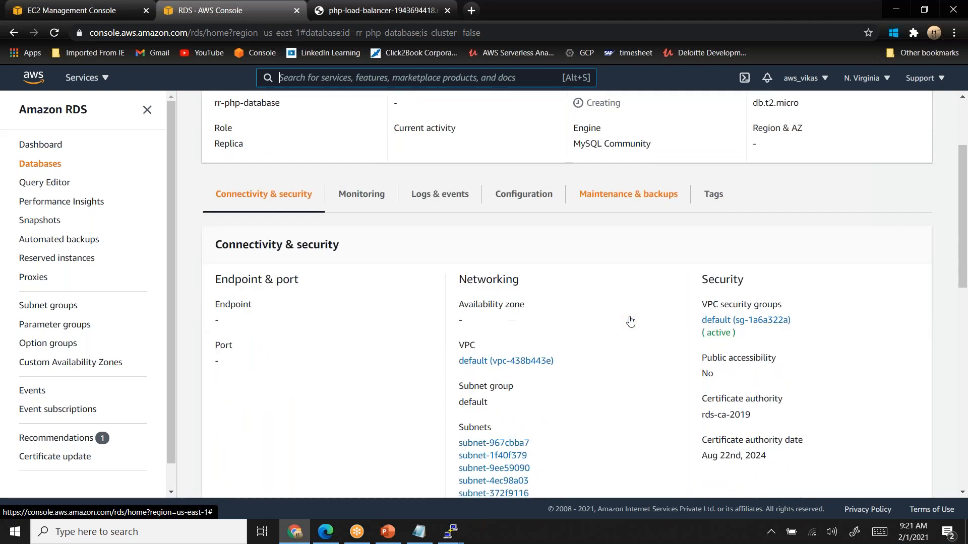
{"action": "scroll", "coordinate": [630, 321], "scroll_direction": "down", "scroll_amount": 3}
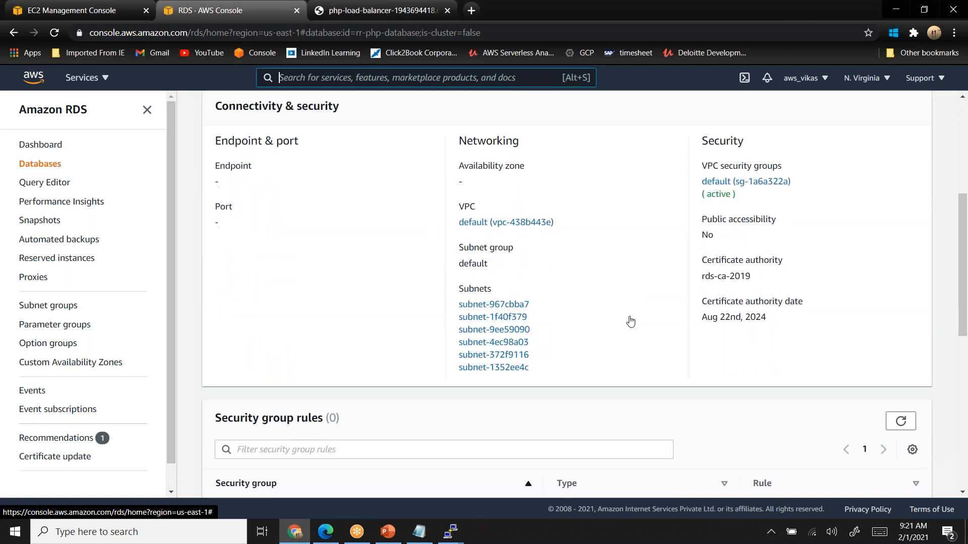
{"action": "scroll", "coordinate": [630, 321], "scroll_direction": "down", "scroll_amount": 2}
{"action": "scroll", "coordinate": [630, 321], "scroll_direction": "down", "scroll_amount": 2}
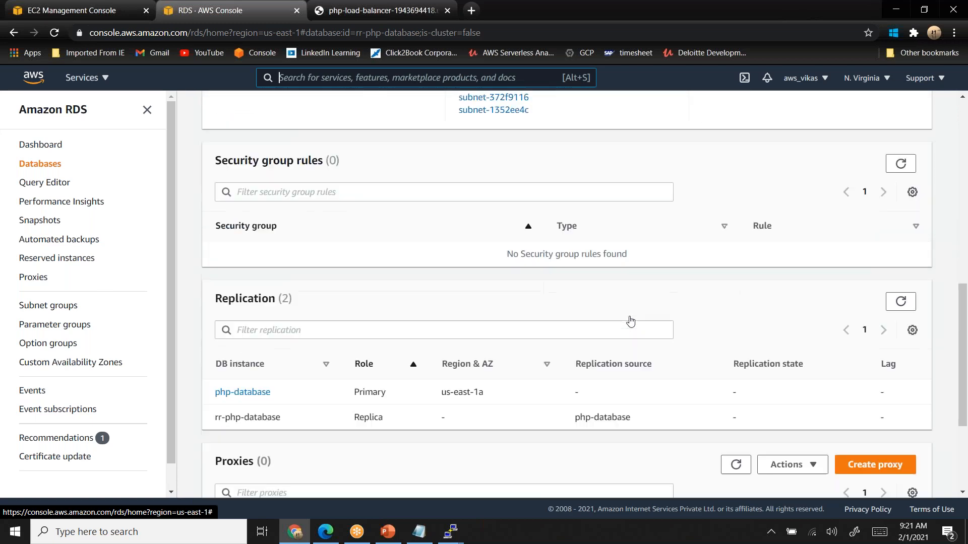
{"action": "scroll", "coordinate": [630, 321], "scroll_direction": "up", "scroll_amount": 10}
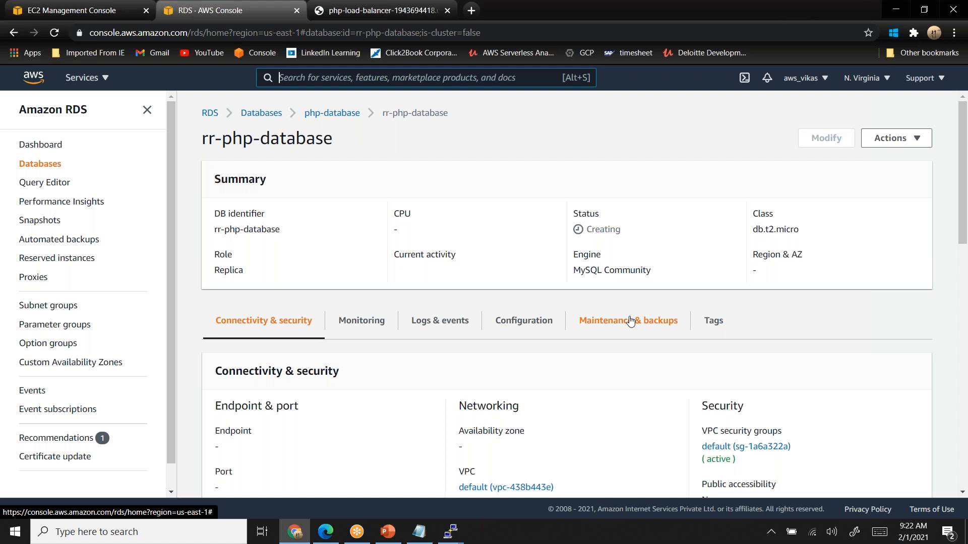
- Load the AWS Management Console in a new browser tab and open the DynamoDB service
{"action": "left_click", "coordinate": [472, 10]}
{"action": "type", "text": "co"}
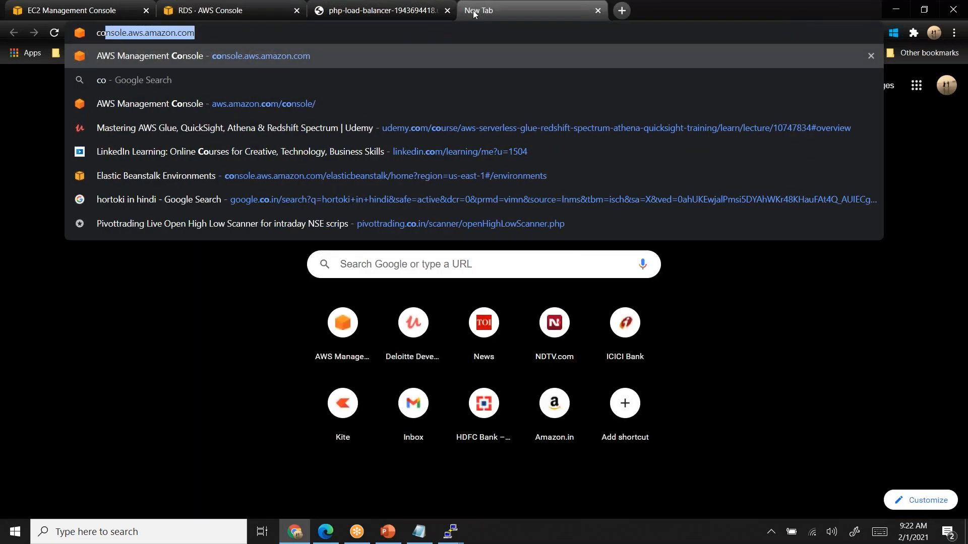
{"action": "key", "text": "Return"}
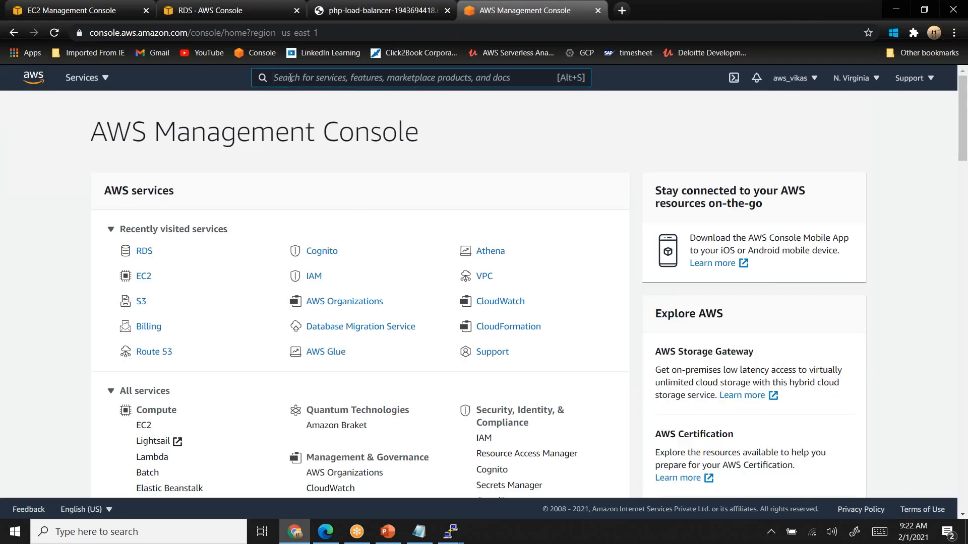
{"action": "type", "text": "dynamo"}
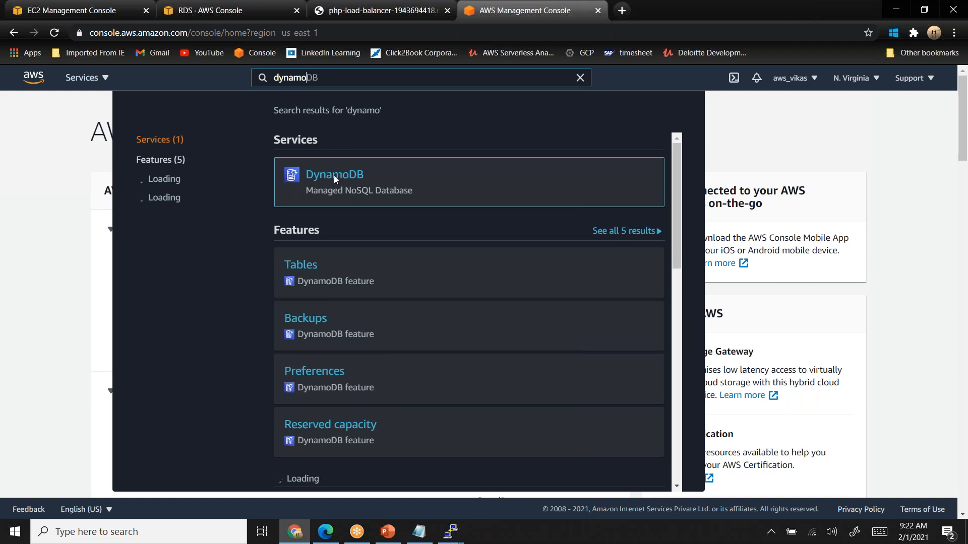
{"action": "left_click", "coordinate": [336, 180]}
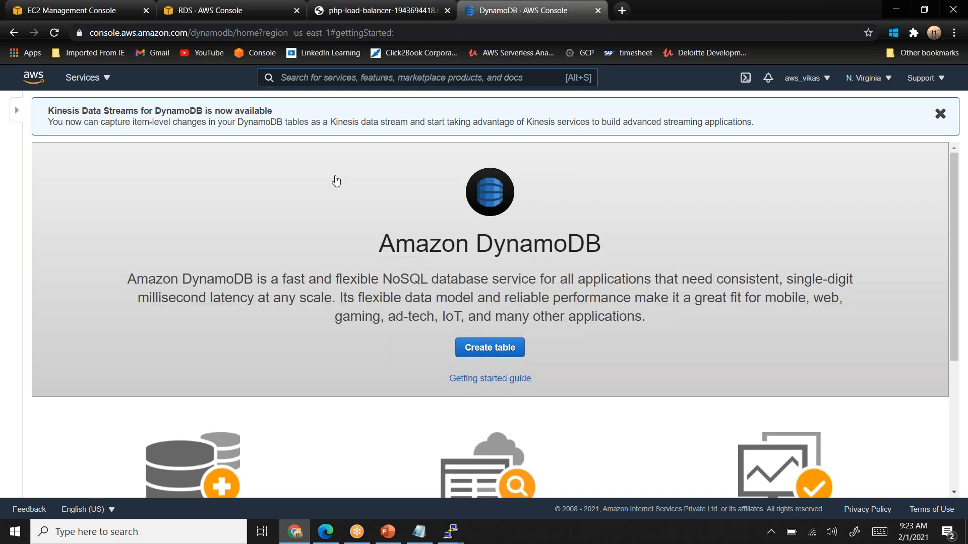
- Start a new DynamoDB table named sessions with the String partition key id
{"action": "scroll", "coordinate": [336, 181], "scroll_direction": "down", "scroll_amount": 4}
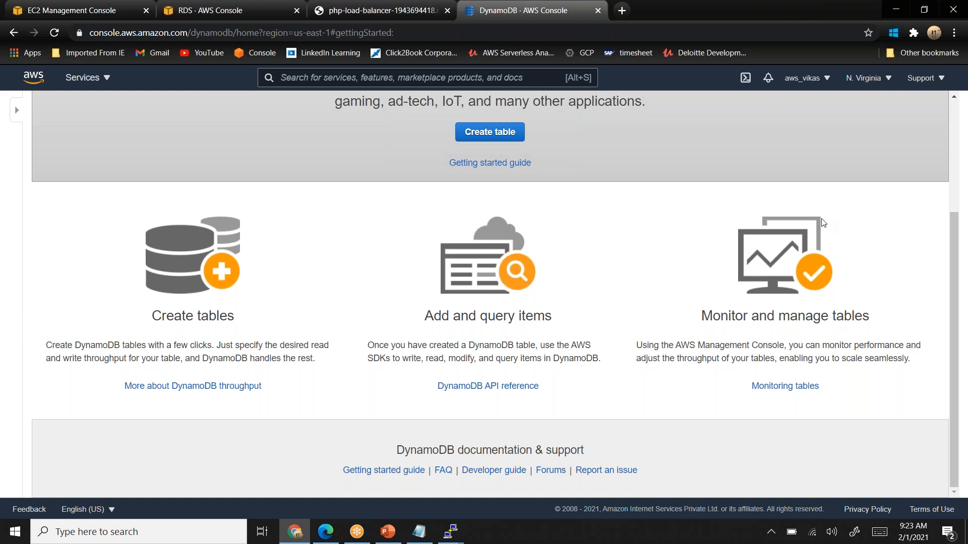
{"action": "left_click", "coordinate": [496, 132]}
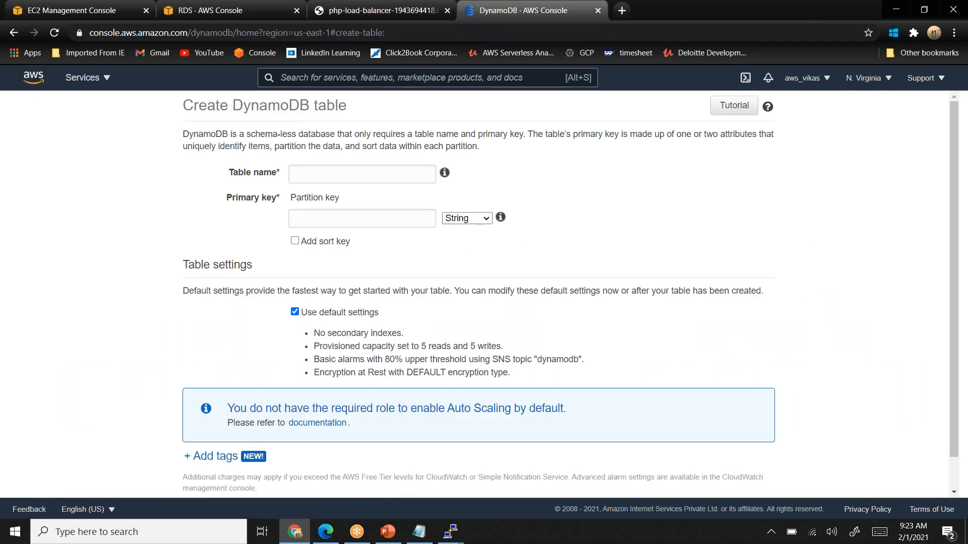
{"action": "left_click", "coordinate": [351, 176]}
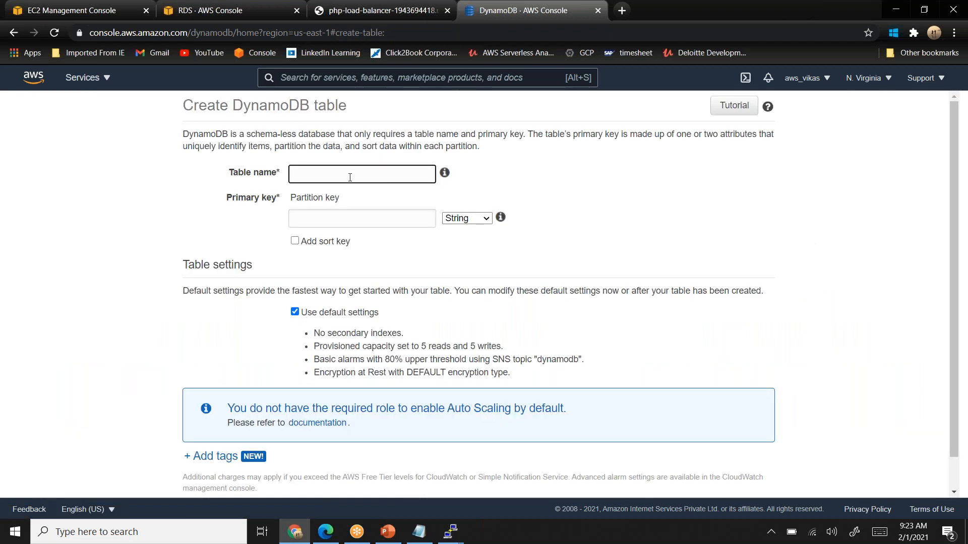
{"action": "type", "text": "sessions"}
{"action": "left_click", "coordinate": [322, 218]}
{"action": "type", "text": "id"}
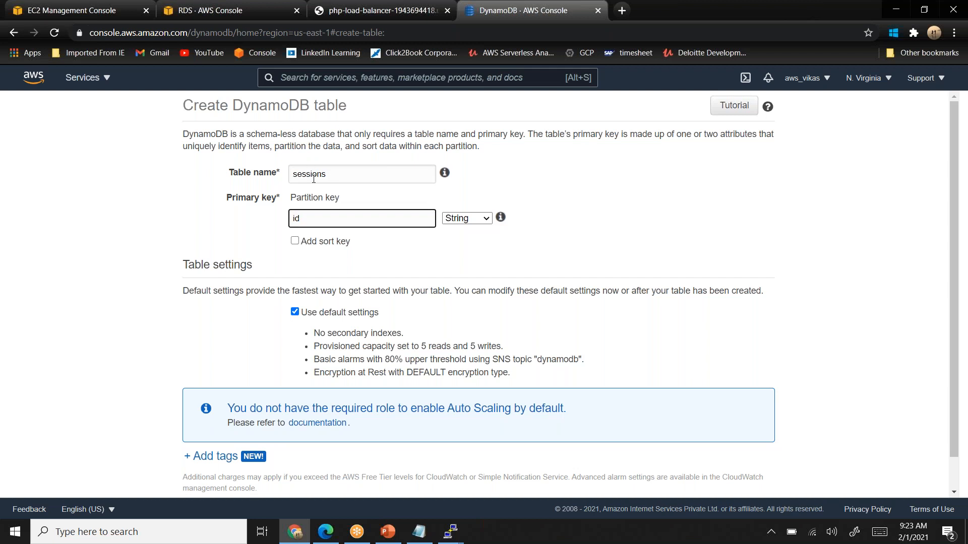
{"action": "double_click", "coordinate": [312, 175]}
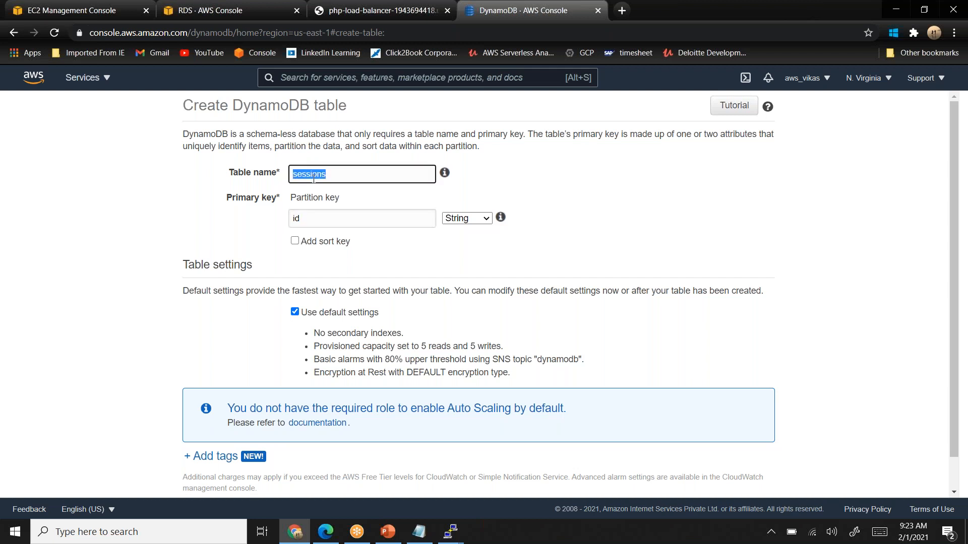
{"action": "double_click", "coordinate": [296, 217]}
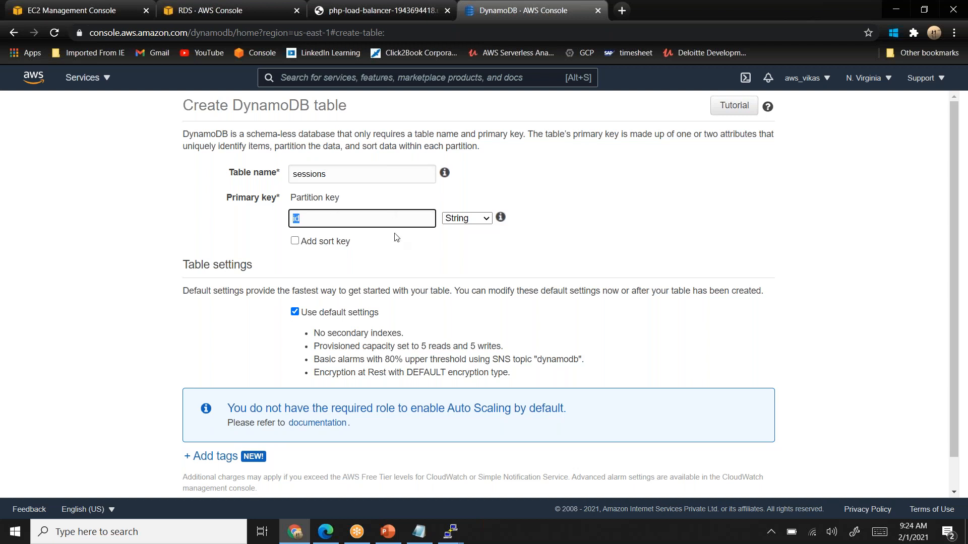
- Turn off the default table settings and compare On-demand with Provisioned capacity mode, leaving Provisioned selected
{"action": "left_click", "coordinate": [296, 312]}
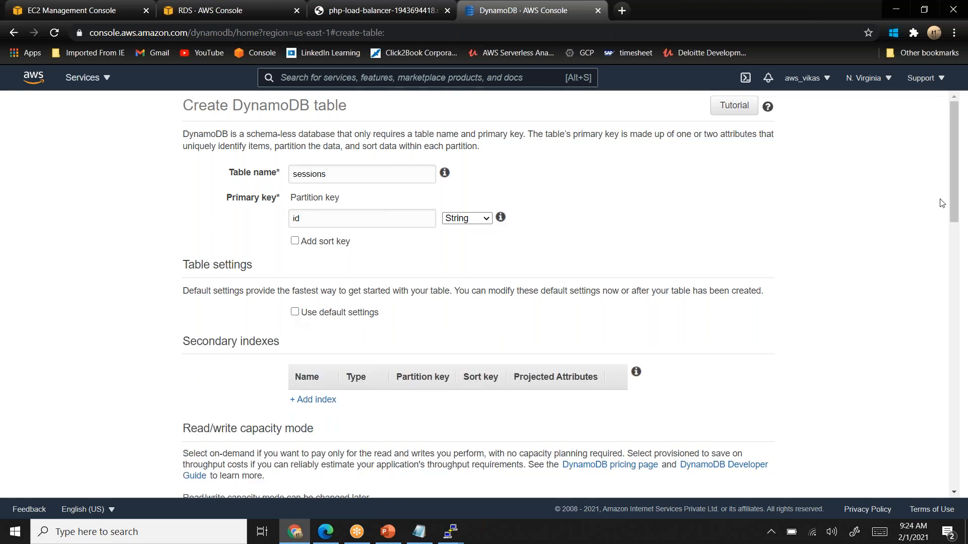
{"action": "left_click_drag", "start_coordinate": [956, 197], "coordinate": [966, 273]}
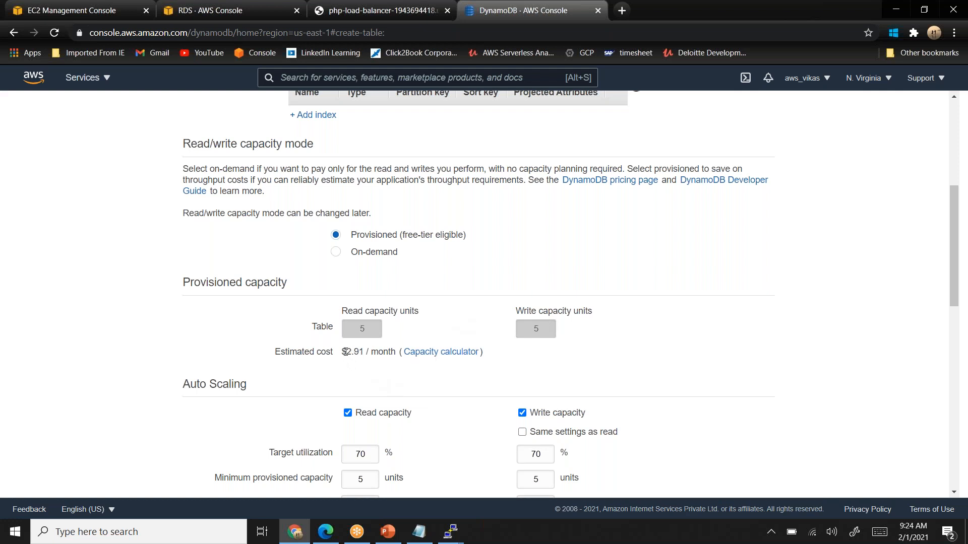
{"action": "left_click_drag", "start_coordinate": [342, 354], "coordinate": [368, 354]}
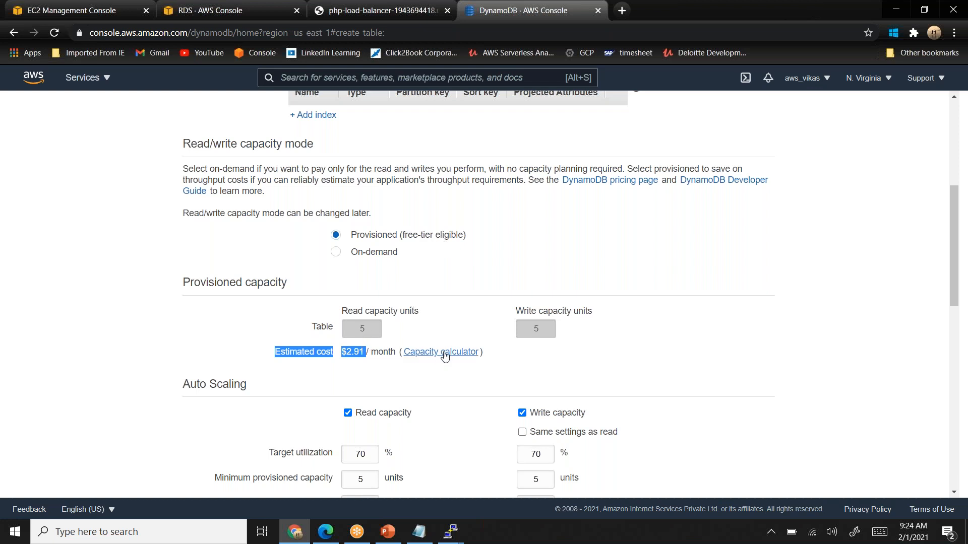
{"action": "left_click", "coordinate": [336, 253]}
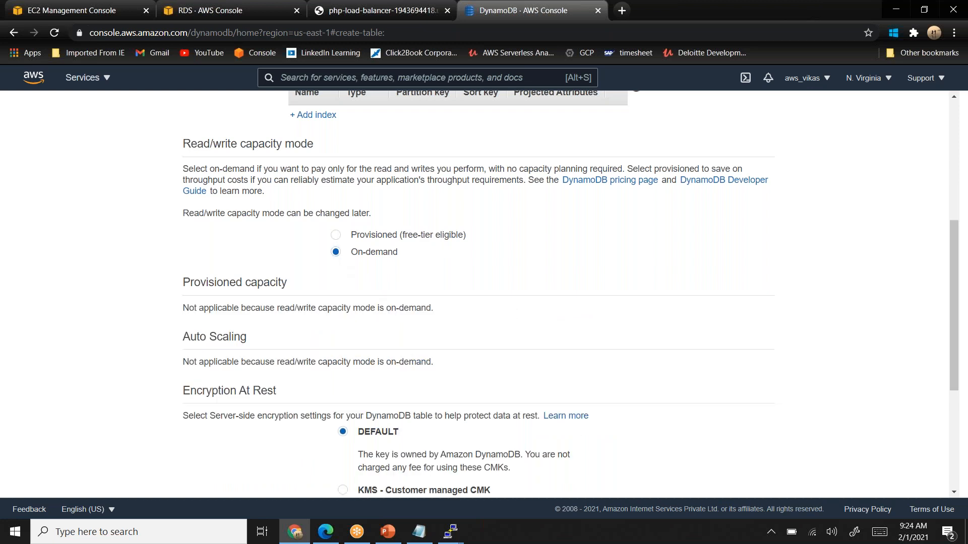
{"action": "left_click", "coordinate": [336, 235]}
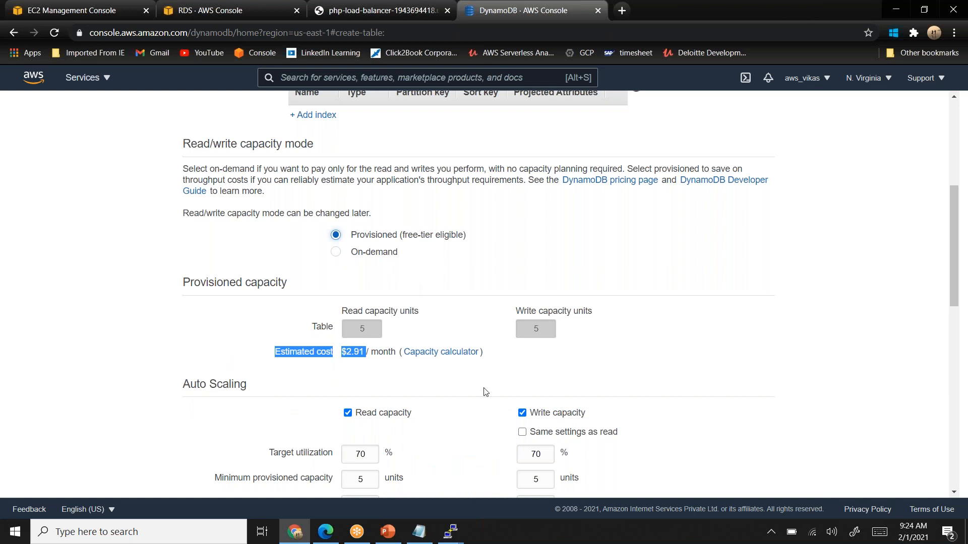
- Create the sessions table with the DEFAULT encryption at rest option
{"action": "left_click_drag", "start_coordinate": [960, 275], "coordinate": [963, 449]}
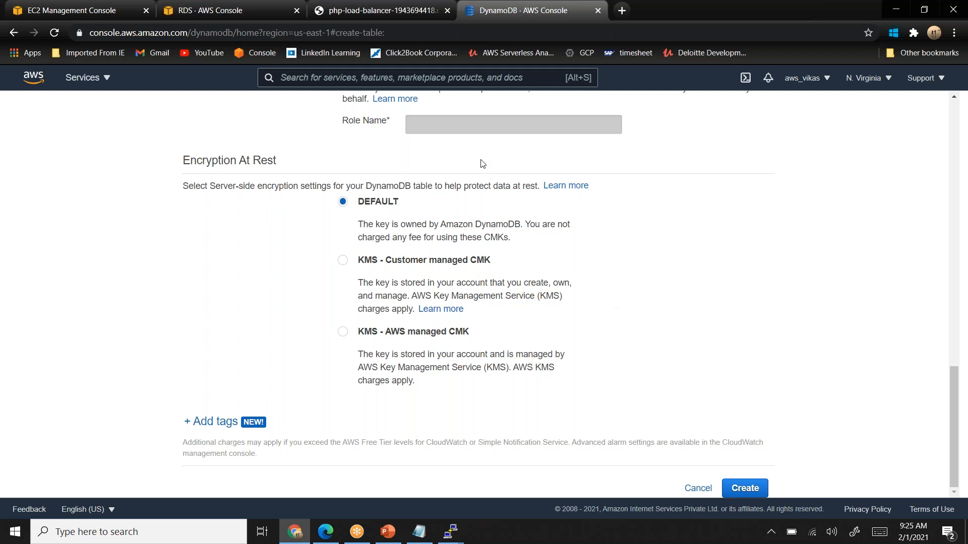
{"action": "left_click_drag", "start_coordinate": [343, 121], "coordinate": [386, 121]}
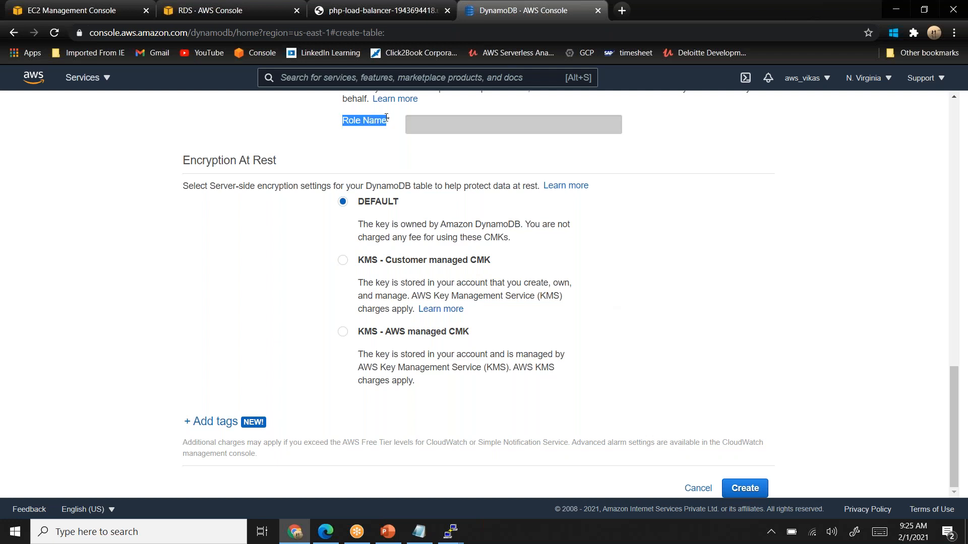
{"action": "left_click", "coordinate": [744, 488]}
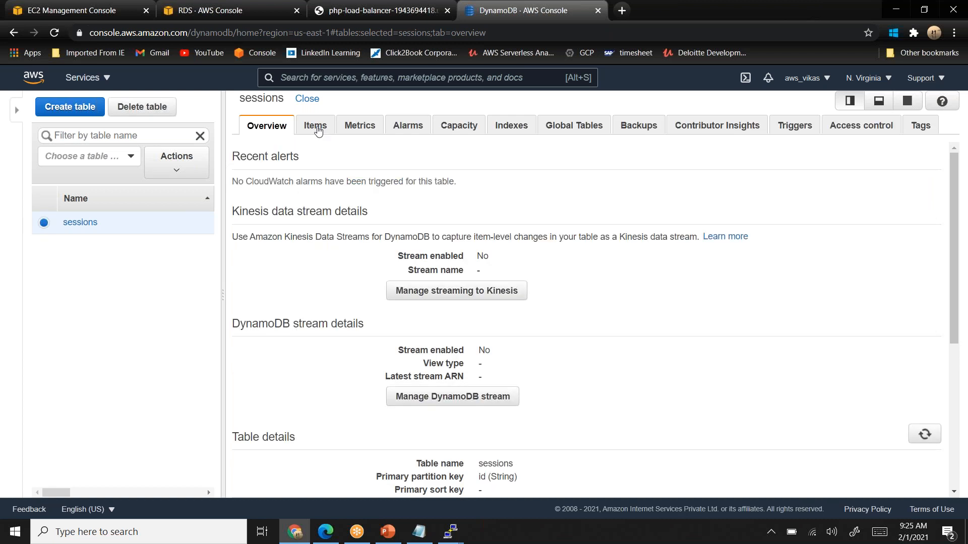
- Scan the items of the sessions table and start a new item with the id 2301
{"action": "left_click", "coordinate": [317, 127]}
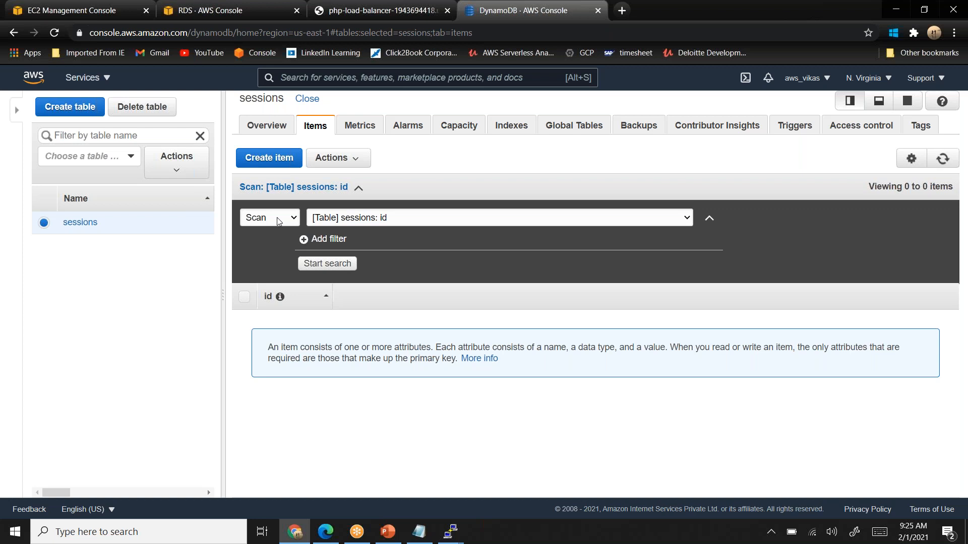
{"action": "left_click", "coordinate": [339, 267]}
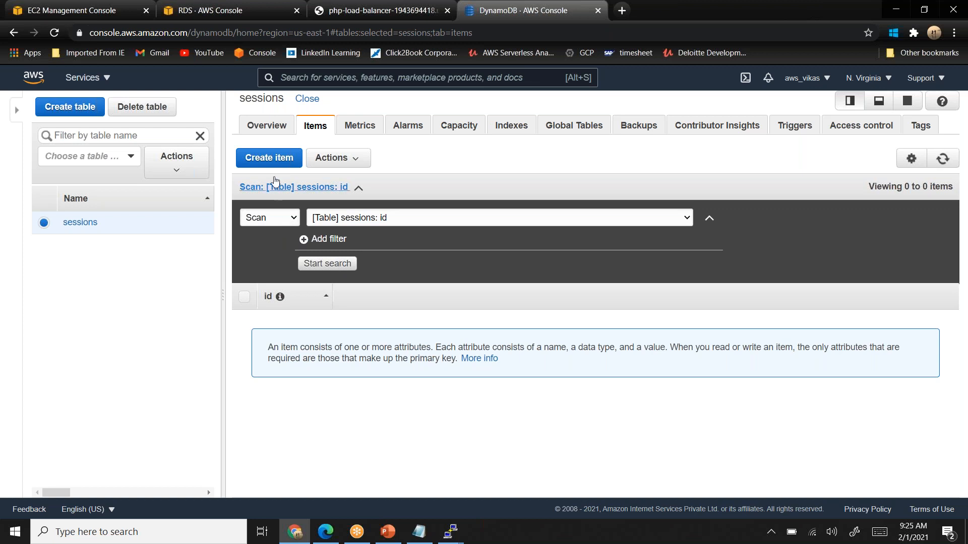
{"action": "left_click", "coordinate": [273, 160]}
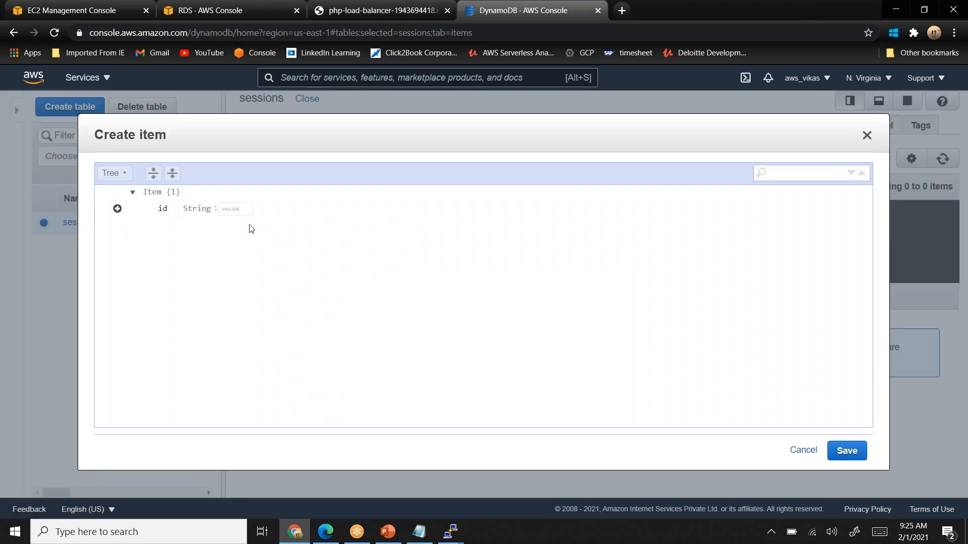
{"action": "left_click", "coordinate": [117, 209]}
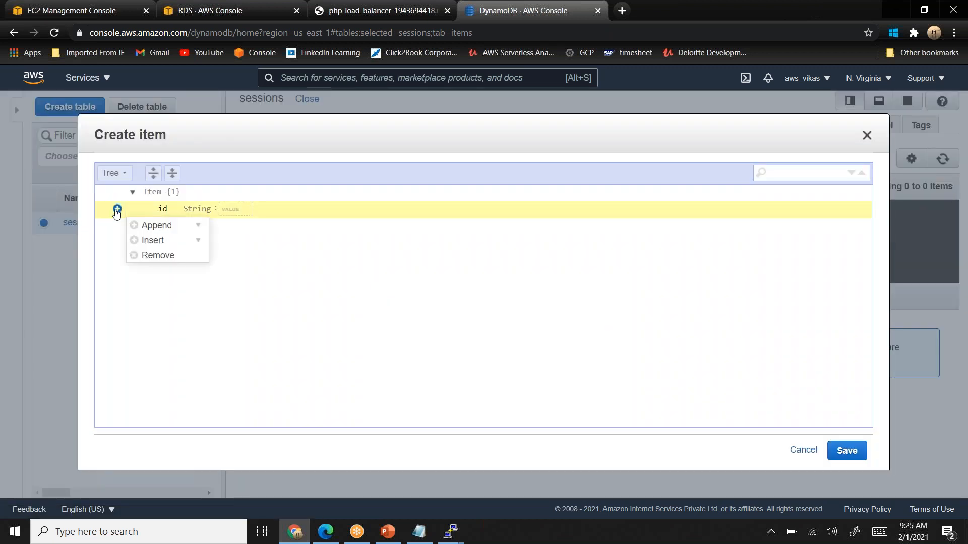
{"action": "left_click", "coordinate": [157, 242]}
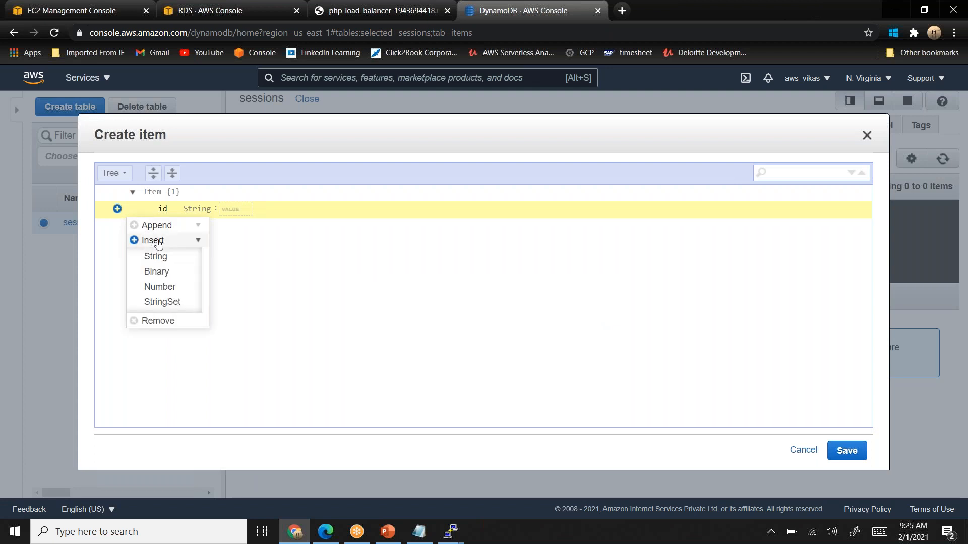
{"action": "left_click", "coordinate": [274, 251]}
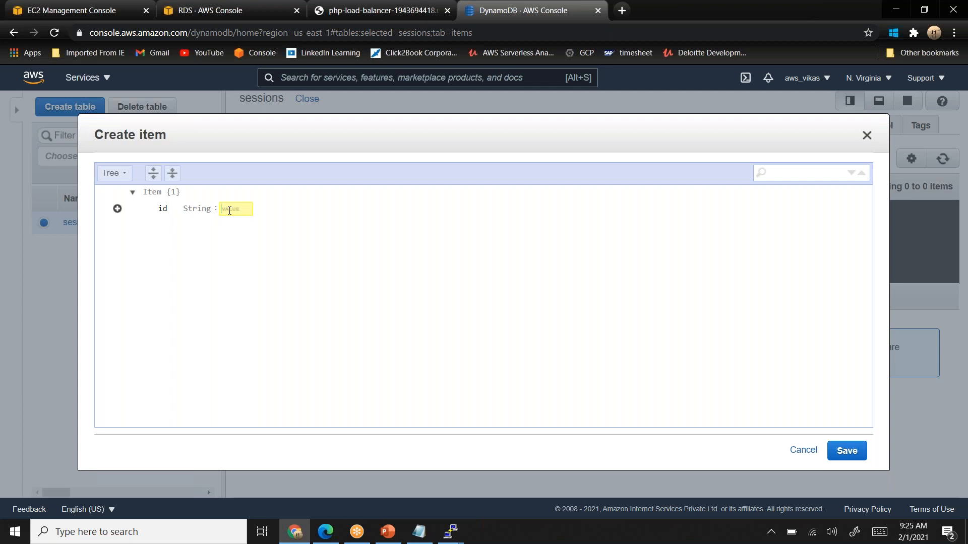
{"action": "type", "text": "2301"}
- Insert a Number attribute named quantity with the value 20 into the new item
{"action": "left_click", "coordinate": [117, 209]}
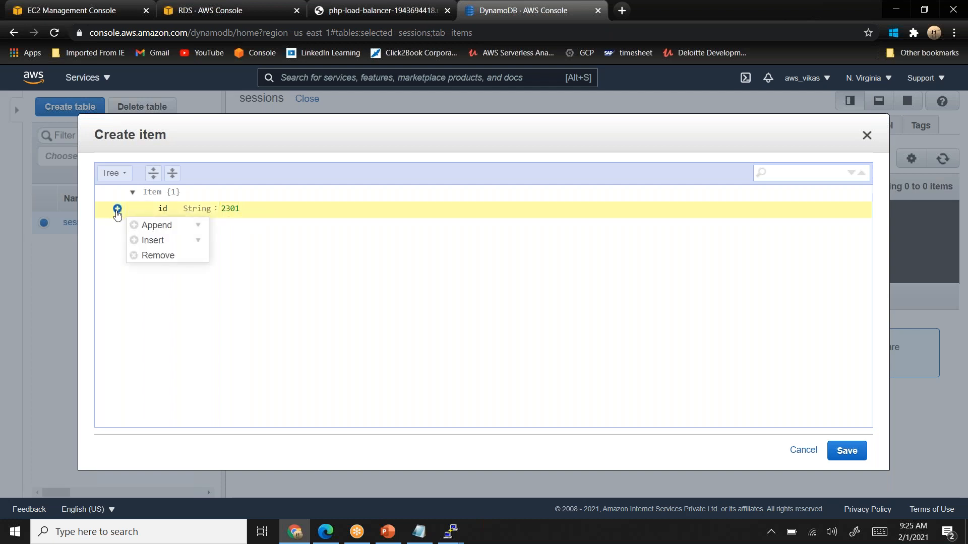
{"action": "left_click", "coordinate": [160, 240]}
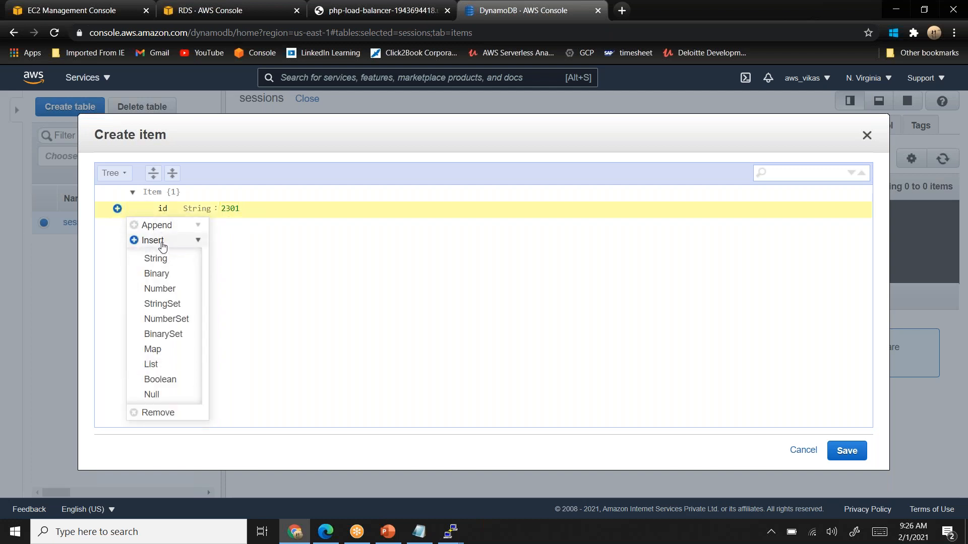
{"action": "left_click", "coordinate": [160, 288]}
{"action": "type", "text": "quantity"}
{"action": "left_click", "coordinate": [257, 207]}
{"action": "type", "text": "20"}
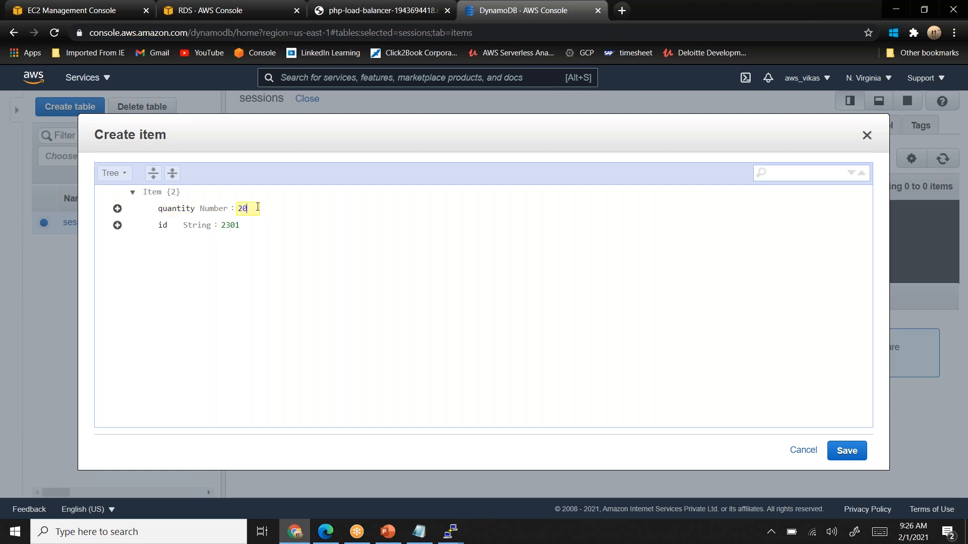
- Insert a String attribute named Name with the value salt and save the item
{"action": "left_click", "coordinate": [121, 231]}
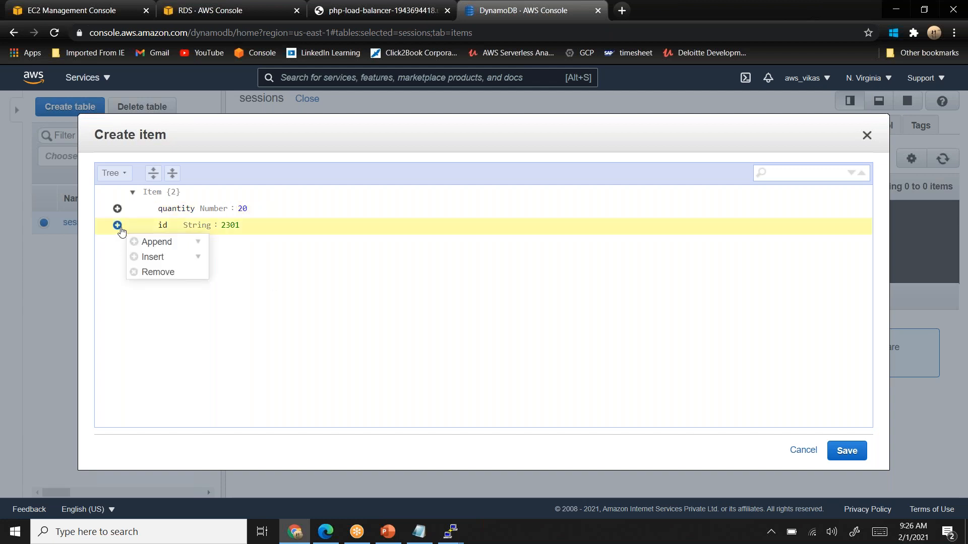
{"action": "left_click", "coordinate": [168, 261]}
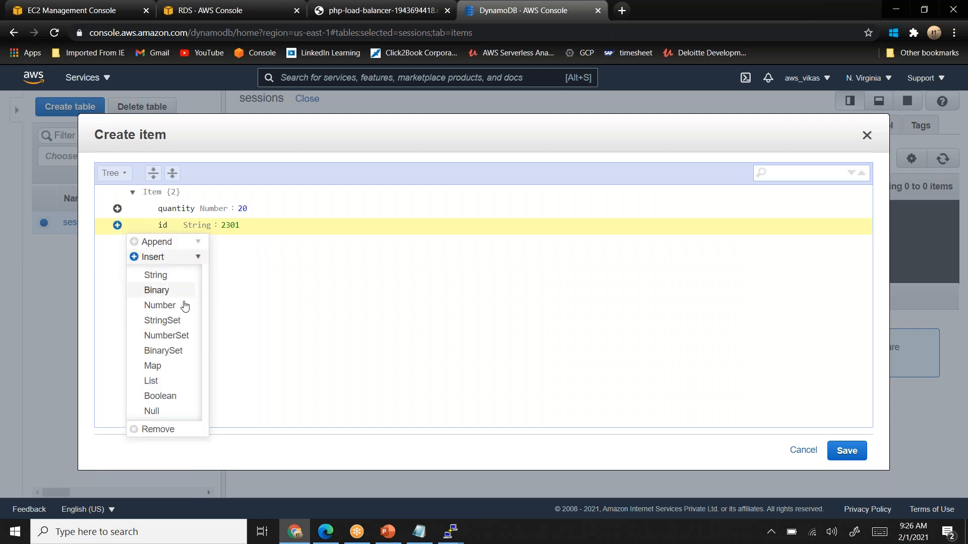
{"action": "left_click", "coordinate": [166, 273]}
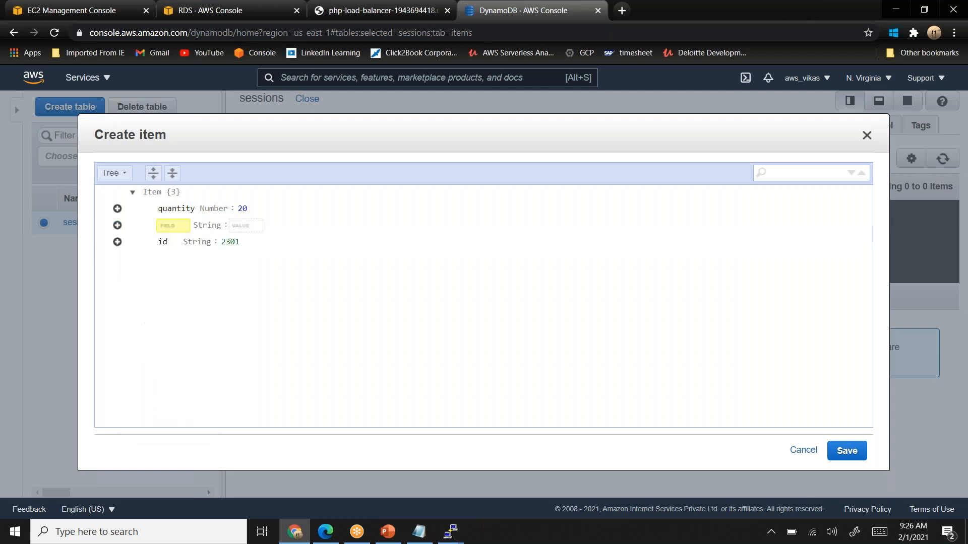
{"action": "type", "text": "Name"}
{"action": "key", "text": "Tab"}
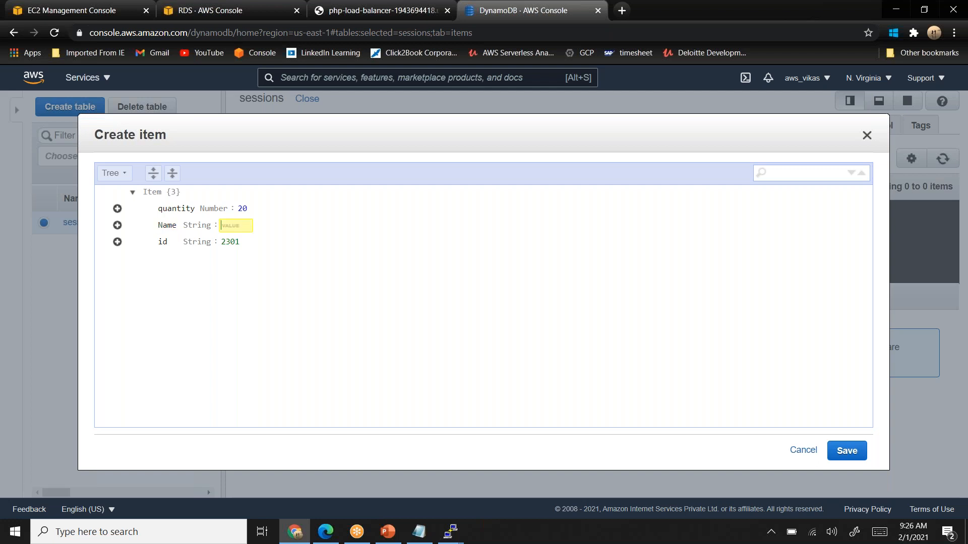
{"action": "type", "text": "salt"}
{"action": "left_click", "coordinate": [339, 322]}
{"action": "left_click", "coordinate": [843, 448]}
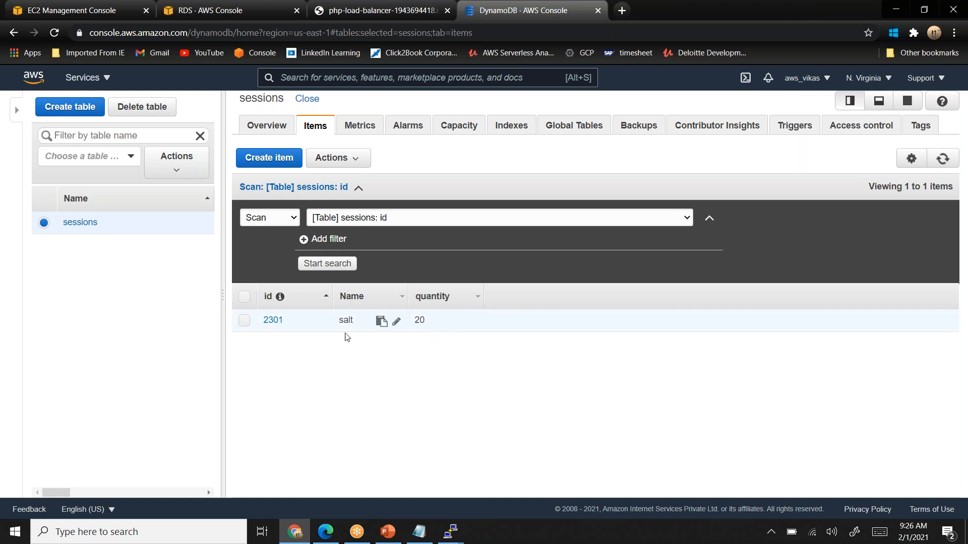
- Start another sessions item with the id 01 and insert a String attribute named facebook_id
{"action": "left_click", "coordinate": [270, 163]}
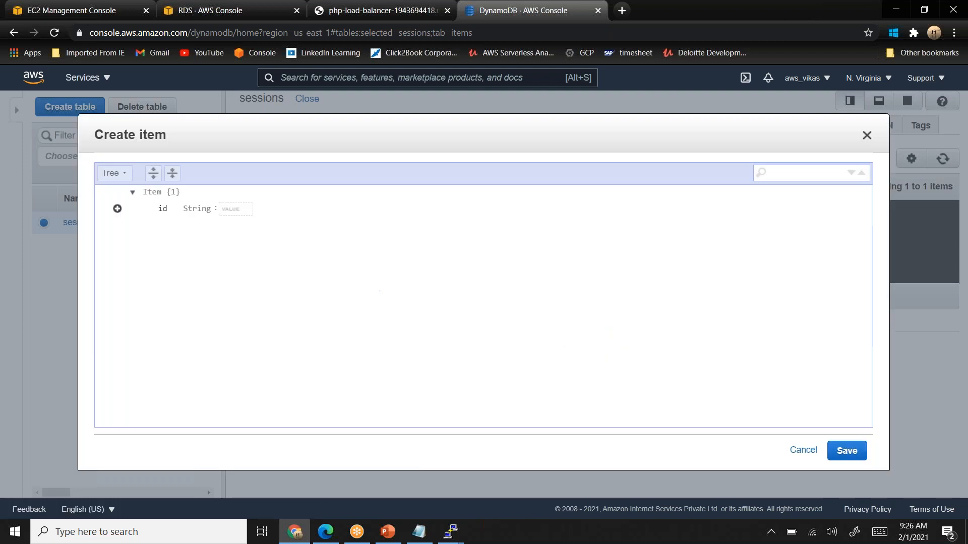
{"action": "type", "text": "01"}
{"action": "left_click", "coordinate": [117, 210]}
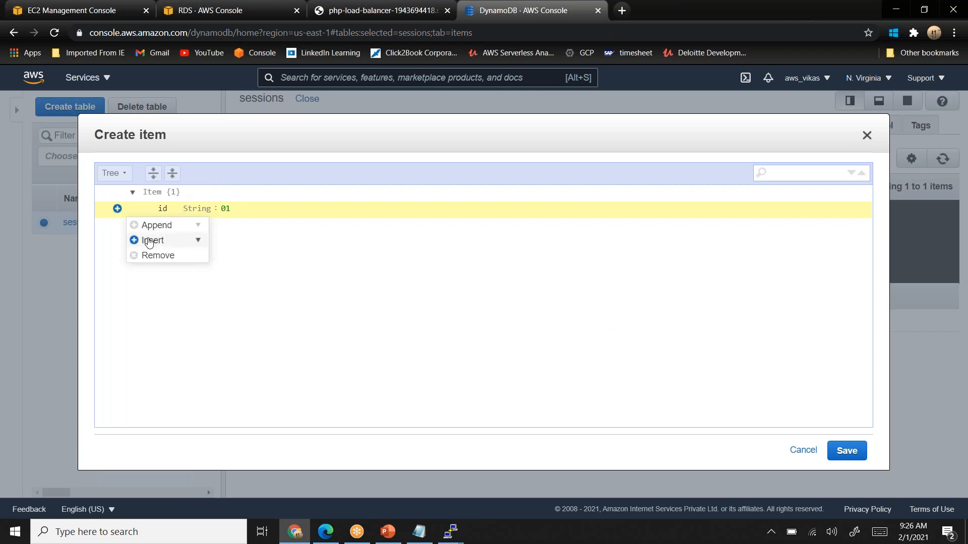
{"action": "mouse_move", "coordinate": [154, 241]}
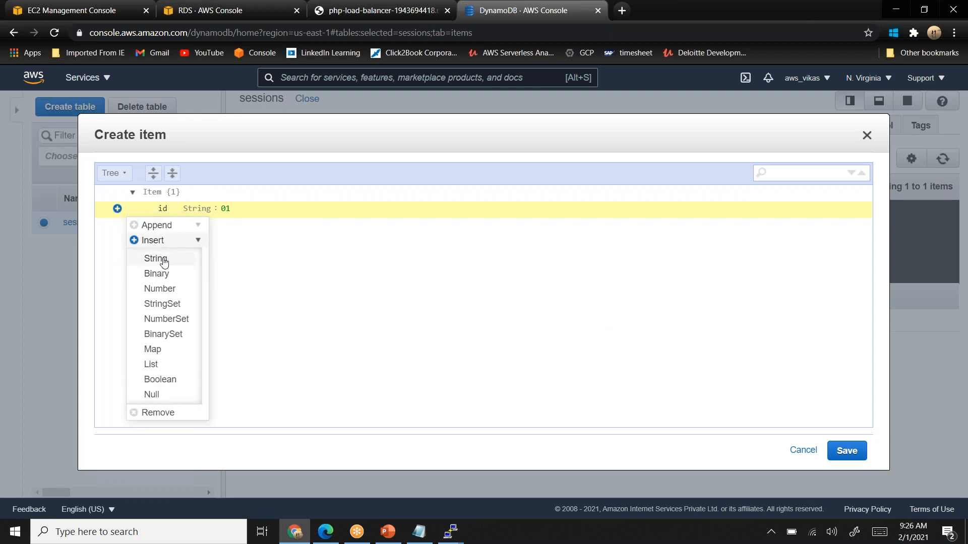
{"action": "left_click", "coordinate": [157, 259]}
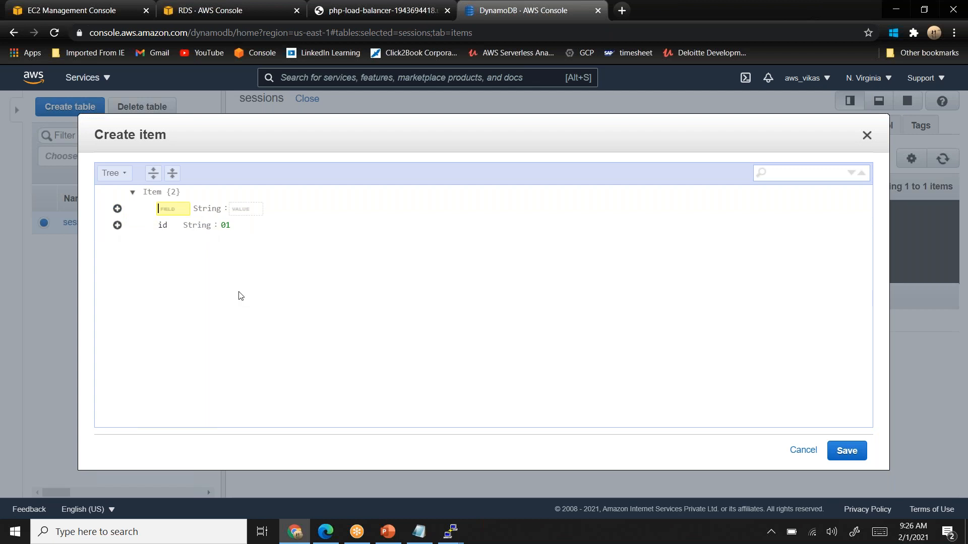
{"action": "type", "text": "FACE"}
{"action": "key", "text": "BackSpace"}
{"action": "key", "text": "BackSpace"}
{"action": "type", "text": "facebook_id"}
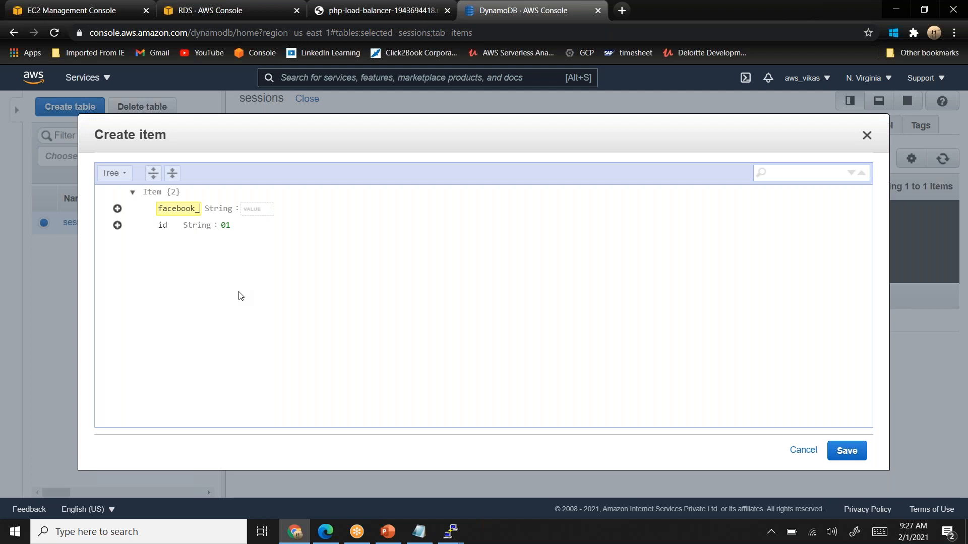
- Enter an e-mail address as the facebook_id value and save the item
{"action": "left_click", "coordinate": [264, 208]}
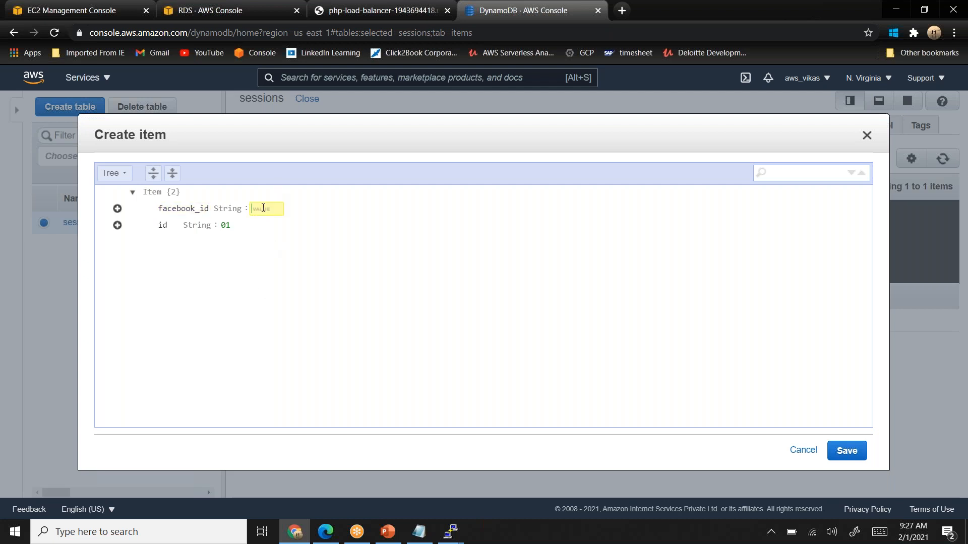
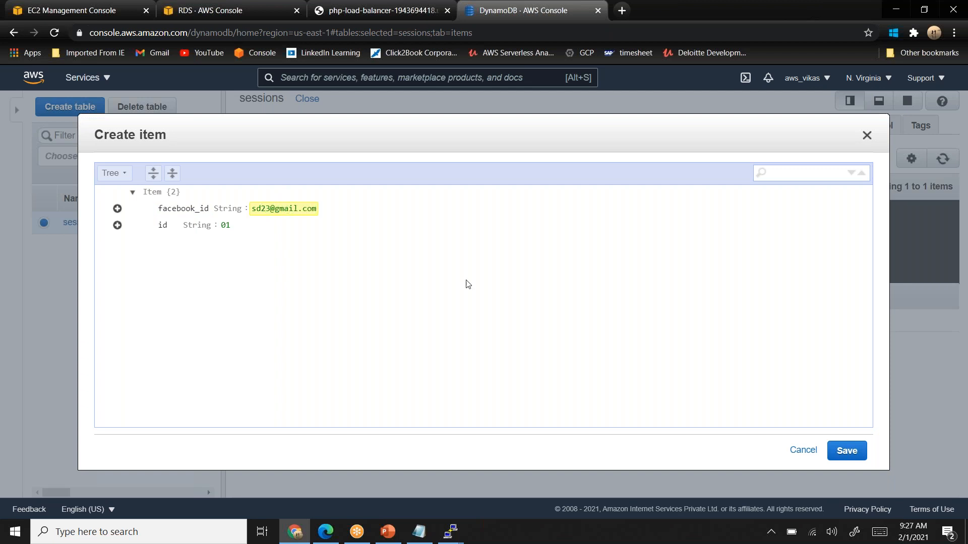
{"action": "left_click", "coordinate": [848, 453]}
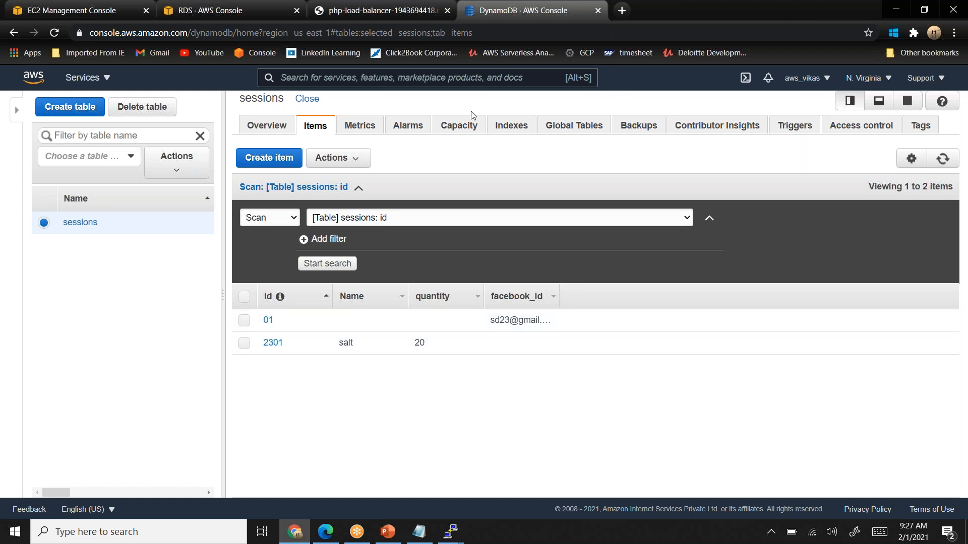
- Create and save a third sessions item containing only the id 2300
{"action": "left_click", "coordinate": [273, 159]}
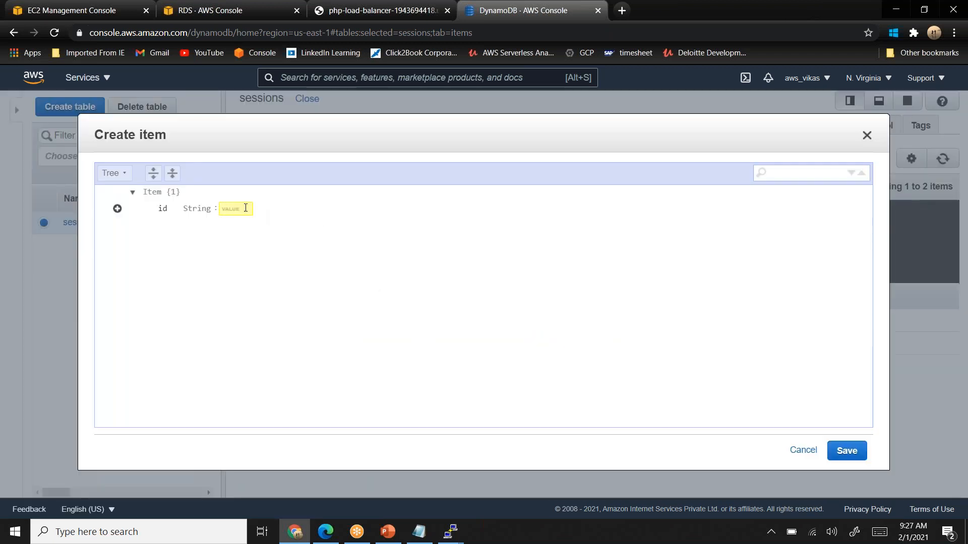
{"action": "type", "text": "2300"}
{"action": "left_click", "coordinate": [851, 458]}
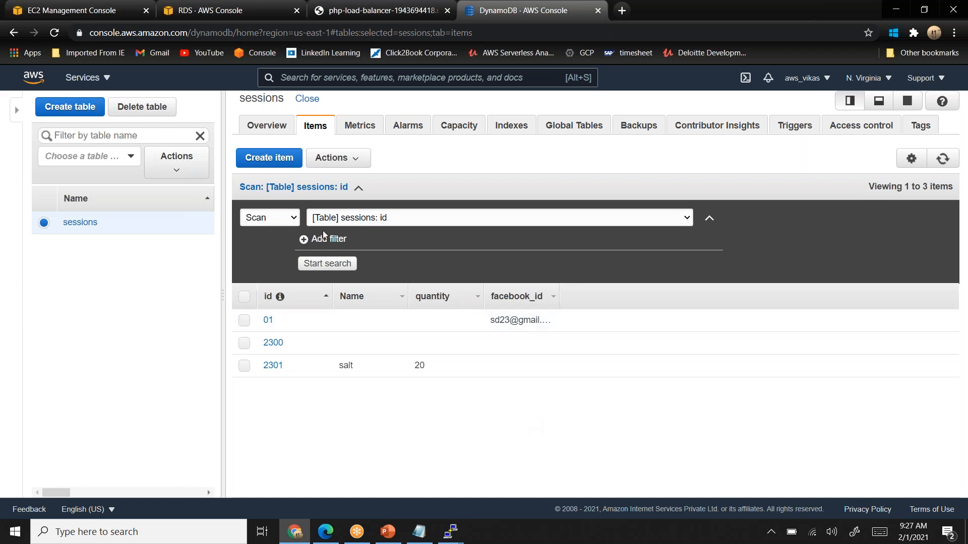
- Switch from Scan to Query and try to search with a String filter of id = 01, leaving the partition key empty
{"action": "left_click", "coordinate": [286, 221]}
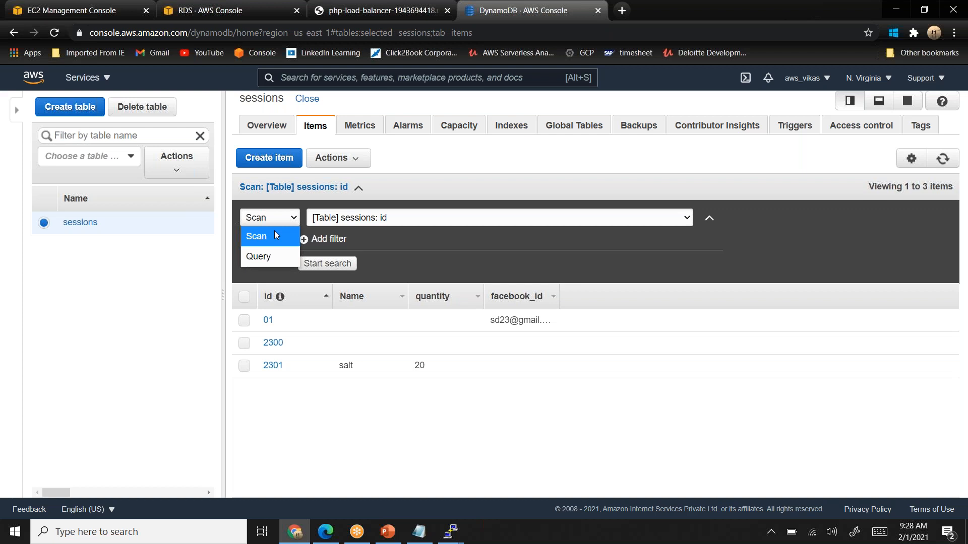
{"action": "left_click", "coordinate": [261, 259]}
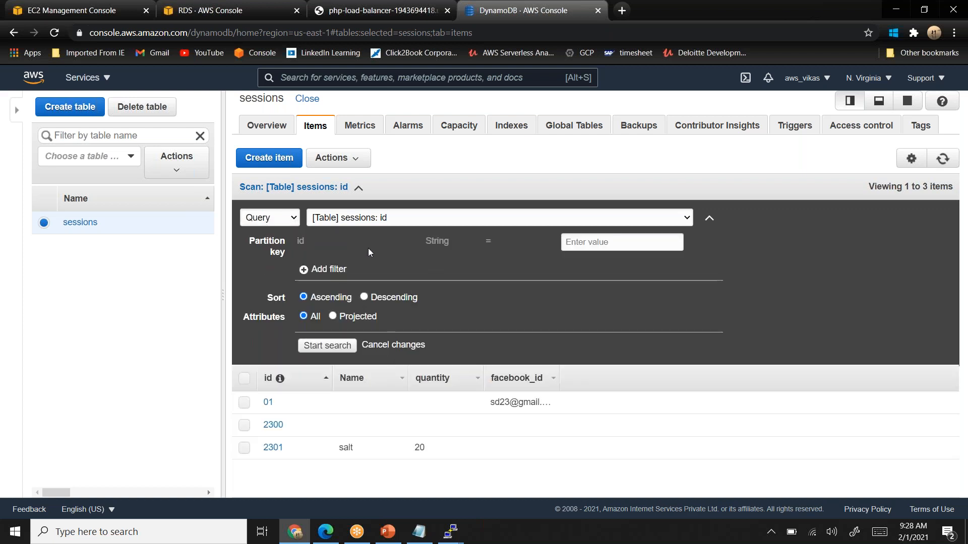
{"action": "left_click", "coordinate": [316, 270]}
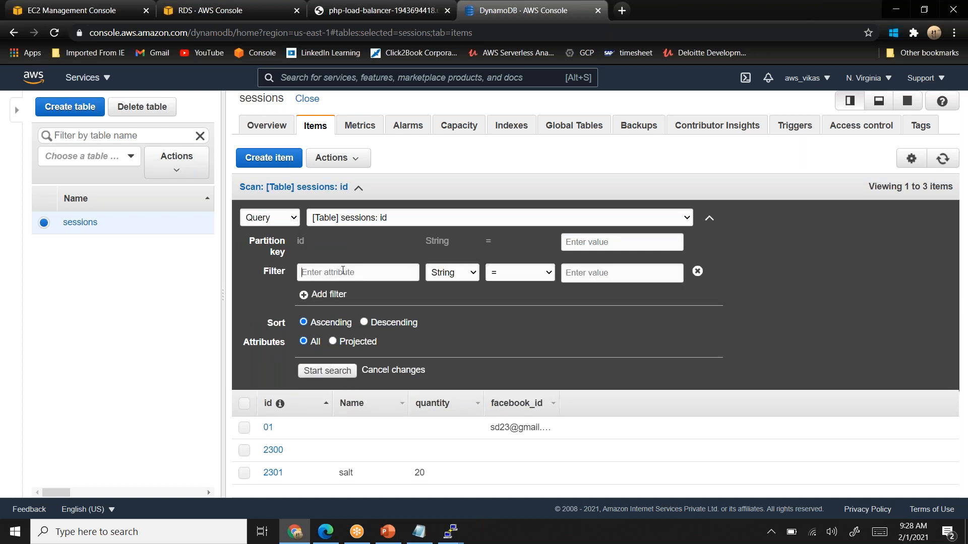
{"action": "type", "text": "id"}
{"action": "type", "text": "01"}
{"action": "left_click", "coordinate": [324, 372]}
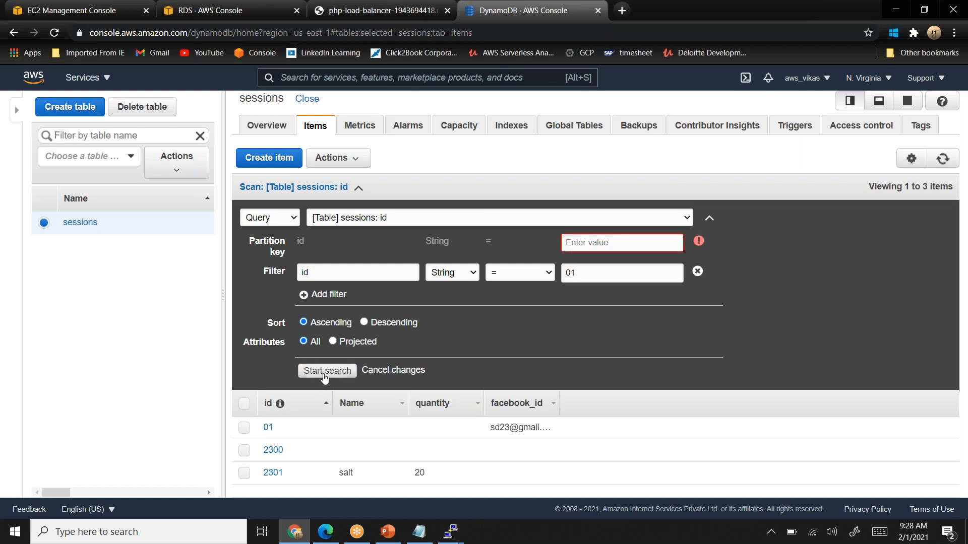
- Remove the id filter and query the sessions table with the partition key value 01
{"action": "left_click", "coordinate": [593, 243]}
{"action": "left_click", "coordinate": [697, 271]}
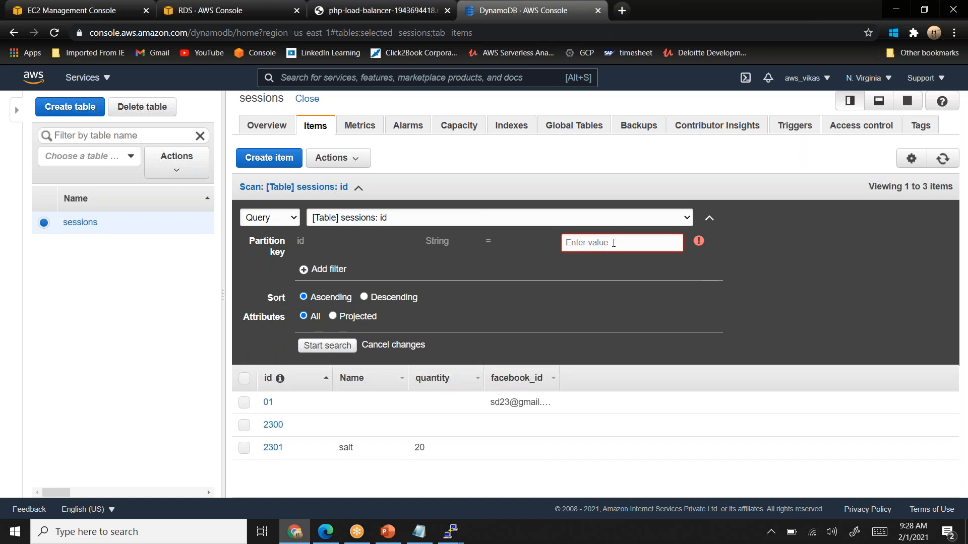
{"action": "type", "text": "01"}
{"action": "left_click", "coordinate": [343, 346]}
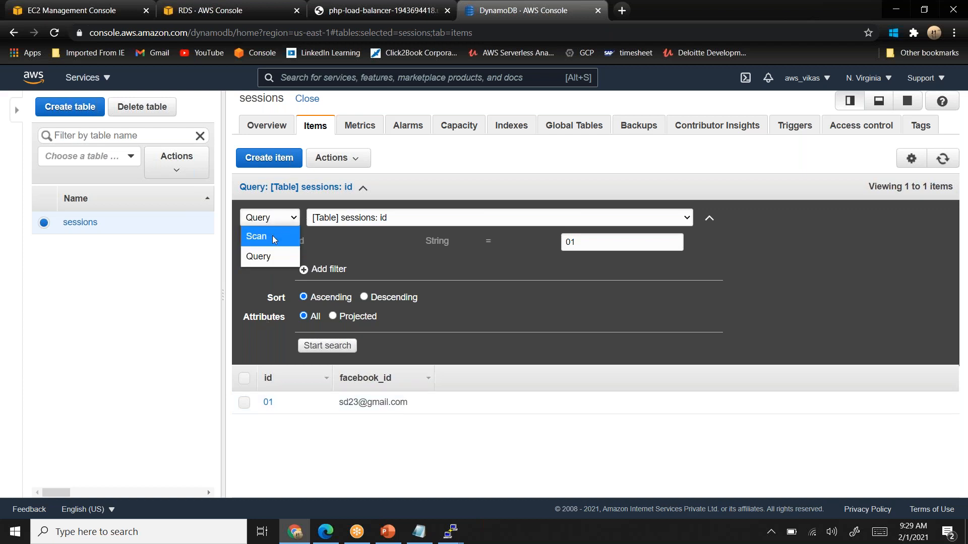
- Switch the search back to Scan and run it on the whole sessions table without filters
{"action": "left_click", "coordinate": [257, 237]}
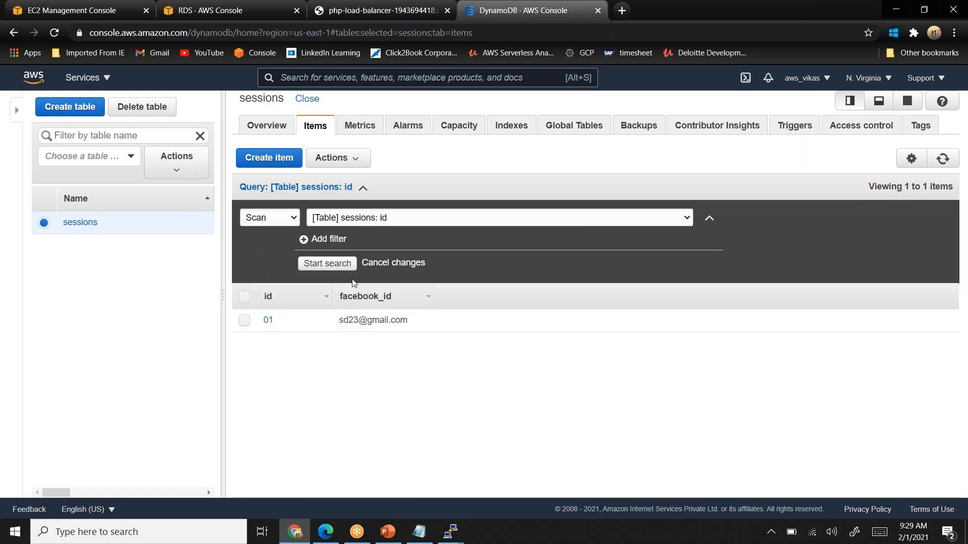
{"action": "left_click", "coordinate": [327, 263]}
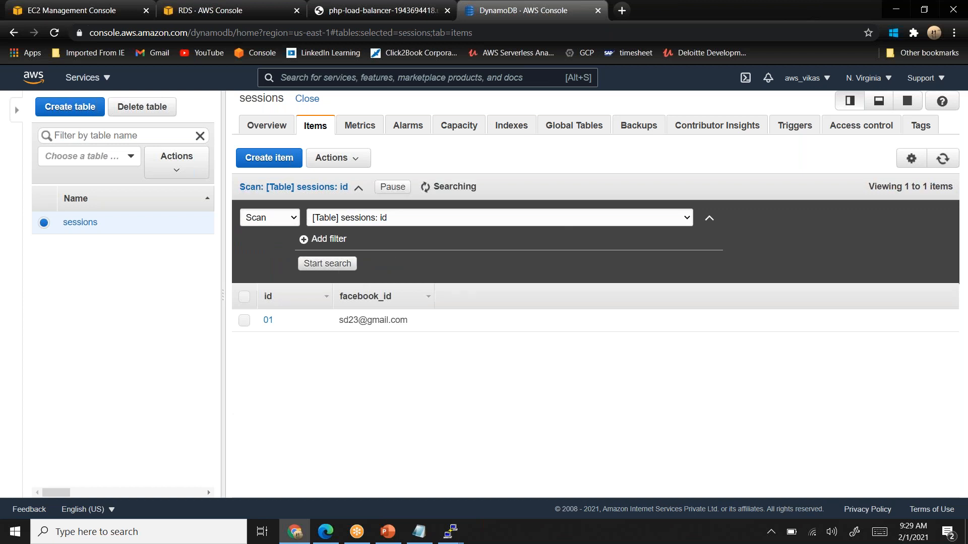
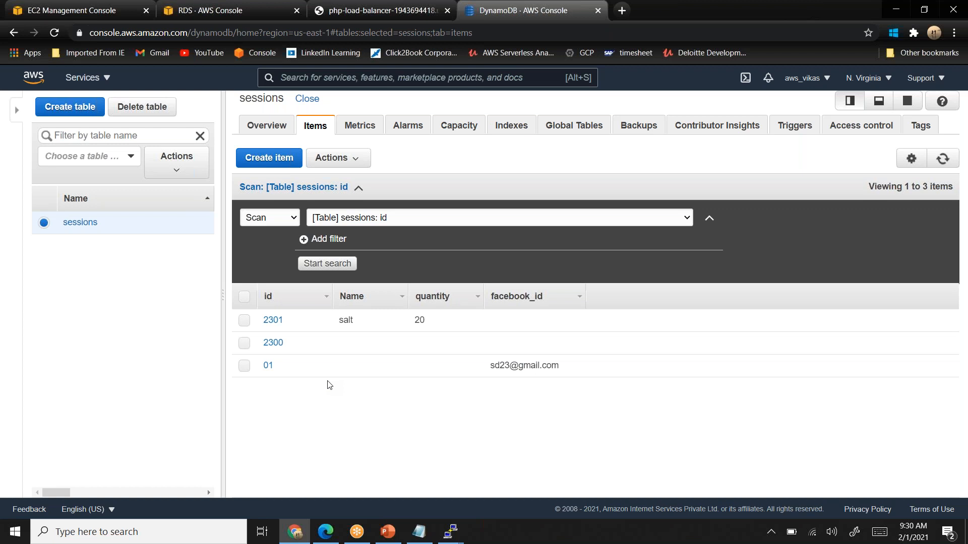
- Select all the items listed in the sessions table
{"action": "left_click", "coordinate": [268, 217]}
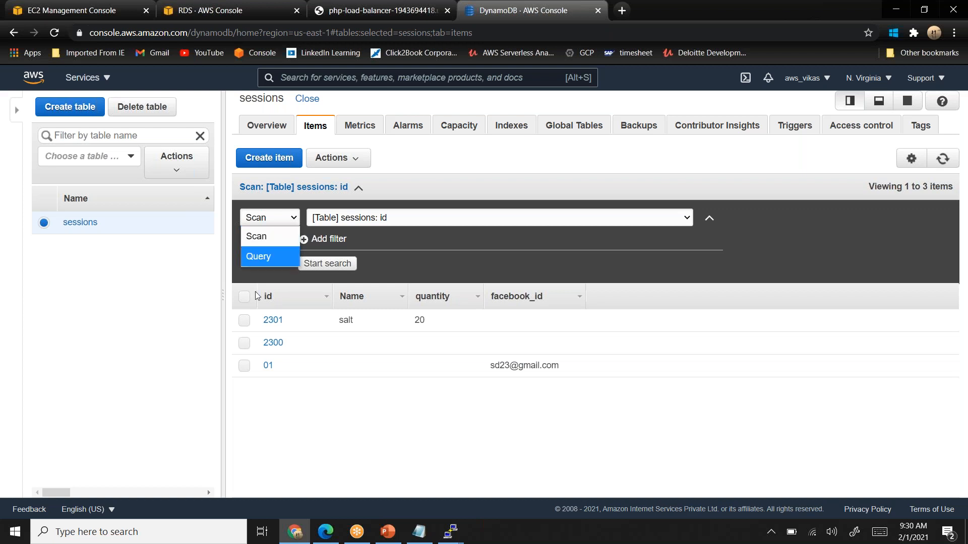
{"action": "left_click", "coordinate": [244, 299]}
{"action": "left_click", "coordinate": [244, 299]}
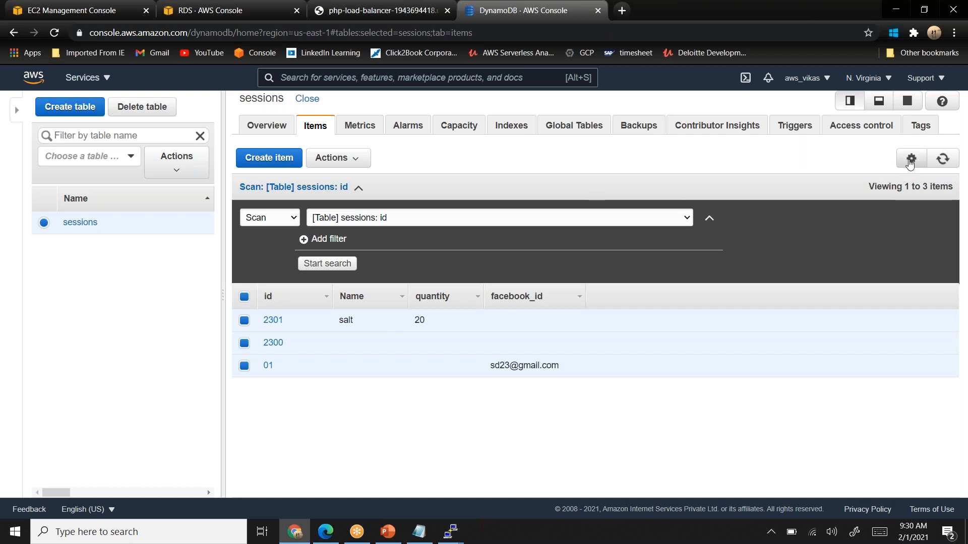
{"action": "left_click", "coordinate": [910, 160]}
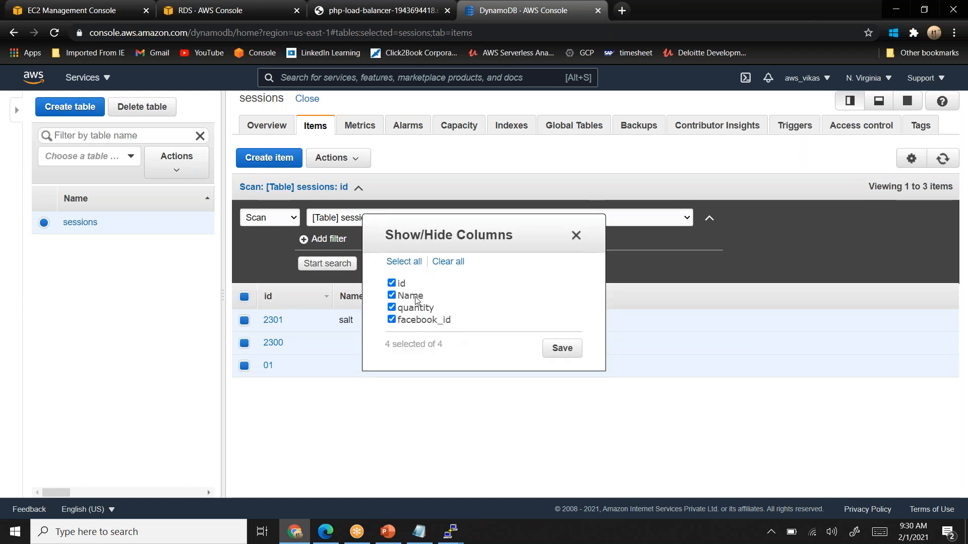
{"action": "left_click", "coordinate": [451, 263]}
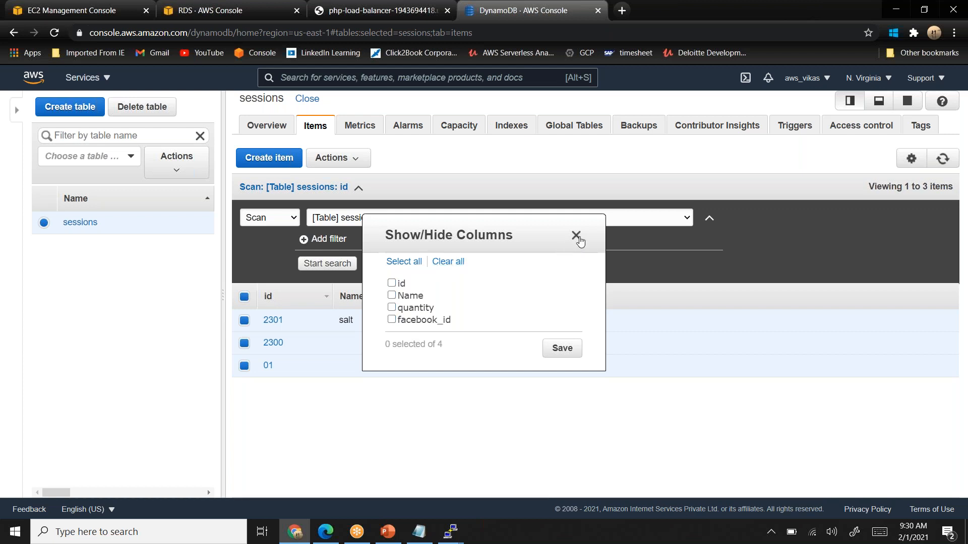
{"action": "left_click", "coordinate": [577, 237]}
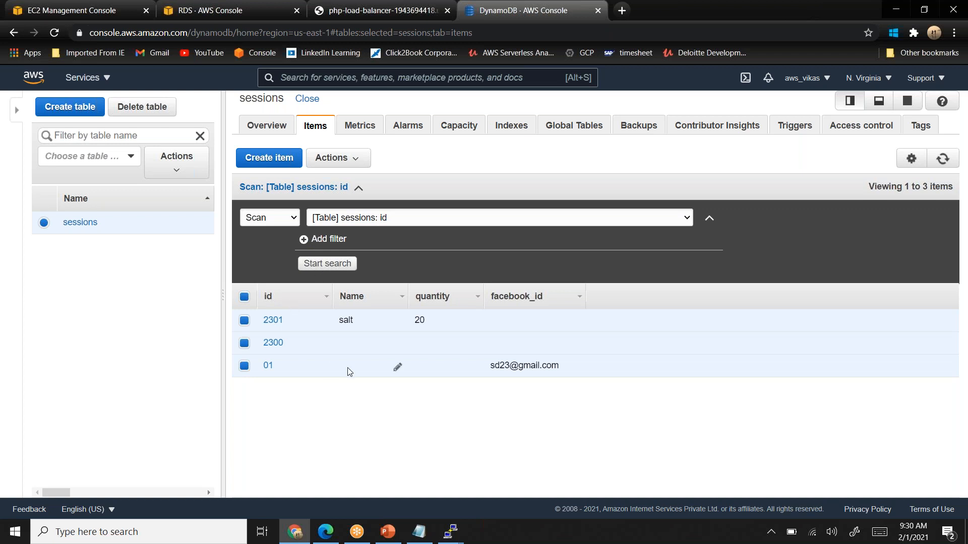
- Delete the three selected items from the sessions table
{"action": "left_click", "coordinate": [341, 160]}
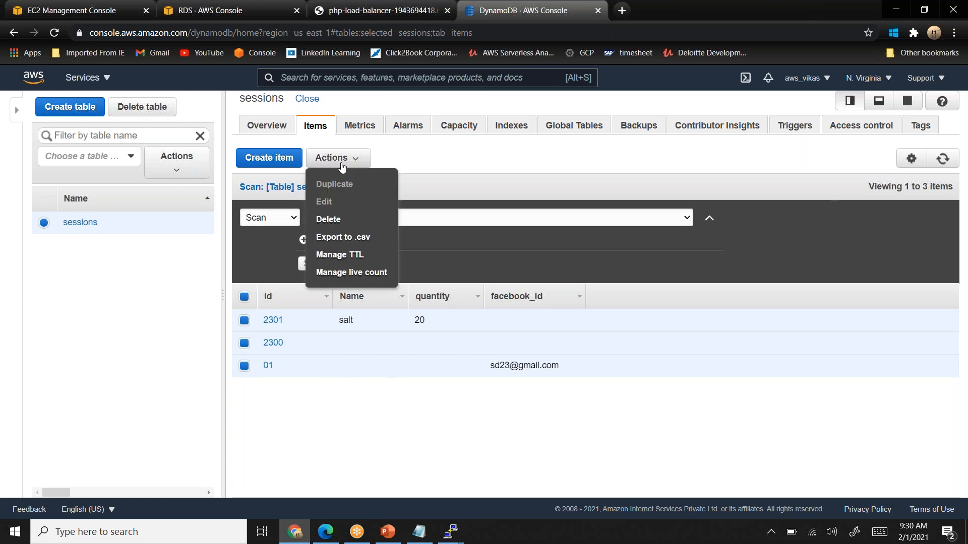
{"action": "left_click", "coordinate": [337, 221]}
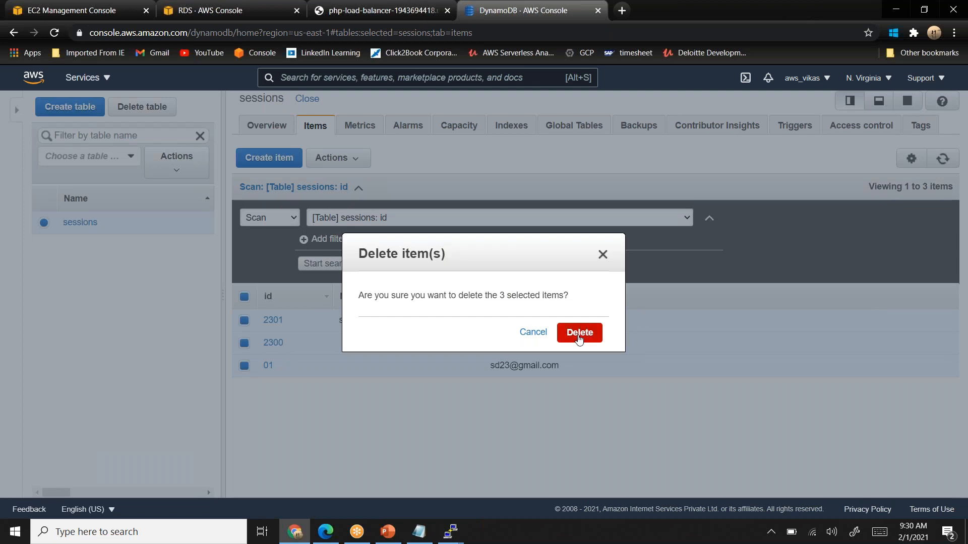
{"action": "left_click", "coordinate": [579, 334]}
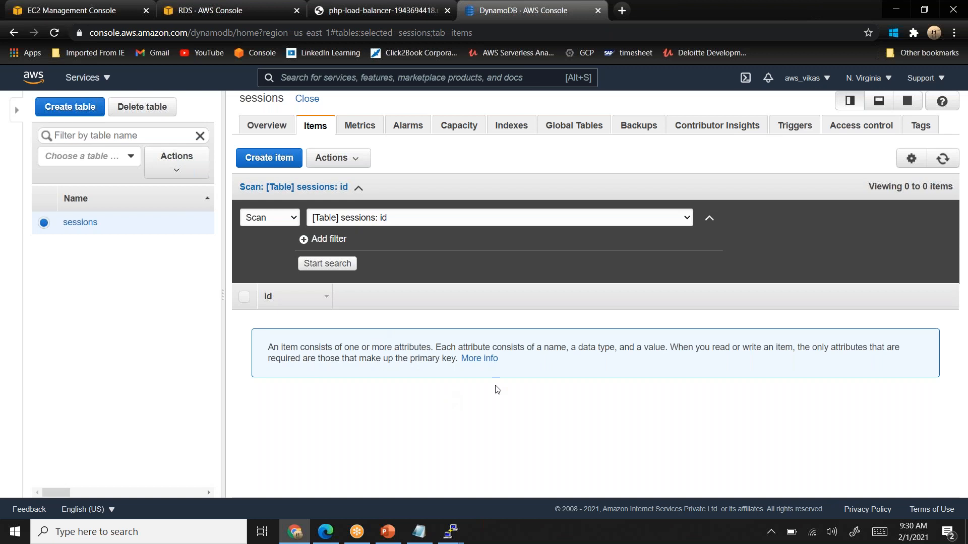
- Refresh the rr-php-database details in the RDS console and copy the read replica's endpoint
{"action": "left_click", "coordinate": [233, 11]}
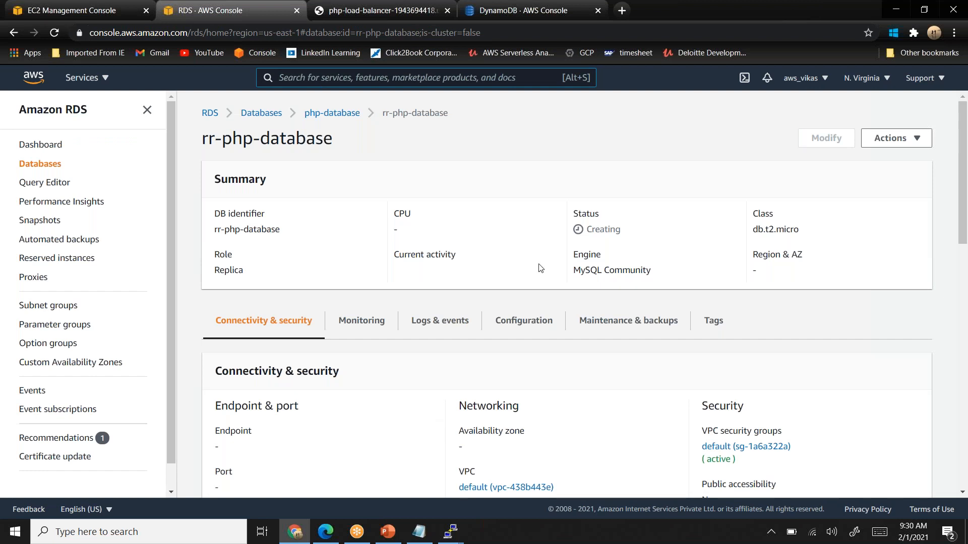
{"action": "left_click", "coordinate": [54, 33]}
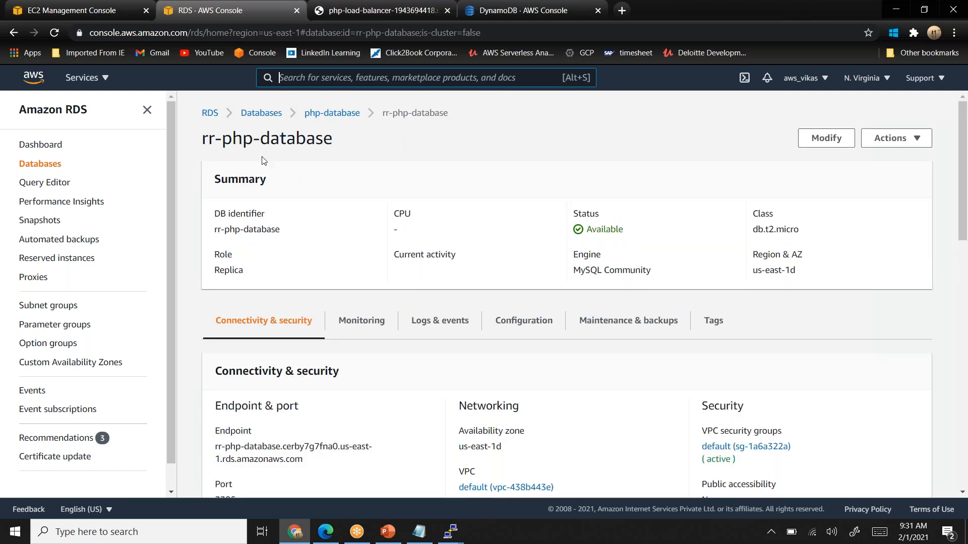
{"action": "left_click_drag", "start_coordinate": [304, 459], "coordinate": [214, 450]}
{"action": "key", "text": "super+c"}
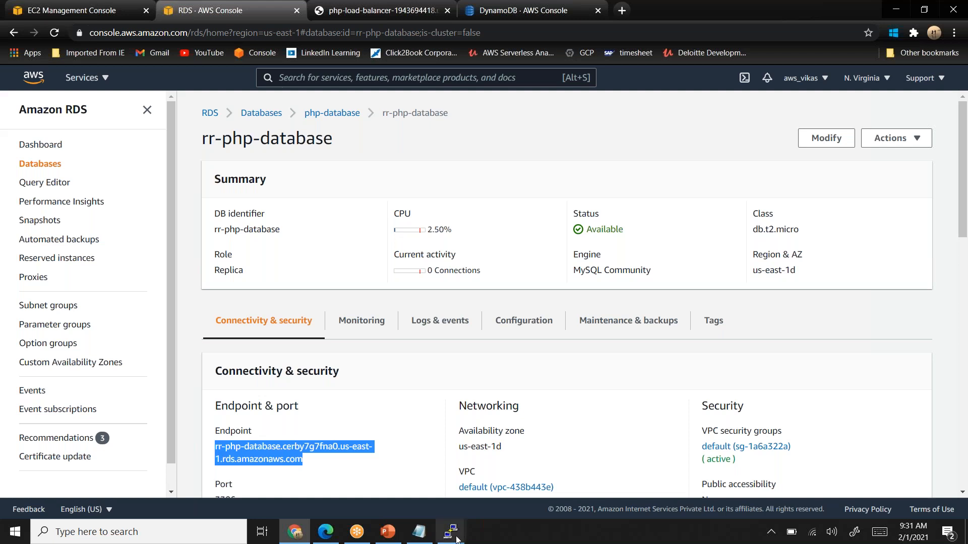
- In the ip-172-31-84-81 terminal, replace RDS_RR_HOSTNAME in rds_rr.php with the copied endpoint rr-php-database.cerby7g7fna0.us-east-1.rds.amazonaws.com
{"action": "mouse_move", "coordinate": [453, 535]}
{"action": "left_click", "coordinate": [515, 500]}
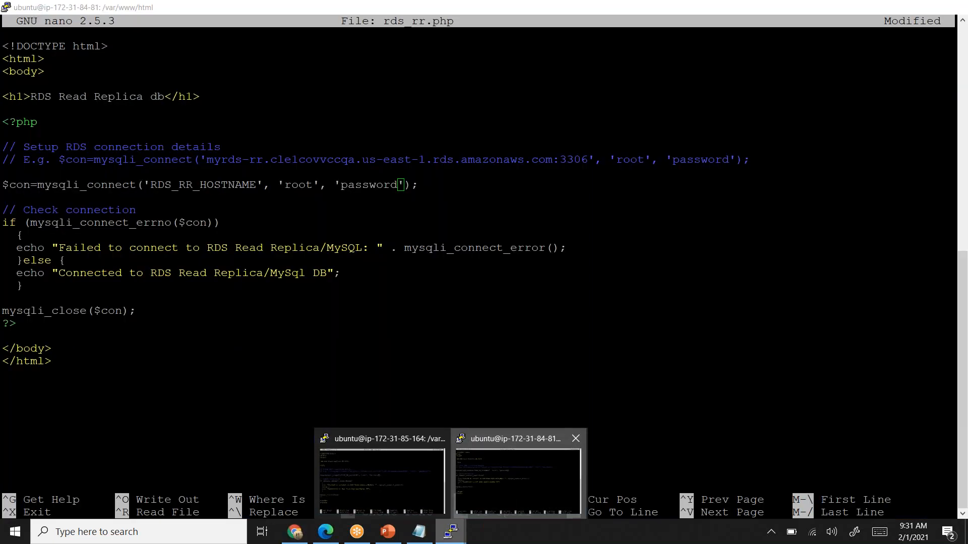
{"action": "key", "text": "Left"}
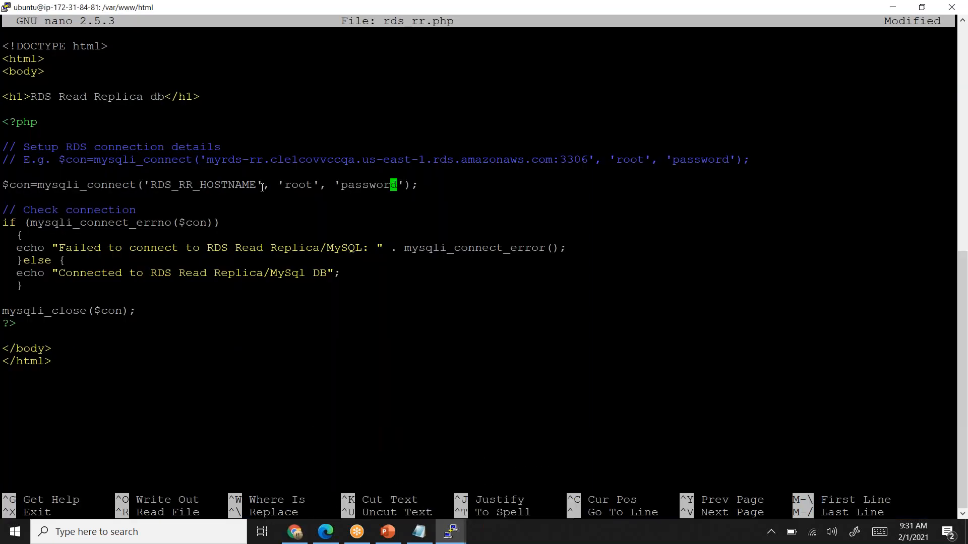
{"action": "key", "text": "Left"}
{"action": "key", "text": "Left"}
{"action": "key", "text": "Left"}
{"action": "key", "text": "Left"}
{"action": "key", "text": "Left"}
{"action": "key", "text": "Left"}
{"action": "key", "text": "Left"}
{"action": "key", "text": "Left"}
{"action": "key", "text": "Left"}
{"action": "key", "text": "Left"}
{"action": "key", "text": "Left"}
{"action": "key", "text": "Left"}
{"action": "key", "text": "Left"}
{"action": "key", "text": "Left"}
{"action": "key", "text": "Left"}
{"action": "key", "text": "Left"}
{"action": "key", "text": "Left"}
{"action": "key", "text": "Left"}
{"action": "key", "text": "Left"}
{"action": "key", "text": "BackSpace"}
{"action": "key", "text": "BackSpace"}
{"action": "key", "text": "BackSpace"}
{"action": "key", "text": "BackSpace"}
{"action": "key", "text": "BackSpace"}
{"action": "key", "text": "BackSpace"}
{"action": "key", "text": "BackSpace"}
{"action": "key", "text": "BackSpace"}
{"action": "key", "text": "BackSpace"}
{"action": "key", "text": "BackSpace"}
{"action": "key", "text": "BackSpace"}
{"action": "key", "text": "BackSpace"}
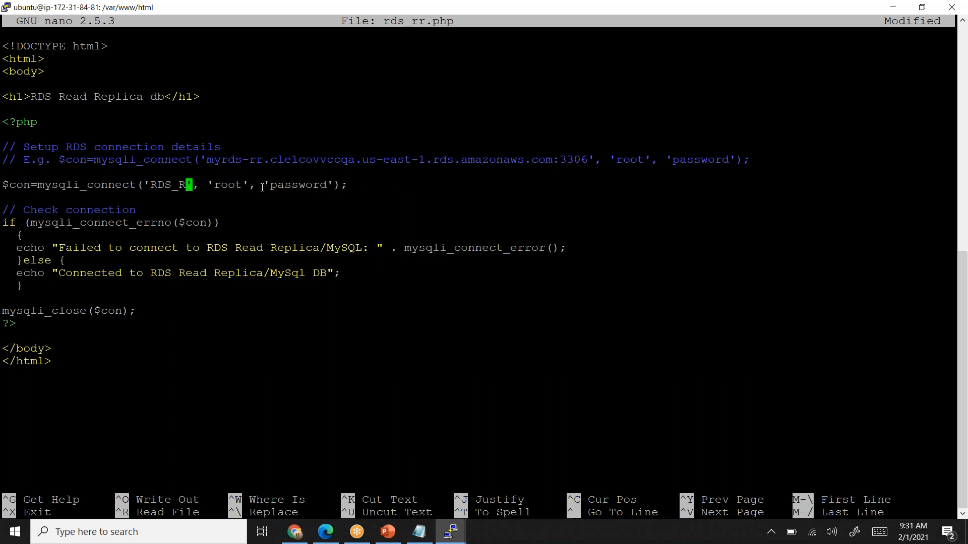
{"action": "key", "text": "BackSpace"}
{"action": "key", "text": "BackSpace"}
{"action": "key", "text": "BackSpace"}
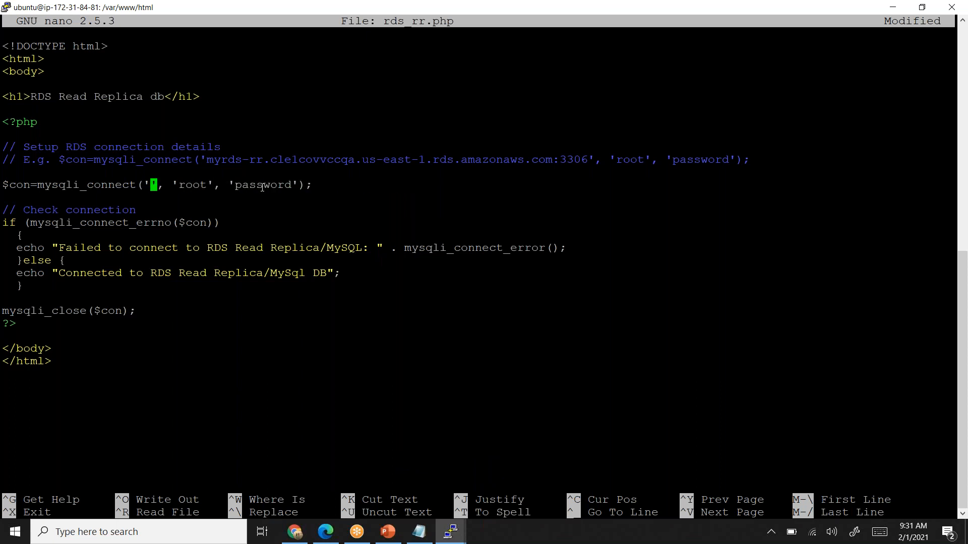
{"action": "right_click", "coordinate": [261, 187]}
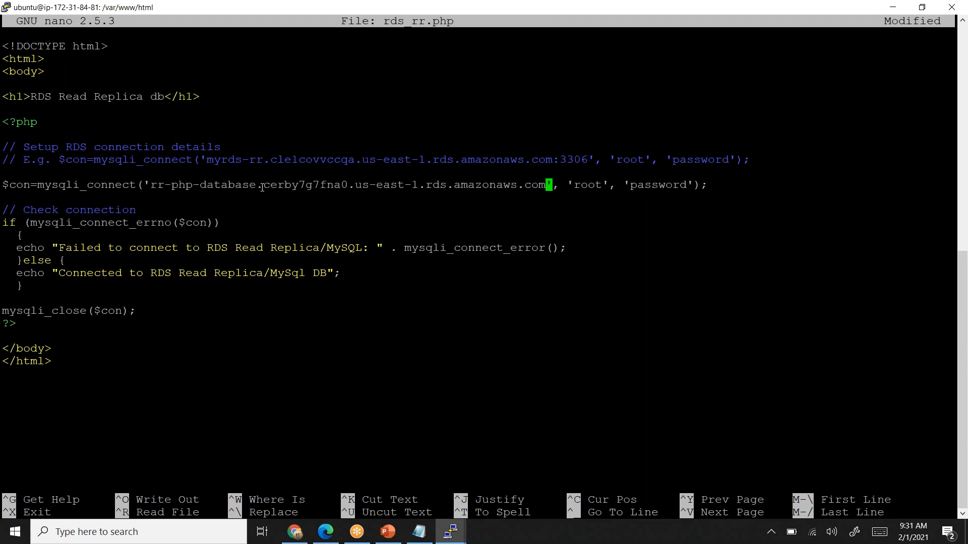
- Save the changes to rds_rr.php on the ip-172-31-84-81 server and exit nano
{"action": "key", "text": "ctrl+x"}
{"action": "key", "text": "ctrl+c"}
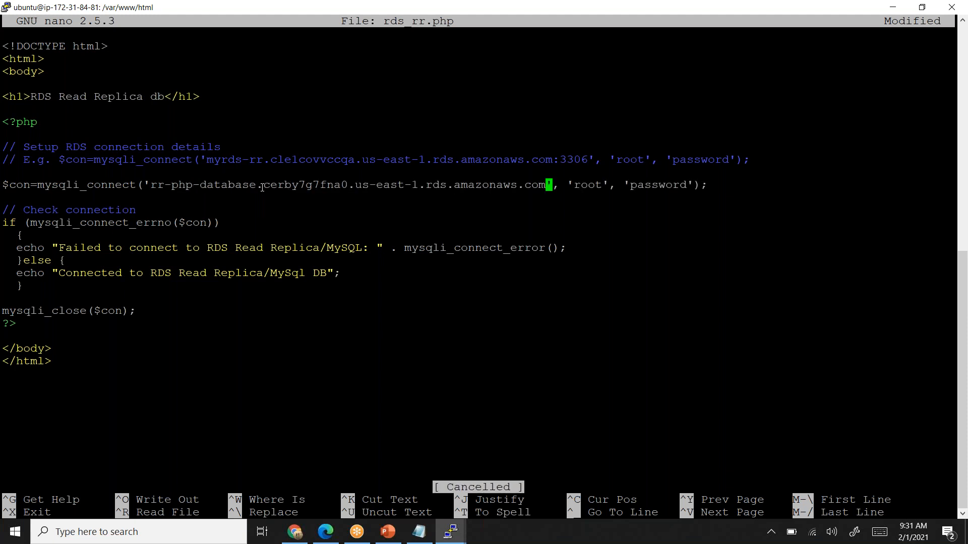
{"action": "key", "text": "ctrl+x"}
{"action": "key", "text": "y"}
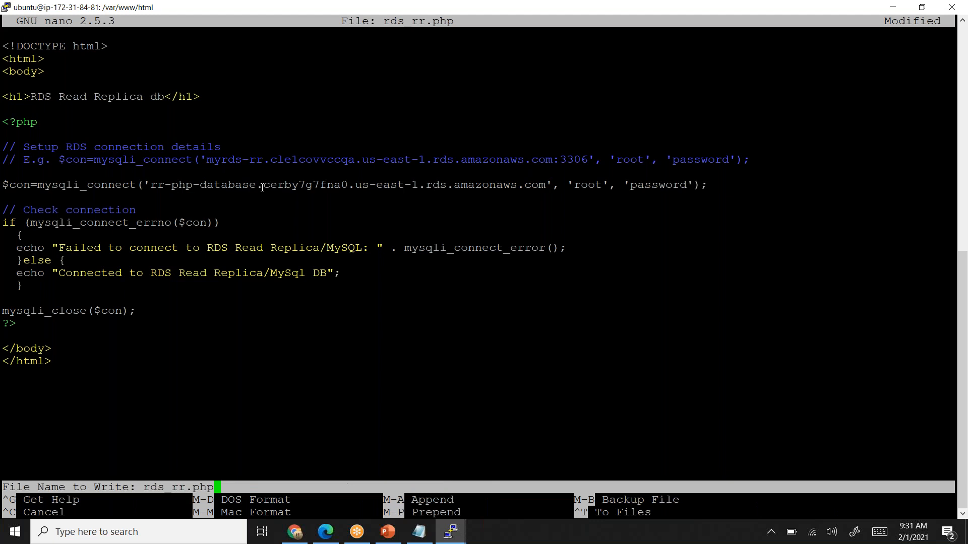
{"action": "key", "text": "Return"}
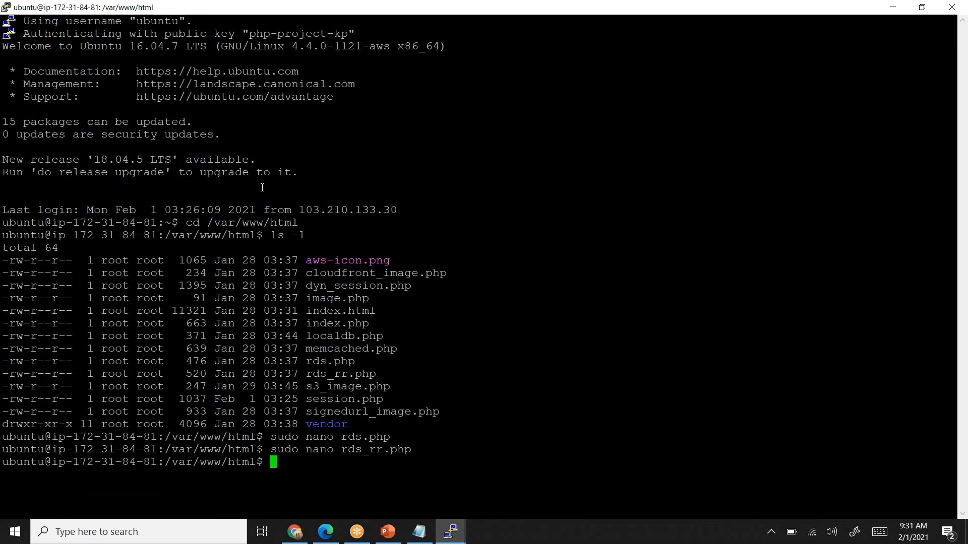
- Reopen rds_rr.php in nano on ip-172-31-84-81 to check the saved hostname, and close it again
{"action": "key", "text": "Up"}
{"action": "key", "text": "Return"}
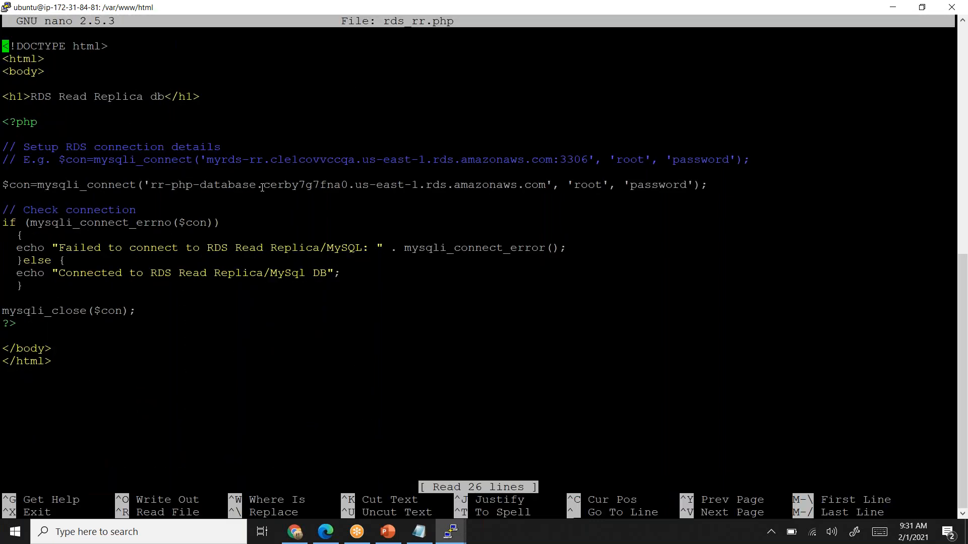
{"action": "key", "text": "ctrl+x"}
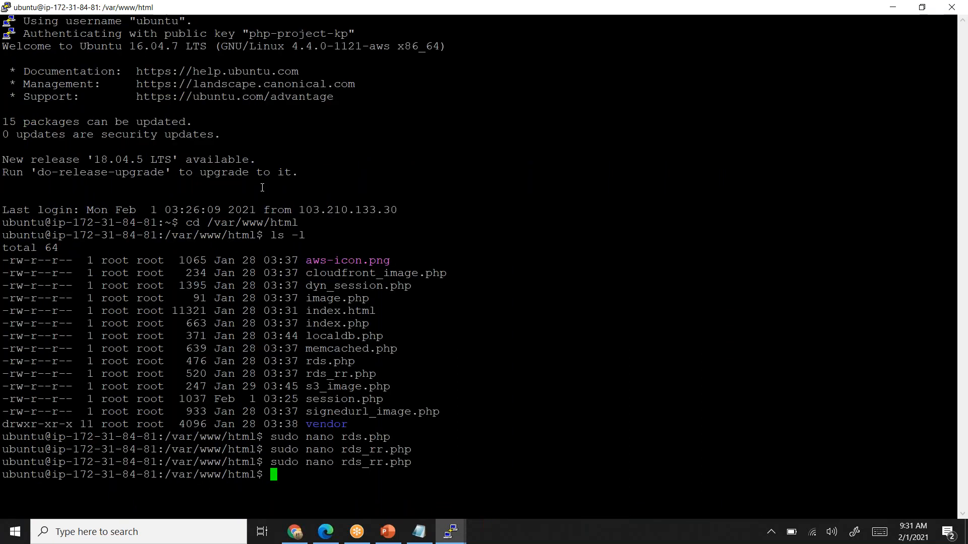
{"action": "key", "text": "alt+Tab"}
{"action": "key", "text": "alt+Tab"}
{"action": "key", "text": "Left"}
{"action": "key", "text": "Left"}
{"action": "key", "text": "Left"}
{"action": "key", "text": "Left"}
{"action": "key", "text": "Left"}
{"action": "key", "text": "Left"}
{"action": "key", "text": "Left"}
{"action": "key", "text": "Left"}
{"action": "key", "text": "Left"}
{"action": "key", "text": "Left"}
{"action": "key", "text": "Left"}
{"action": "key", "text": "Left"}
{"action": "key", "text": "Left"}
{"action": "key", "text": "Left"}
{"action": "key", "text": "Left"}
{"action": "key", "text": "Left"}
{"action": "key", "text": "Left"}
{"action": "key", "text": "Left"}
{"action": "key", "text": "Left"}
{"action": "key", "text": "Left"}
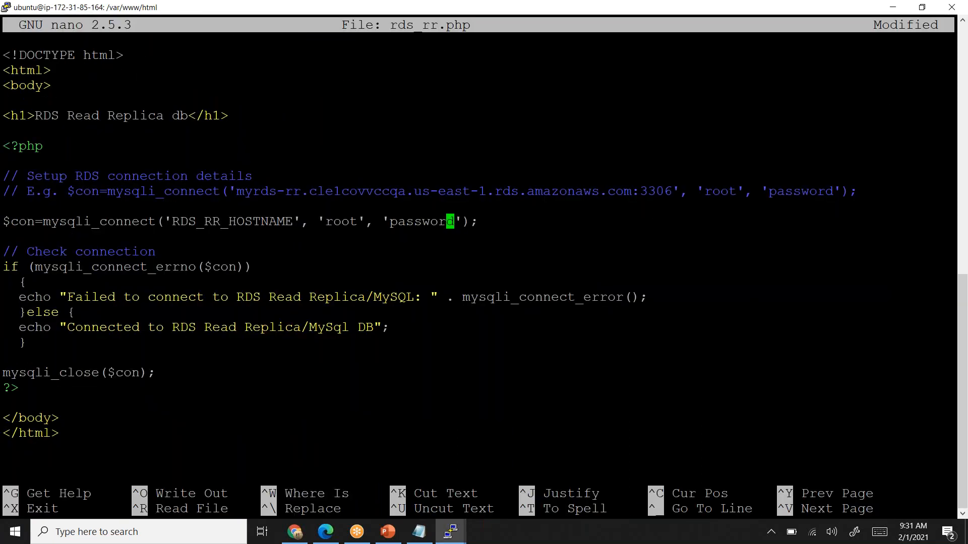
{"action": "key", "text": "BackSpace"}
{"action": "key", "text": "BackSpace"}
{"action": "key", "text": "BackSpace"}
{"action": "key", "text": "BackSpace"}
{"action": "key", "text": "BackSpace"}
{"action": "key", "text": "BackSpace"}
{"action": "key", "text": "BackSpace"}
{"action": "key", "text": "BackSpace"}
{"action": "key", "text": "BackSpace"}
{"action": "key", "text": "BackSpace"}
{"action": "key", "text": "BackSpace"}
{"action": "key", "text": "BackSpace"}
{"action": "key", "text": "BackSpace"}
{"action": "key", "text": "BackSpace"}
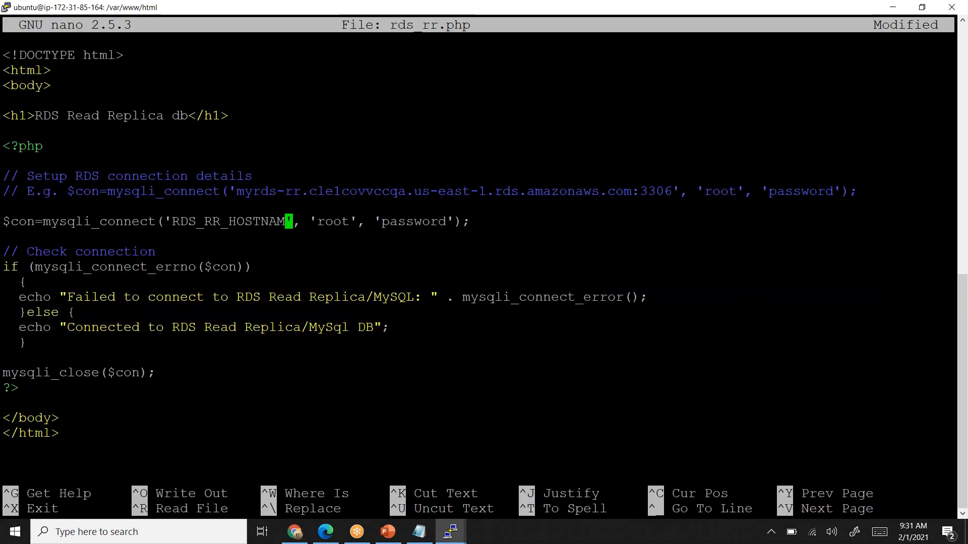
{"action": "key", "text": "BackSpace"}
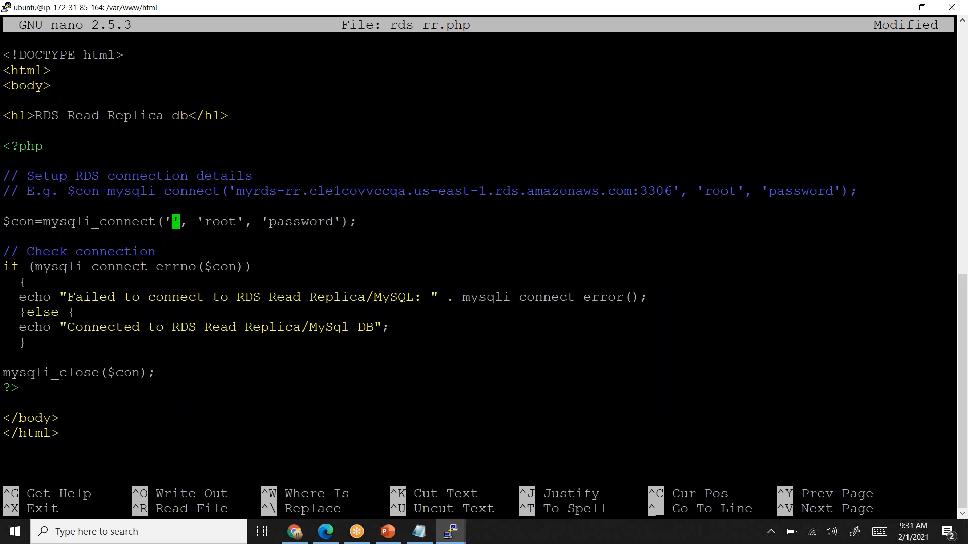
{"action": "key", "text": "shift+Insert"}
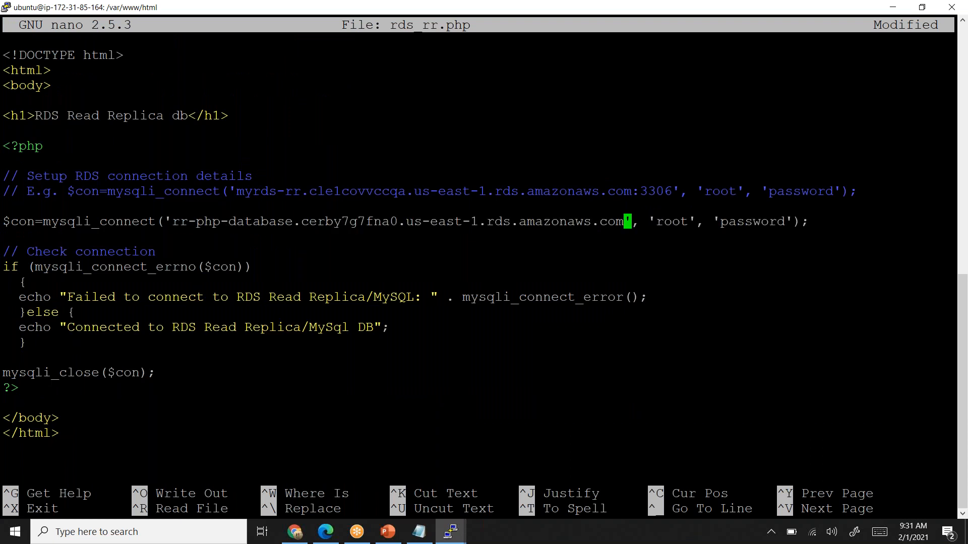
{"action": "key", "text": "ctrl+x"}
{"action": "key", "text": "y"}
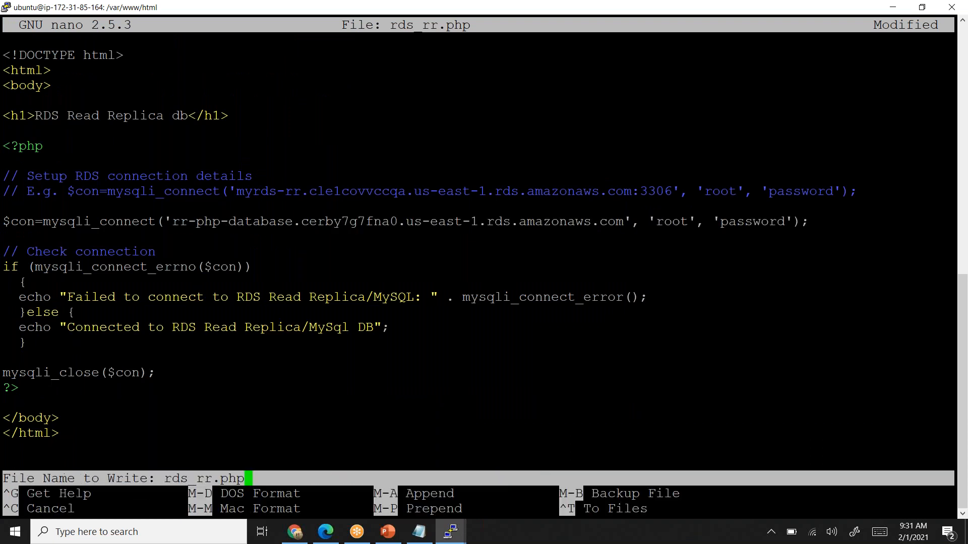
{"action": "key", "text": "Return"}
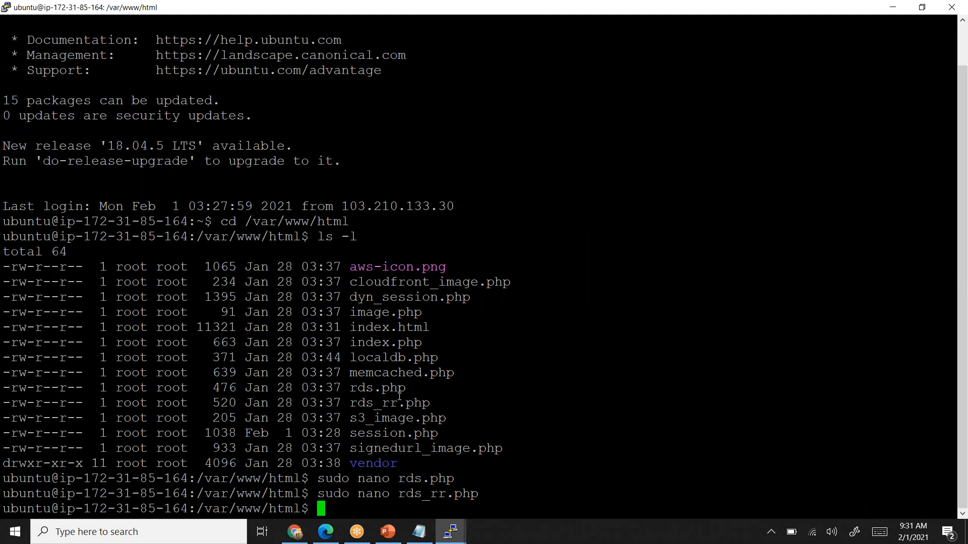
- Switch to Chrome and reload the load balancer's rds_rr.php page several times to test the read replica connection
{"action": "key", "text": "alt+Tab"}
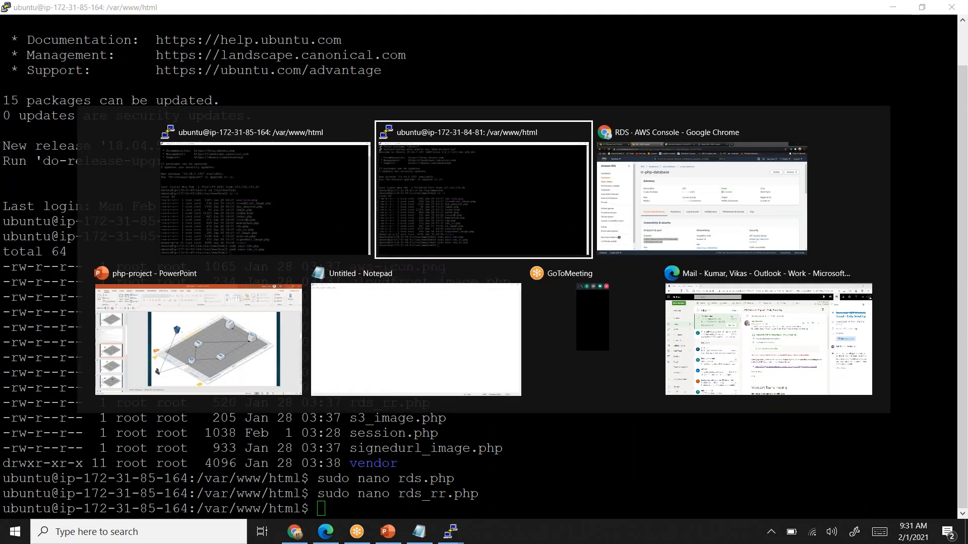
{"action": "key", "text": "alt+Tab"}
{"action": "left_click", "coordinate": [406, 16]}
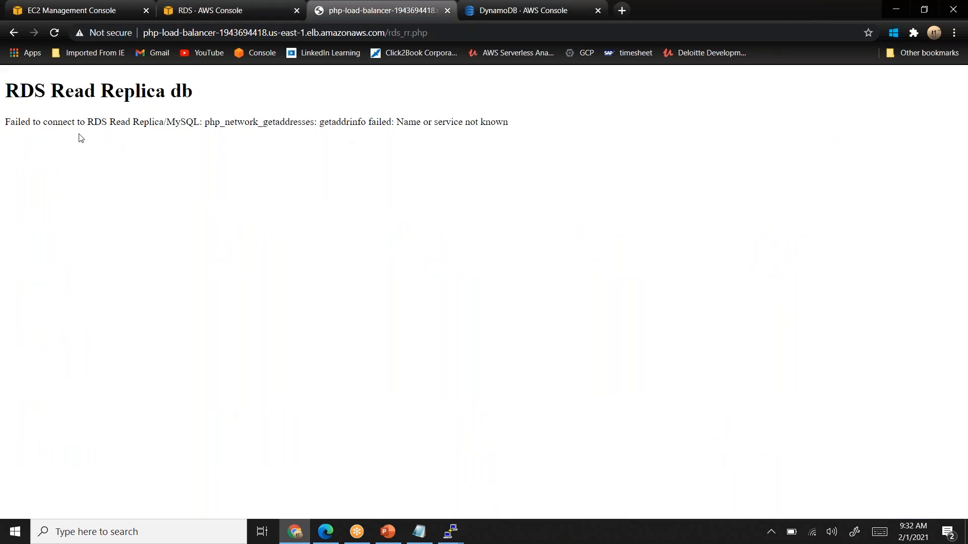
{"action": "left_click", "coordinate": [55, 33]}
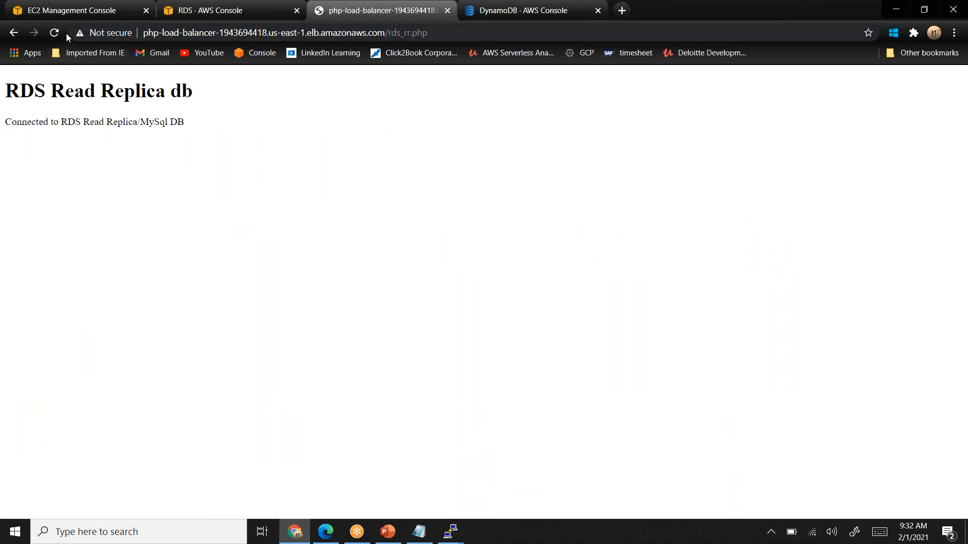
{"action": "left_click", "coordinate": [55, 33]}
{"action": "left_click", "coordinate": [57, 32]}
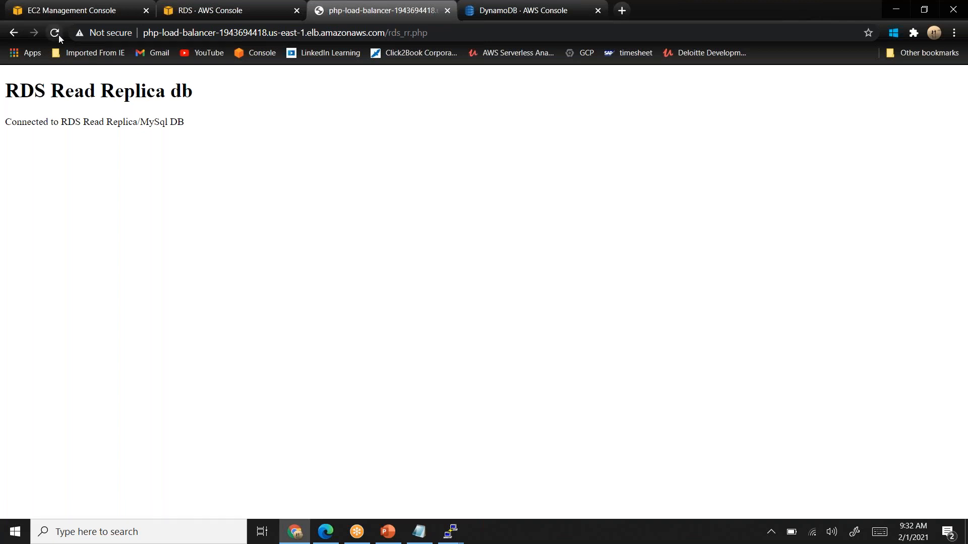
{"action": "left_click", "coordinate": [209, 13]}
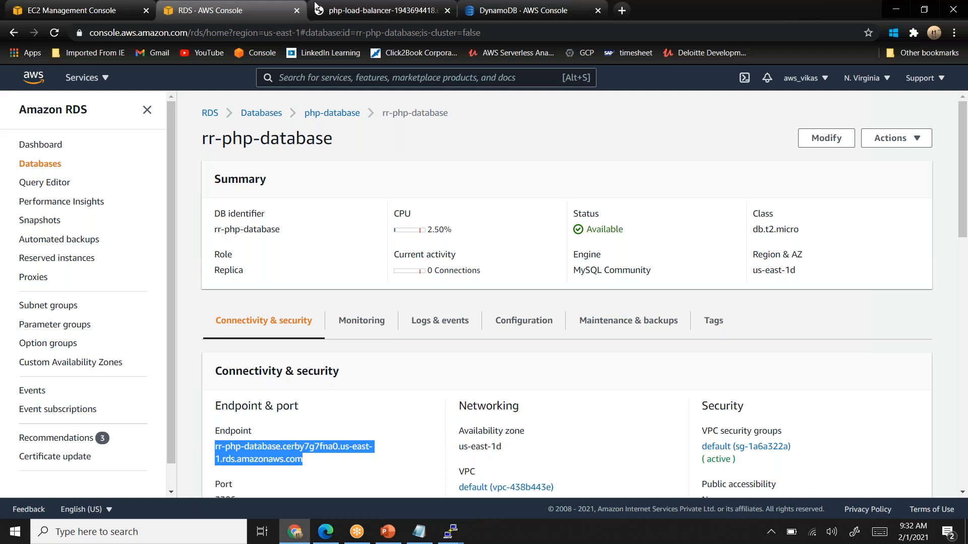
{"action": "left_click", "coordinate": [366, 12]}
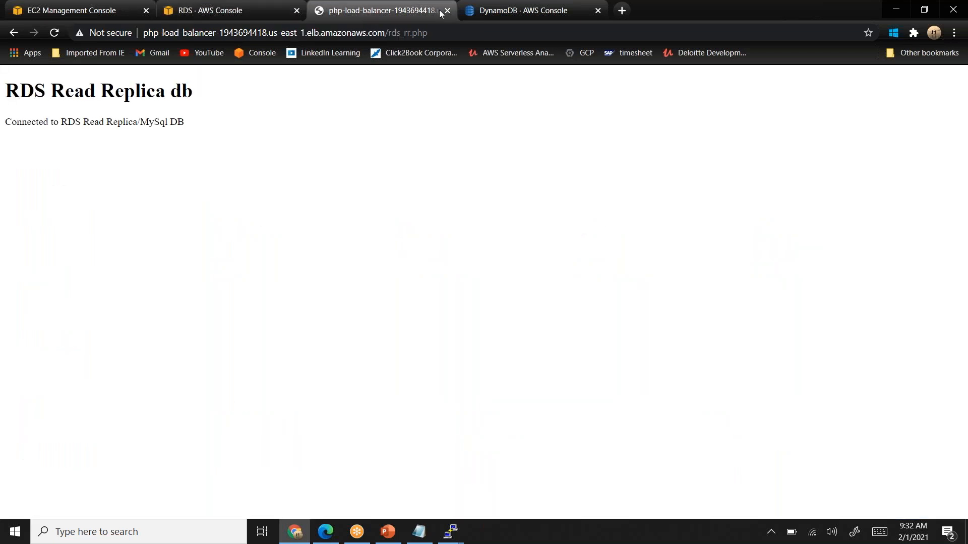
- Switch to the DynamoDB console tab, search the AWS services for iam, and open the IAM roles list
{"action": "left_click", "coordinate": [505, 15]}
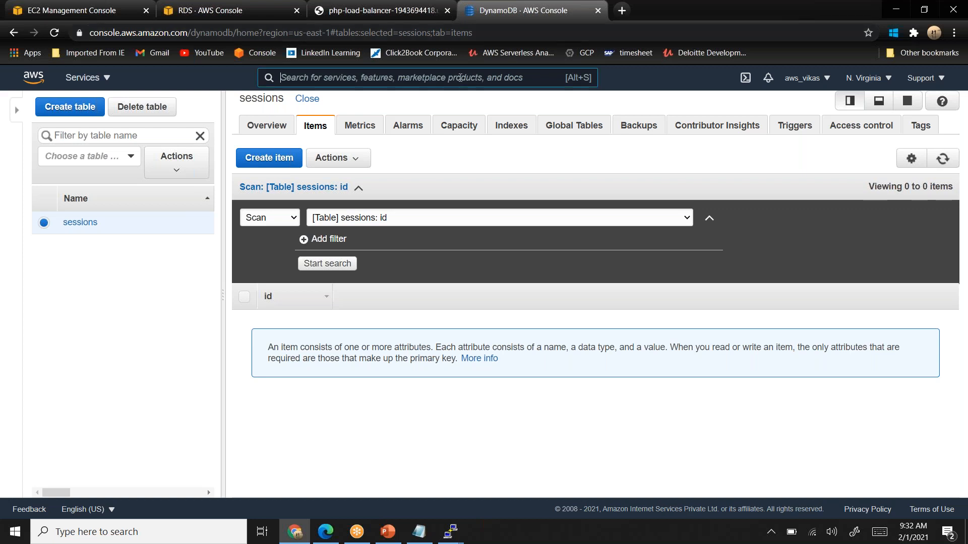
{"action": "left_click", "coordinate": [460, 77]}
{"action": "type", "text": "iam"}
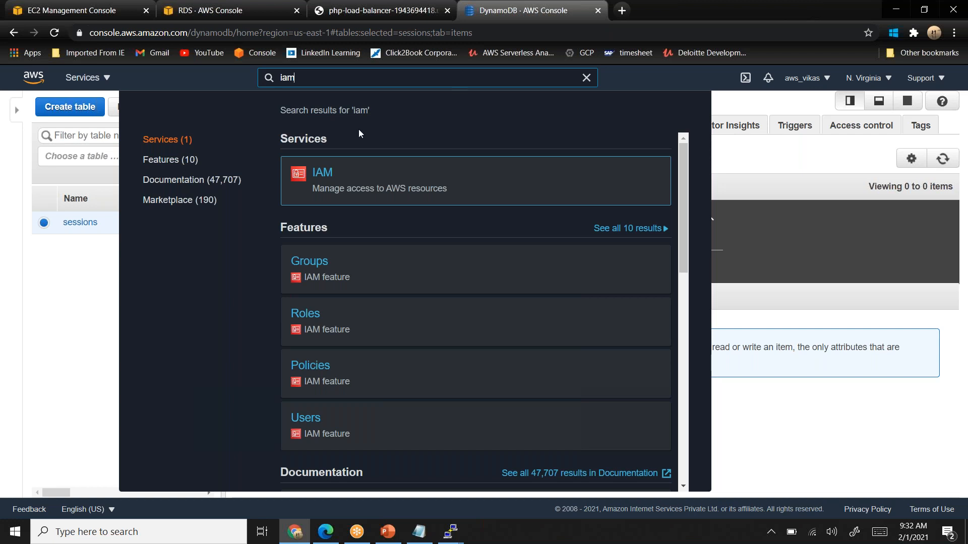
{"action": "left_click", "coordinate": [326, 176]}
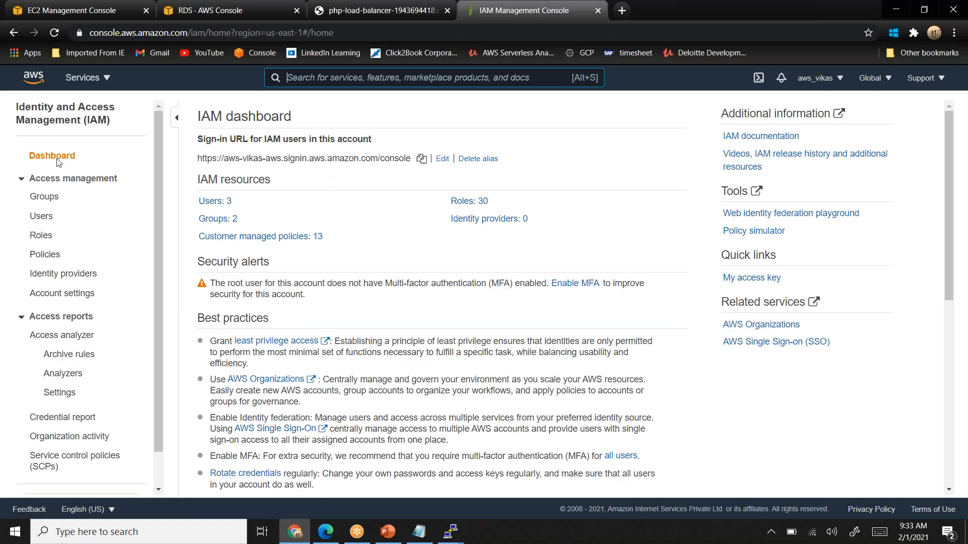
{"action": "left_click", "coordinate": [459, 201]}
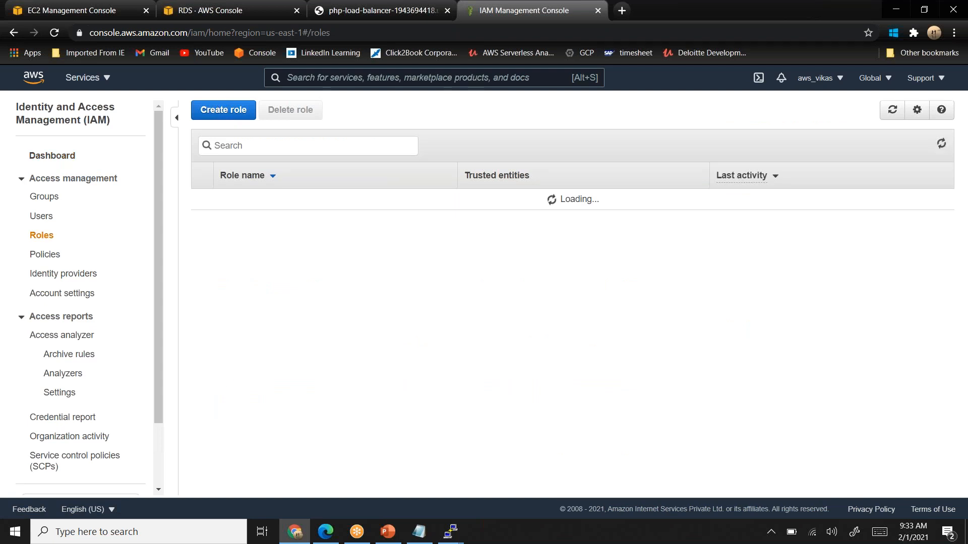
- Start creating a role with AWS service as the trusted entity and EC2 as the use case, proceeding to permissions
{"action": "left_click", "coordinate": [228, 113]}
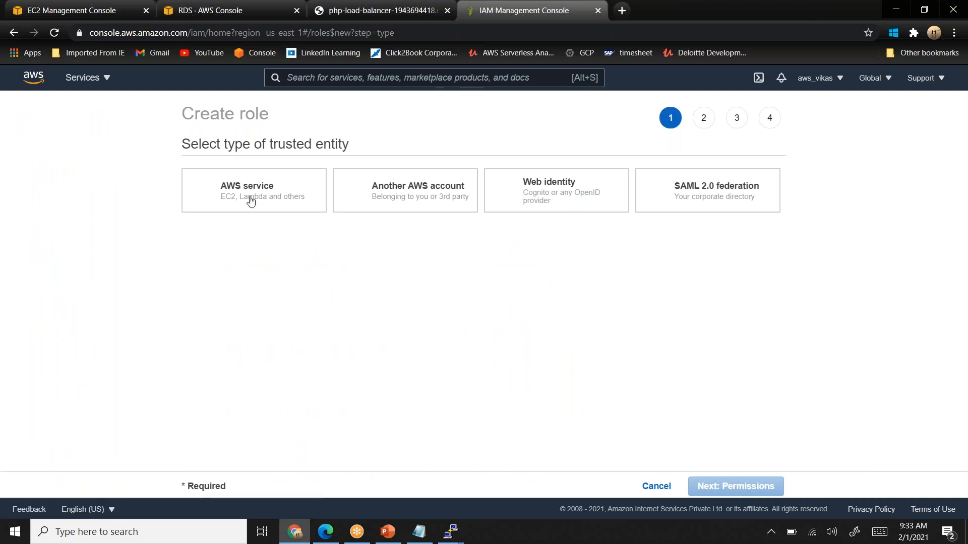
{"action": "left_click", "coordinate": [248, 199]}
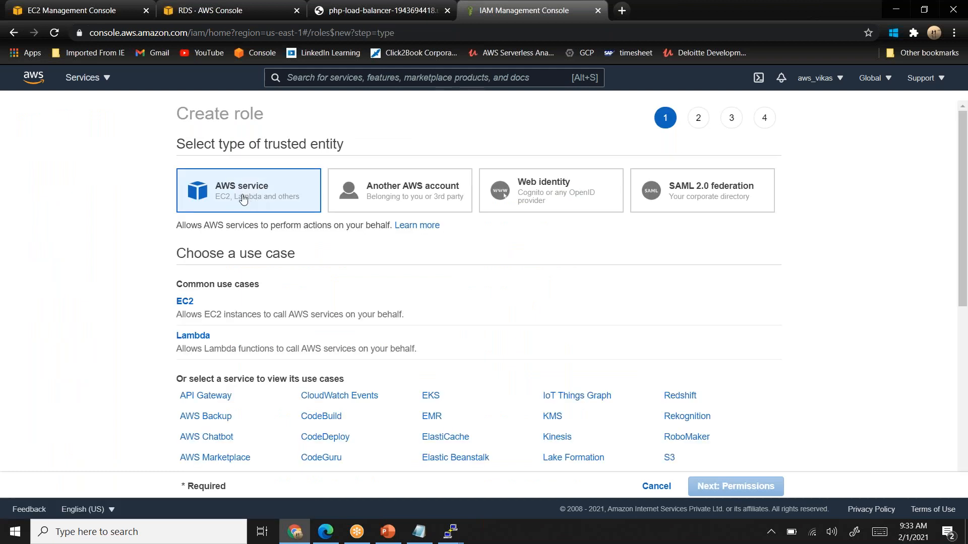
{"action": "left_click", "coordinate": [185, 302]}
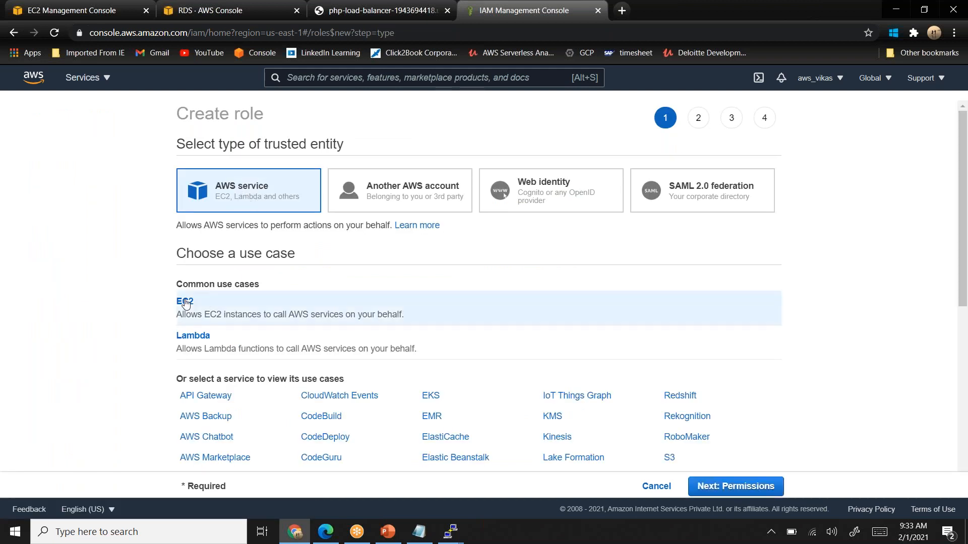
{"action": "left_click", "coordinate": [738, 493]}
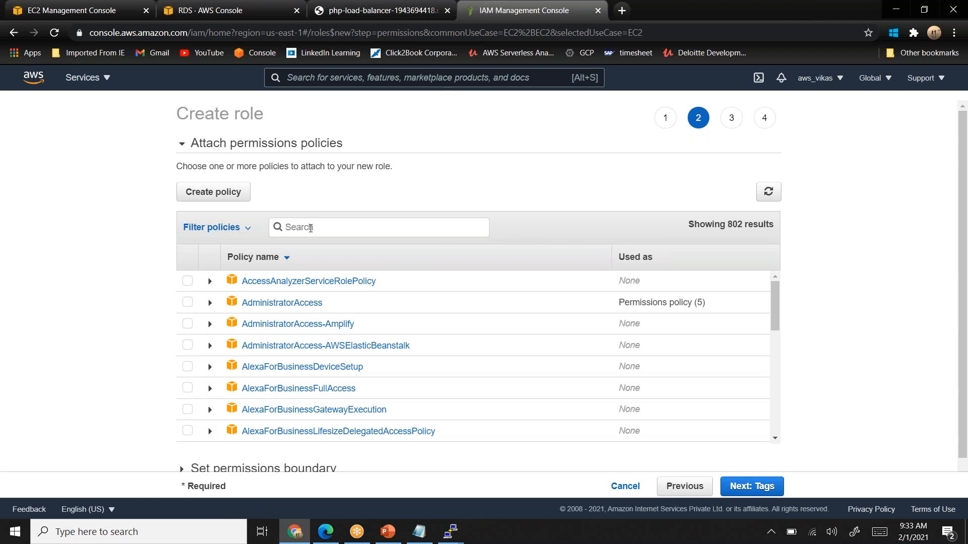
- Filter the policies for dynamodb, attach AmazonDynamoDBFullAccess to the role, and continue without tags to the review
{"action": "type", "text": "dyn"}
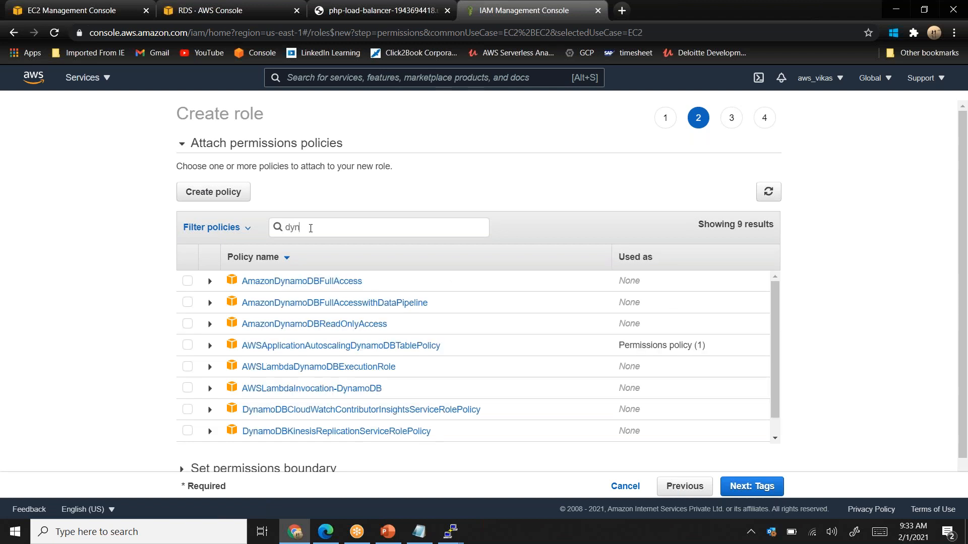
{"action": "type", "text": "amodb"}
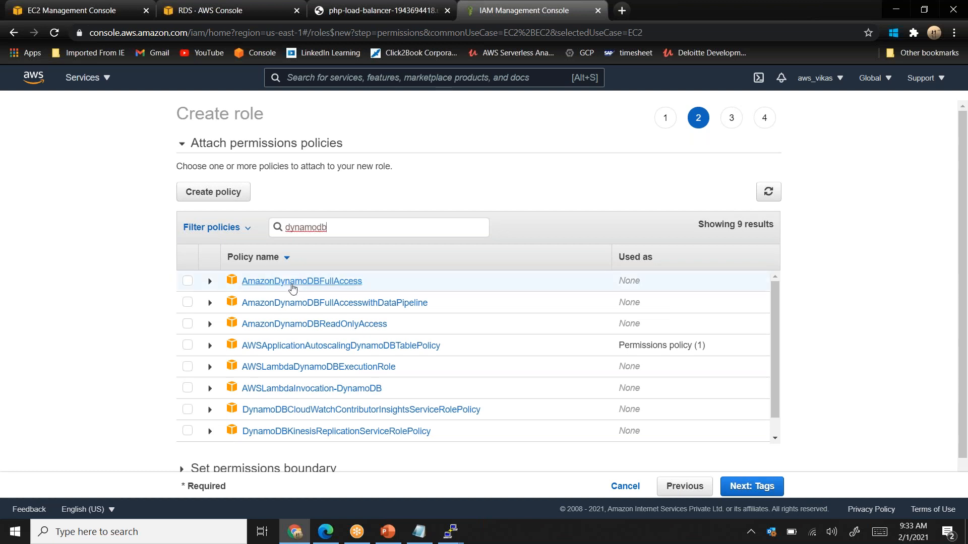
{"action": "left_click", "coordinate": [188, 283]}
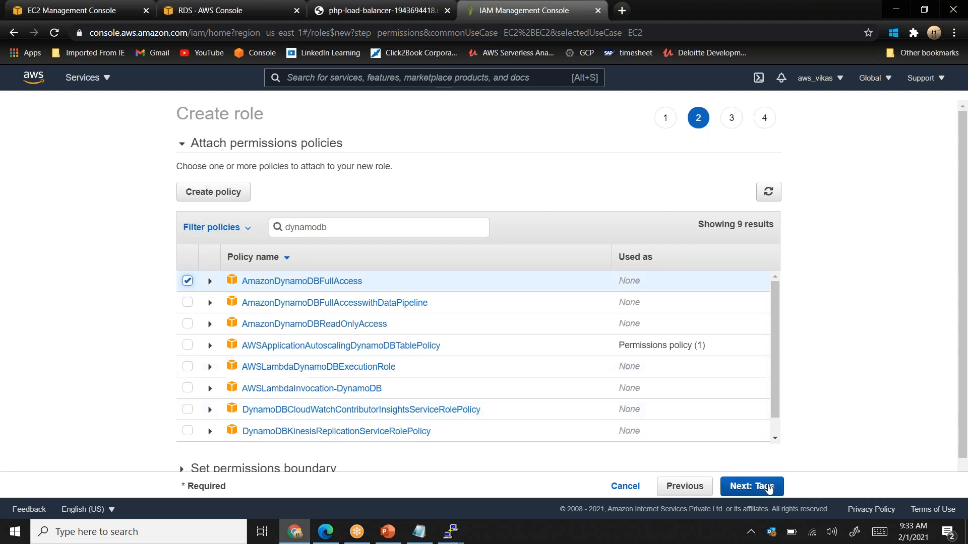
{"action": "left_click_drag", "start_coordinate": [776, 382], "coordinate": [777, 416]}
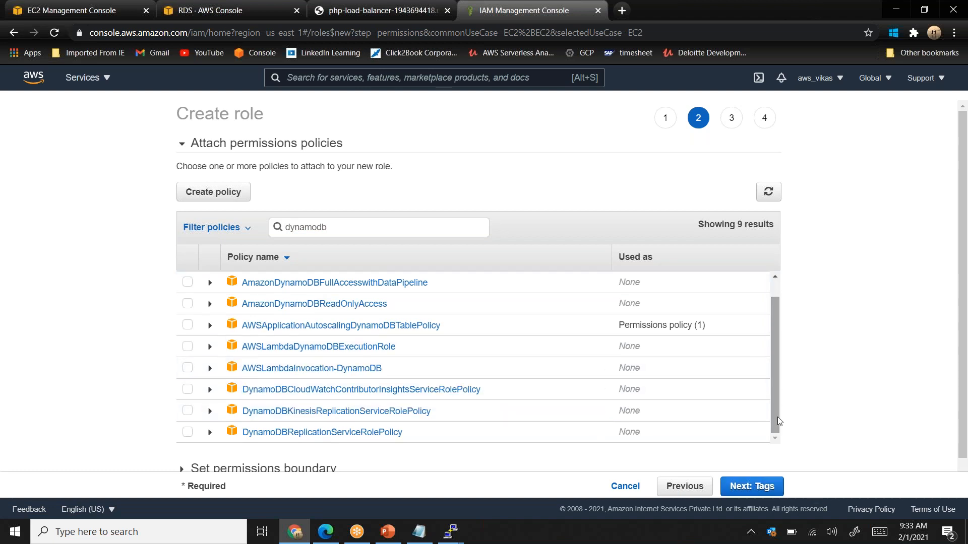
{"action": "scroll", "coordinate": [954, 287], "scroll_direction": "down", "scroll_amount": 1}
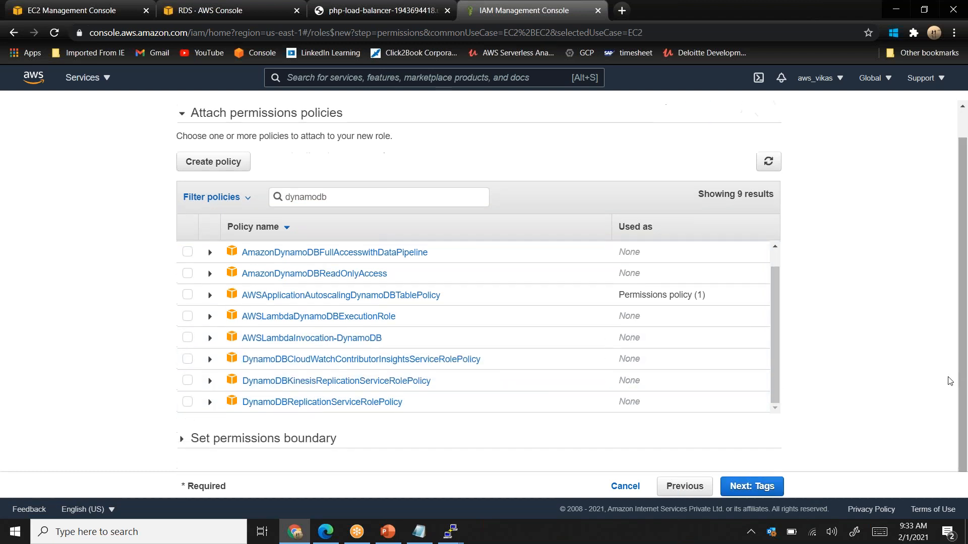
{"action": "left_click", "coordinate": [743, 484]}
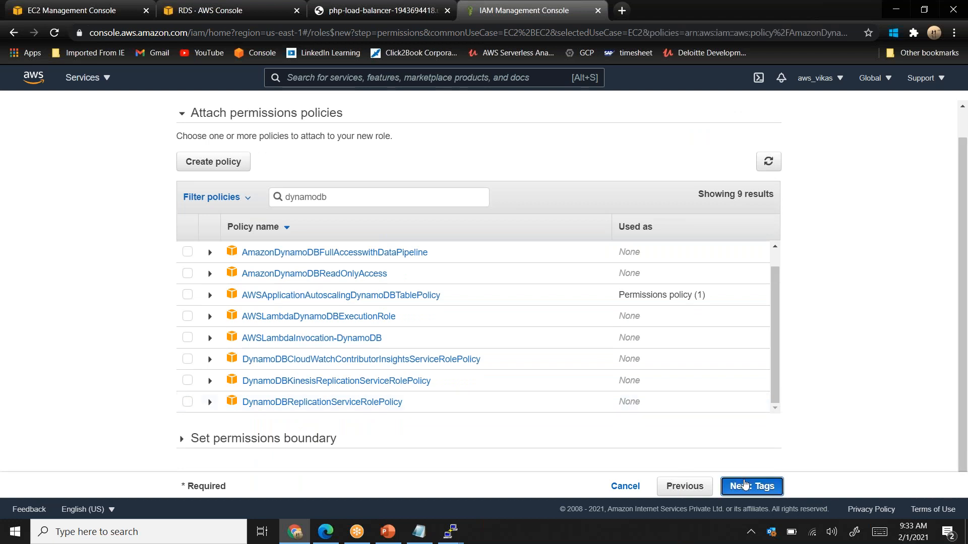
{"action": "left_click", "coordinate": [746, 486]}
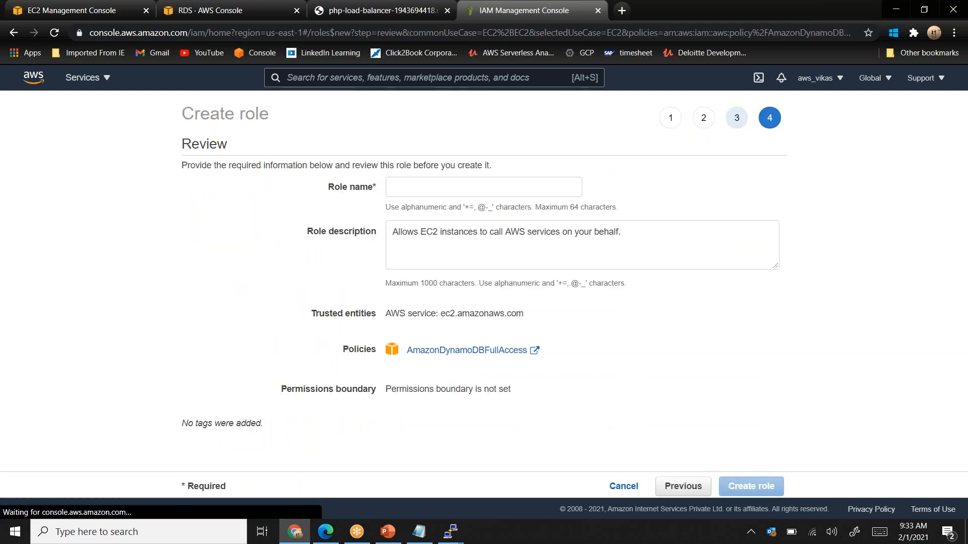
- Name the role php-role and create it
{"action": "left_click", "coordinate": [486, 185]}
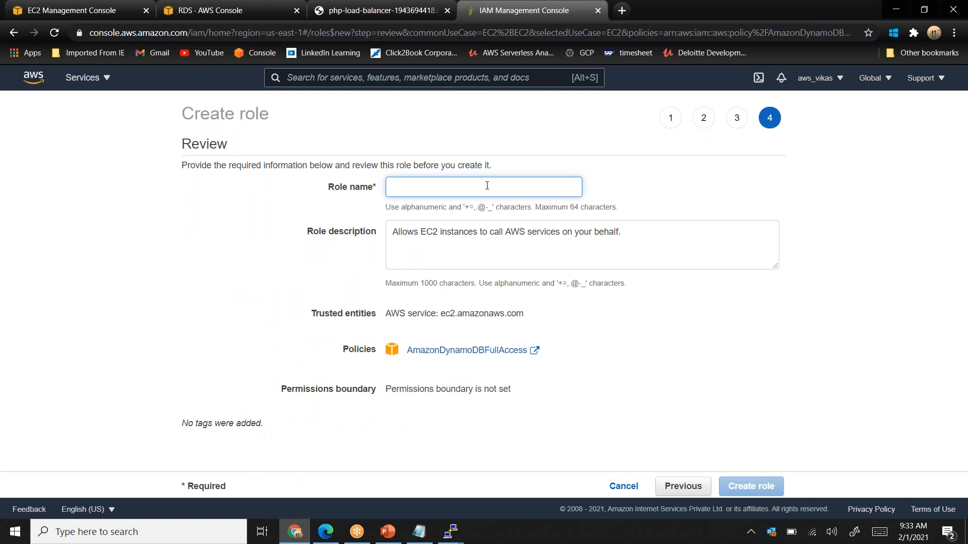
{"action": "type", "text": "php-role"}
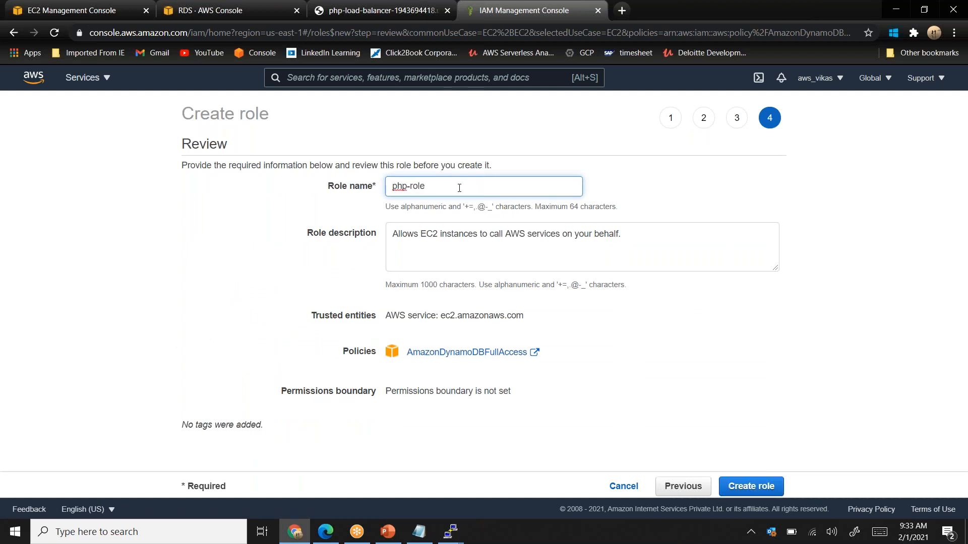
{"action": "left_click", "coordinate": [750, 486]}
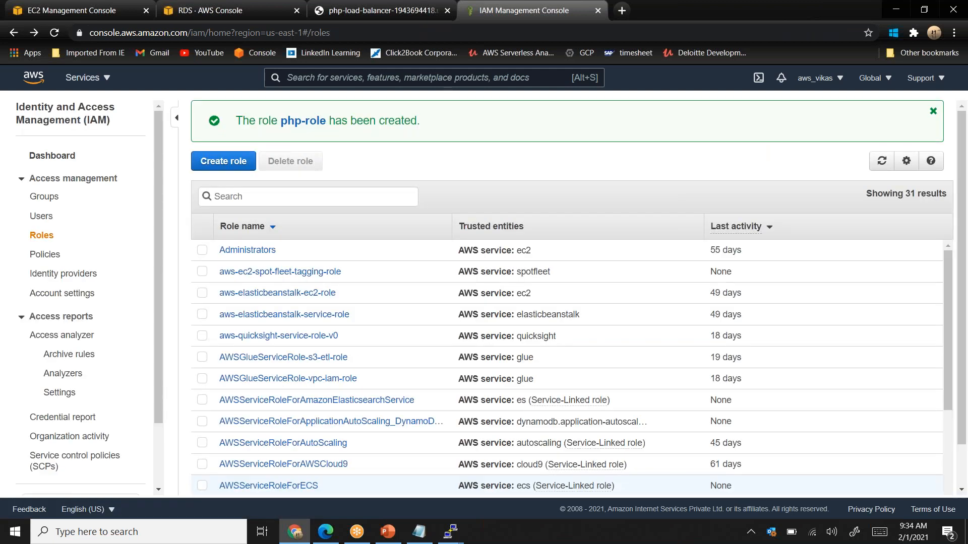
- Switch to the EC2 console tab, try to open the IAM role settings of the Revival-php-app instance, and return to the instances list
{"action": "left_click", "coordinate": [94, 11]}
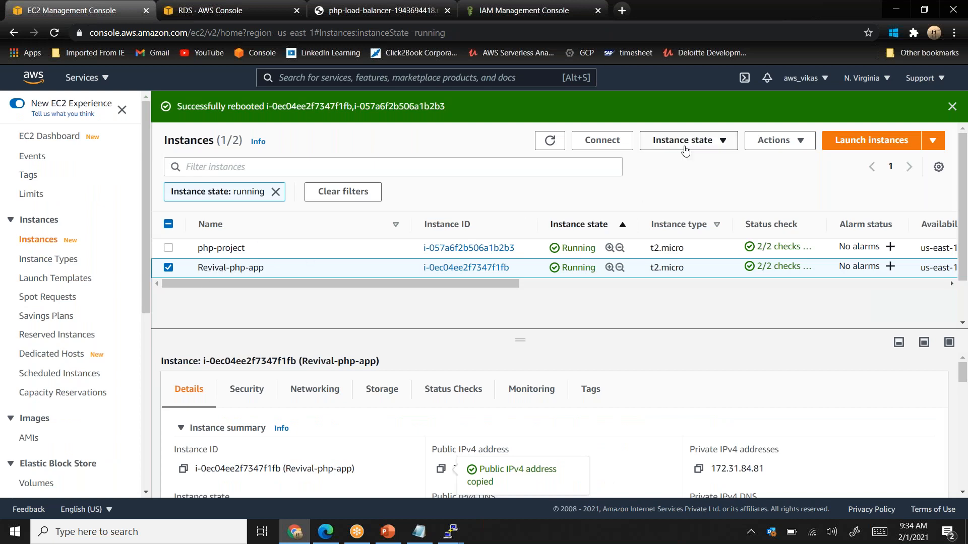
{"action": "left_click", "coordinate": [768, 146]}
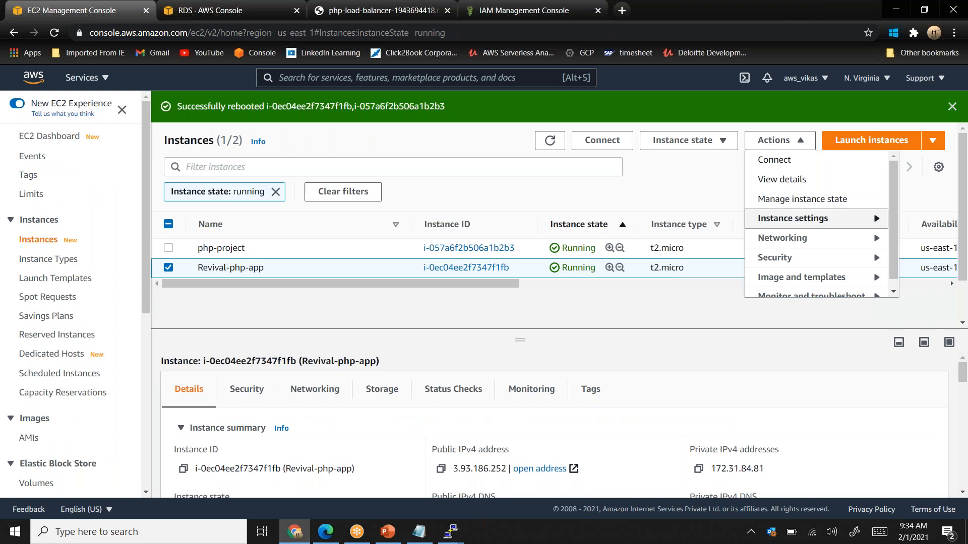
{"action": "left_click", "coordinate": [791, 265]}
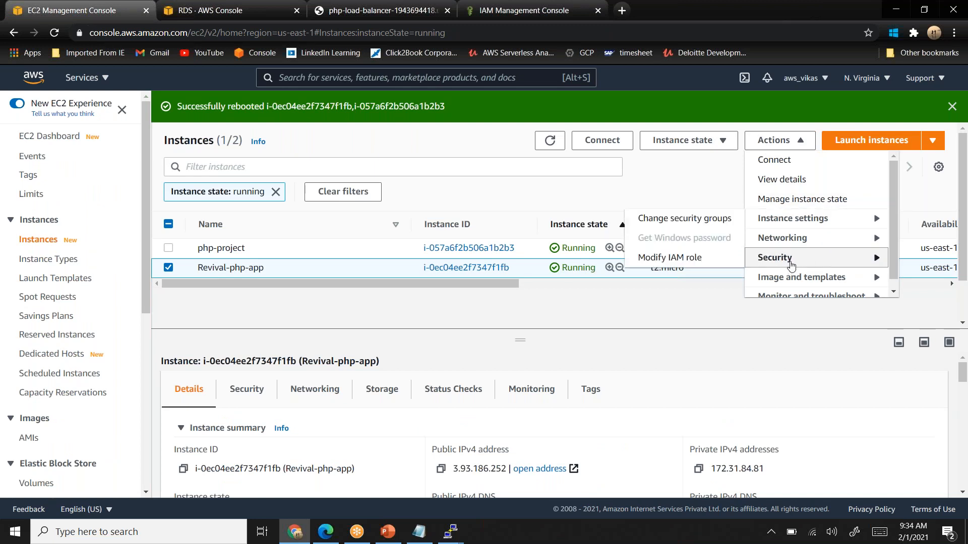
{"action": "left_click", "coordinate": [687, 259]}
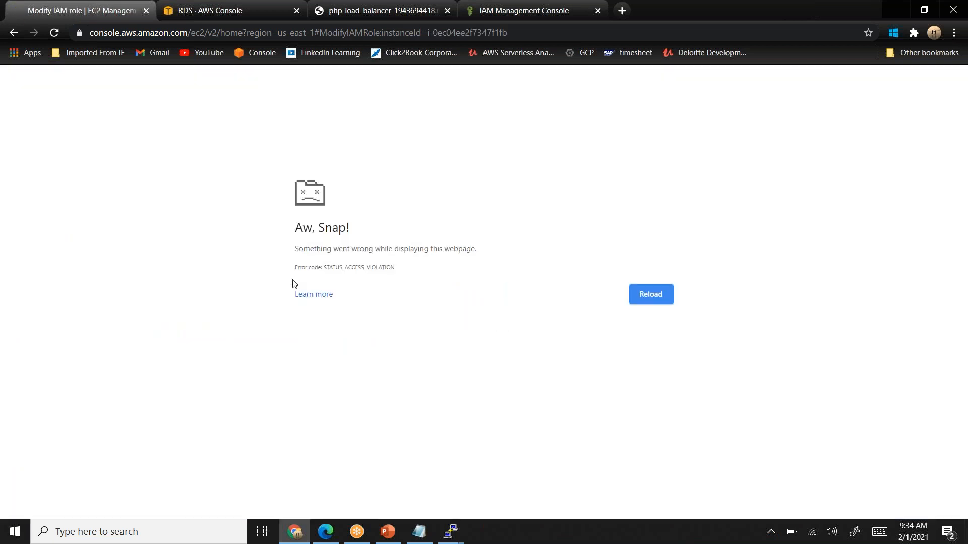
{"action": "left_click", "coordinate": [13, 33]}
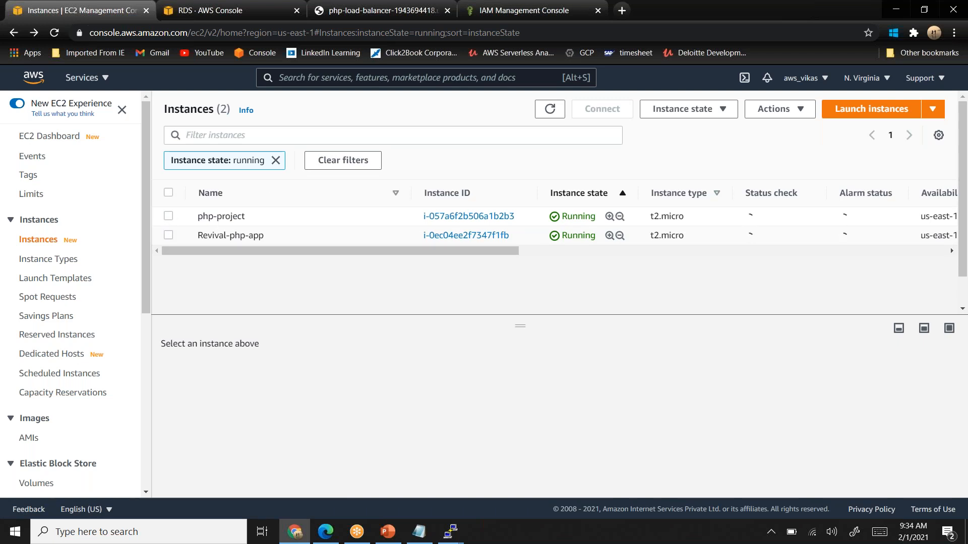
- Try to open the IAM role settings of the php-project instance and go back to the instances list
{"action": "left_click", "coordinate": [169, 216]}
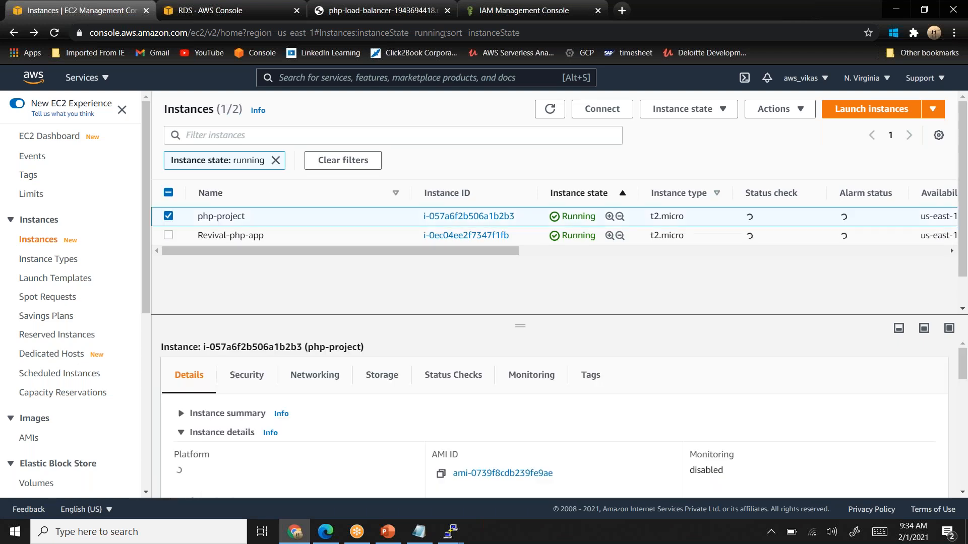
{"action": "left_click", "coordinate": [785, 111]}
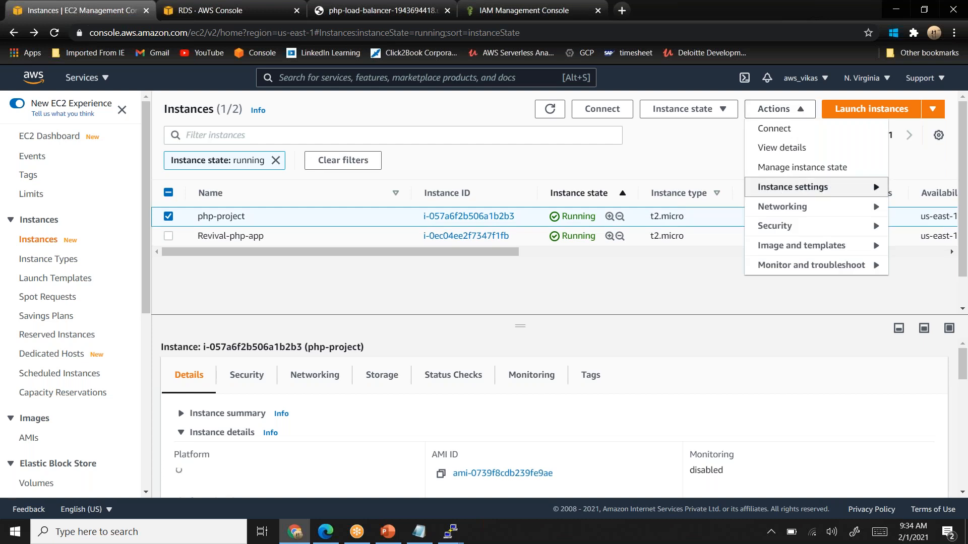
{"action": "mouse_move", "coordinate": [784, 236]}
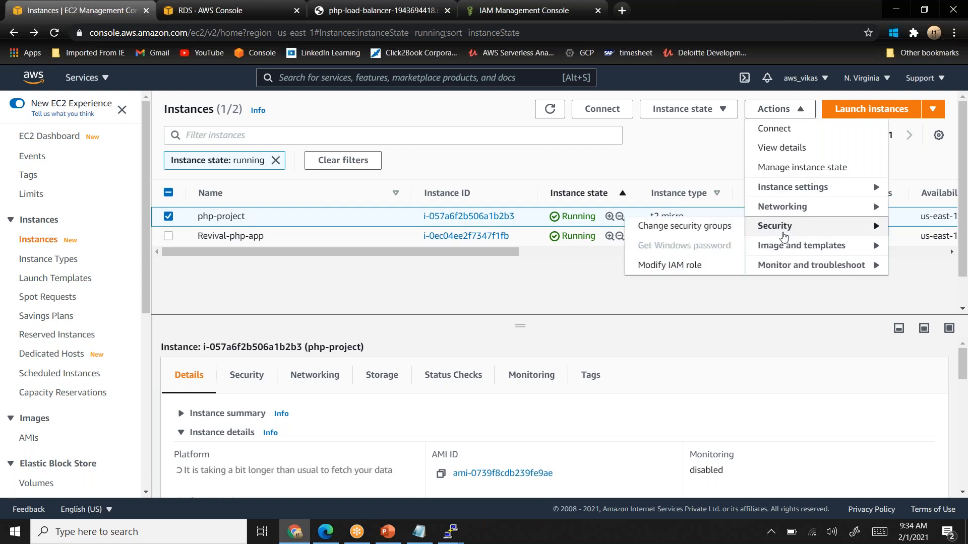
{"action": "left_click", "coordinate": [678, 266]}
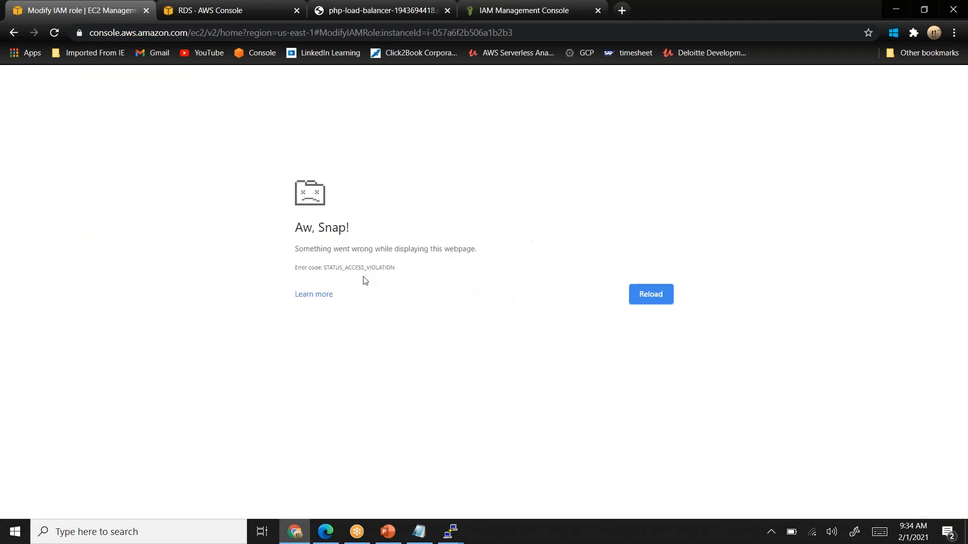
{"action": "left_click", "coordinate": [13, 35]}
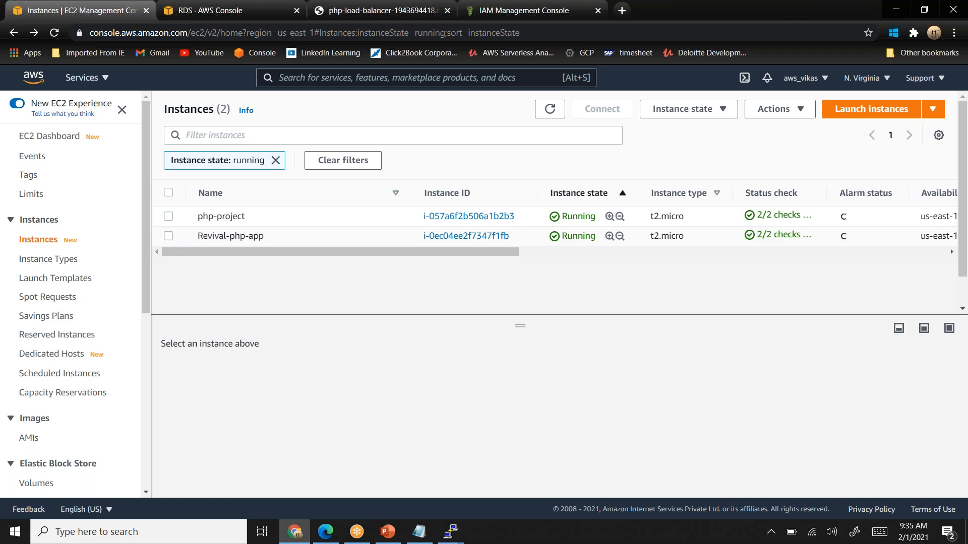
- Try once more to modify the IAM role of the Revival-php-app instance, and return to the instances list
{"action": "left_click", "coordinate": [168, 236]}
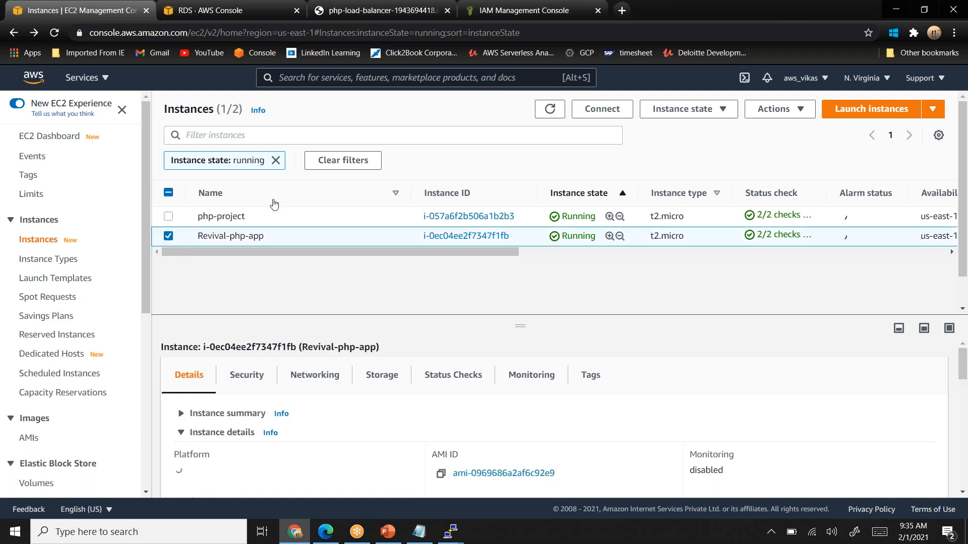
{"action": "left_click", "coordinate": [789, 110]}
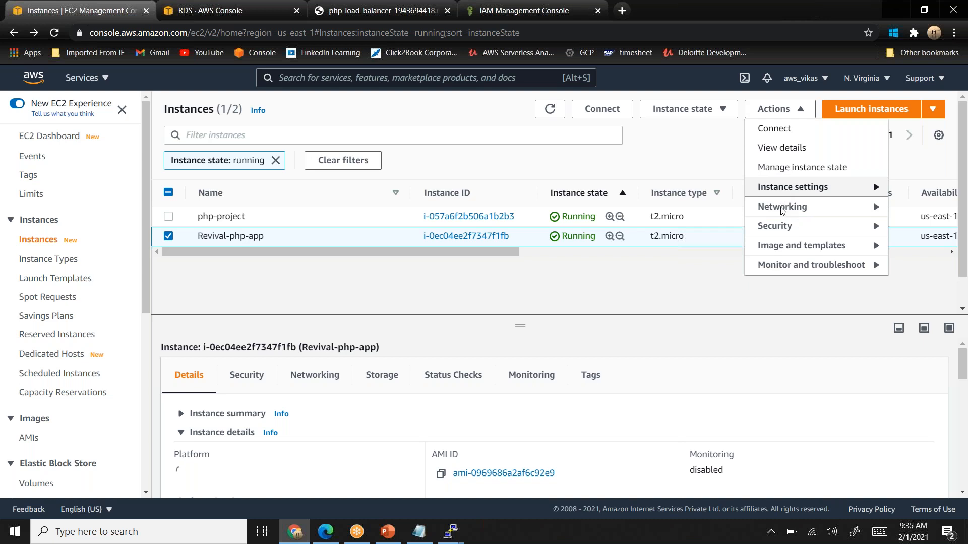
{"action": "mouse_move", "coordinate": [787, 226]}
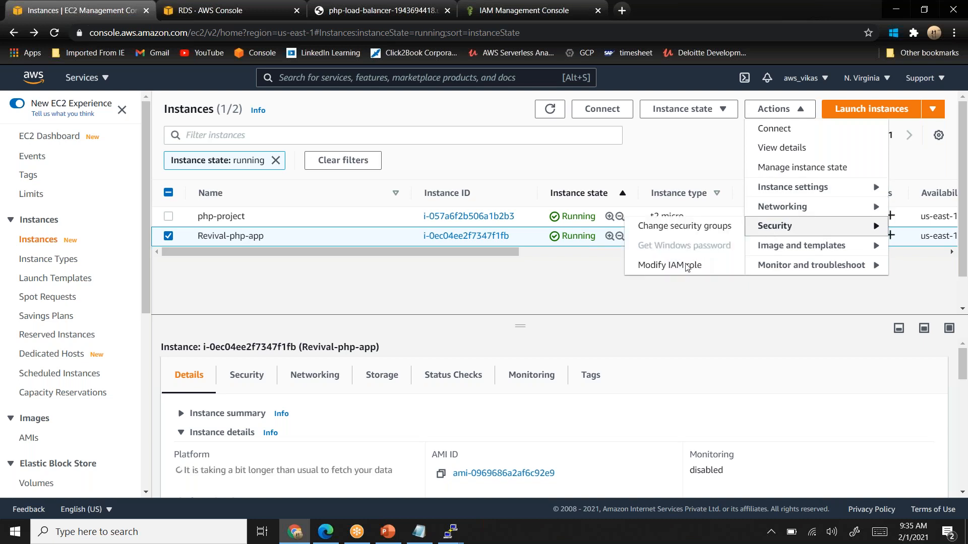
{"action": "left_click", "coordinate": [669, 265]}
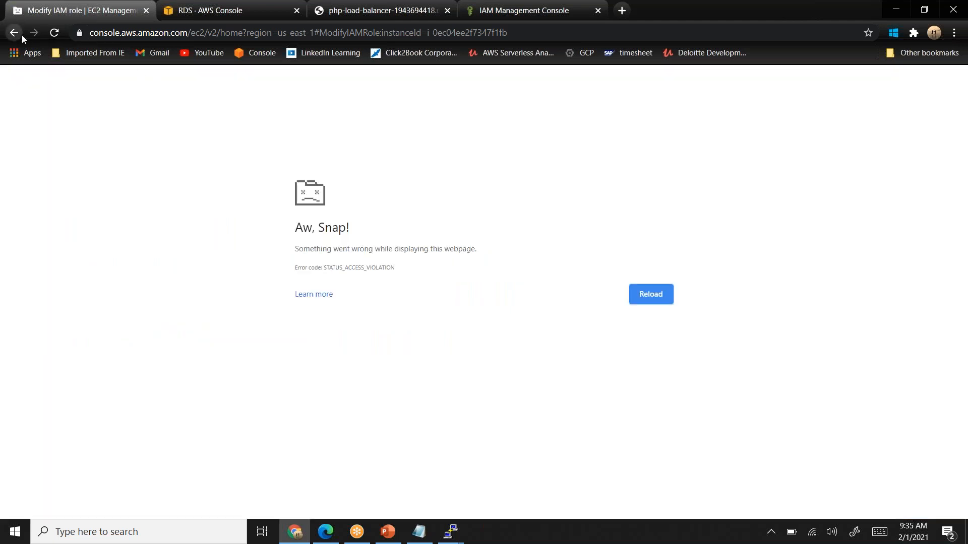
{"action": "left_click", "coordinate": [21, 33]}
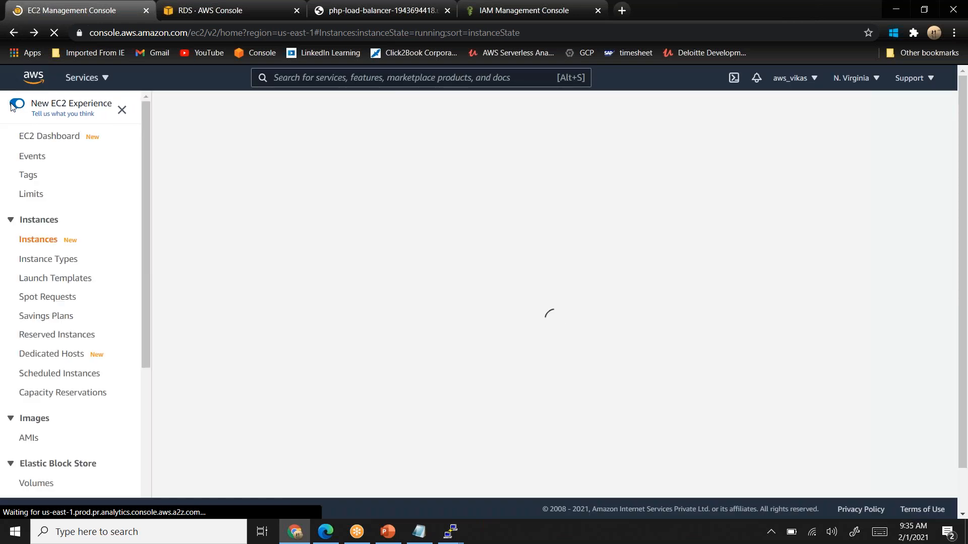
- Turn off the New EC2 Experience and dismiss the feedback form without submitting it
{"action": "left_click", "coordinate": [15, 105]}
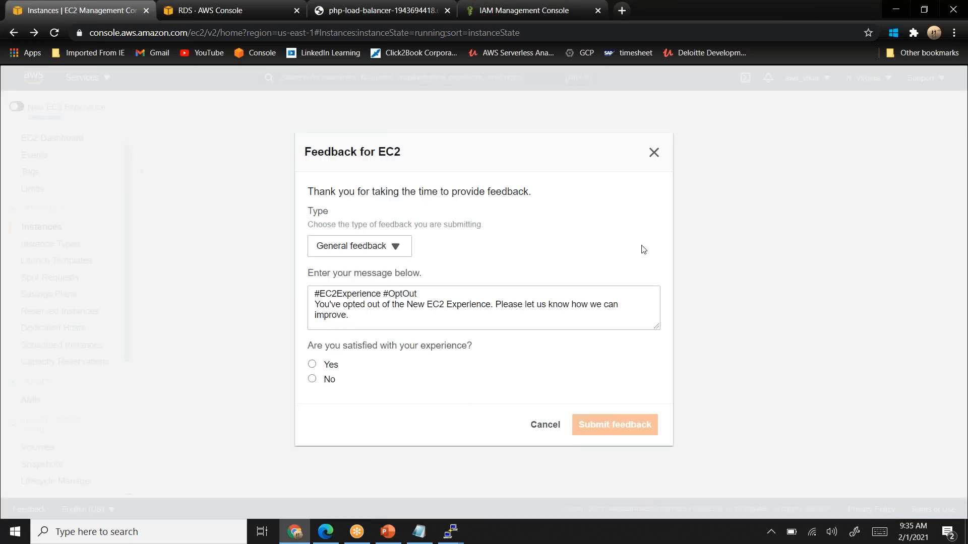
{"action": "left_click", "coordinate": [659, 156]}
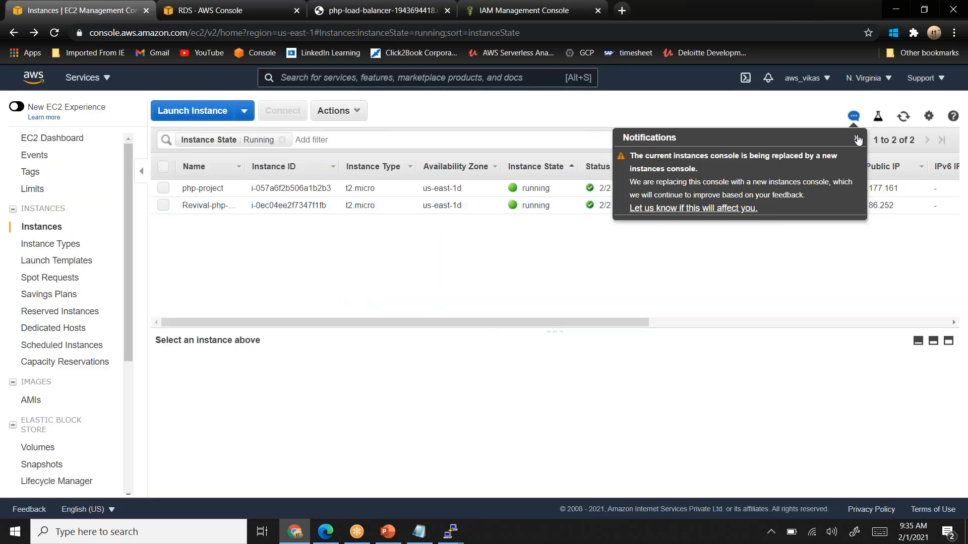
- Dismiss the console replacement notification and attach the IAM role php-role to the php-project instance
{"action": "left_click", "coordinate": [857, 139]}
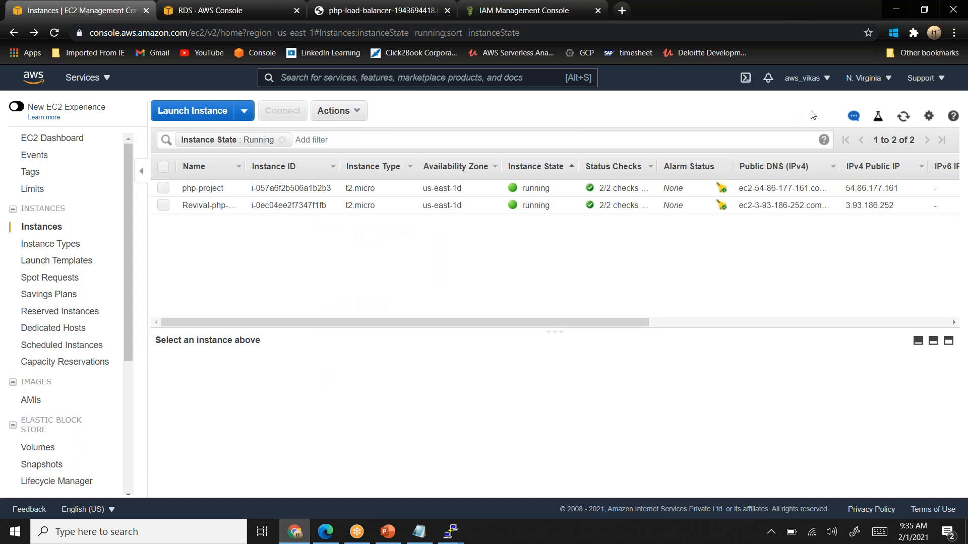
{"action": "left_click", "coordinate": [163, 189]}
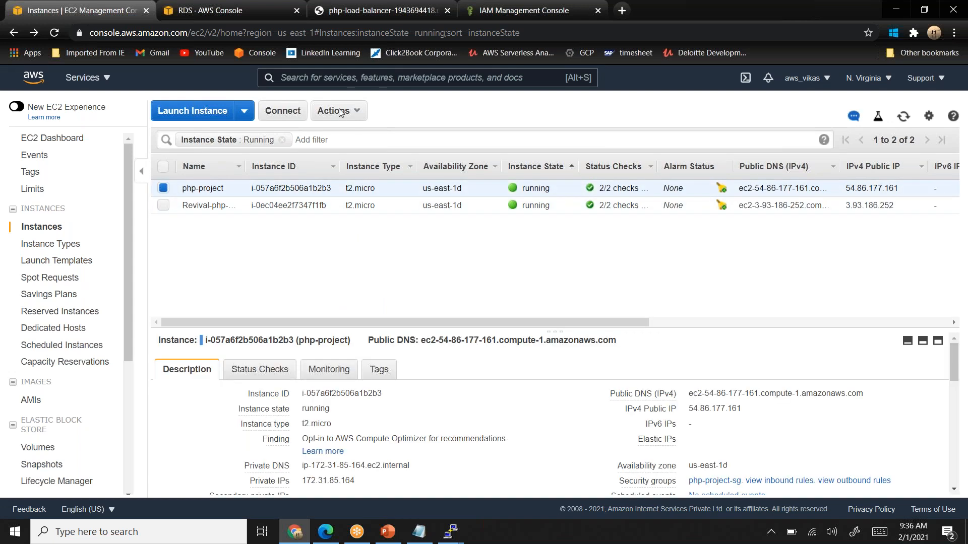
{"action": "left_click", "coordinate": [336, 111]}
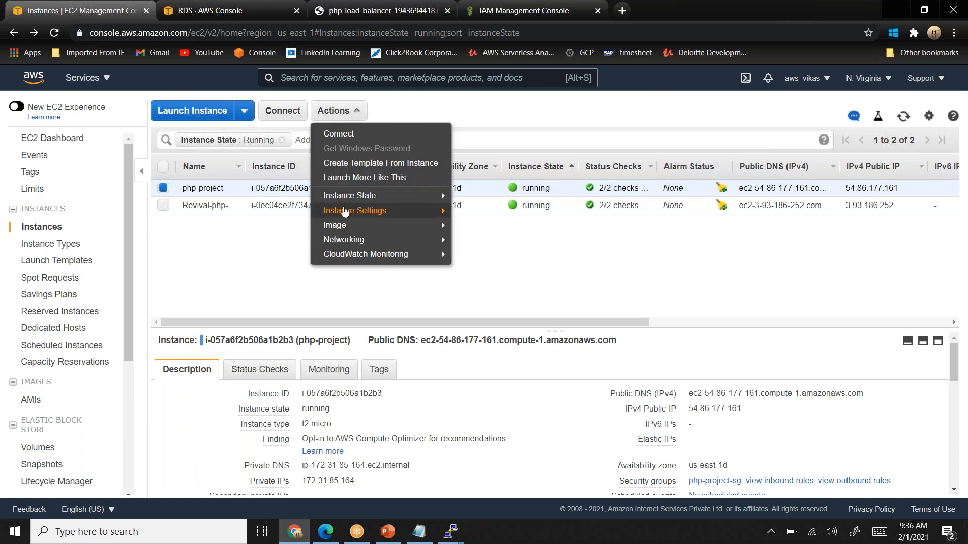
{"action": "mouse_move", "coordinate": [360, 217]}
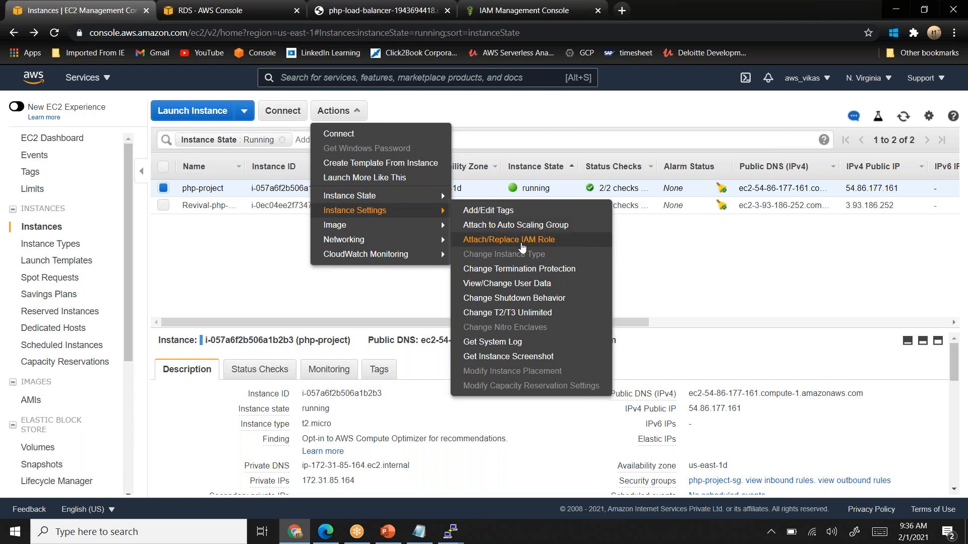
{"action": "left_click", "coordinate": [522, 247]}
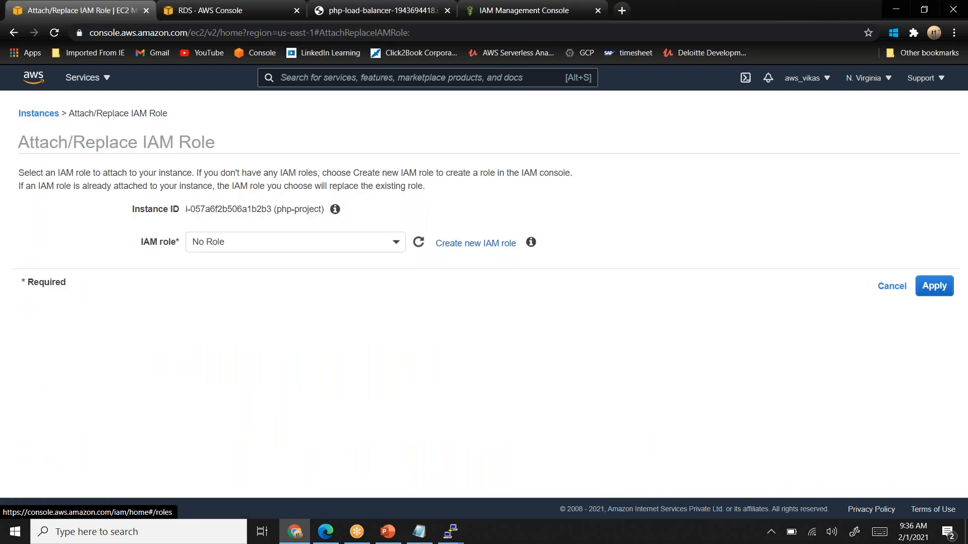
{"action": "left_click", "coordinate": [397, 245]}
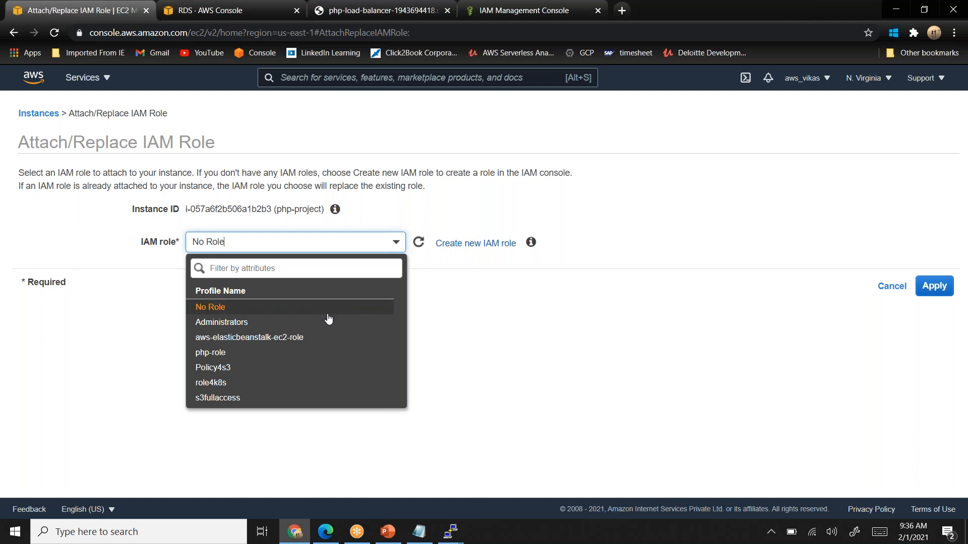
{"action": "left_click", "coordinate": [311, 354]}
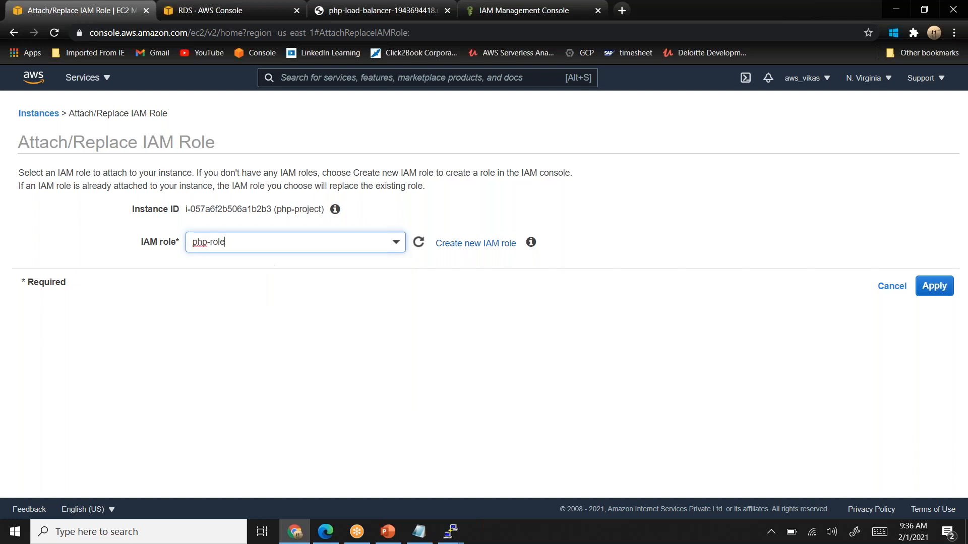
{"action": "left_click", "coordinate": [943, 290]}
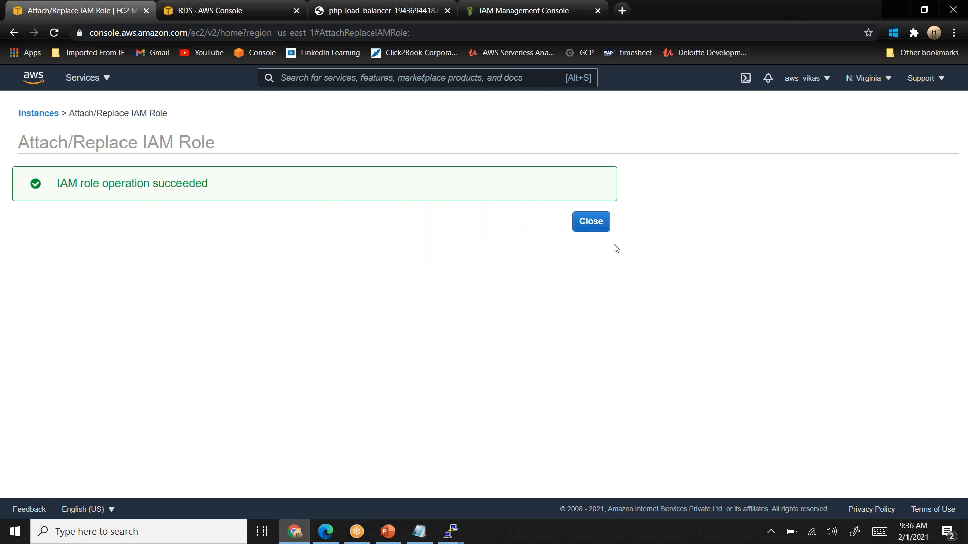
{"action": "left_click", "coordinate": [591, 222]}
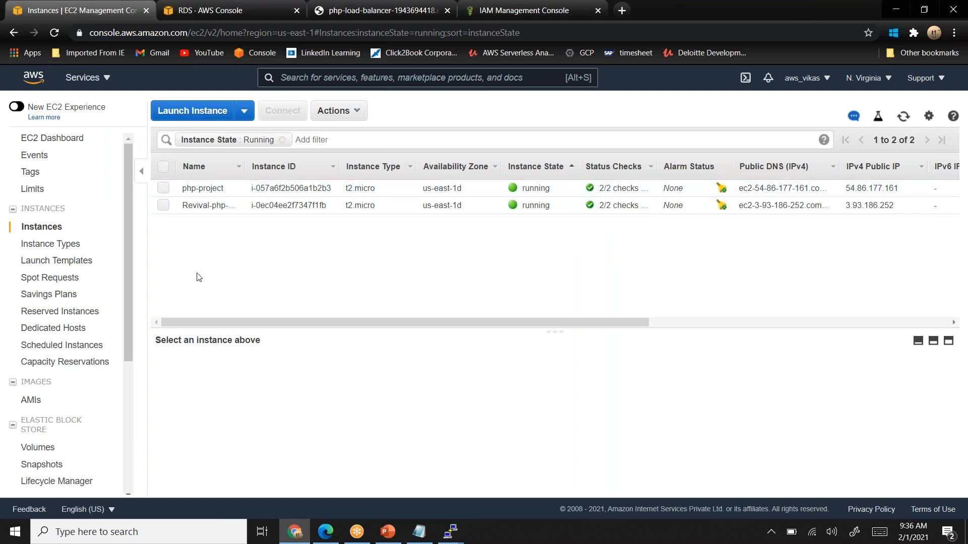
- Attach the IAM role php-role to the Revival-php-app instance and return to the instances list
{"action": "left_click", "coordinate": [164, 188]}
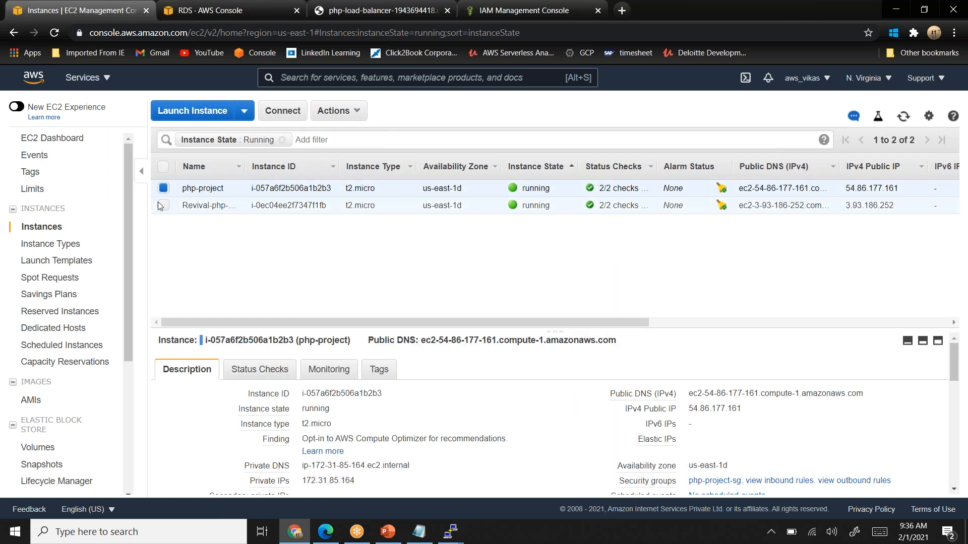
{"action": "left_click", "coordinate": [163, 205]}
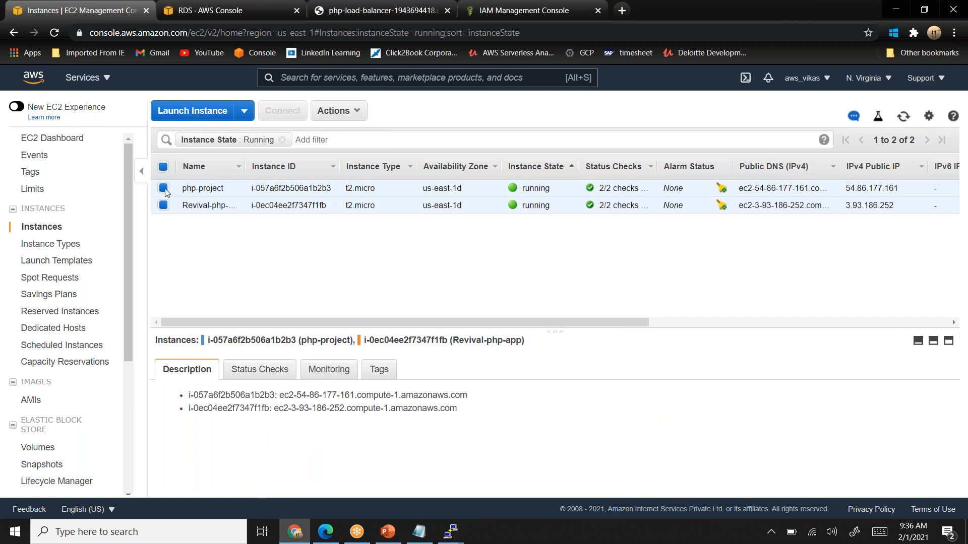
{"action": "left_click", "coordinate": [163, 188]}
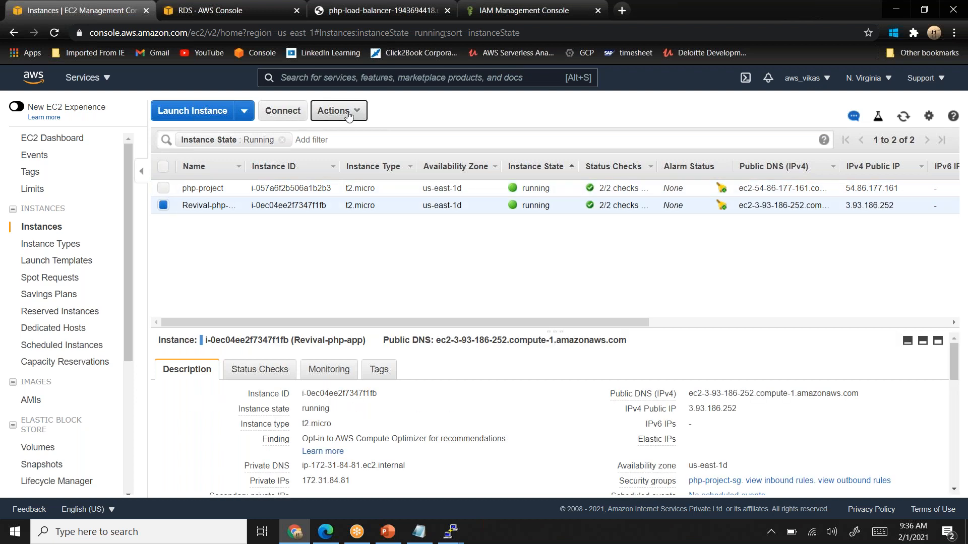
{"action": "left_click", "coordinate": [330, 110]}
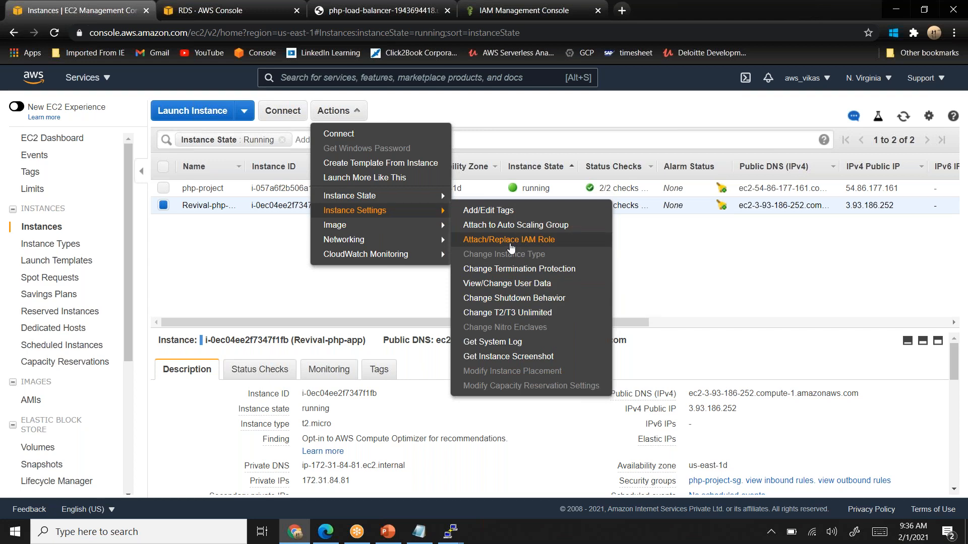
{"action": "left_click", "coordinate": [510, 240]}
{"action": "left_click", "coordinate": [386, 243]}
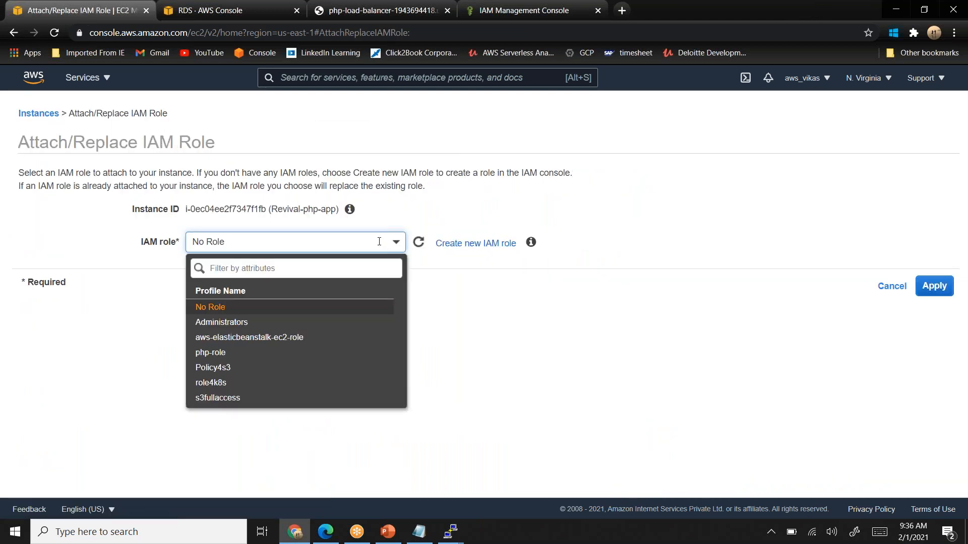
{"action": "left_click", "coordinate": [234, 354]}
{"action": "left_click", "coordinate": [934, 286]}
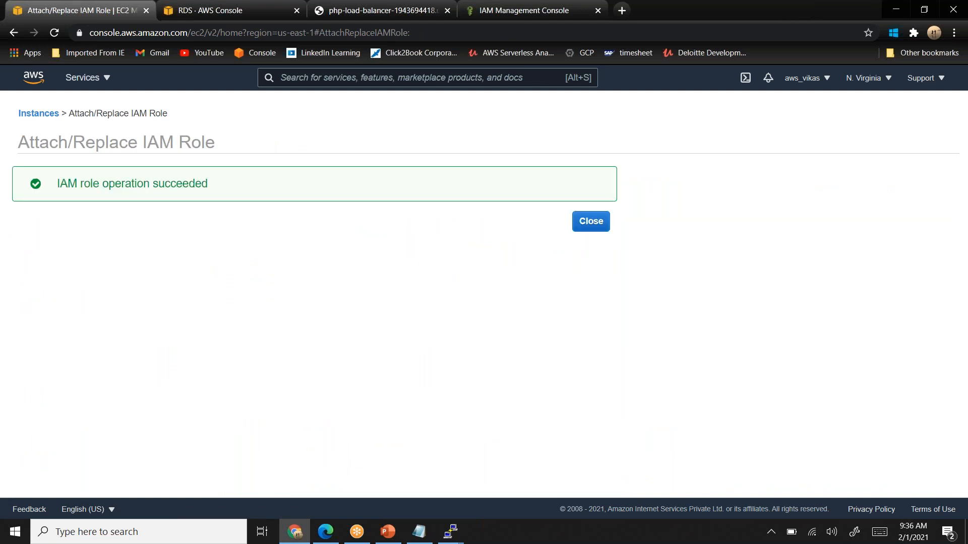
{"action": "left_click", "coordinate": [588, 222]}
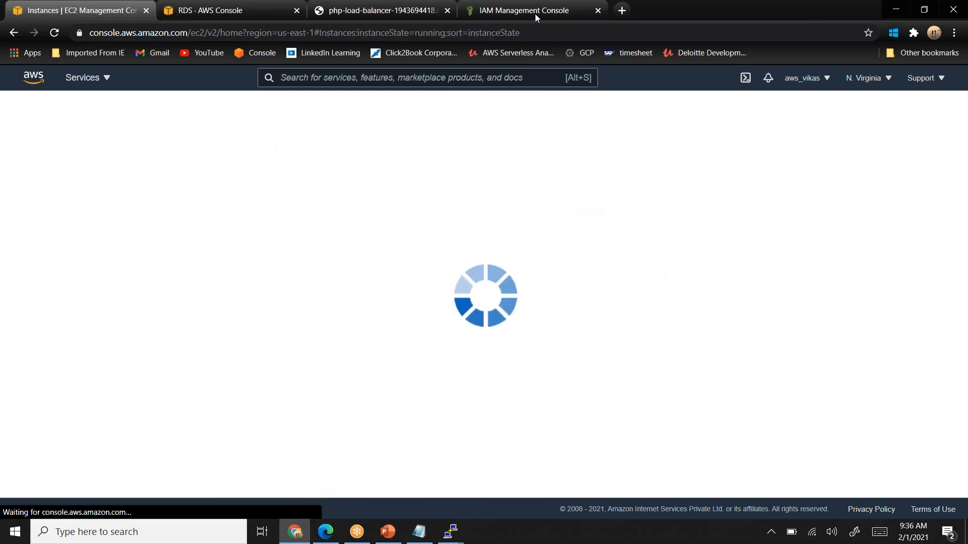
- On the load balancer site, open the DynamoDb Session page from the index and submit a first name in the session form
{"action": "left_click", "coordinate": [358, 11]}
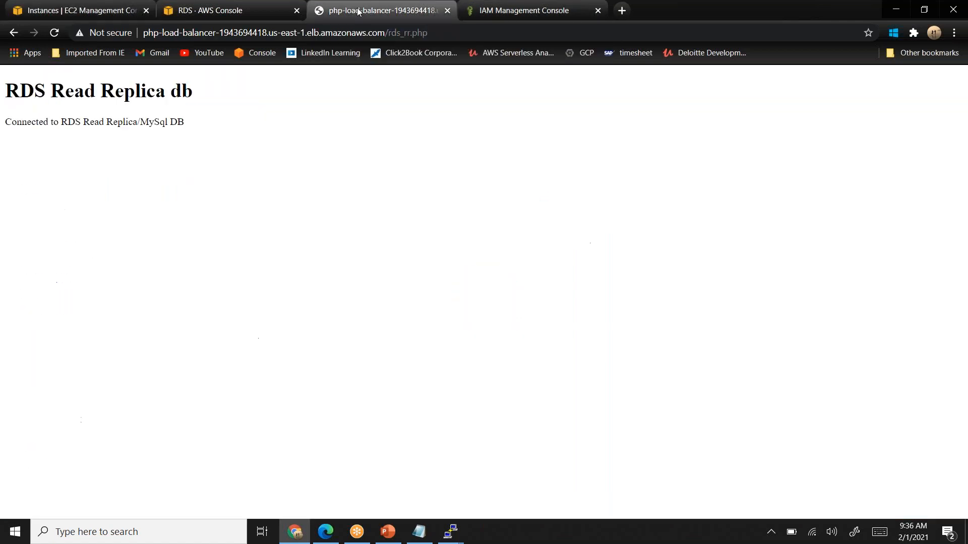
{"action": "left_click", "coordinate": [13, 33]}
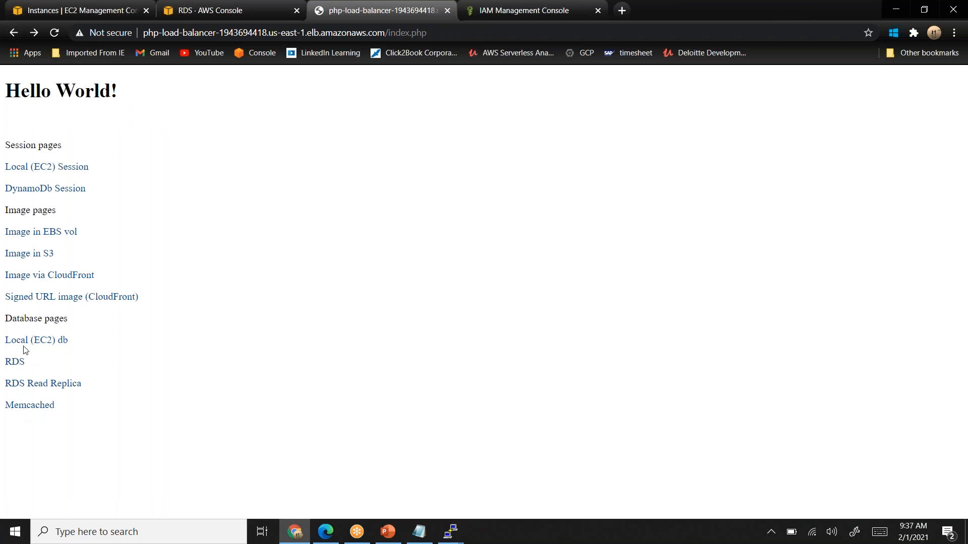
{"action": "left_click", "coordinate": [51, 195]}
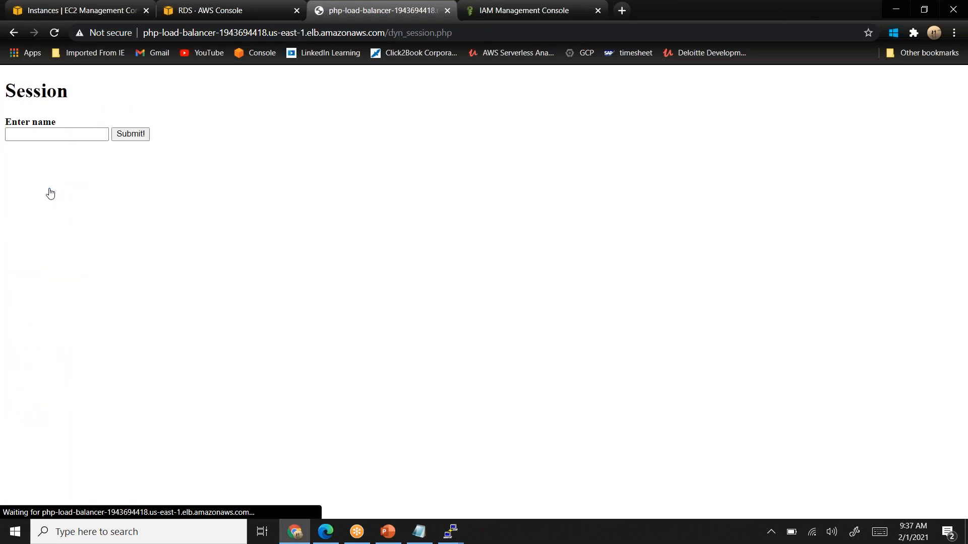
{"action": "left_click", "coordinate": [66, 133]}
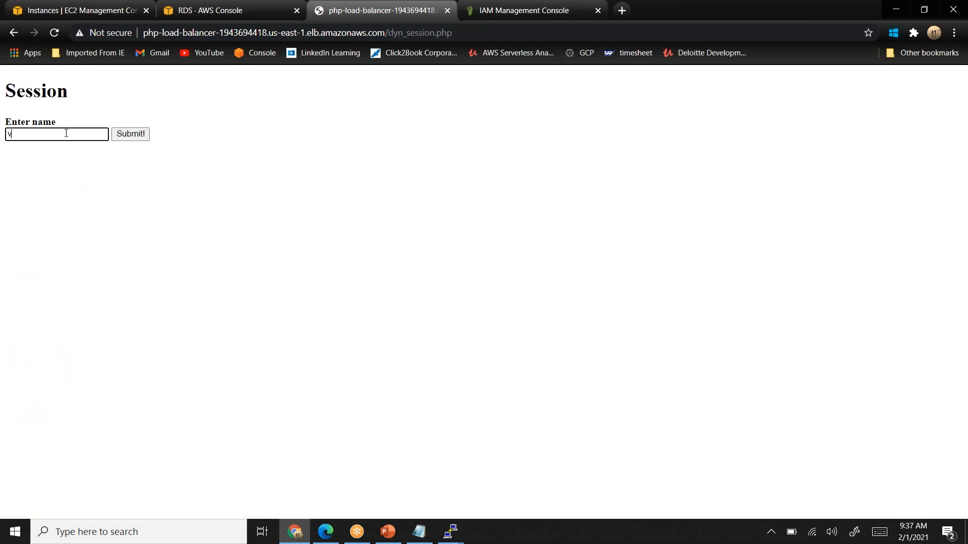
{"action": "left_click", "coordinate": [142, 135]}
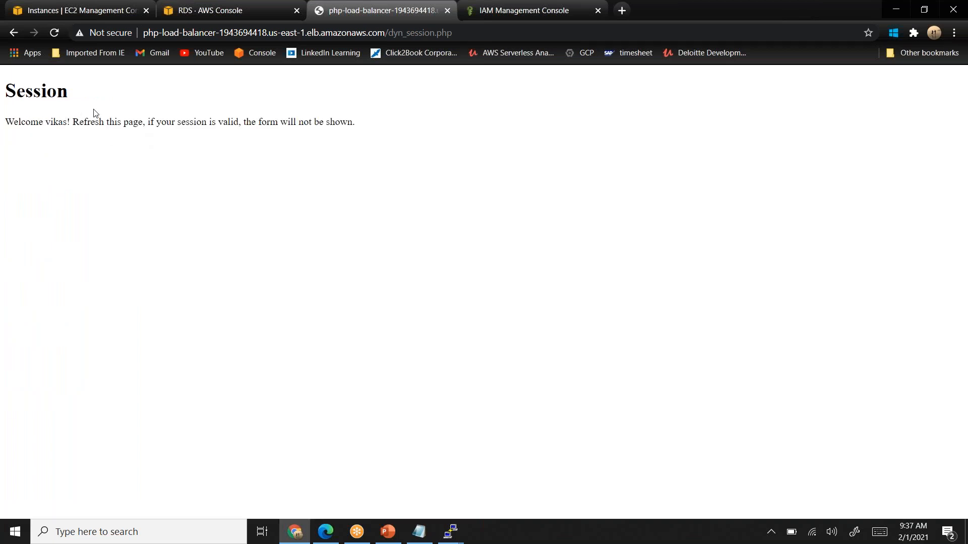
- Switch to the RDS console tab, go to the DynamoDB service, and view the items of the sessions table
{"action": "left_click", "coordinate": [239, 11]}
{"action": "left_click", "coordinate": [300, 81]}
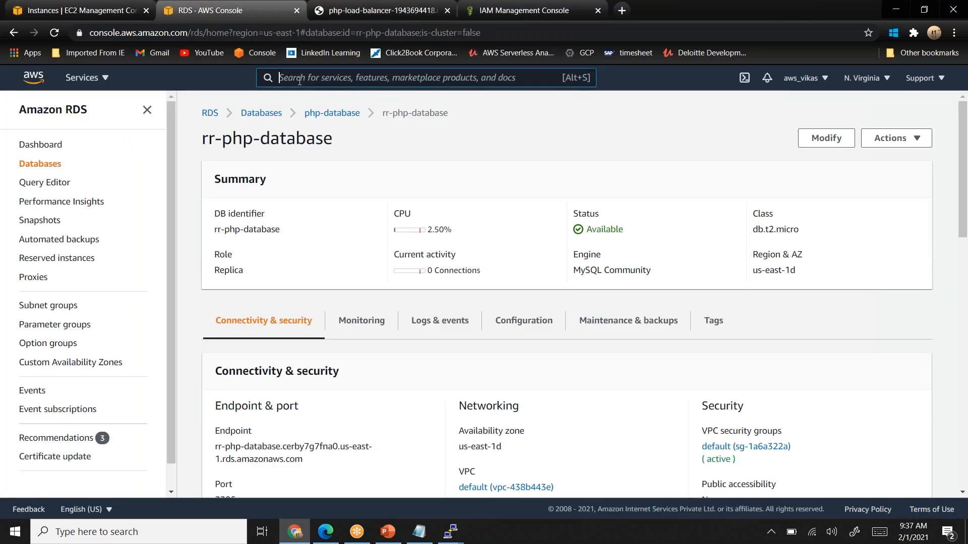
{"action": "type", "text": "d"}
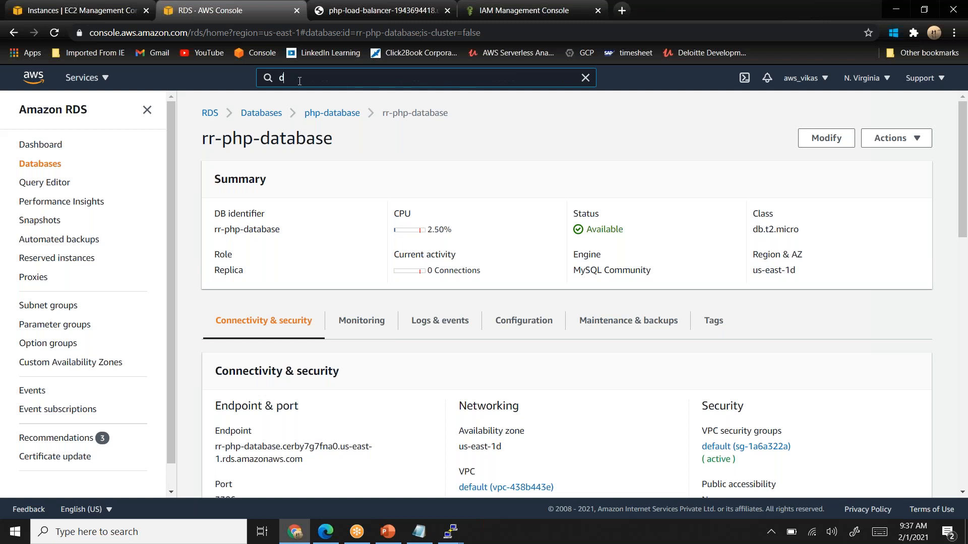
{"action": "type", "text": "yna"}
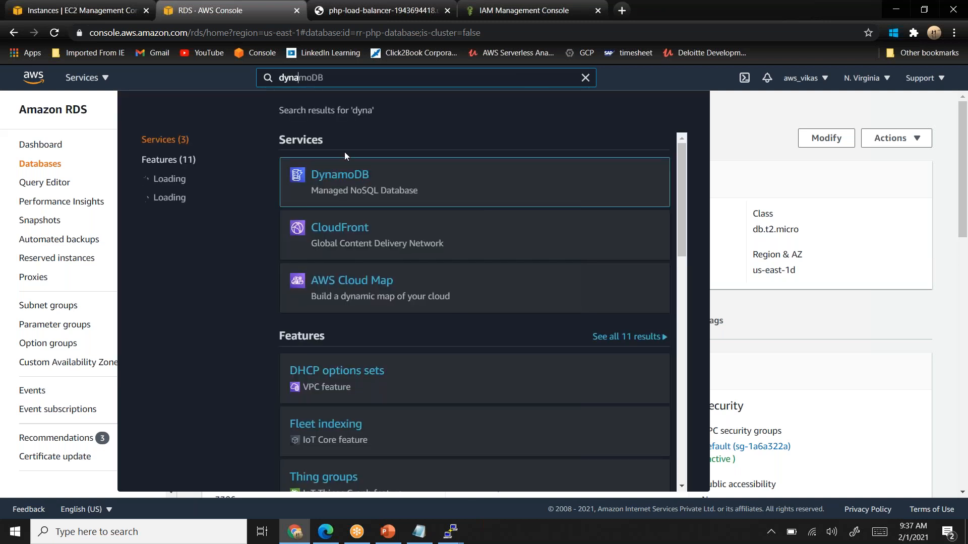
{"action": "left_click", "coordinate": [346, 181]}
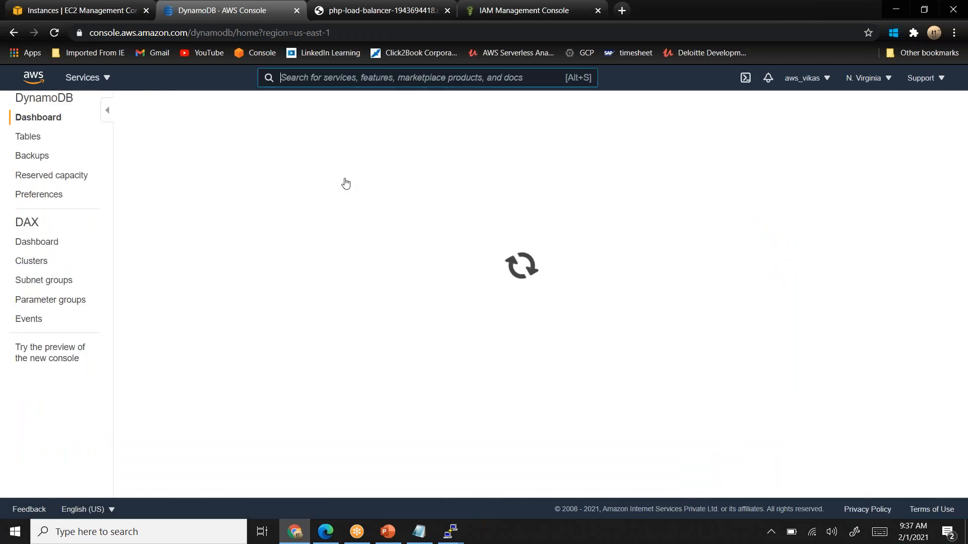
{"action": "left_click", "coordinate": [27, 139]}
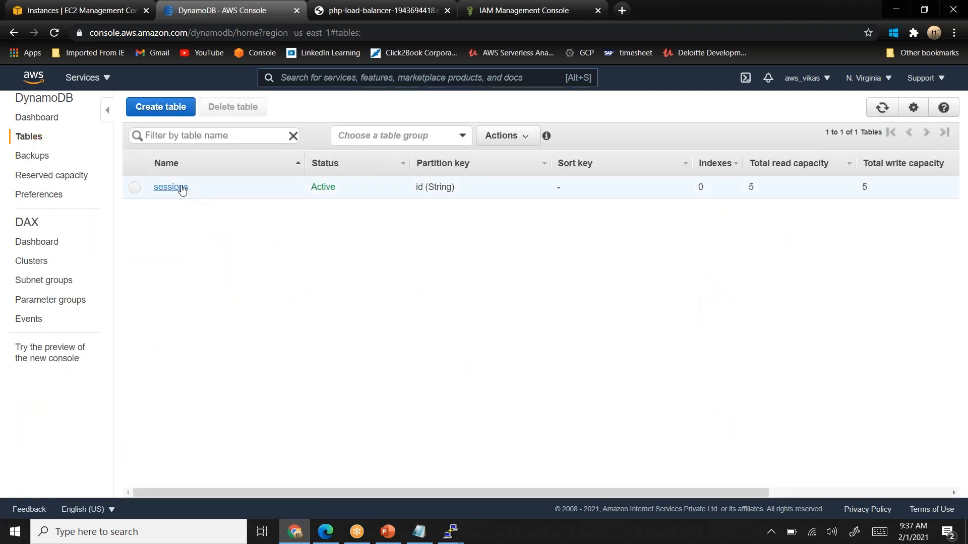
{"action": "left_click", "coordinate": [184, 189]}
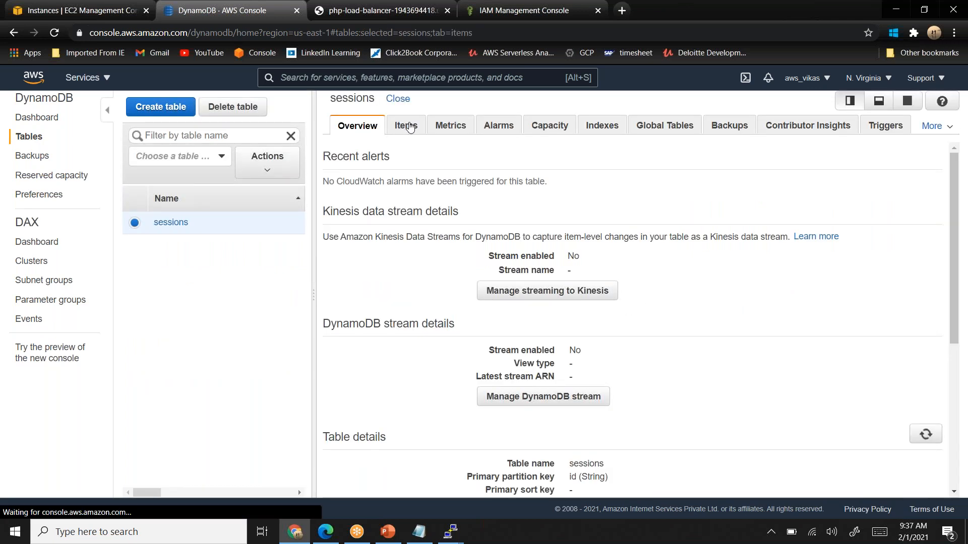
{"action": "left_click", "coordinate": [406, 125]}
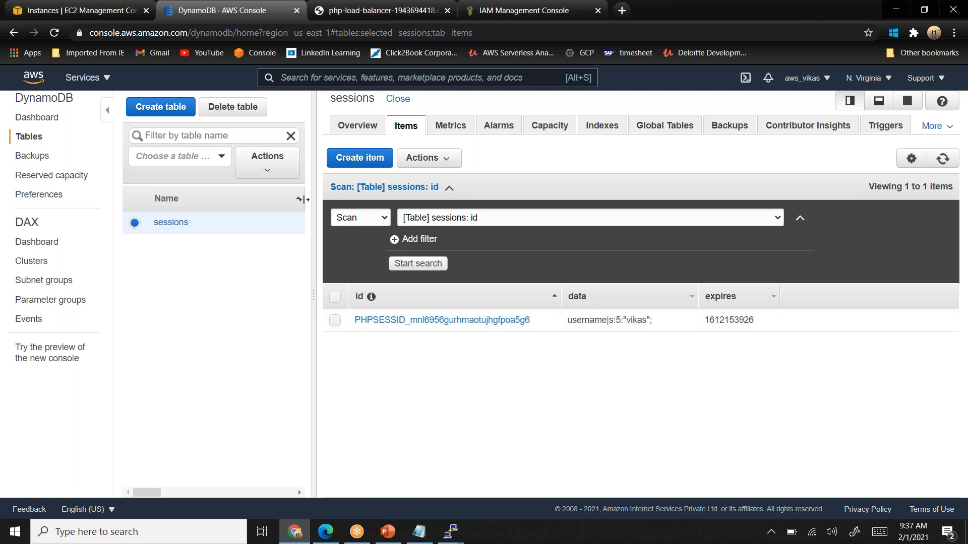
- Return to the load balancer site's index page, reload it, and reopen the DynamoDb Session page to check that the session persists
{"action": "left_click", "coordinate": [88, 15]}
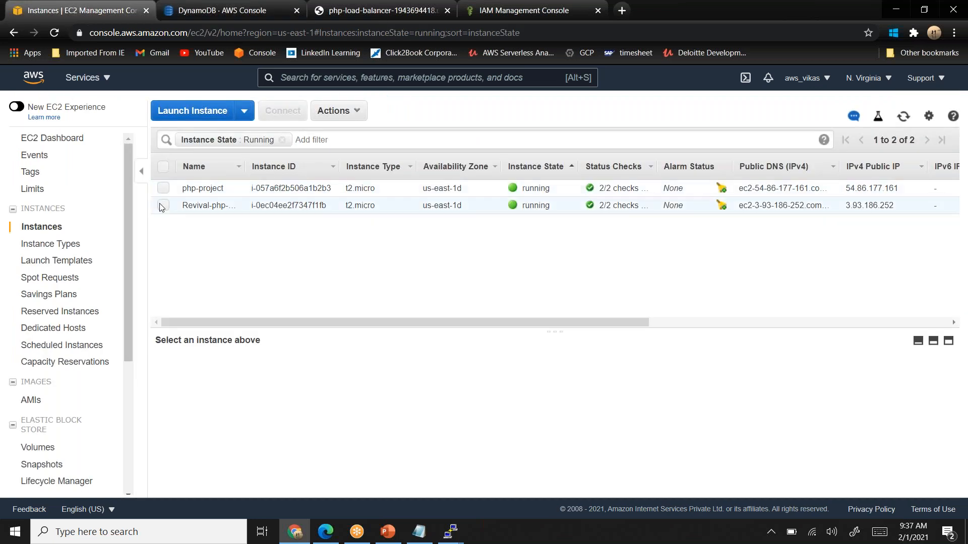
{"action": "left_click", "coordinate": [390, 12]}
{"action": "left_click", "coordinate": [12, 33]}
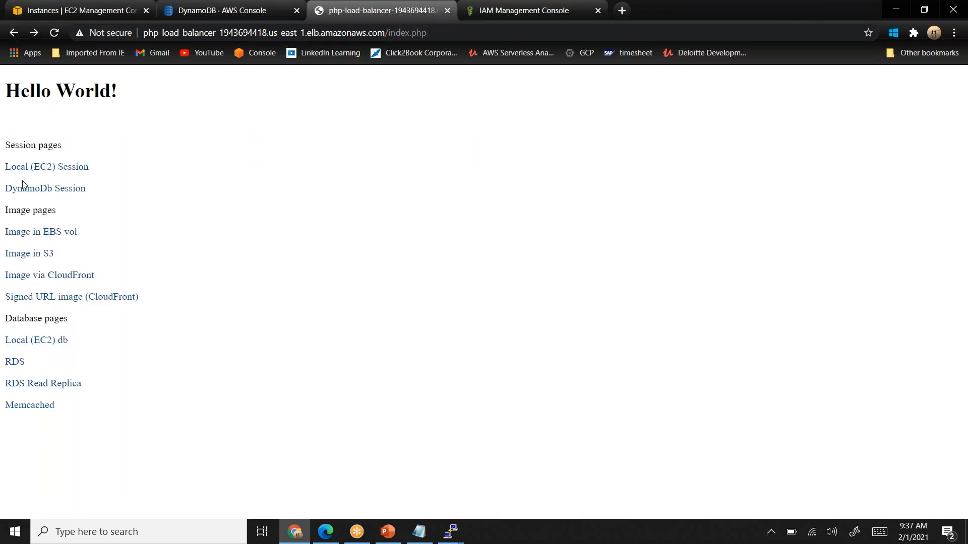
{"action": "left_click", "coordinate": [53, 37]}
{"action": "left_click", "coordinate": [42, 190]}
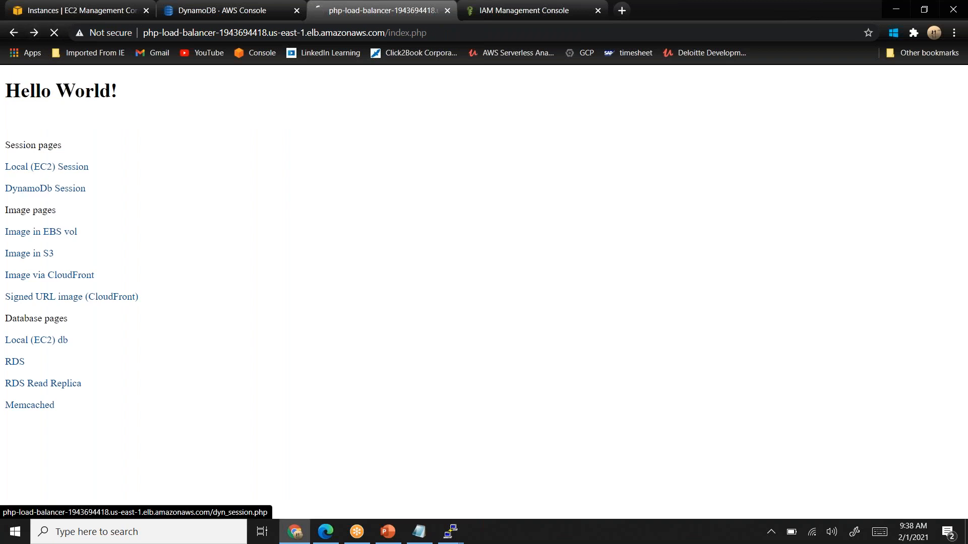
{"action": "left_click", "coordinate": [13, 33]}
{"action": "left_click", "coordinate": [46, 187]}
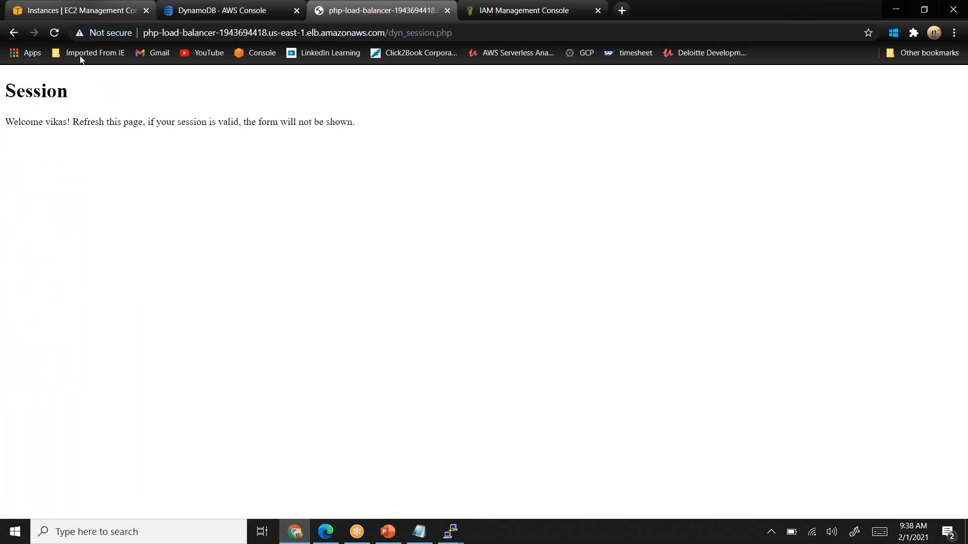
- Reload the sessions table items in the DynamoDB console to check the stored session, and return to the load balancer's session page
{"action": "left_click", "coordinate": [229, 12]}
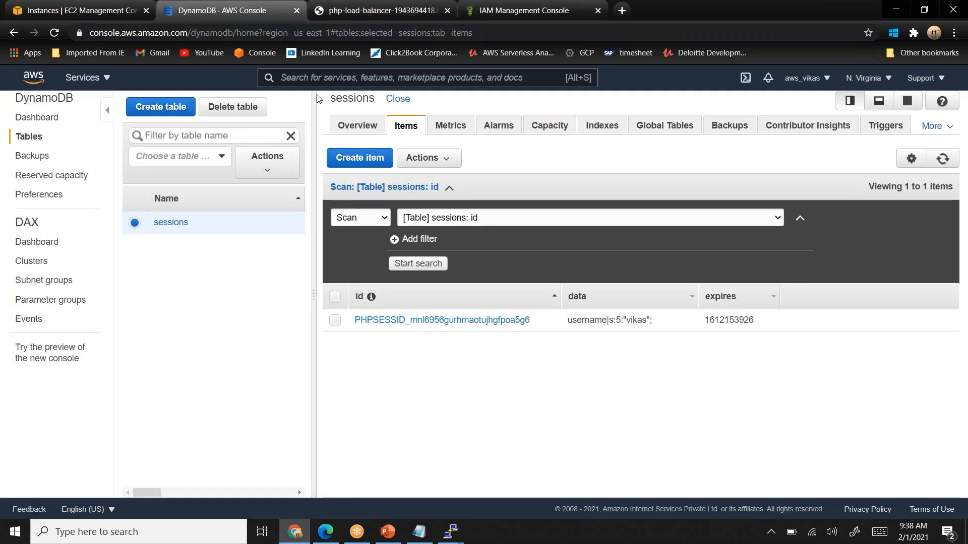
{"action": "left_click", "coordinate": [55, 34]}
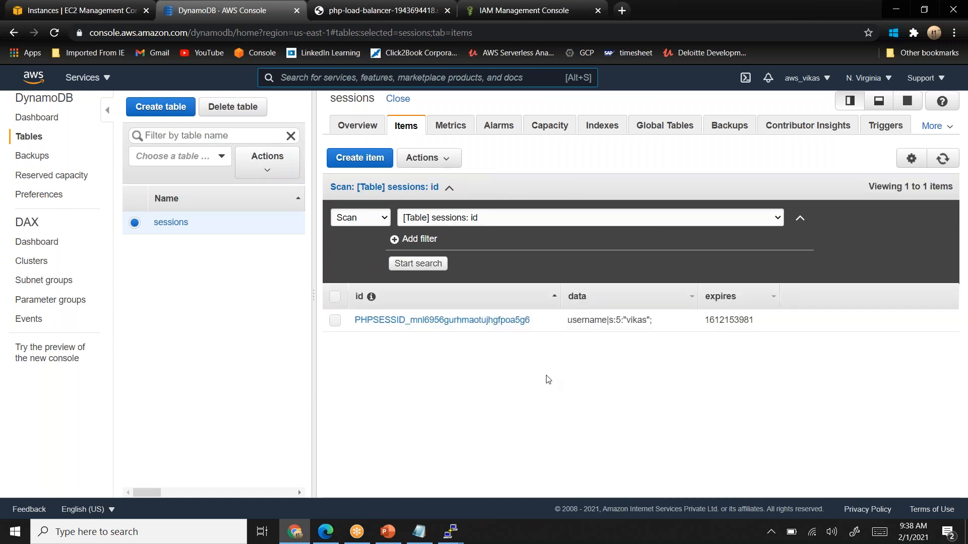
{"action": "left_click", "coordinate": [423, 10]}
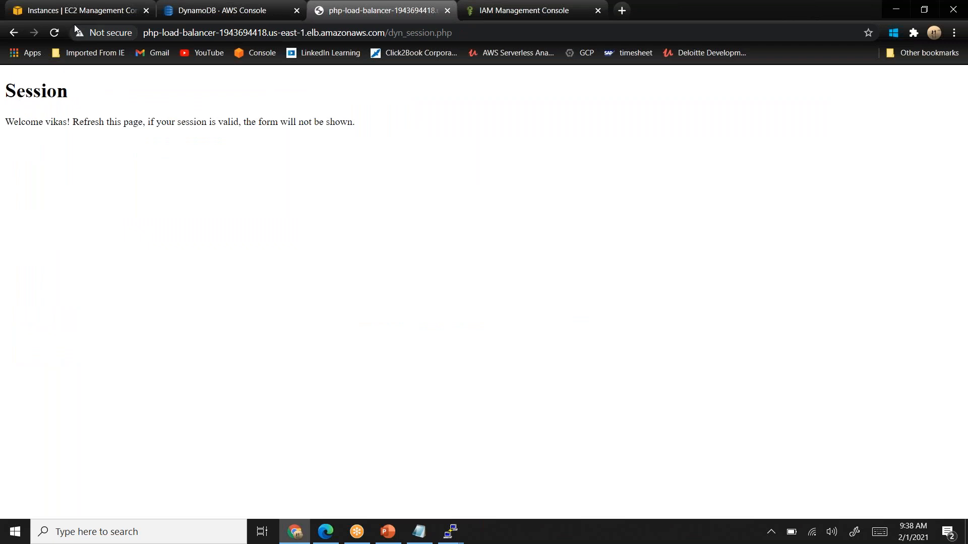
- Reload the load balancer's session page, go to its index.php, and reopen the DynamoDb Session page to check the session persists
{"action": "left_click", "coordinate": [275, 33]}
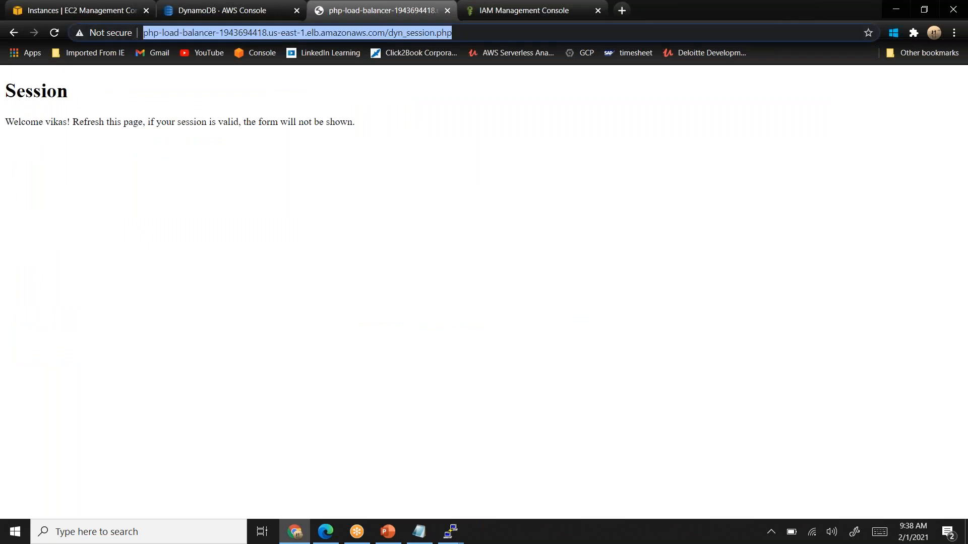
{"action": "key", "text": "Return"}
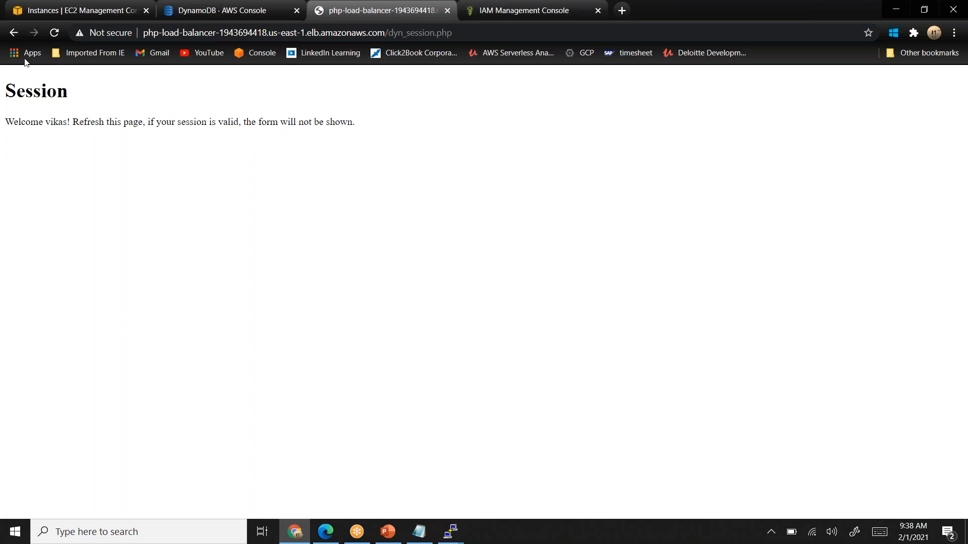
{"action": "left_click", "coordinate": [468, 34]}
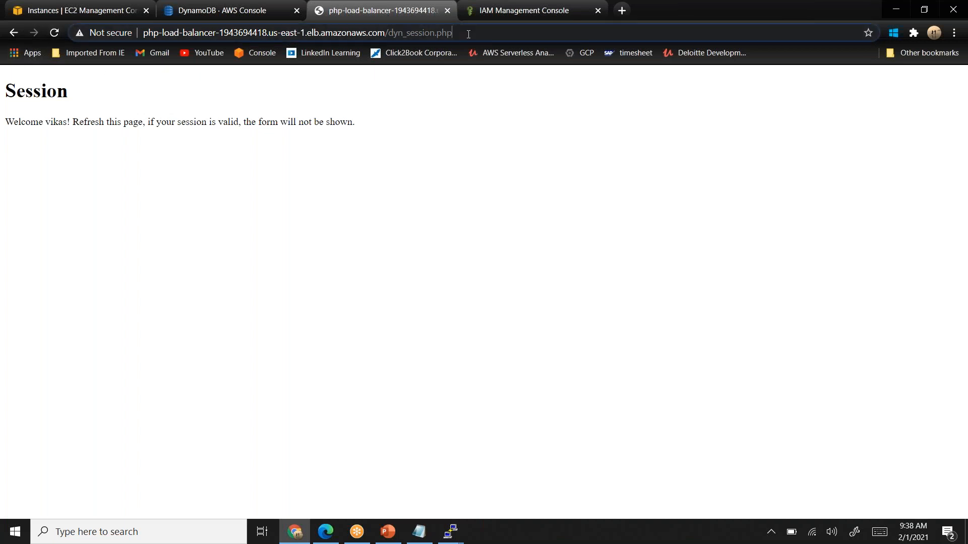
{"action": "key", "text": "BackSpace"}
{"action": "key", "text": "BackSpace"}
{"action": "key", "text": "BackSpace"}
{"action": "key", "text": "BackSpace"}
{"action": "key", "text": "BackSpace"}
{"action": "key", "text": "BackSpace"}
{"action": "key", "text": "BackSpace"}
{"action": "key", "text": "BackSpace"}
{"action": "key", "text": "BackSpace"}
{"action": "key", "text": "BackSpace"}
{"action": "key", "text": "BackSpace"}
{"action": "key", "text": "BackSpace"}
{"action": "key", "text": "BackSpace"}
{"action": "key", "text": "BackSpace"}
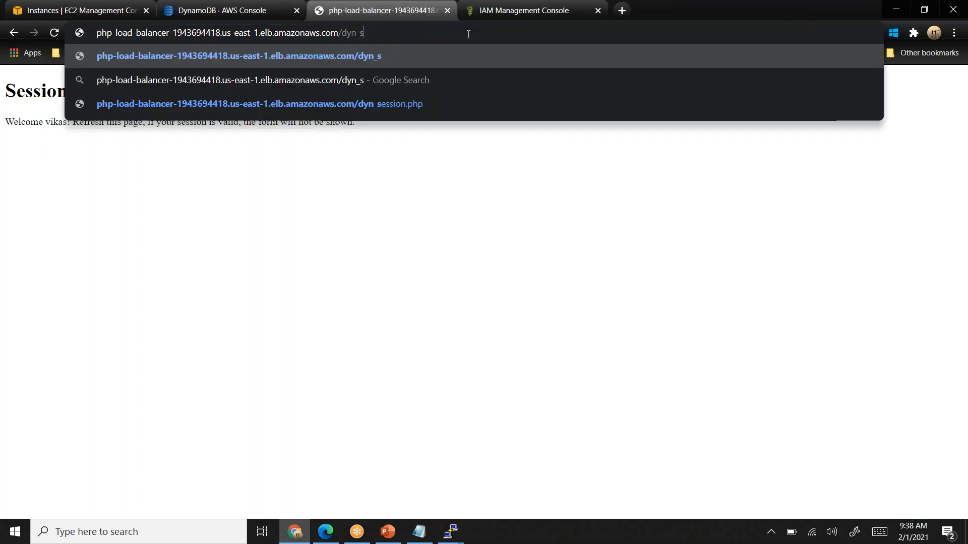
{"action": "key", "text": "BackSpace"}
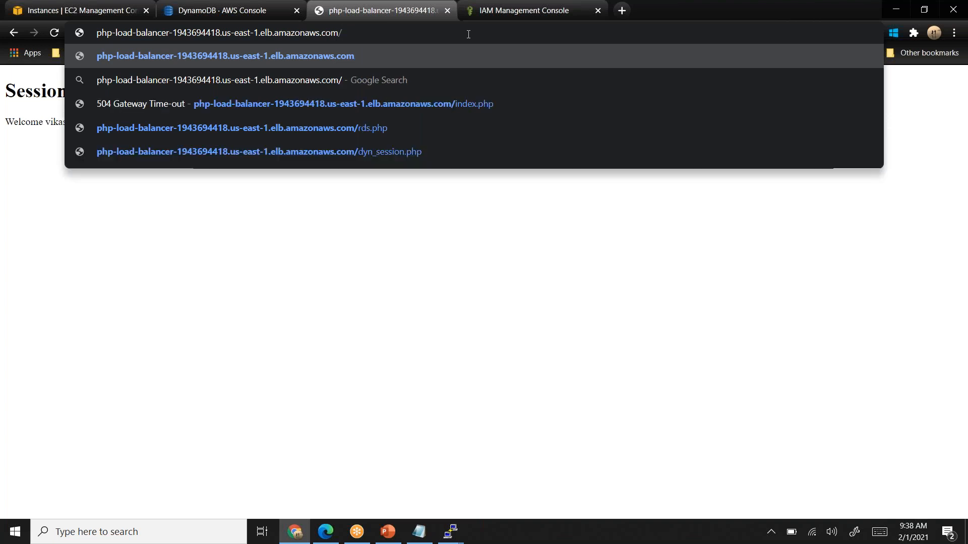
{"action": "type", "text": "index.php"}
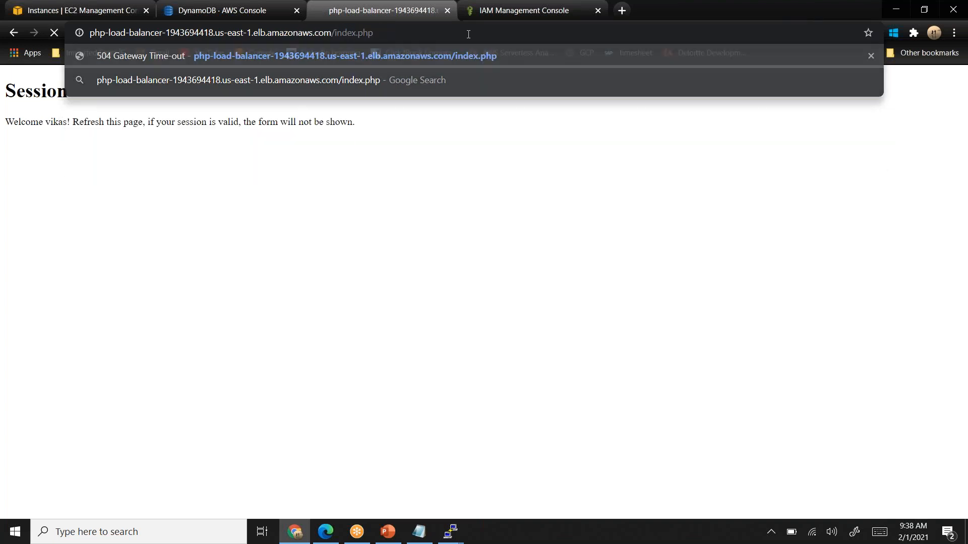
{"action": "key", "text": "Return"}
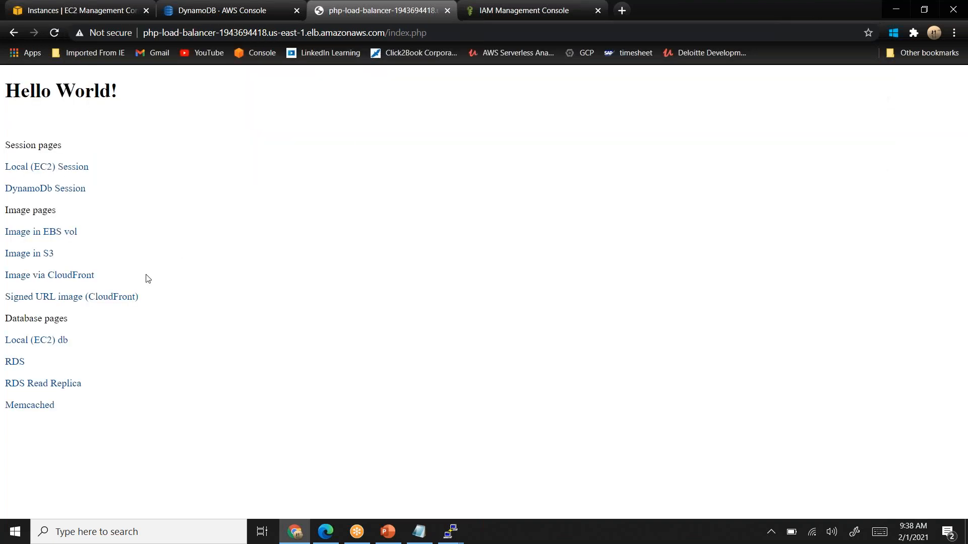
{"action": "left_click", "coordinate": [53, 191]}
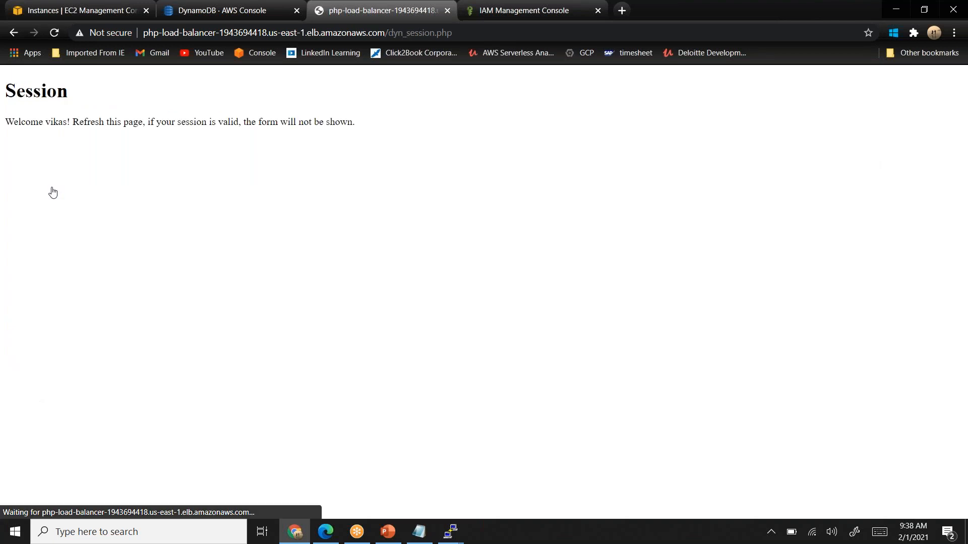
- Open the load balancer's root URL without any page path
{"action": "left_click", "coordinate": [491, 33]}
{"action": "left_click", "coordinate": [491, 33]}
{"action": "key", "text": "BackSpace"}
{"action": "key", "text": "BackSpace"}
{"action": "key", "text": "BackSpace"}
{"action": "key", "text": "BackSpace"}
{"action": "key", "text": "BackSpace"}
{"action": "key", "text": "BackSpace"}
{"action": "key", "text": "BackSpace"}
{"action": "key", "text": "BackSpace"}
{"action": "key", "text": "BackSpace"}
{"action": "key", "text": "BackSpace"}
{"action": "key", "text": "BackSpace"}
{"action": "key", "text": "BackSpace"}
{"action": "key", "text": "BackSpace"}
{"action": "key", "text": "BackSpace"}
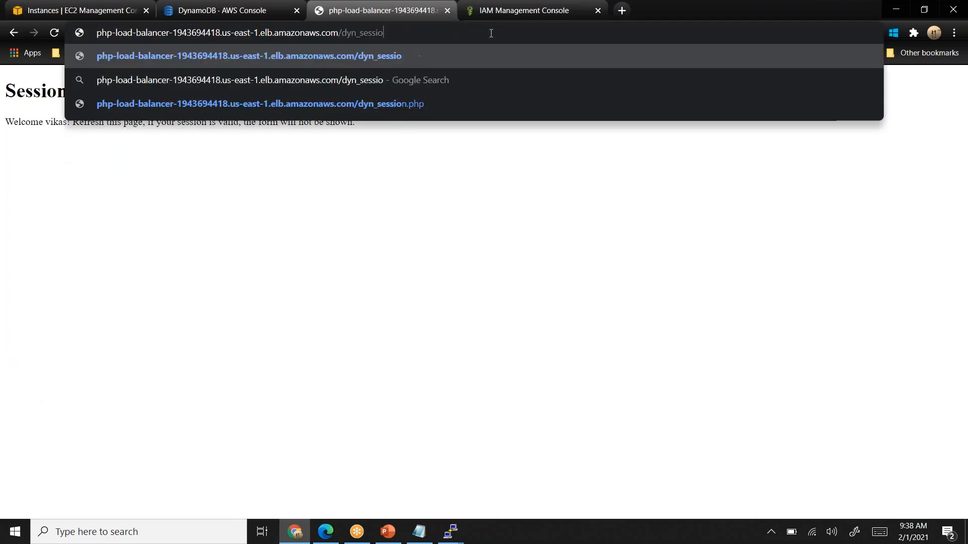
{"action": "key", "text": "BackSpace"}
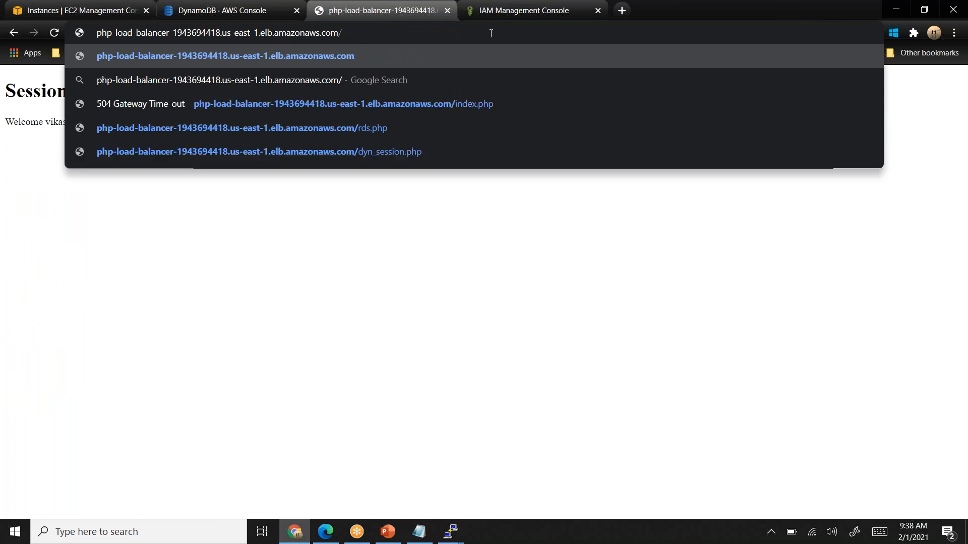
{"action": "key", "text": "Return"}
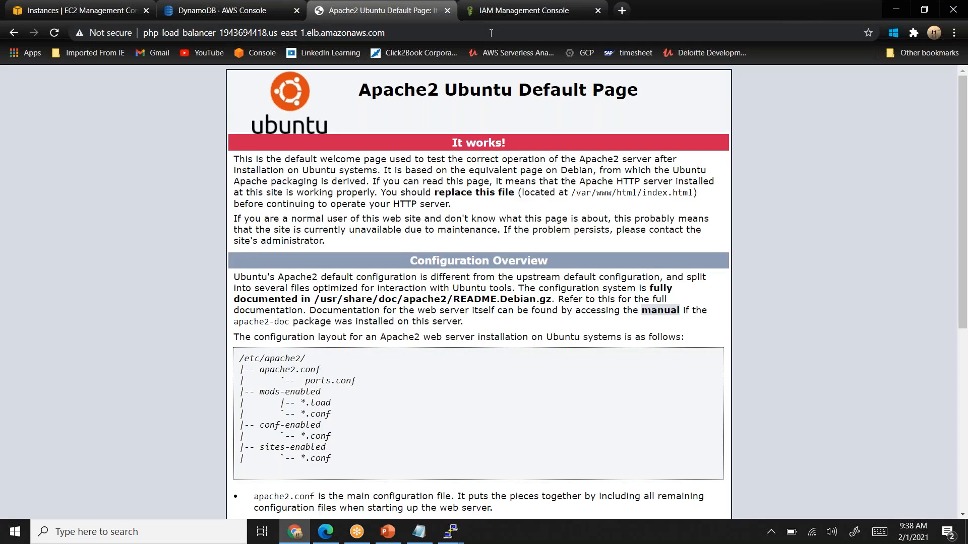
- Go to the load balancer's index.php, open the DynamoDb Session page from it, and reload that page to recheck the session
{"action": "left_click", "coordinate": [471, 29]}
{"action": "left_click", "coordinate": [471, 30]}
{"action": "type", "text": "/index"}
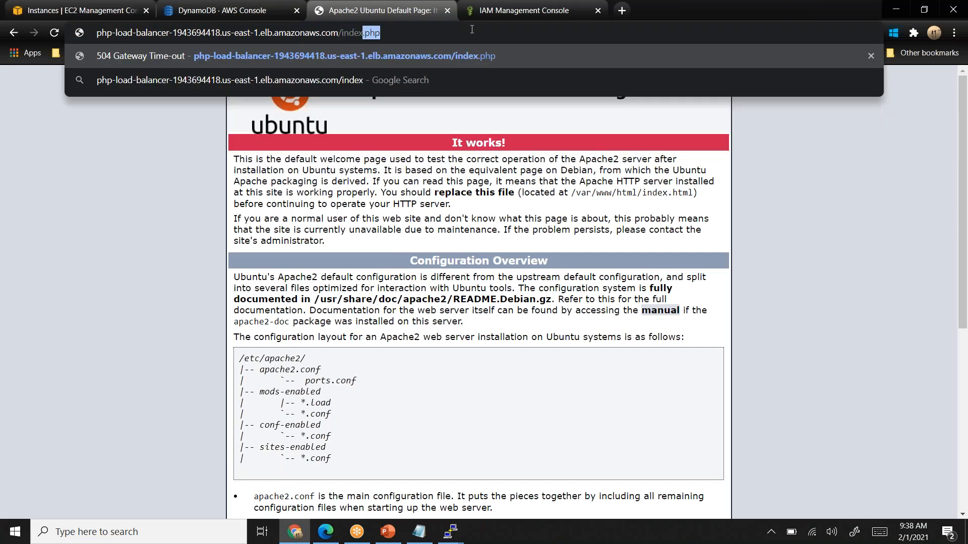
{"action": "type", "text": ".php"}
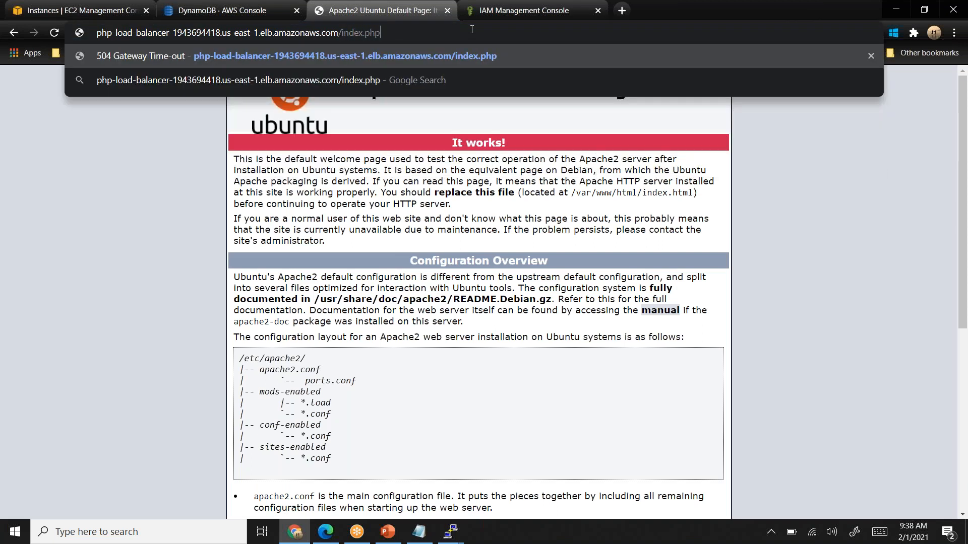
{"action": "key", "text": "Return"}
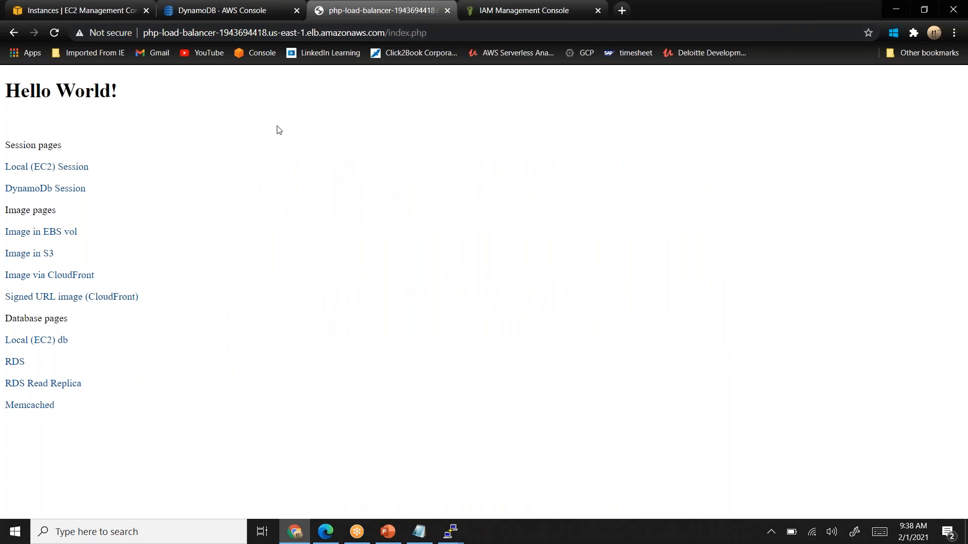
{"action": "left_click", "coordinate": [48, 189]}
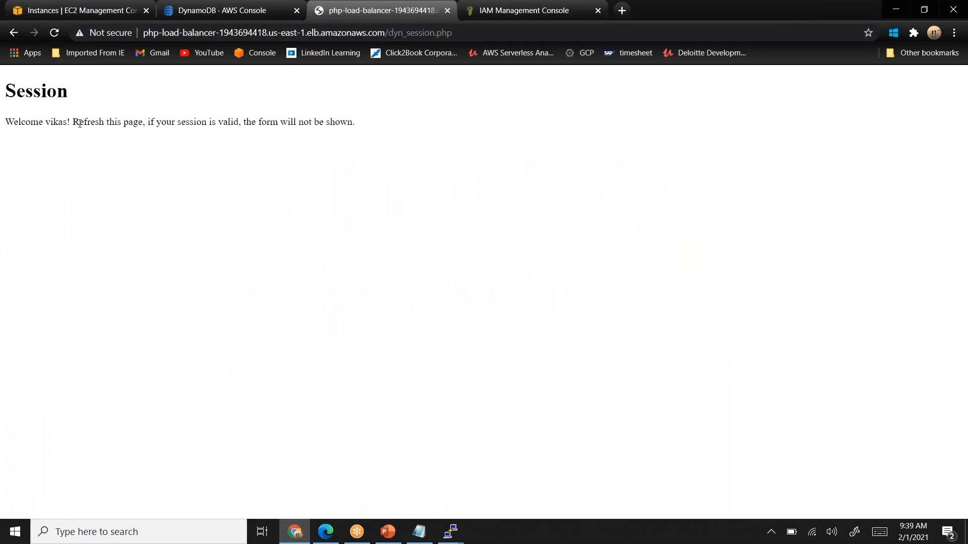
{"action": "left_click", "coordinate": [55, 32]}
{"action": "left_click", "coordinate": [56, 34]}
- In the EC2 console tab, select the Revival-php-app instance and copy its IPv4 public IP
{"action": "left_click", "coordinate": [91, 9]}
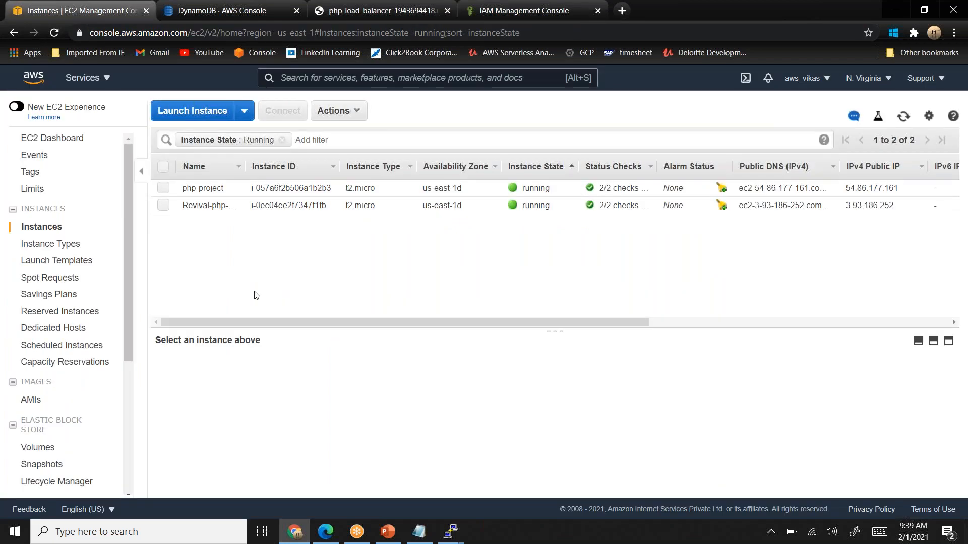
{"action": "left_click", "coordinate": [163, 205]}
{"action": "mouse_move", "coordinate": [718, 407]}
{"action": "left_click", "coordinate": [747, 410]}
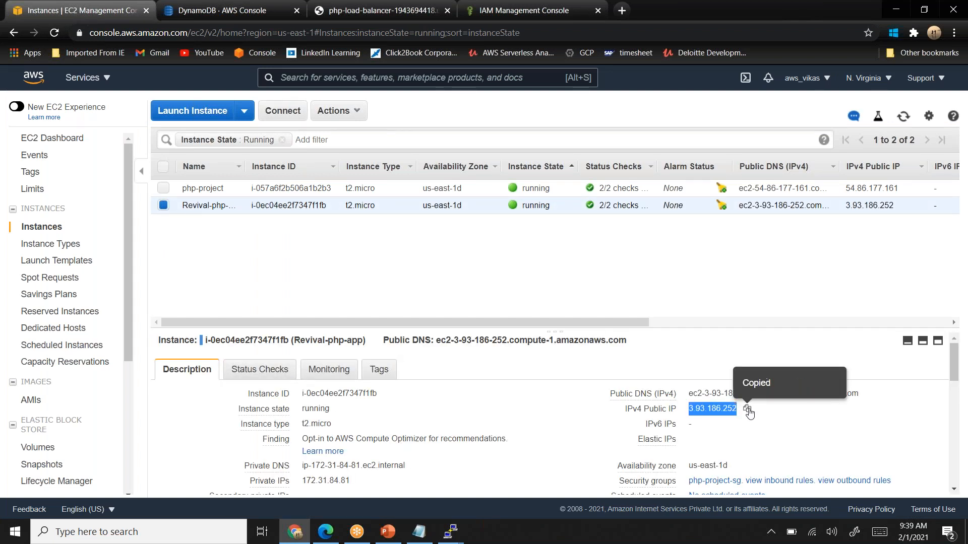
- In the load balancer site's tab, open index.php at the copied instance IP 3.93.186.252 and go to its DynamoDb Session page
{"action": "left_click", "coordinate": [383, 10]}
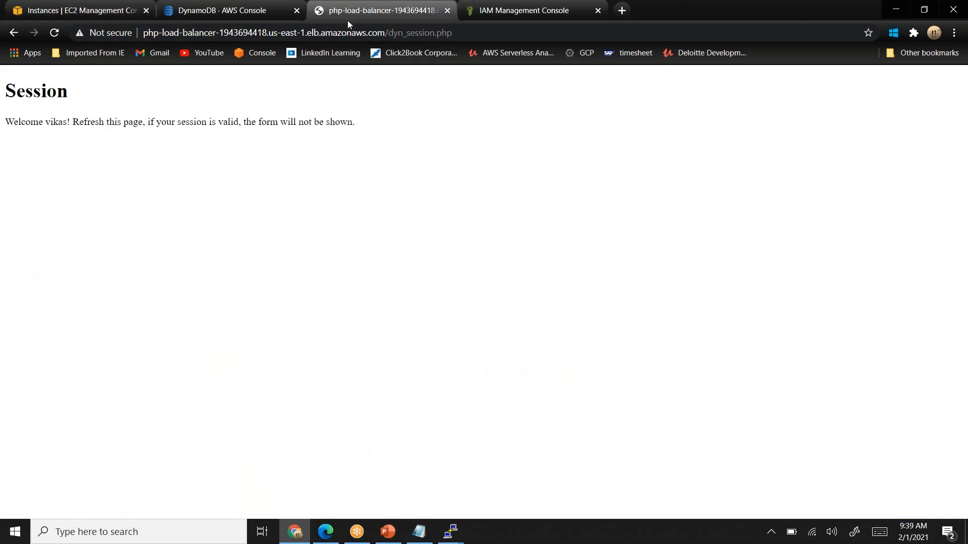
{"action": "left_click", "coordinate": [325, 33]}
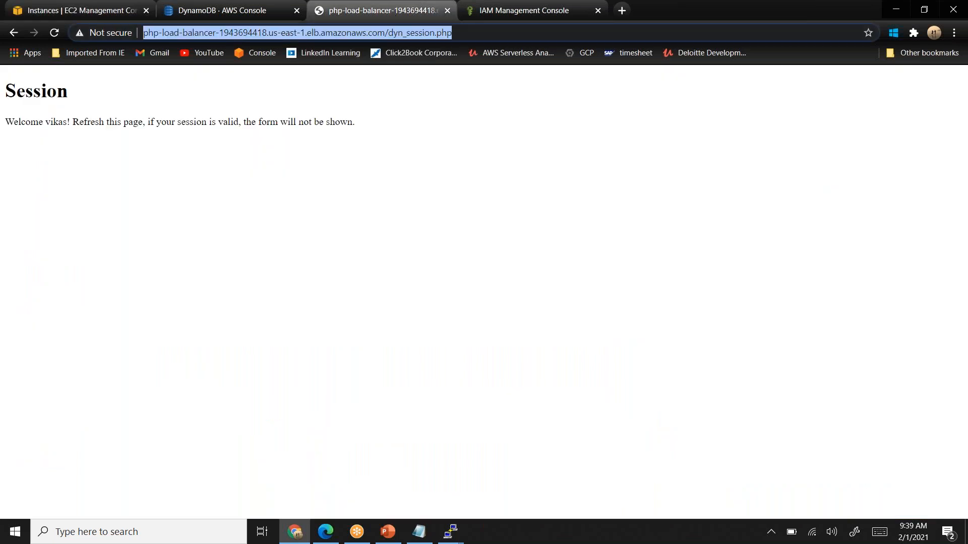
{"action": "key", "text": "ctrl+v"}
{"action": "type", "text": "/"}
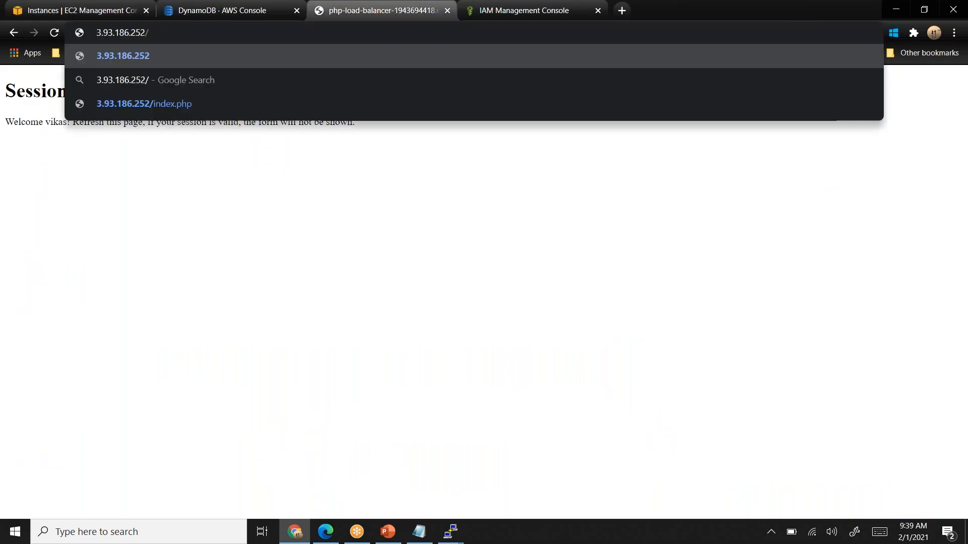
{"action": "type", "text": "inde"}
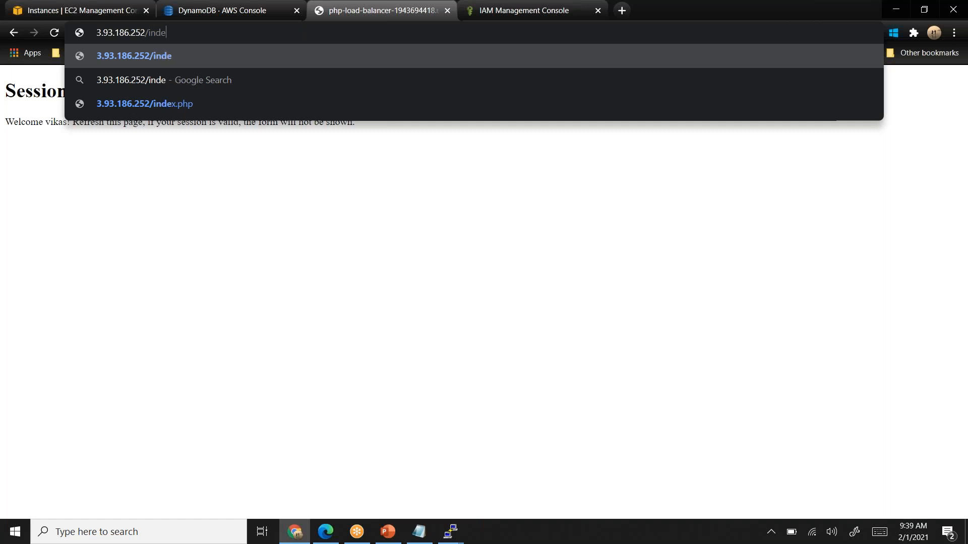
{"action": "type", "text": "x.php"}
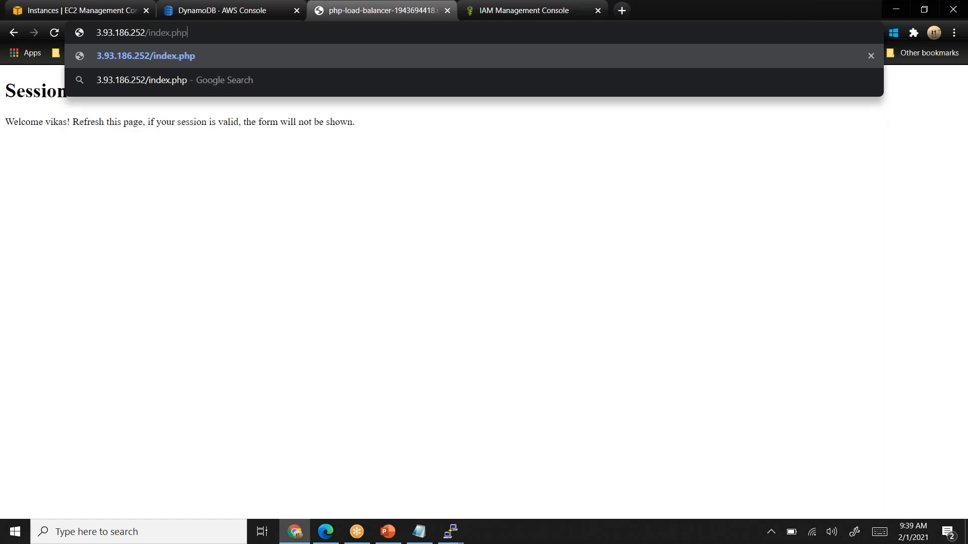
{"action": "key", "text": "Return"}
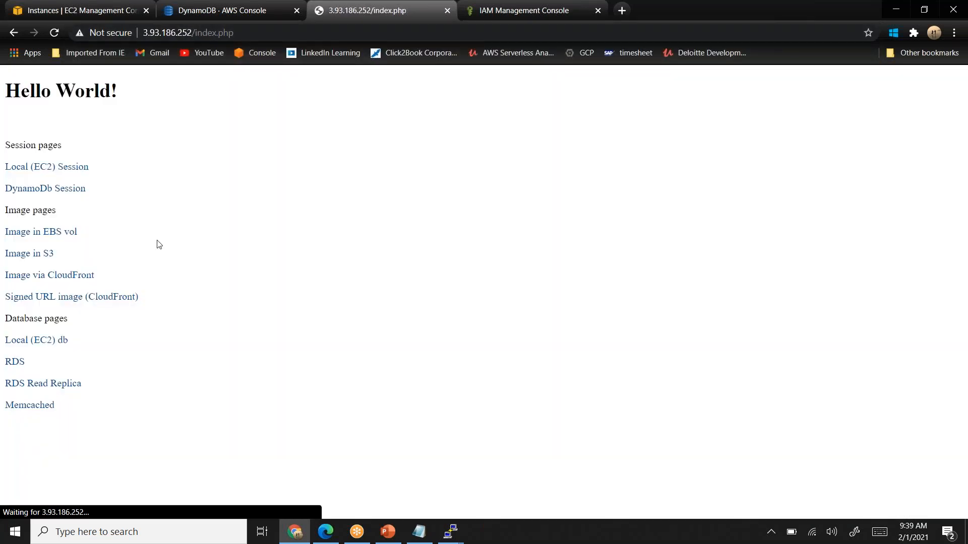
{"action": "left_click", "coordinate": [64, 192]}
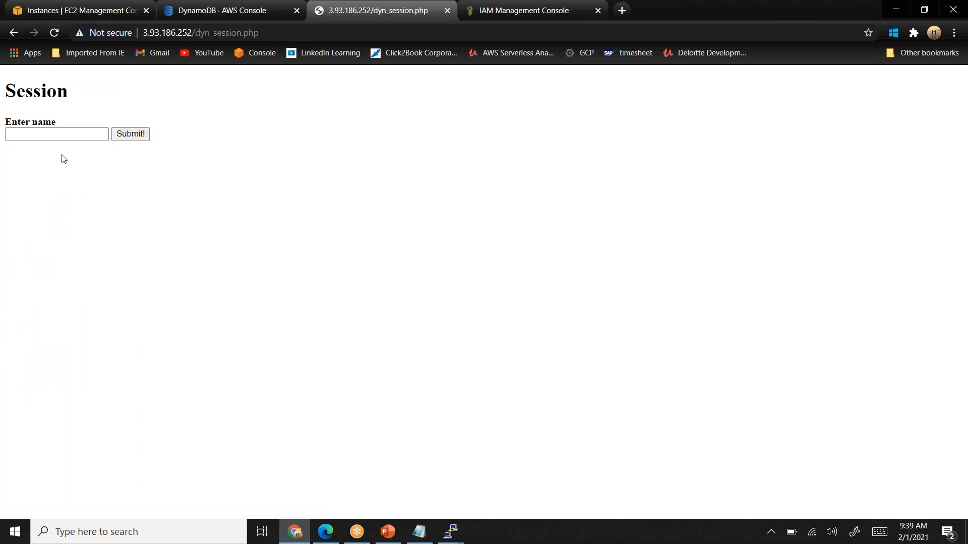
- Enter a different first name in the session form on the instance's page and submit it
{"action": "left_click", "coordinate": [61, 134]}
{"action": "type", "text": "ravi"}
{"action": "left_click", "coordinate": [148, 136]}
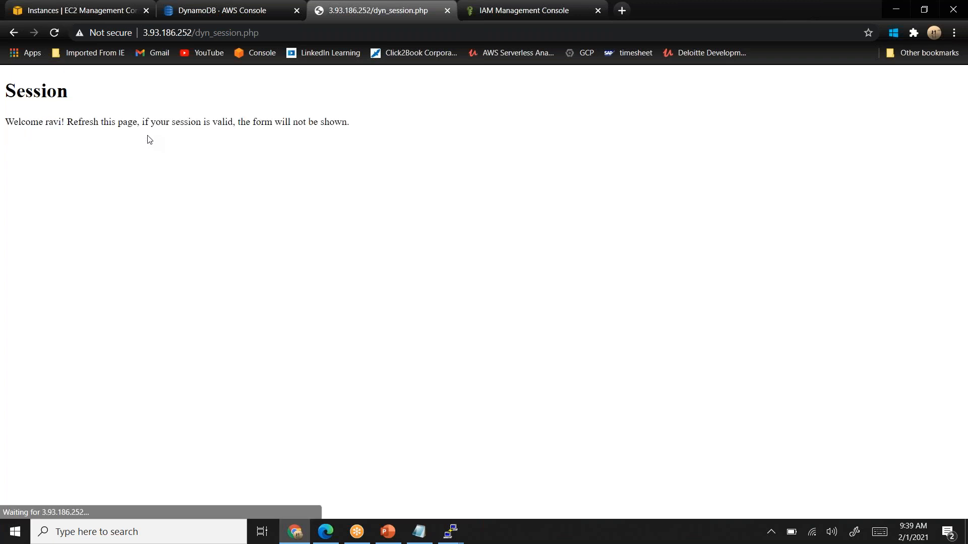
- Reload the sessions table items in the DynamoDB console to check the stored sessions, and return to the instance's index page
{"action": "left_click", "coordinate": [224, 10]}
{"action": "left_click", "coordinate": [57, 33]}
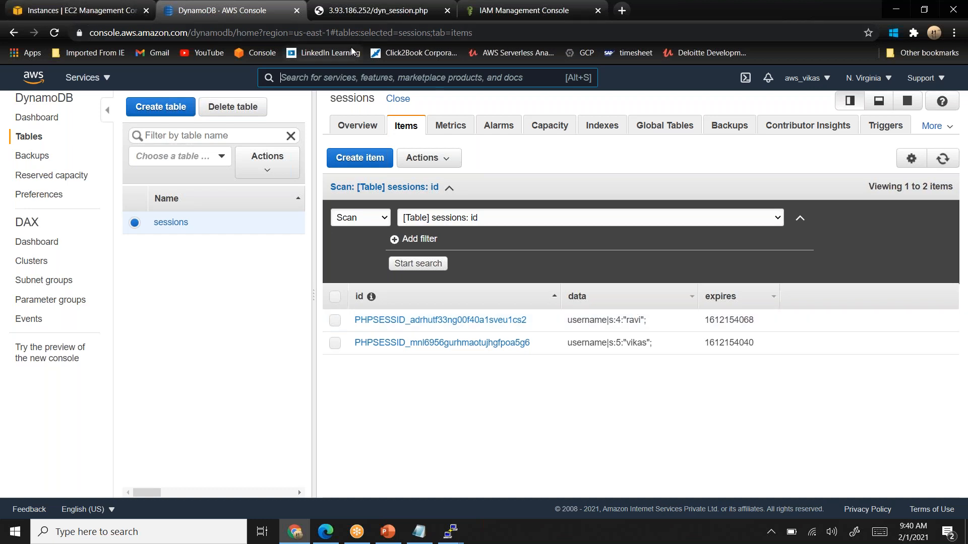
{"action": "left_click", "coordinate": [372, 15]}
{"action": "left_click", "coordinate": [15, 35]}
{"action": "left_click", "coordinate": [14, 36]}
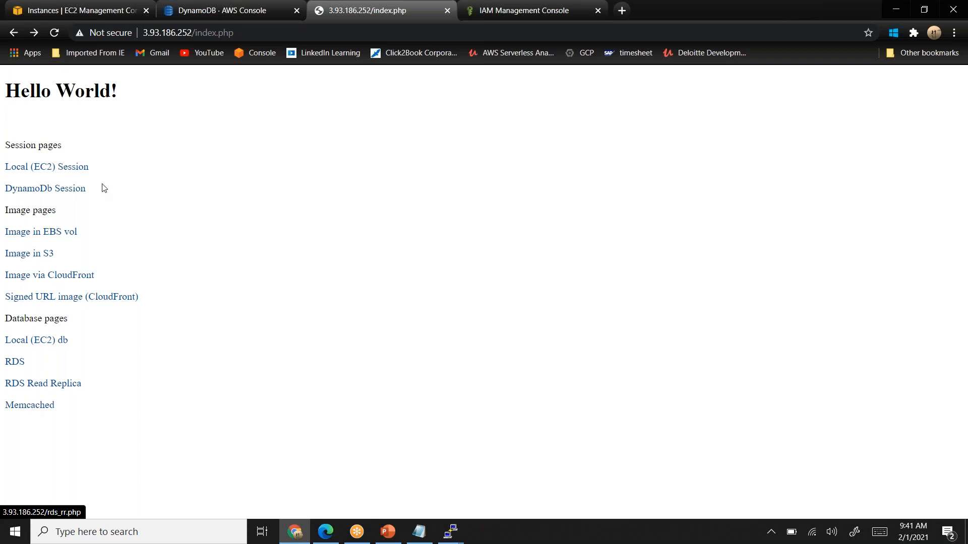
- From the DynamoDB console tab, search the AWS services for "mem" and open the ElastiCache dashboard
{"action": "left_click", "coordinate": [217, 11]}
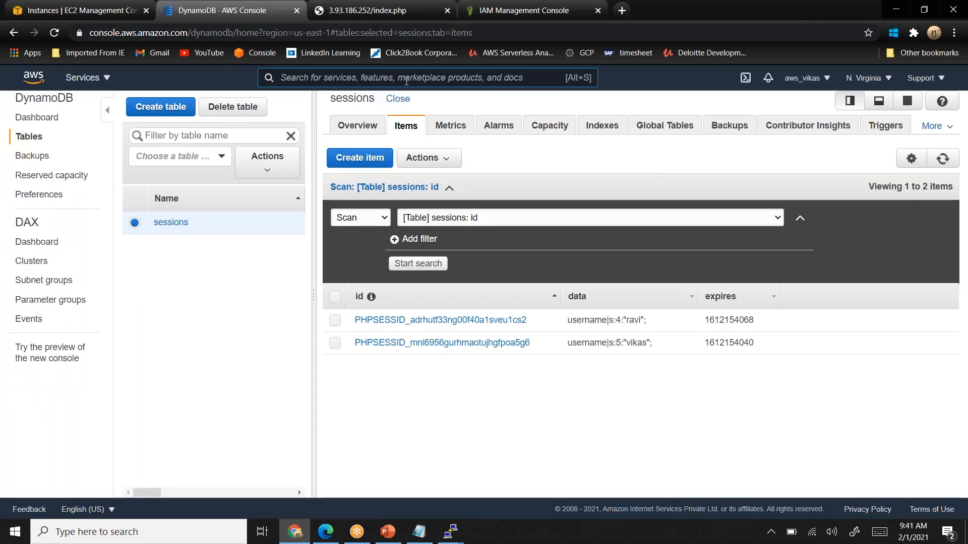
{"action": "type", "text": "mem"}
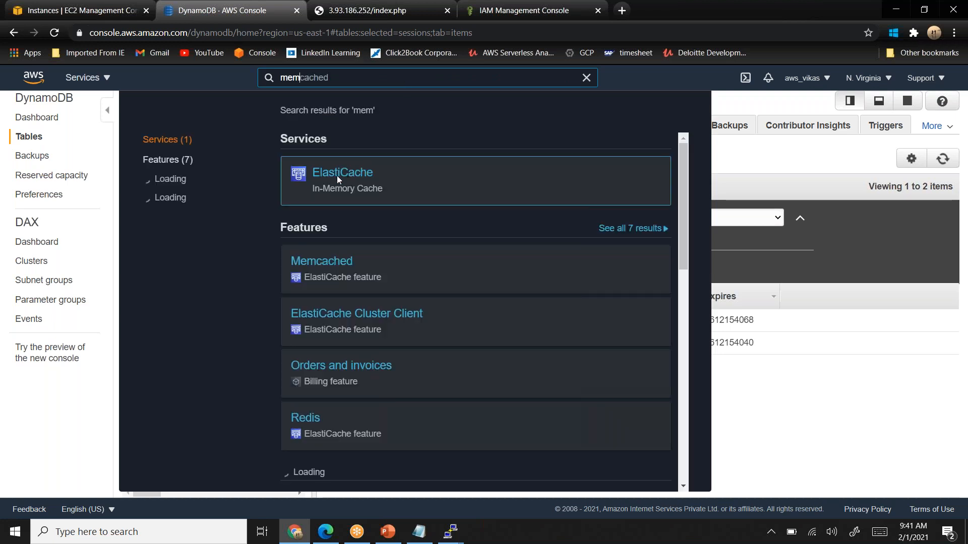
{"action": "left_click", "coordinate": [335, 304]}
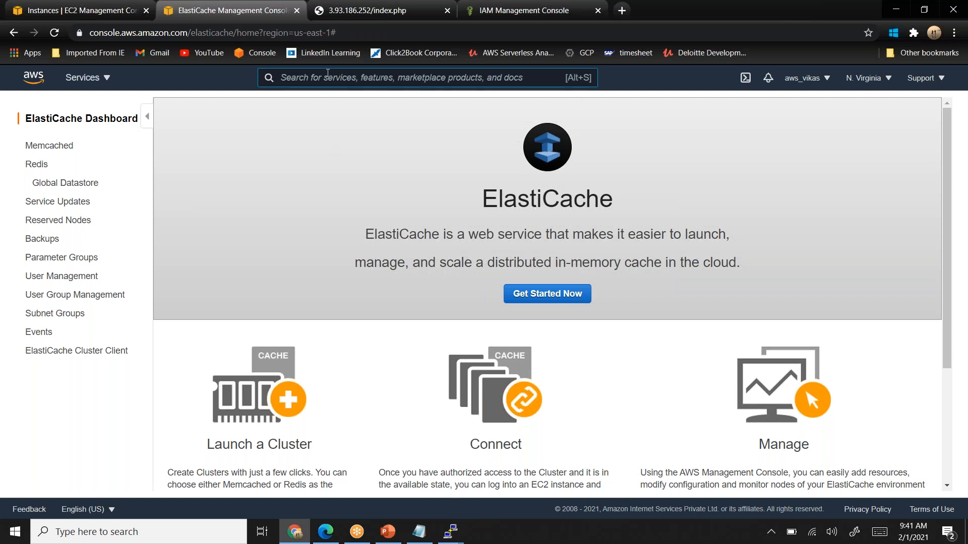
- Search the AWS services for "ebs" and open Elastic Beanstalk
{"action": "type", "text": "e"}
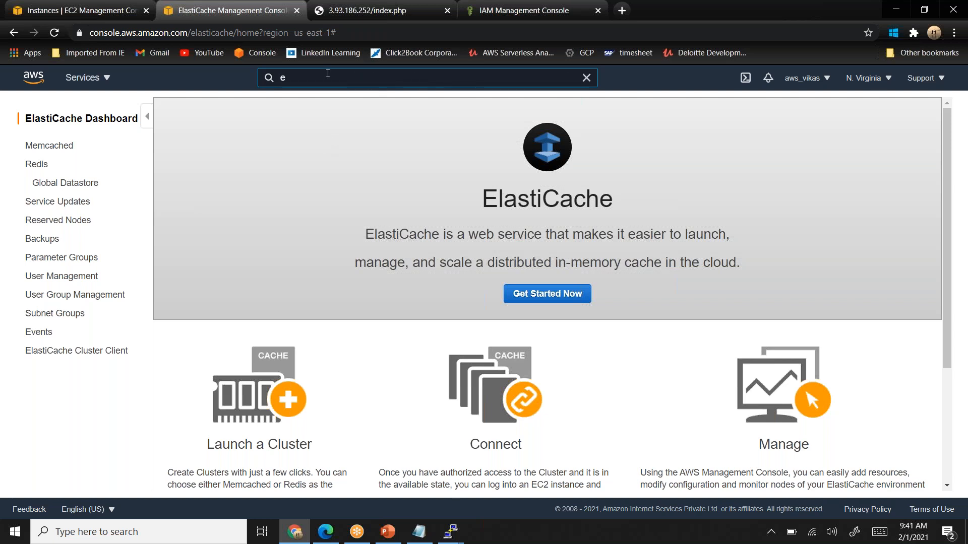
{"action": "type", "text": "bs"}
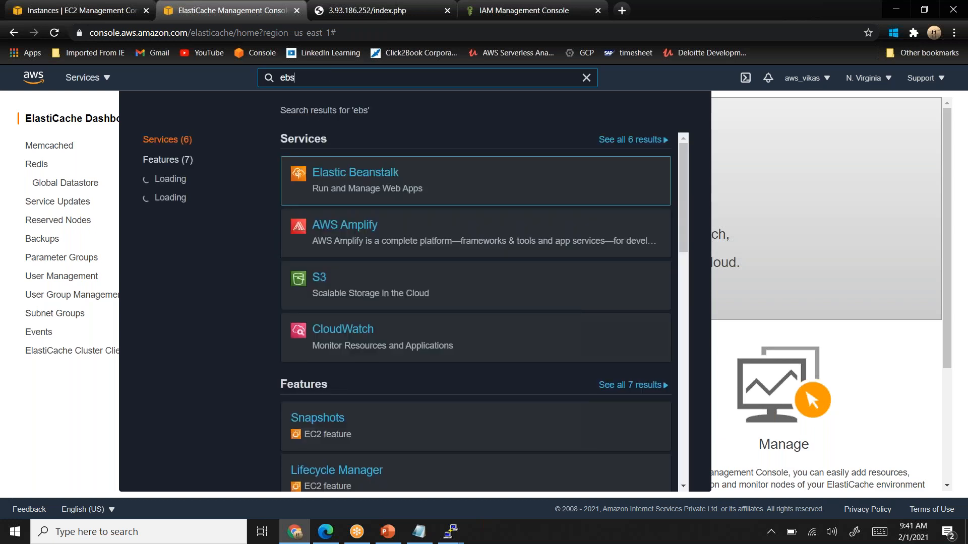
{"action": "left_click", "coordinate": [351, 177]}
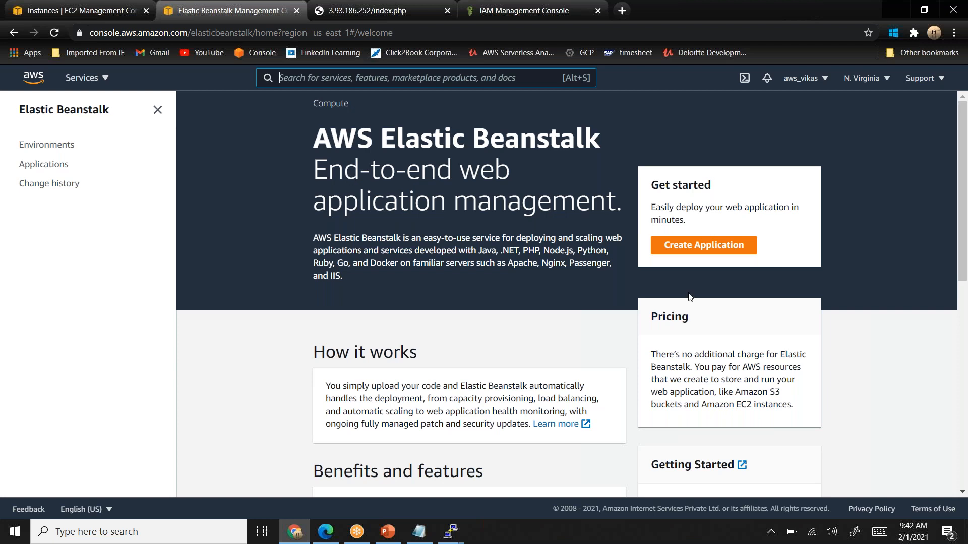
- Open the form for creating an Elastic Beanstalk web app and look through its options down to the platform and application code
{"action": "left_click", "coordinate": [708, 250]}
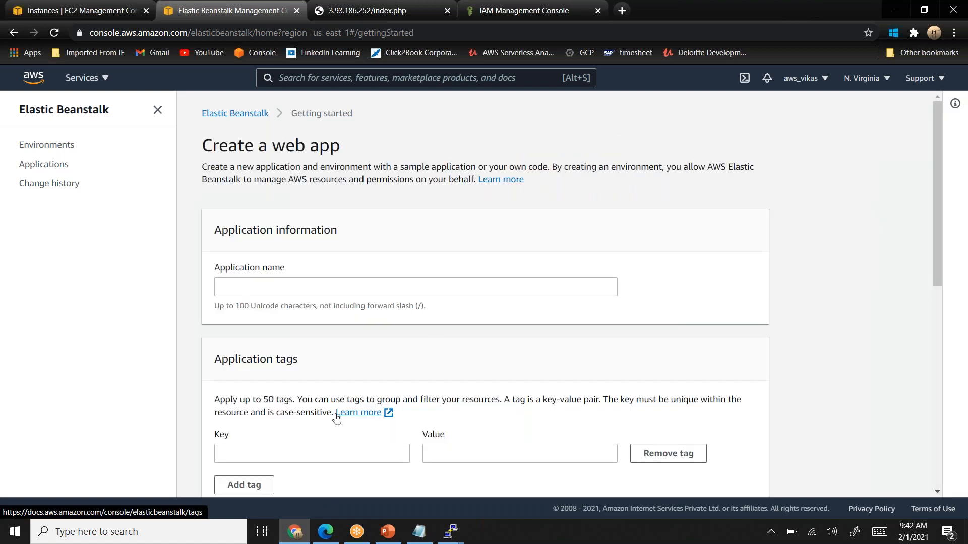
{"action": "scroll", "coordinate": [335, 417], "scroll_direction": "down", "scroll_amount": 5}
{"action": "scroll", "coordinate": [336, 417], "scroll_direction": "down", "scroll_amount": 4}
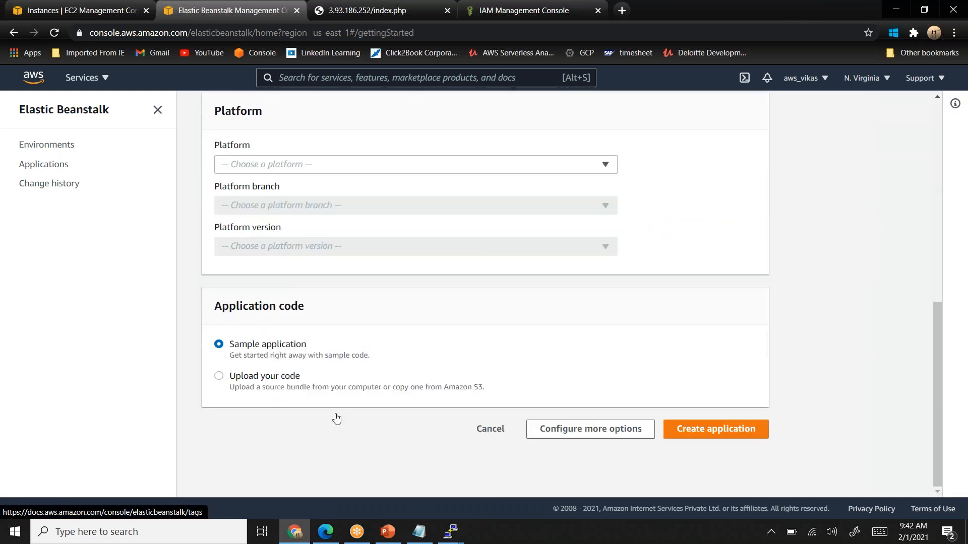